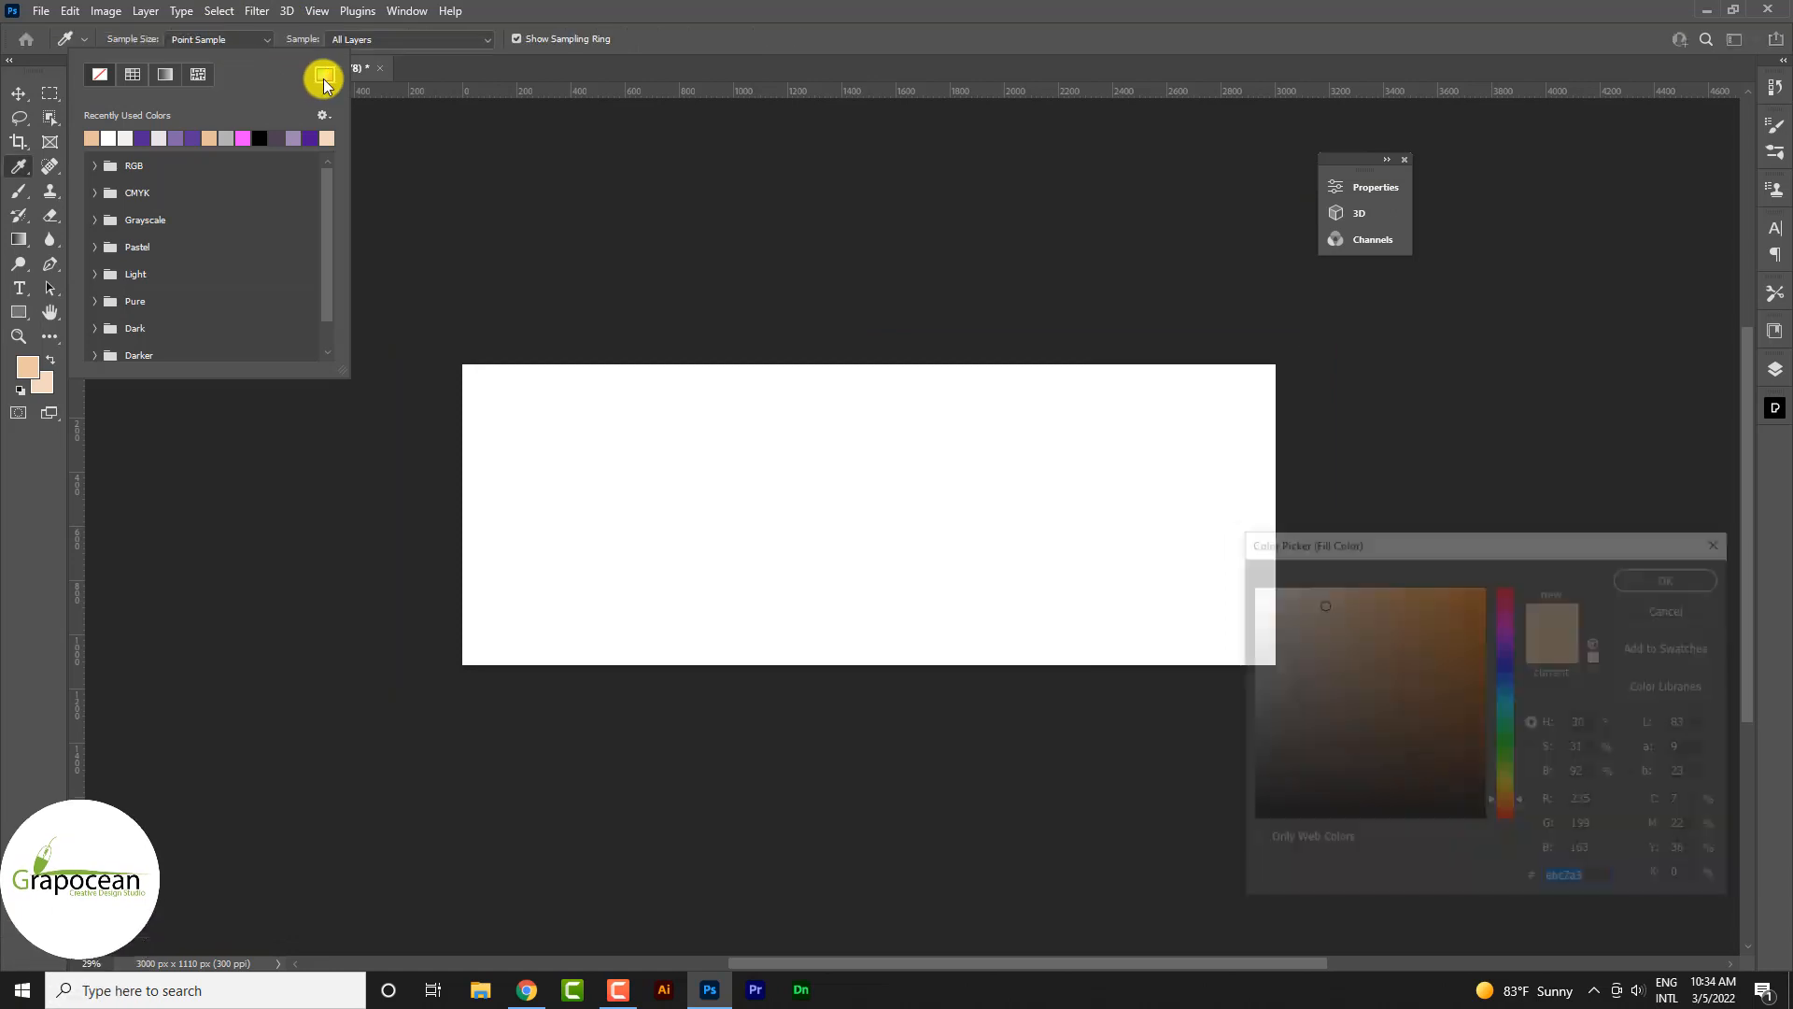
# - Set the fill colour of the large rectangle covering the canvas to 2e4052
pyautogui.write('2e4052')
pyautogui.click(1695, 576)
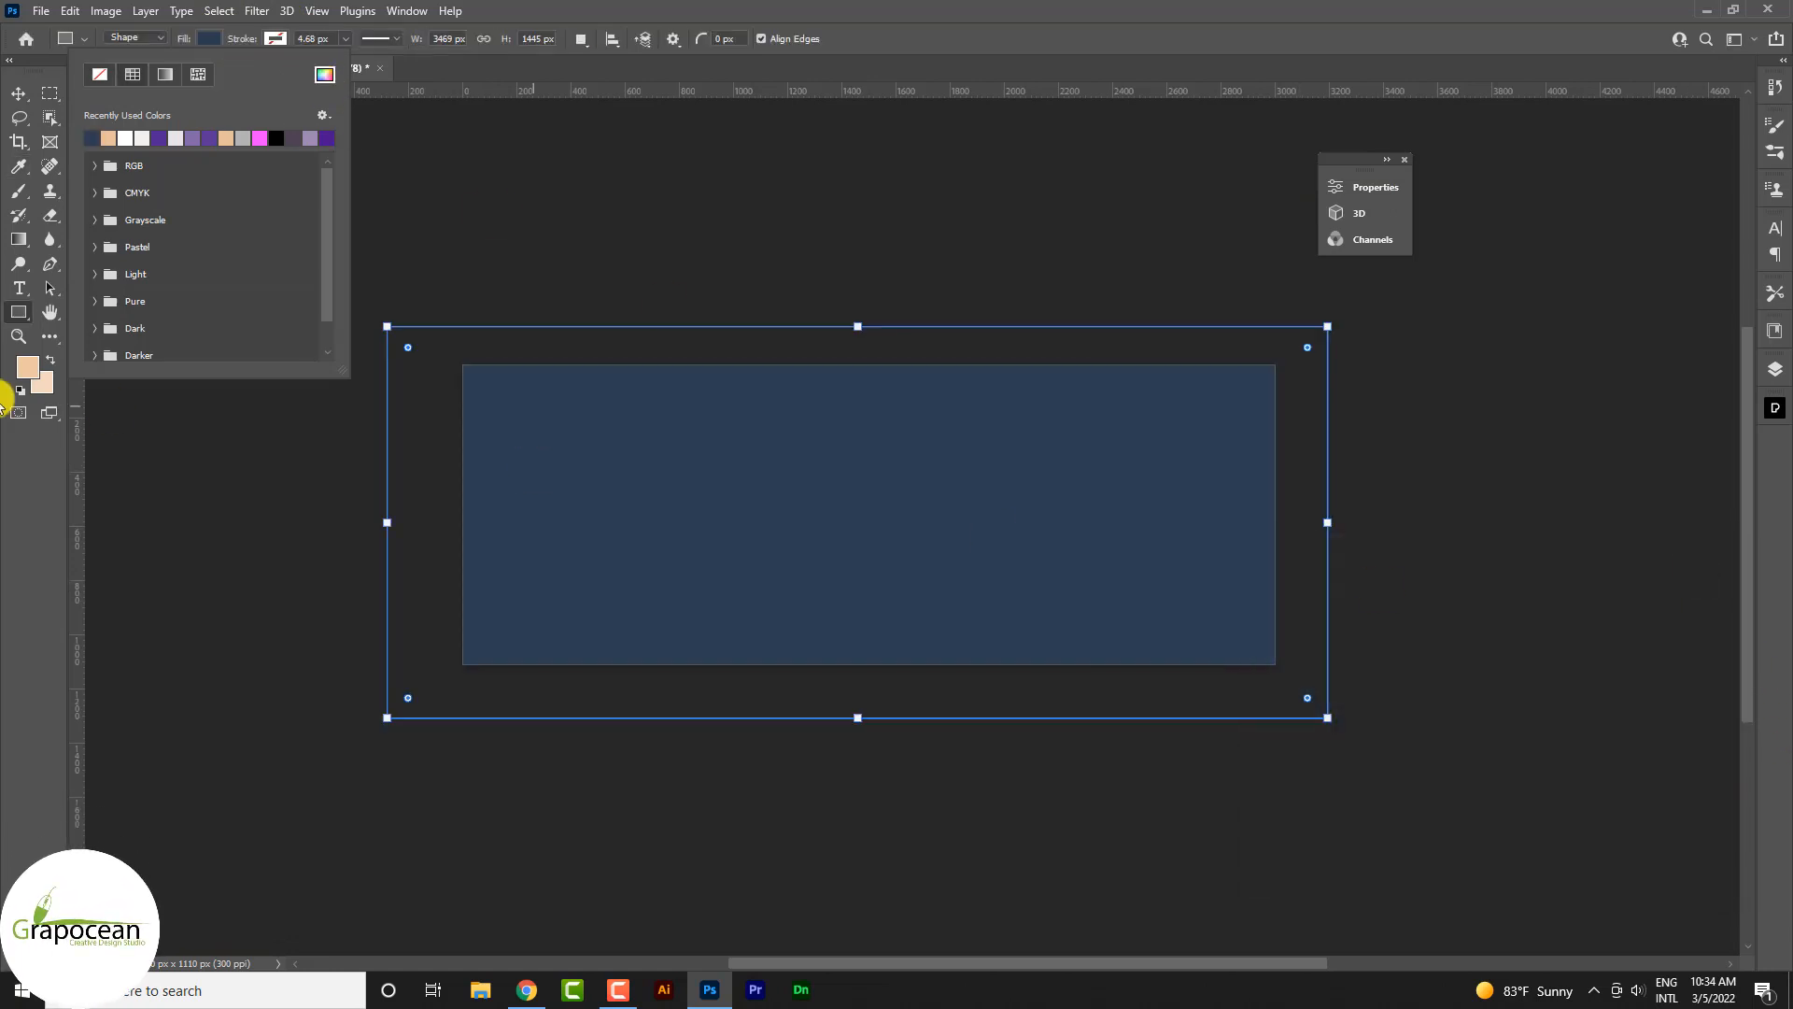
pyautogui.click(41, 566)
pyautogui.click(20, 94)
pyautogui.hotkey('ctrl', '0')
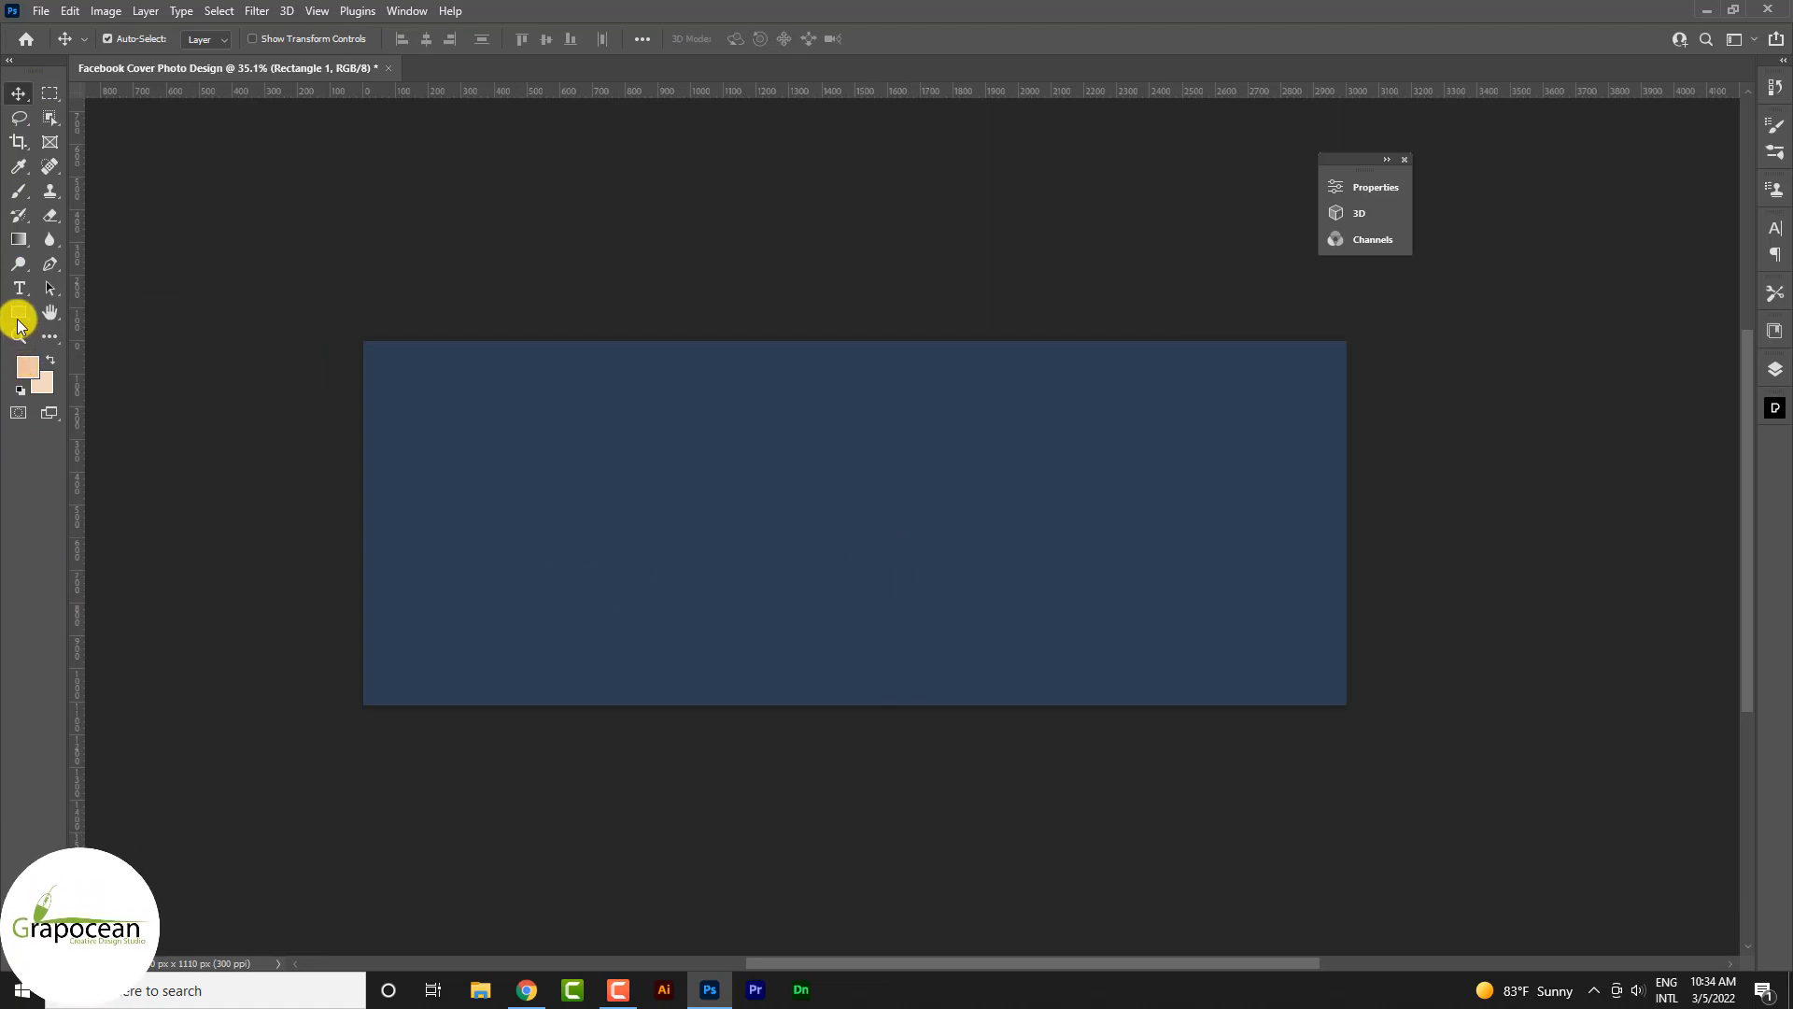
# - On a new layer, draw a tall shape about 923 by 1905 px with fully rounded ends, right of the canvas centre
pyautogui.click(18, 312)
pyautogui.click(82, 318)
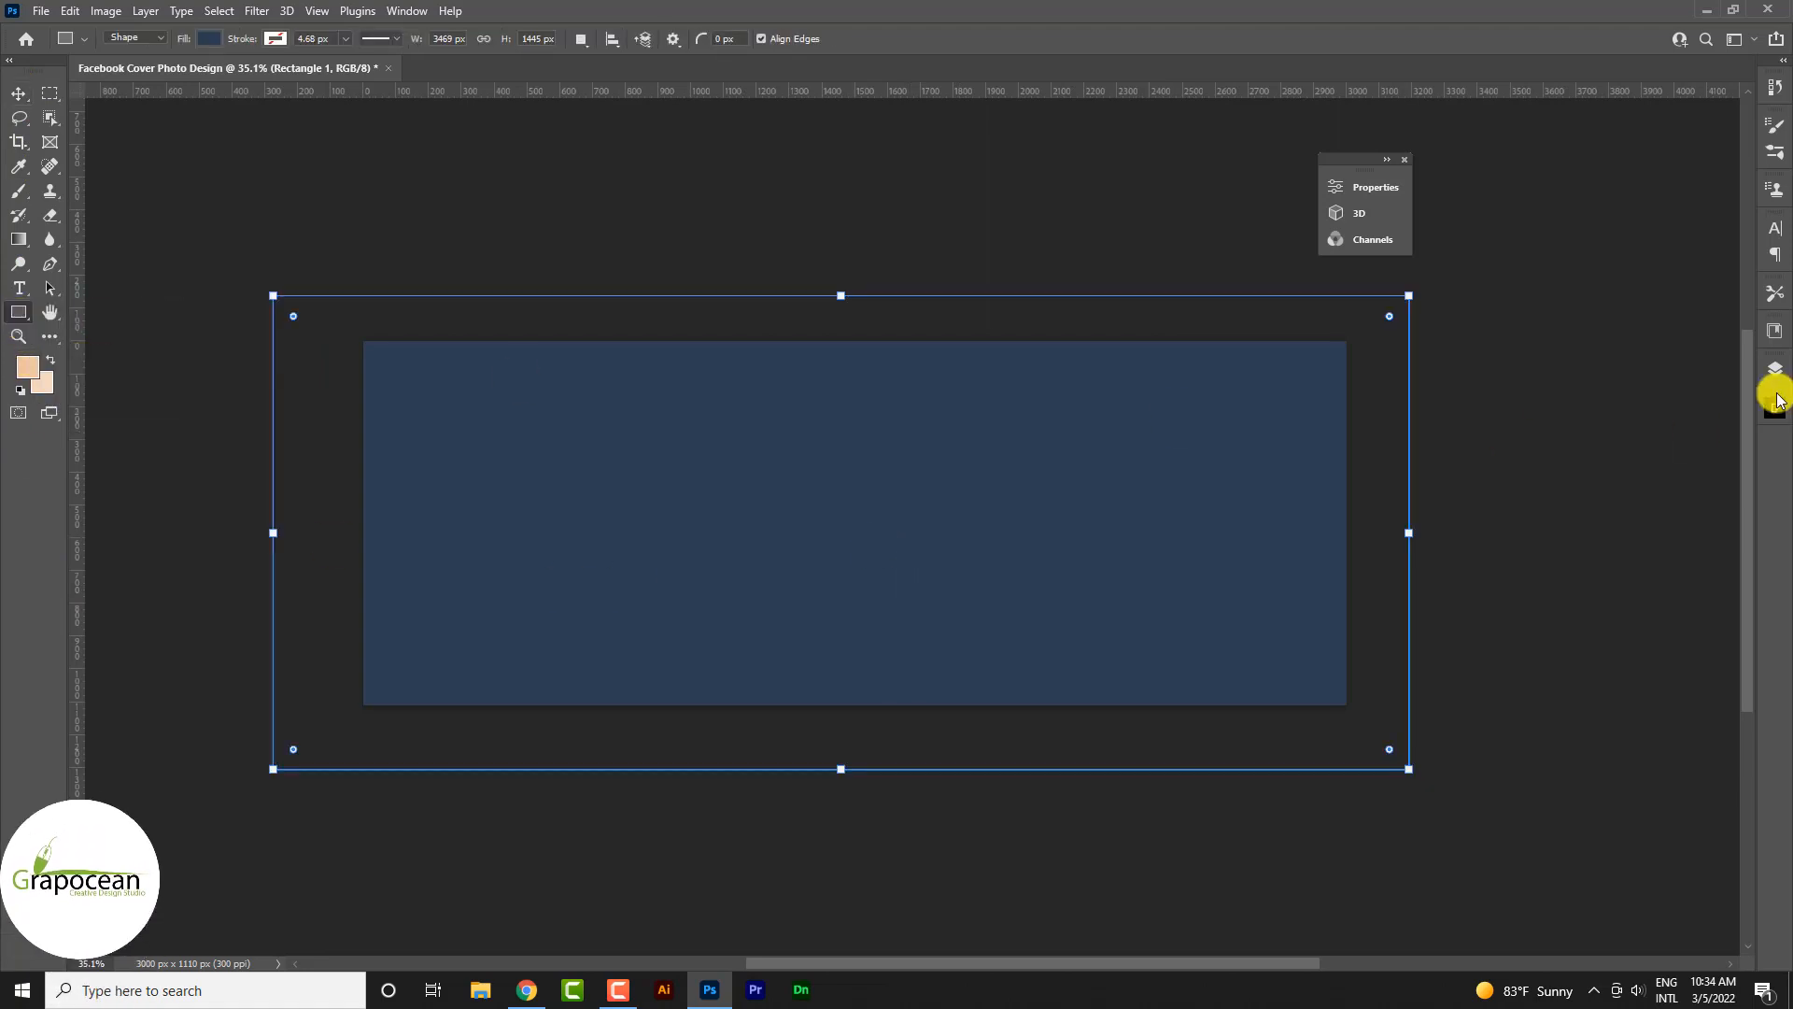
pyautogui.click(1775, 378)
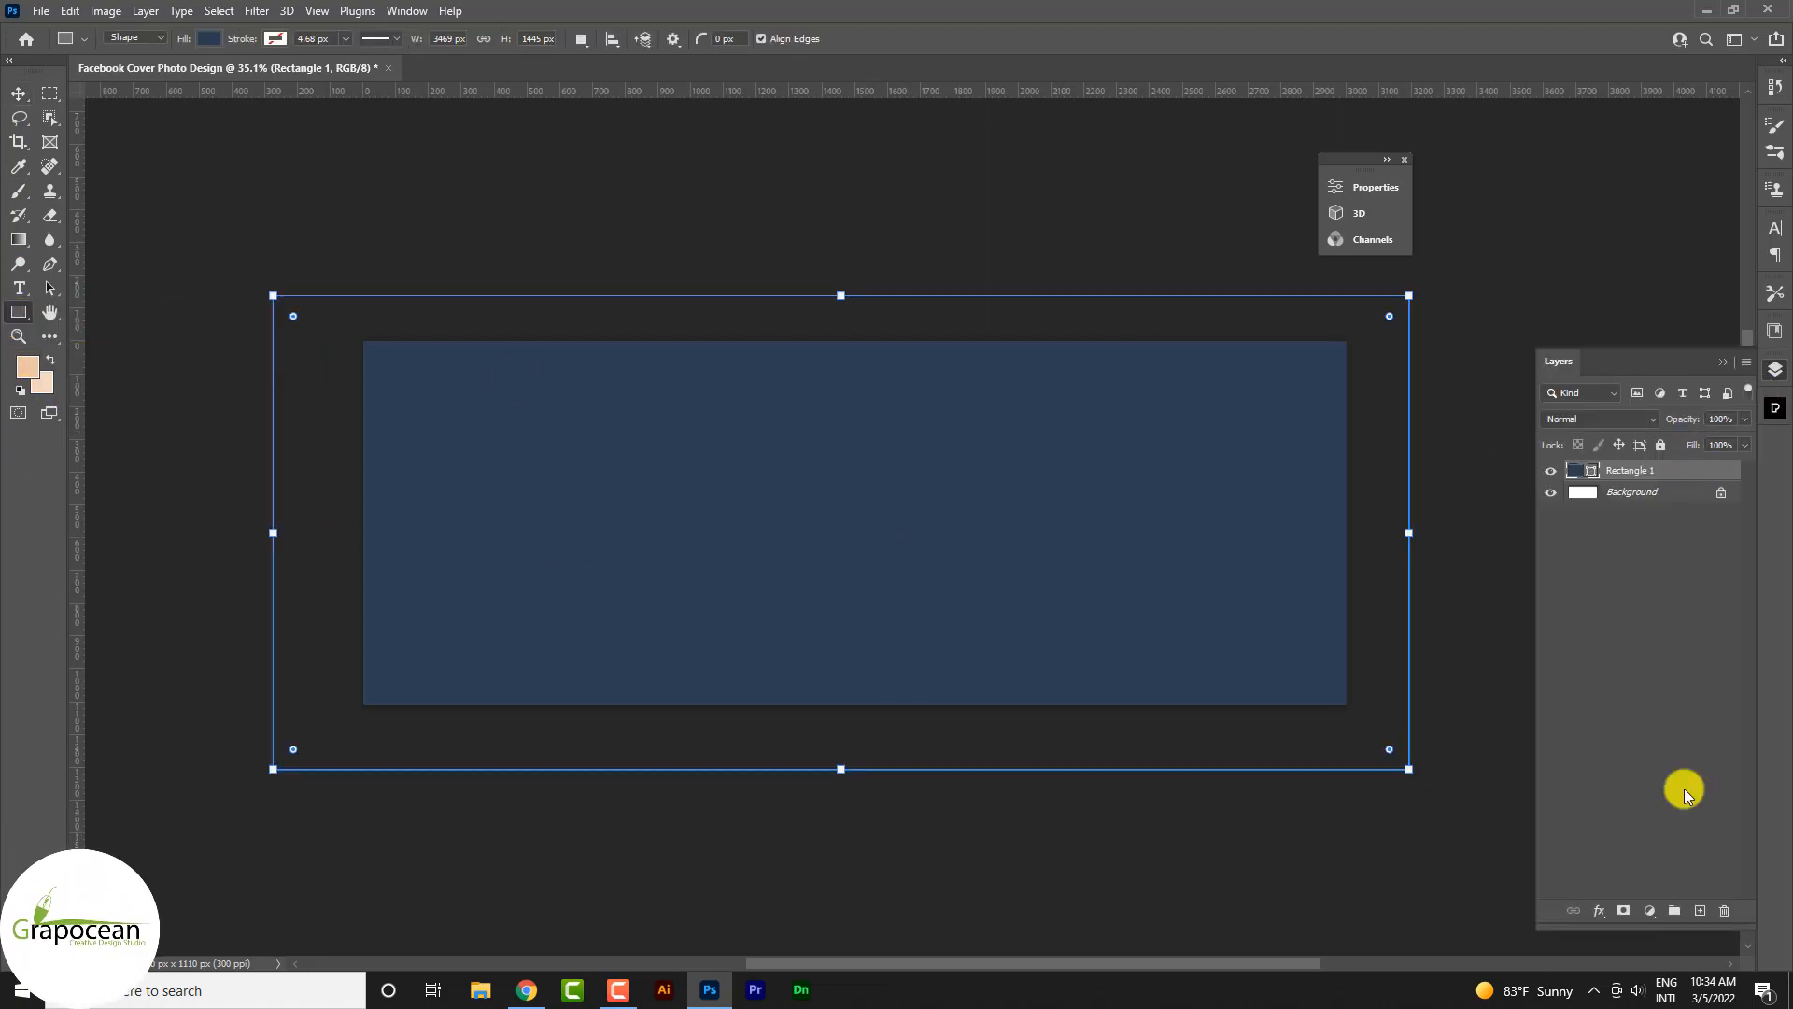
pyautogui.click(1698, 911)
pyautogui.moveTo(831, 318); pyautogui.dragTo(925, 629)
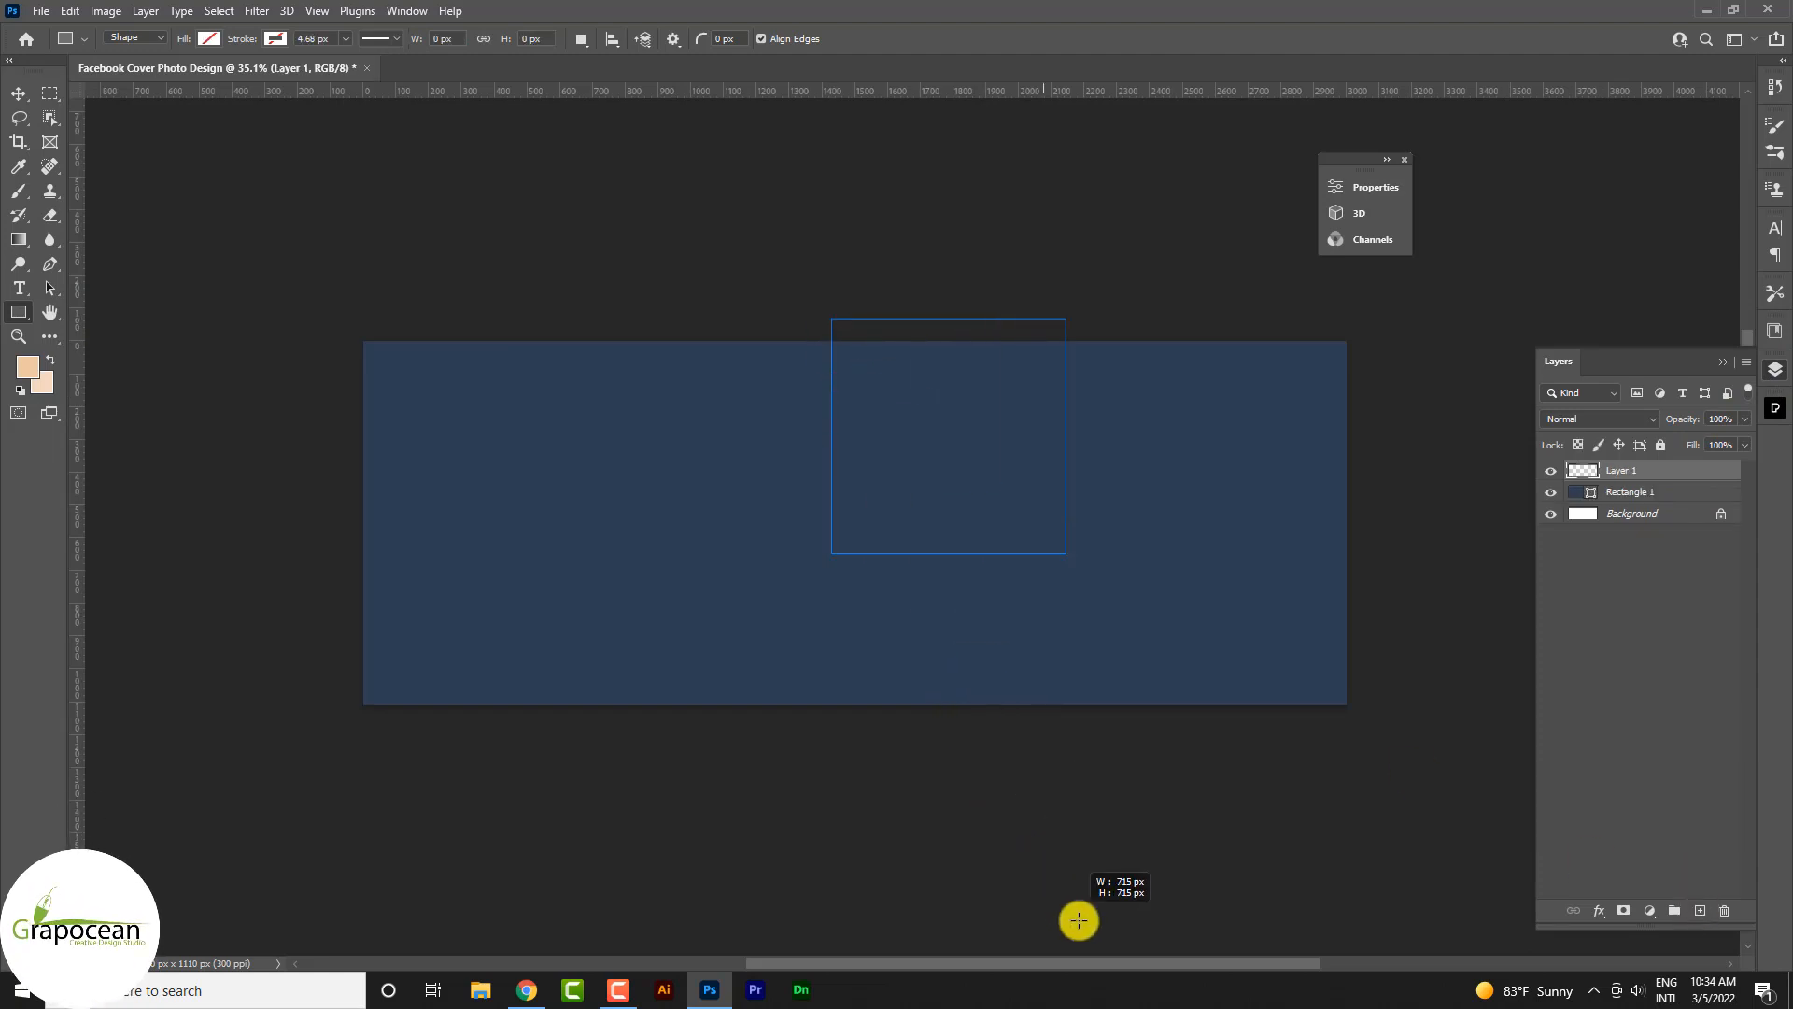
pyautogui.moveTo(1078, 920); pyautogui.dragTo(1133, 884)
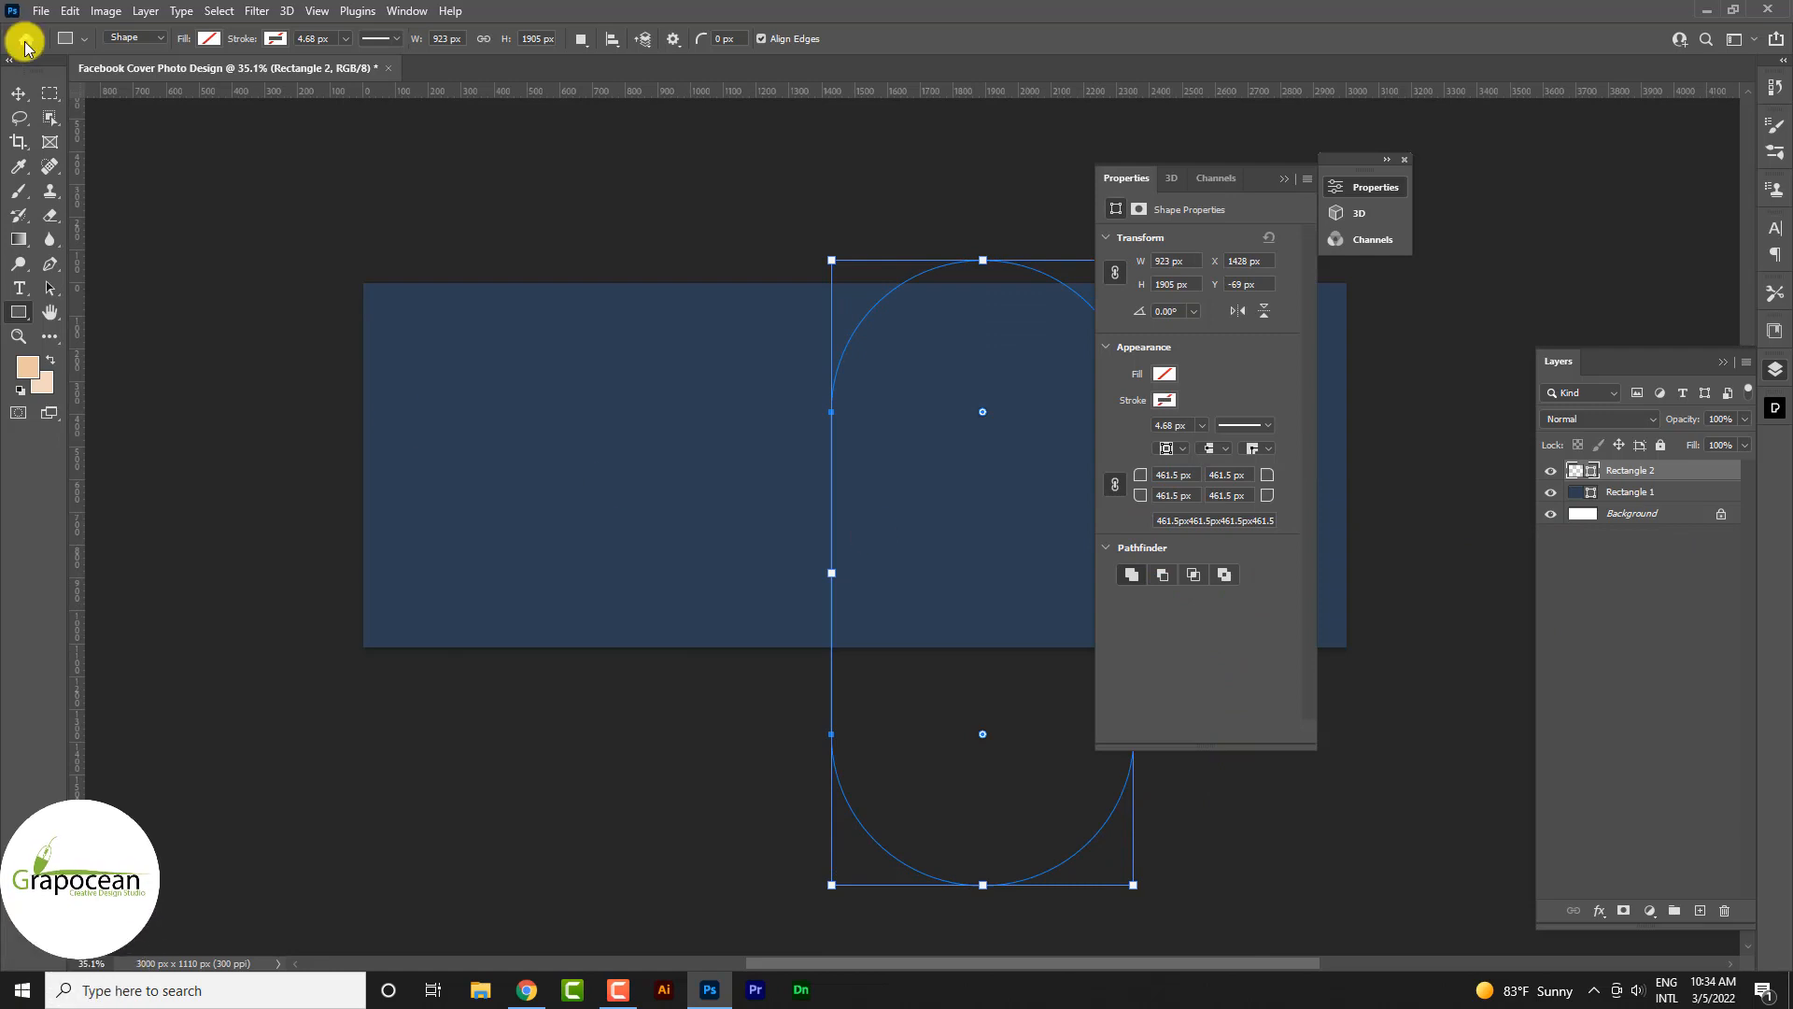
# - Fill the tall rounded shape with the recently used peach colour
pyautogui.click(208, 39)
pyautogui.click(113, 137)
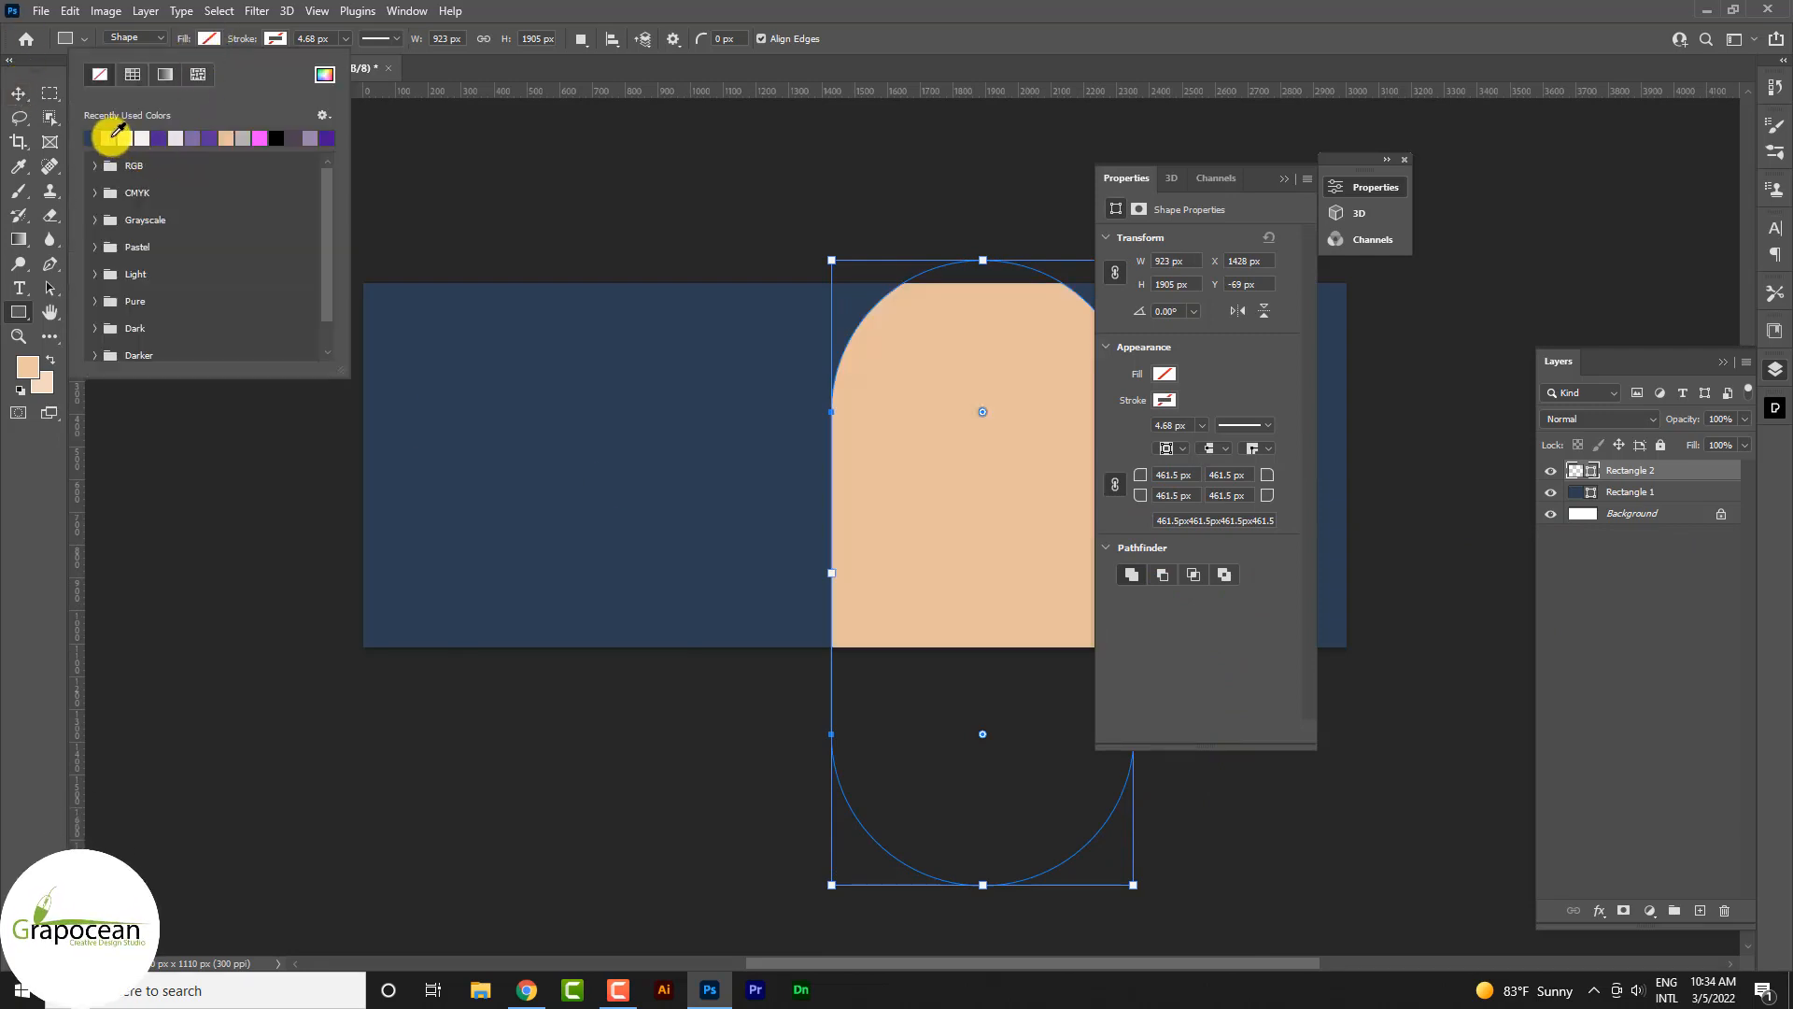
pyautogui.click(18, 93)
pyautogui.click(1284, 178)
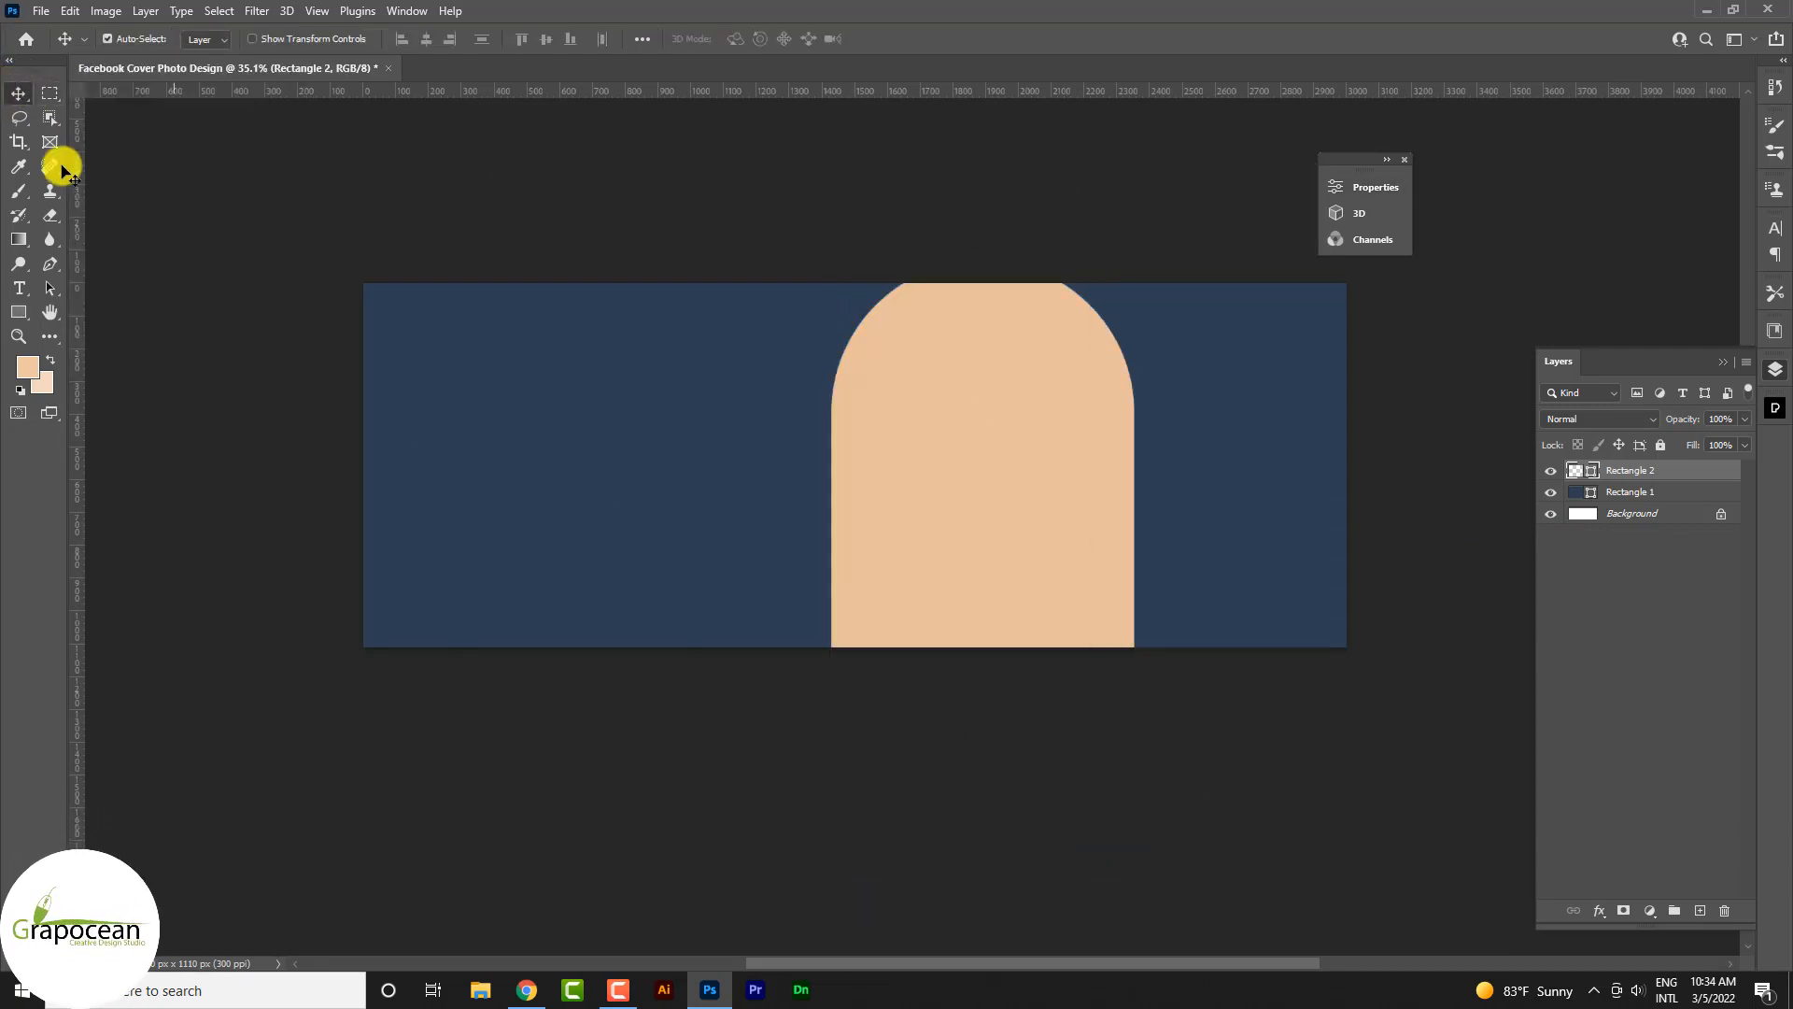
# - Move the peach rounded shape up toward the canvas's upper-right corner and rotate it 30 degrees
pyautogui.moveTo(1046, 581); pyautogui.dragTo(1112, 308)
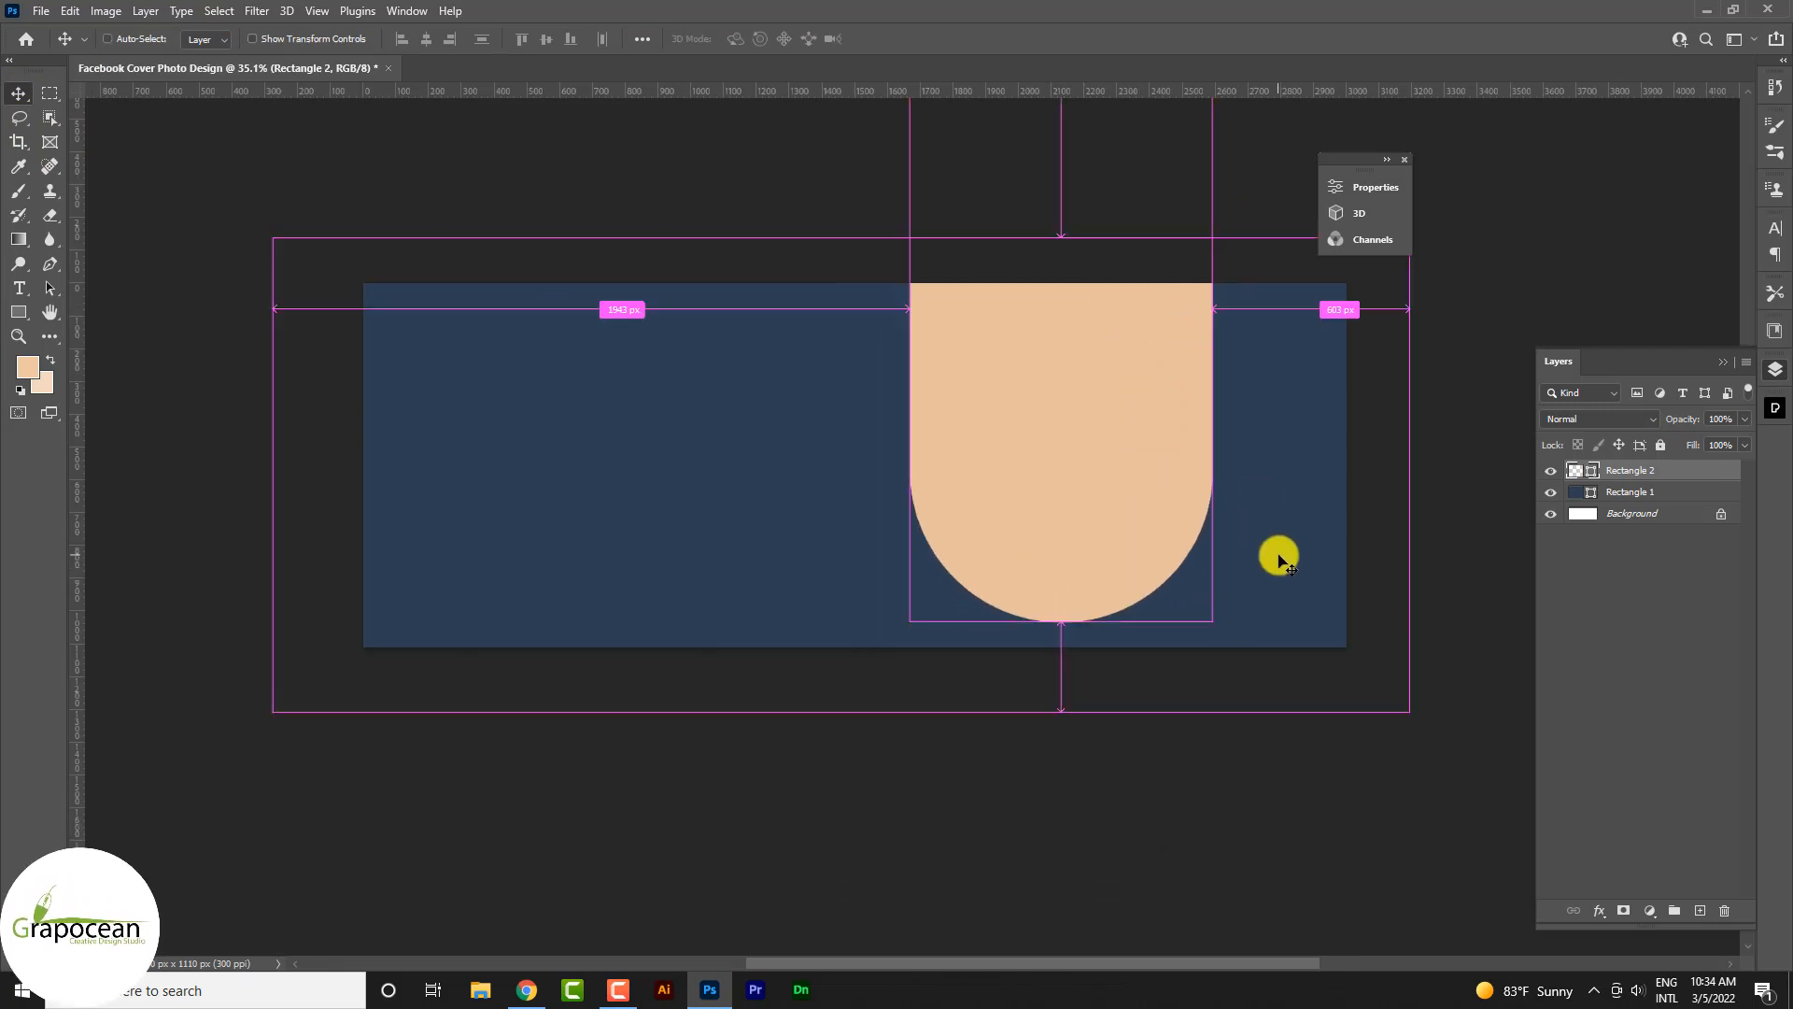
pyautogui.hotkey('ctrl', 't')
pyautogui.moveTo(1278, 659); pyautogui.dragTo(1081, 697)
pyautogui.moveTo(1009, 581); pyautogui.dragTo(1102, 553)
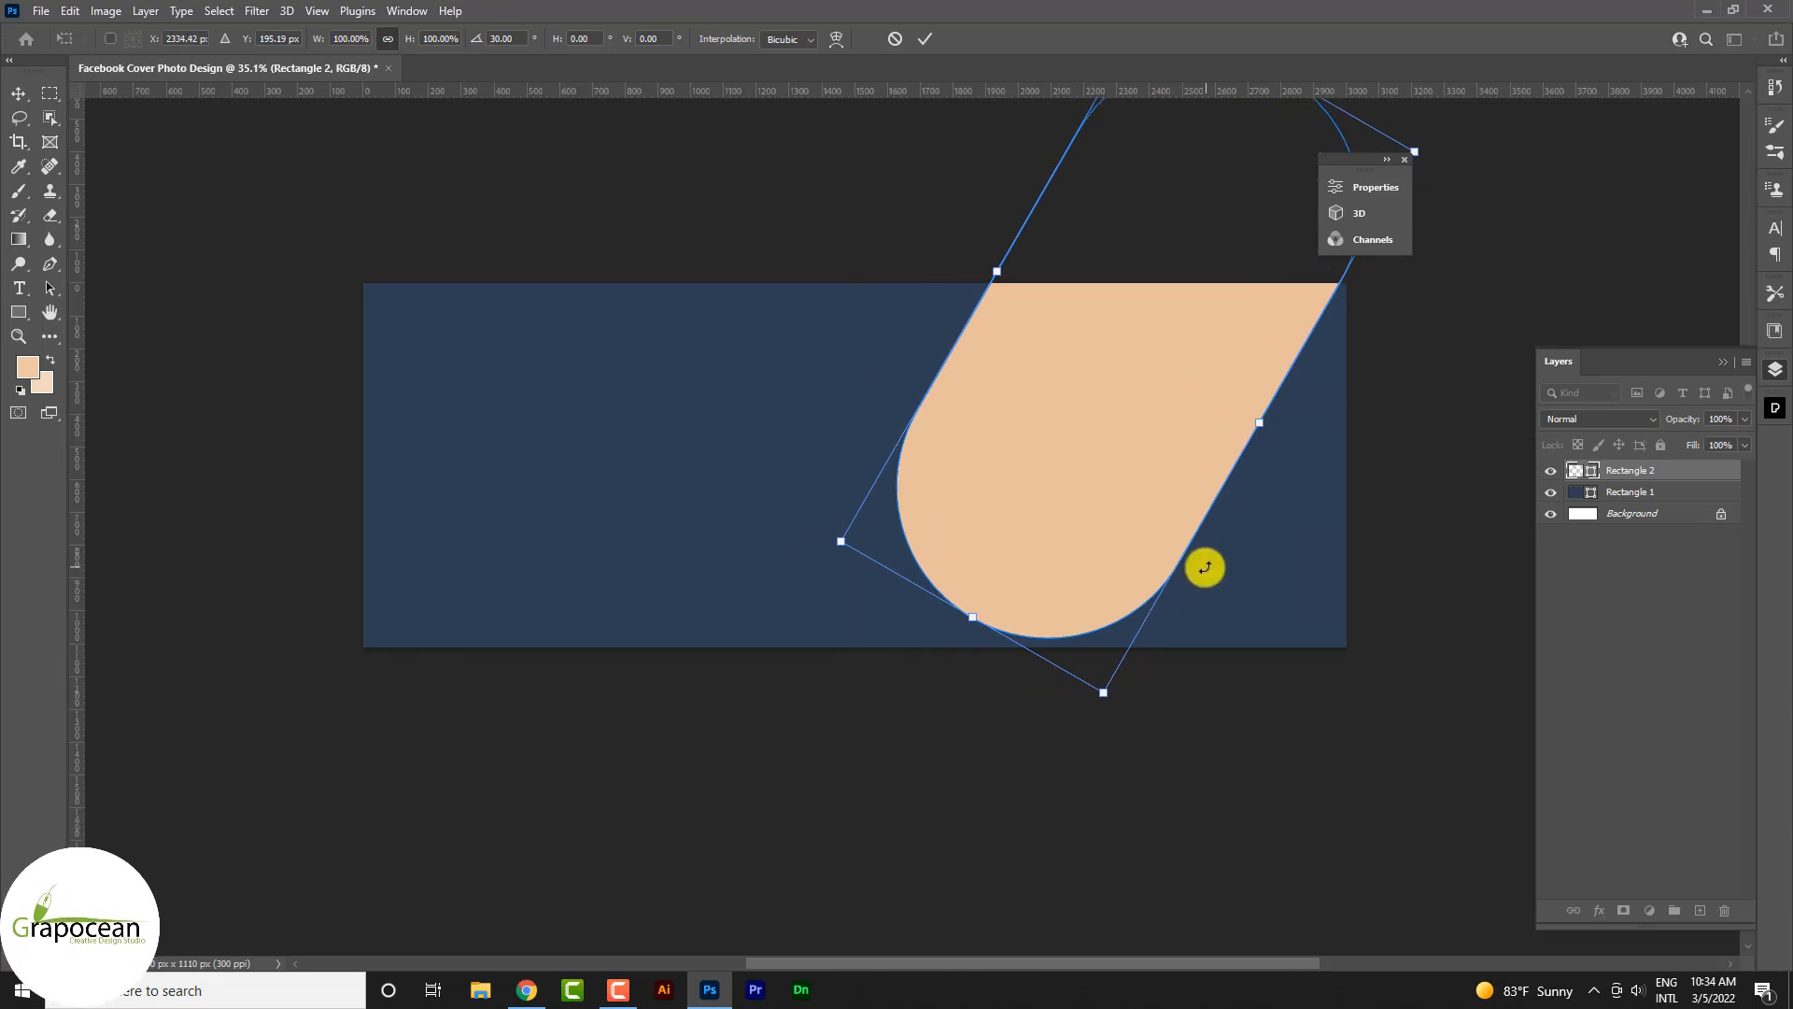
pyautogui.click(935, 54)
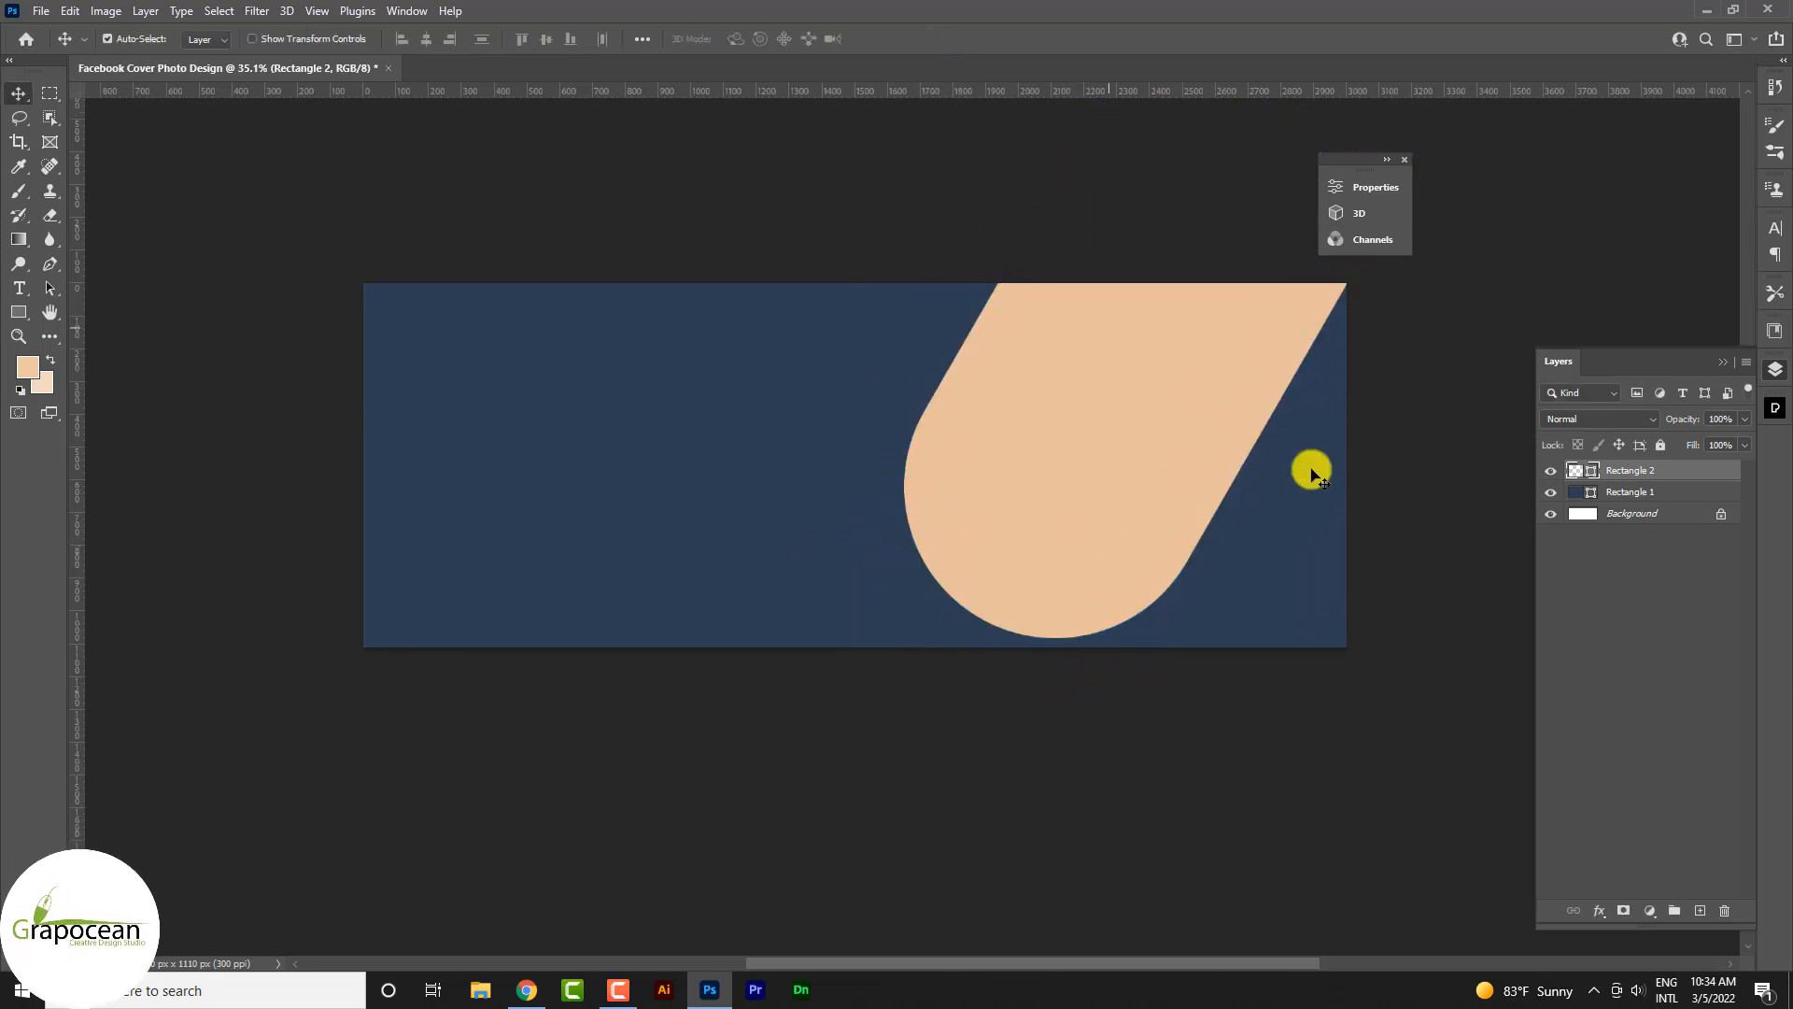
# - Open the photo pexels-rebrand-cities-1367269 from Downloads and bring it into the Facebook Cover Photo Design document
pyautogui.click(33, 9)
pyautogui.click(56, 51)
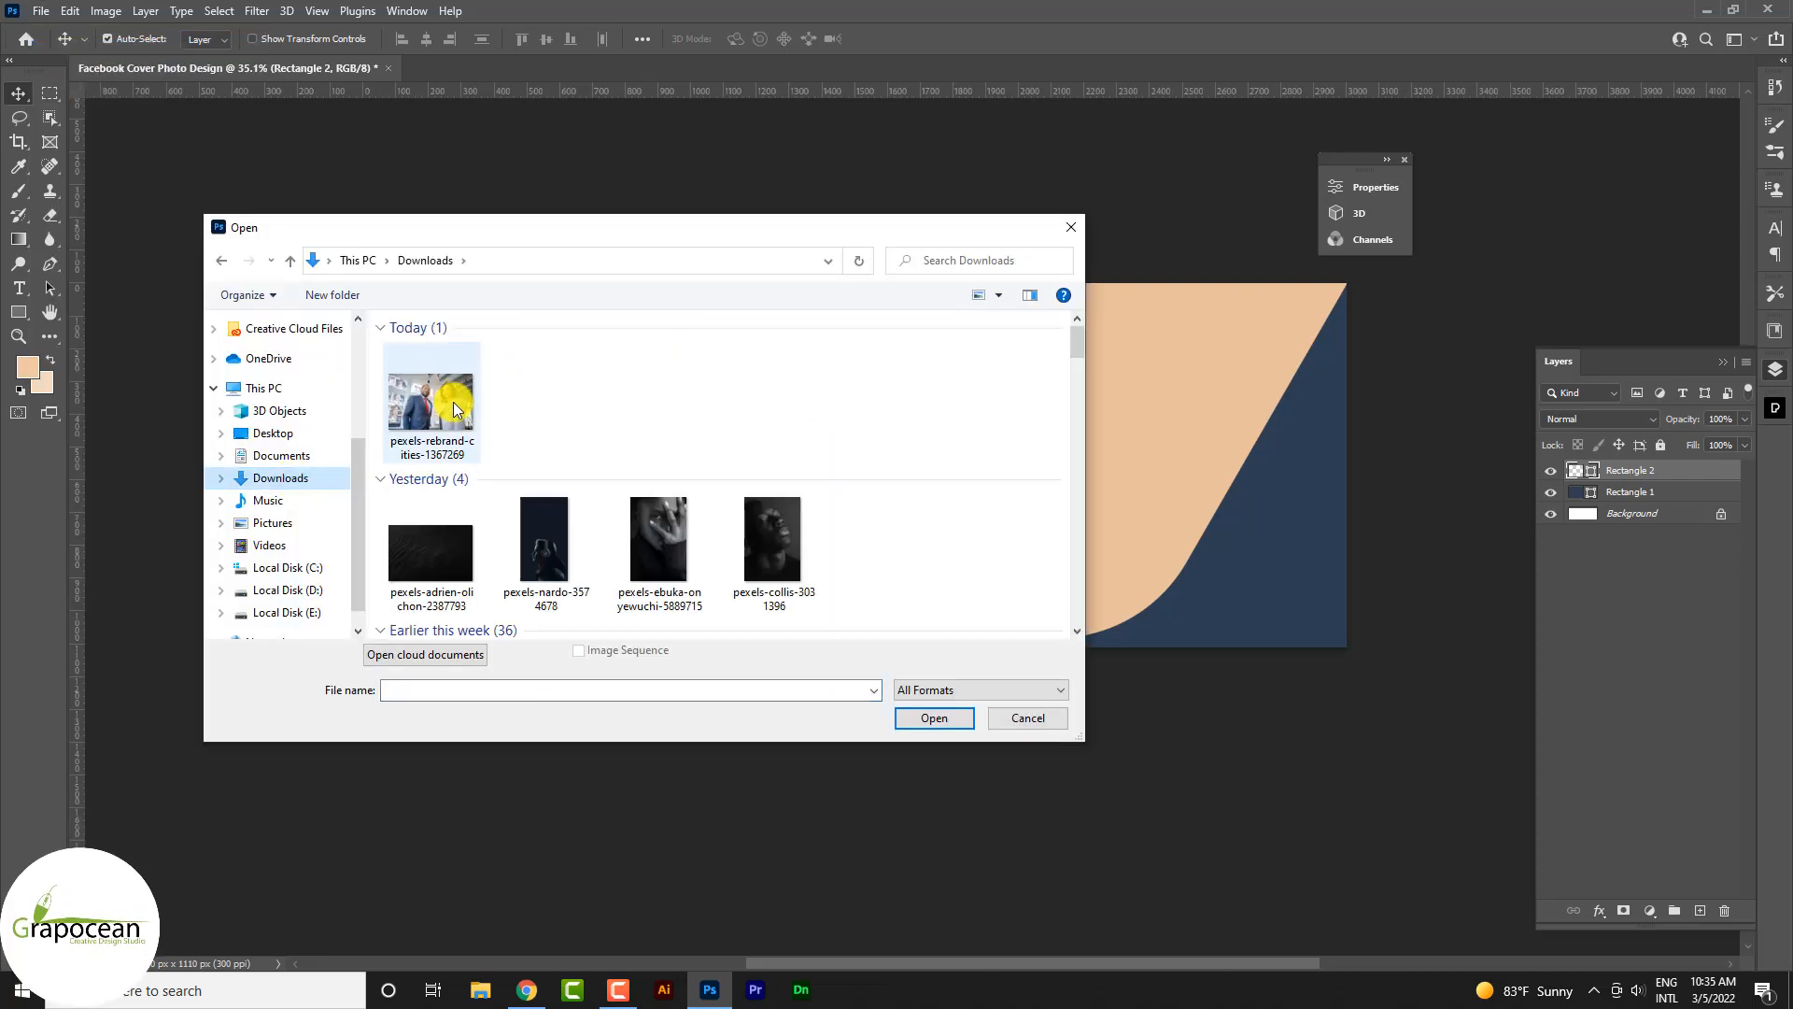
pyautogui.click(455, 408)
pyautogui.click(955, 716)
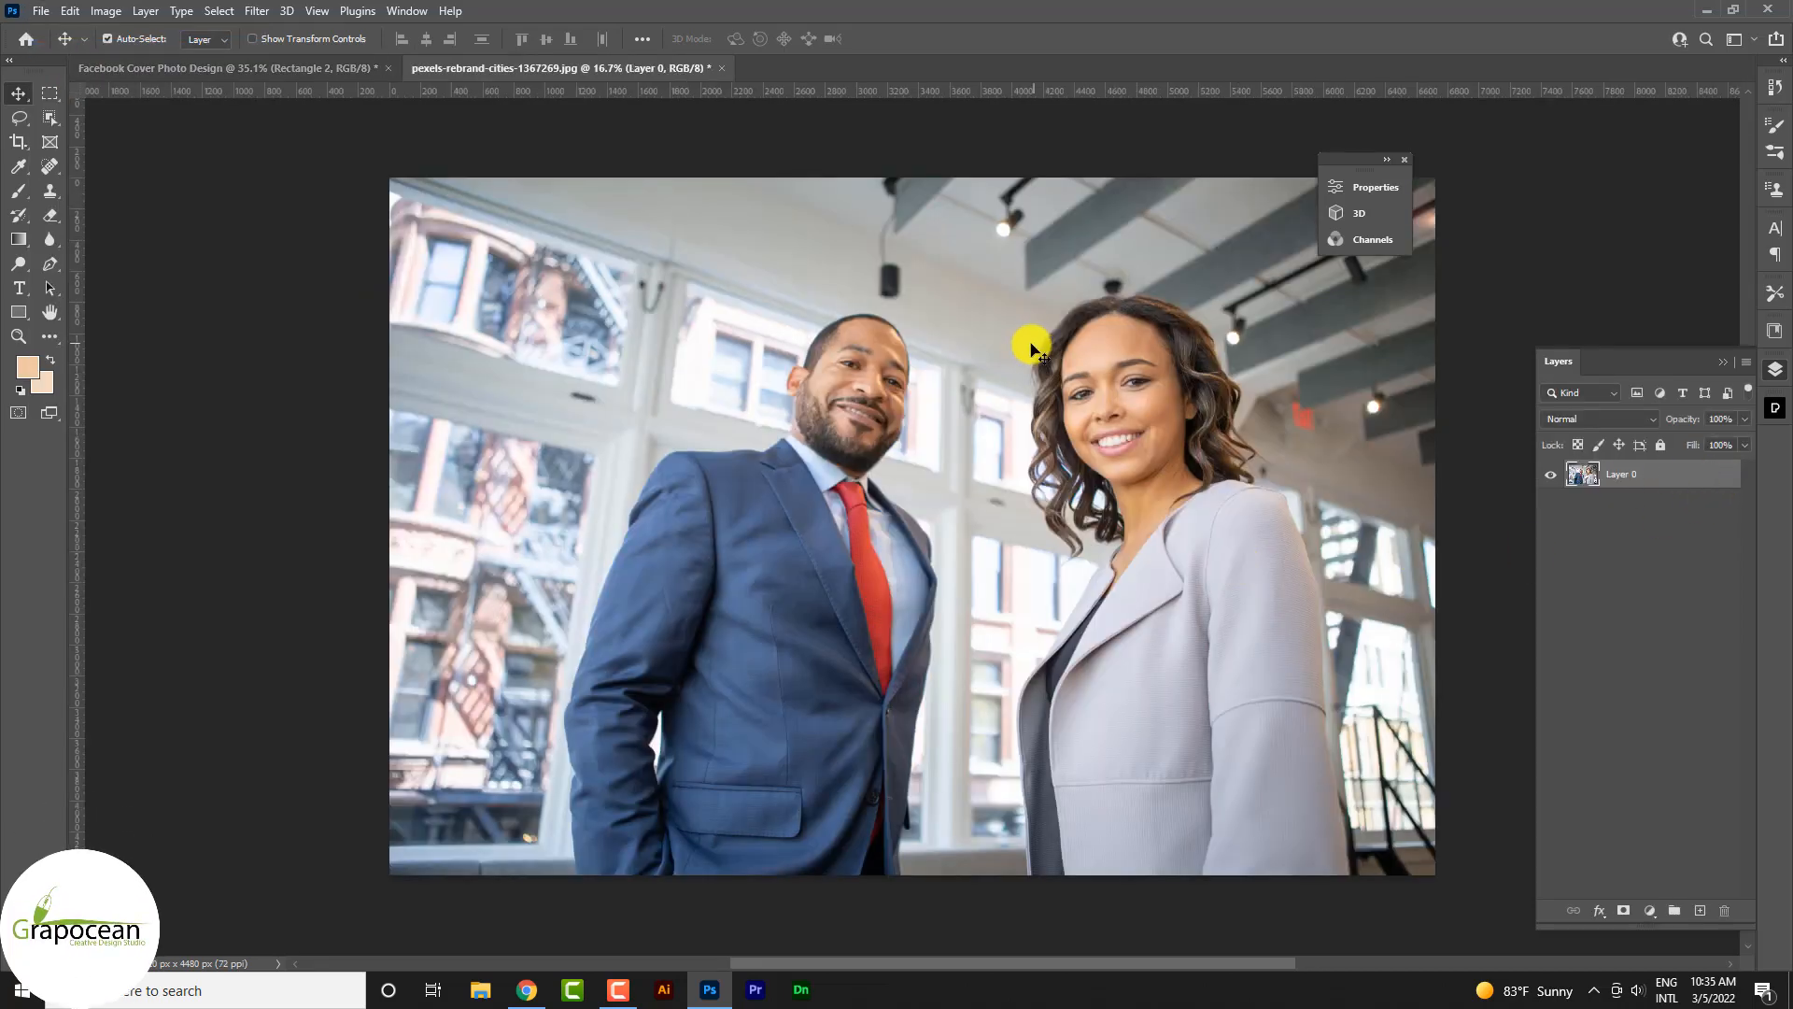
pyautogui.moveTo(1034, 349); pyautogui.dragTo(1089, 461)
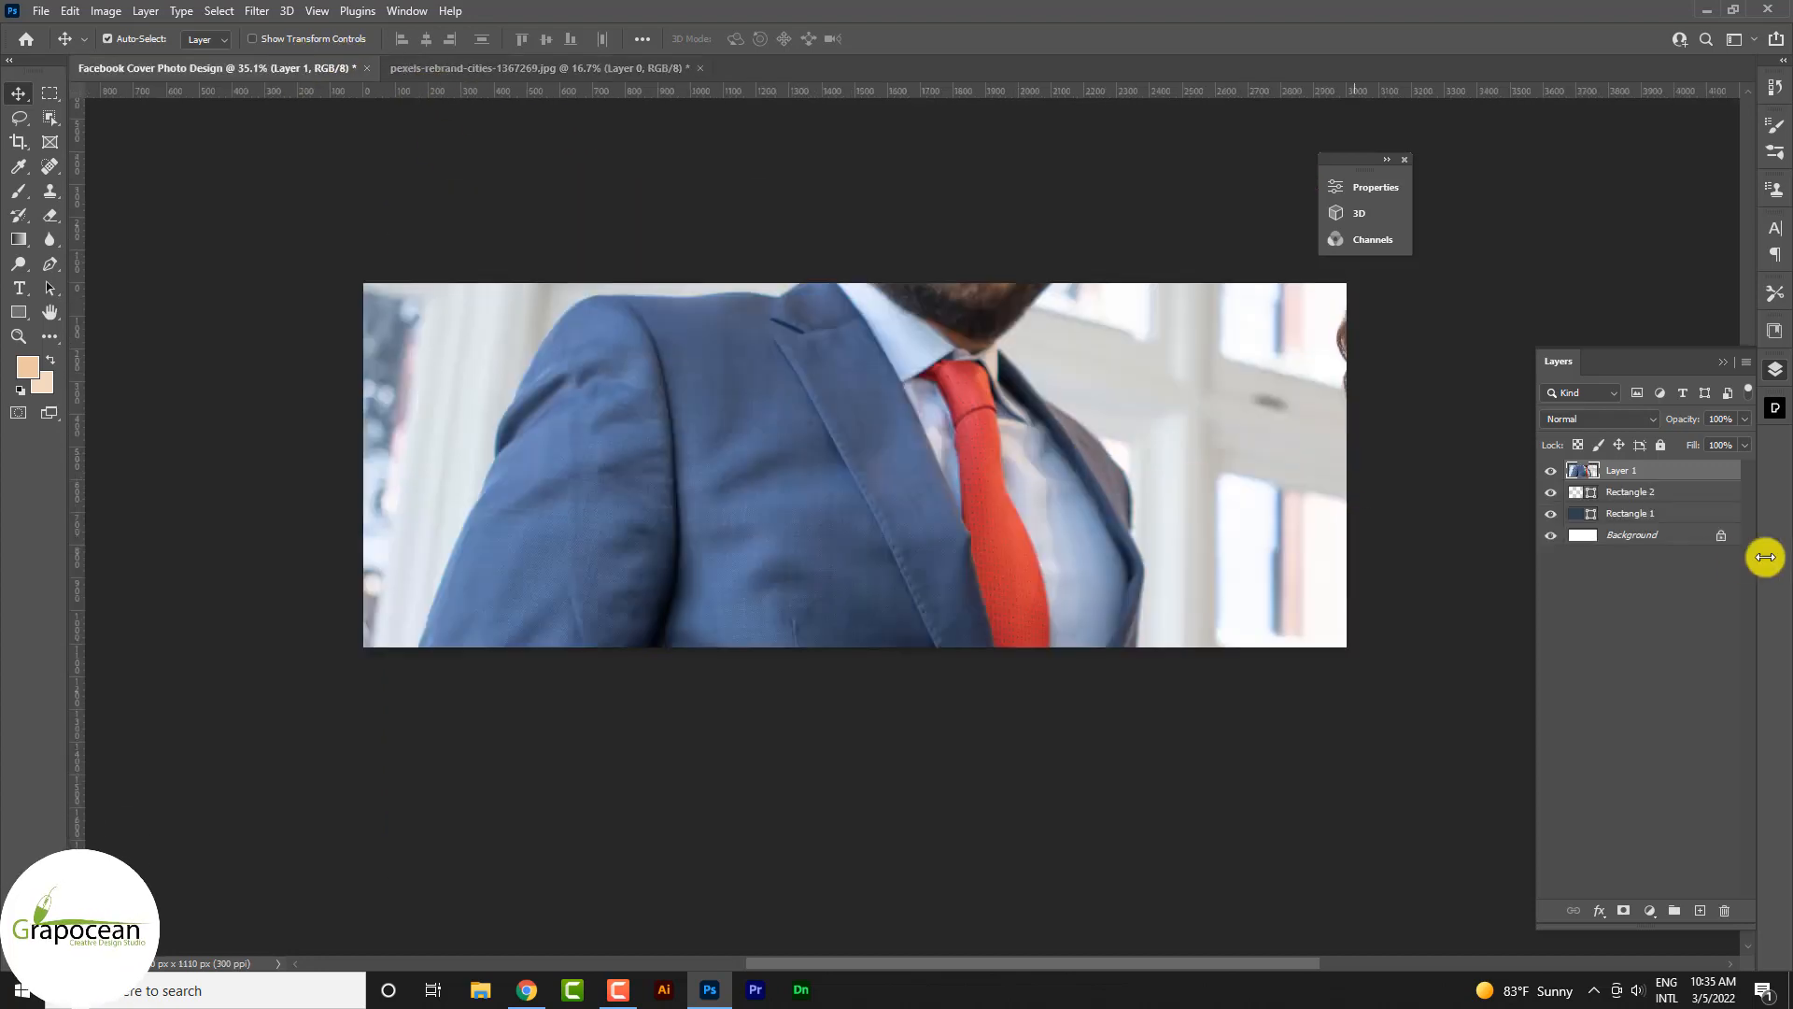
# - Clip the photo to the slanted rounded shape and scale it to about 26.46% so both people fit inside
pyautogui.rightClick(1672, 484)
pyautogui.click(1544, 513)
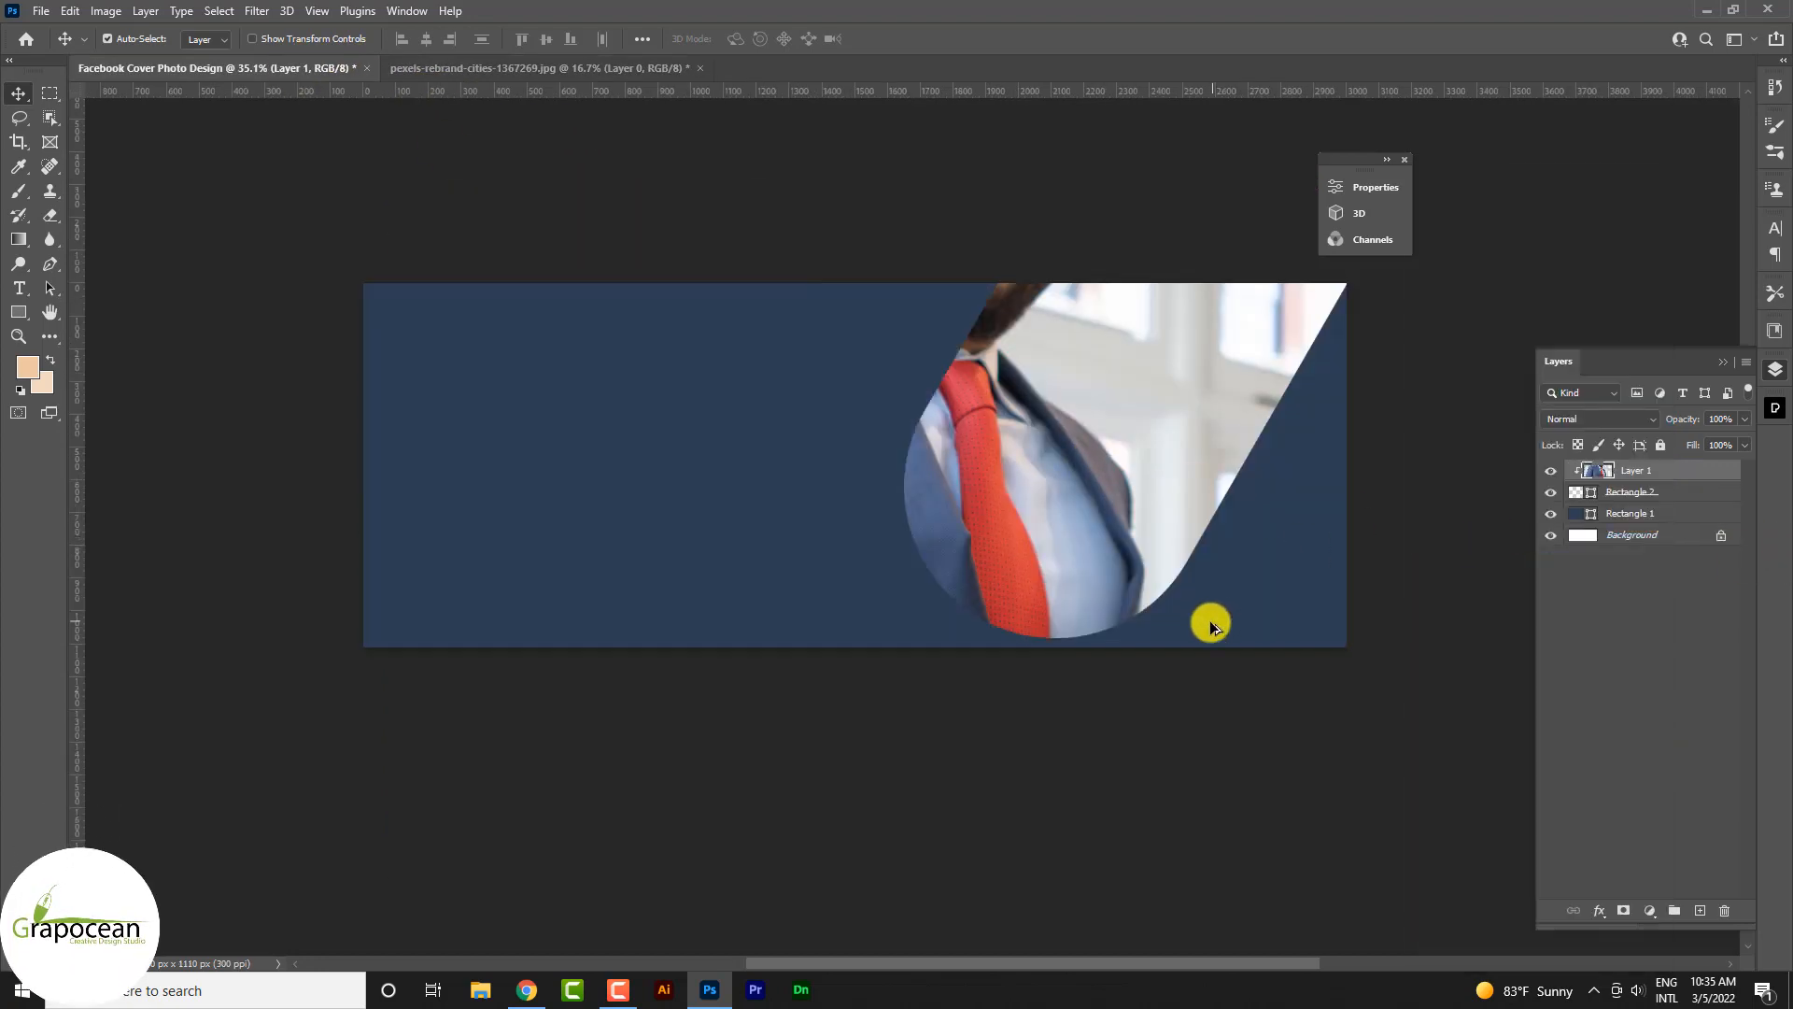
pyautogui.scroll(-2, 1223, 663)
pyautogui.hotkey('ctrl', 't')
pyautogui.scroll(-2, 1092, 725)
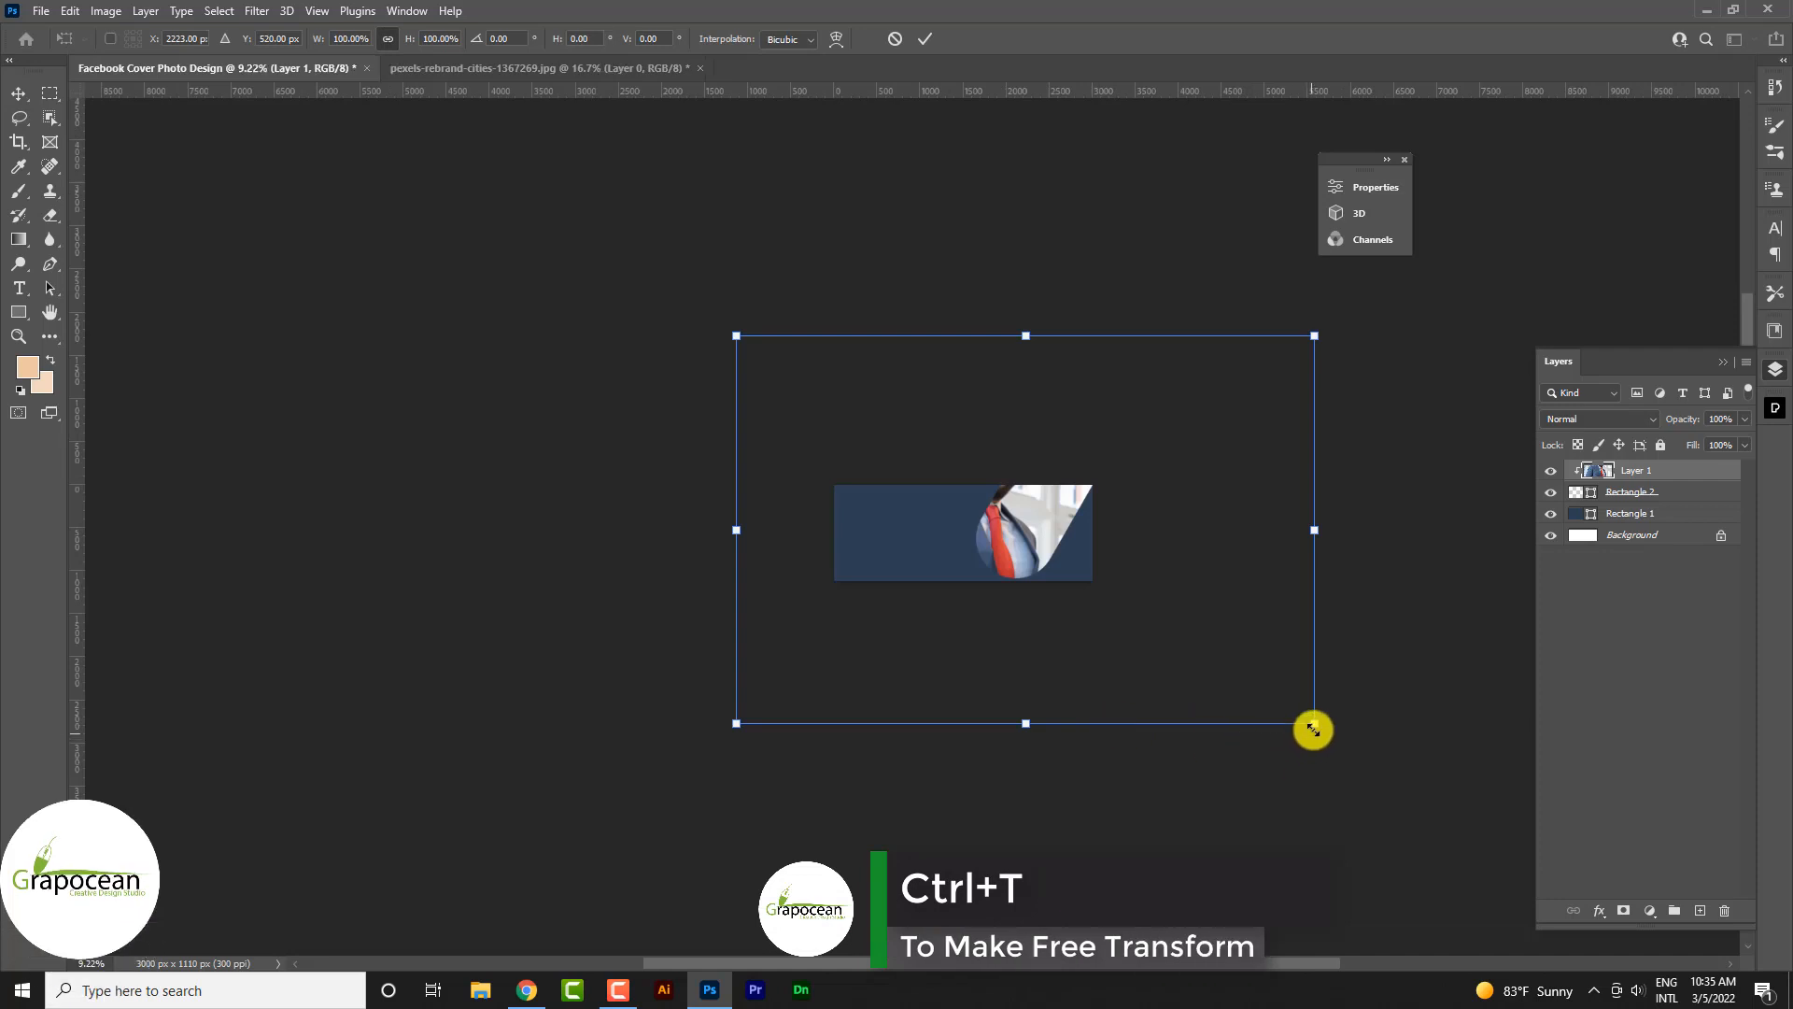
pyautogui.moveTo(1314, 729); pyautogui.dragTo(1065, 709)
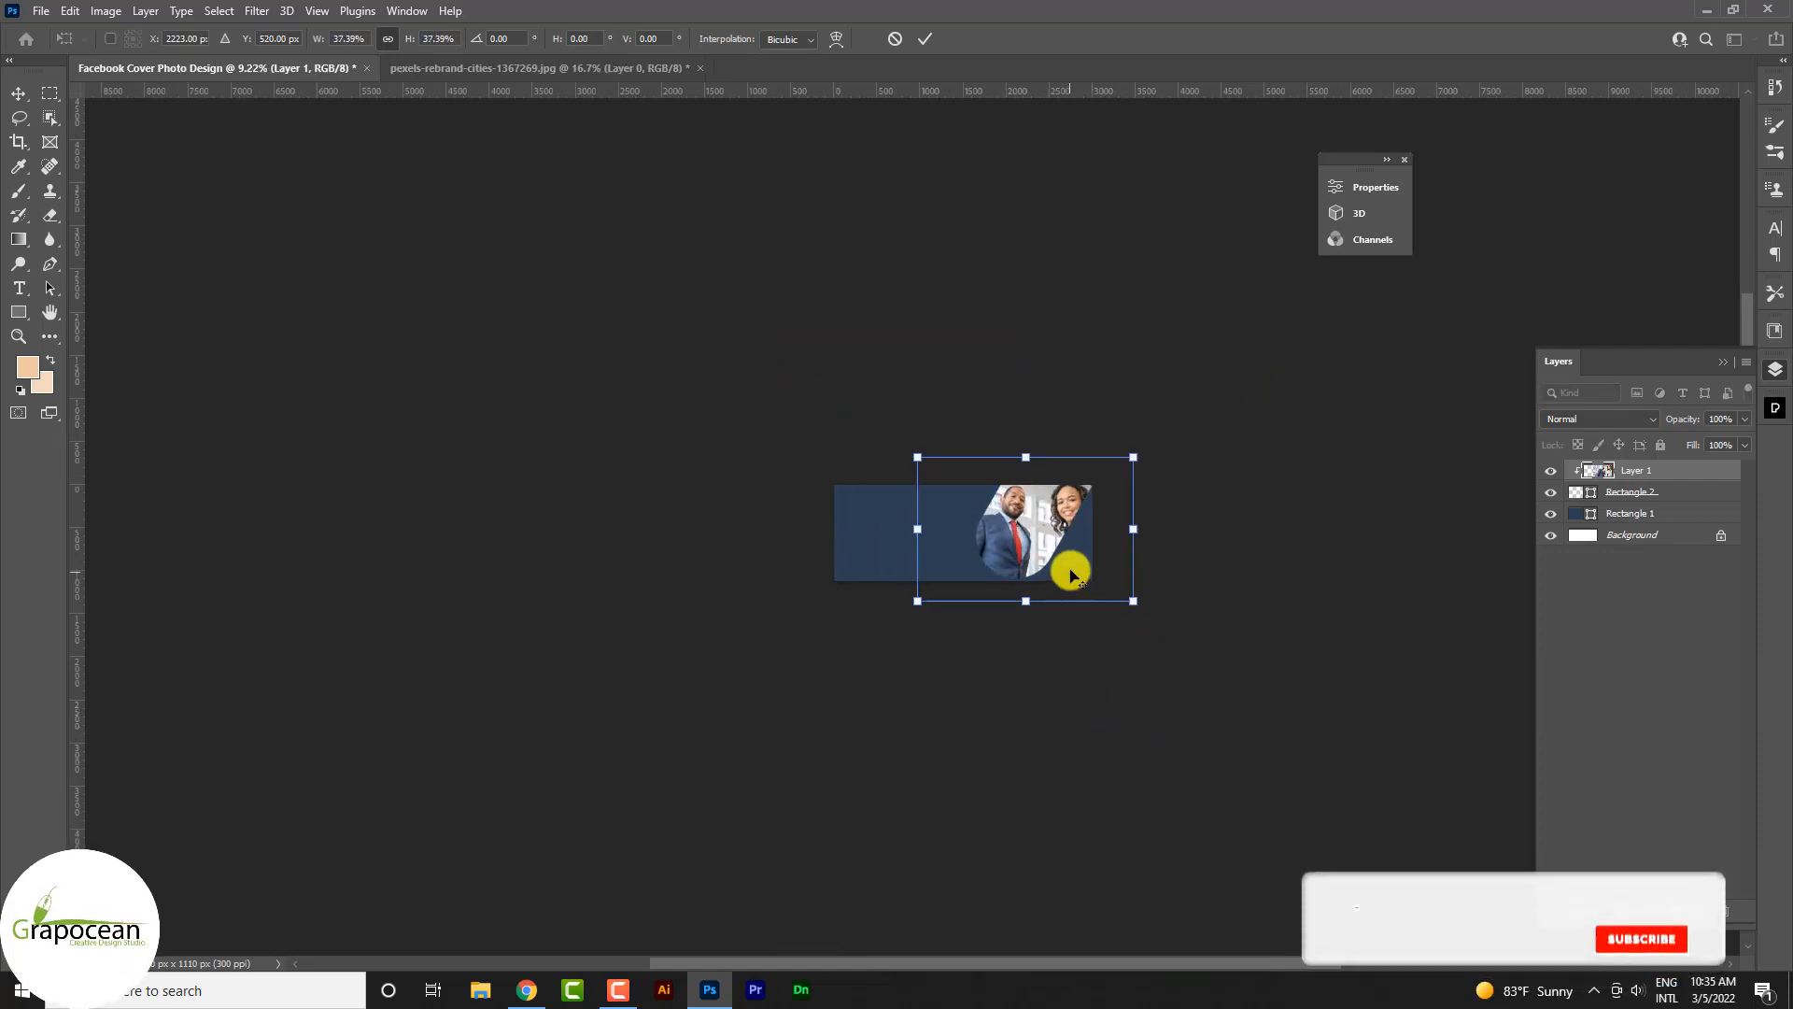
pyautogui.scroll(2, 1070, 571)
pyautogui.moveTo(1185, 624); pyautogui.dragTo(1104, 628)
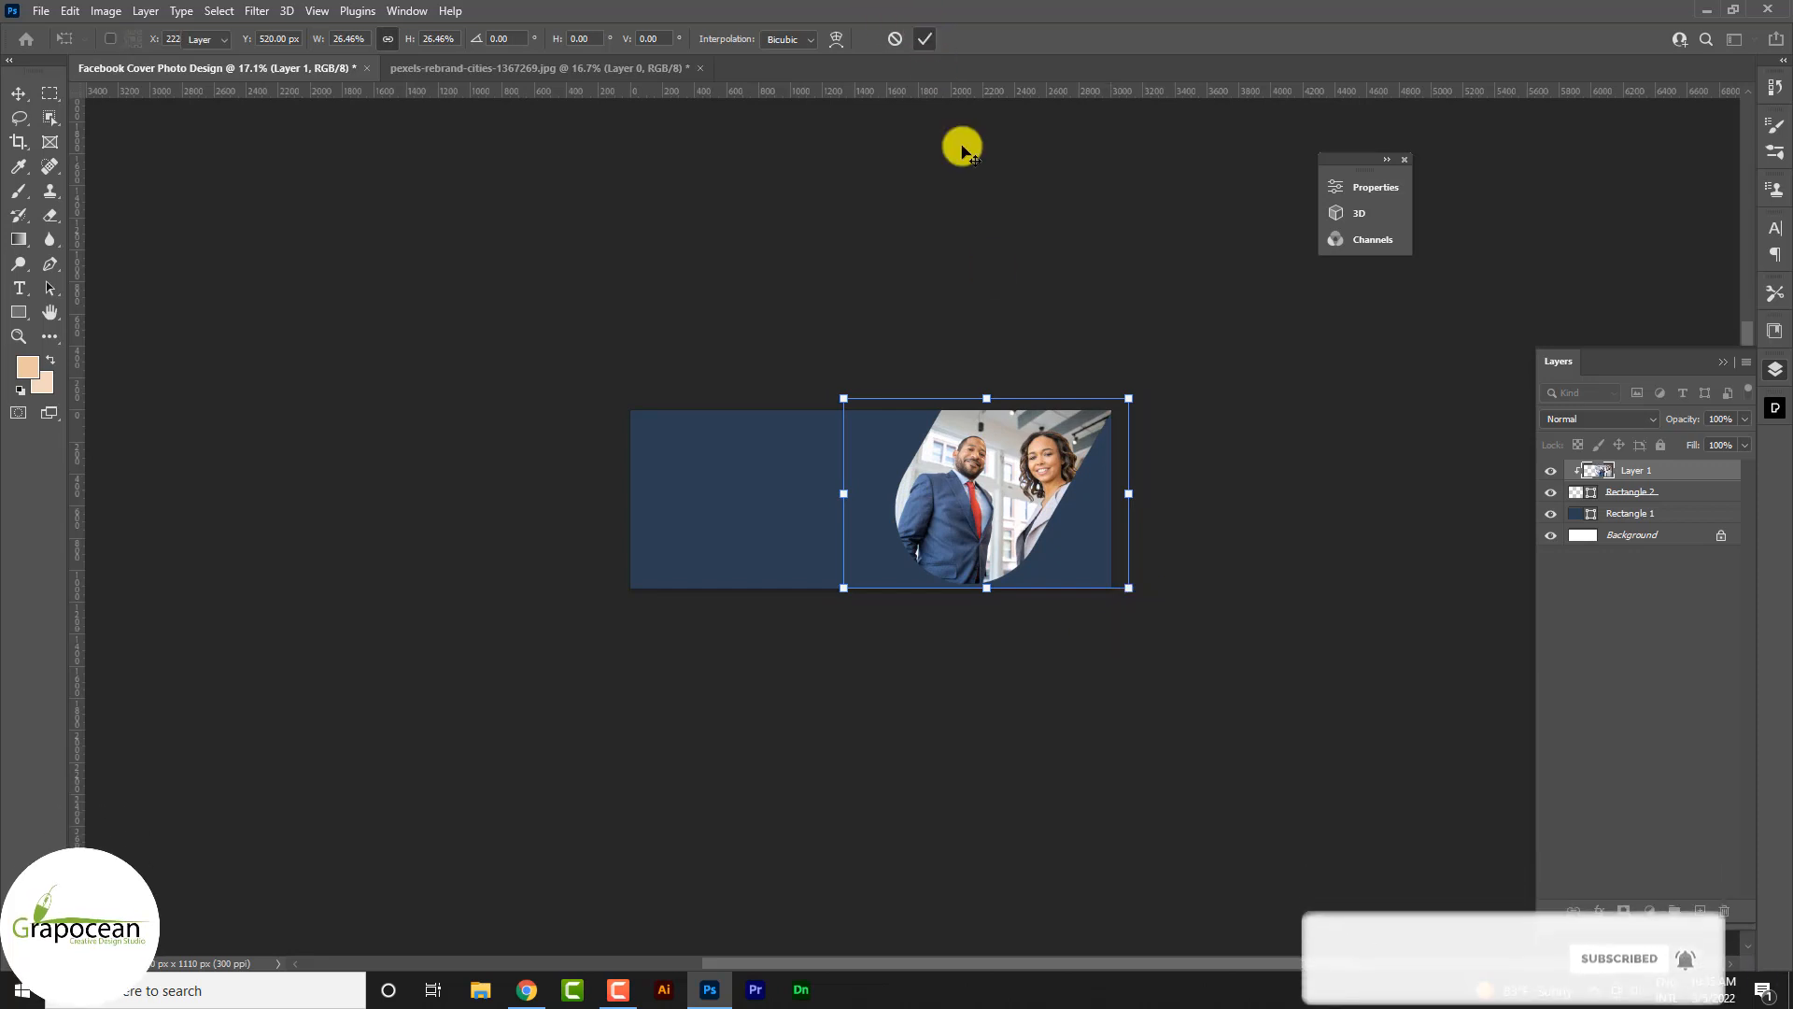
pyautogui.press('Return')
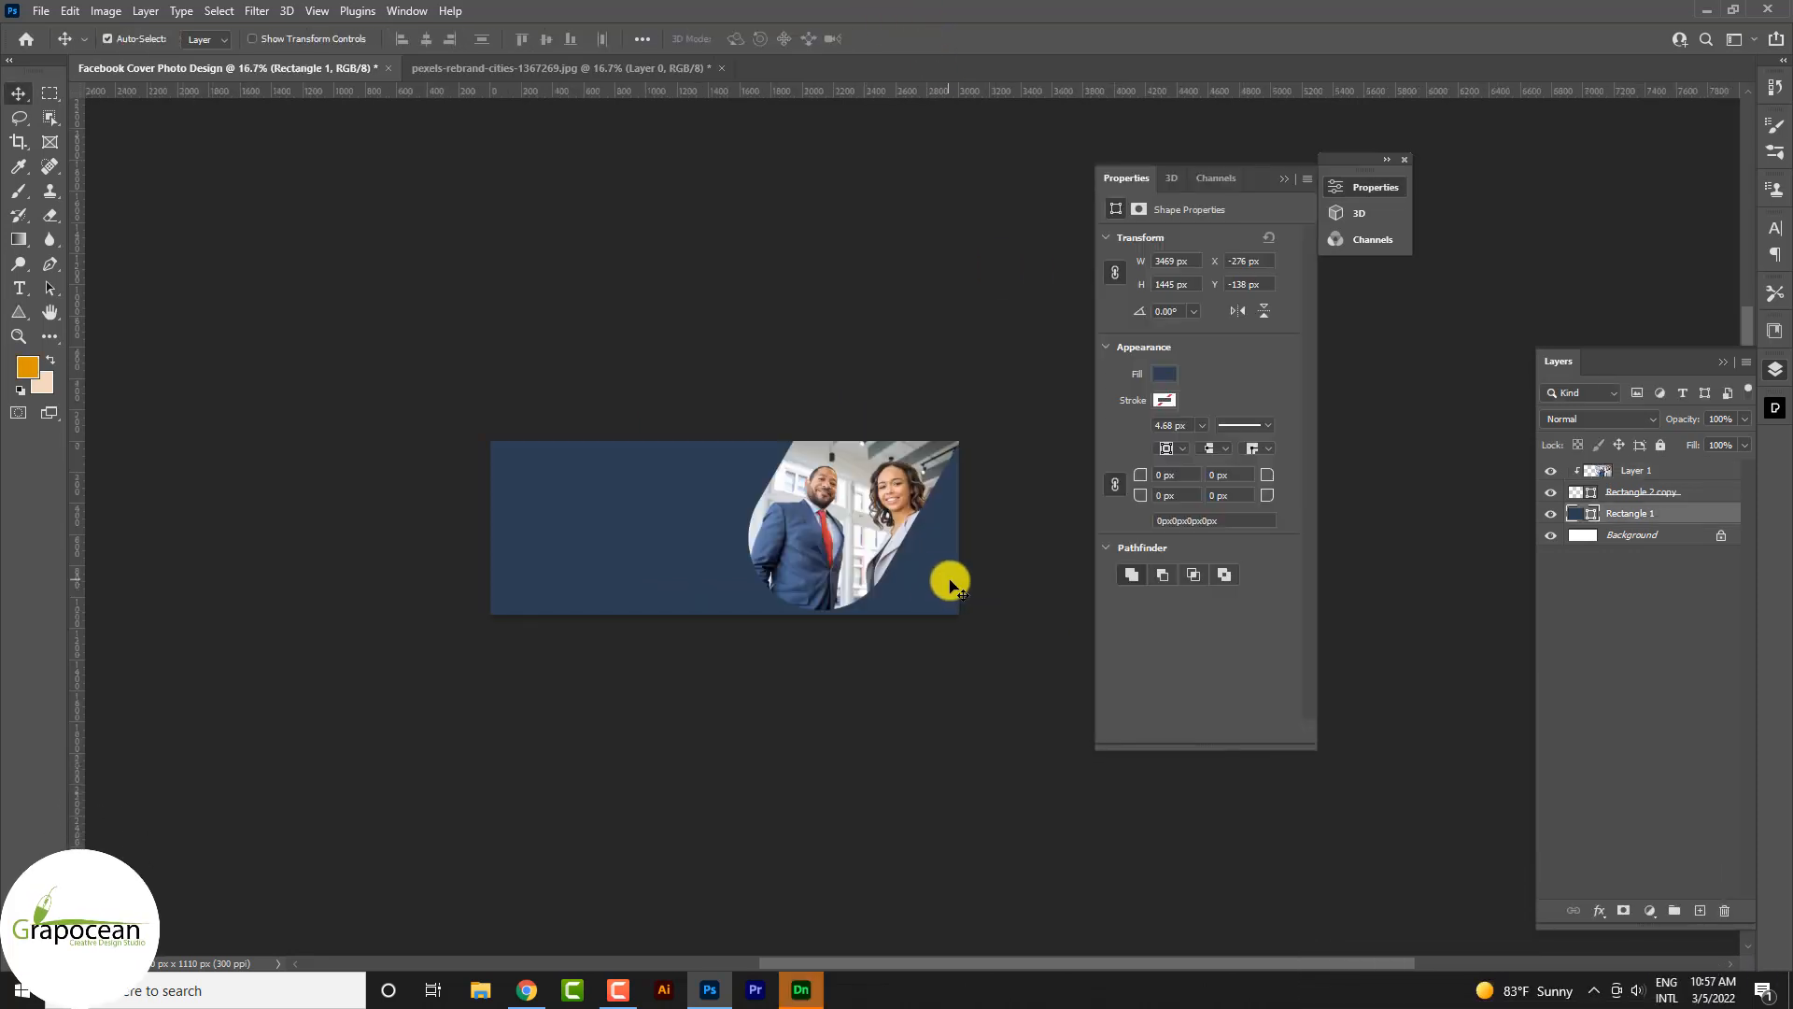
# - Add an outside stroke of 27 px in colour 9883e5 to the rounded shape that frames the photo
pyautogui.scroll(2, 950, 586)
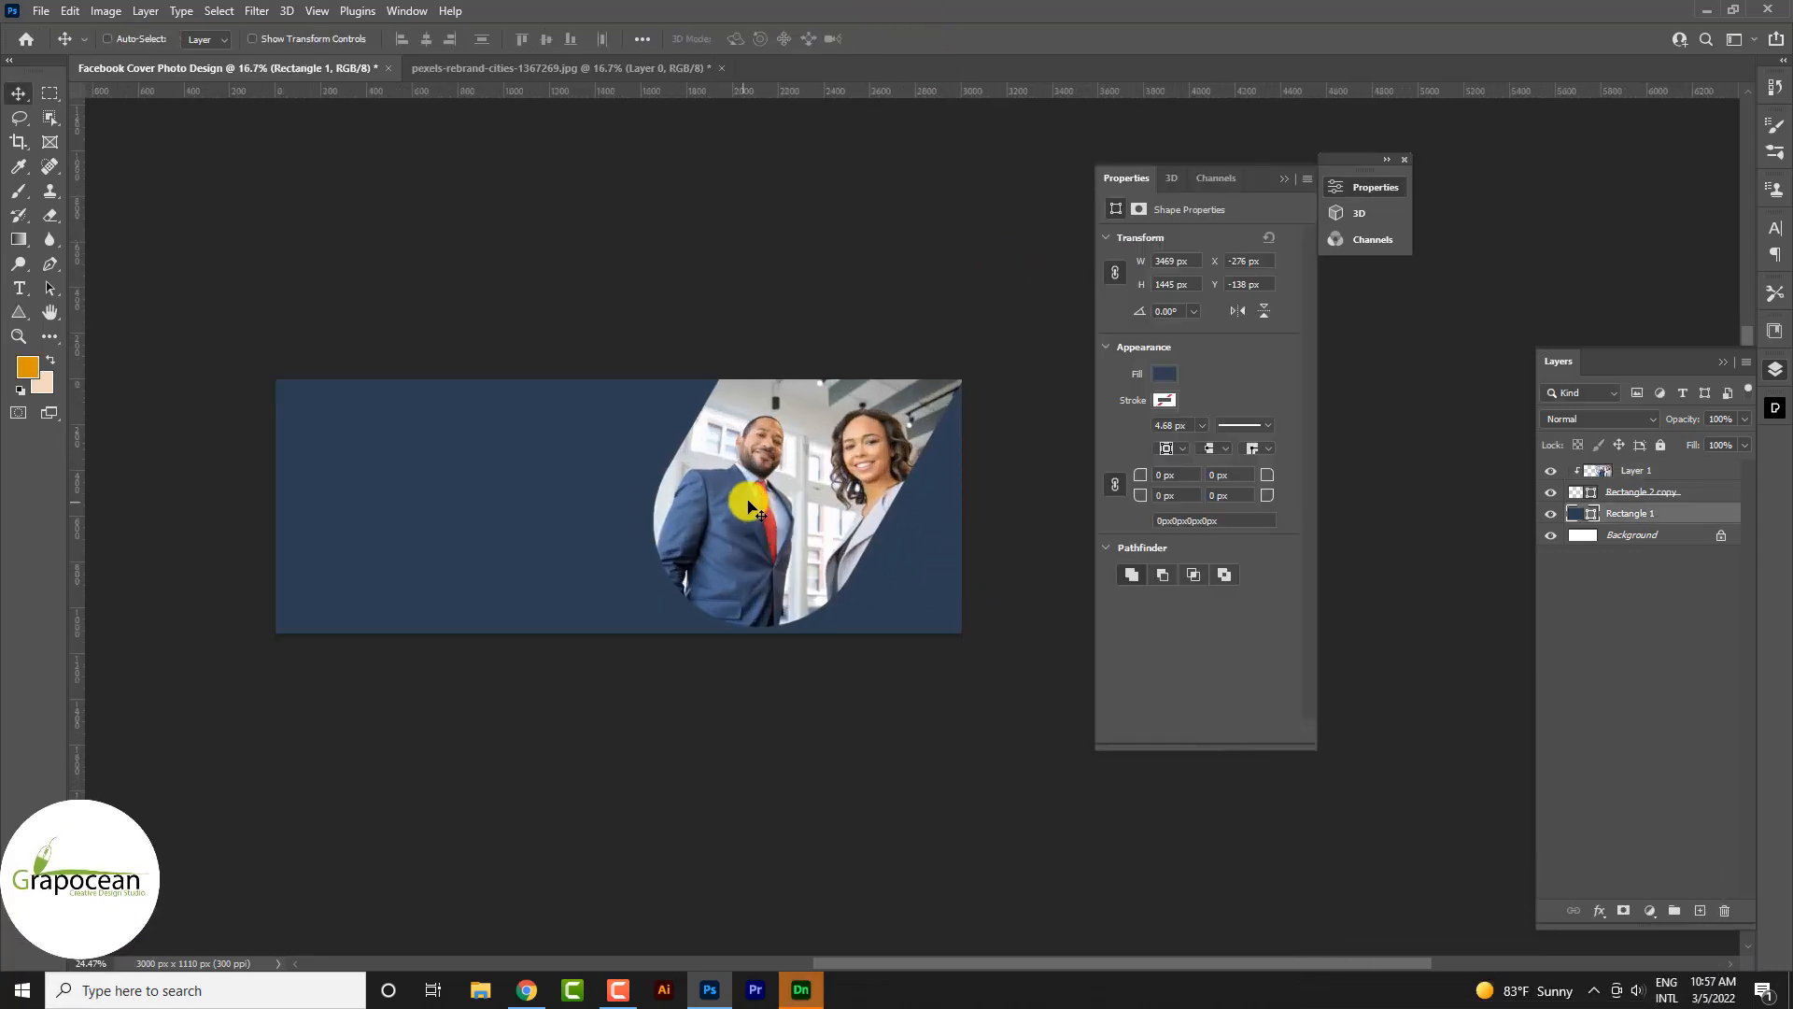
pyautogui.click(810, 447)
pyautogui.click(1551, 493)
pyautogui.click(1550, 492)
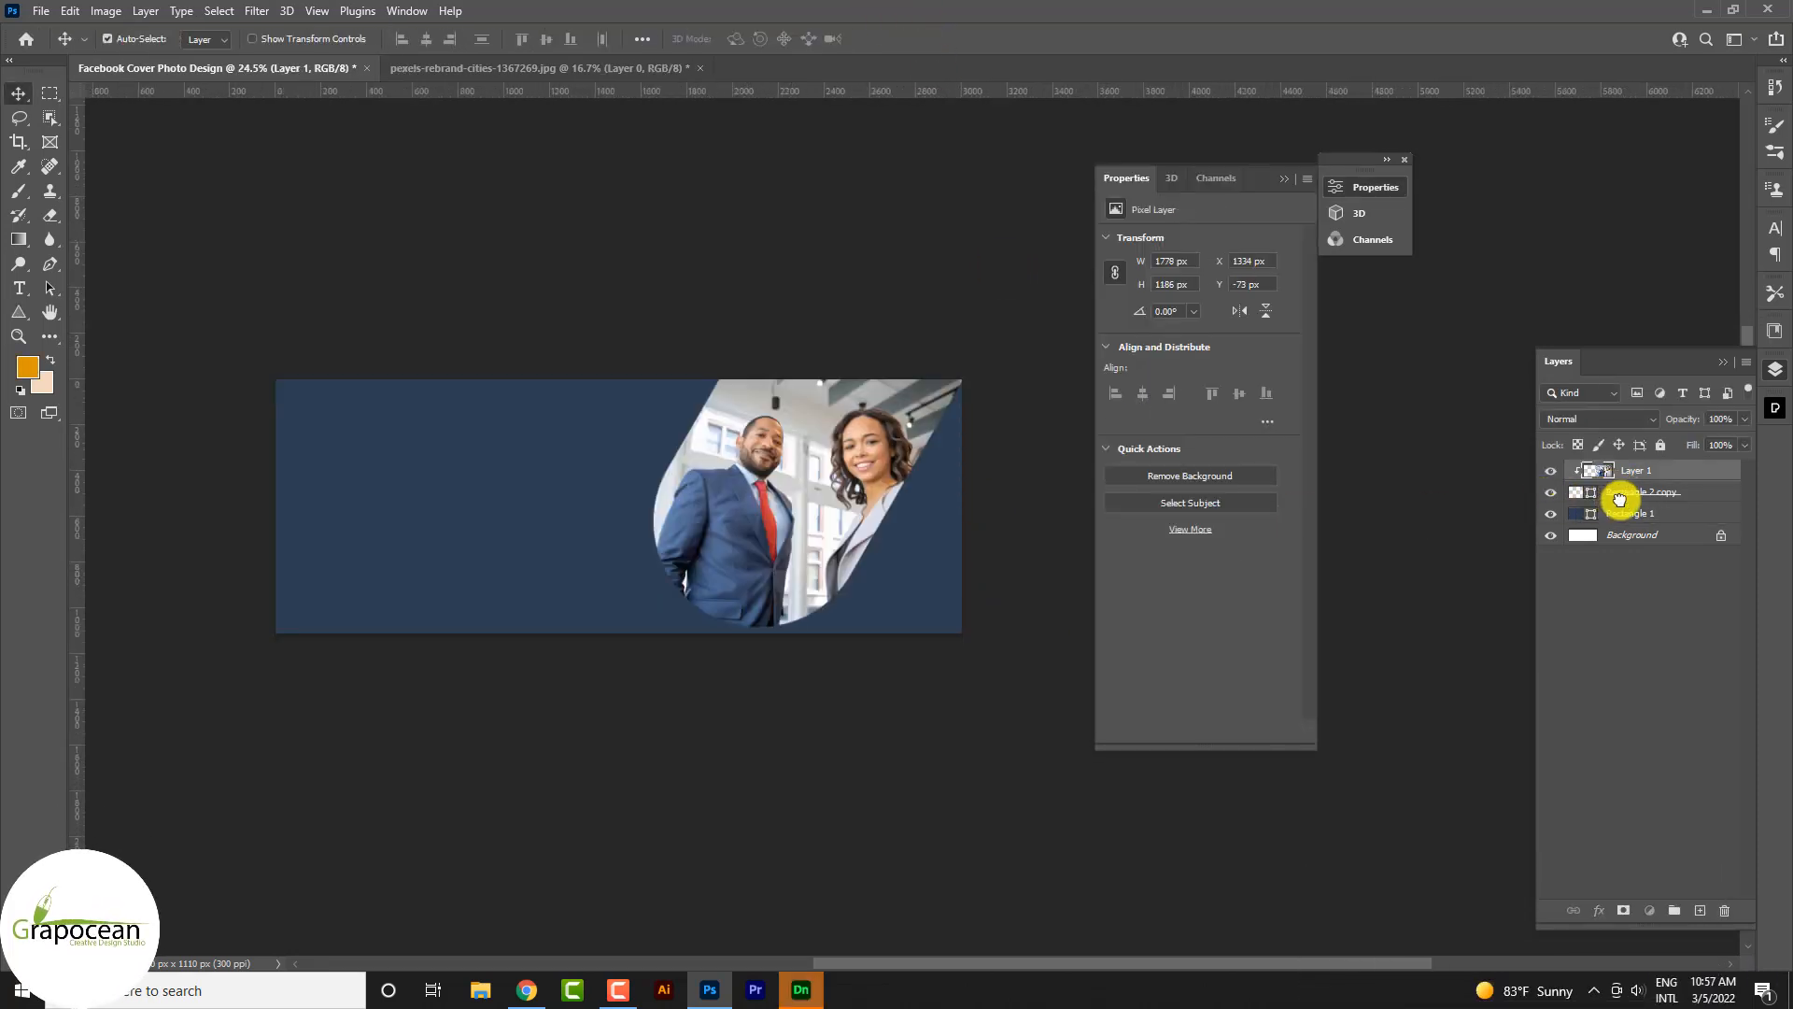
pyautogui.click(1629, 493)
pyautogui.rightClick(1672, 493)
pyautogui.click(1485, 181)
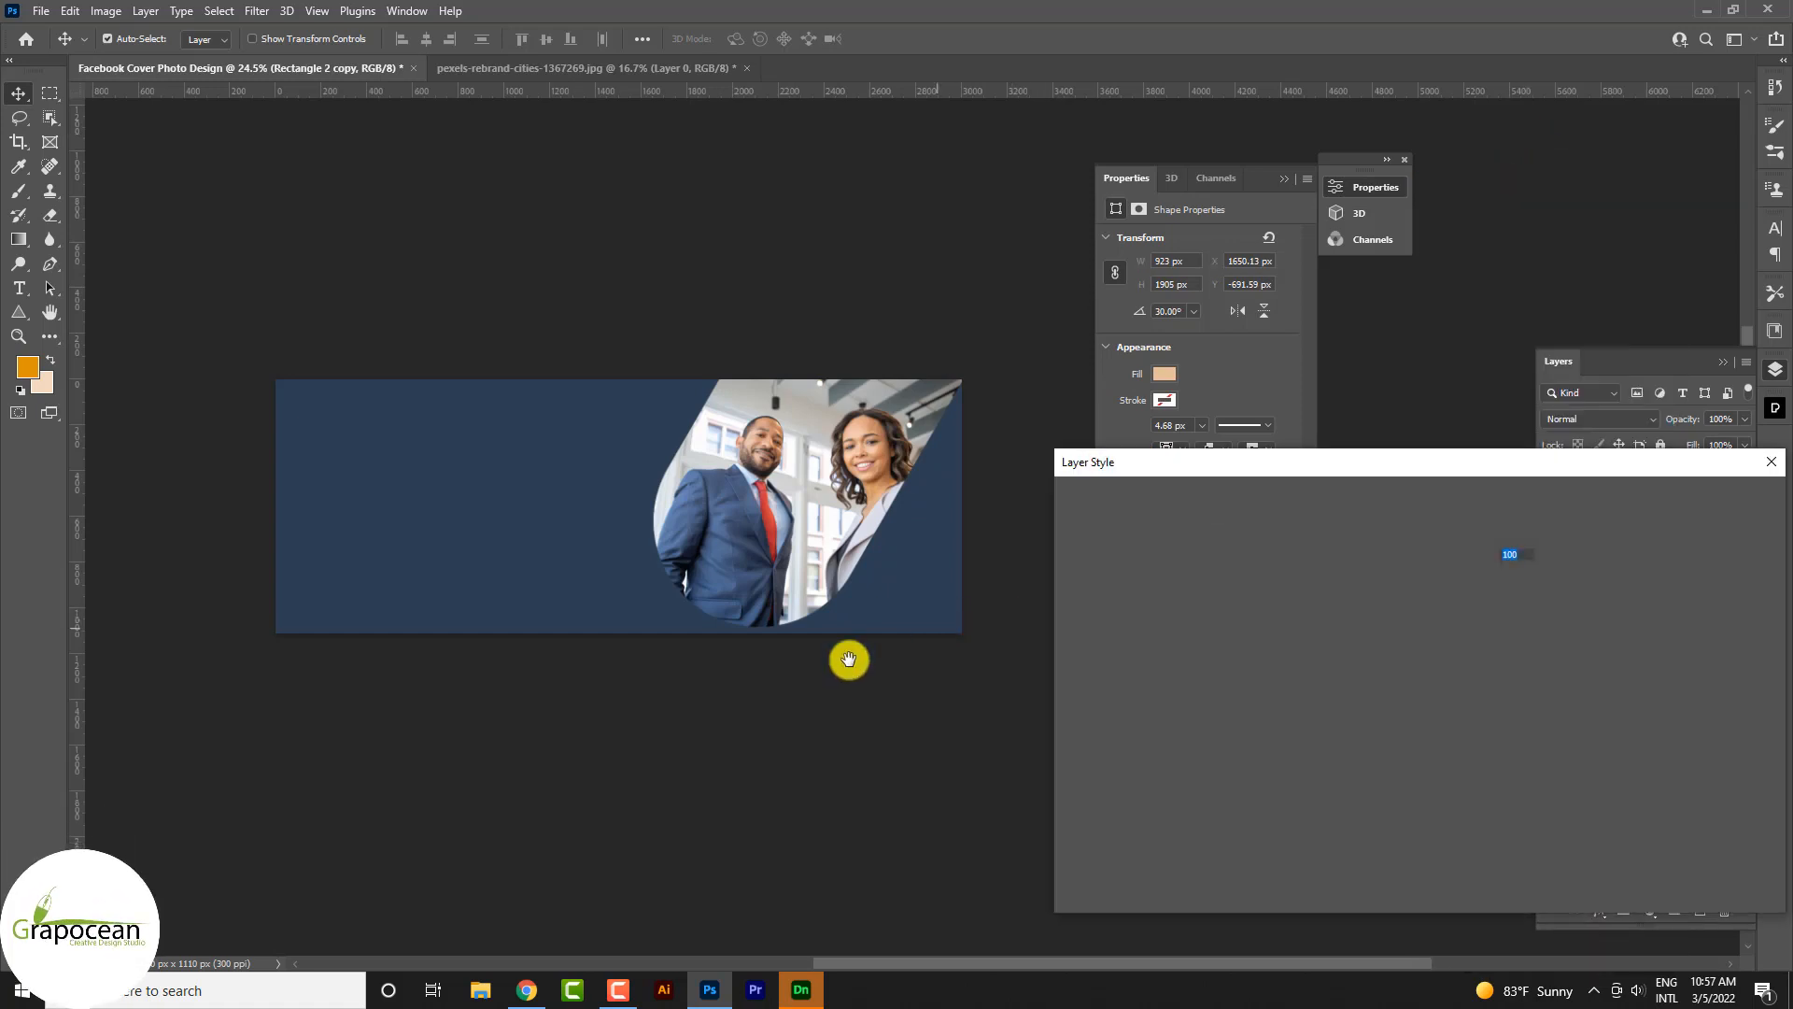
pyautogui.click(1095, 624)
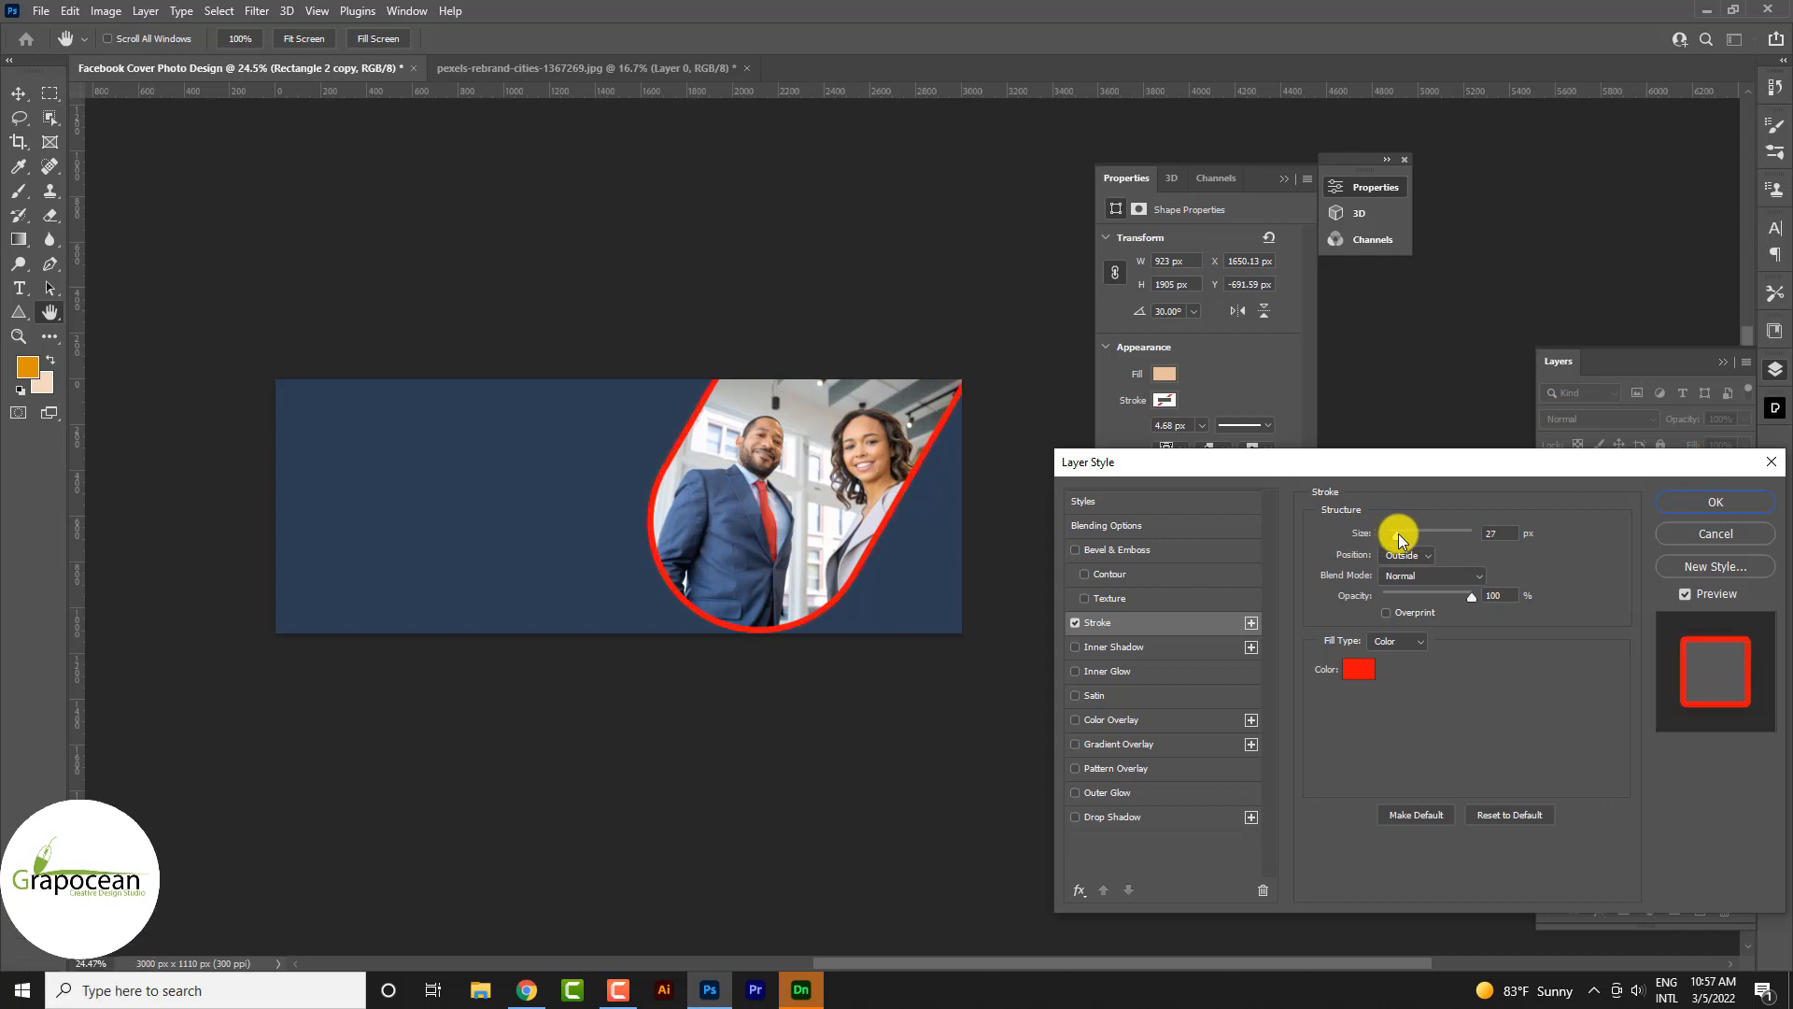
pyautogui.click(1358, 669)
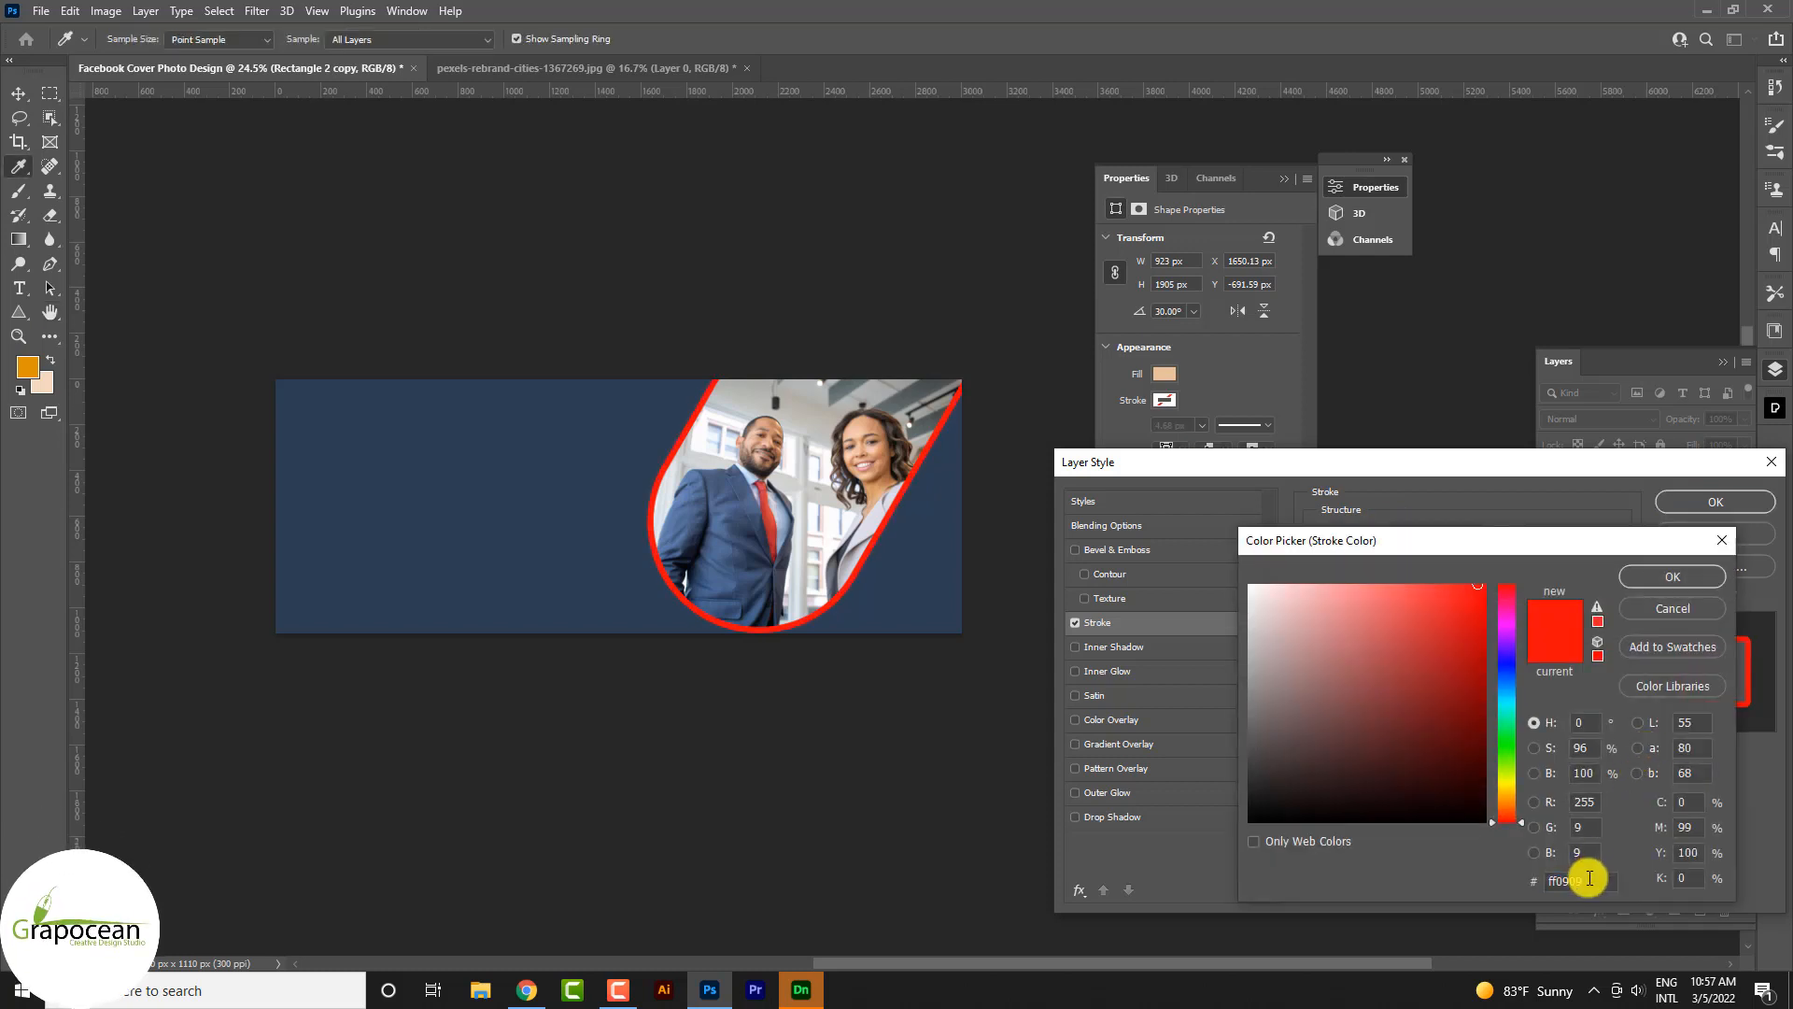
pyautogui.click(1685, 584)
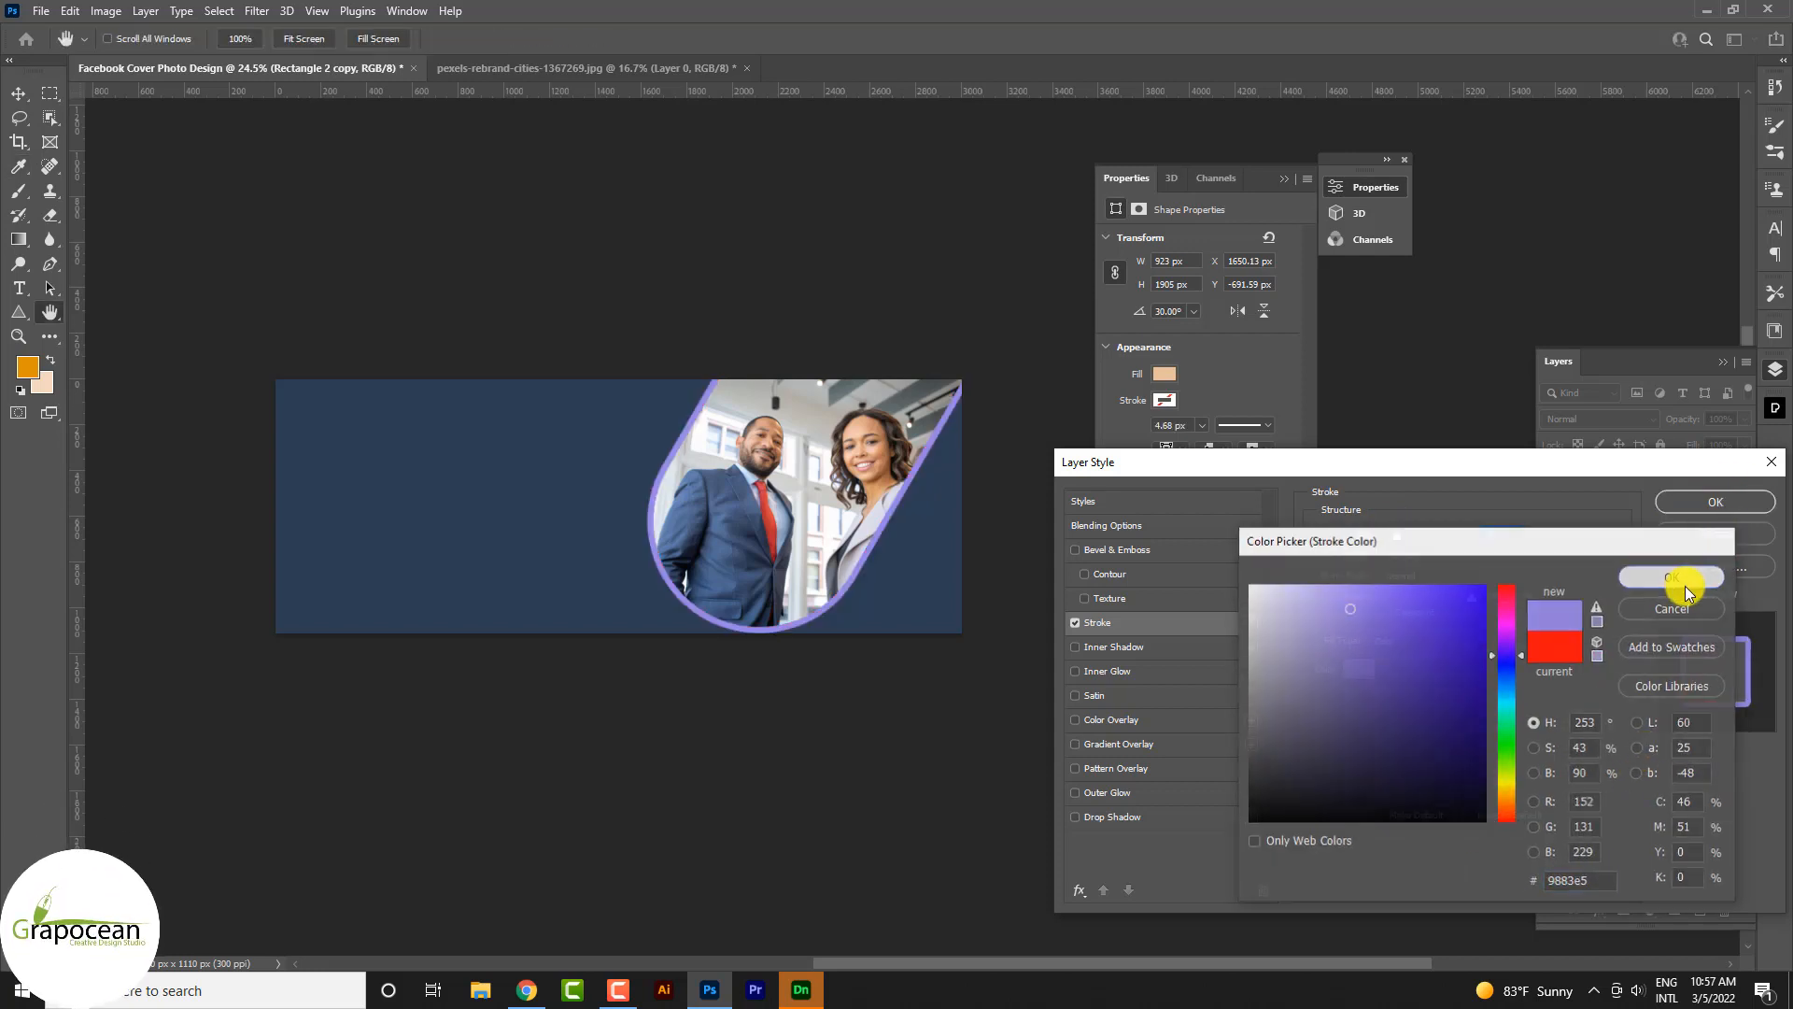
pyautogui.click(1705, 509)
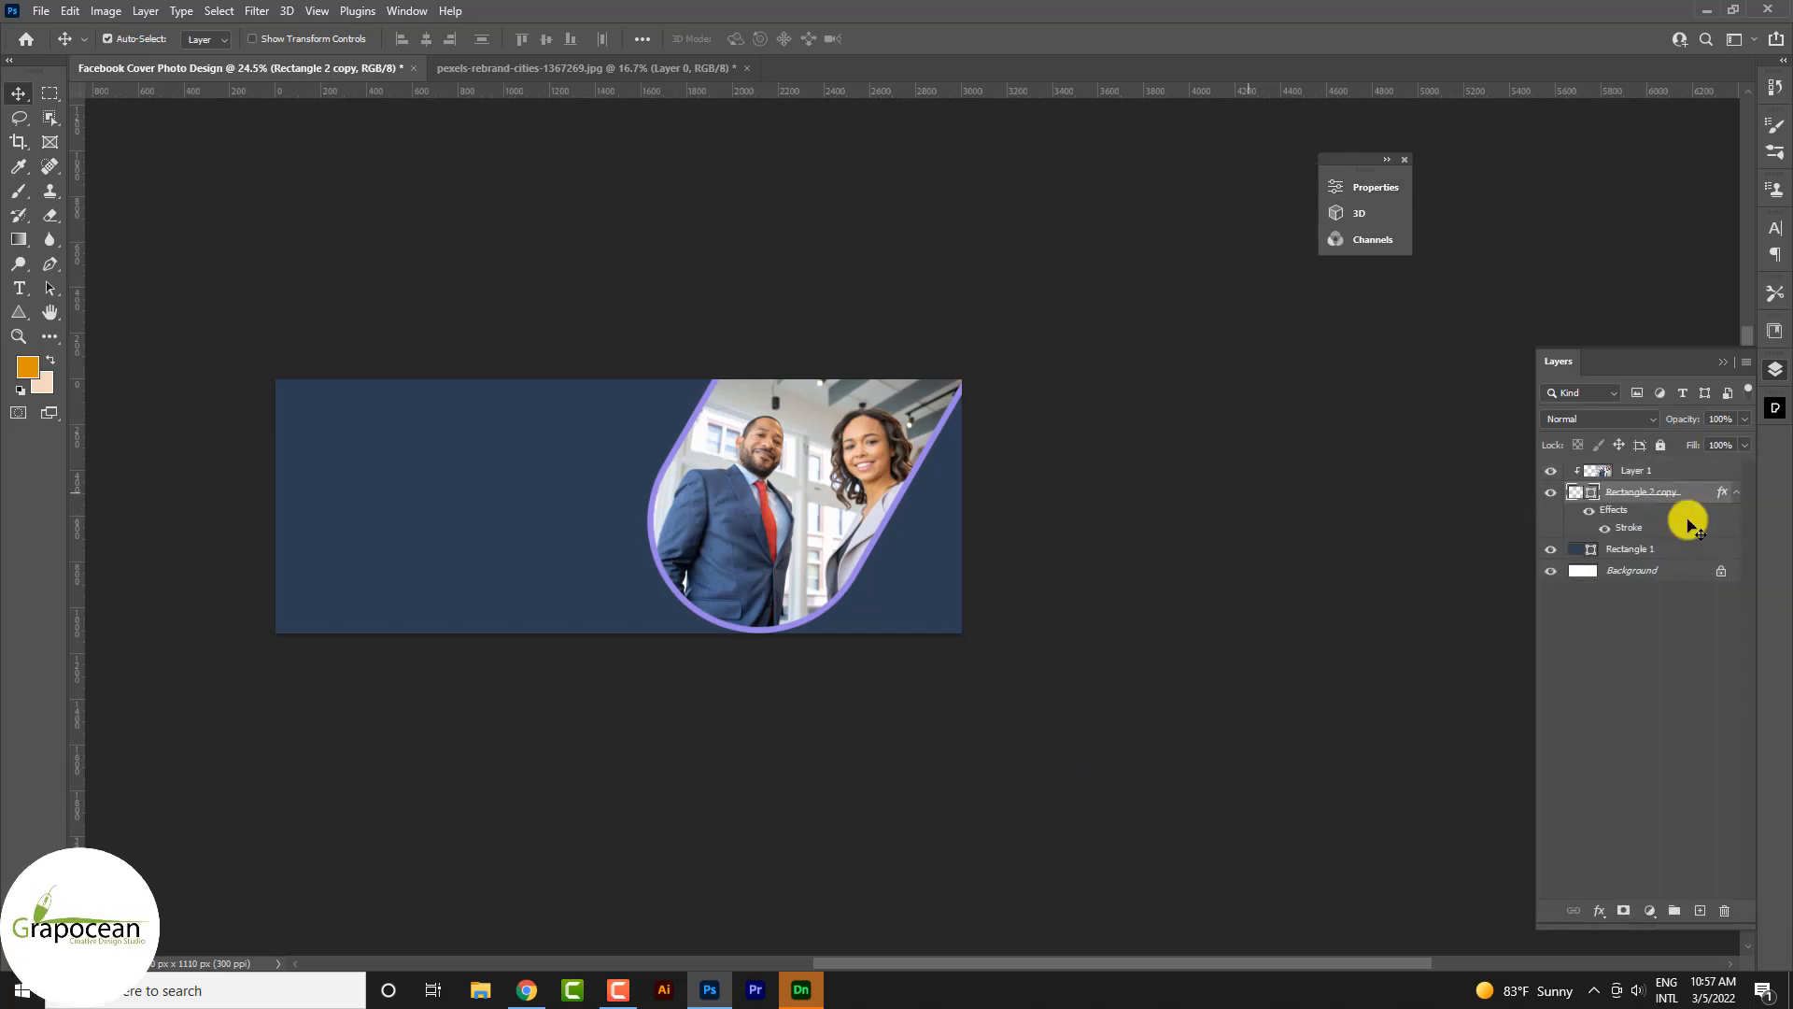
# - Add a drop shadow to the photo's frame shape with 100% opacity, 0 px distance, 7% spread and 109 px size
pyautogui.rightClick(1684, 509)
pyautogui.click(1502, 185)
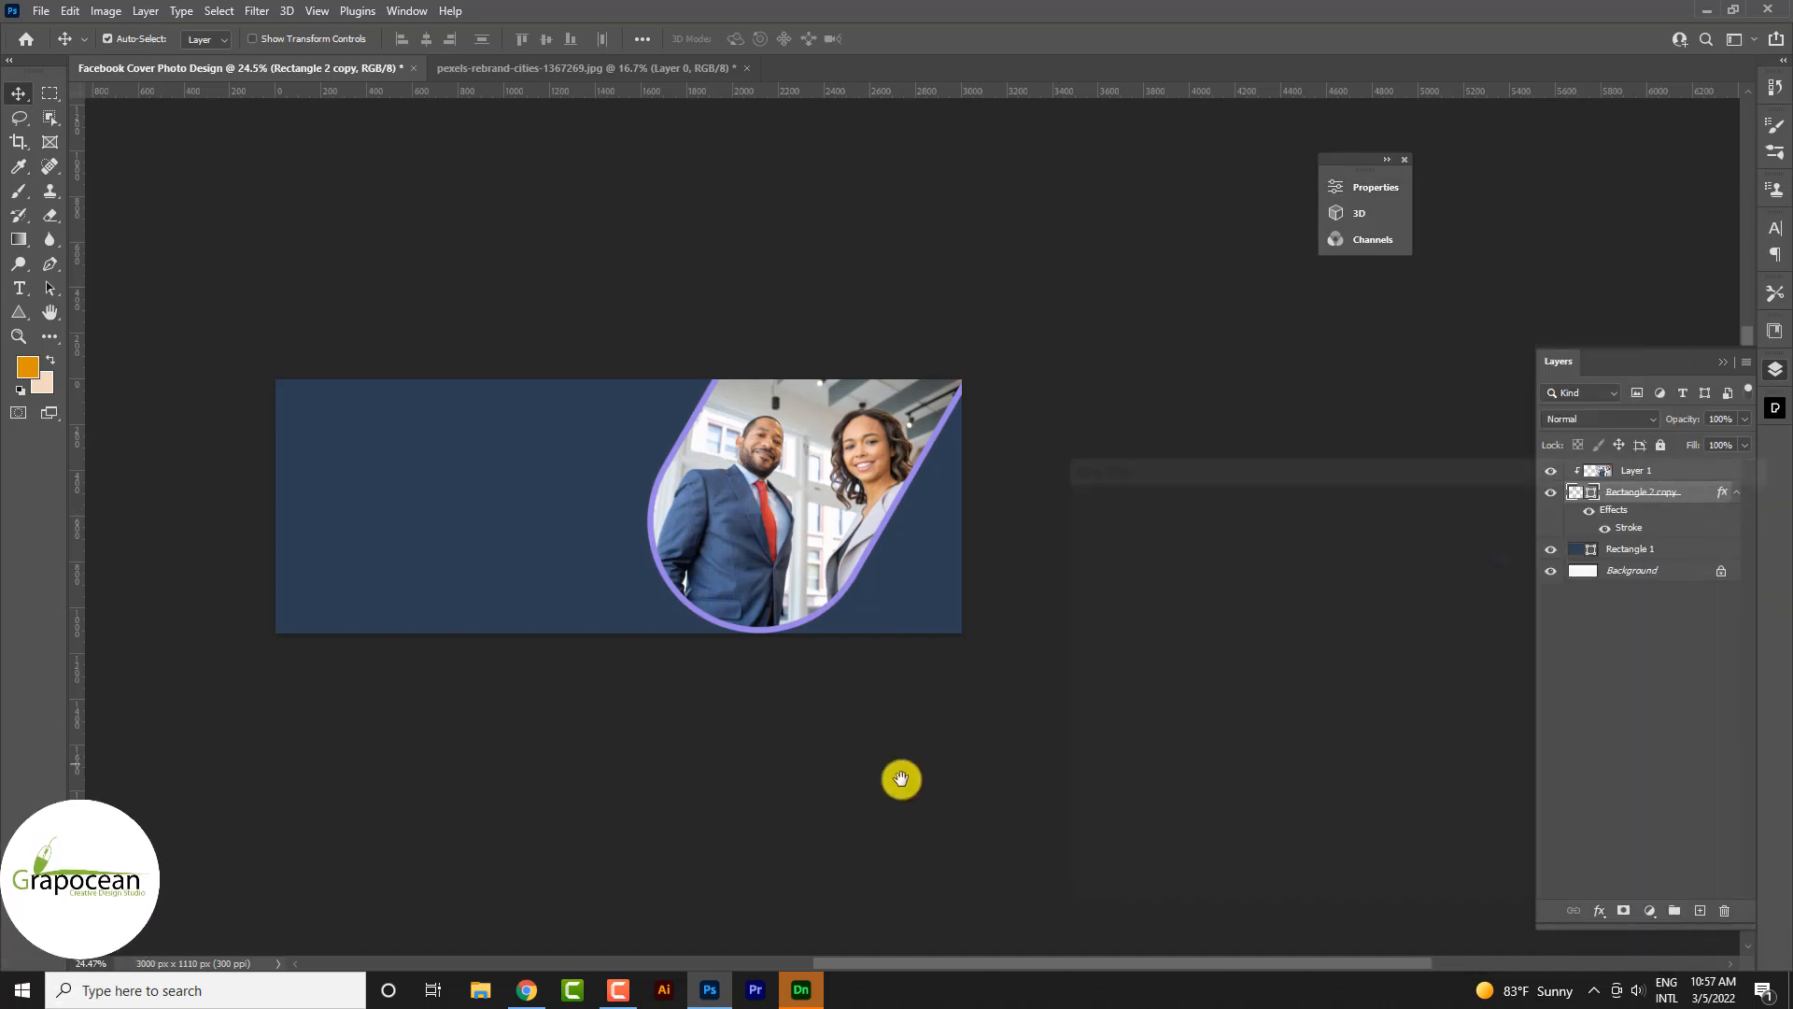
pyautogui.click(1111, 817)
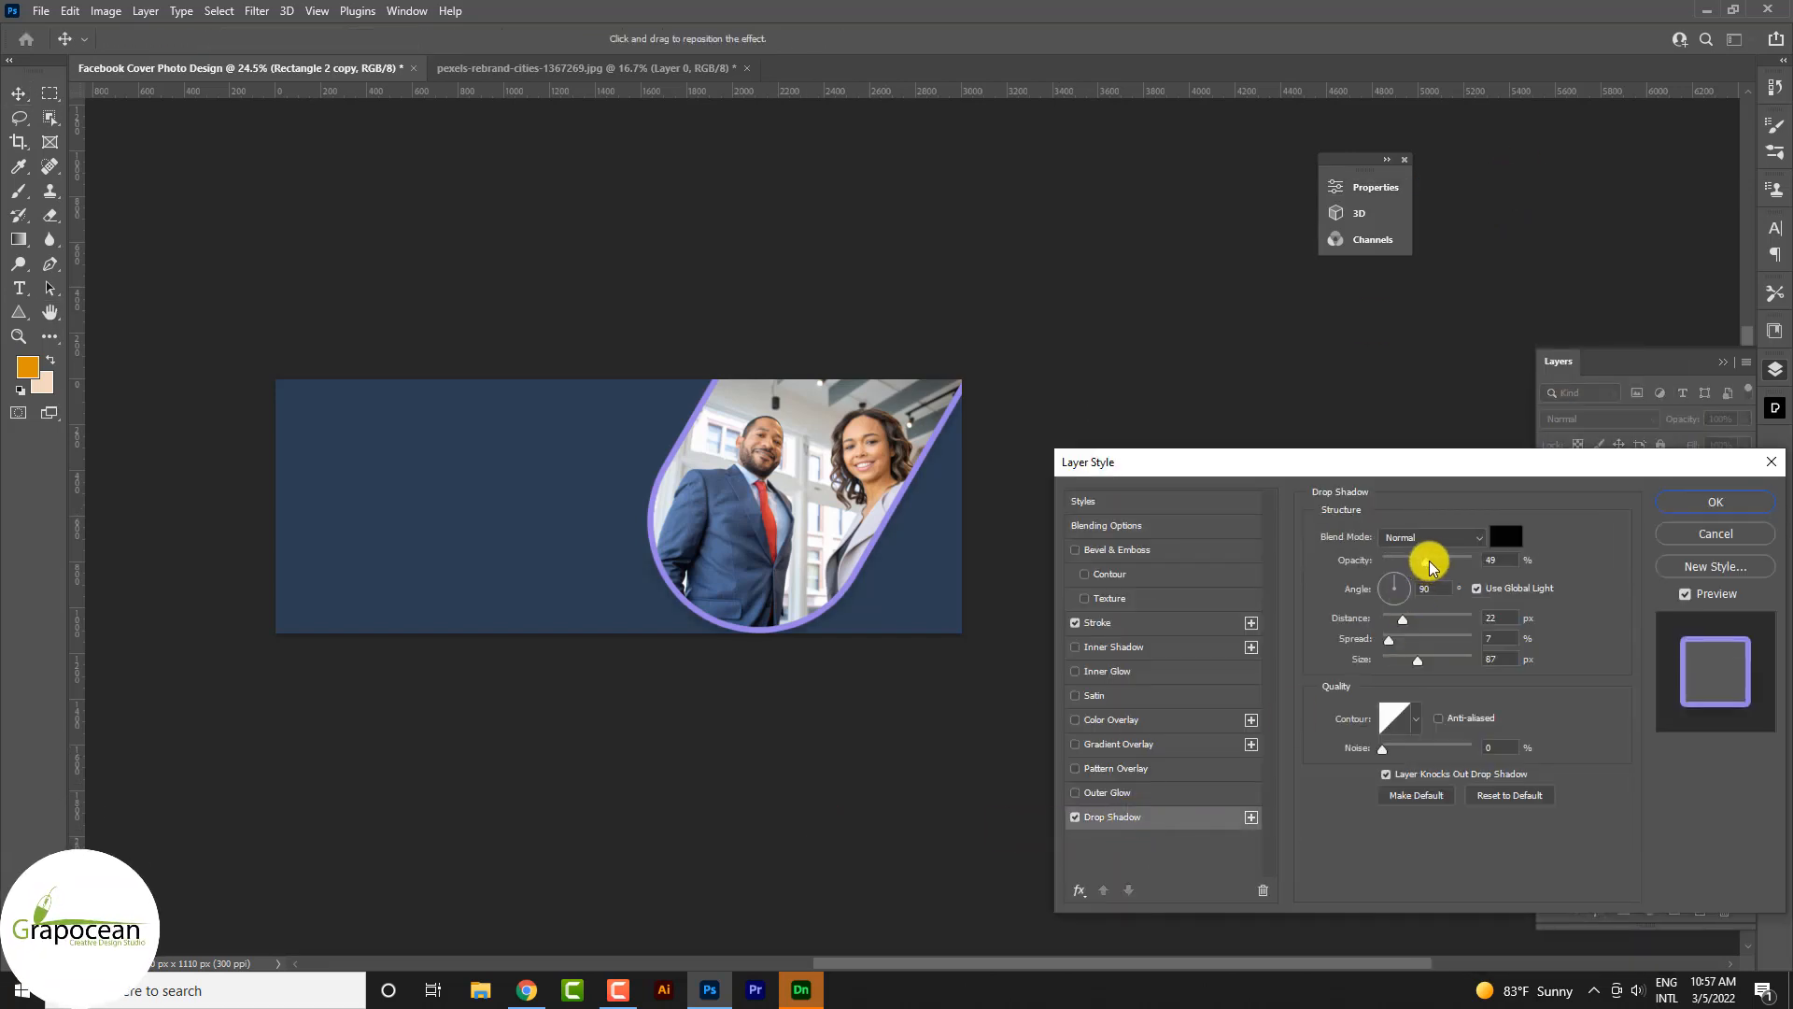
pyautogui.moveTo(1470, 565); pyautogui.dragTo(1515, 578)
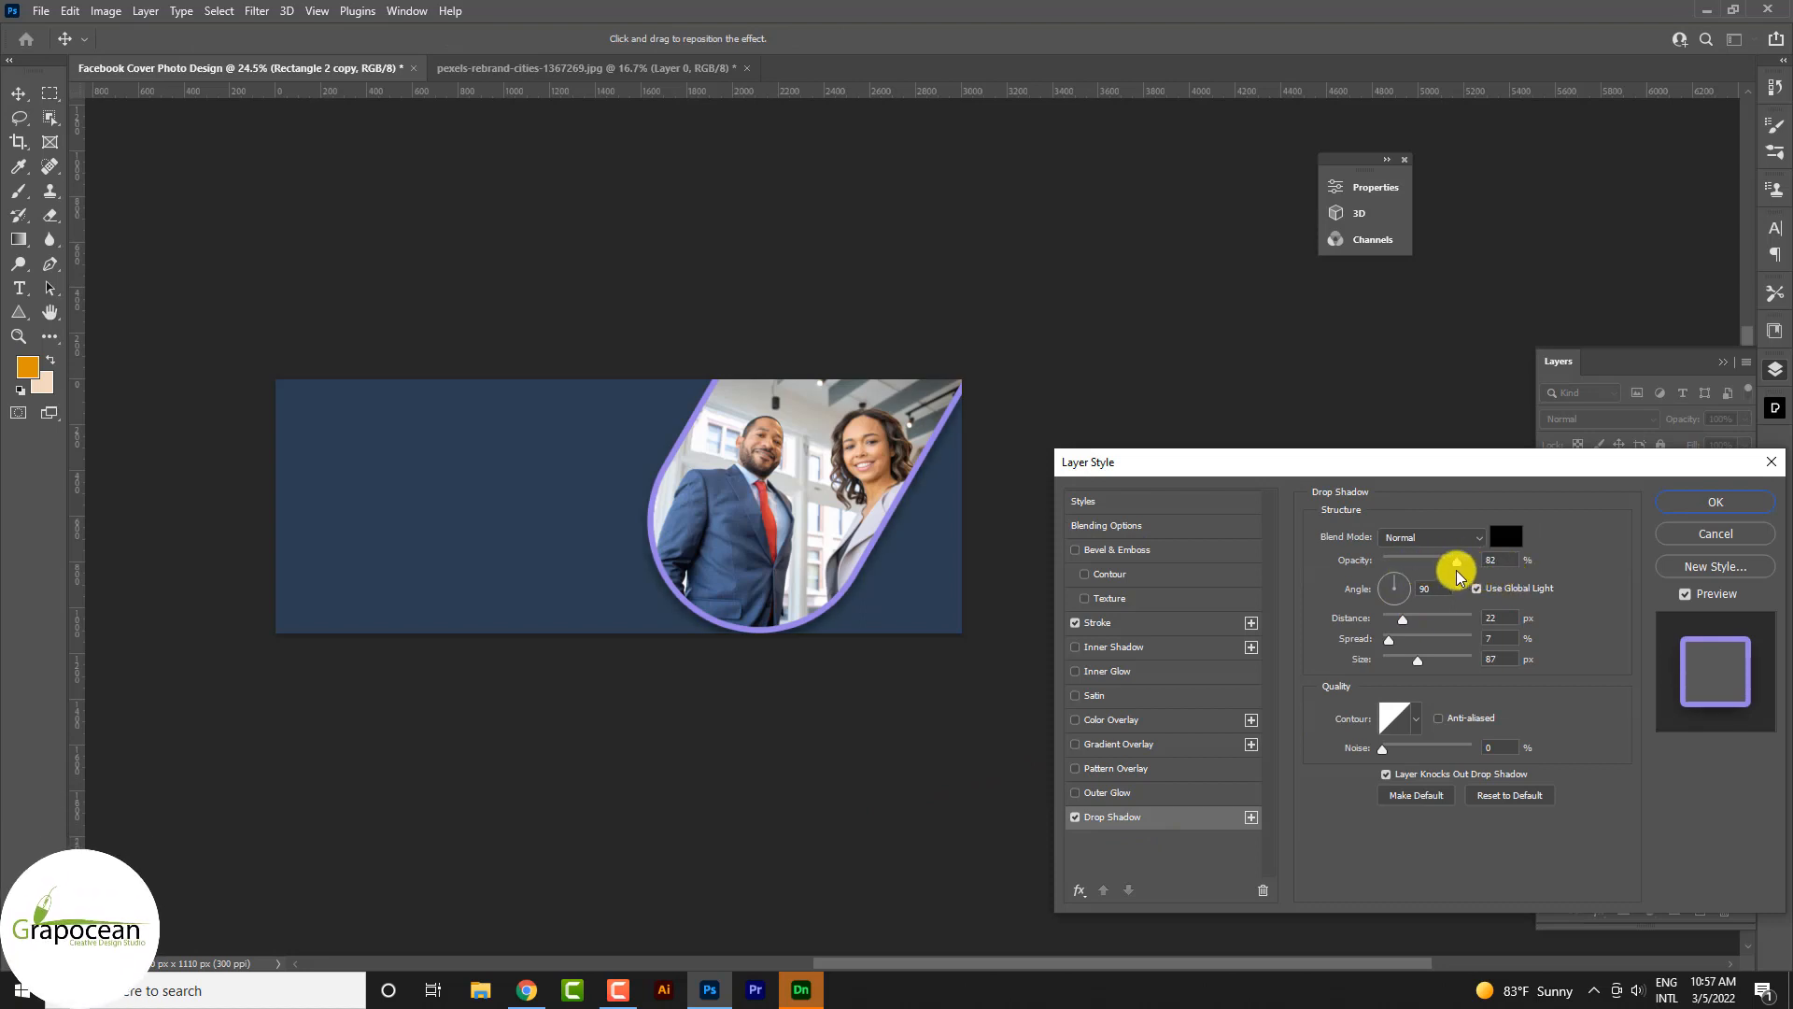
pyautogui.moveTo(1389, 620); pyautogui.dragTo(1430, 660)
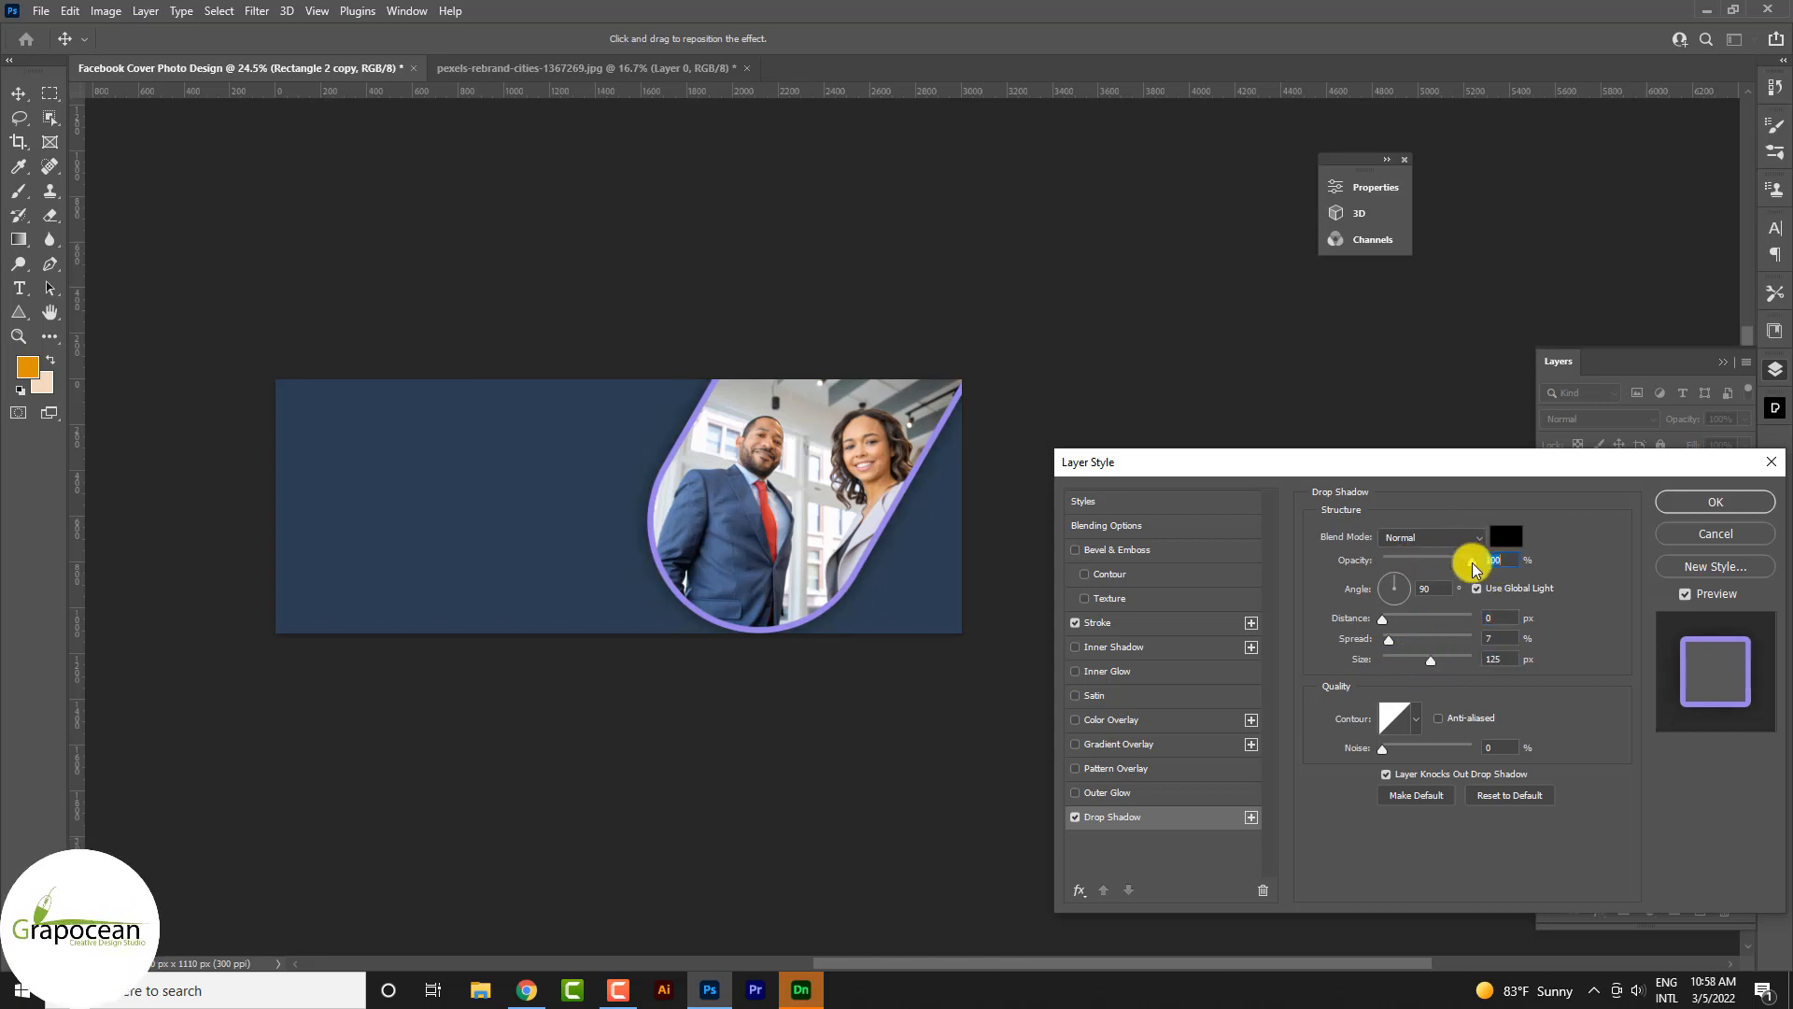
pyautogui.moveTo(1431, 660); pyautogui.dragTo(1428, 662)
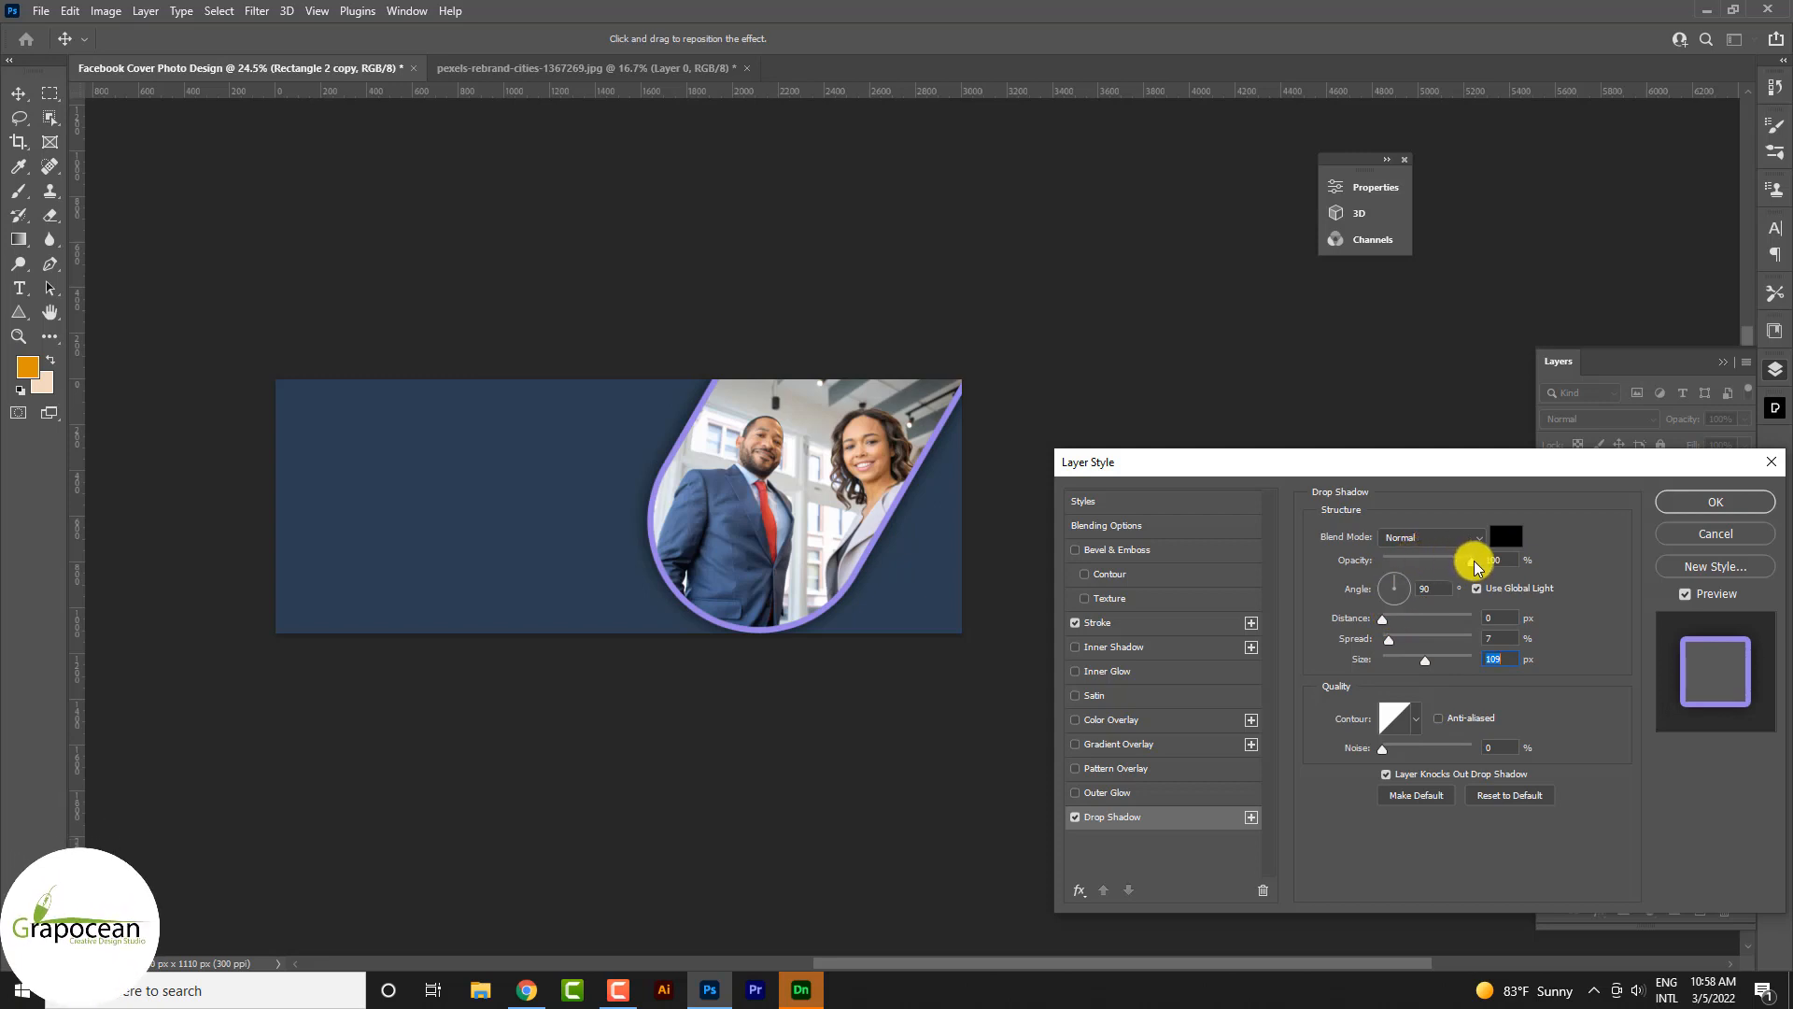
pyautogui.click(1676, 504)
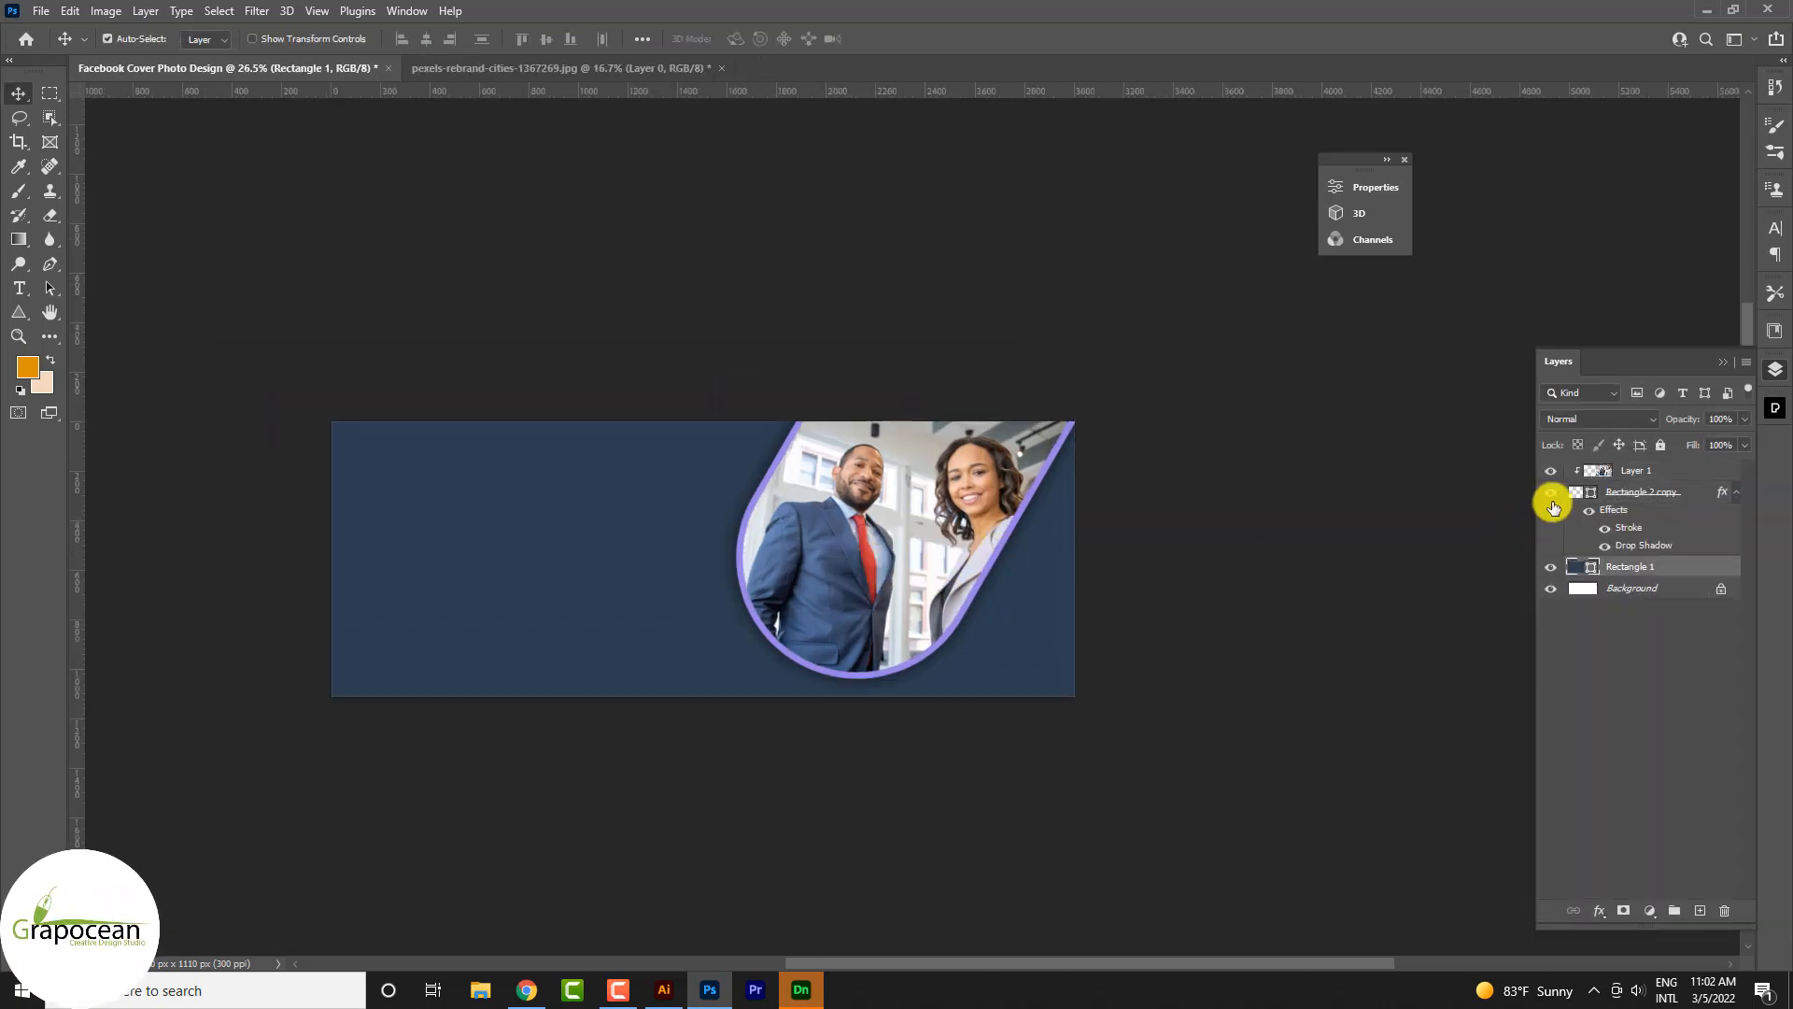
# - Duplicate the photo's frame shape layer and hide the layer effects on the copy
pyautogui.click(1620, 536)
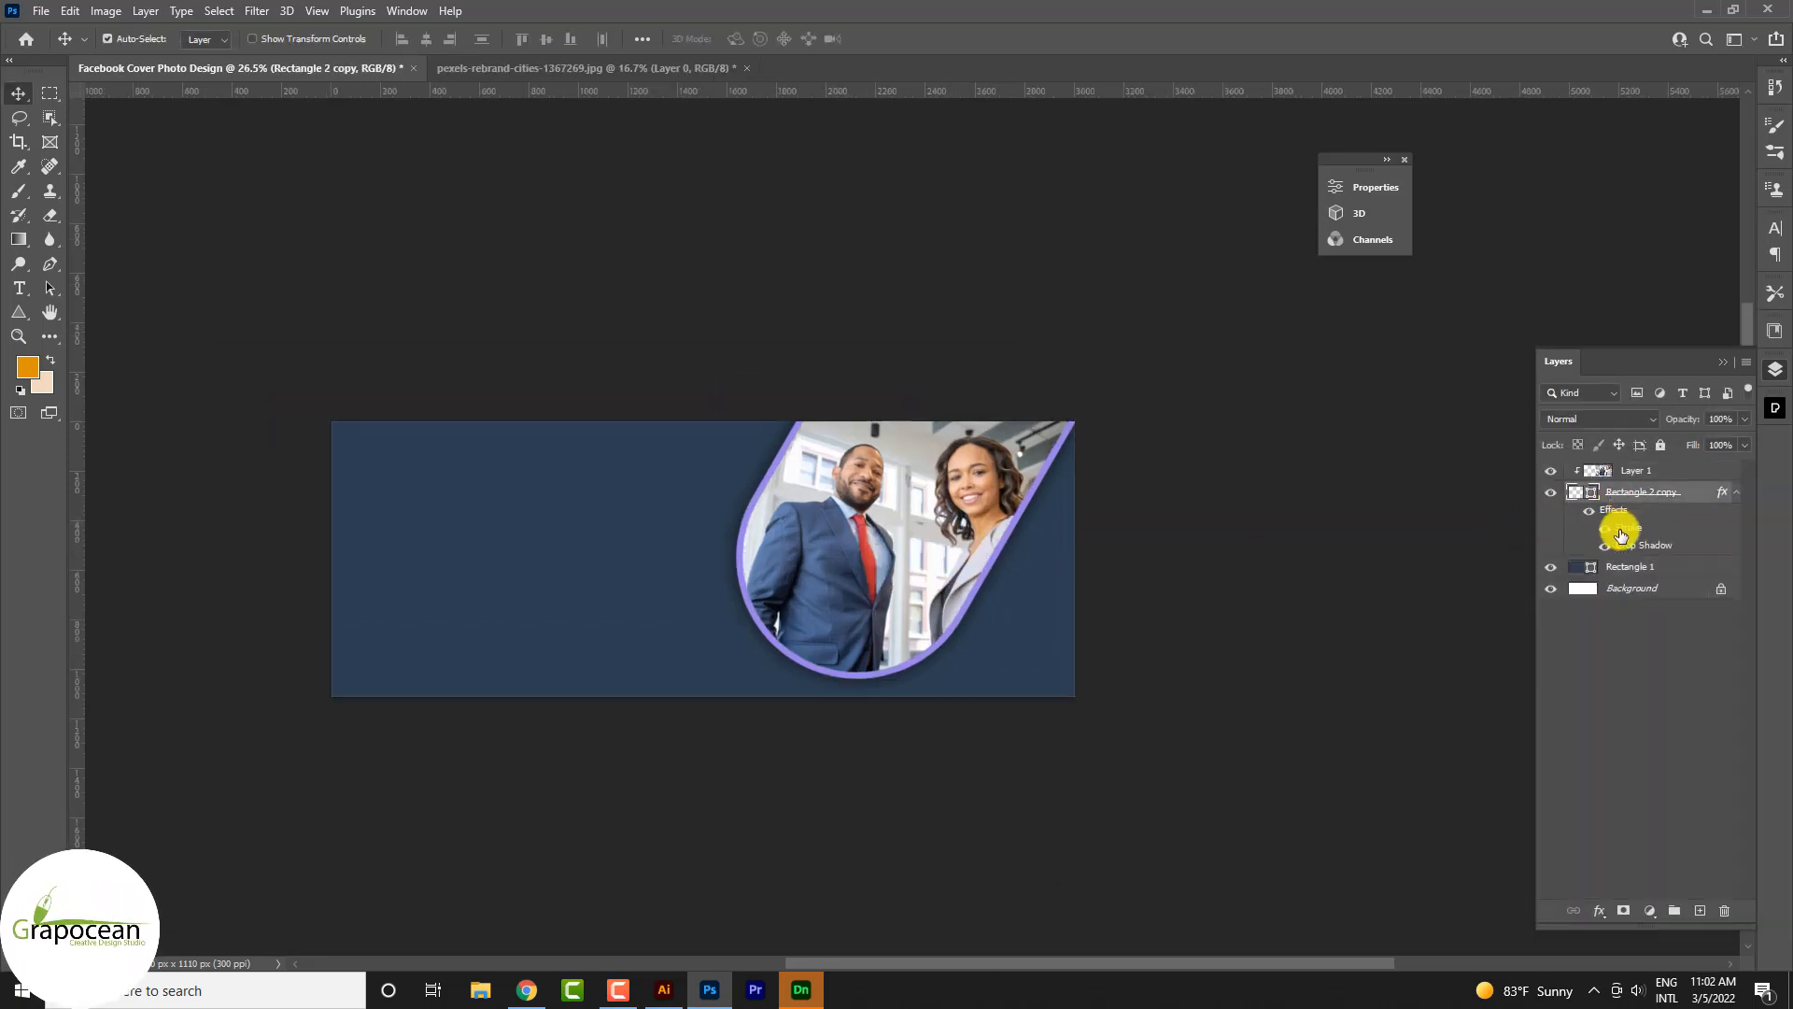
pyautogui.hotkey('ctrl', 'j')
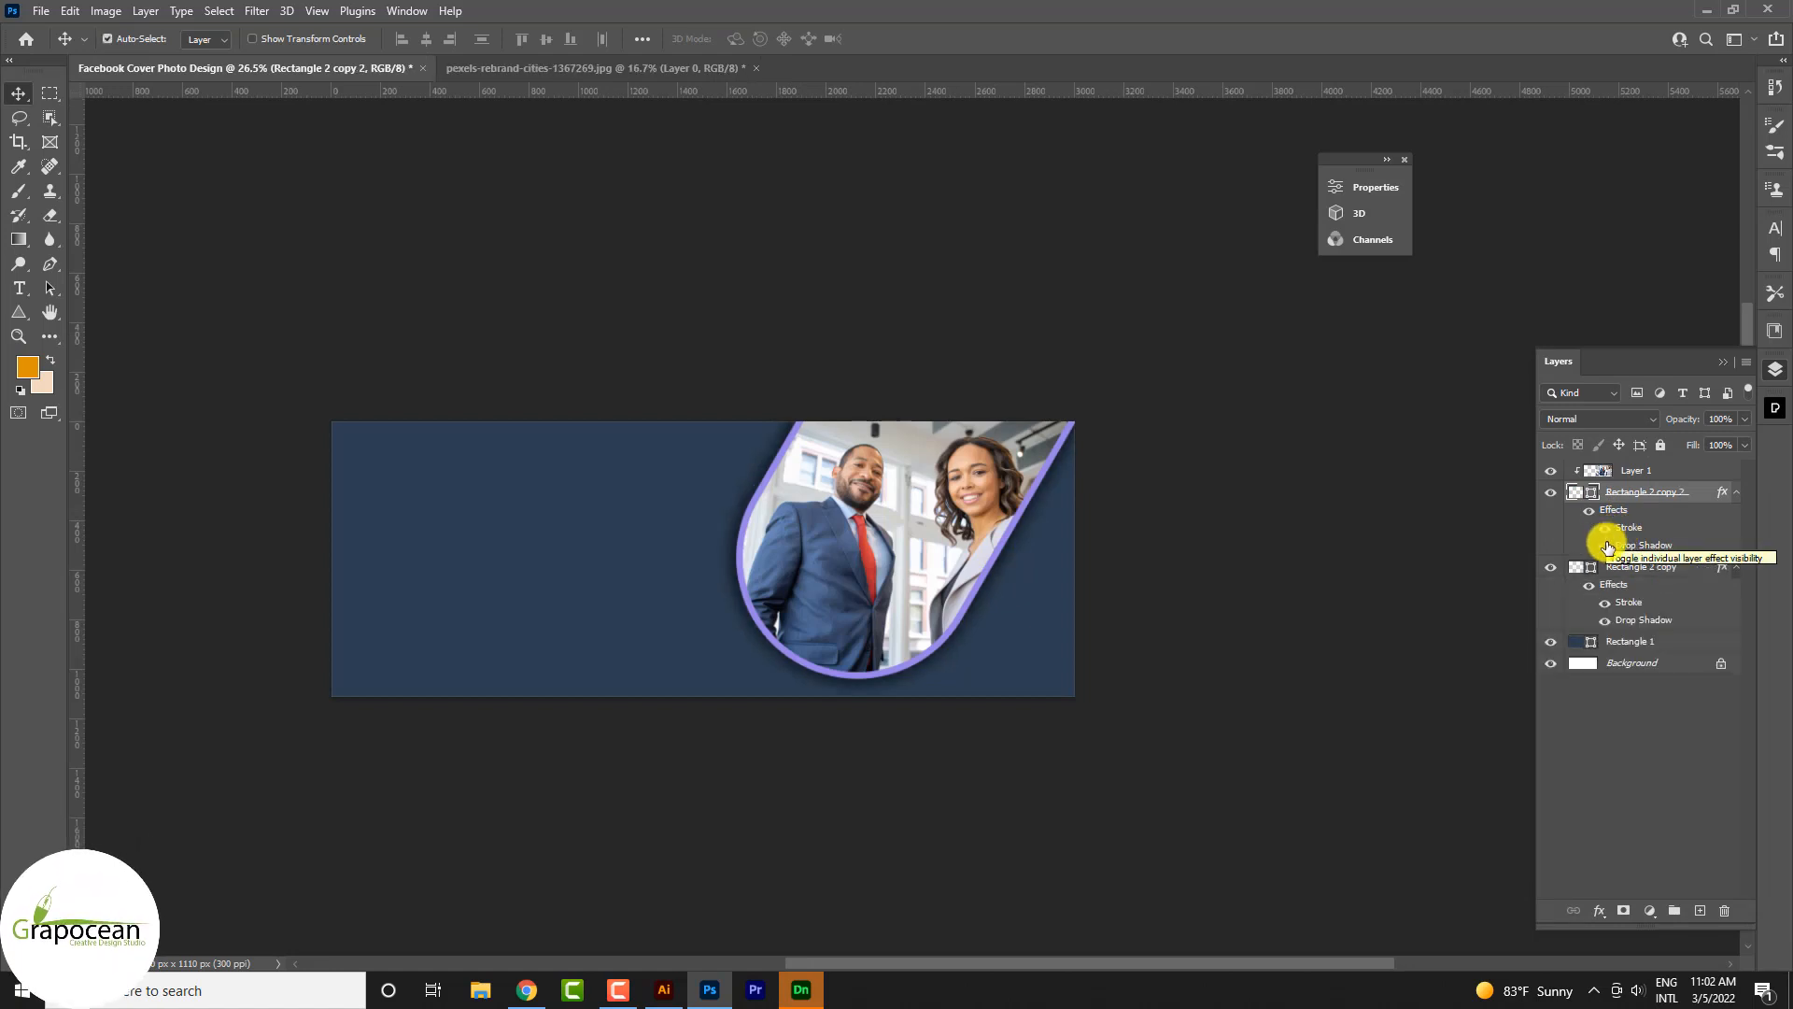
pyautogui.click(1605, 546)
pyautogui.click(1589, 510)
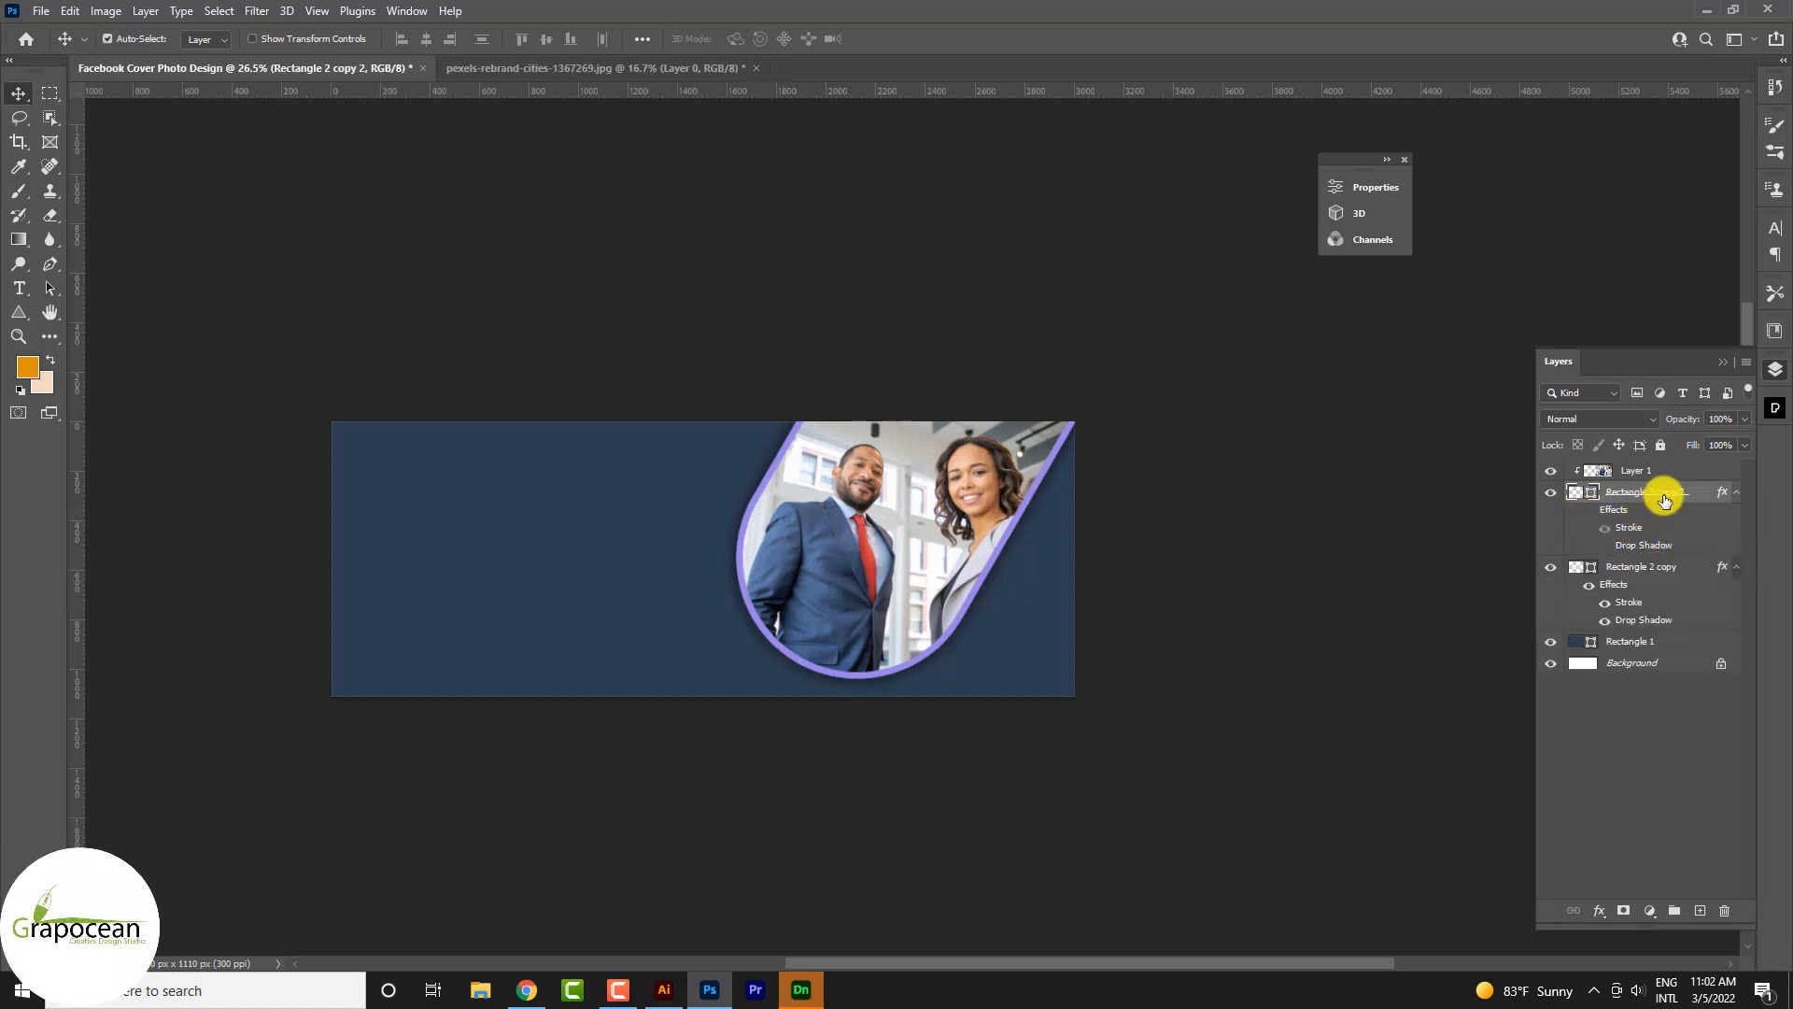
# - Move the lower frame shape's layer above the photo, remove its fill and set its outline width to 0.59 px
pyautogui.moveTo(1657, 476); pyautogui.dragTo(1658, 473)
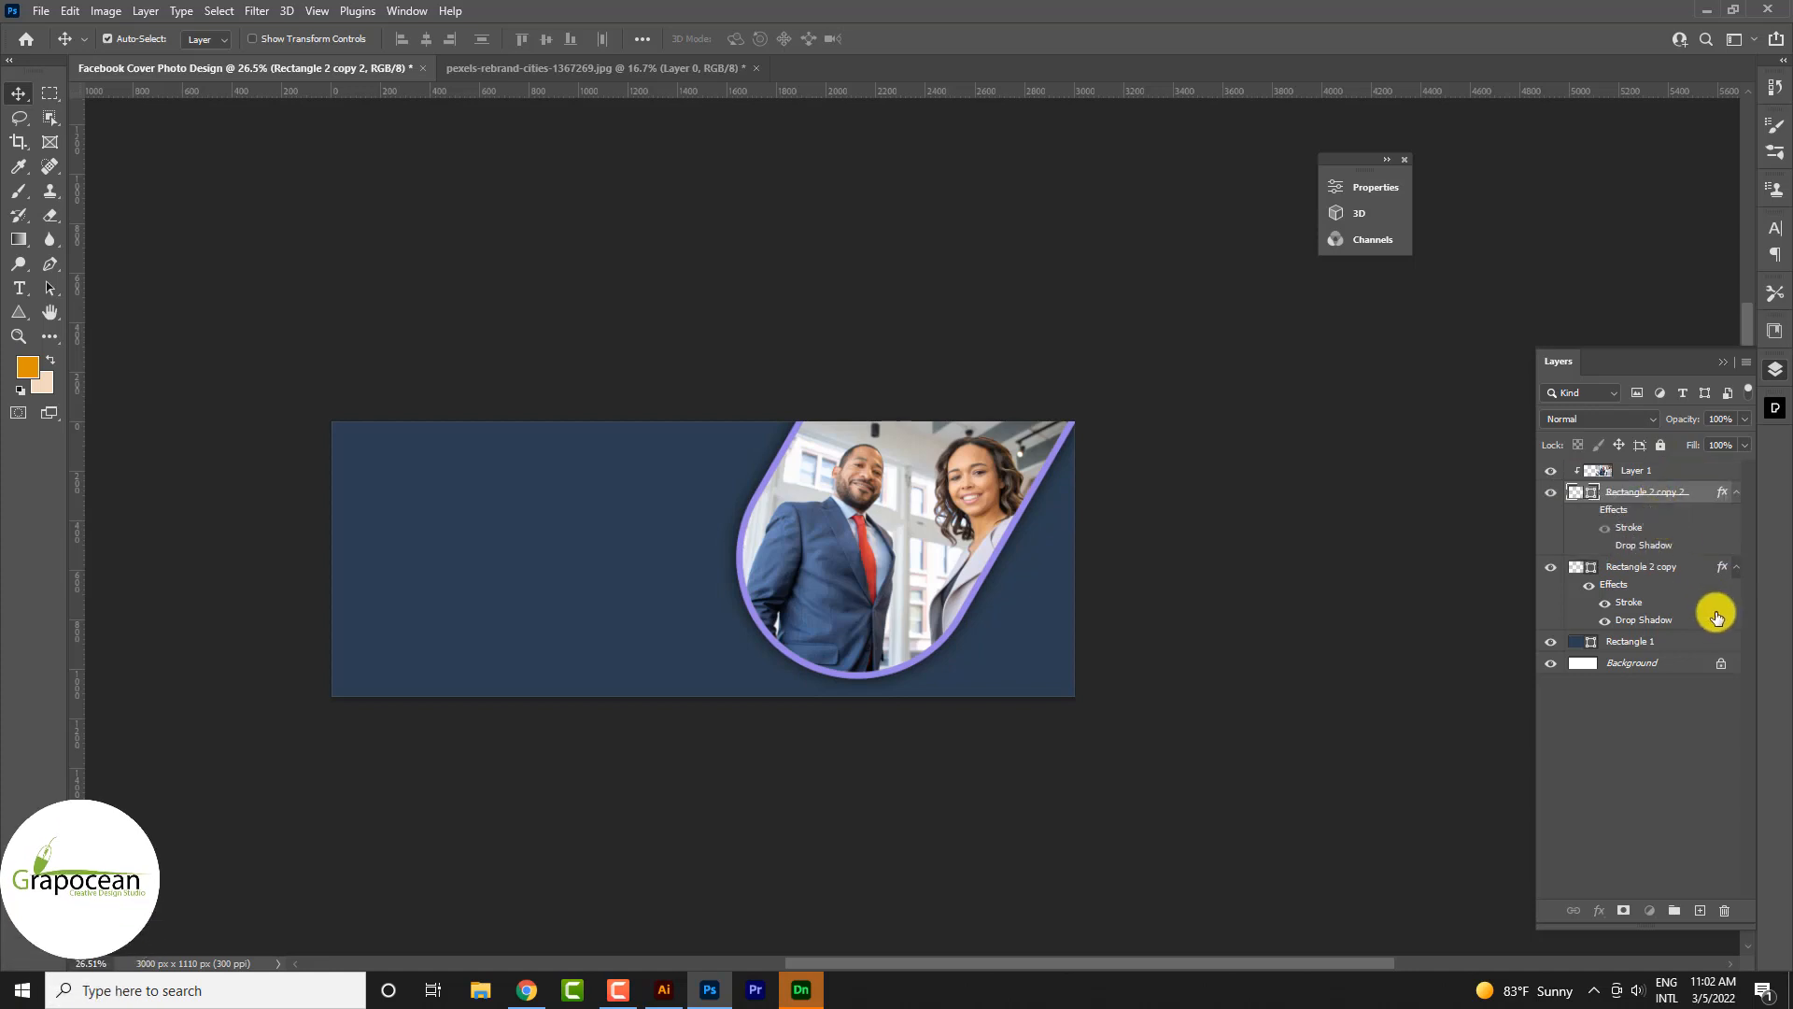
pyautogui.moveTo(1660, 570); pyautogui.dragTo(1654, 465)
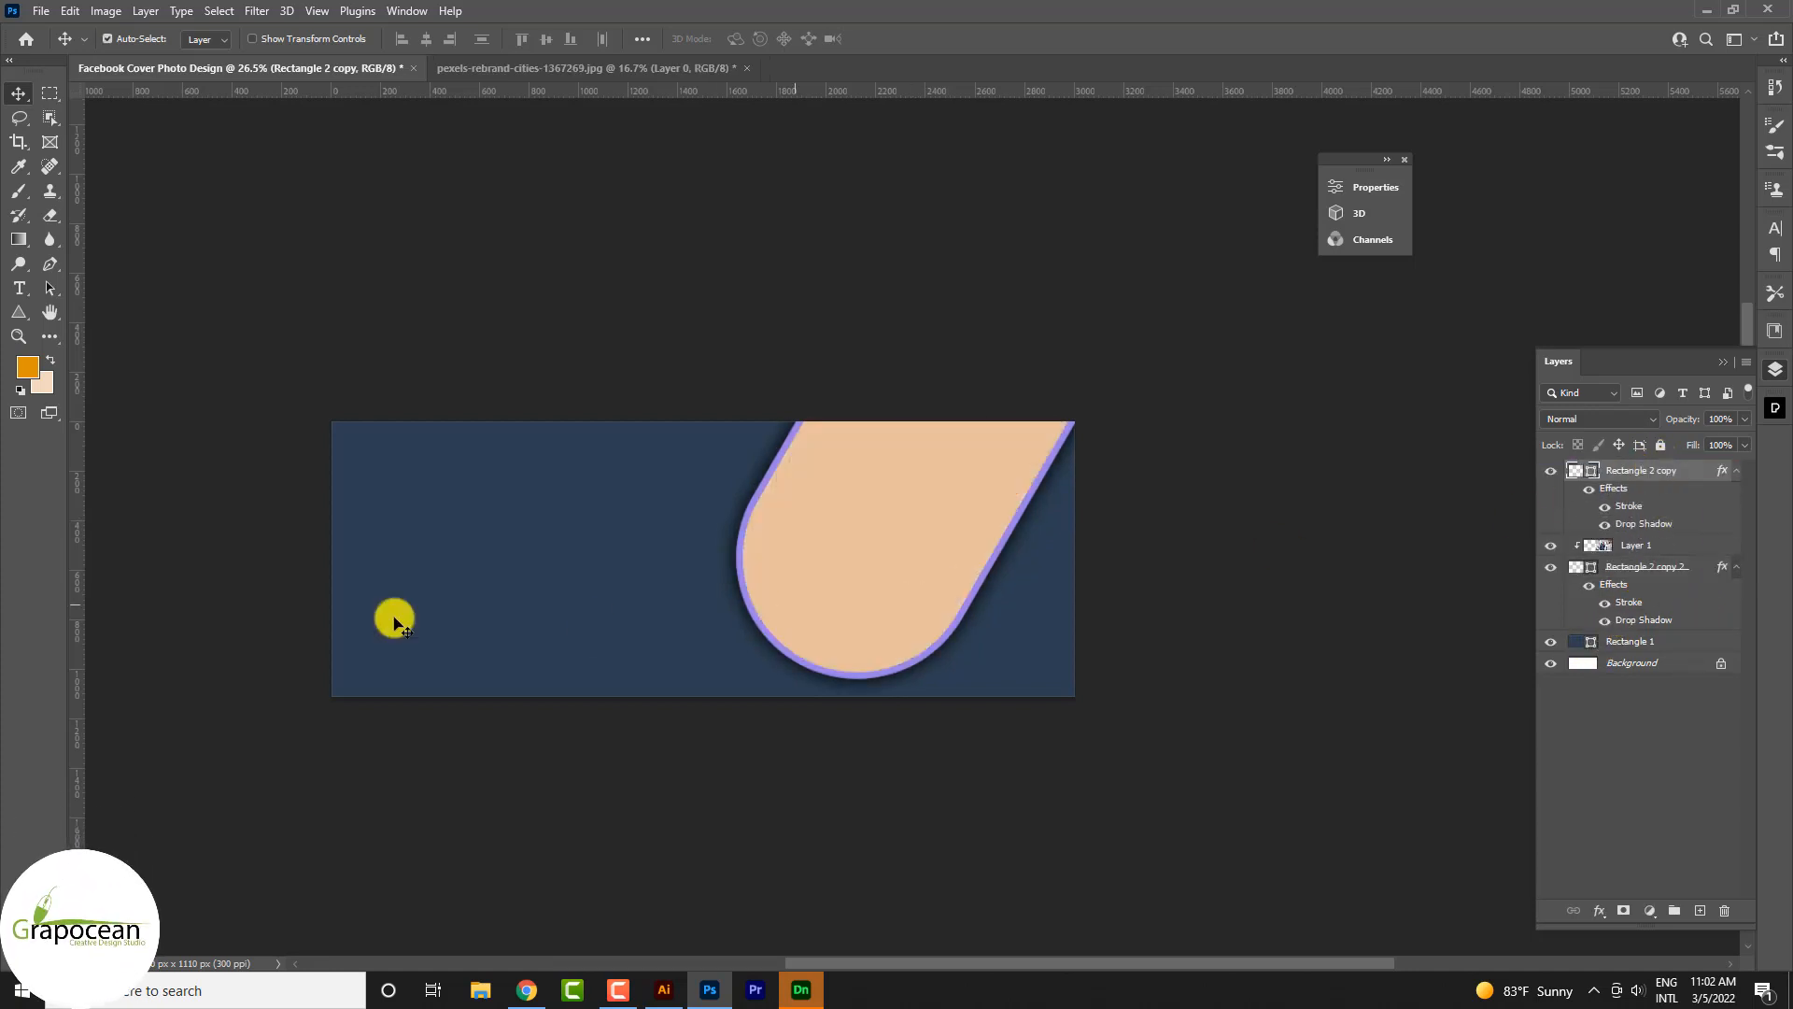
pyautogui.click(19, 312)
pyautogui.click(209, 38)
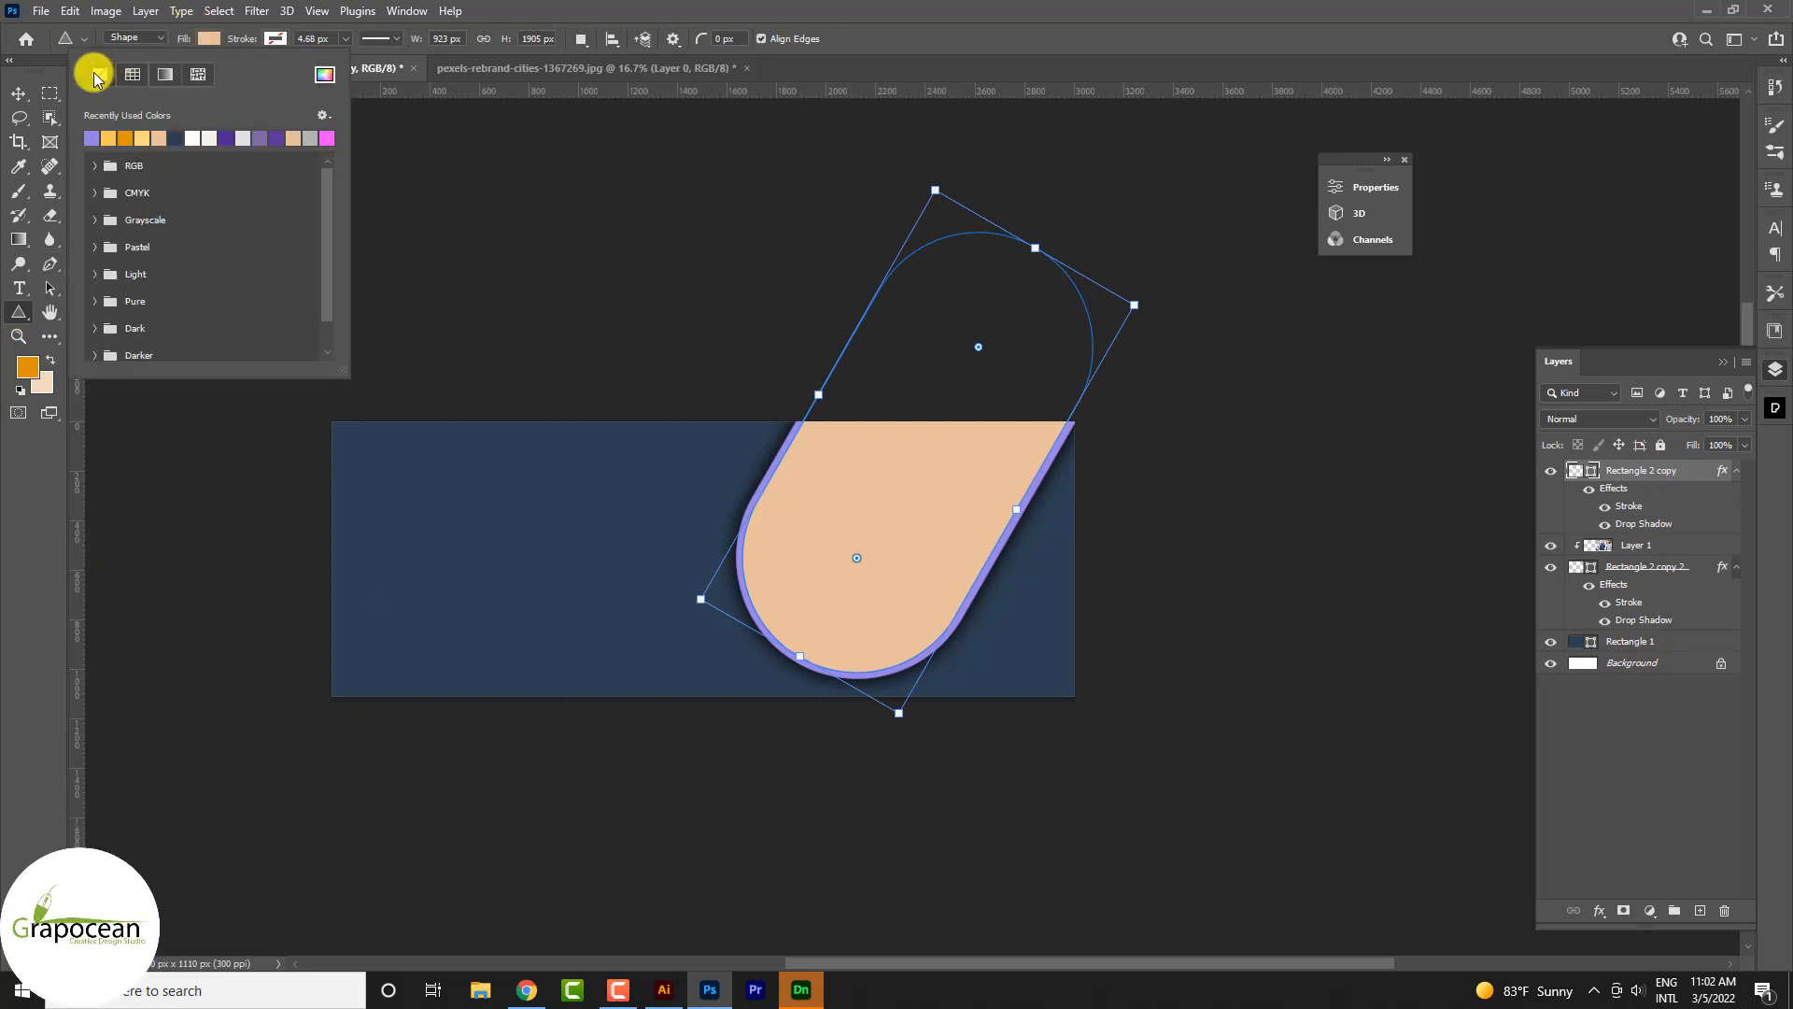
pyautogui.click(97, 75)
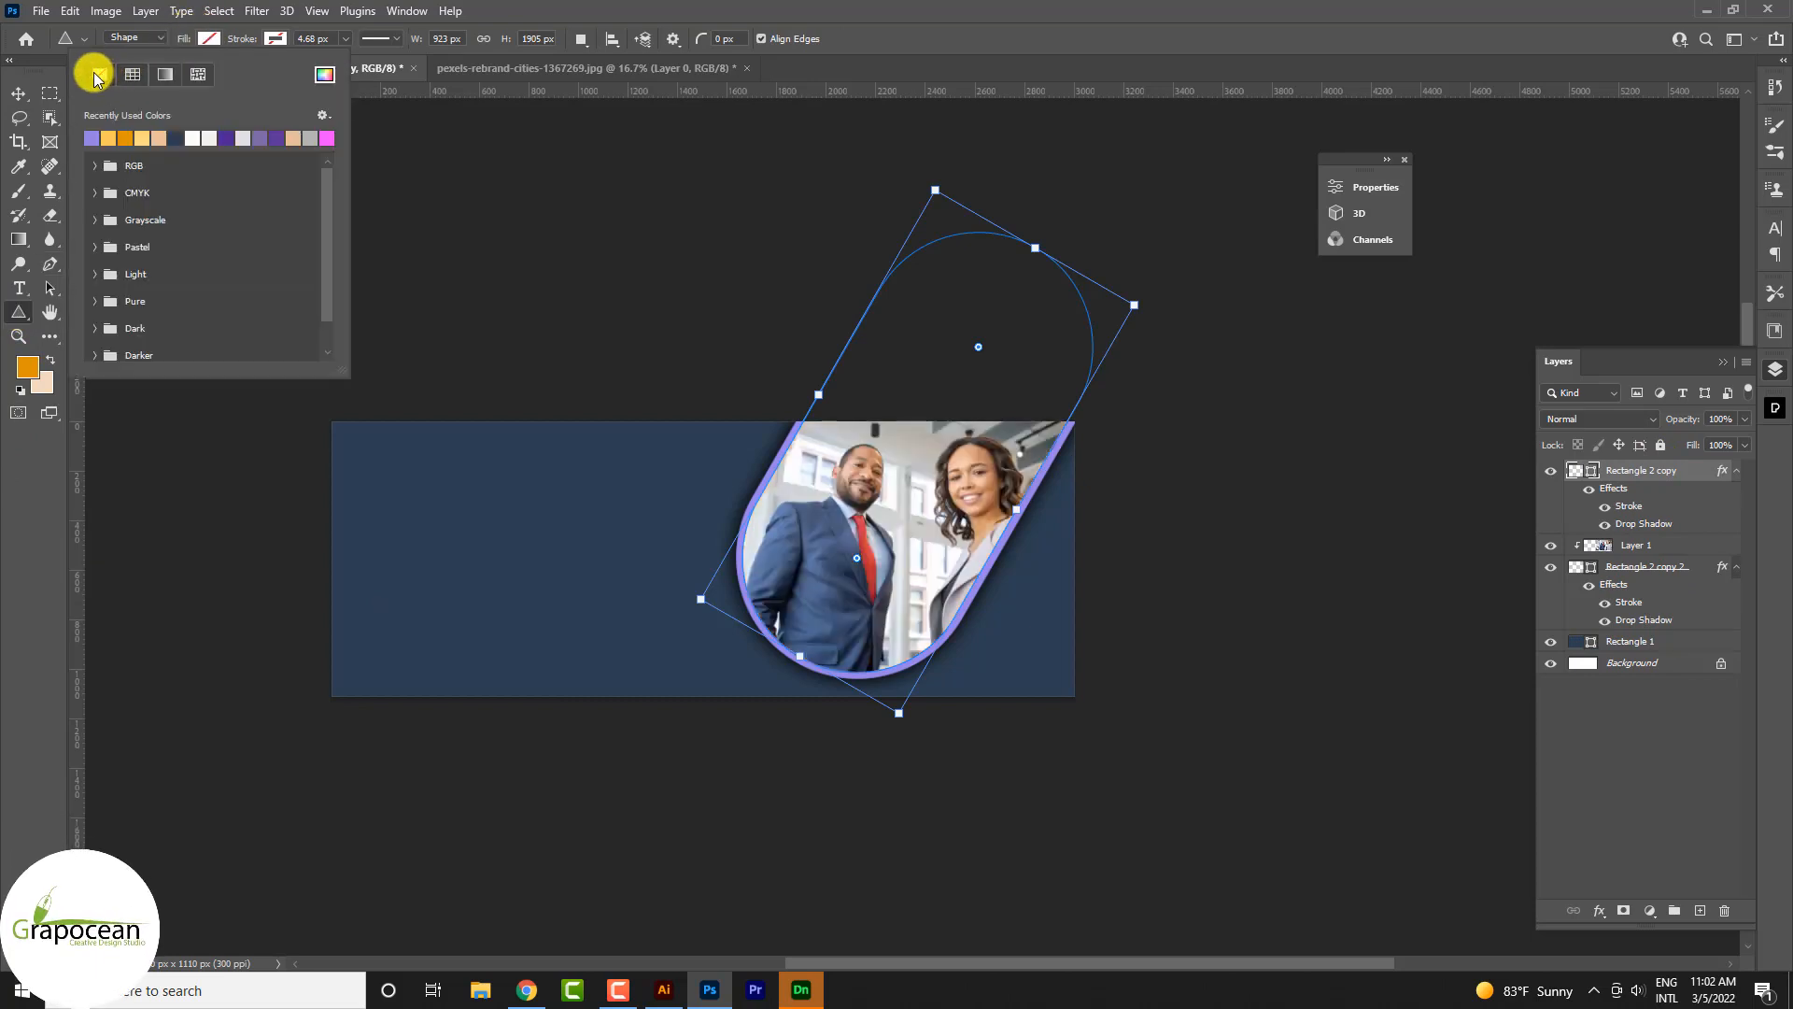
pyautogui.click(346, 39)
pyautogui.moveTo(355, 58); pyautogui.dragTo(336, 65)
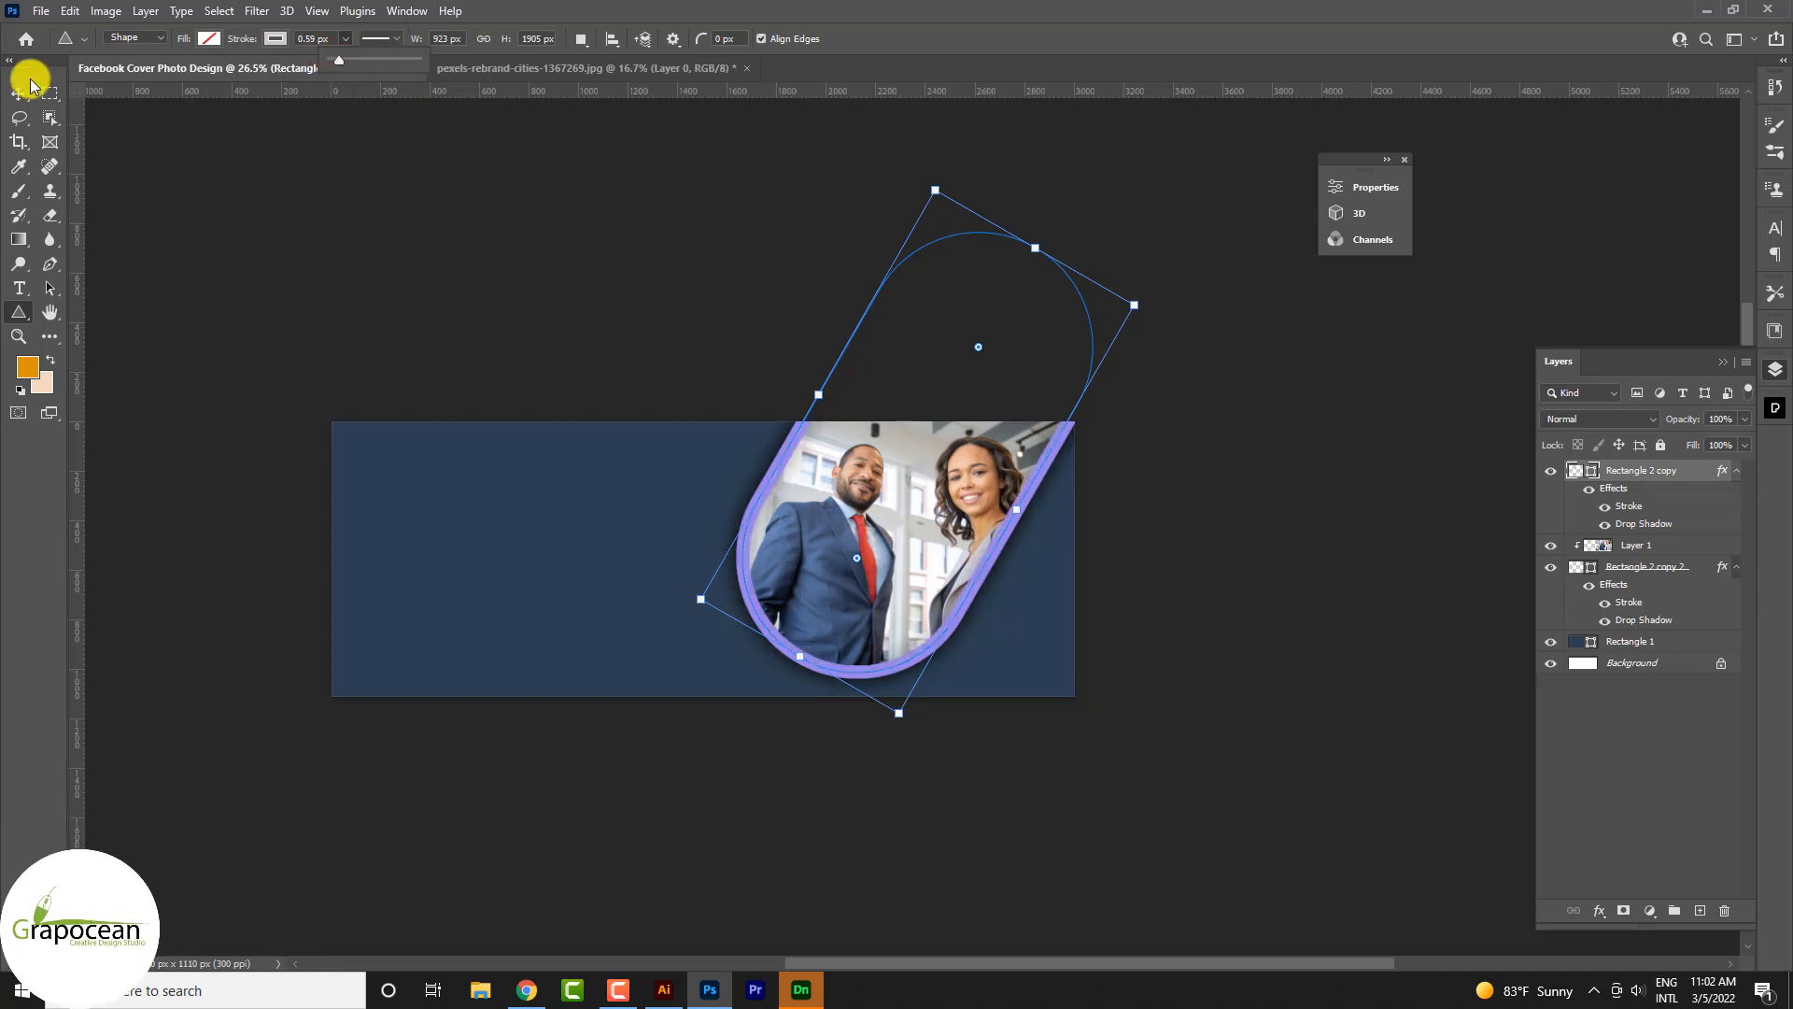
# - Scale the unfilled frame shape down to about 820 × 1693 px and shift it right to about X 2523 px, Y 126 px
pyautogui.moveTo(1137, 304)
pyautogui.mouseDown()
pyautogui.moveTo(1112, 332)
pyautogui.moveTo(1140, 332)
pyautogui.moveTo(1136, 309)
pyautogui.moveTo(1101, 320)
pyautogui.moveTo(1124, 343)
pyautogui.mouseUp()
pyautogui.click(19, 95)
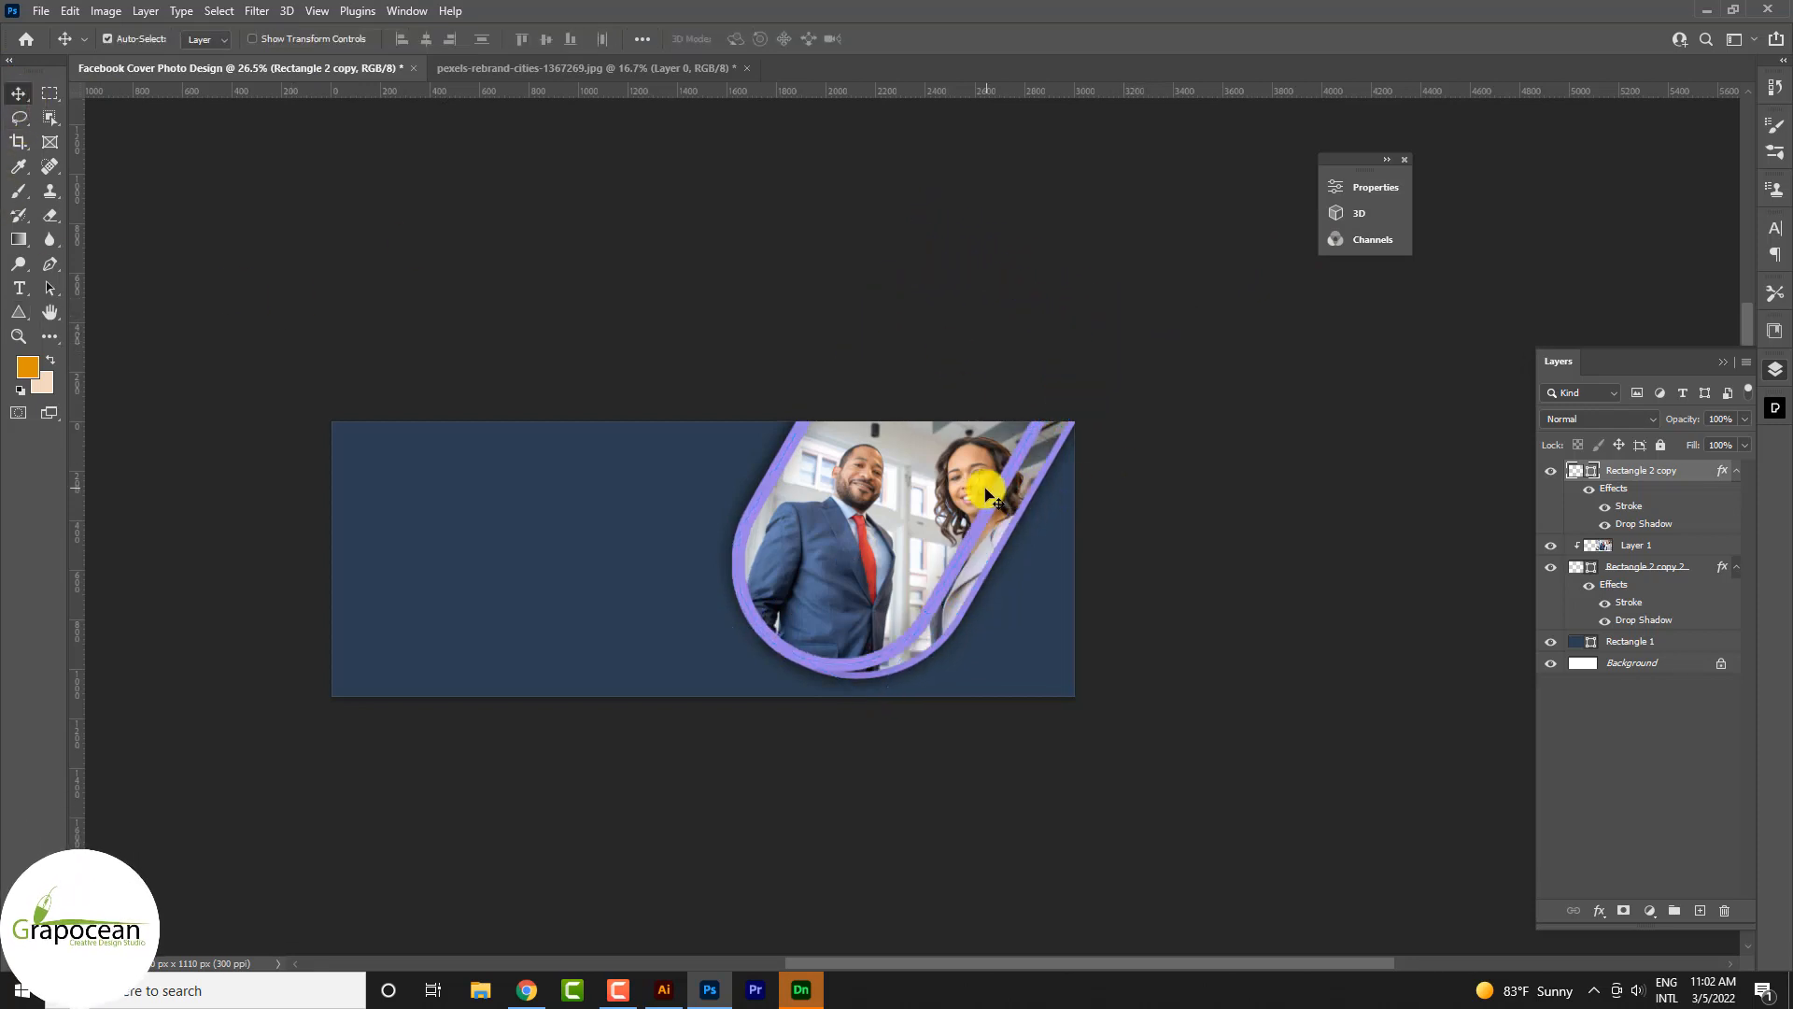
pyautogui.moveTo(1004, 505); pyautogui.dragTo(1061, 532)
pyautogui.click(1649, 484)
pyautogui.hotkey('ctrl', 't')
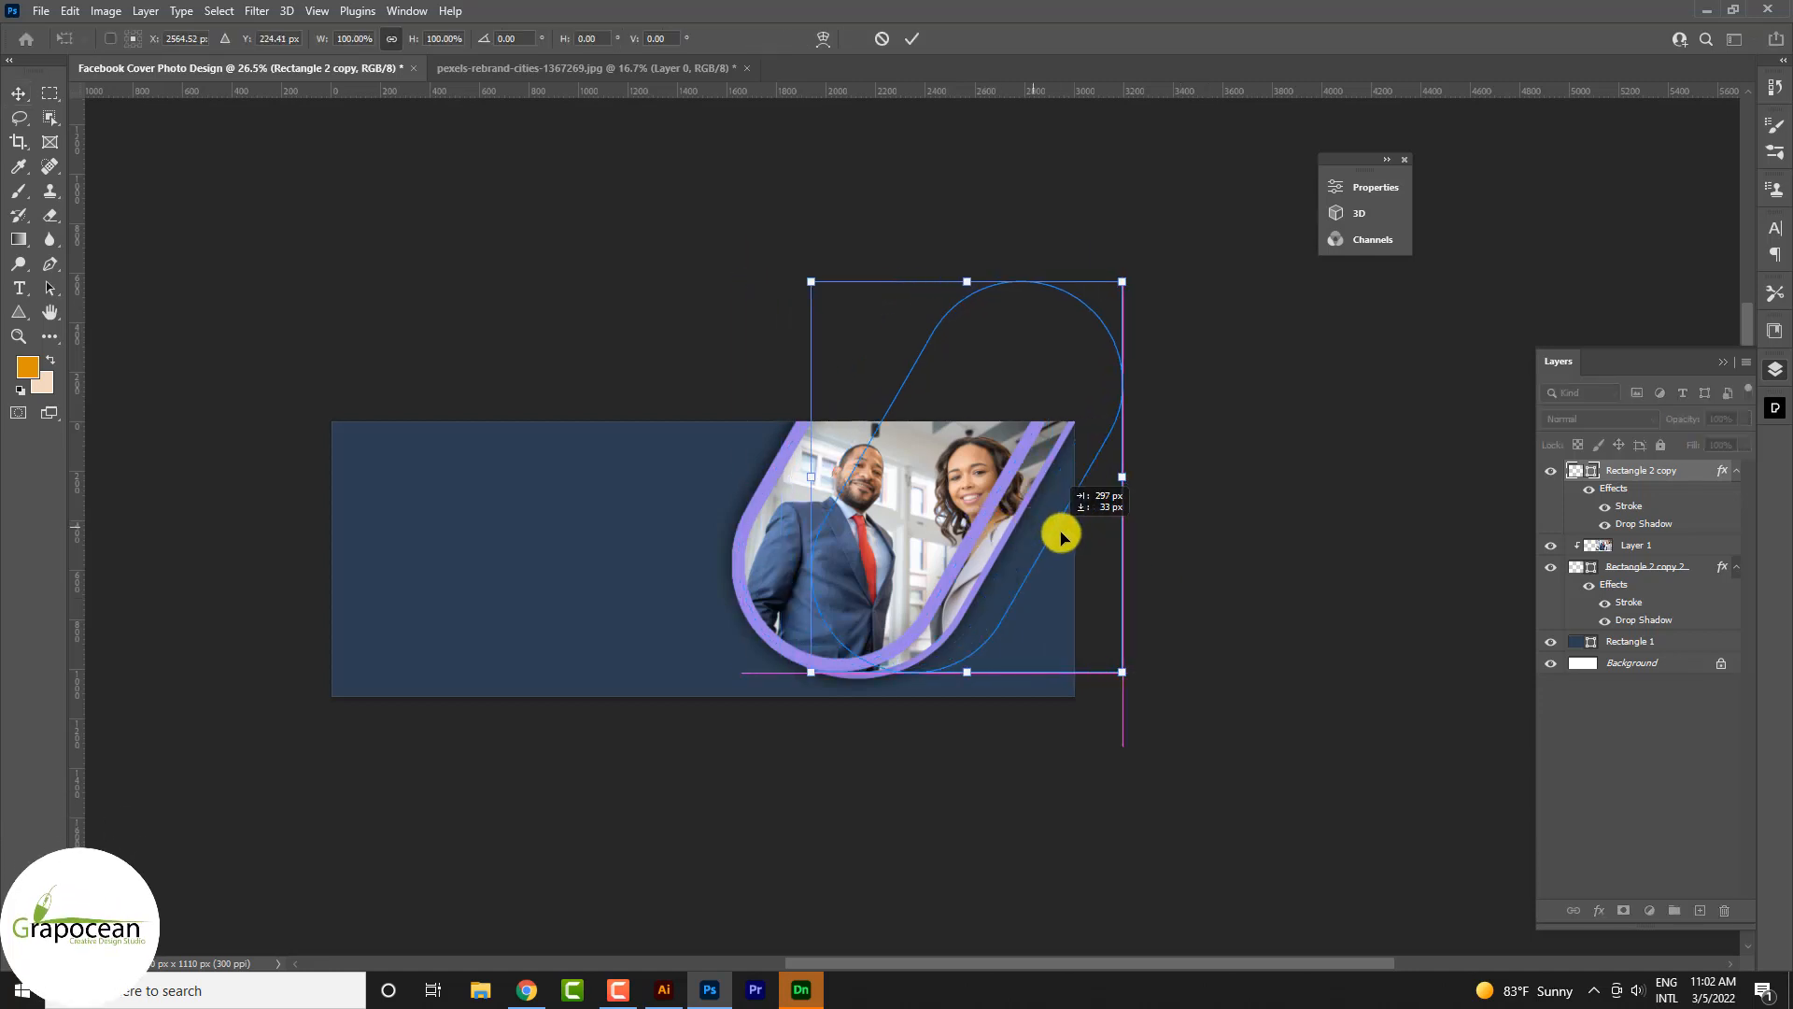
pyautogui.moveTo(1018, 603); pyautogui.dragTo(968, 580)
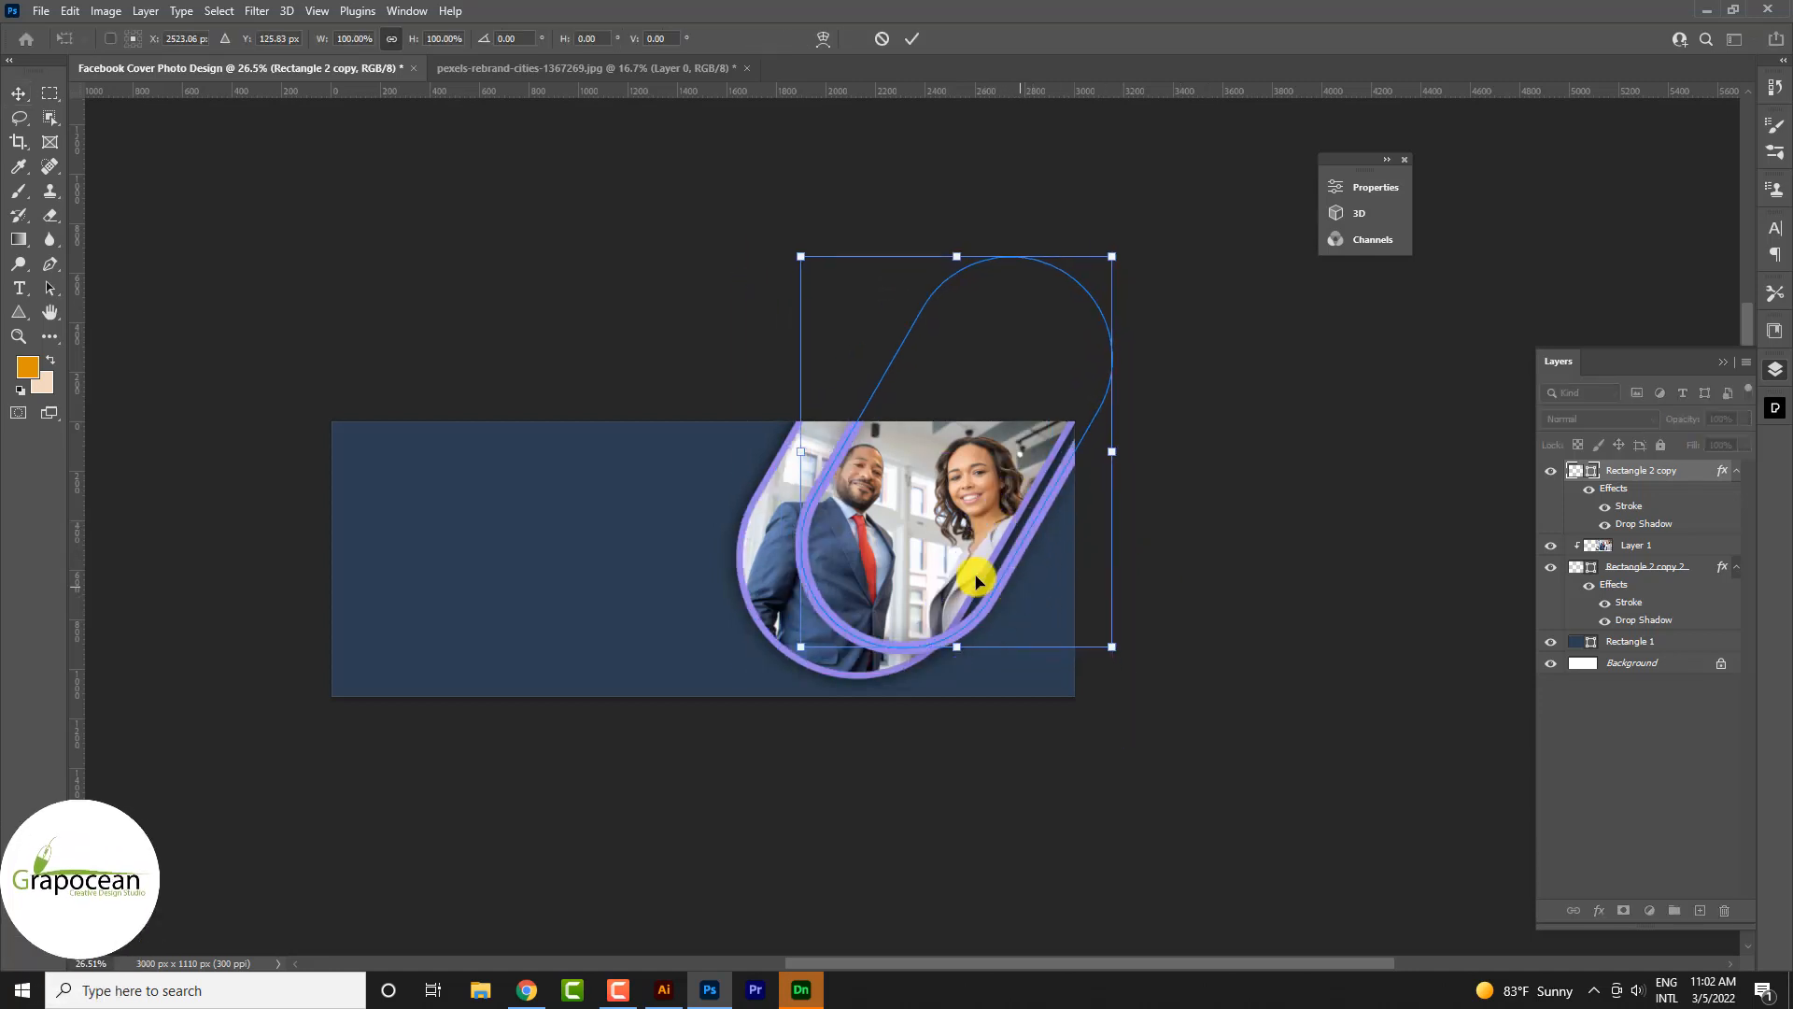
# - Set the smaller frame shape's own outline width to 0 px
pyautogui.click(18, 312)
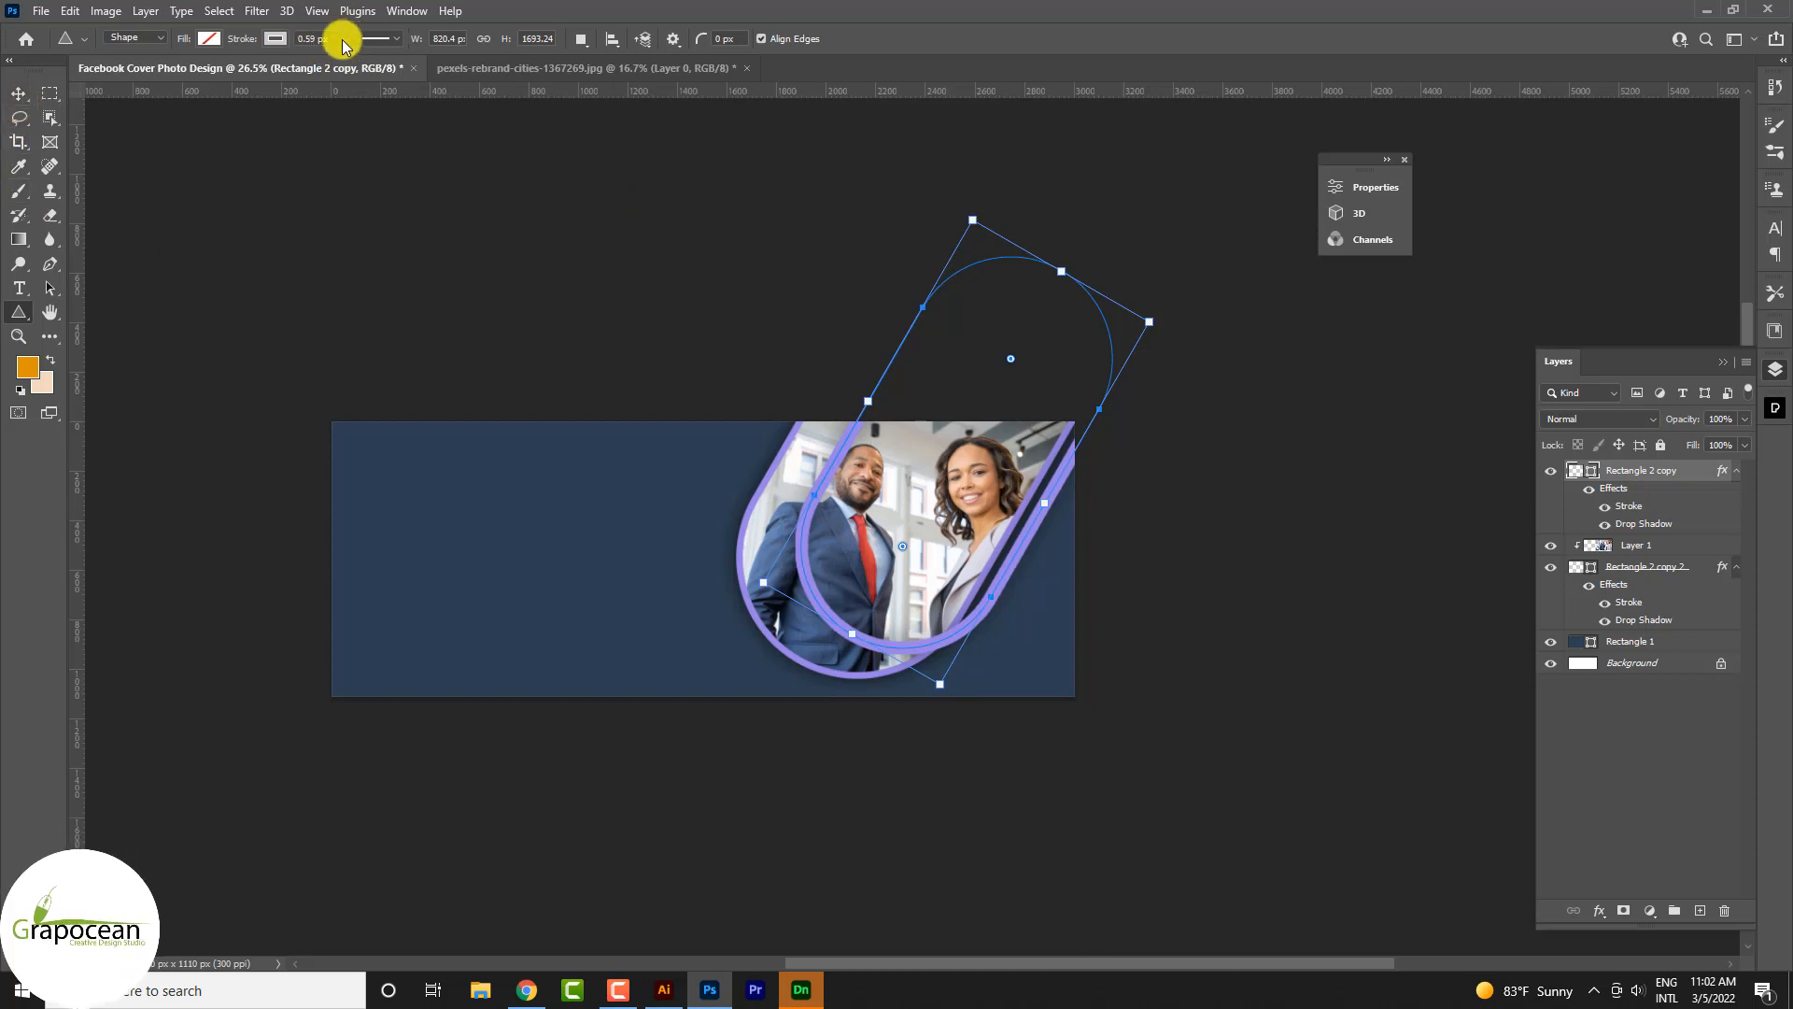
pyautogui.moveTo(339, 65); pyautogui.dragTo(335, 67)
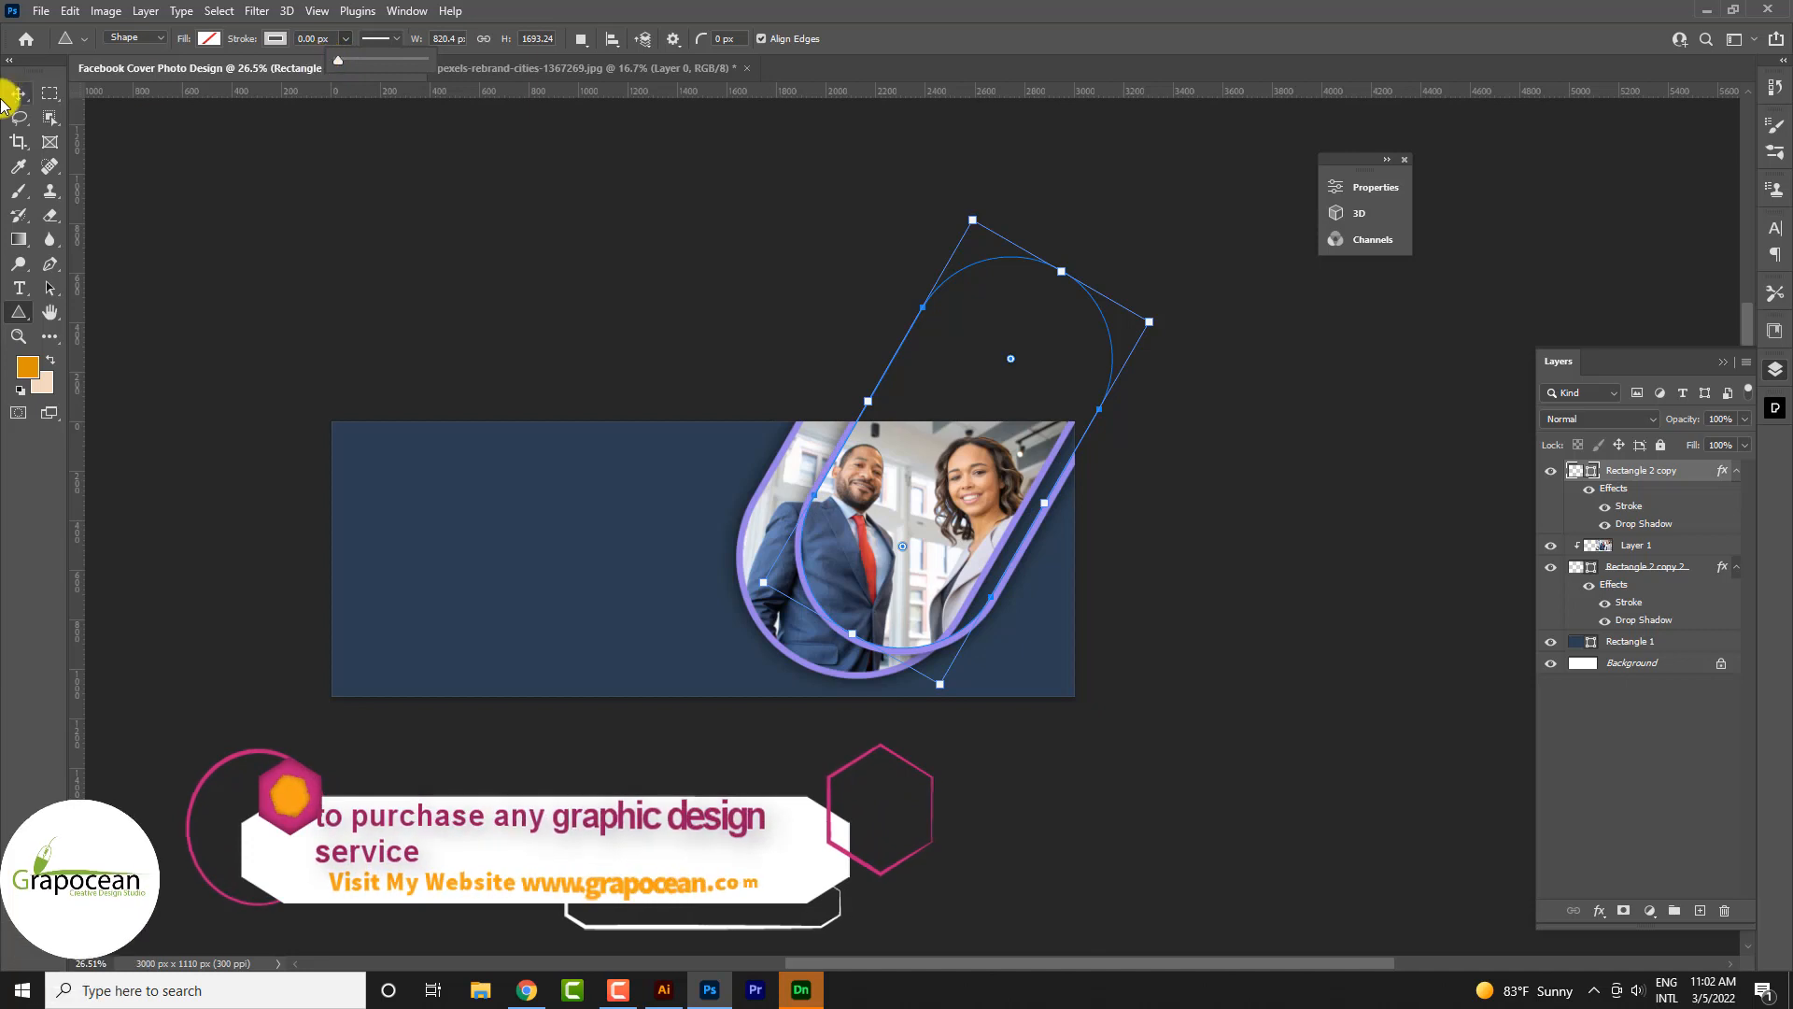
pyautogui.press('v')
pyautogui.click(436, 184)
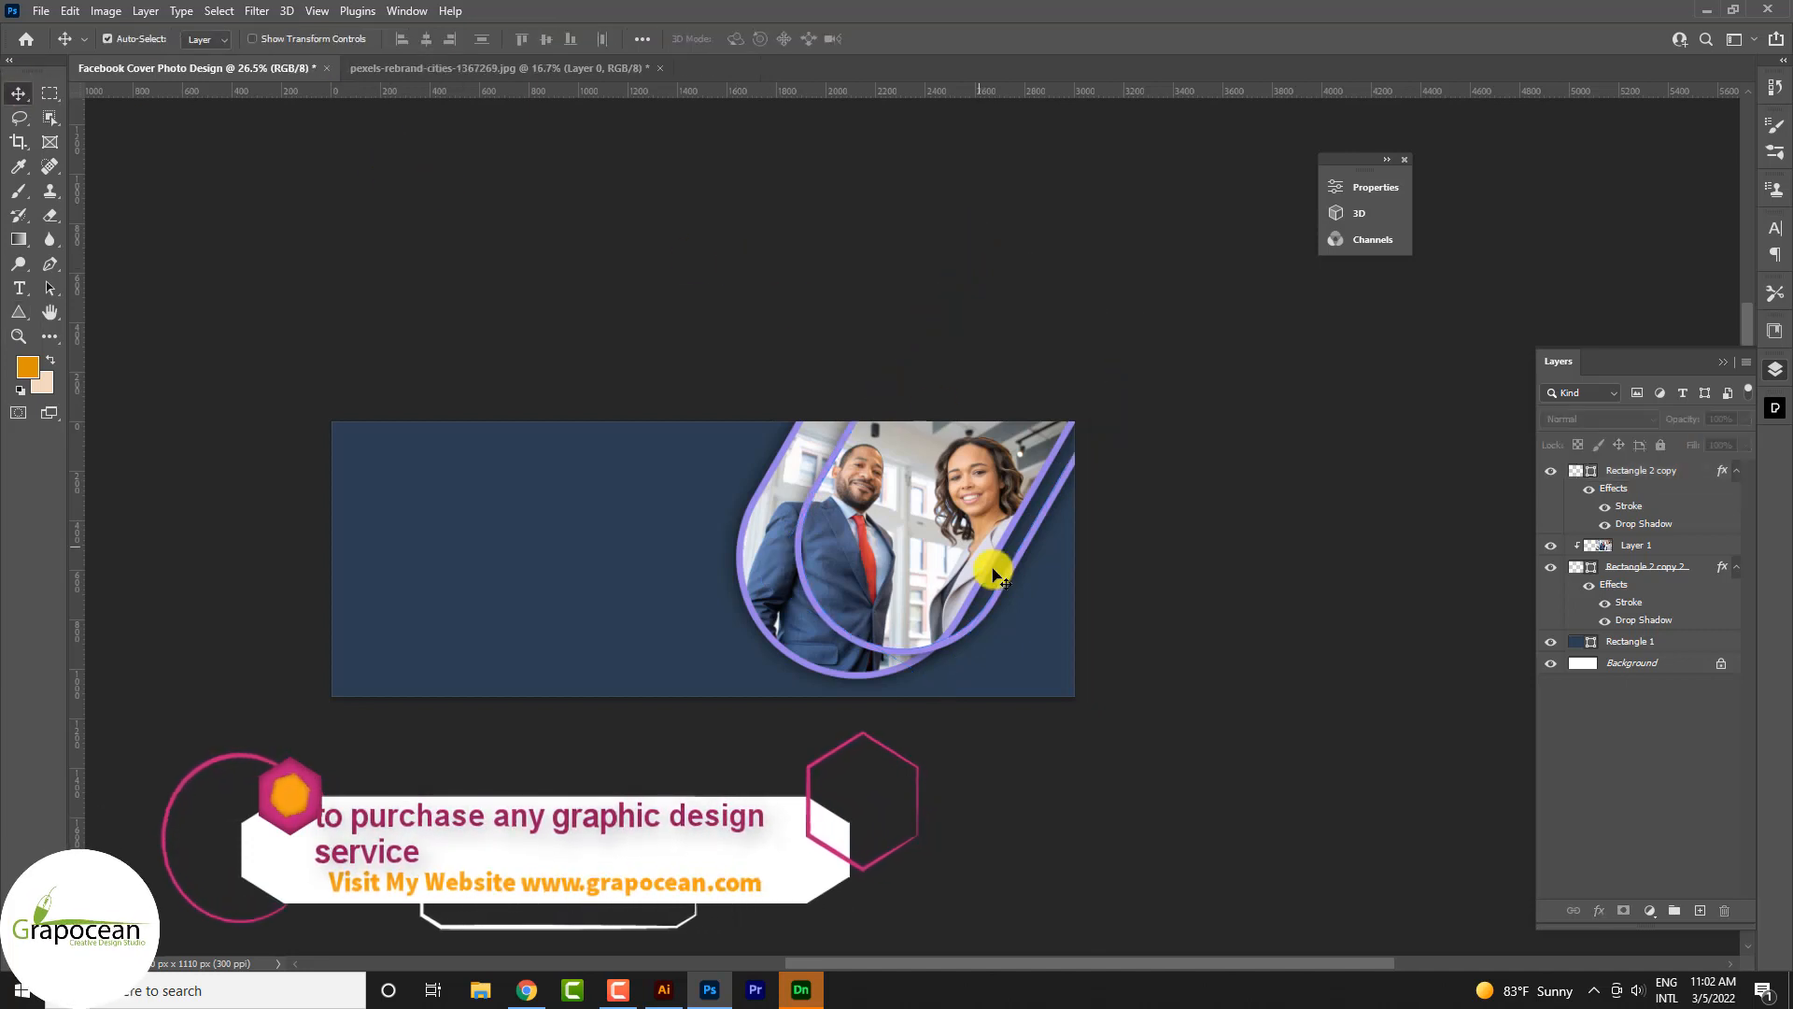
# - Move the smaller frame shape to about X 2351 px, Y 189 px so it nests inside the outer frame
pyautogui.scroll(7, 834, 479)
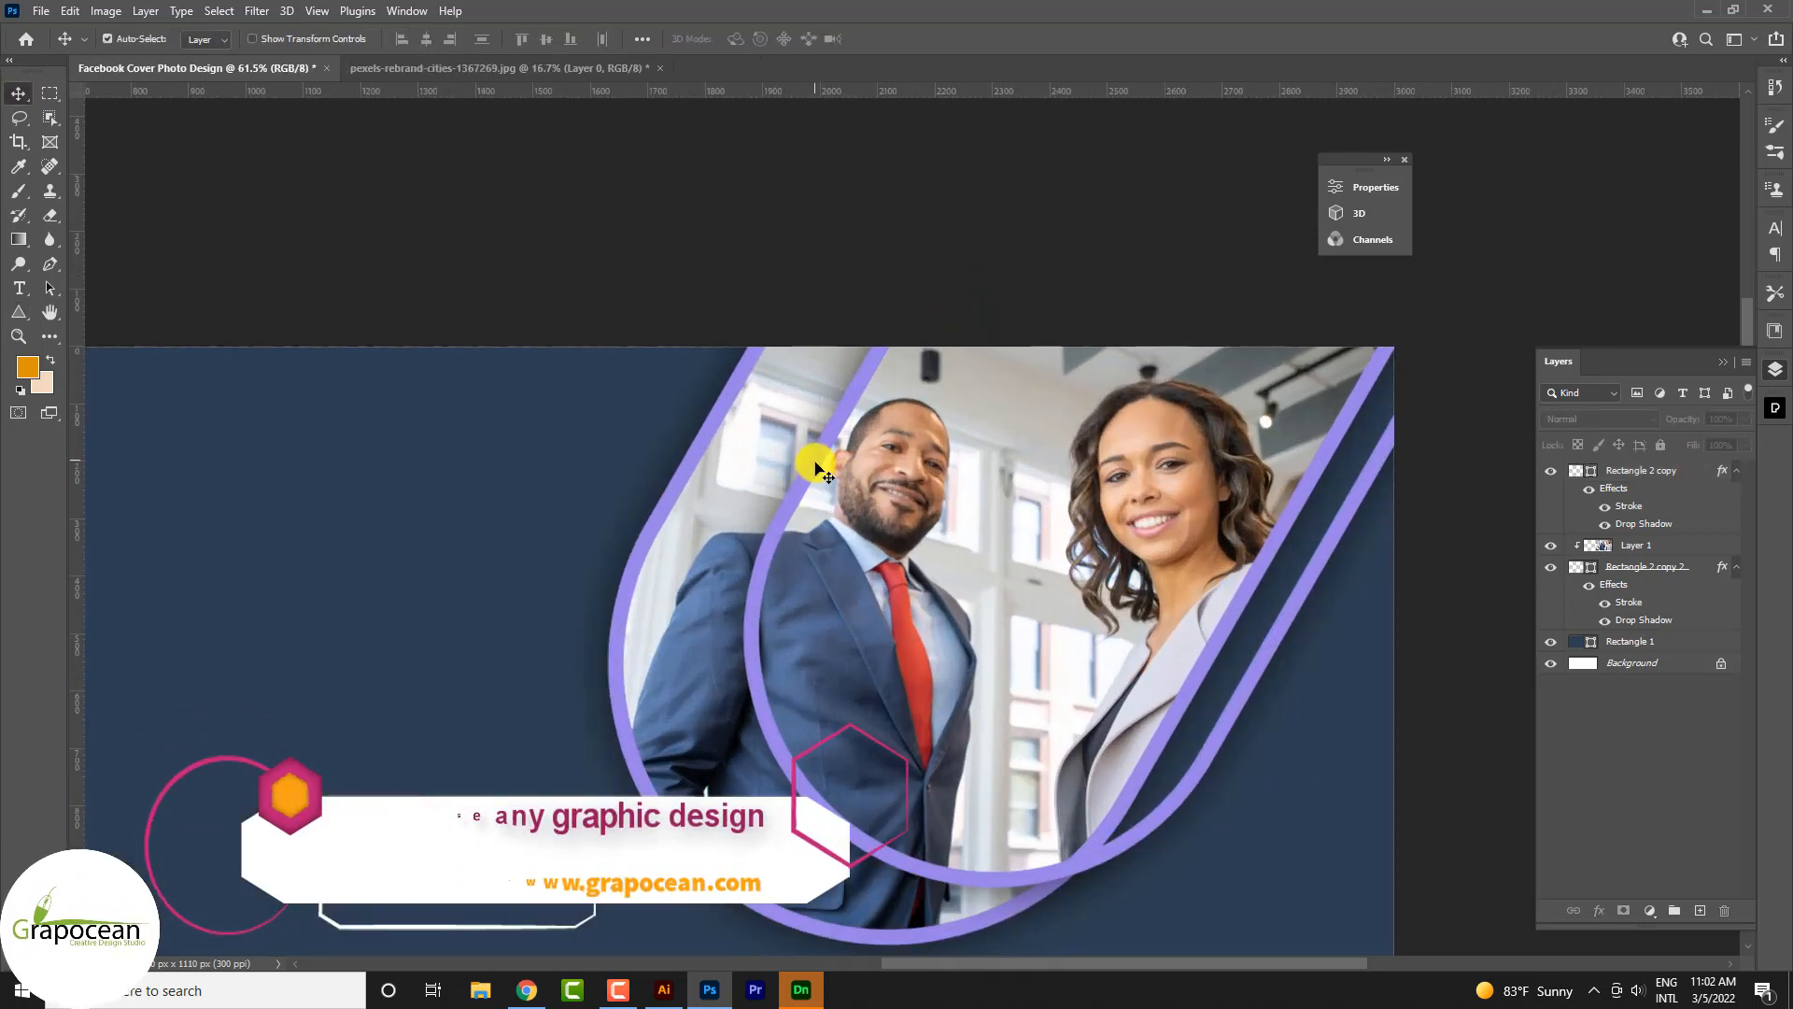
pyautogui.moveTo(822, 469); pyautogui.dragTo(754, 477)
pyautogui.hotkey('ctrl', 'z')
pyautogui.click(1641, 471)
pyautogui.hotkey('ctrl', 't')
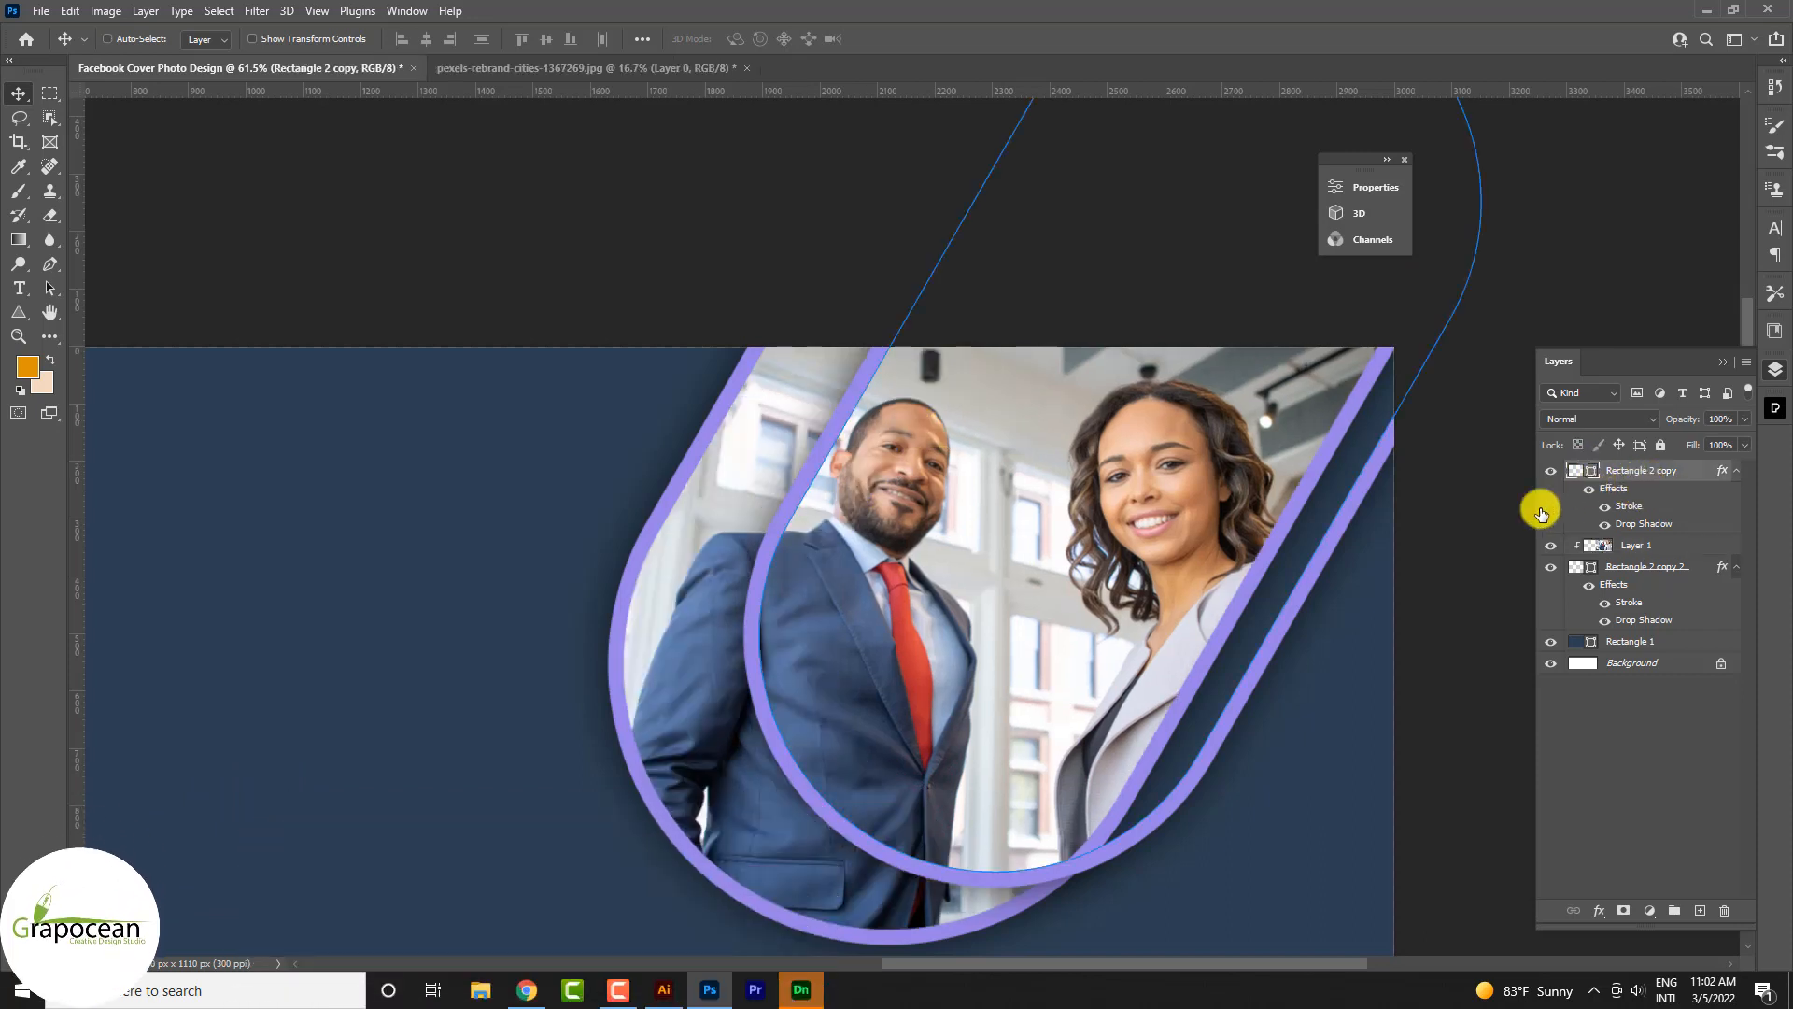
pyautogui.moveTo(865, 445); pyautogui.dragTo(732, 484)
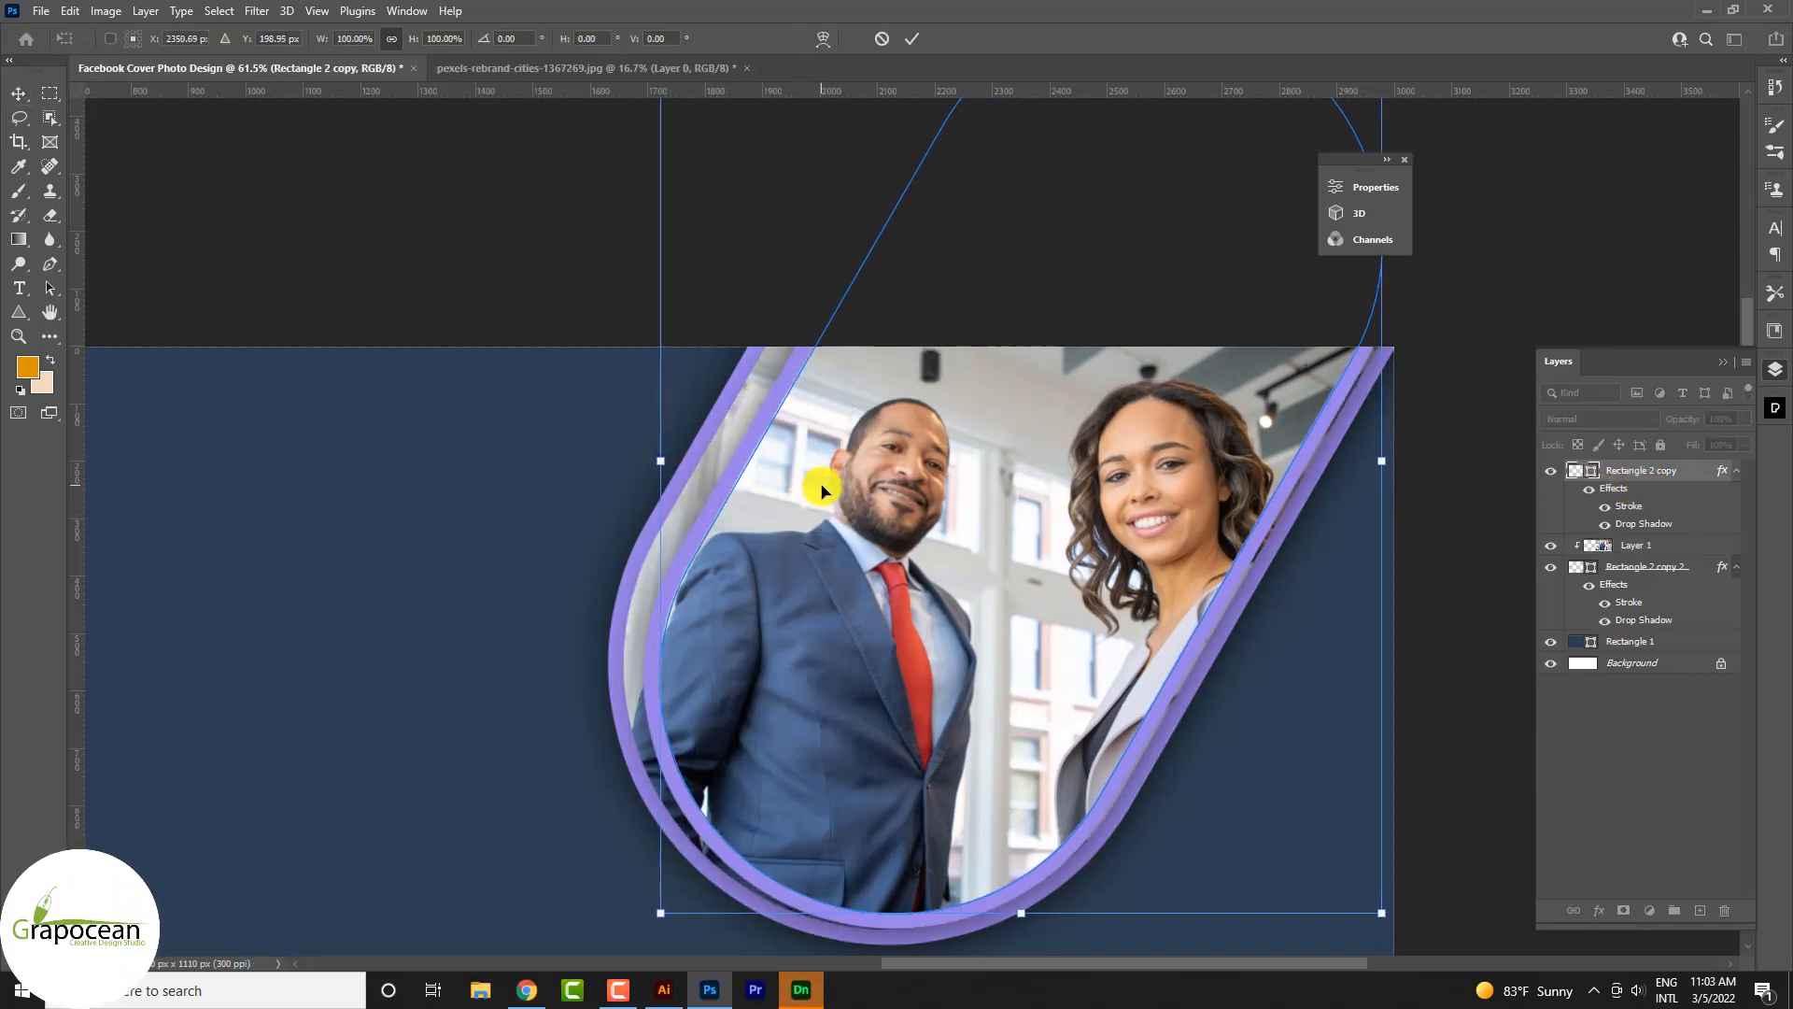
pyautogui.moveTo(822, 490); pyautogui.dragTo(834, 475)
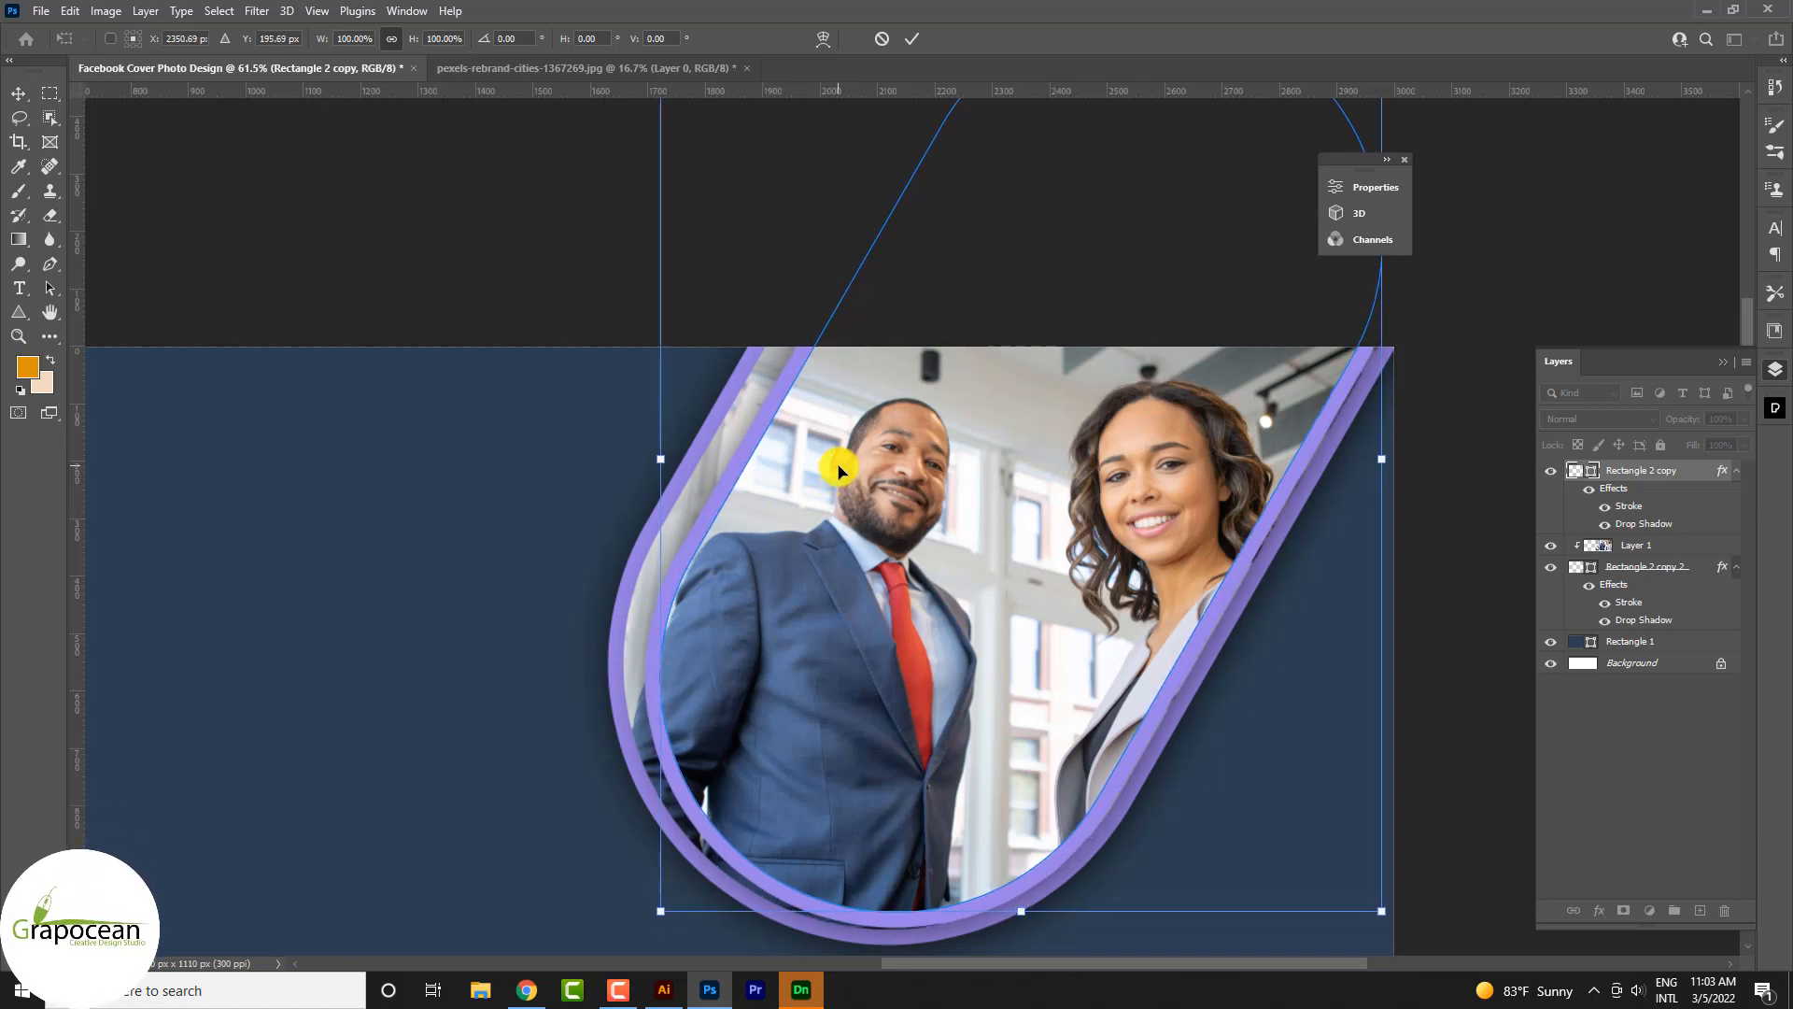
pyautogui.press('Up')
pyautogui.press('Up')
pyautogui.press('Up')
pyautogui.press('Left')
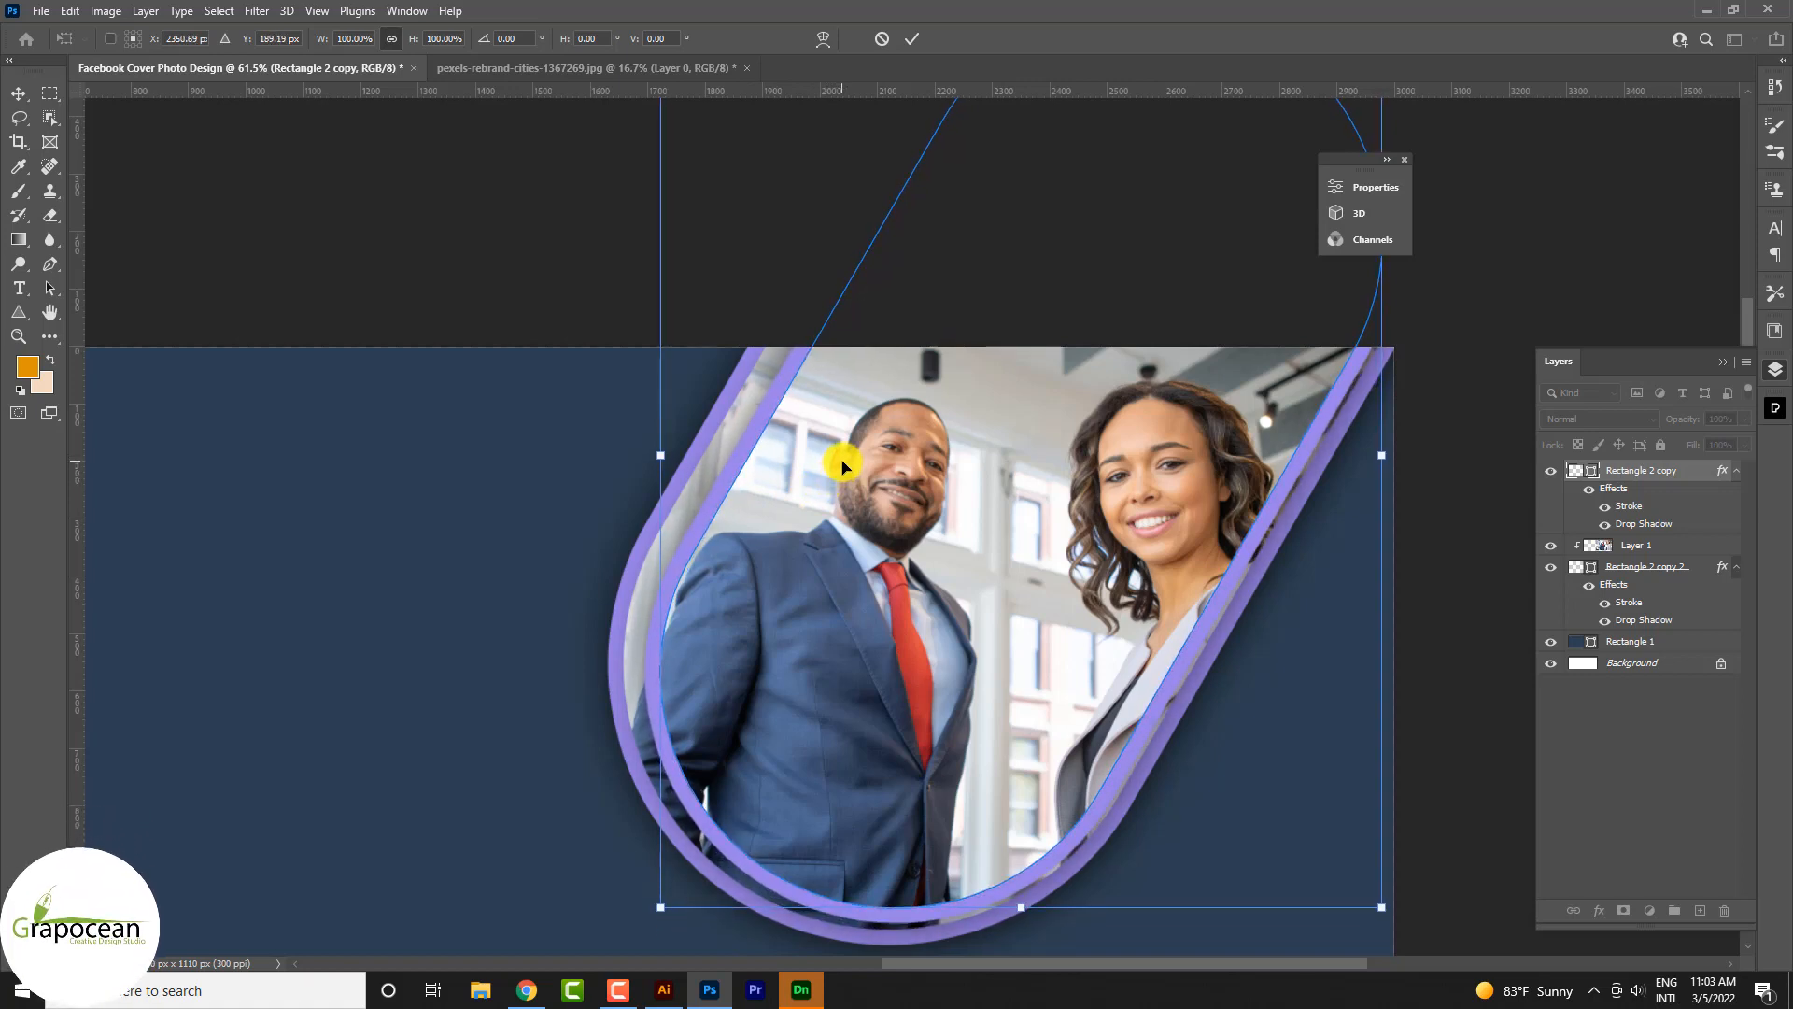
pyautogui.click(914, 41)
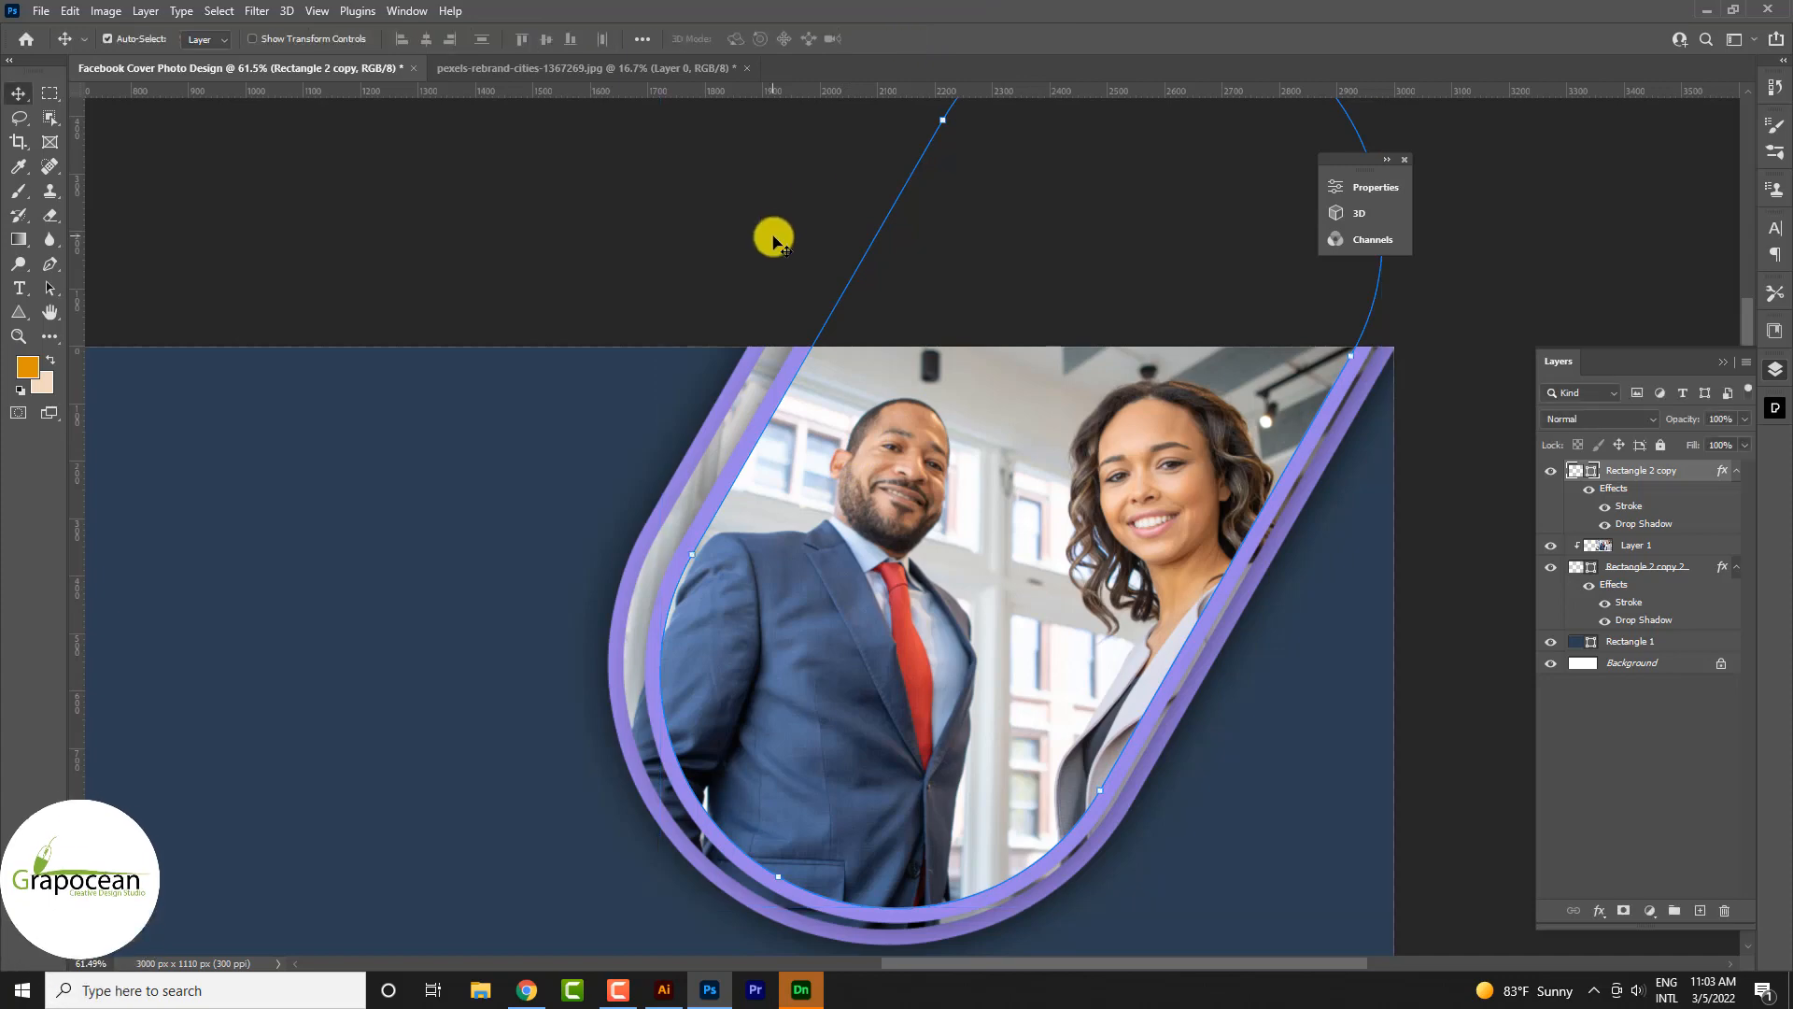
# - Reduce the inner frame shape's Stroke effect to 6 px
pyautogui.scroll(-3, 1173, 420)
pyautogui.scroll(-2, 877, 628)
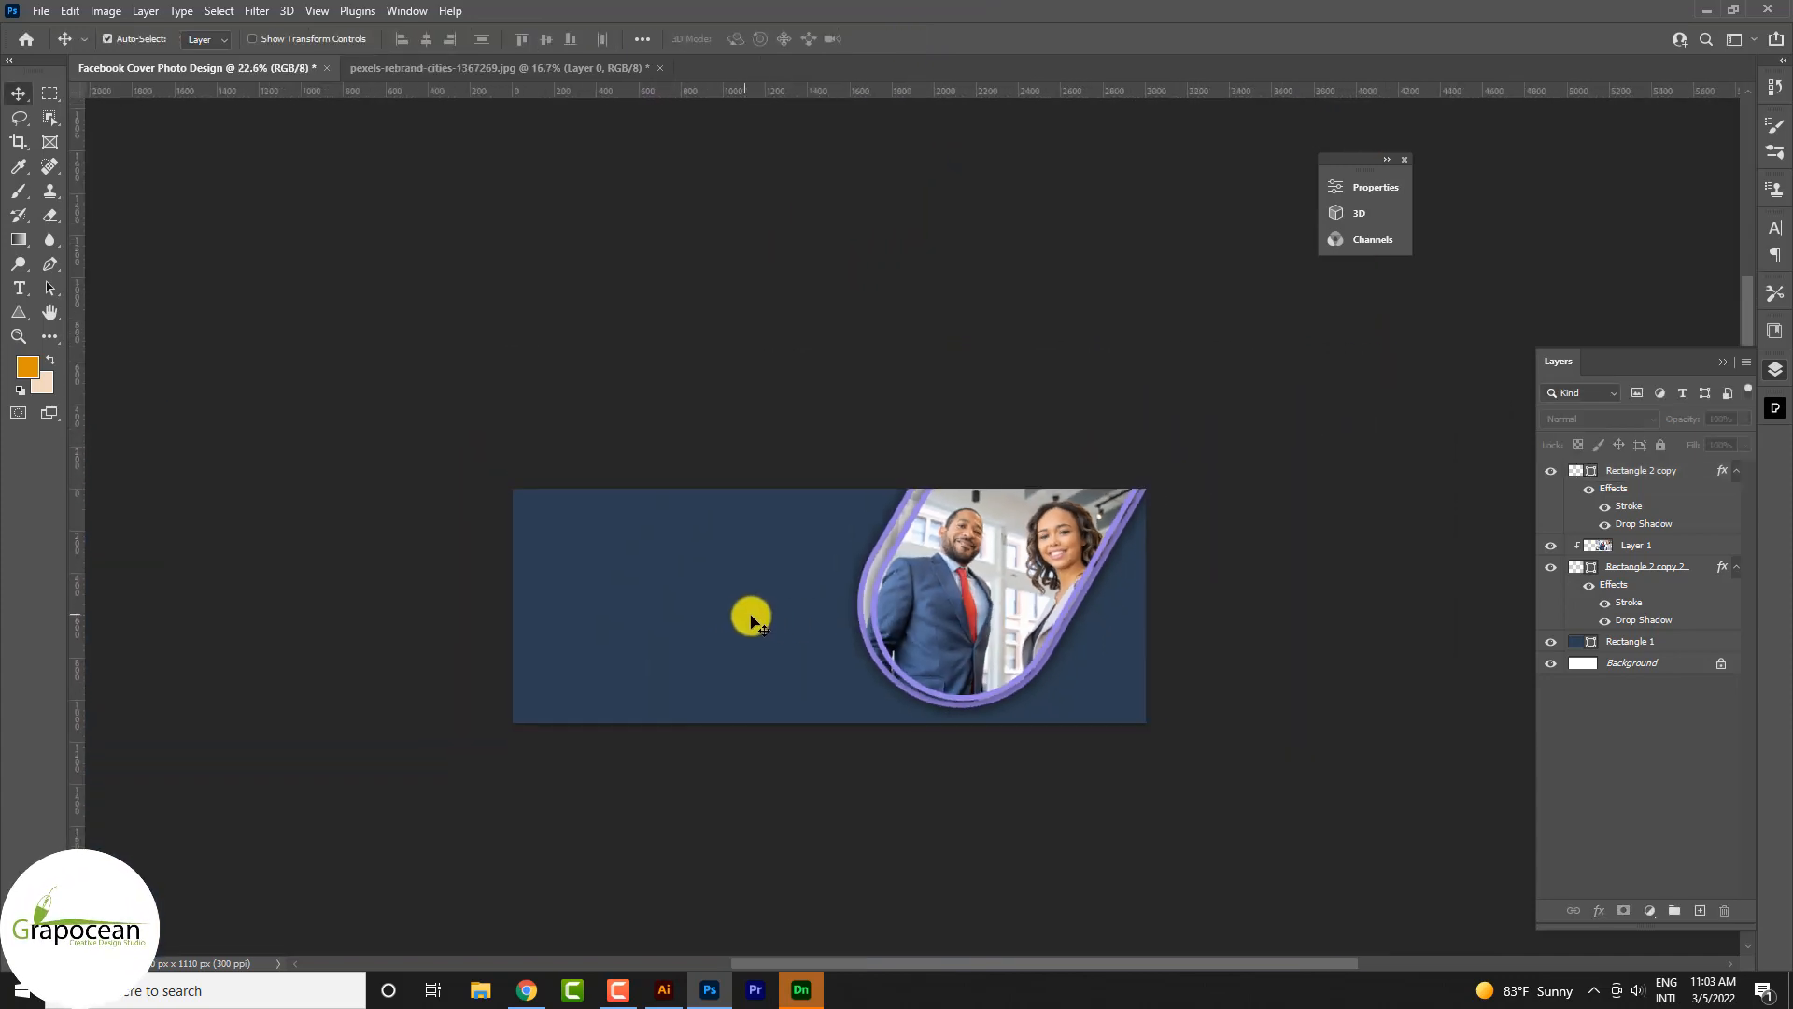
pyautogui.click(18, 312)
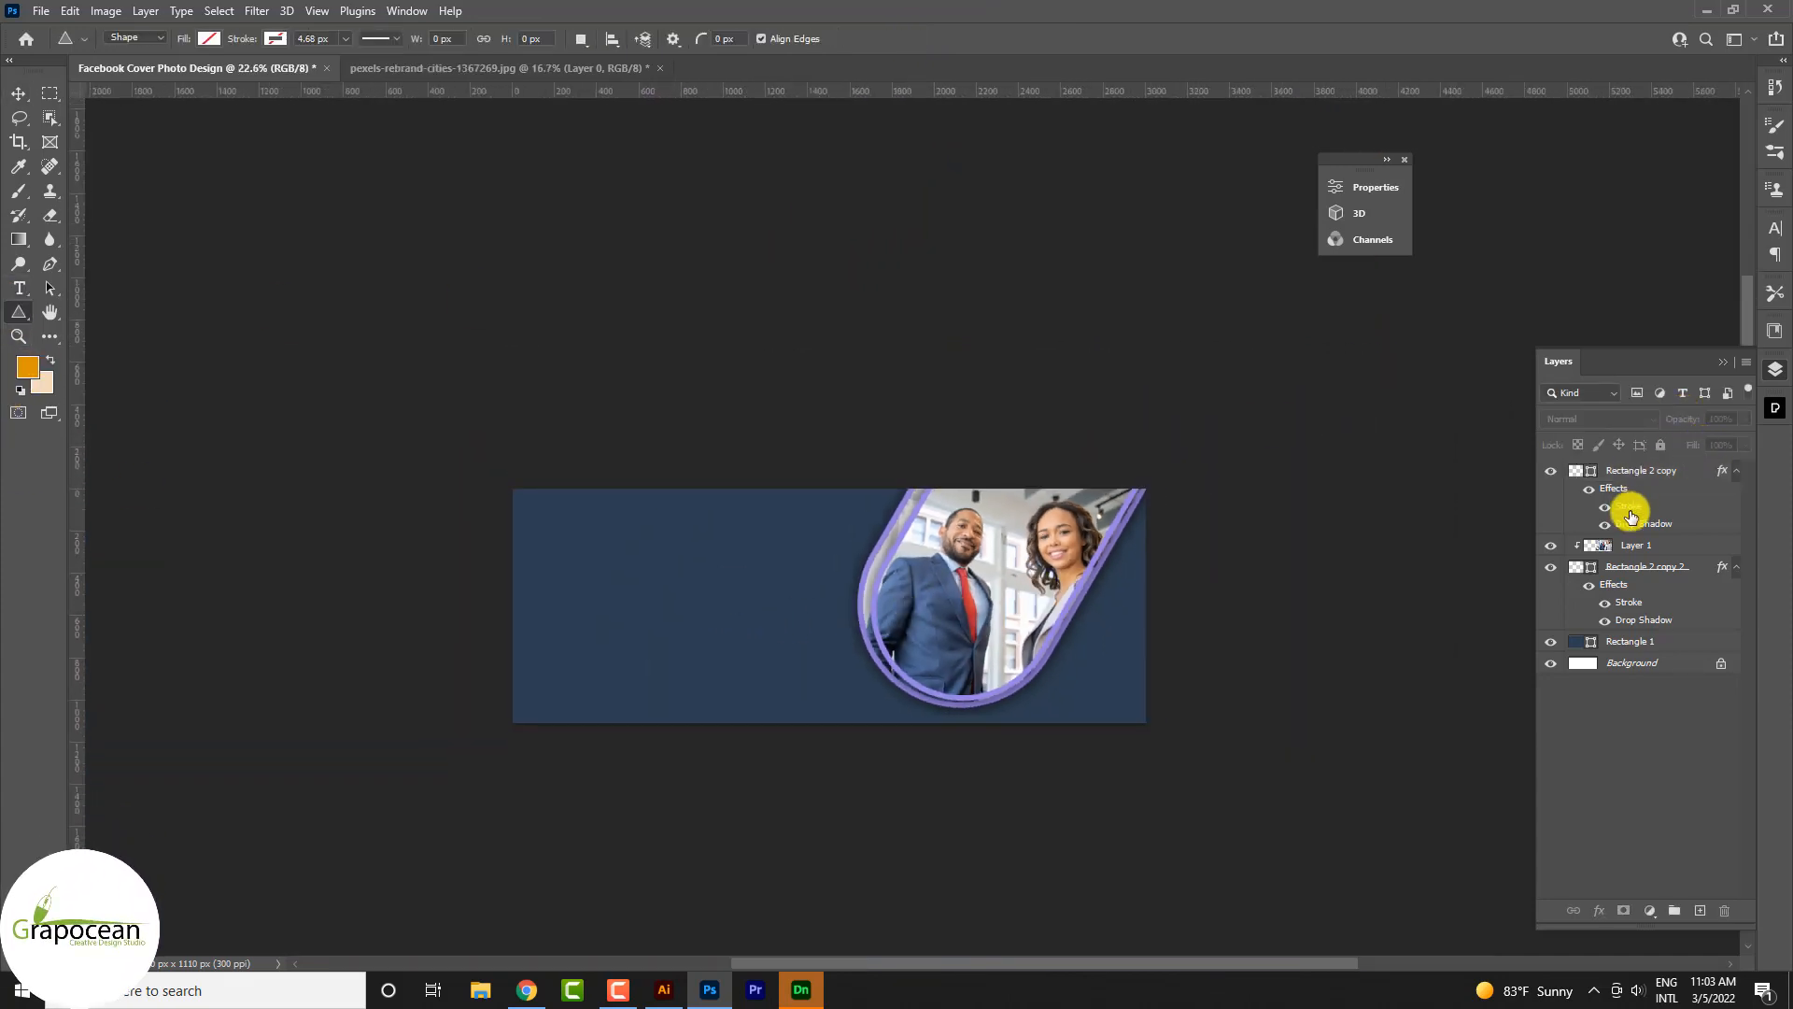
pyautogui.click(1623, 514)
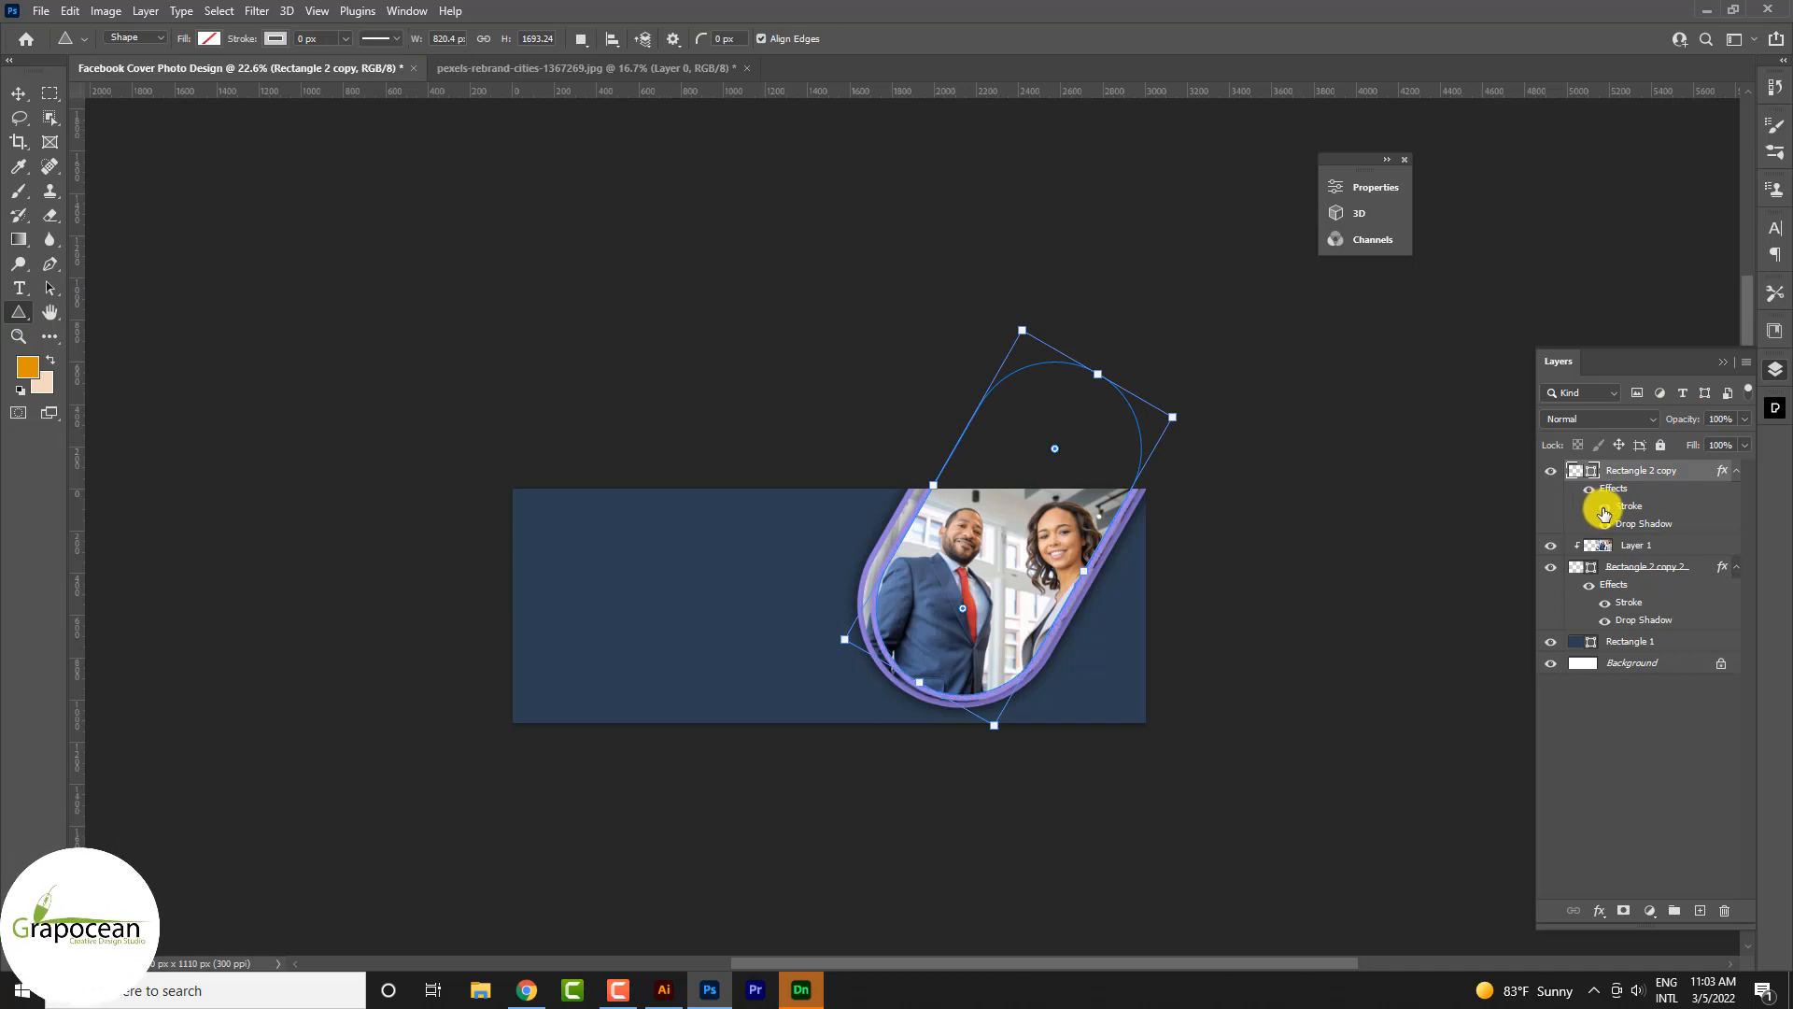
pyautogui.doubleClick(1633, 513)
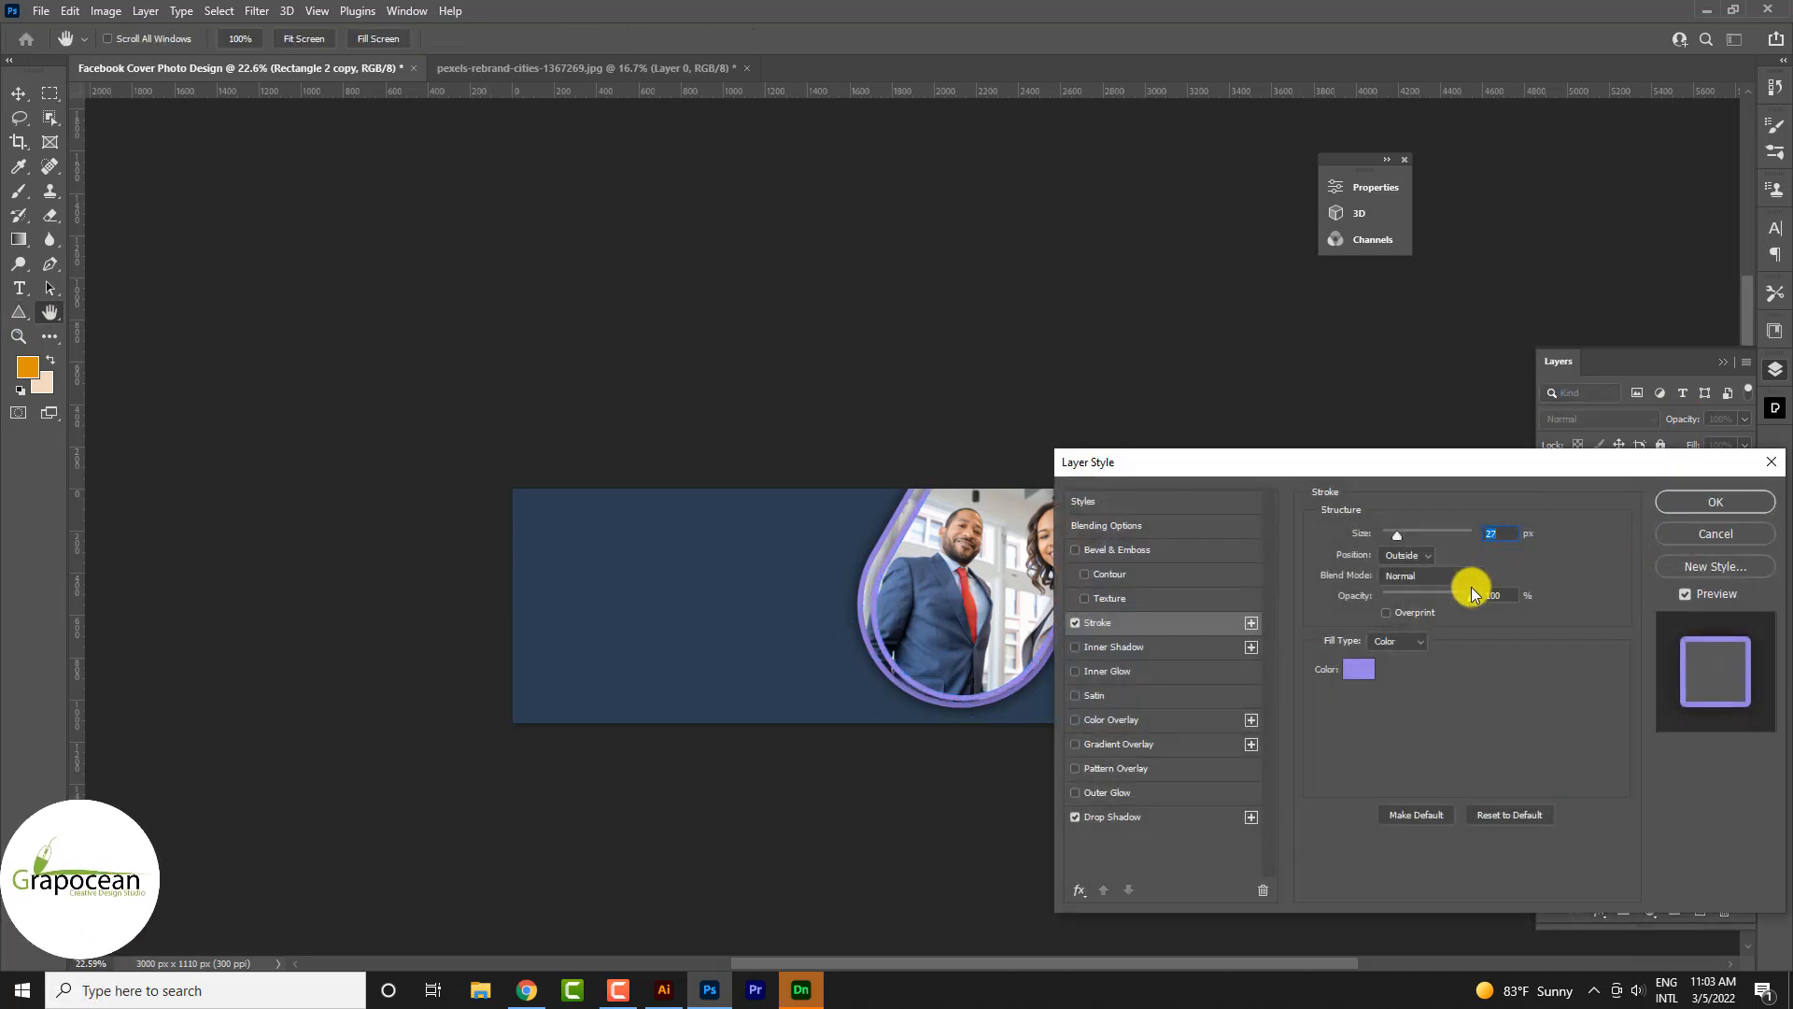
pyautogui.moveTo(1398, 545); pyautogui.dragTo(1387, 540)
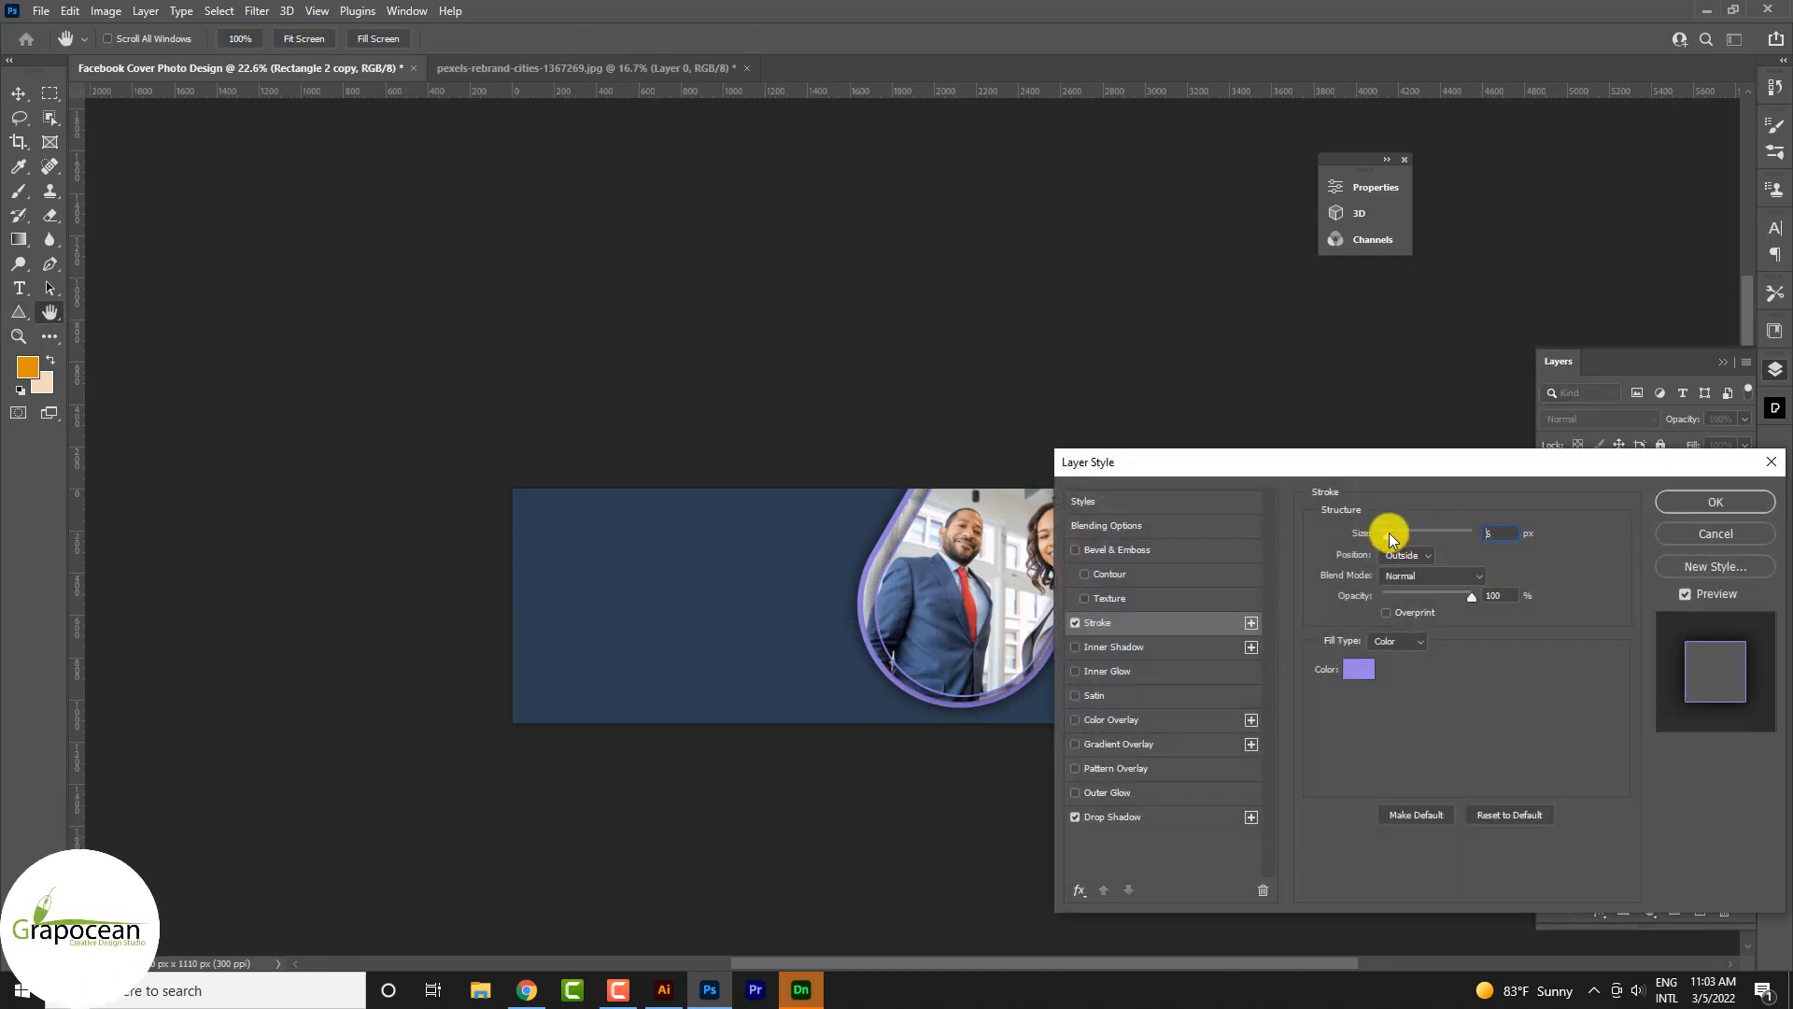
pyautogui.moveTo(1335, 461)
pyautogui.mouseDown()
pyautogui.moveTo(1532, 384)
pyautogui.moveTo(1133, 599)
pyautogui.mouseUp()
pyautogui.click(1514, 639)
pyautogui.press('u')
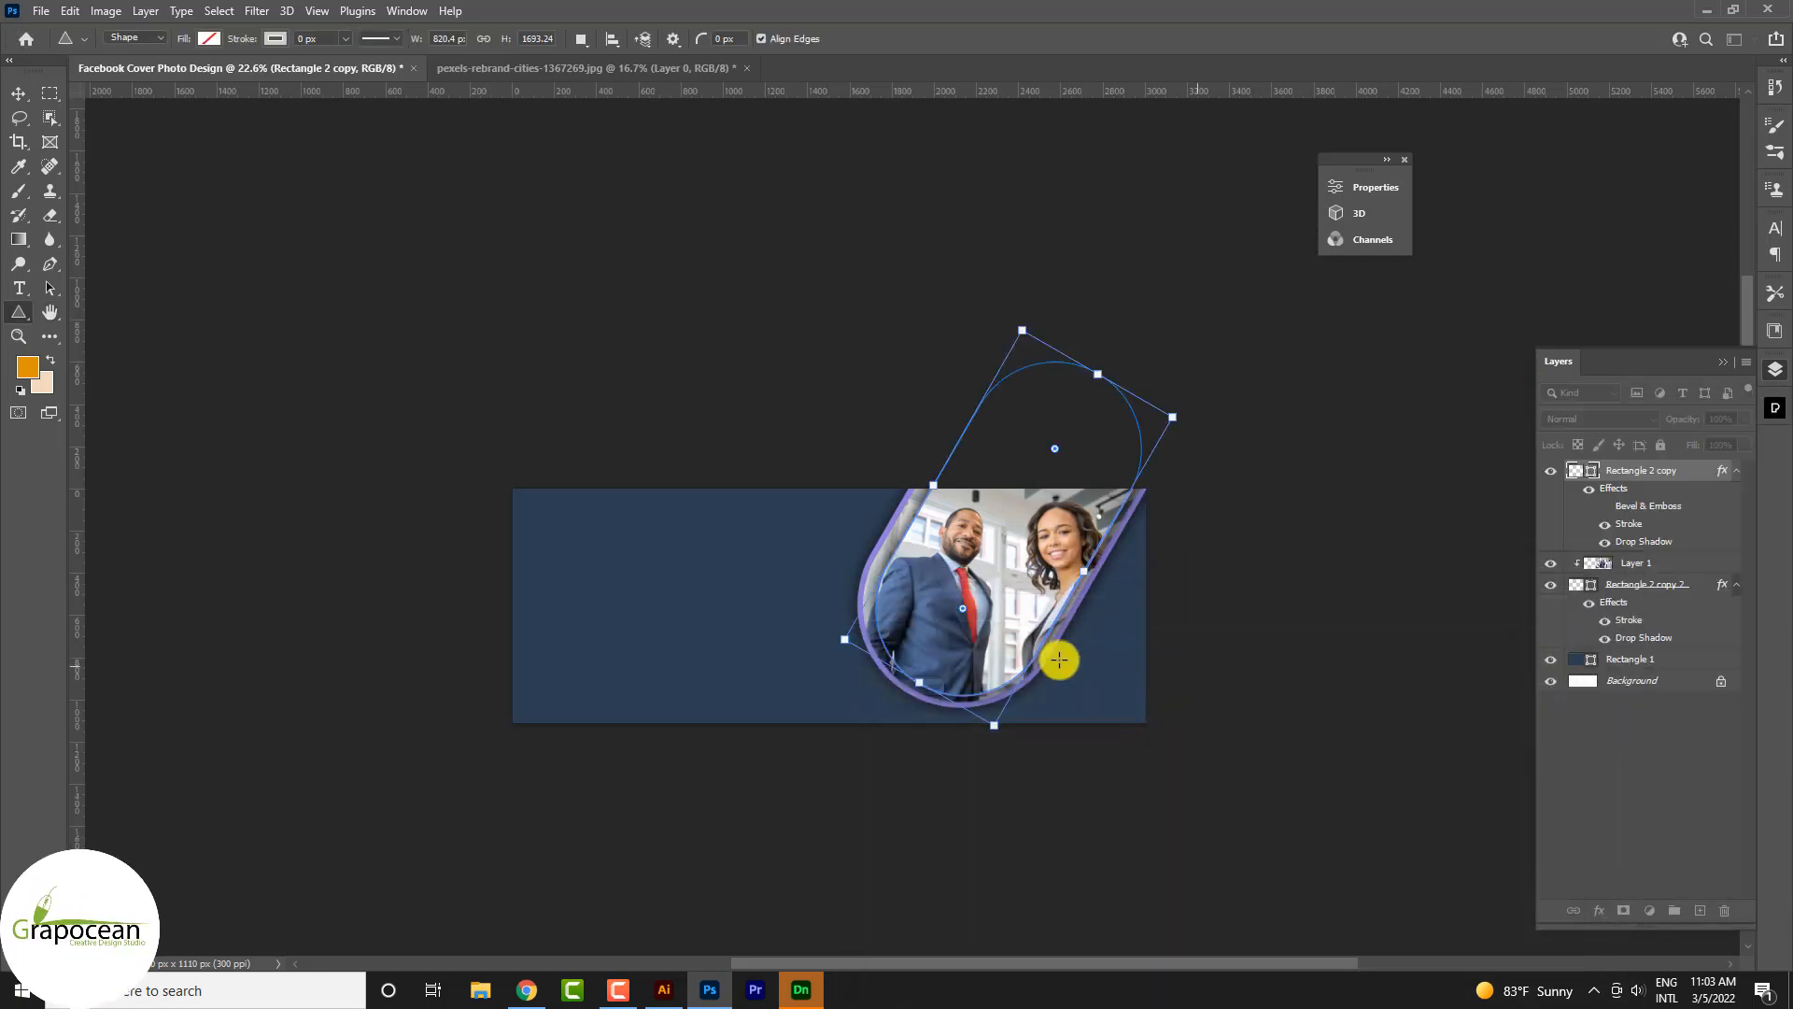
pyautogui.click(603, 439)
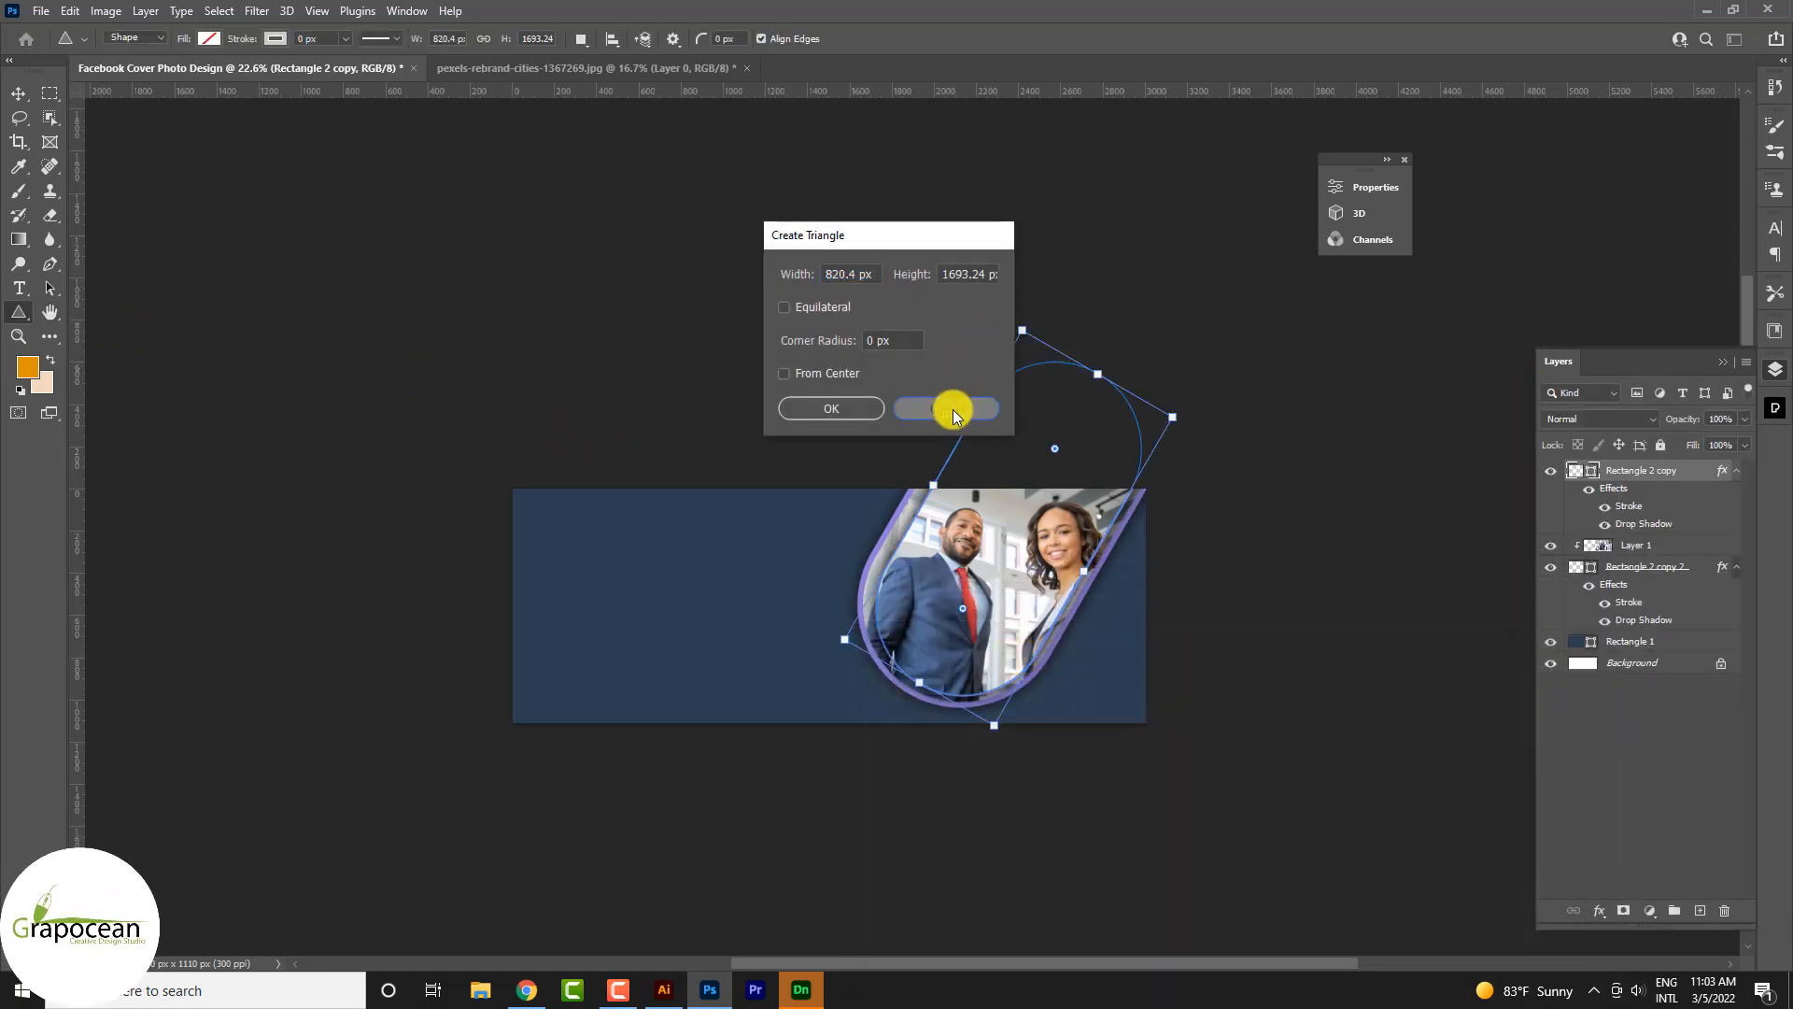
pyautogui.click(950, 407)
pyautogui.click(18, 94)
# - Set the inner frame shape's Stroke effect size to 1 px
pyautogui.scroll(4, 993, 561)
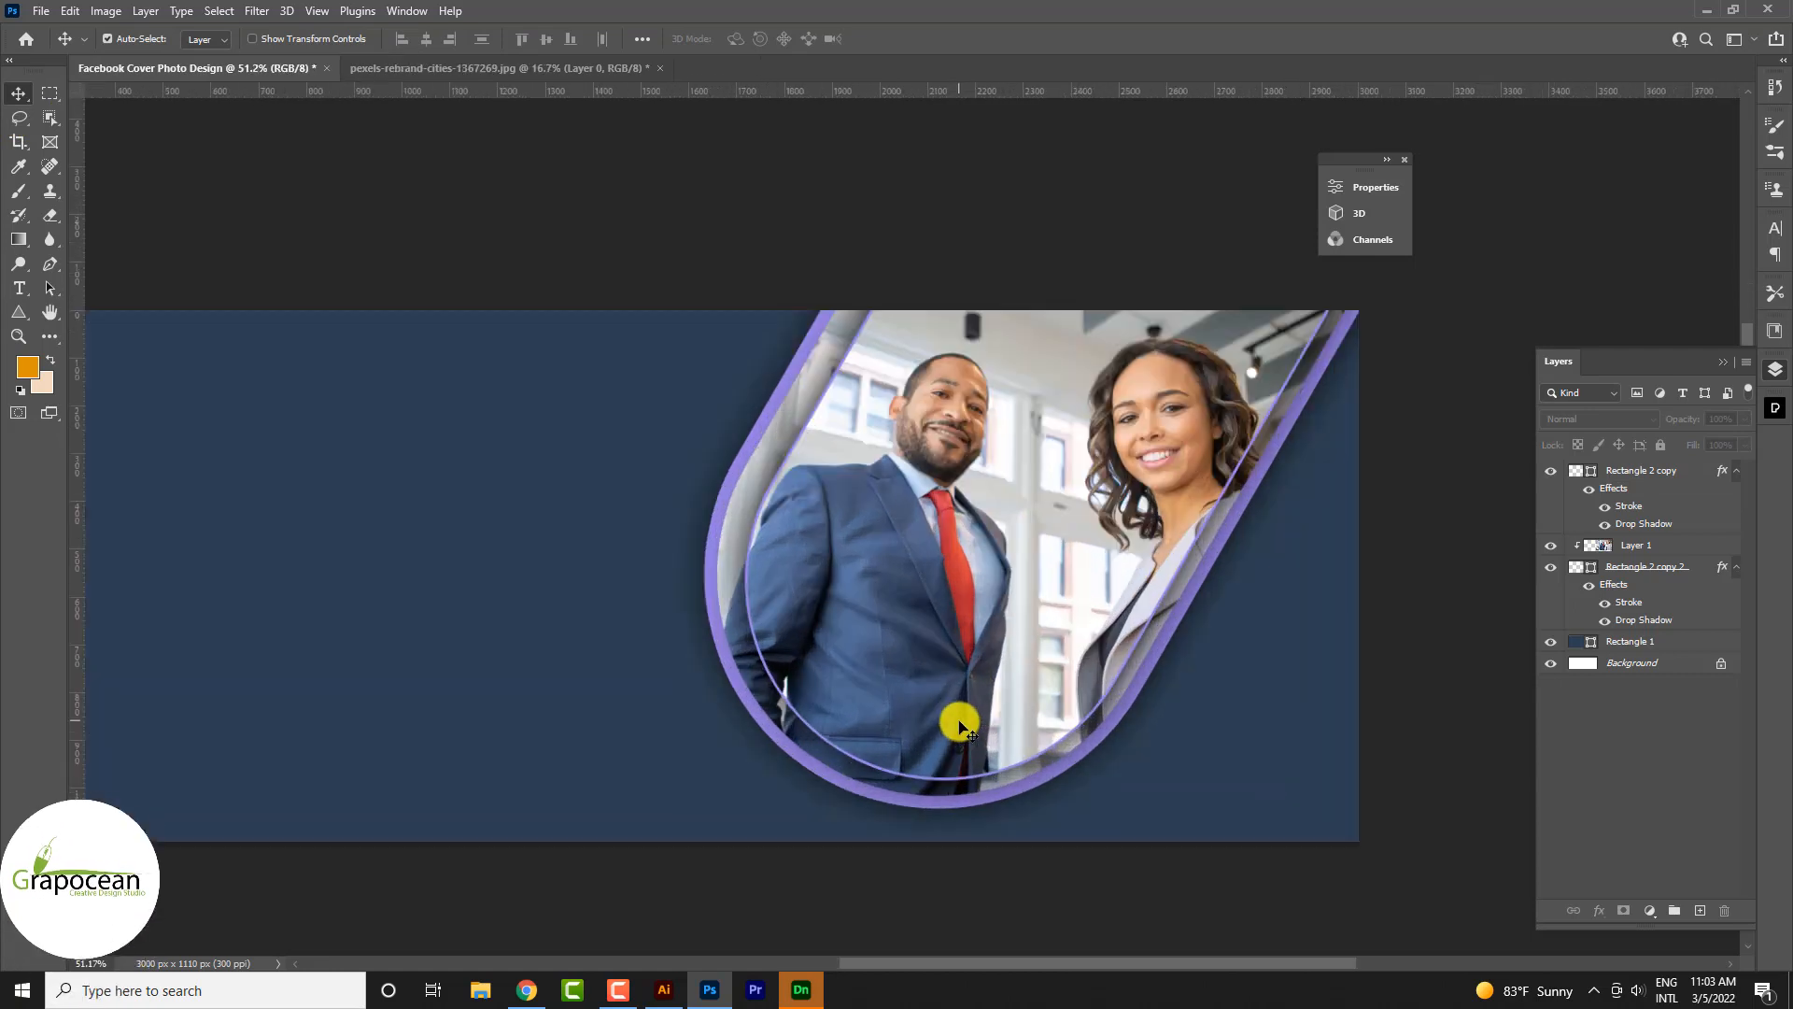
pyautogui.doubleClick(1635, 511)
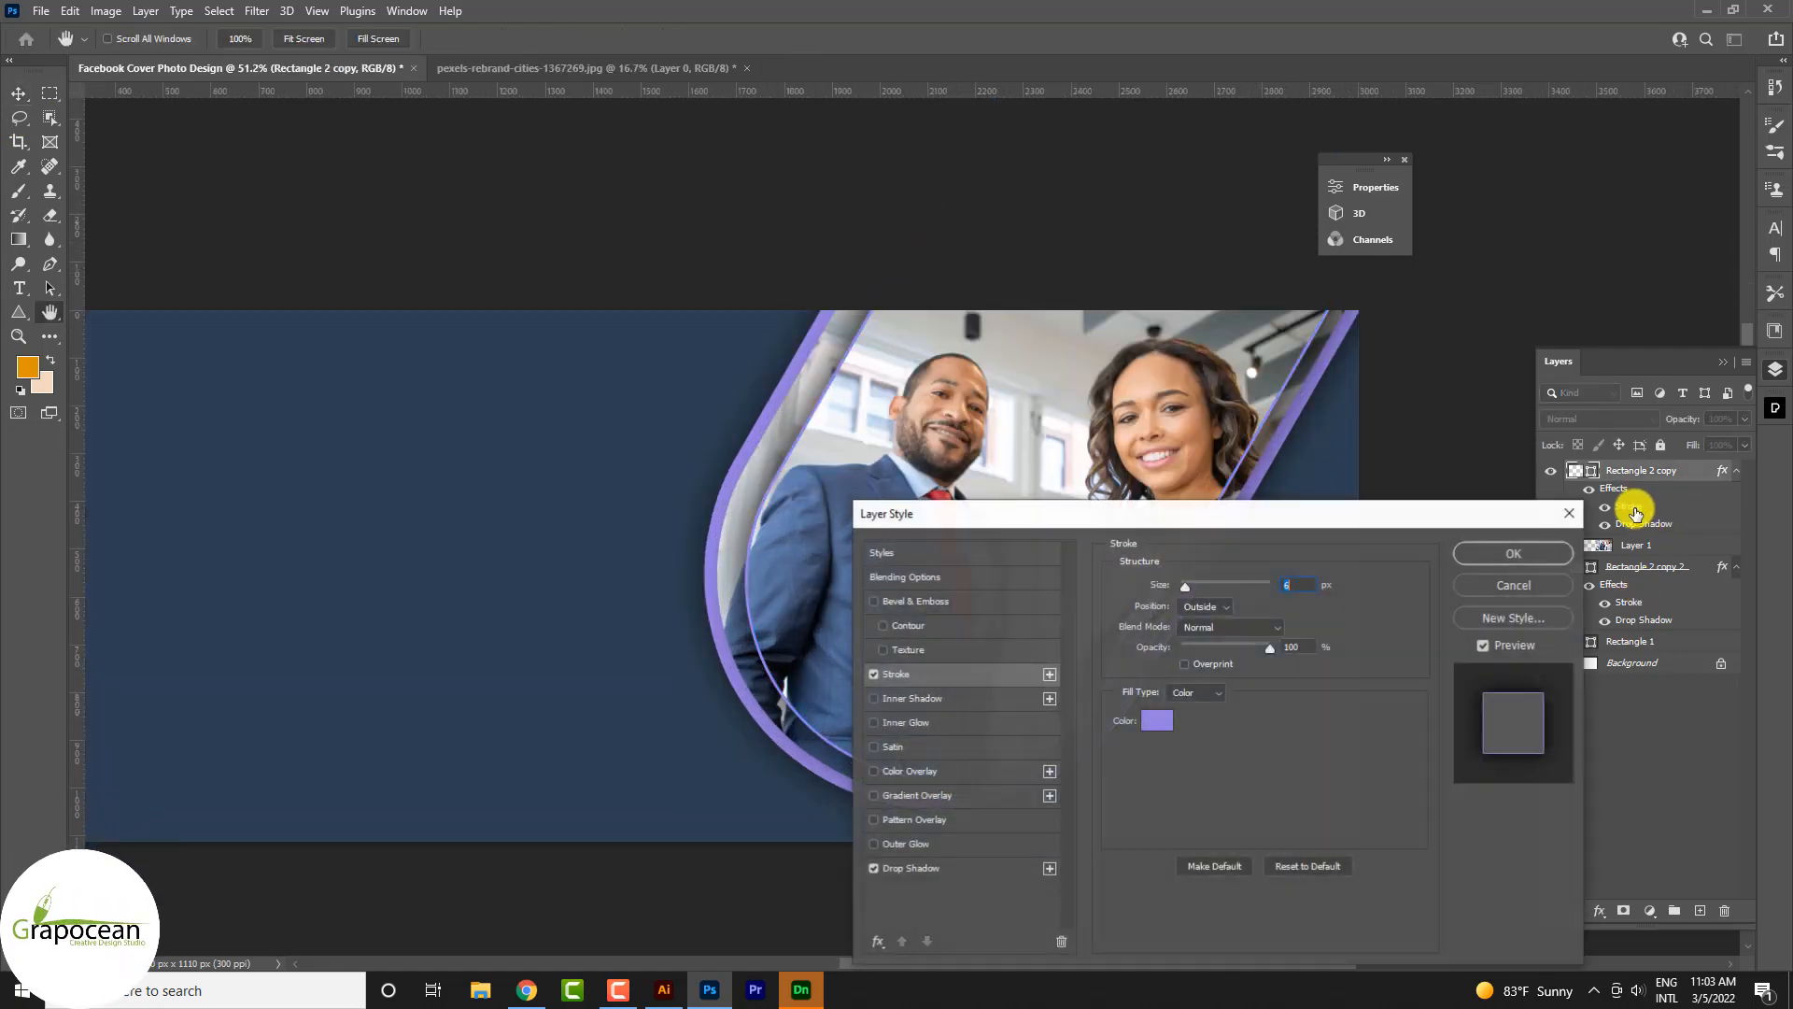
pyautogui.moveTo(1182, 605)
pyautogui.mouseDown()
pyautogui.moveTo(1186, 585)
pyautogui.moveTo(1140, 591)
pyautogui.mouseUp()
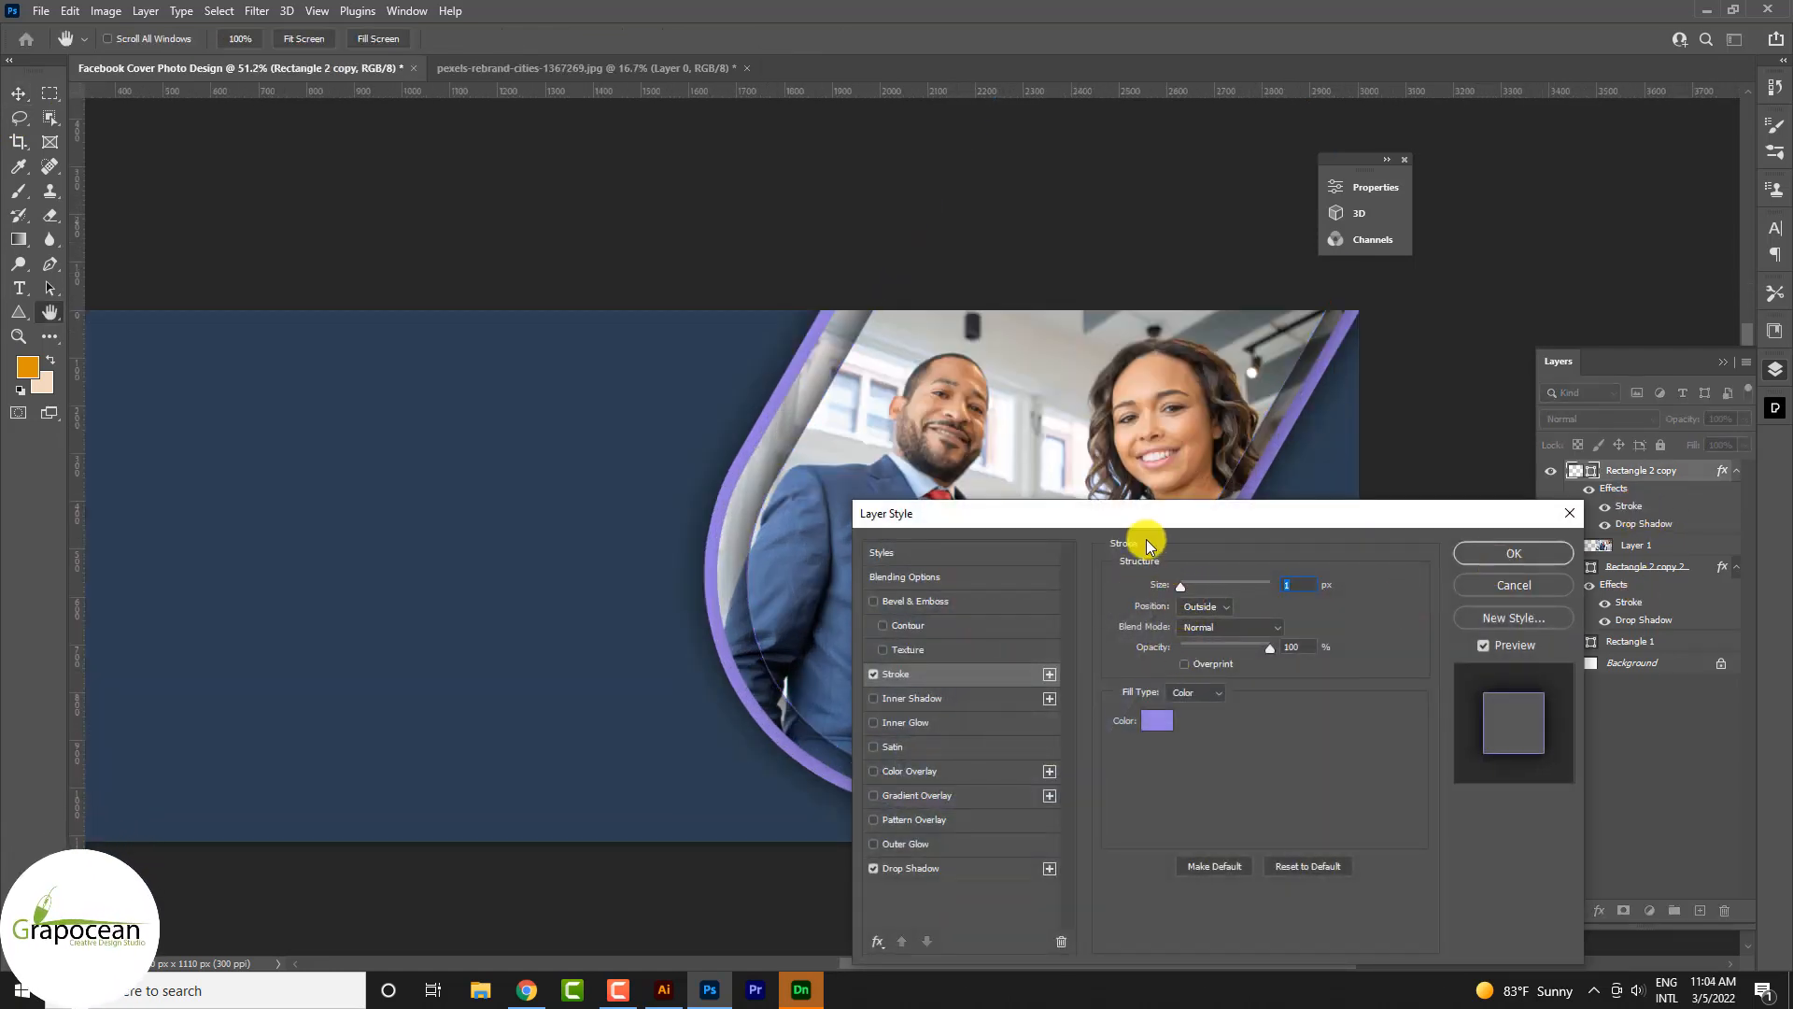
pyautogui.moveTo(1157, 518); pyautogui.dragTo(934, 709)
pyautogui.click(1233, 742)
pyautogui.scroll(-4, 1208, 736)
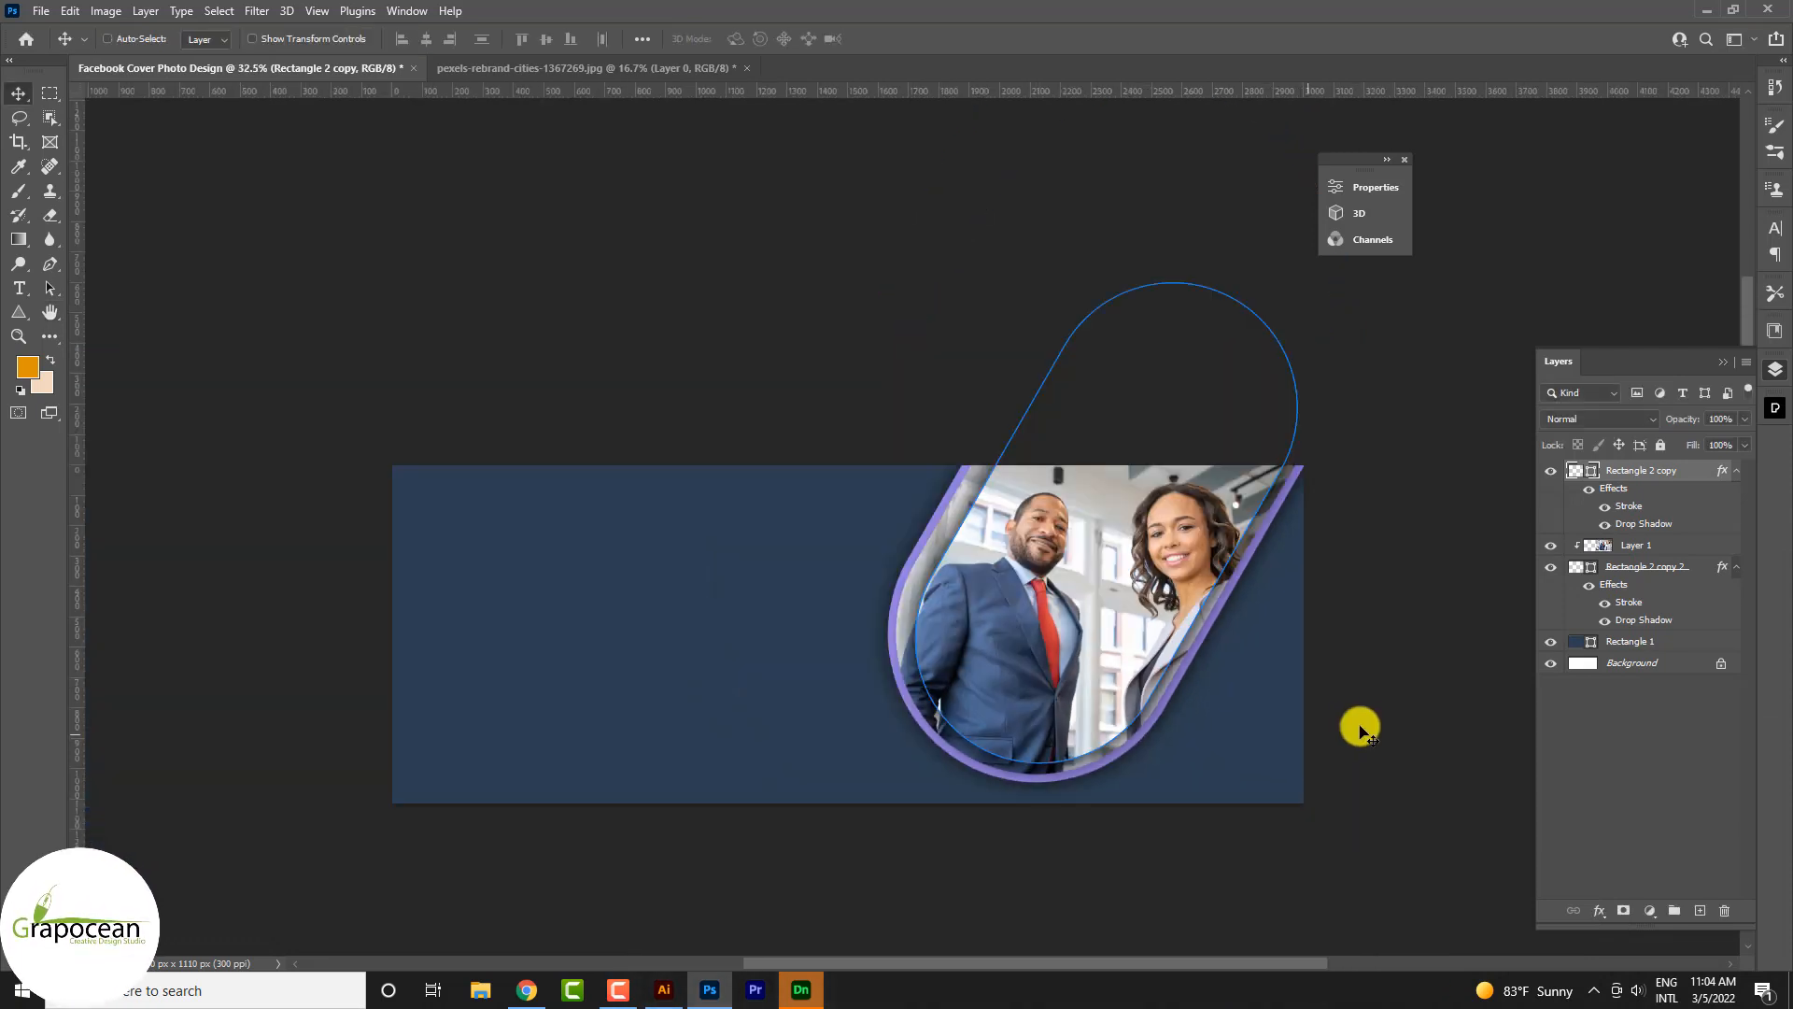
pyautogui.click(1361, 731)
# - Nudge the inner frame shape slightly up and to the right within the outer frame
pyautogui.scroll(-4, 1361, 731)
pyautogui.scroll(1, 1069, 594)
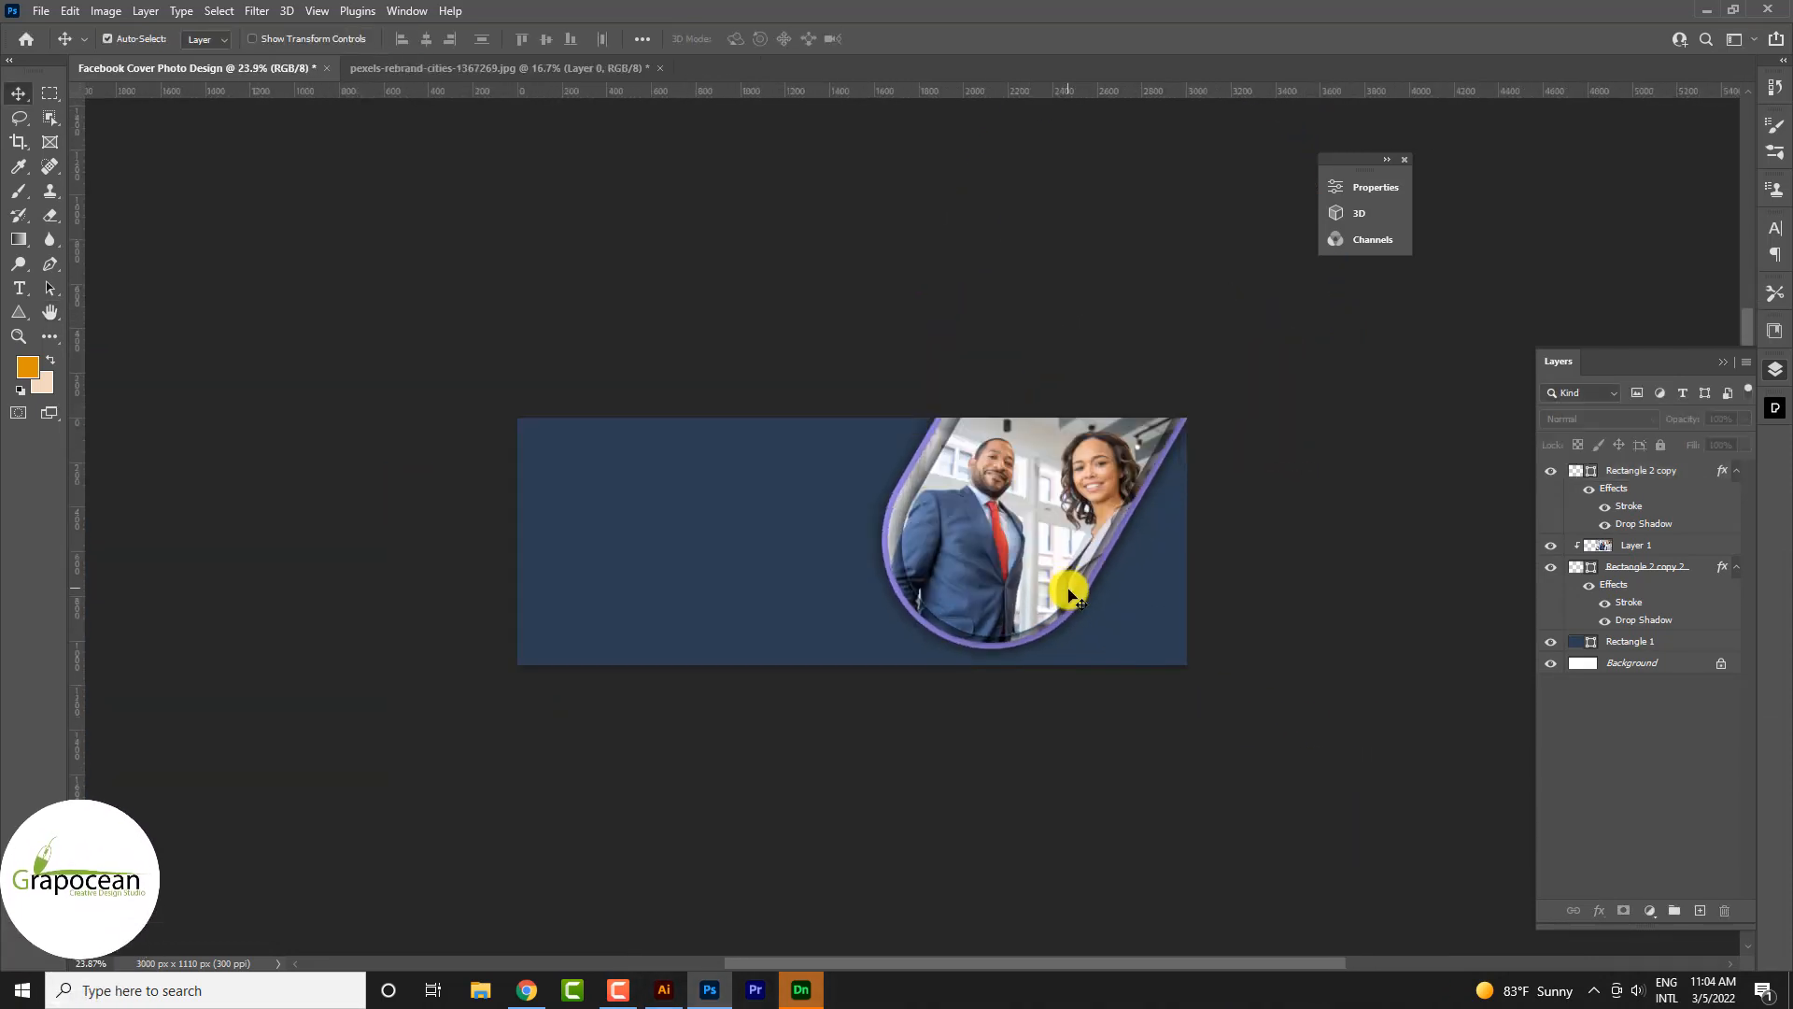
pyautogui.click(1038, 561)
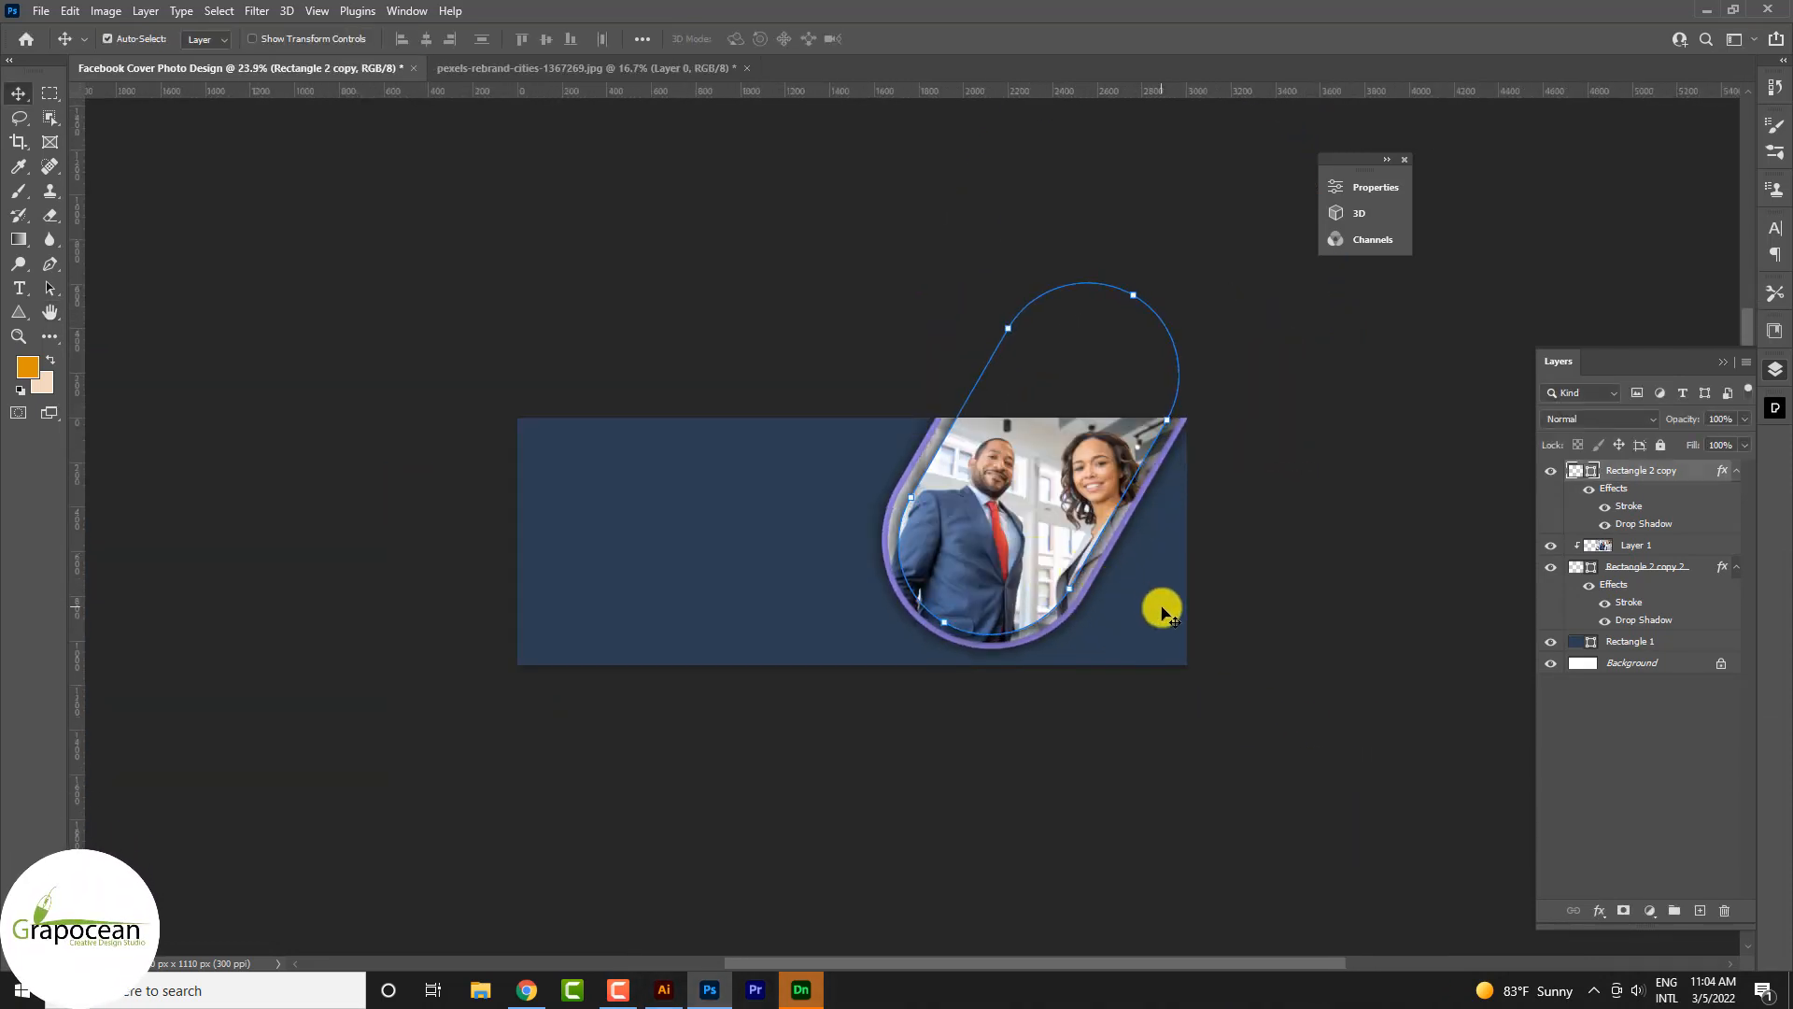
pyautogui.click(1287, 624)
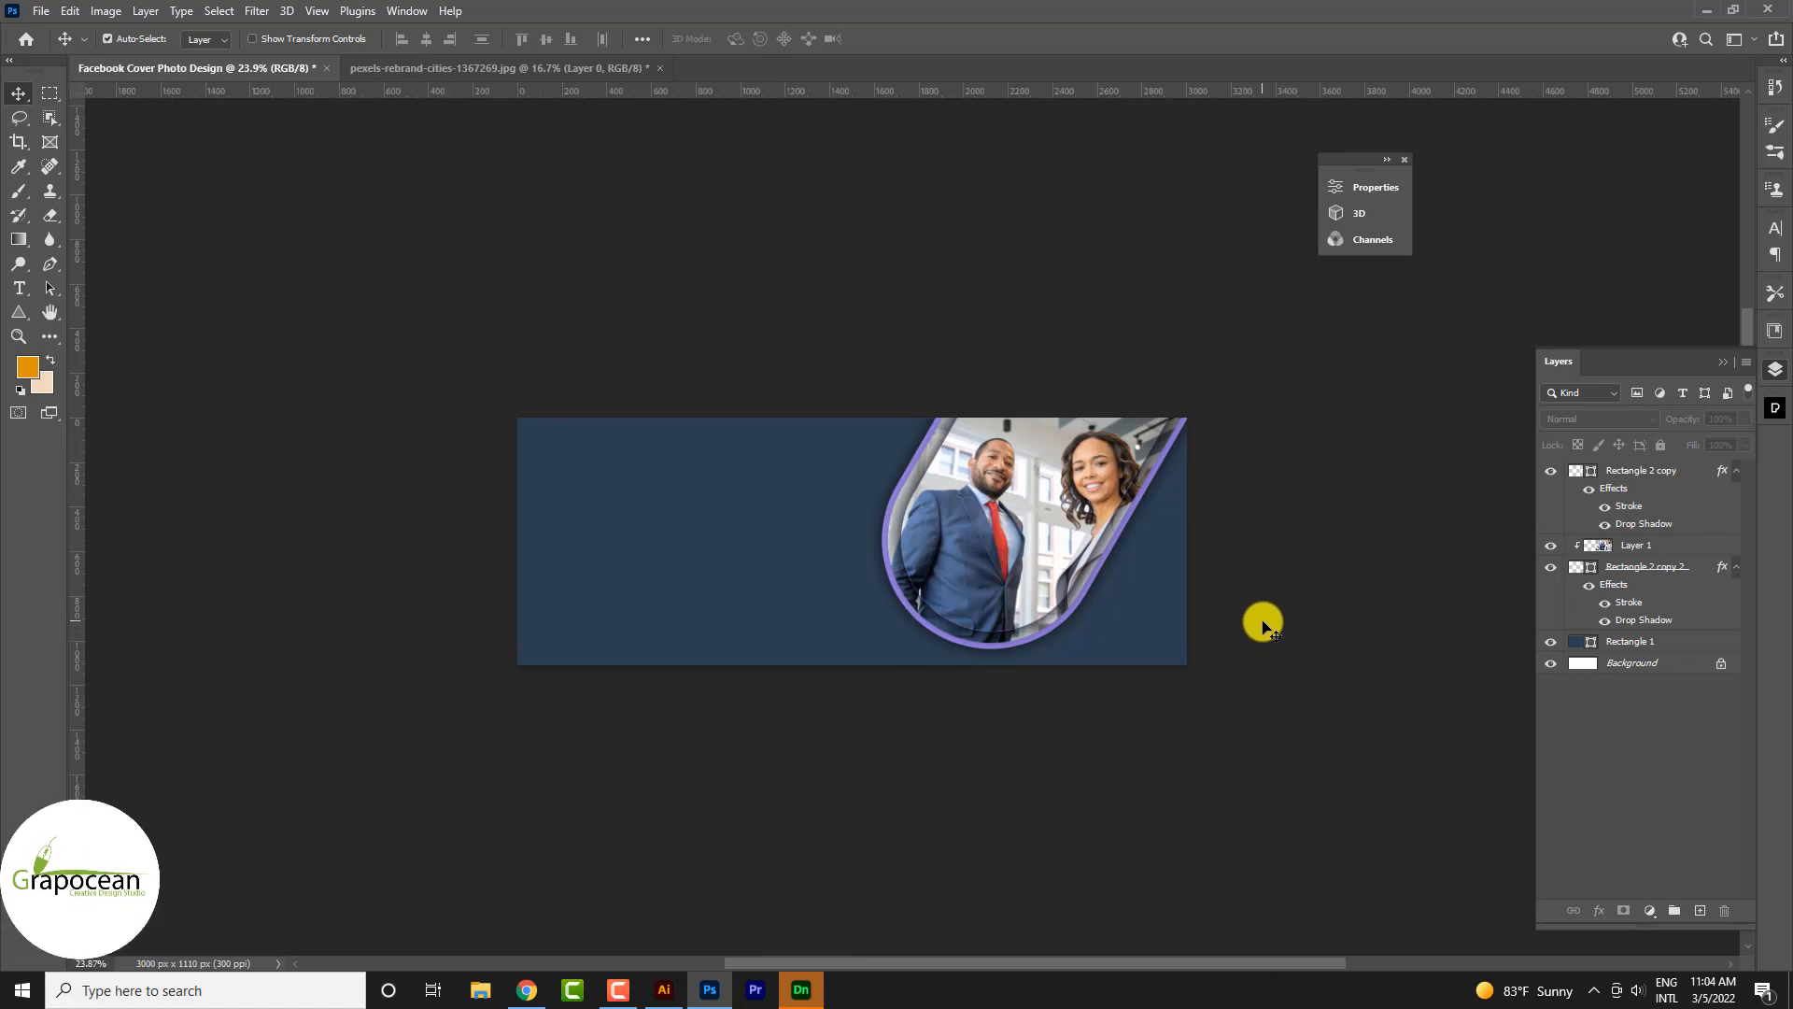
# - Duplicate the inner frame shape and place the copy's layer just above the navy background, beneath the photo frame
pyautogui.click(1632, 470)
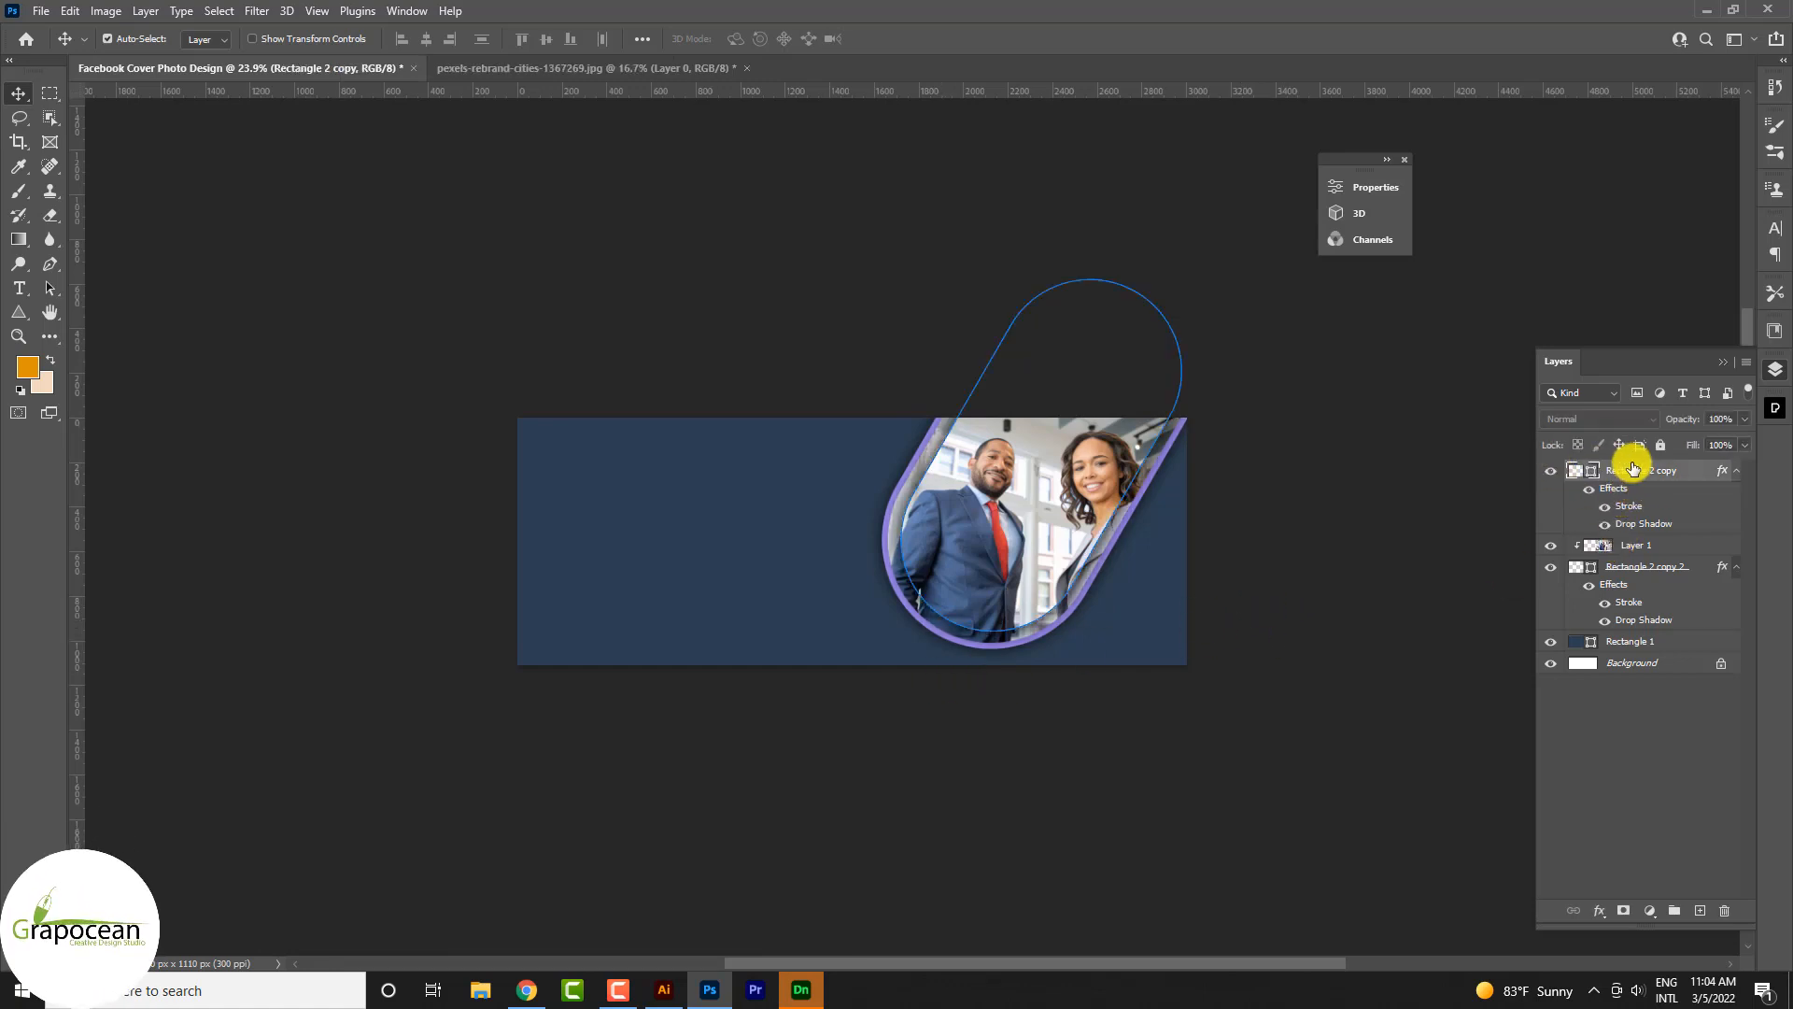
pyautogui.press('ctrl')
pyautogui.hotkey('ctrl', 'j')
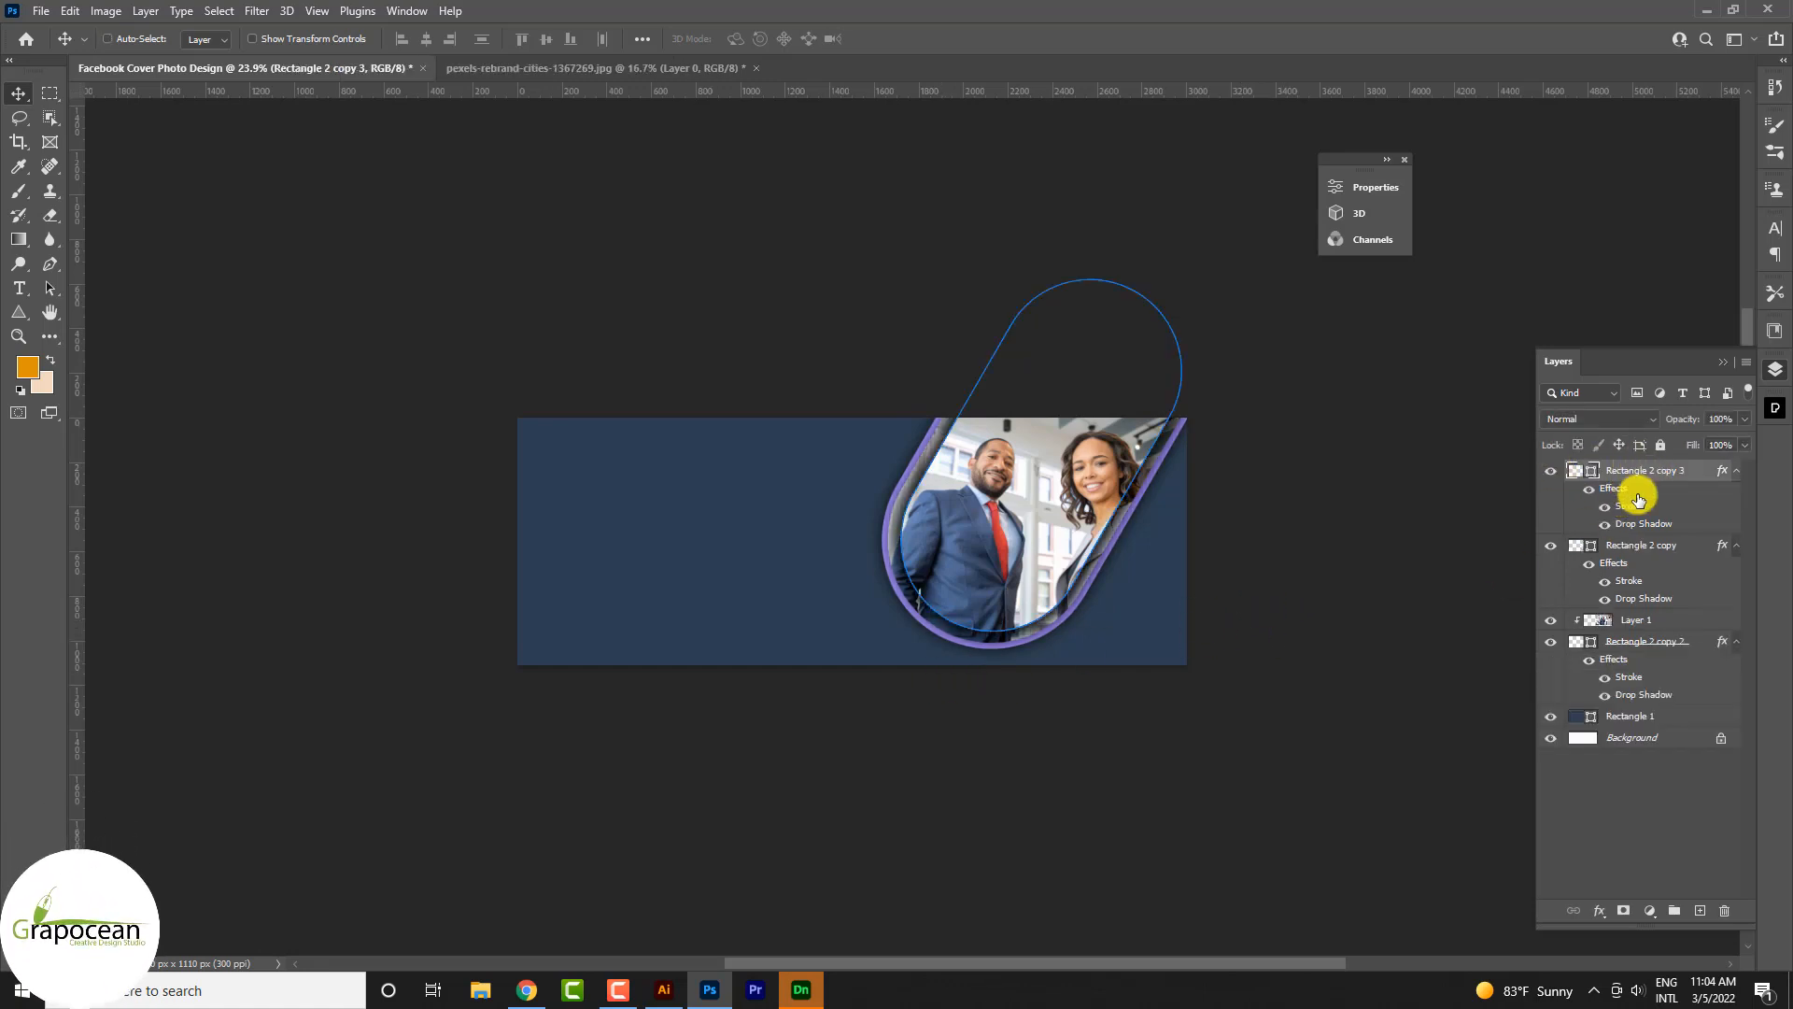
pyautogui.hotkey('ctrl', 't')
pyautogui.press('Return')
pyautogui.moveTo(1679, 493); pyautogui.dragTo(1664, 710)
# - Move the copied shape down to about X 2365 px, Y 1013 px, partly behind the photo frame
pyautogui.hotkey('ctrl', 't')
pyautogui.moveTo(1089, 585); pyautogui.dragTo(1167, 789)
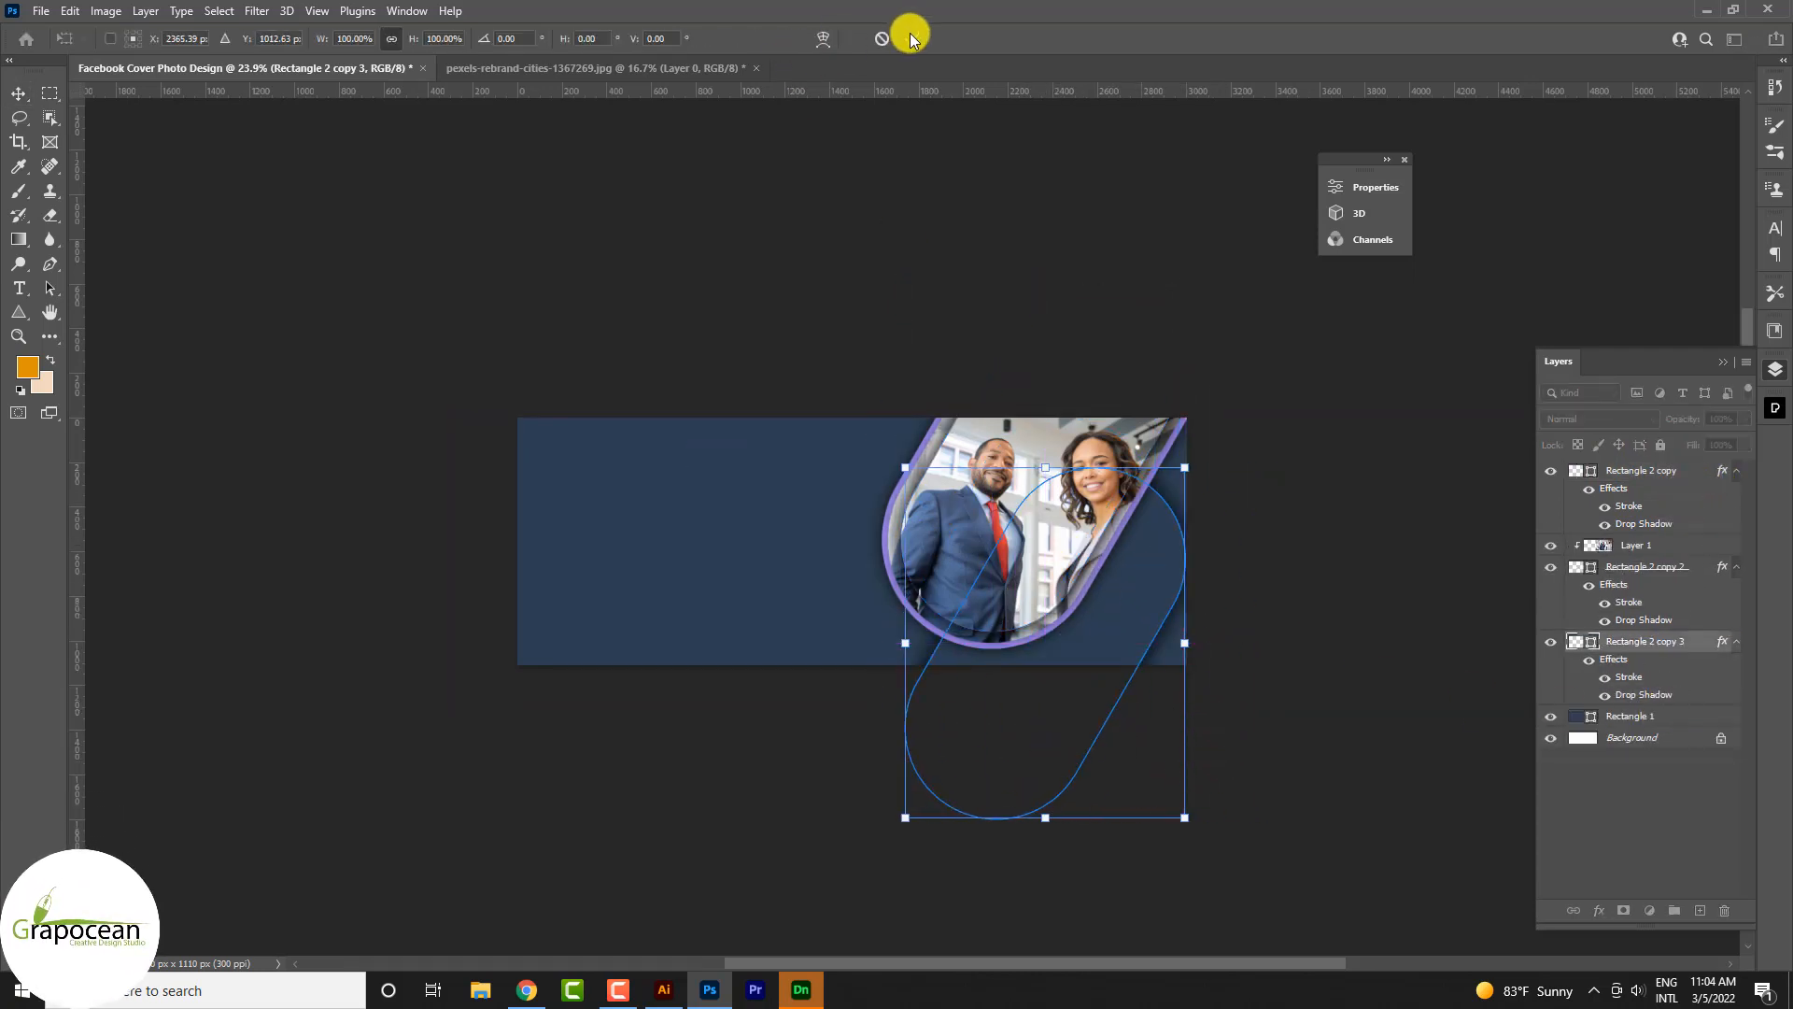
pyautogui.press('Return')
pyautogui.click(1326, 637)
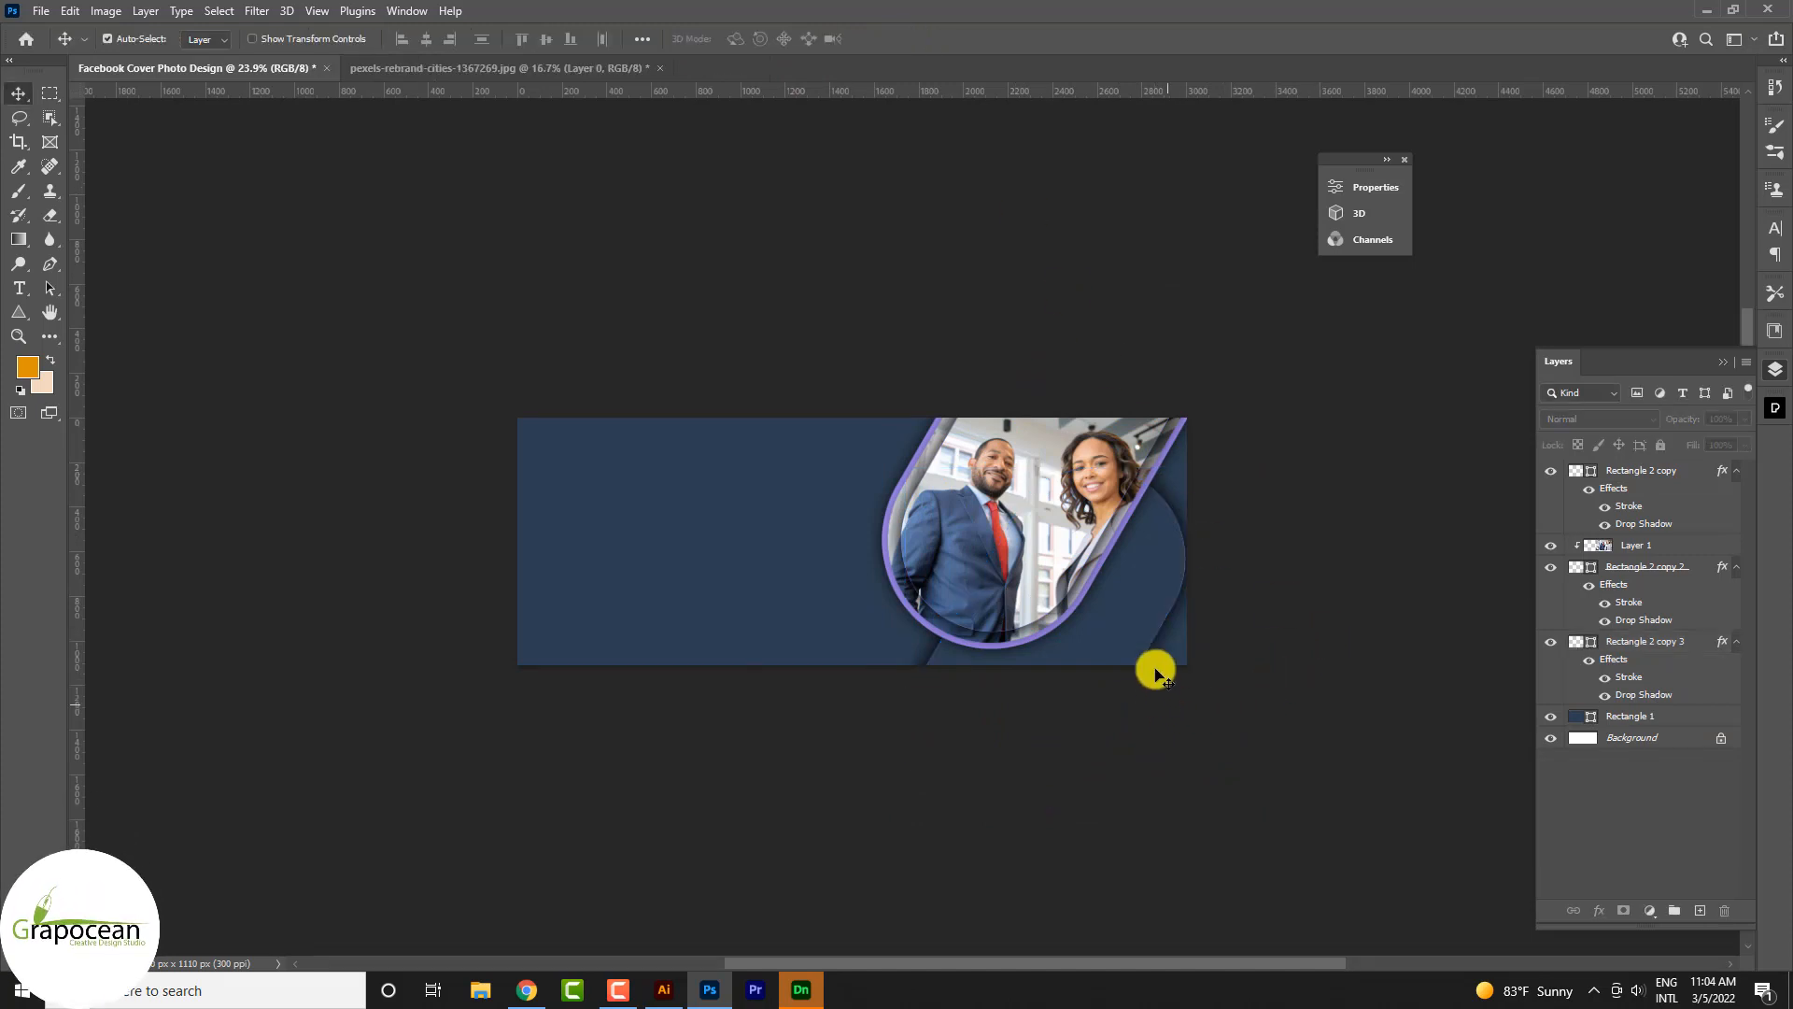
# - Shift the rounded shape behind the photo frame slightly up and to the left and fill it with light purple
pyautogui.moveTo(1137, 635); pyautogui.dragTo(1126, 630)
pyautogui.click(1322, 805)
pyautogui.click(1117, 628)
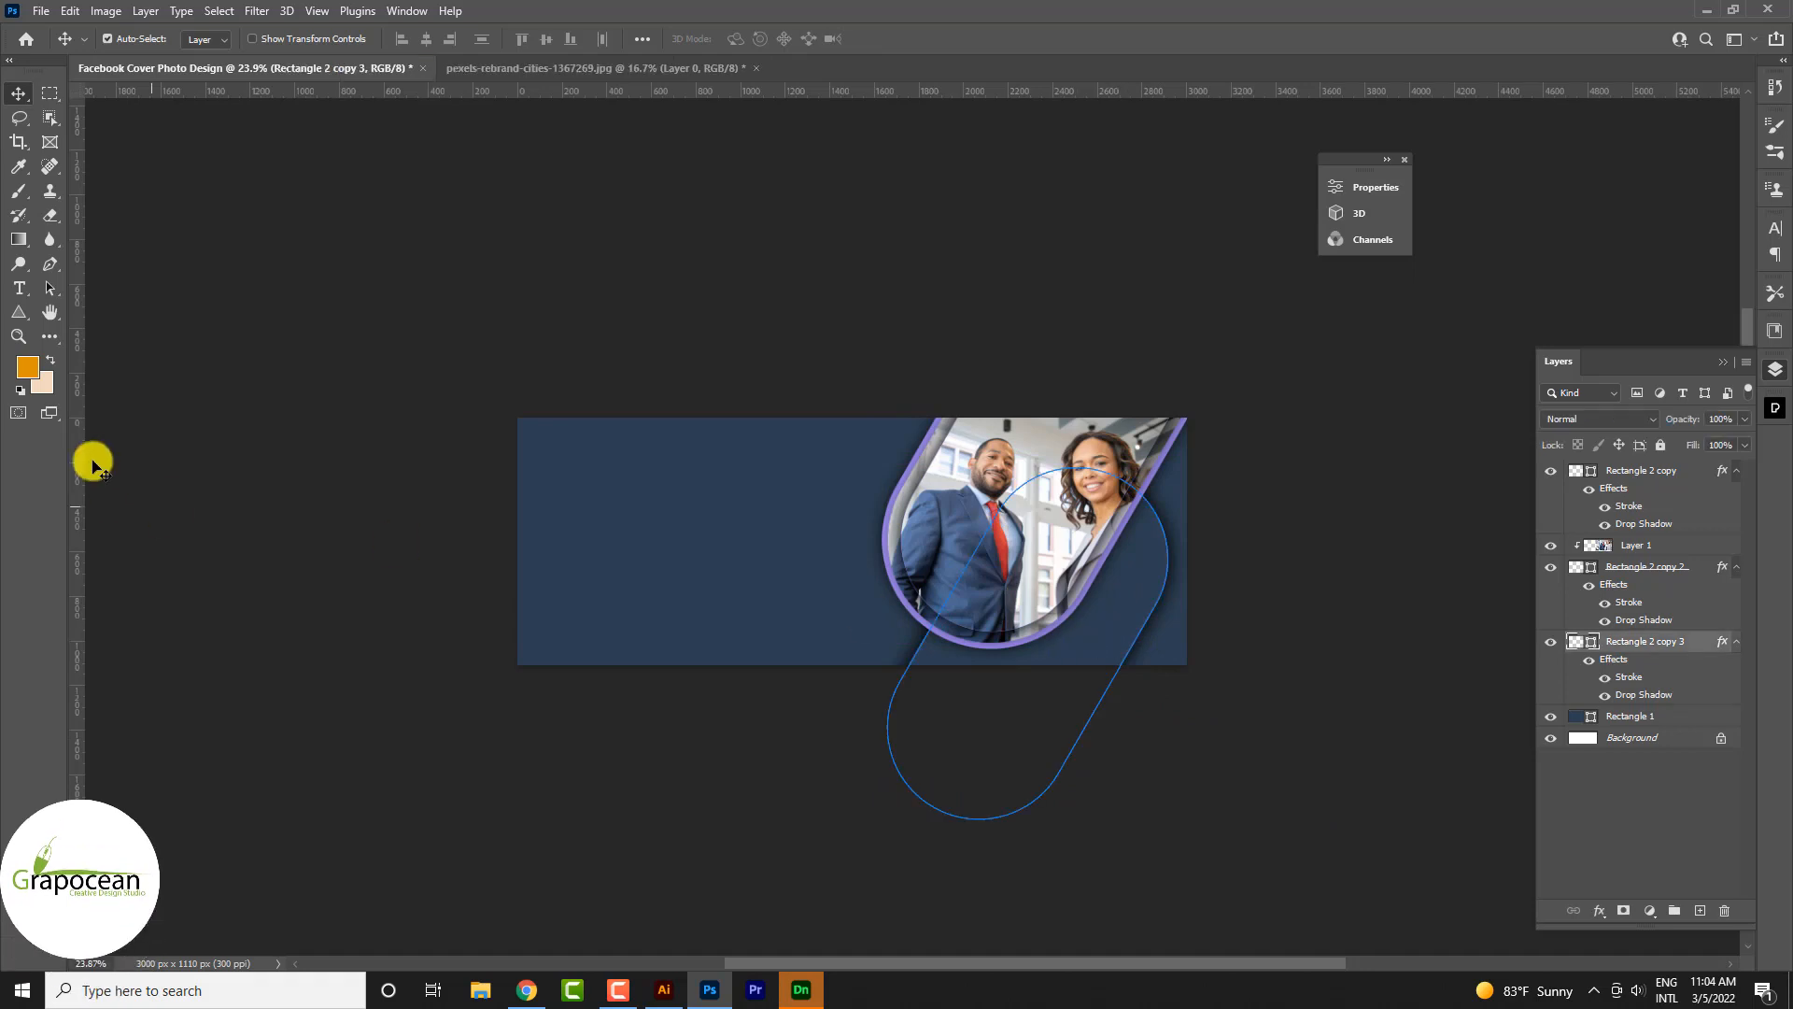
pyautogui.click(18, 312)
pyautogui.click(207, 39)
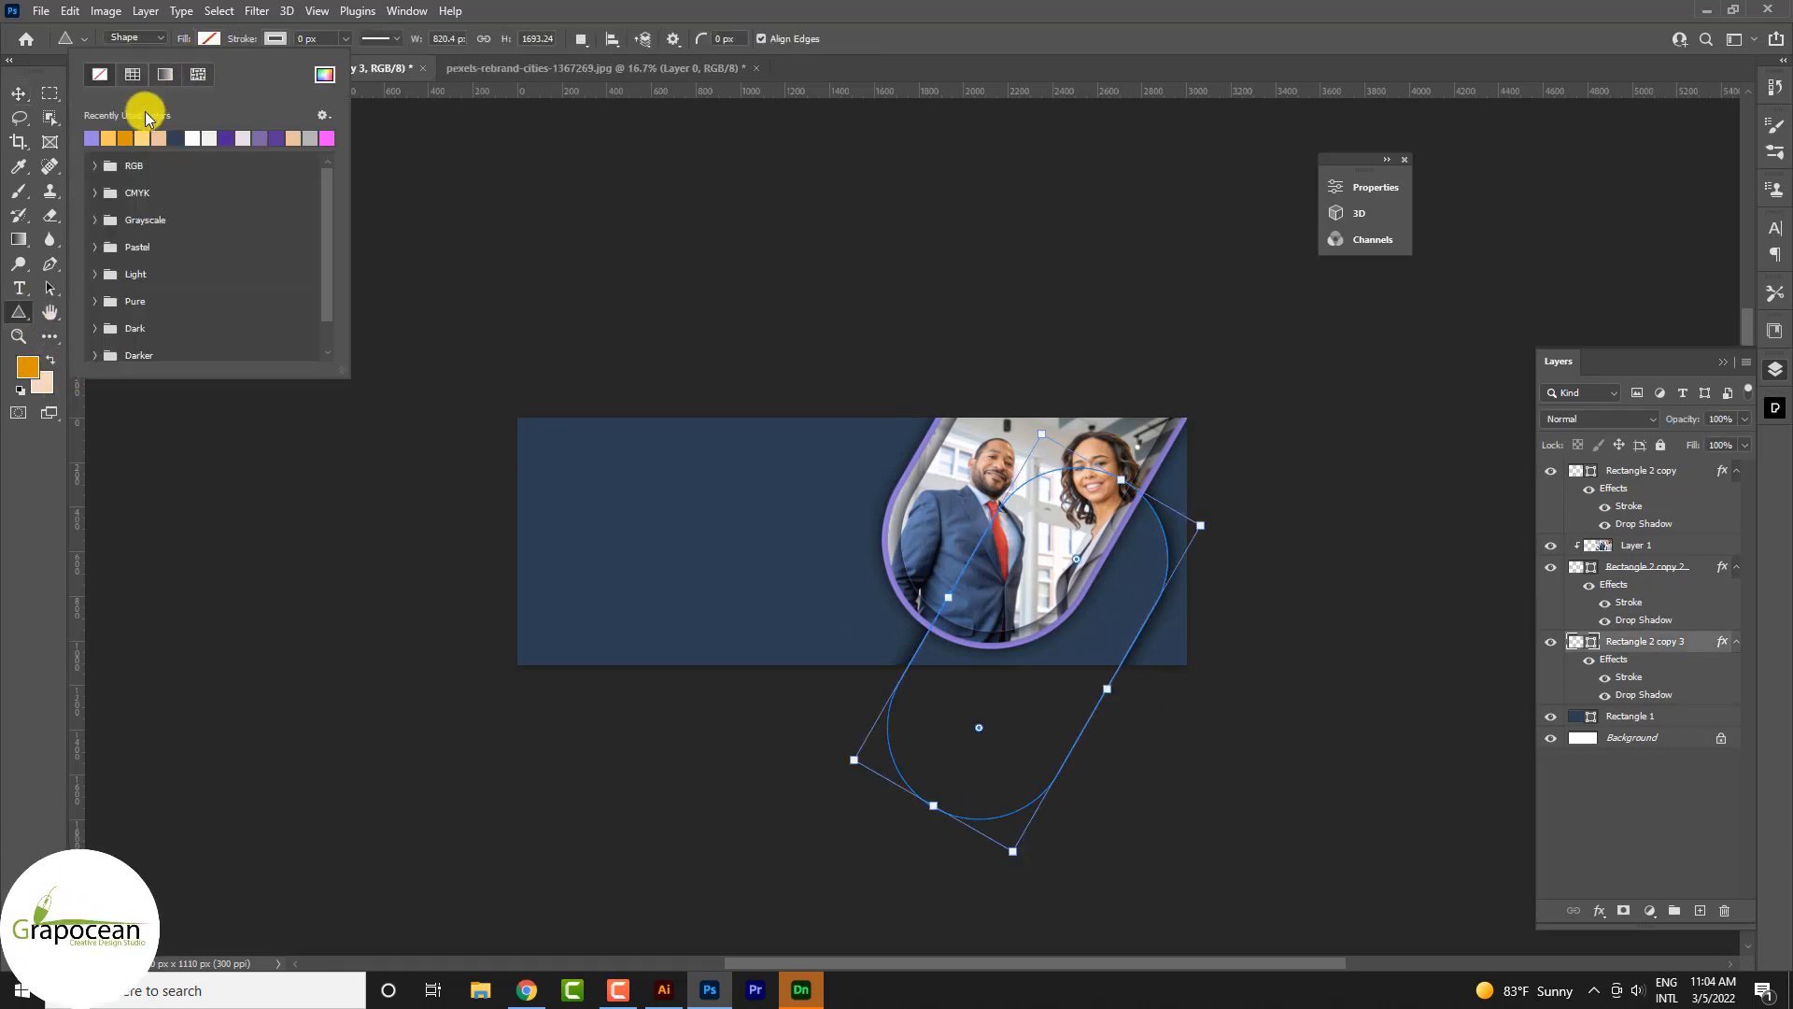
pyautogui.click(100, 137)
pyautogui.click(171, 564)
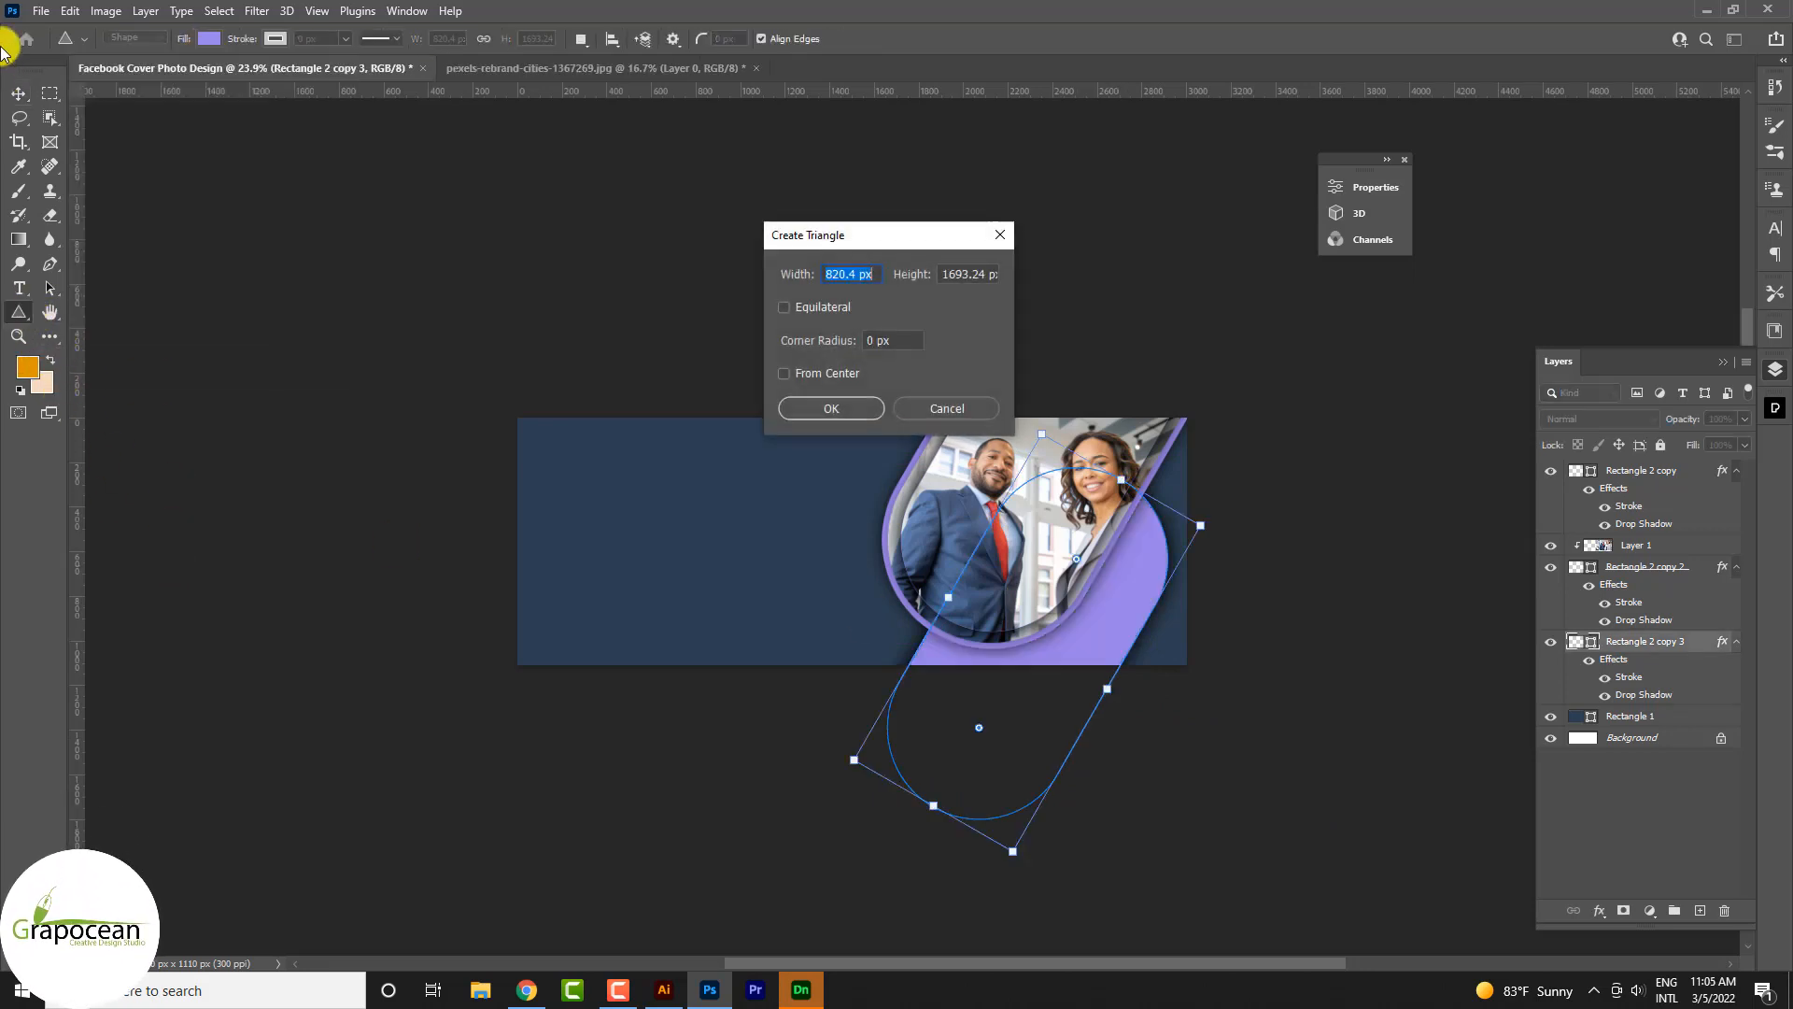
pyautogui.click(999, 235)
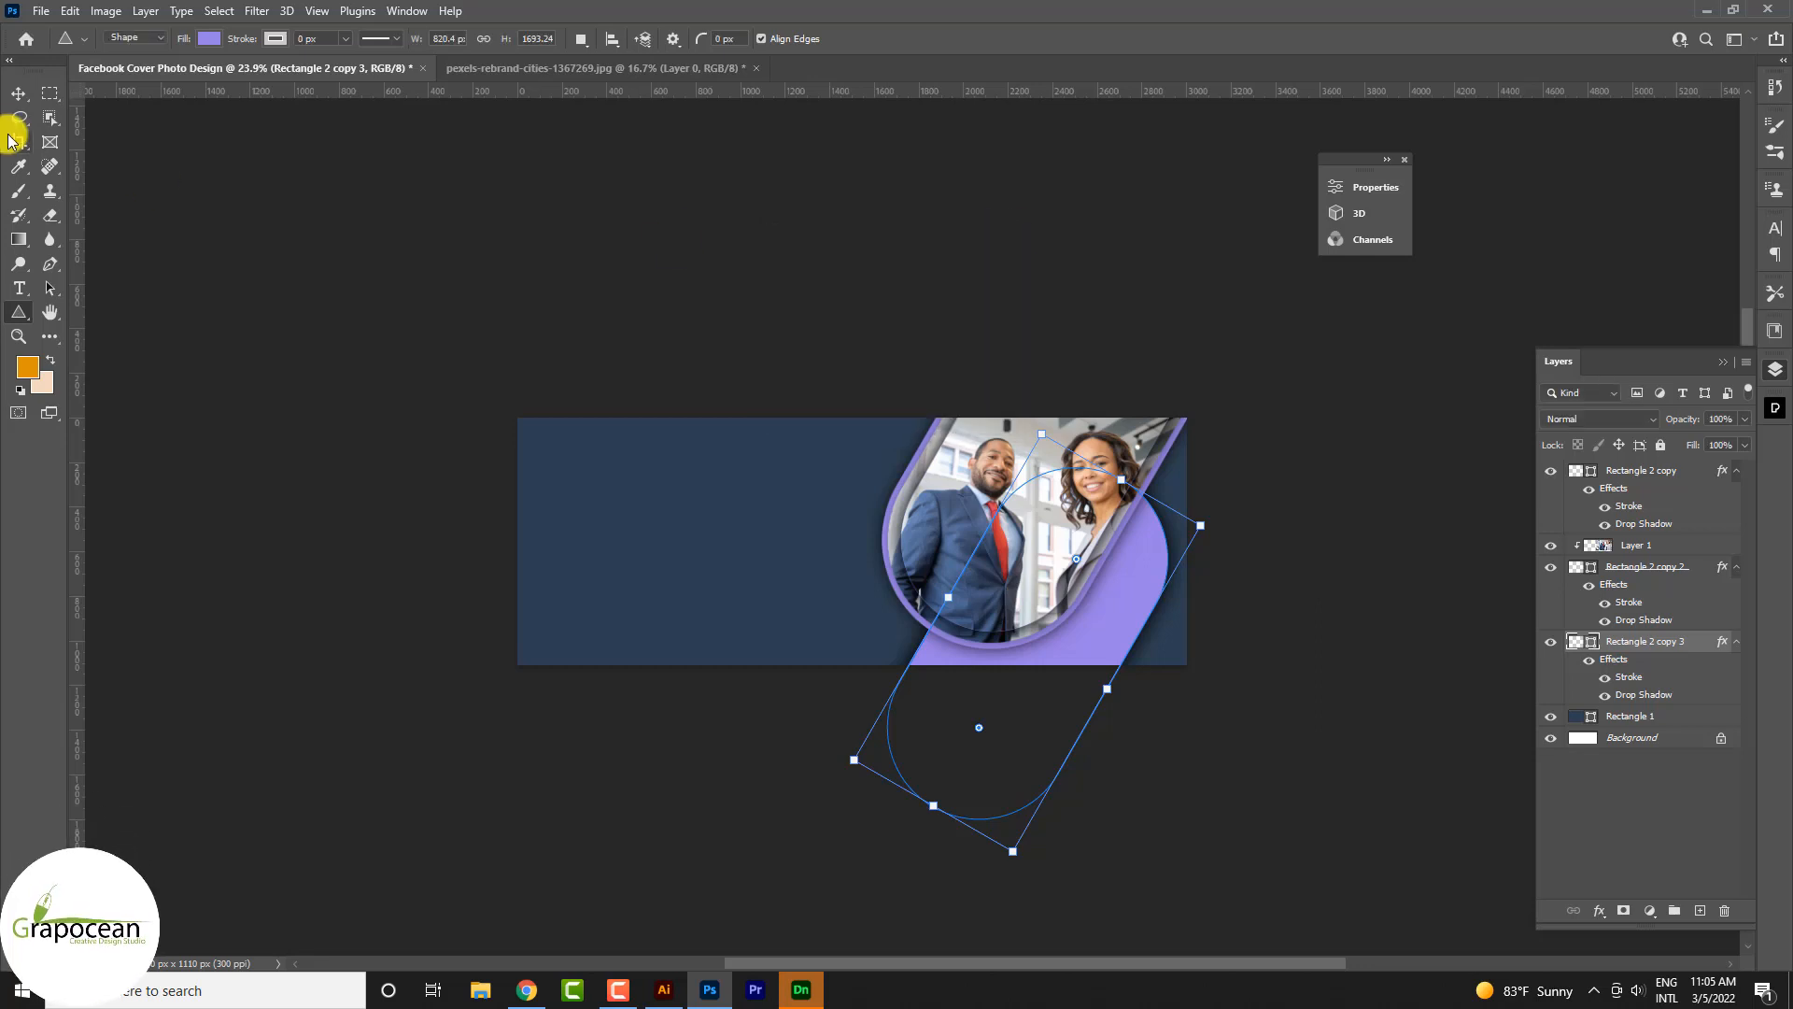
pyautogui.click(19, 93)
pyautogui.click(317, 485)
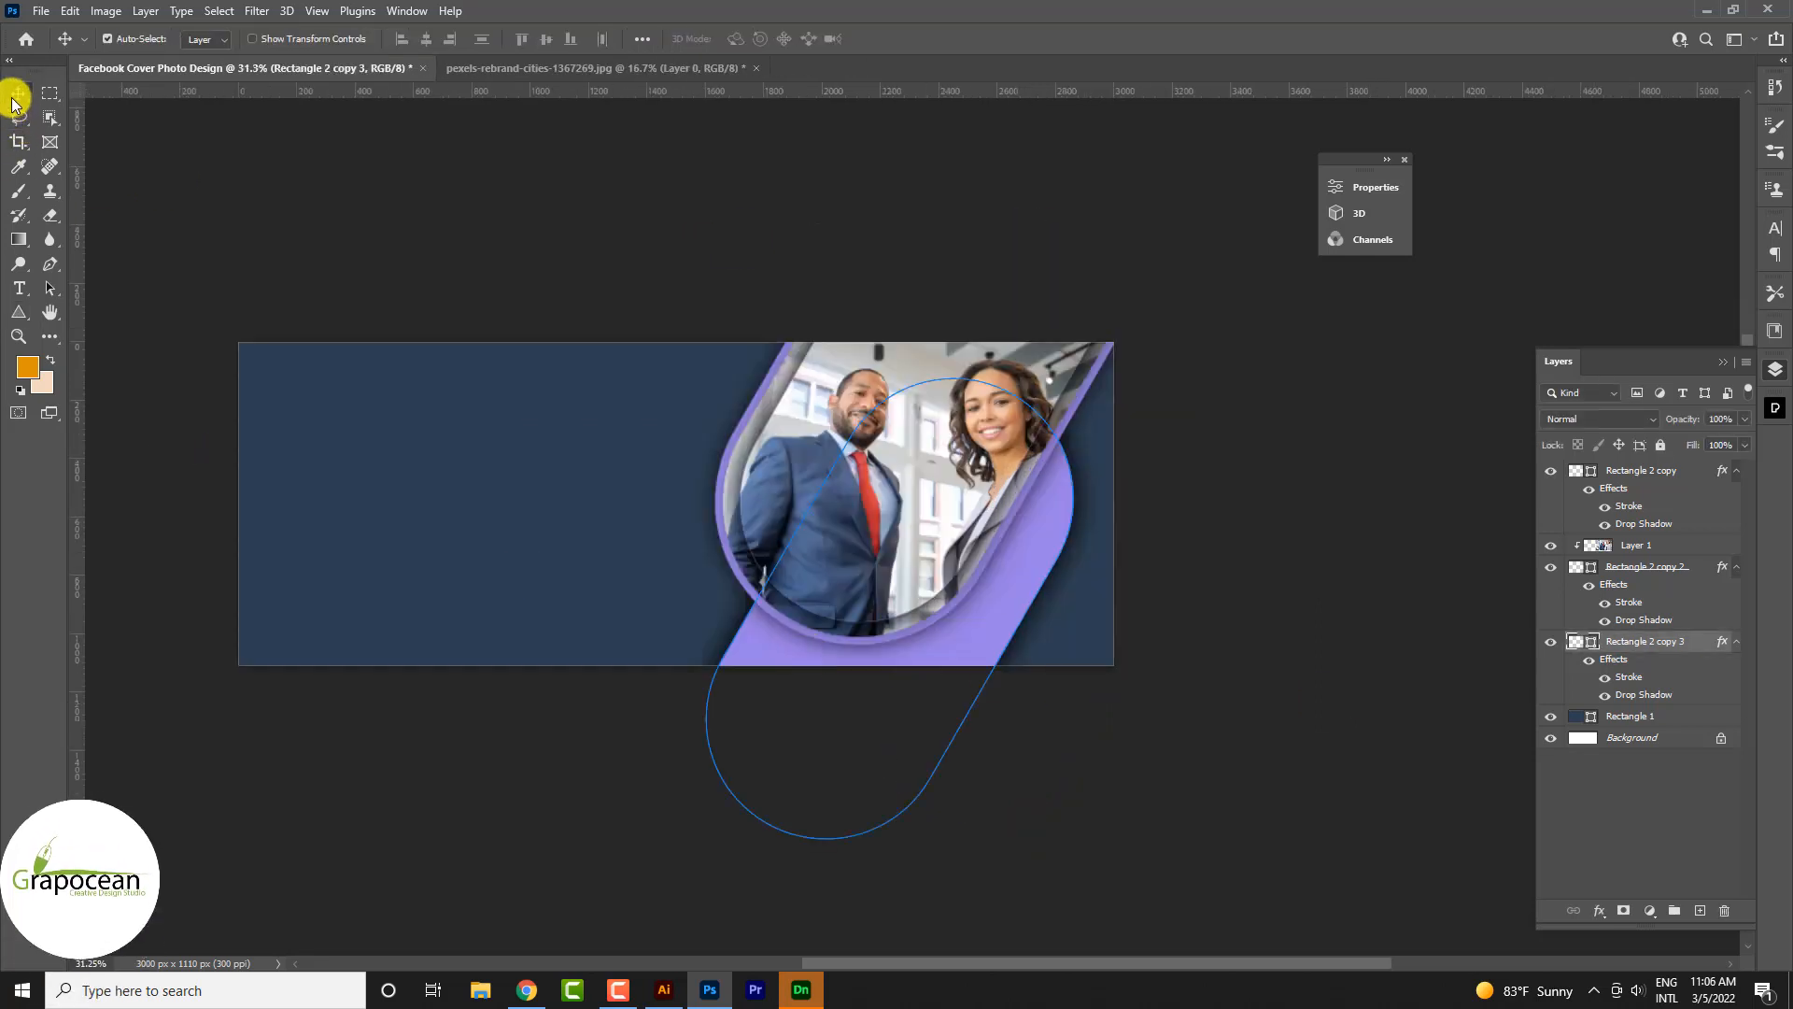
pyautogui.click(320, 760)
# - Draw a tall rectangle about 251 × 1676 px on the navy area and round its corners fully to 125 px
pyautogui.rightClick(12, 311)
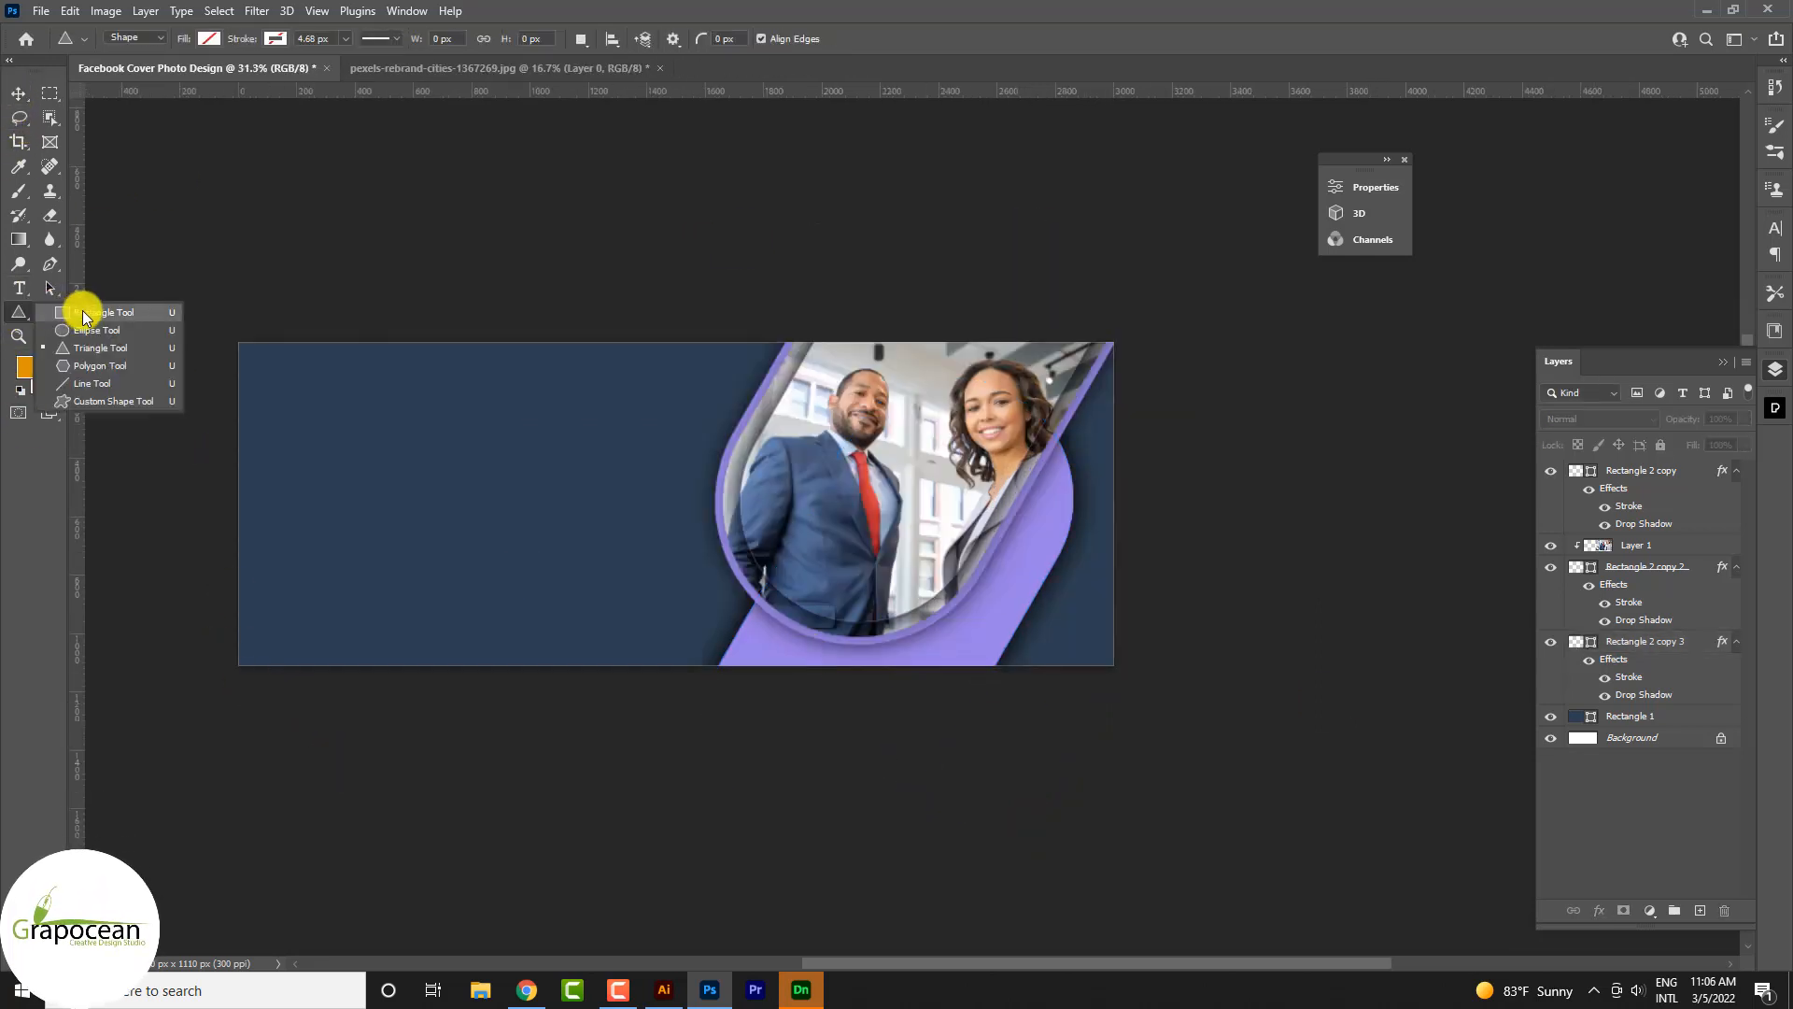
pyautogui.click(83, 310)
pyautogui.moveTo(501, 420); pyautogui.dragTo(574, 908)
pyautogui.moveTo(520, 433); pyautogui.dragTo(537, 456)
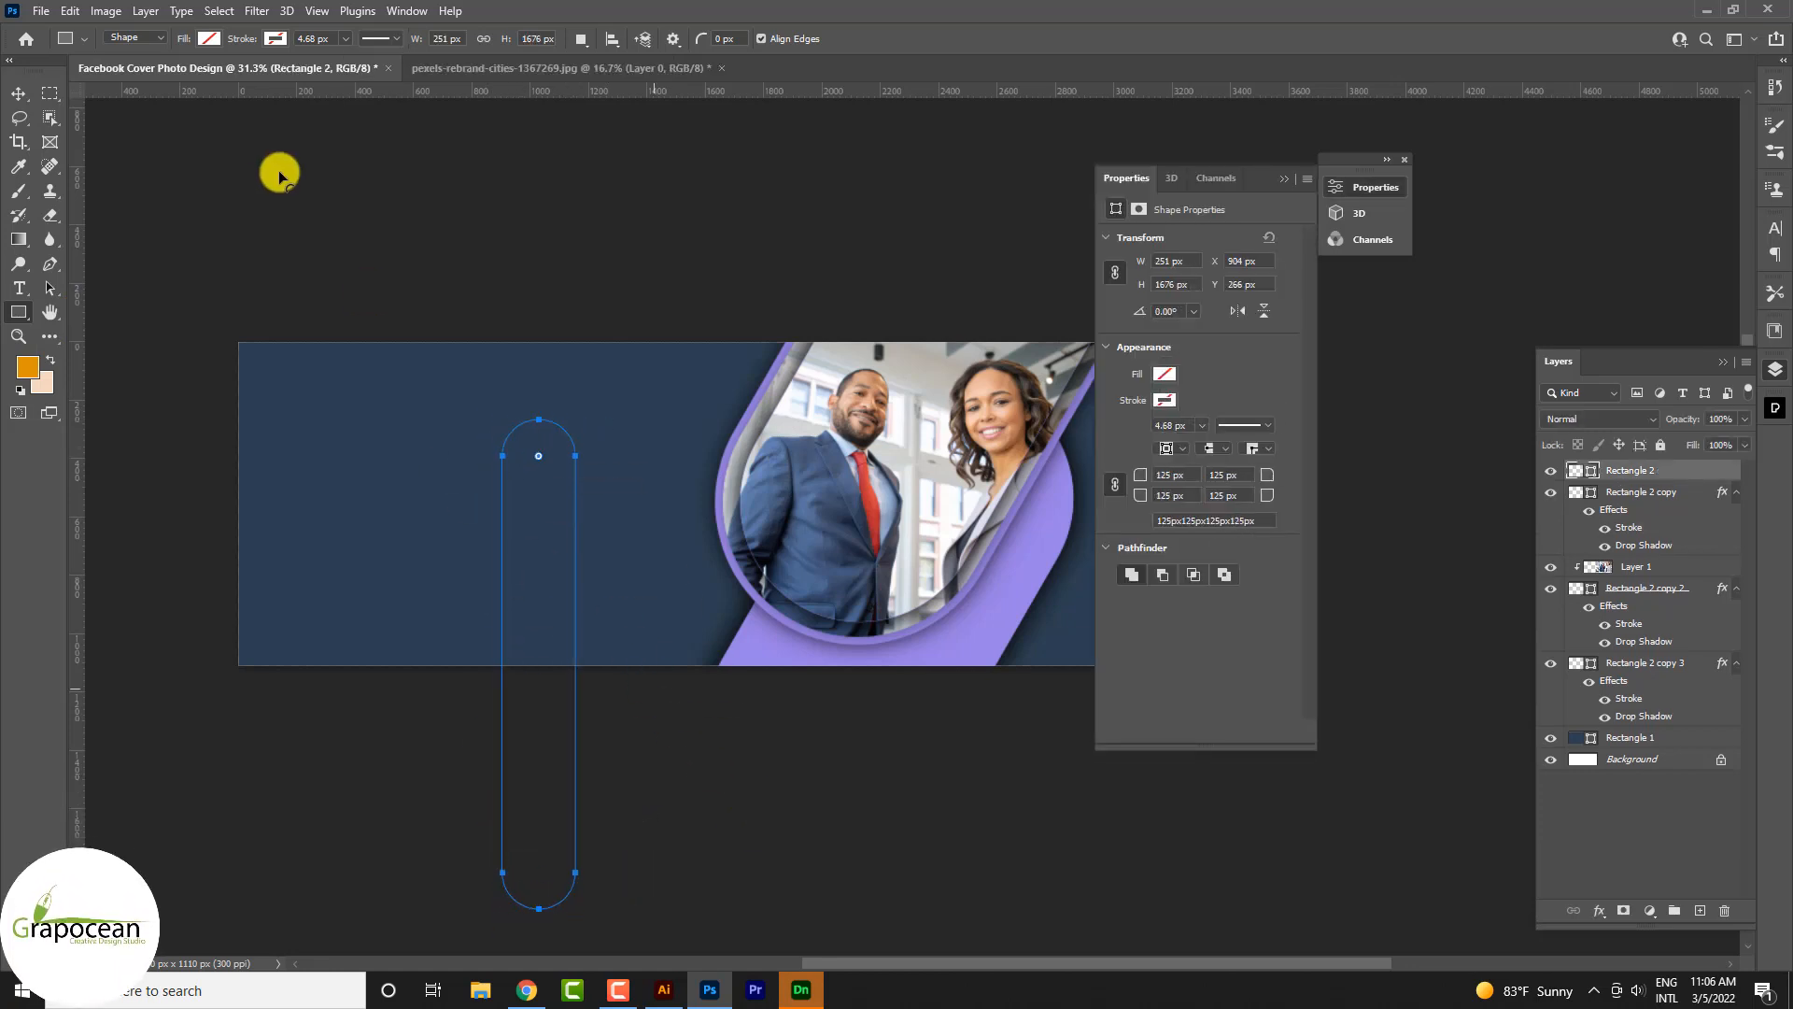
# - Fill the tall rounded bar with yellow-orange
pyautogui.click(211, 39)
pyautogui.click(88, 132)
pyautogui.click(18, 95)
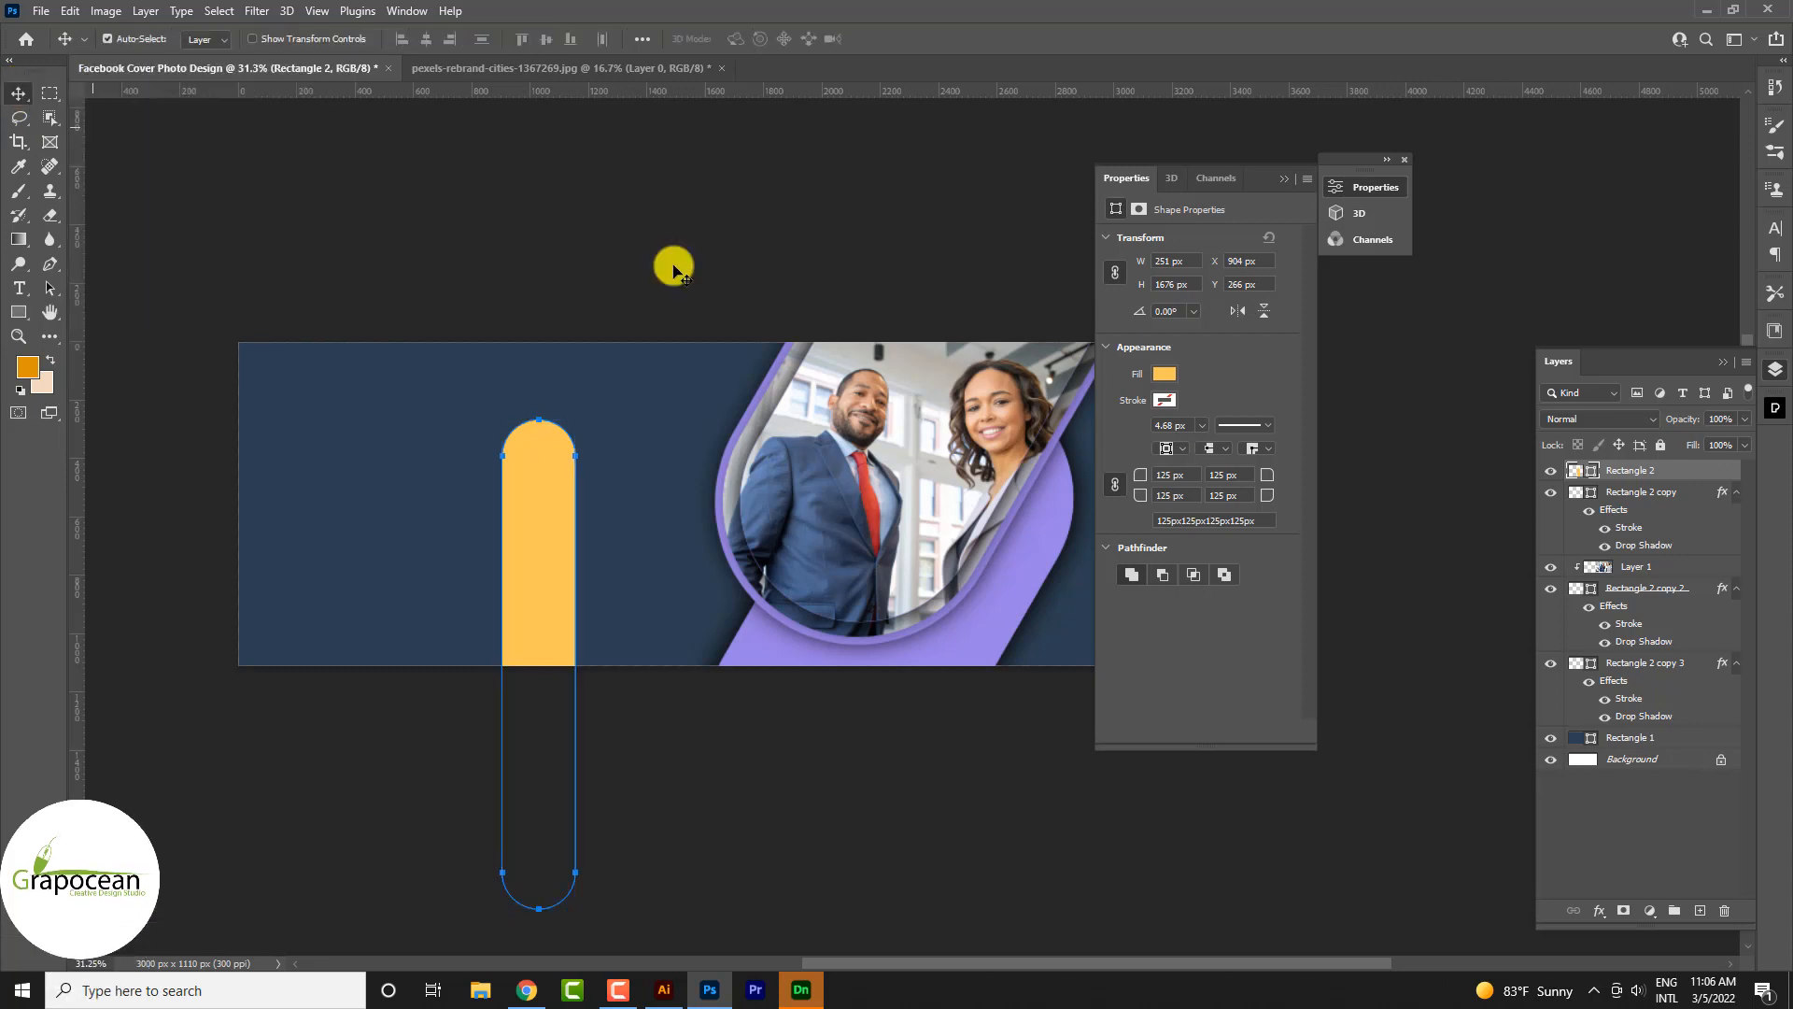
pyautogui.click(1335, 187)
# - Copy the photo frame's Stroke and Drop Shadow effects onto the yellow bar and move the bar to the canvas's right edge
pyautogui.moveTo(1723, 492); pyautogui.dragTo(1721, 471)
pyautogui.moveTo(694, 564); pyautogui.dragTo(1158, 562)
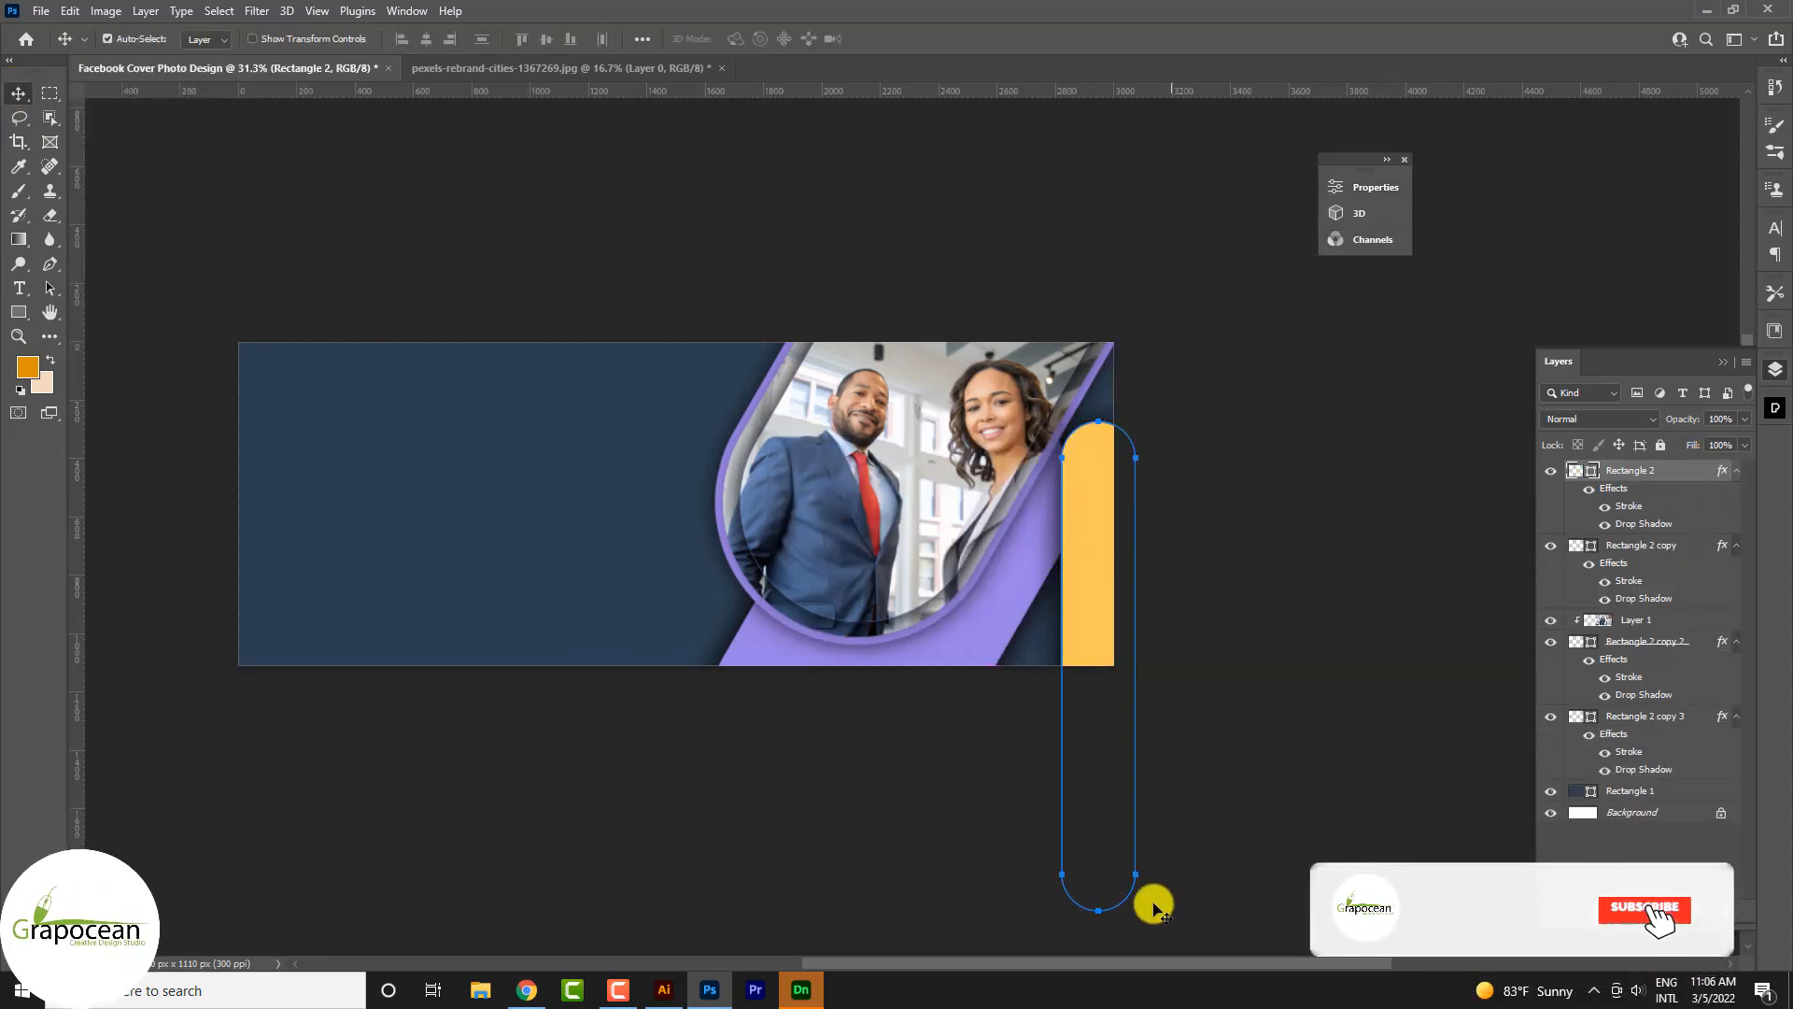
pyautogui.click(370, 448)
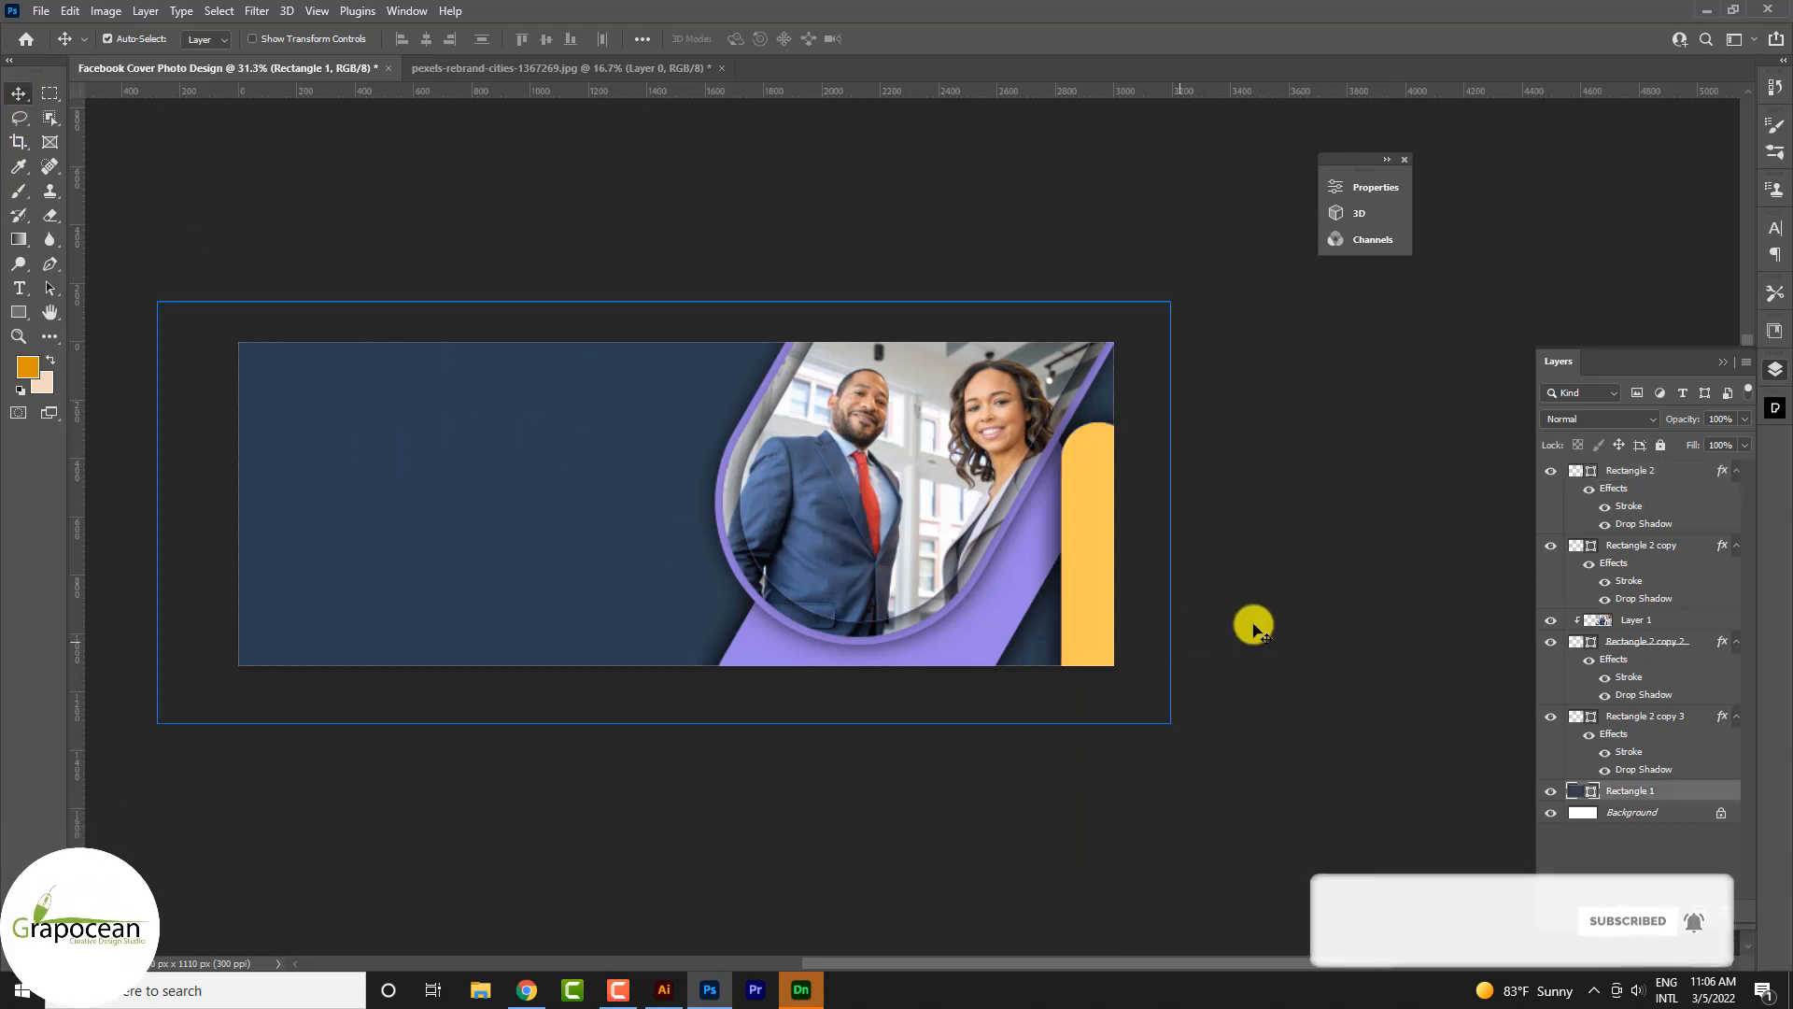
pyautogui.click(1249, 623)
# - Rotate the yellow bar clockwise by about 28.9° so it runs parallel to the photo frame's slanted side
pyautogui.click(1104, 571)
pyautogui.hotkey('ctrl', 't')
pyautogui.moveTo(1125, 929); pyautogui.dragTo(1022, 719)
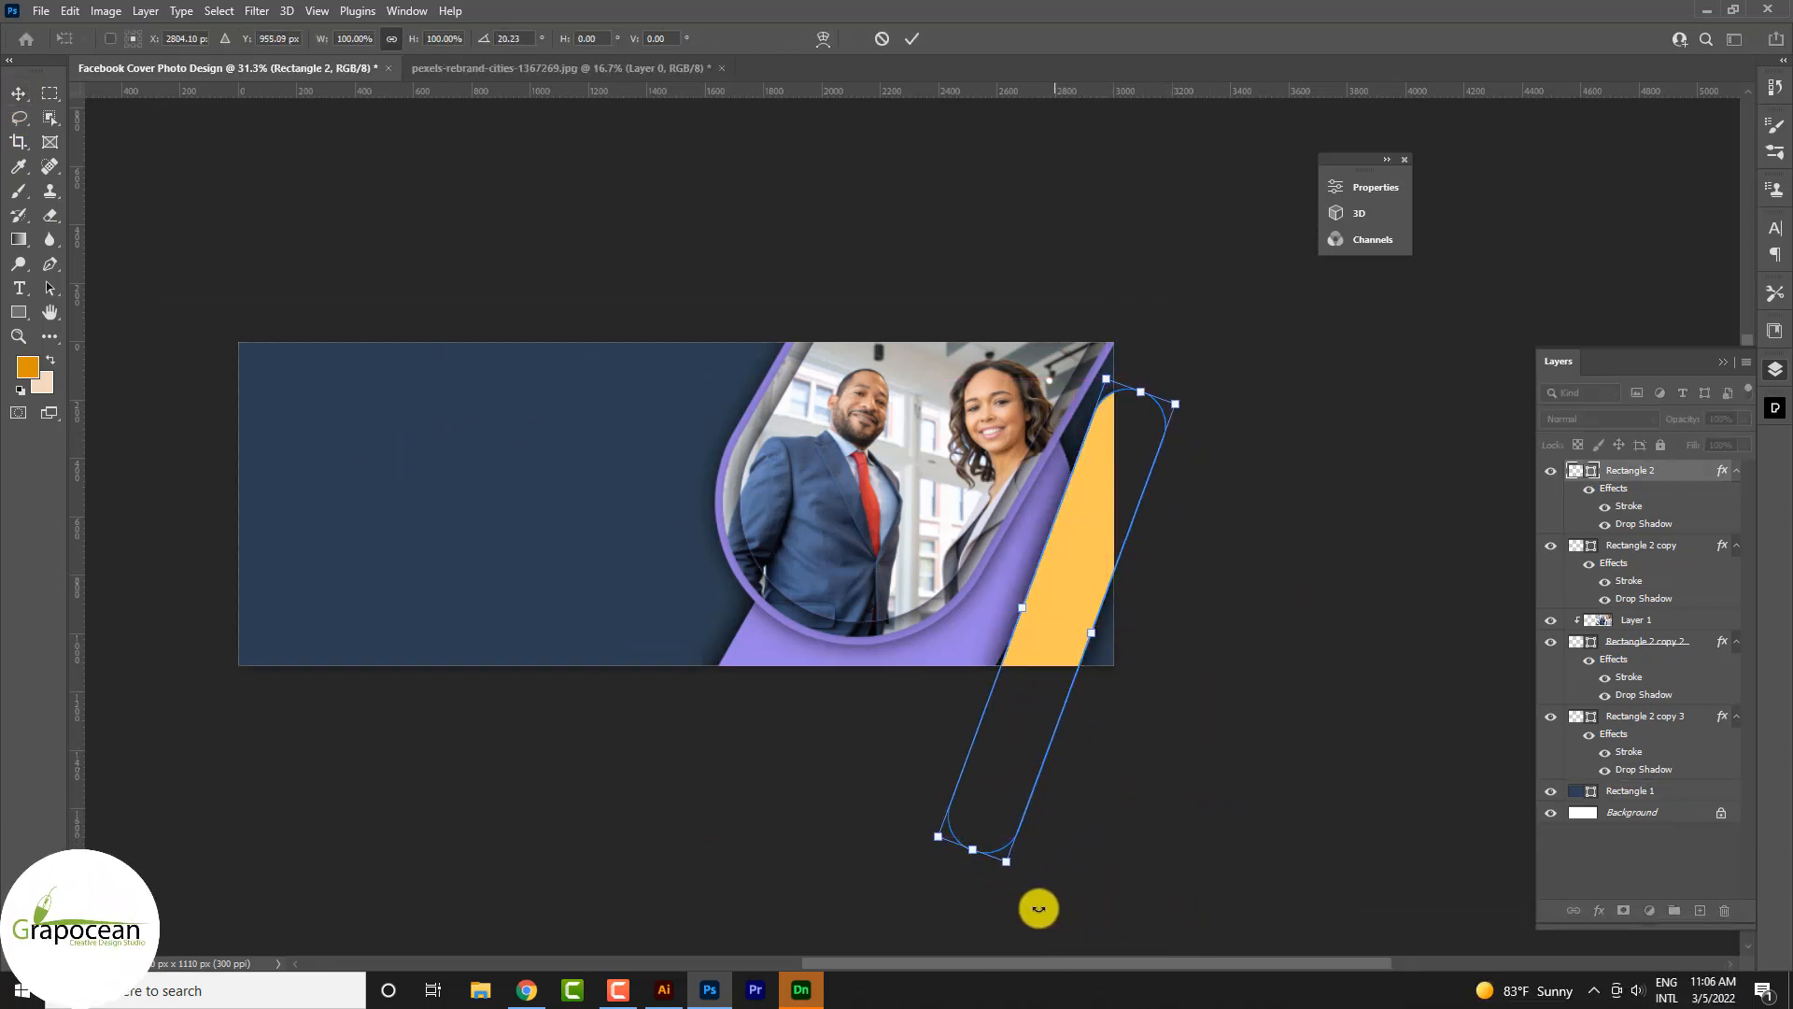
pyautogui.moveTo(1038, 908); pyautogui.dragTo(997, 900)
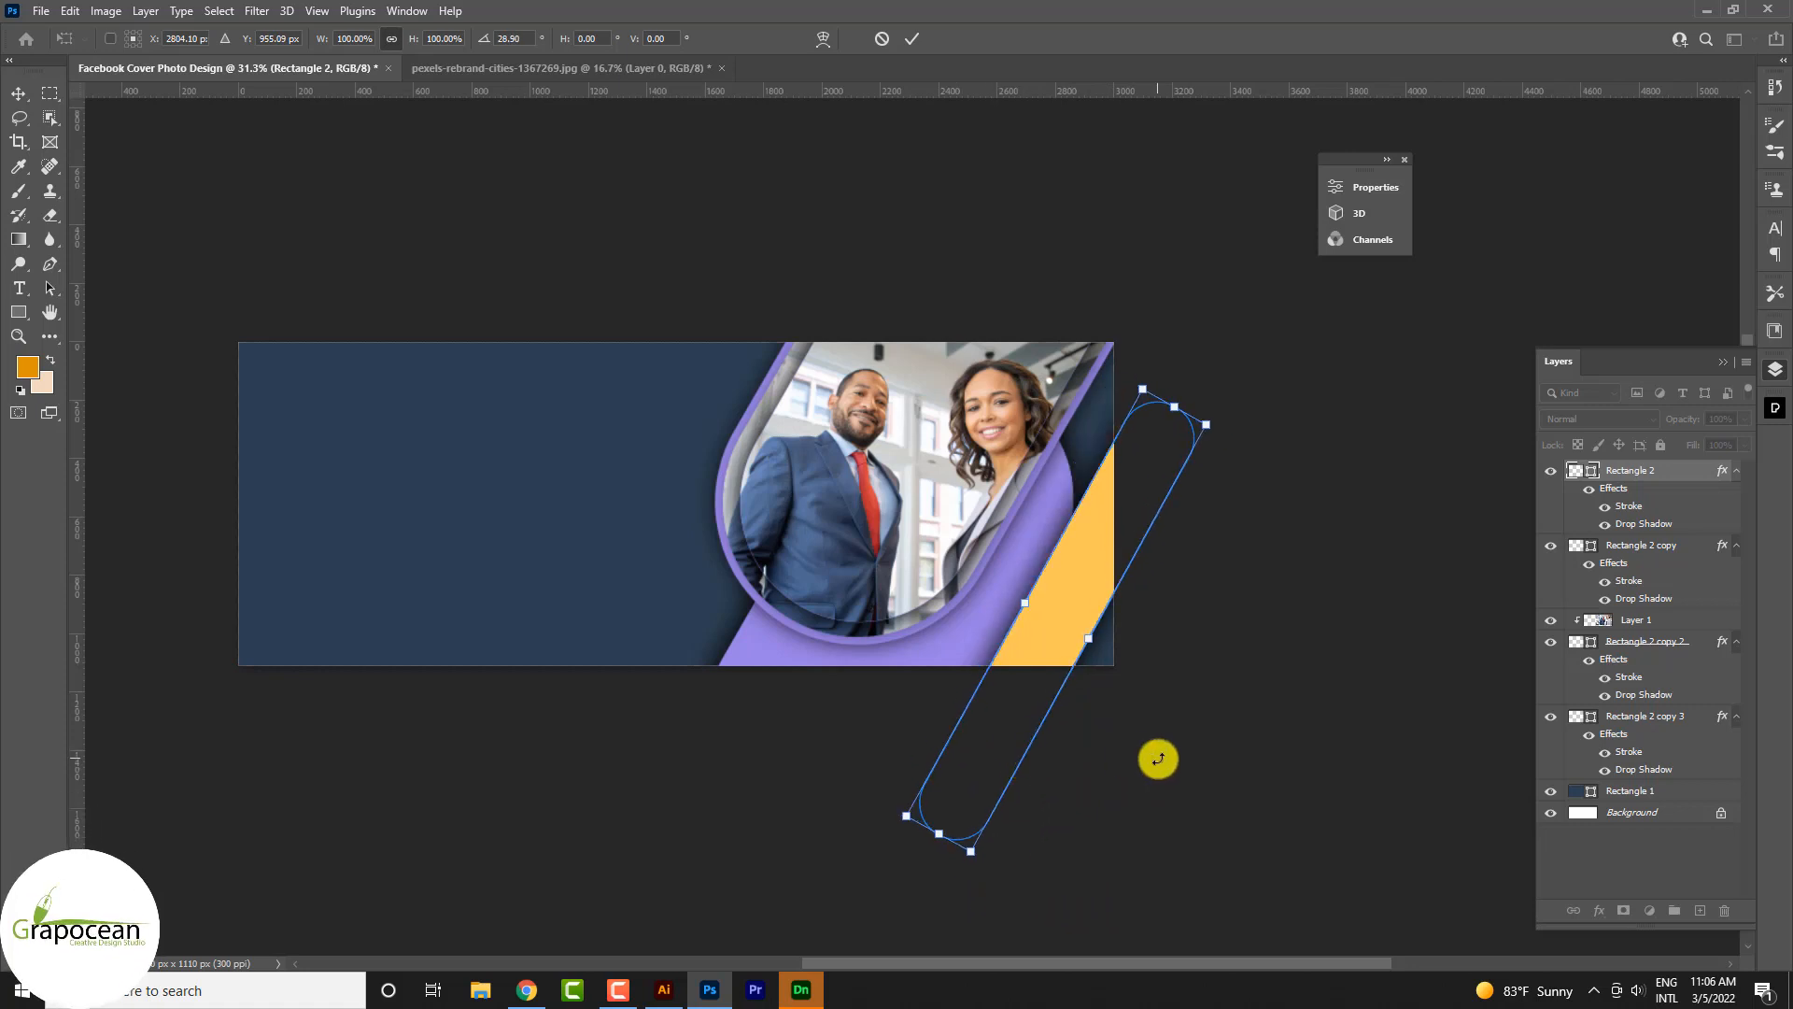
pyautogui.click(910, 39)
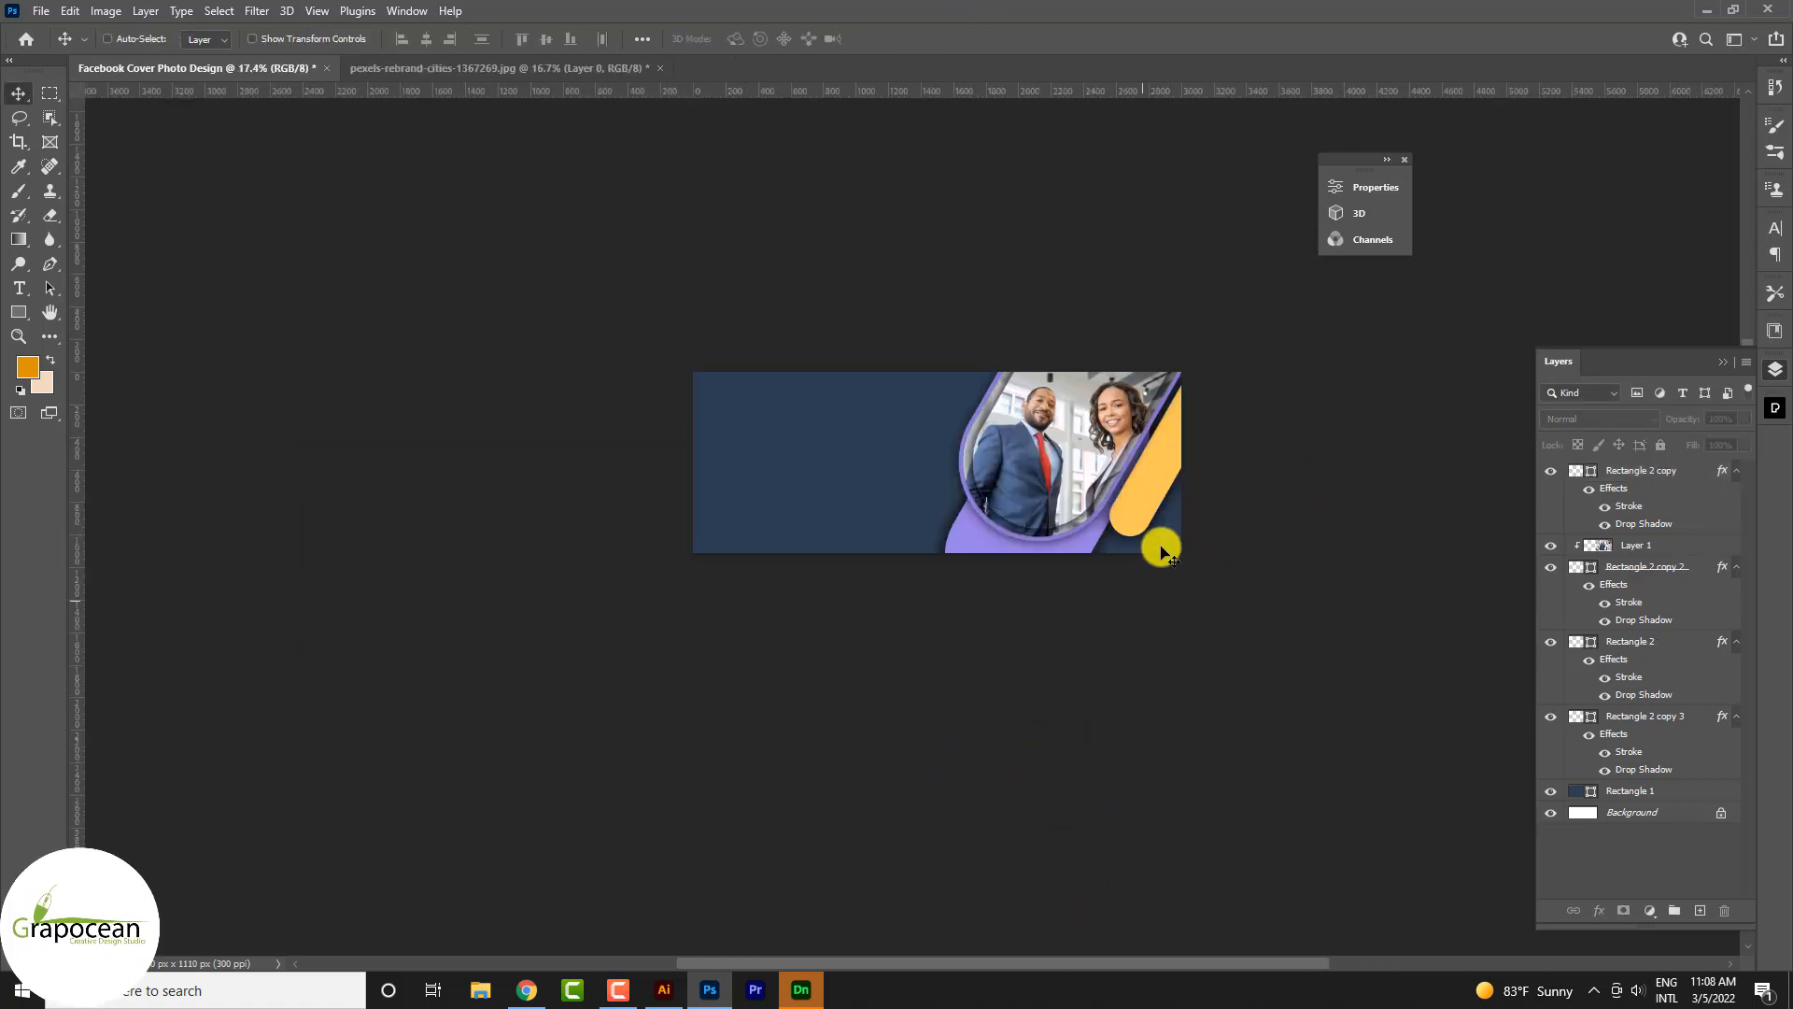
# - Scale the yellow bar down to about 53% and move it up beside the frame at the canvas's upper-right corner
pyautogui.click(1149, 493)
pyautogui.hotkey('ctrl', 't')
pyautogui.moveTo(1294, 544); pyautogui.dragTo(1209, 513)
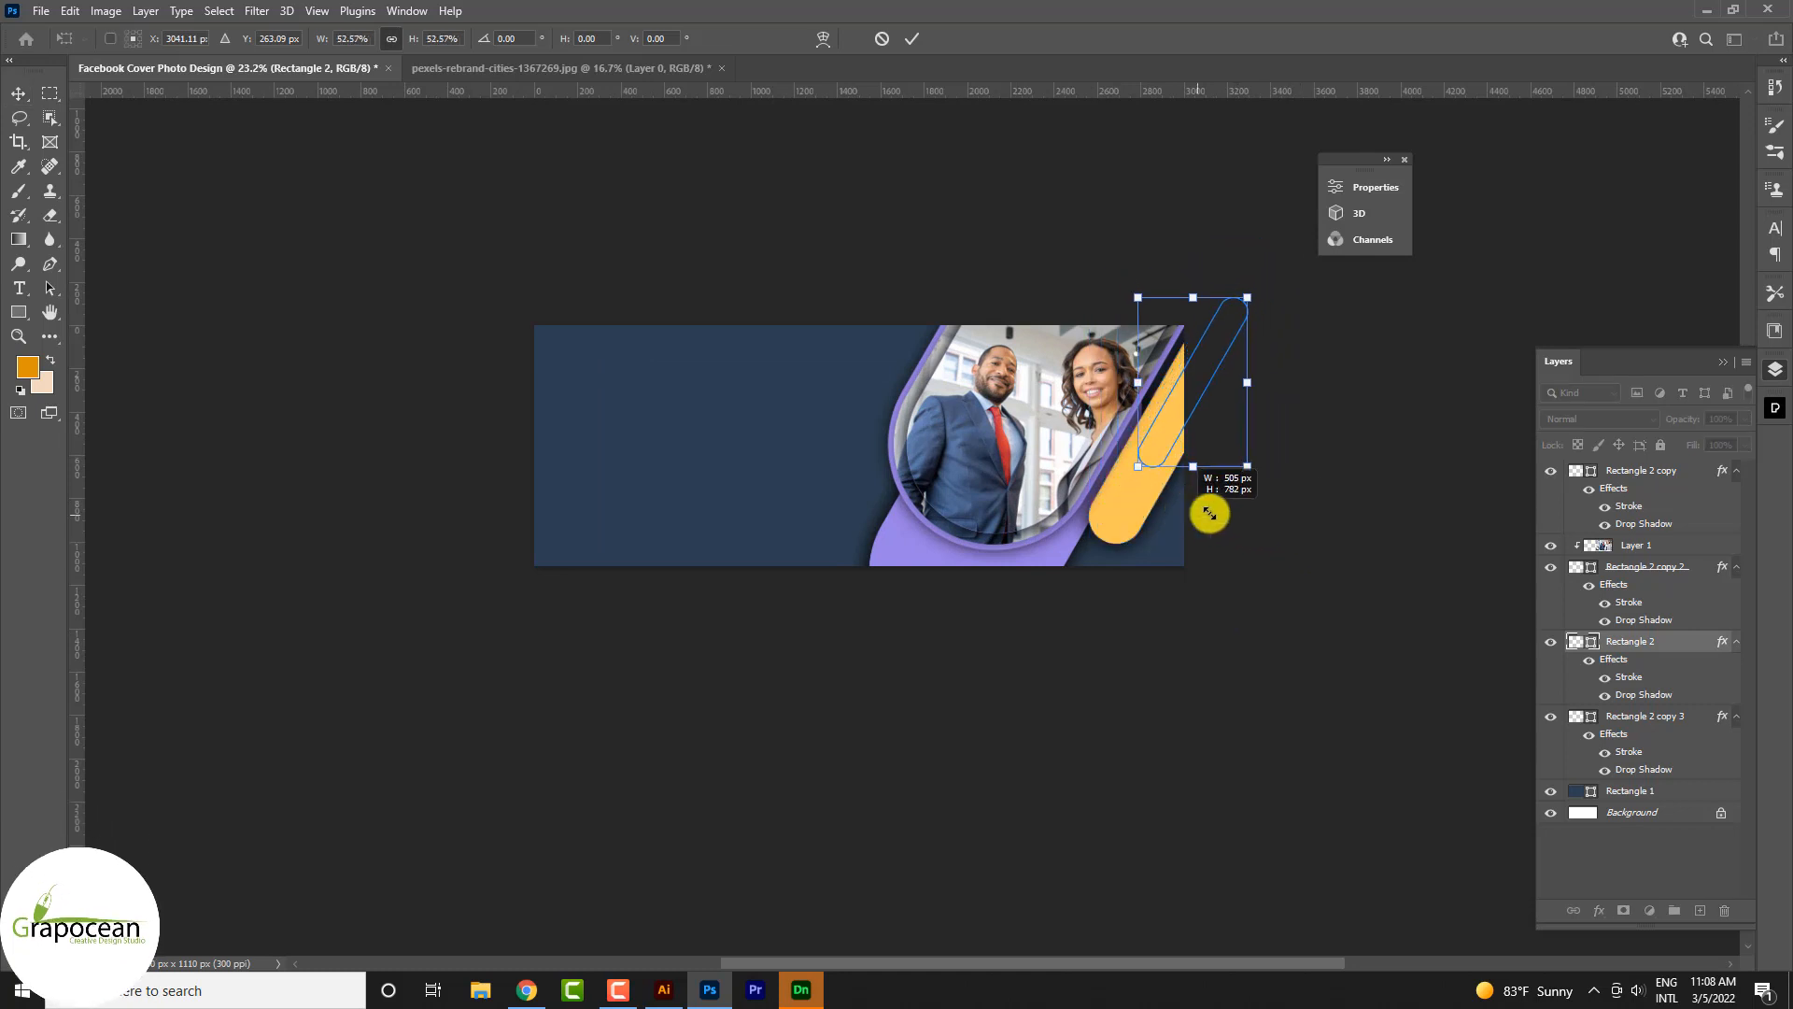
pyautogui.click(915, 39)
pyautogui.moveTo(1161, 440); pyautogui.dragTo(1185, 394)
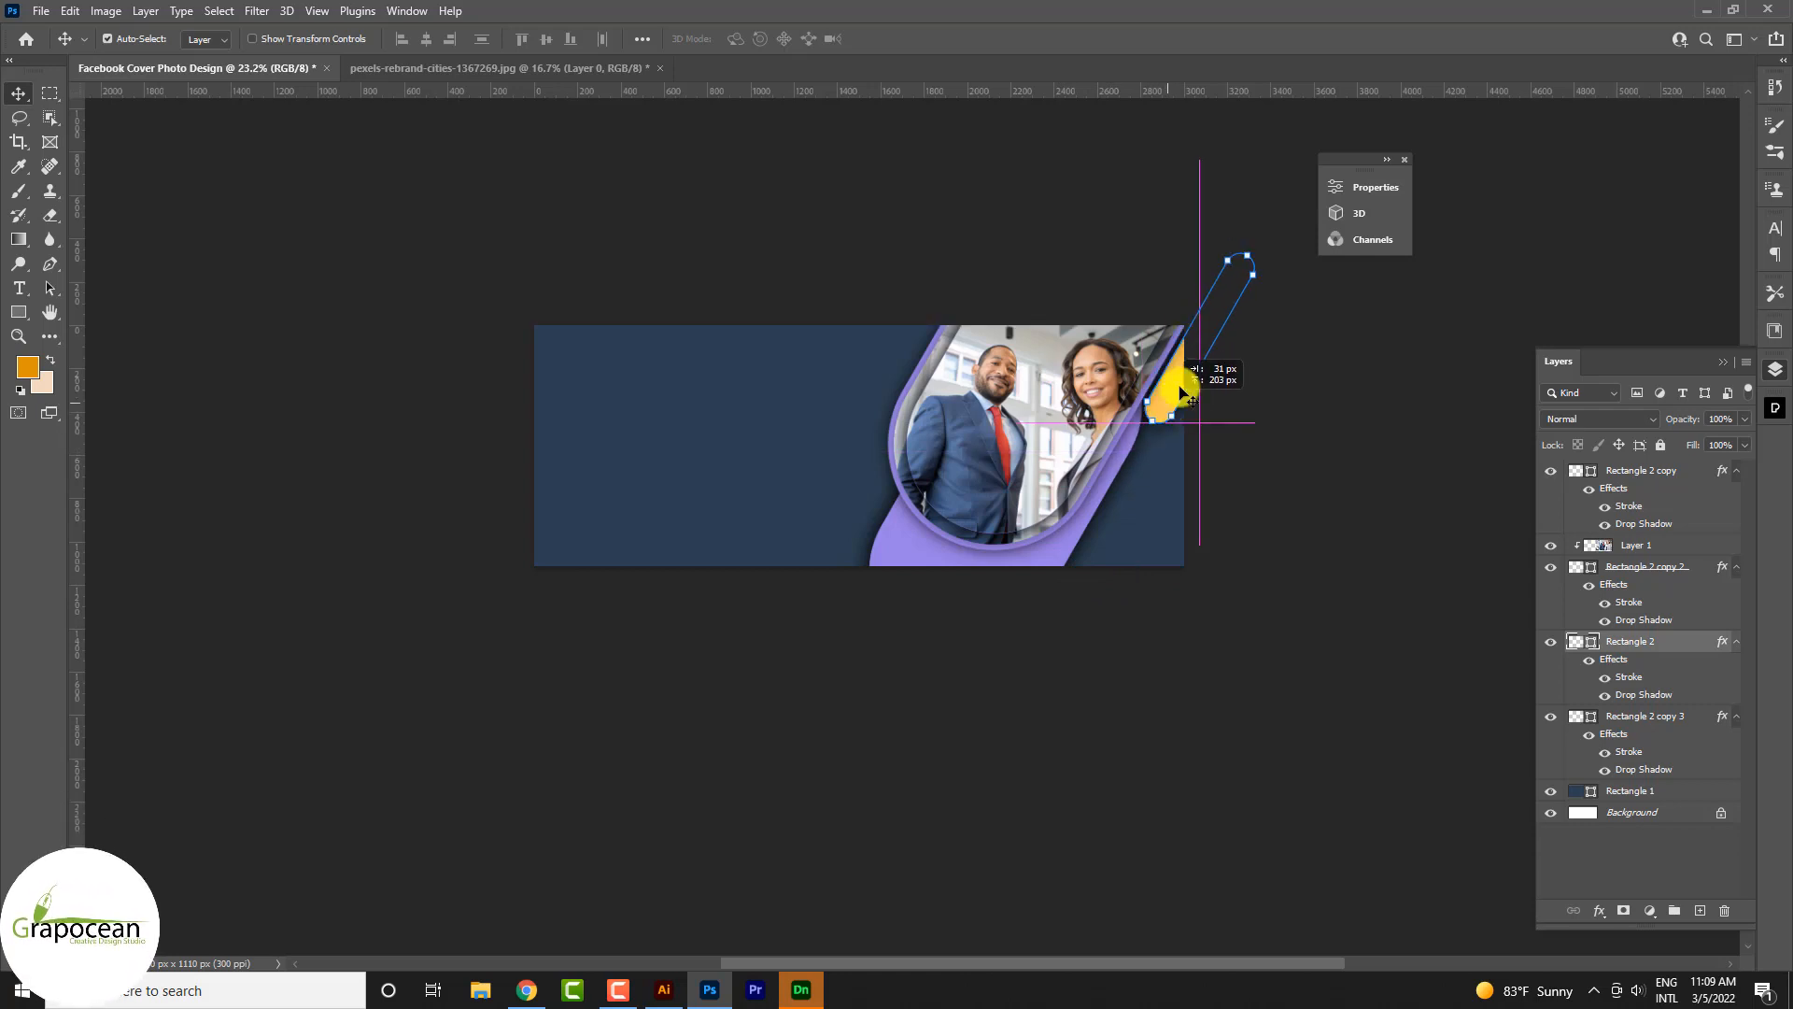
pyautogui.click(724, 254)
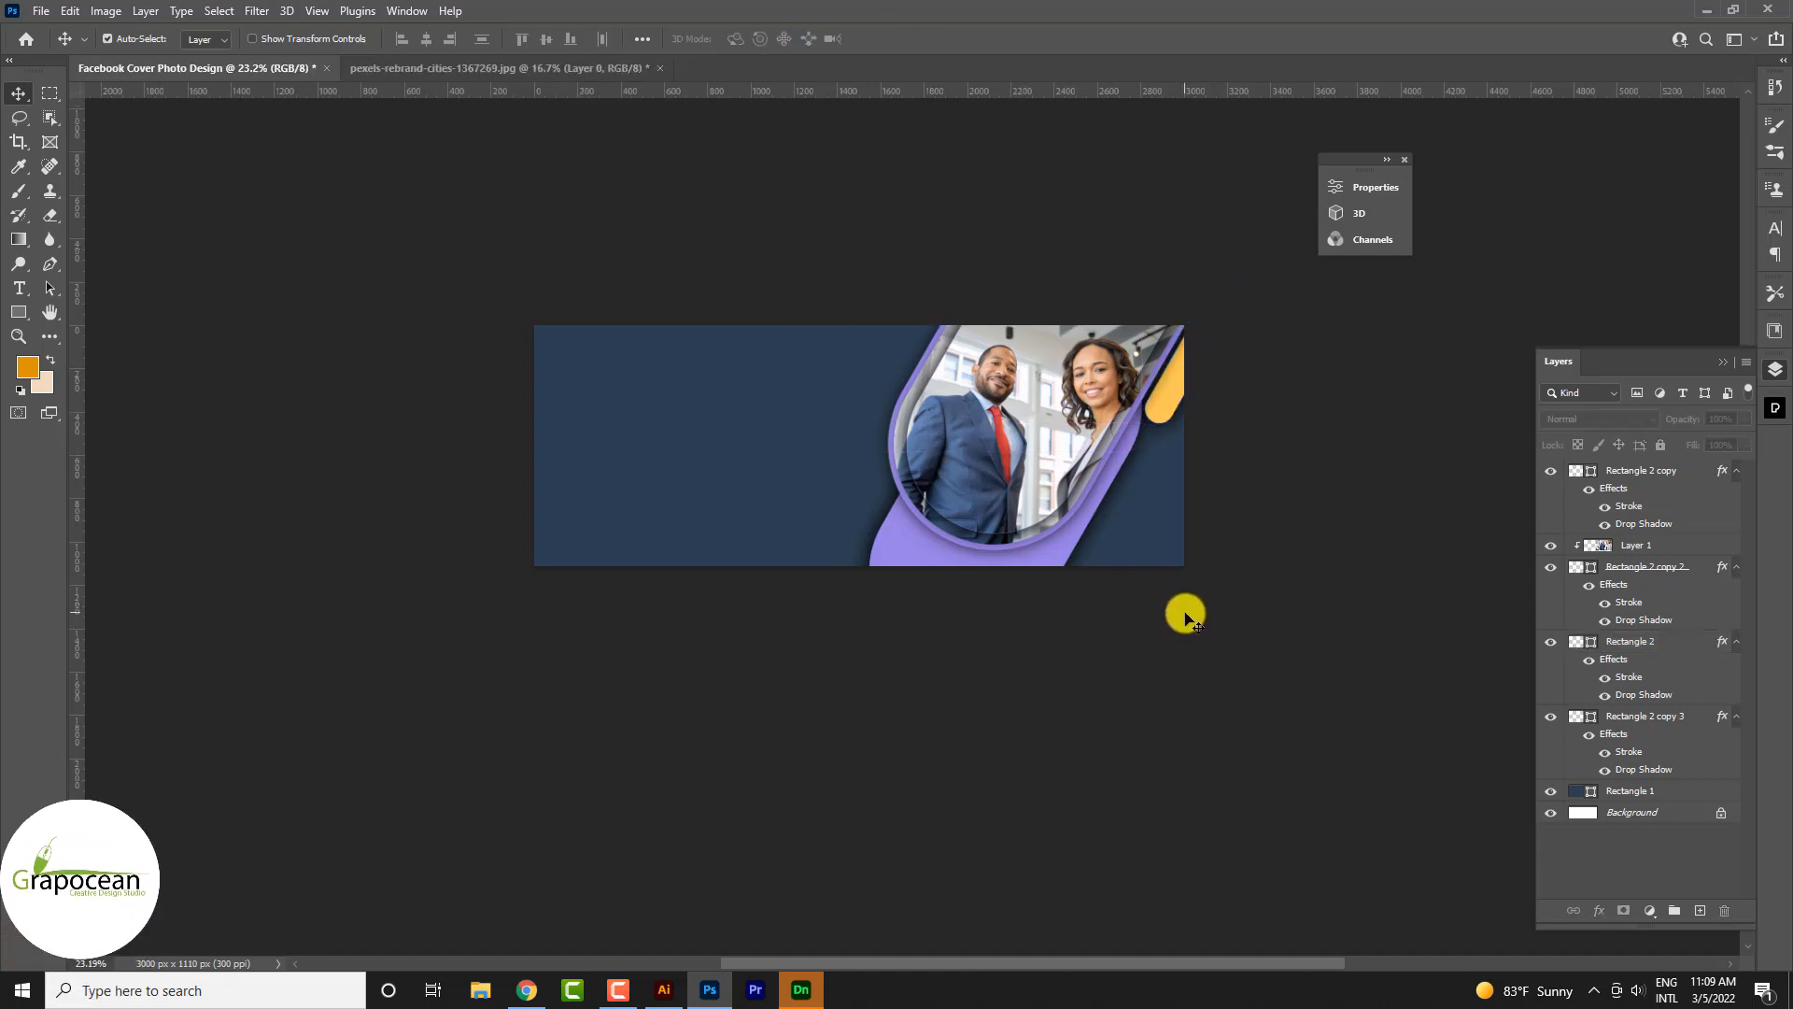
# - Duplicate the small yellow bar and place the copy below it along the frame's slant, running off the canvas's lower edge
pyautogui.moveTo(1174, 409); pyautogui.dragTo(1078, 603)
pyautogui.scroll(2, 1139, 500)
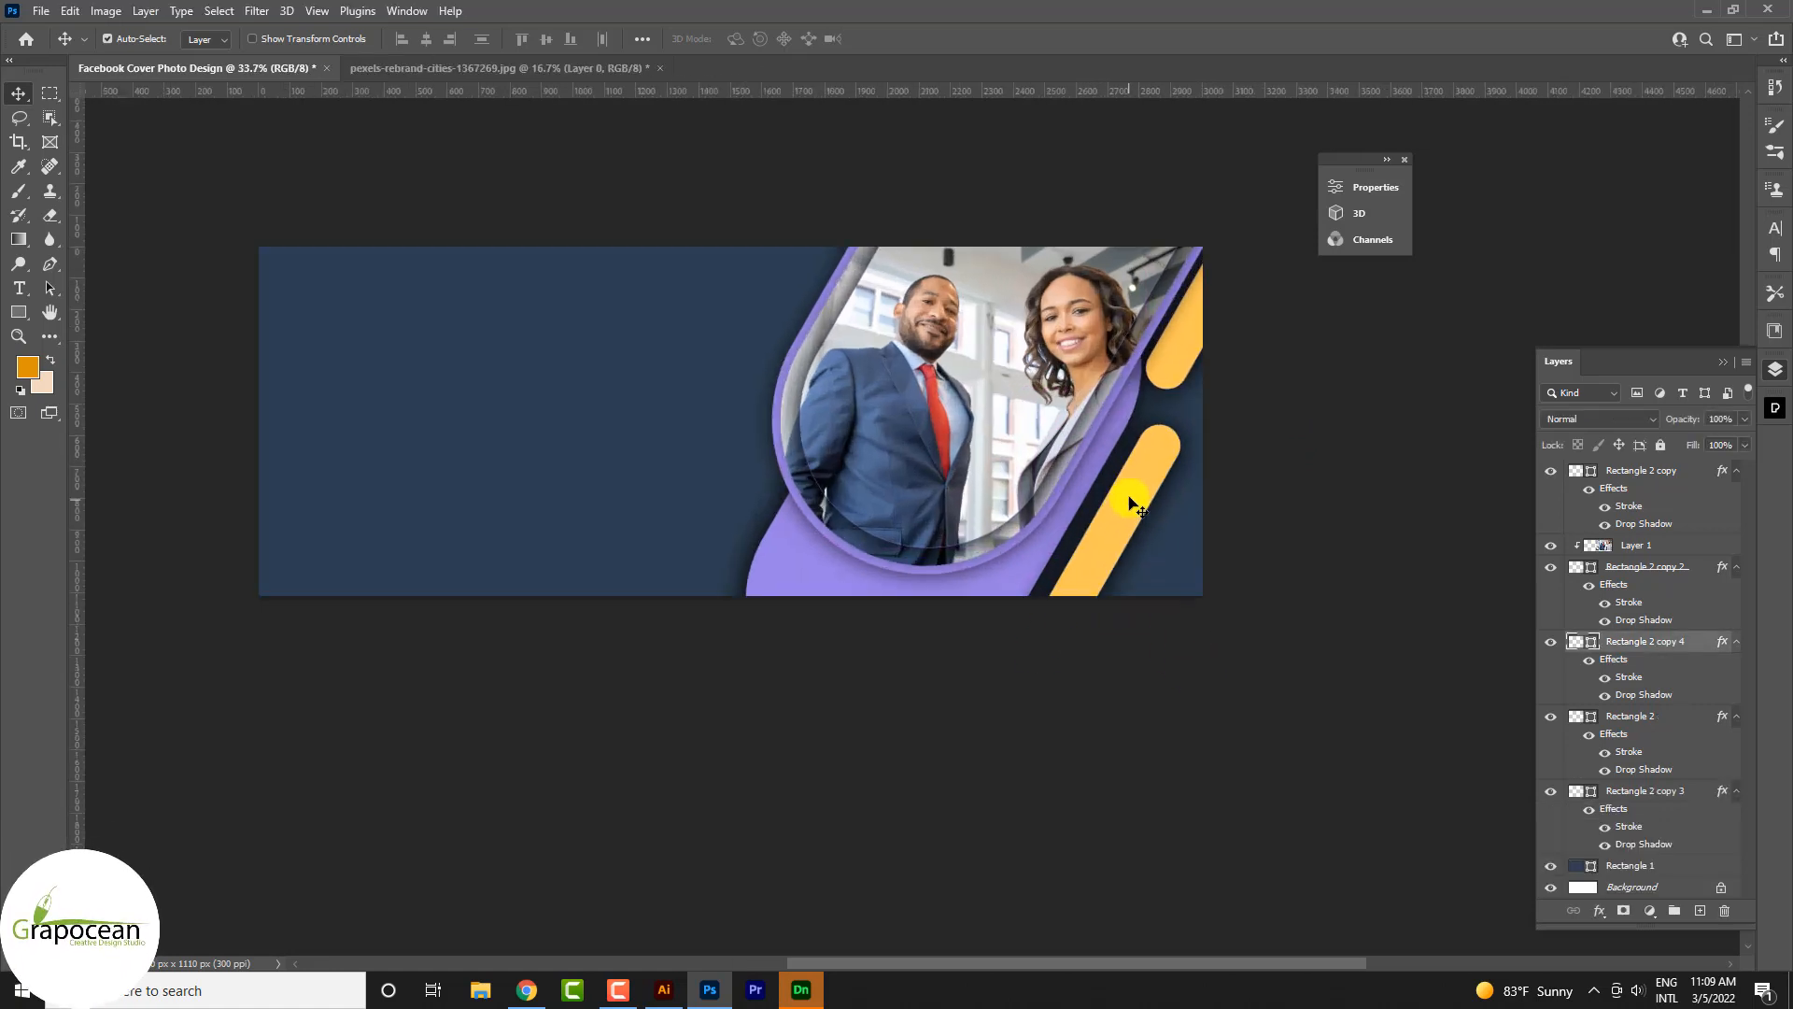
pyautogui.moveTo(1132, 507); pyautogui.dragTo(1127, 493)
pyautogui.click(1206, 714)
pyautogui.scroll(-2, 1205, 714)
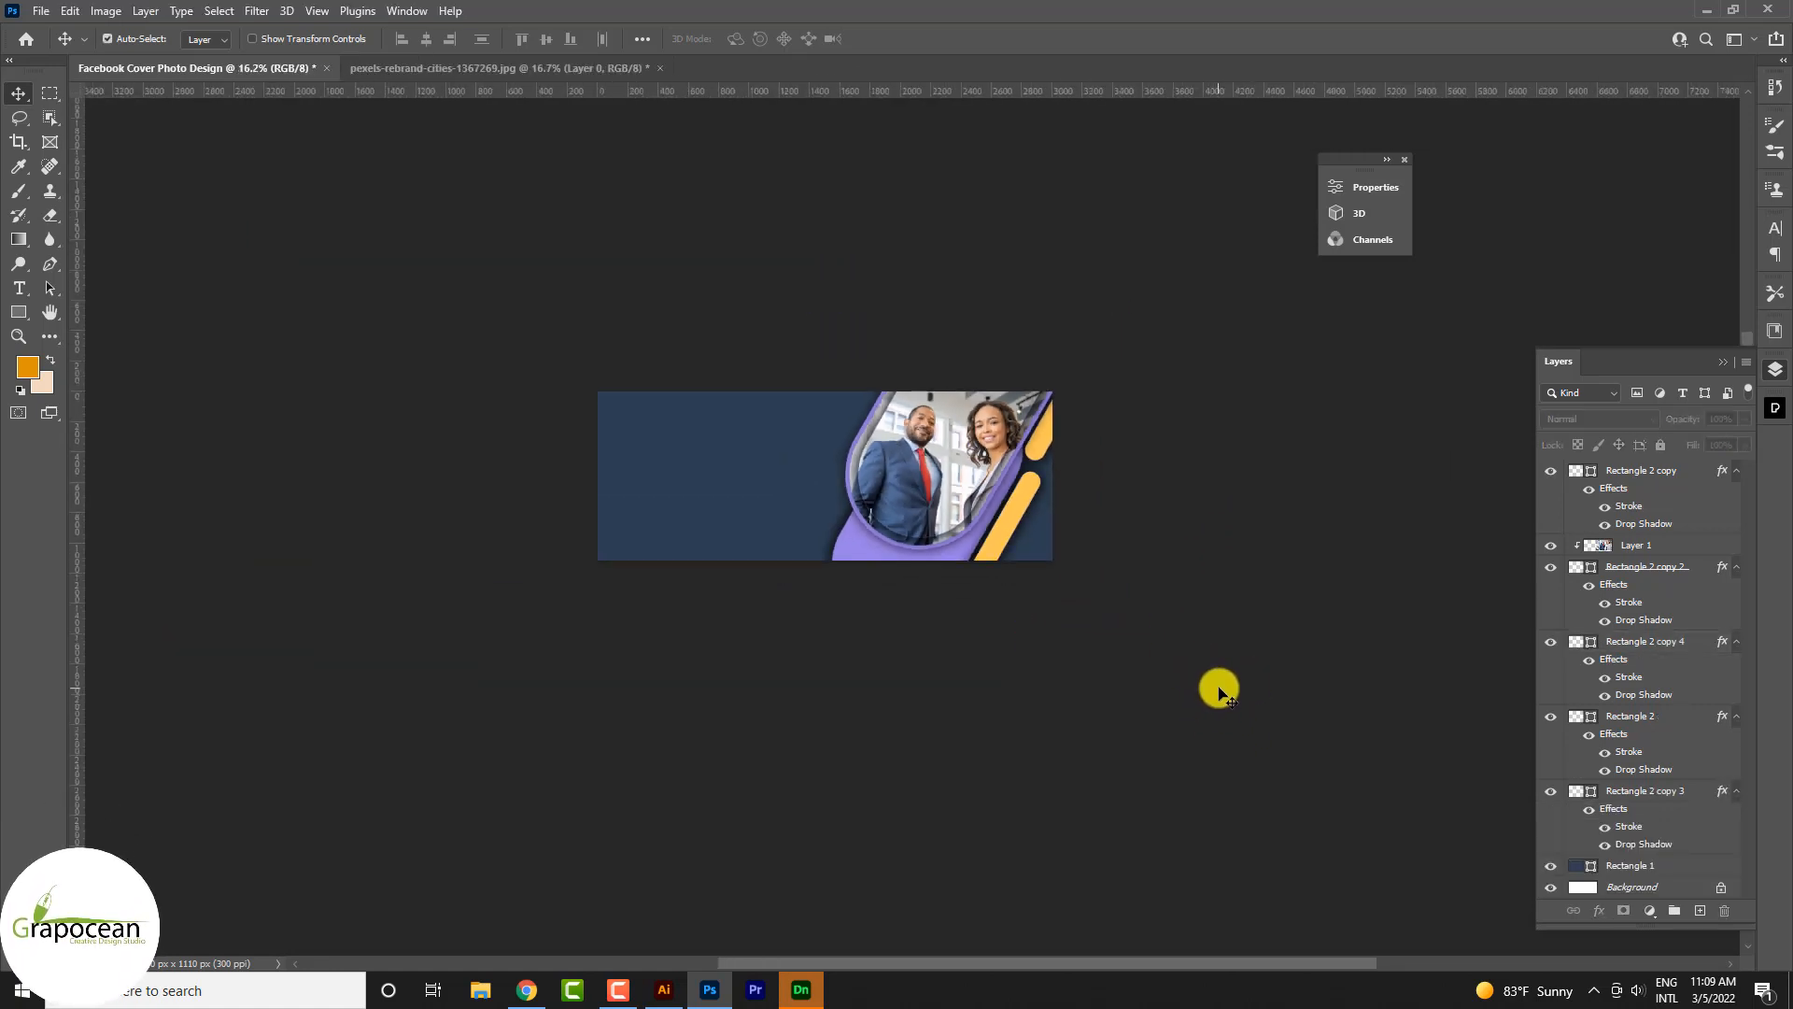
# - Move the purple rounded shape up and to the left so it peeks out behind the photo frame's left side
pyautogui.scroll(1, 990, 654)
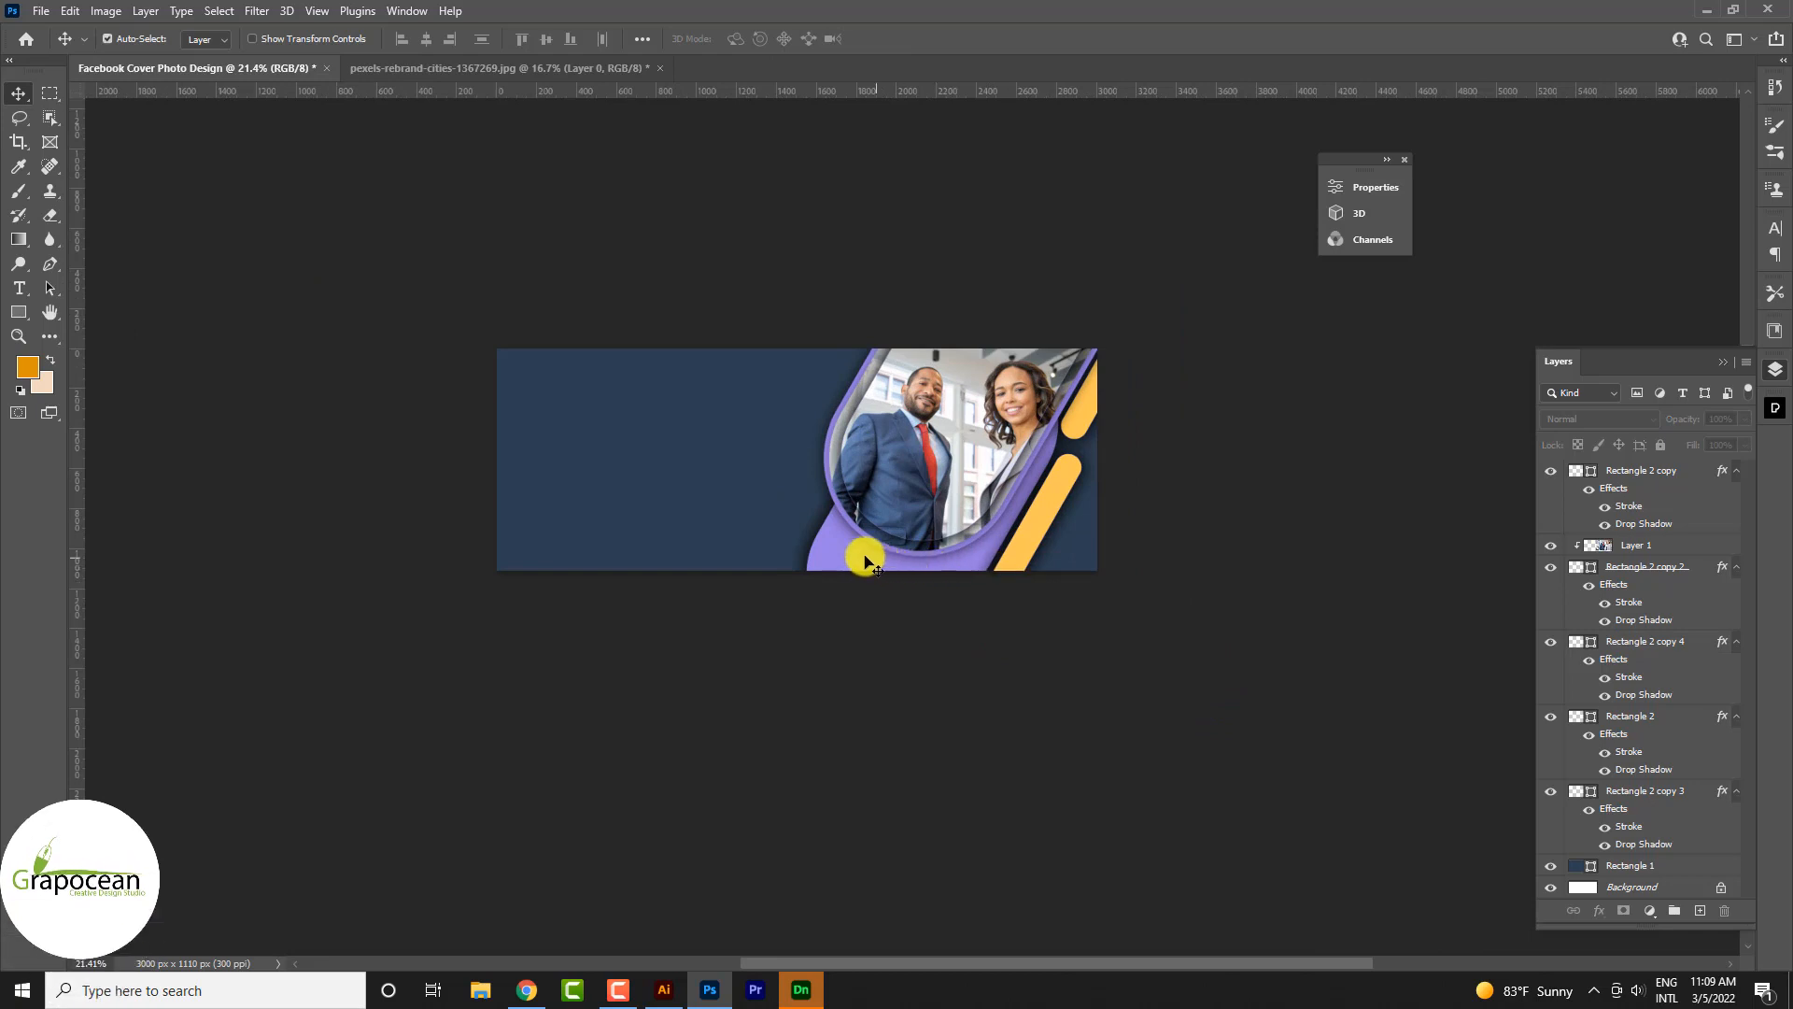
pyautogui.moveTo(860, 556); pyautogui.dragTo(823, 497)
pyautogui.click(952, 737)
pyautogui.click(868, 677)
pyautogui.scroll(-3, 944, 709)
pyautogui.scroll(3, 945, 709)
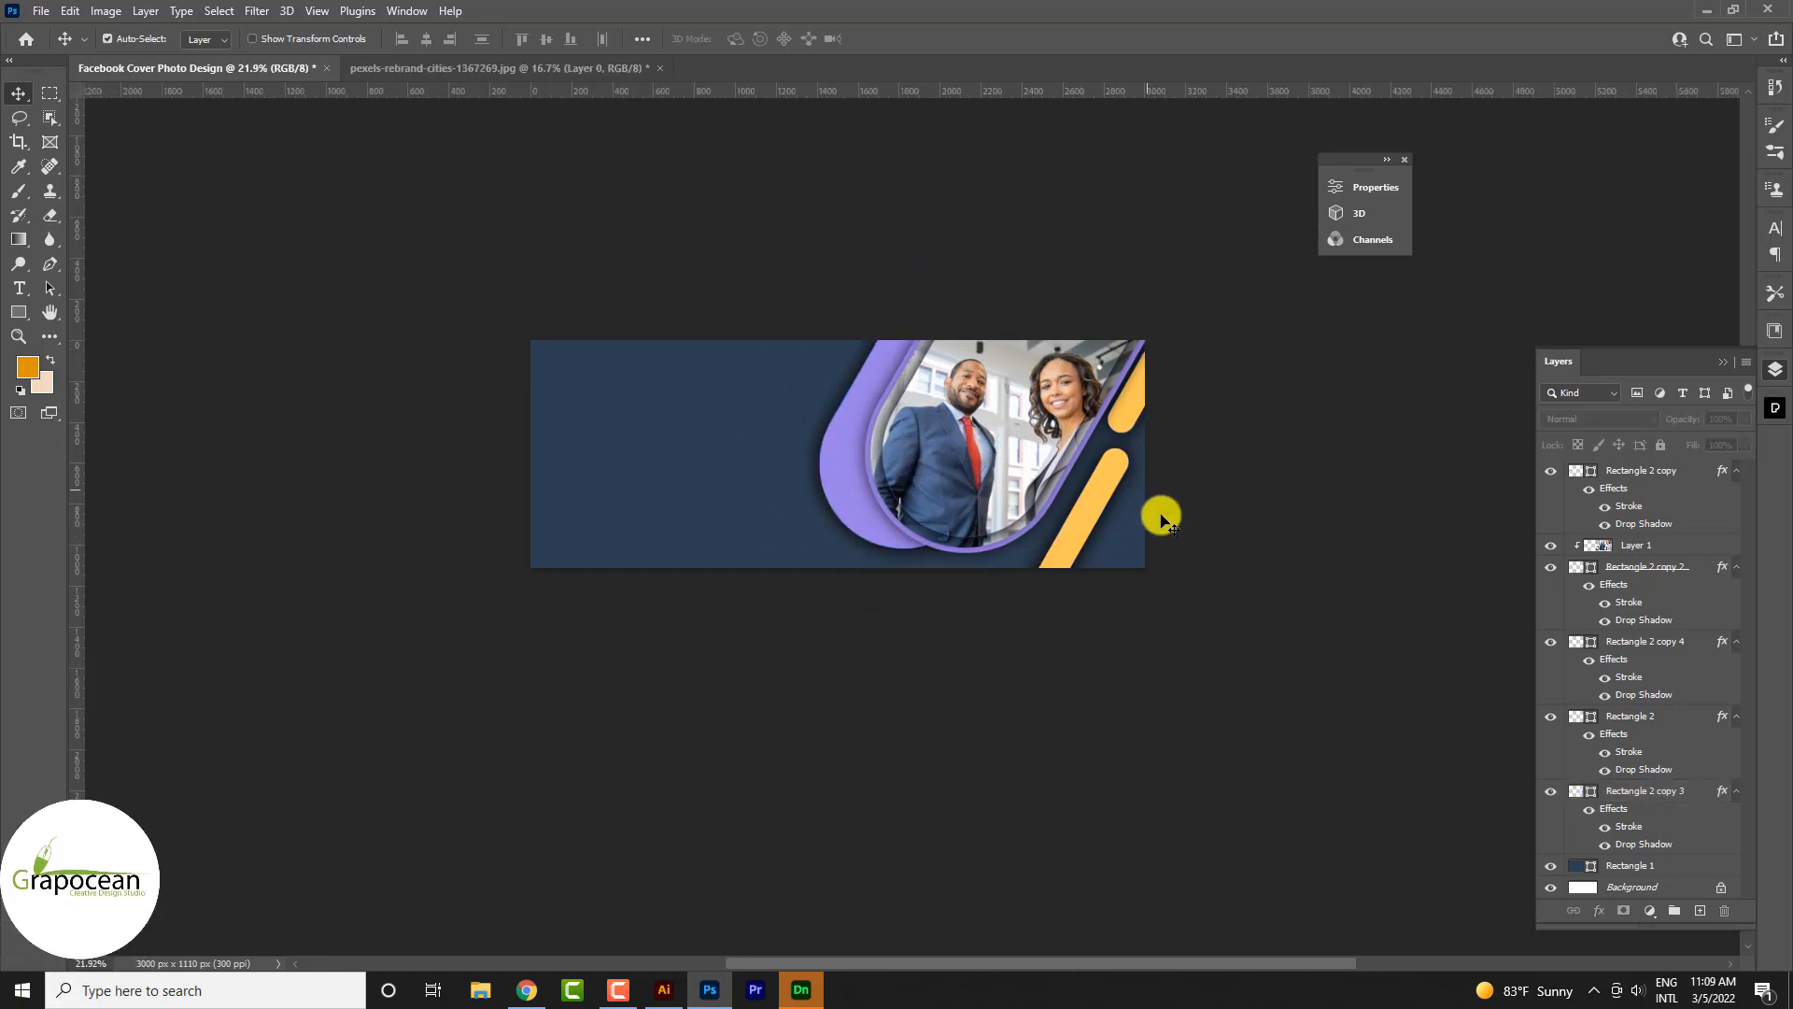
# - Hide the Drop Shadow effect on the purple rounded shape and on both yellow bars
pyautogui.scroll(-3, 1067, 619)
pyautogui.scroll(3, 1068, 619)
pyautogui.keyDown('ctrl'); pyautogui.click(861, 505); pyautogui.keyUp('ctrl')
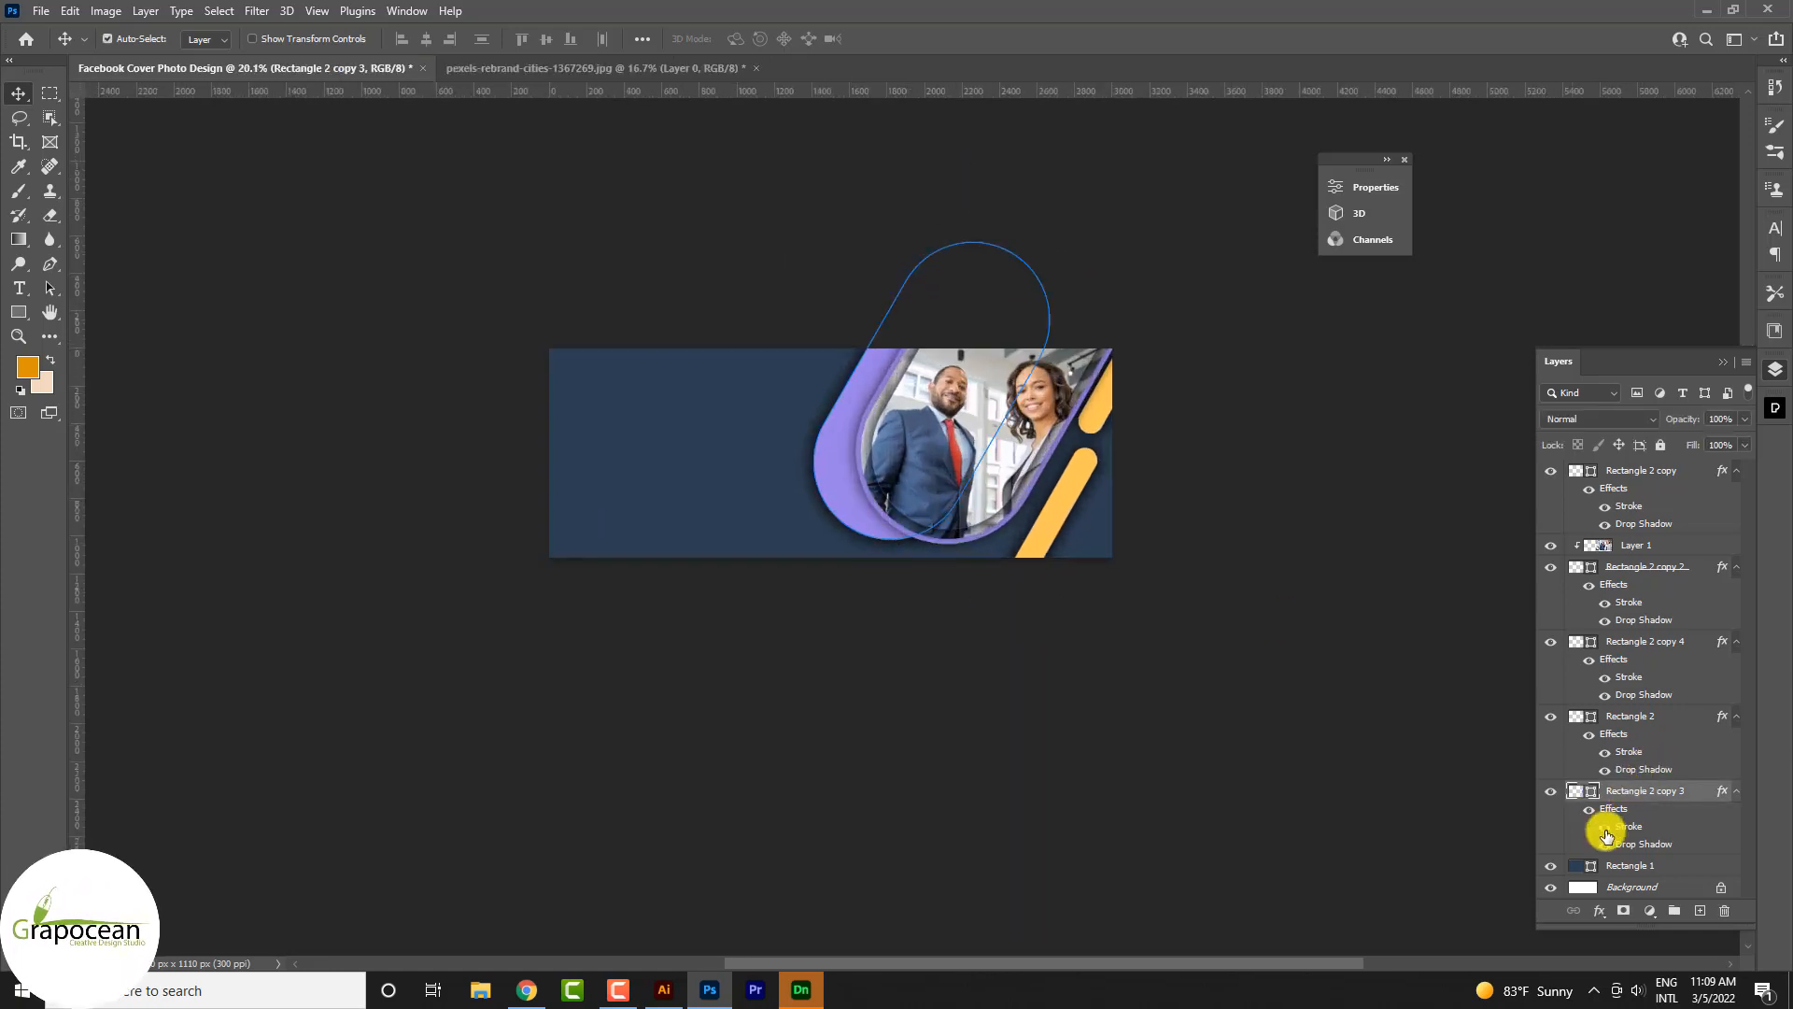
pyautogui.click(1285, 801)
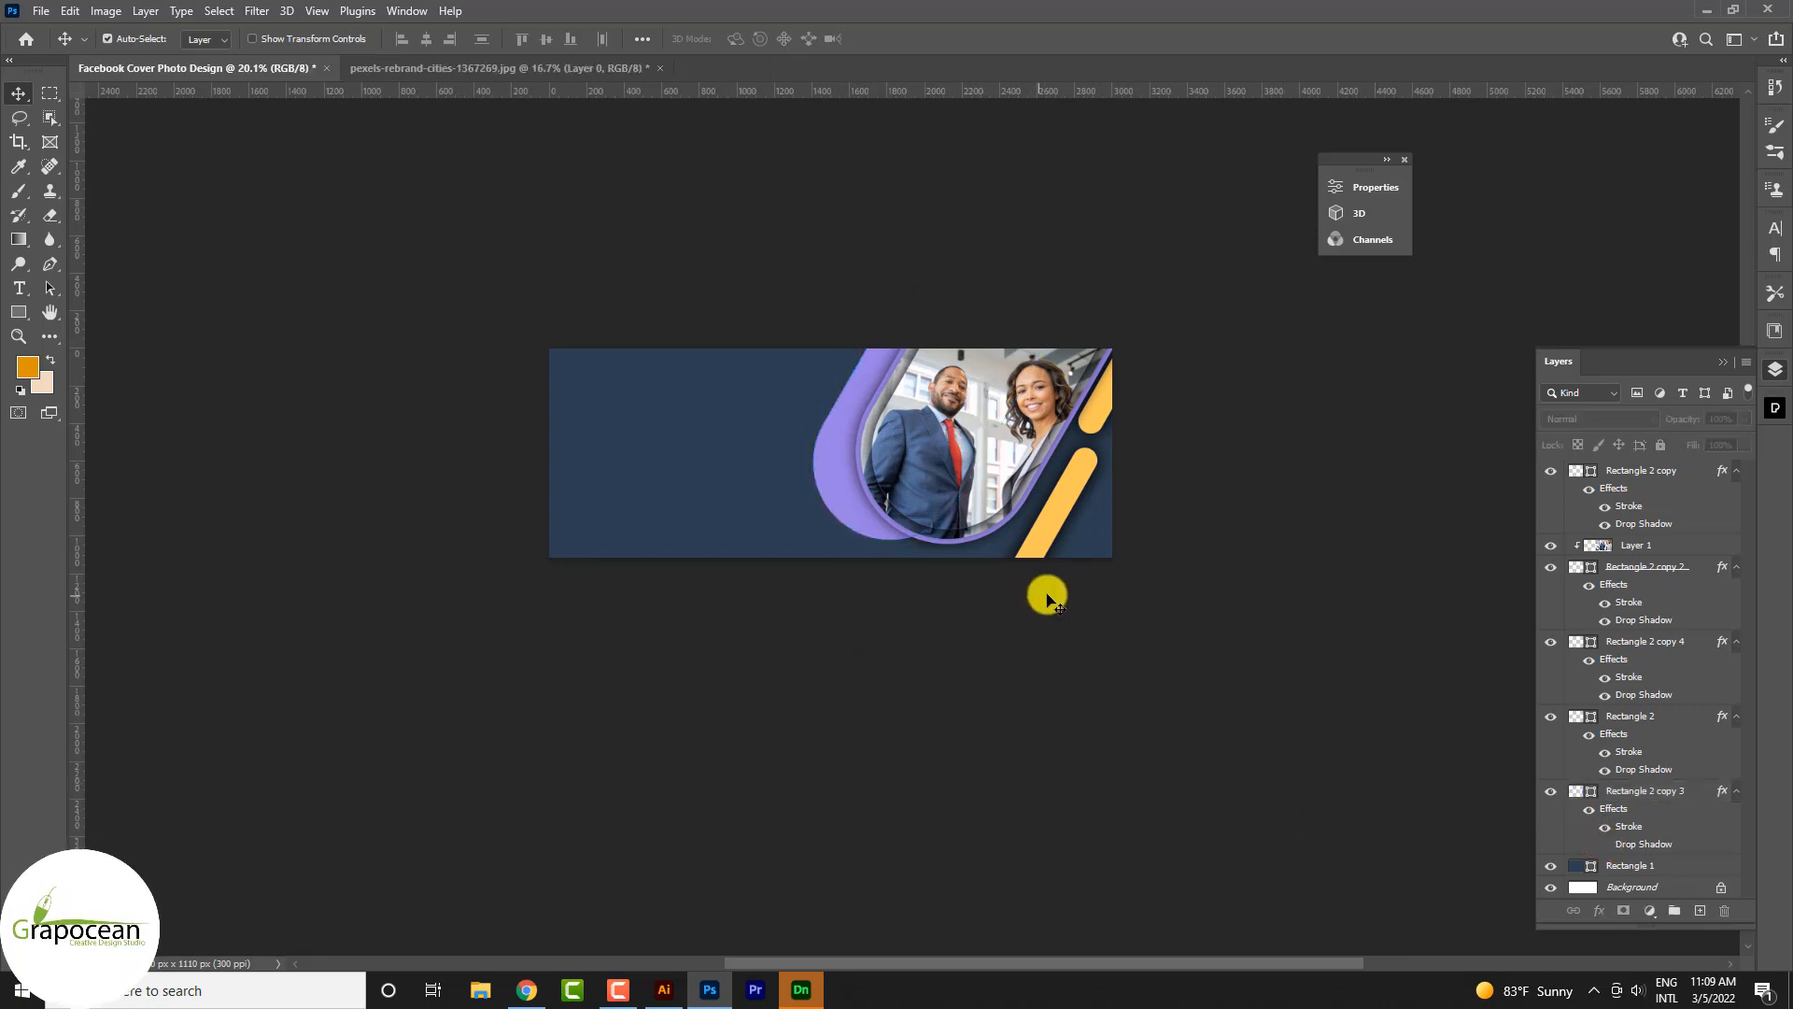
pyautogui.scroll(1, 910, 523)
# - Draw a small triangle about 34 × 29 px on the upper navy area and fill it with a very light grey
pyautogui.rightClick(25, 323)
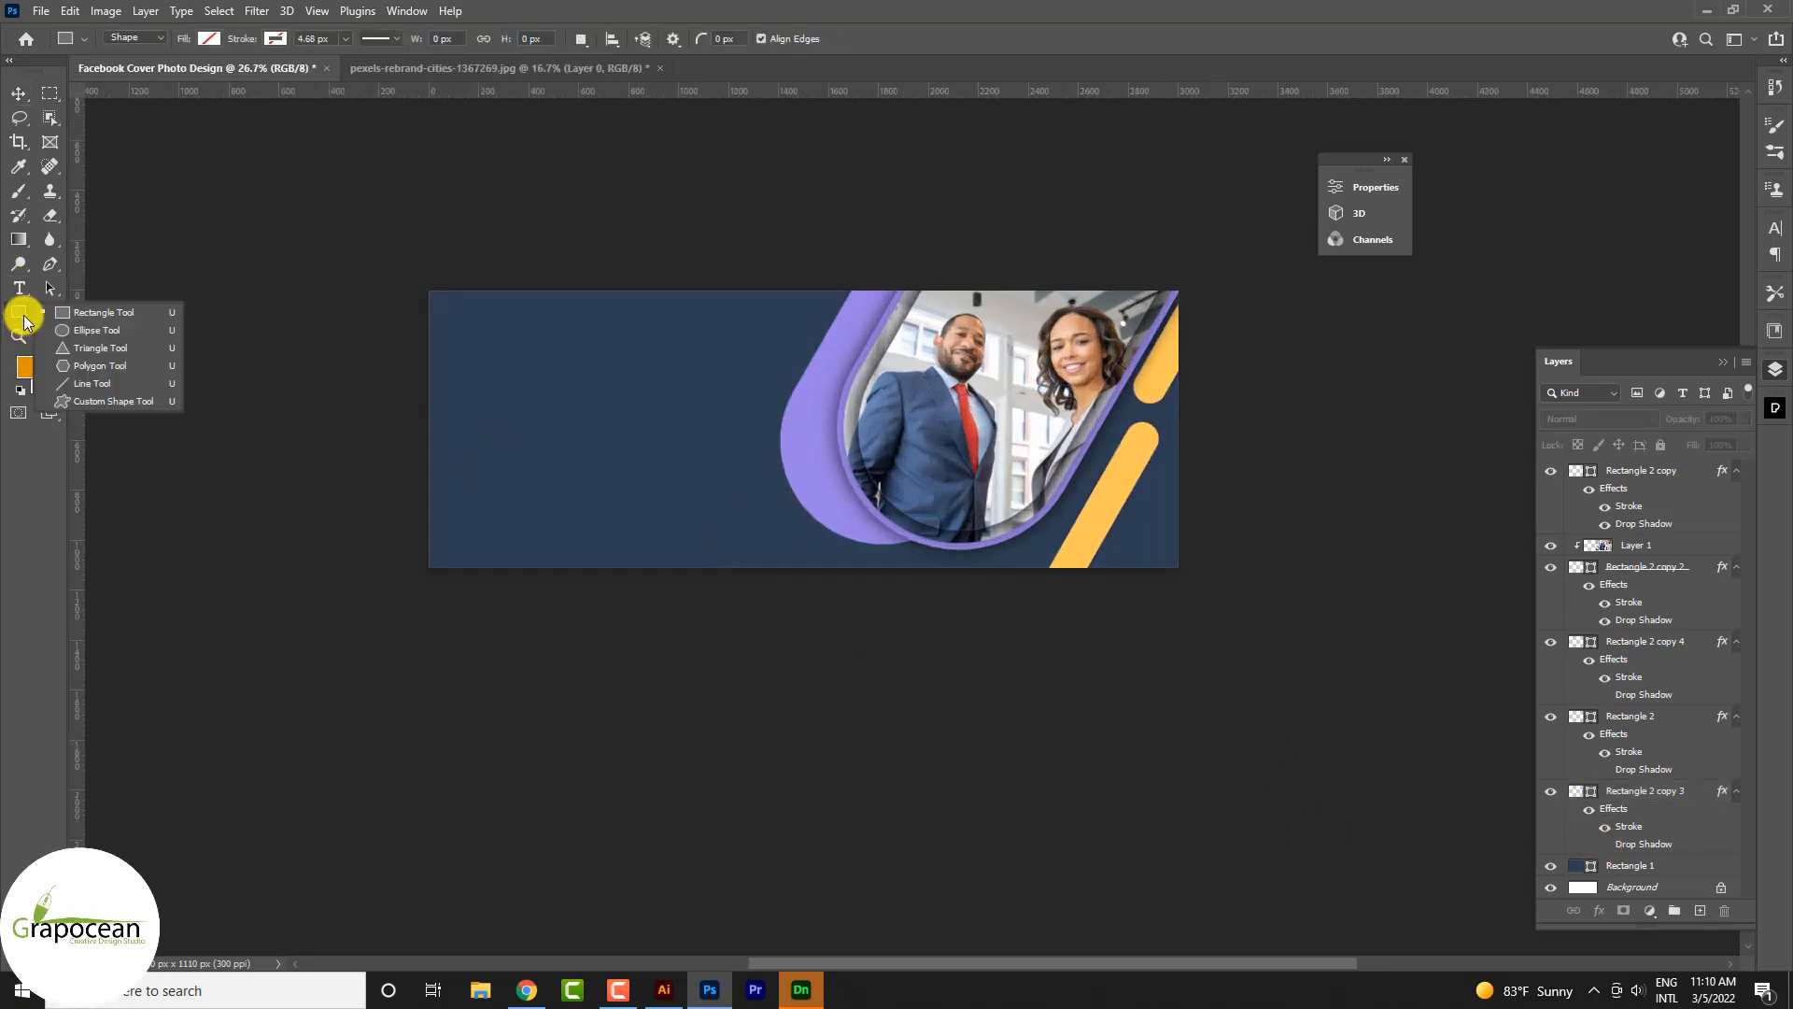
pyautogui.click(93, 346)
pyautogui.scroll(1, 597, 327)
pyautogui.moveTo(618, 335); pyautogui.dragTo(621, 337)
pyautogui.click(1281, 184)
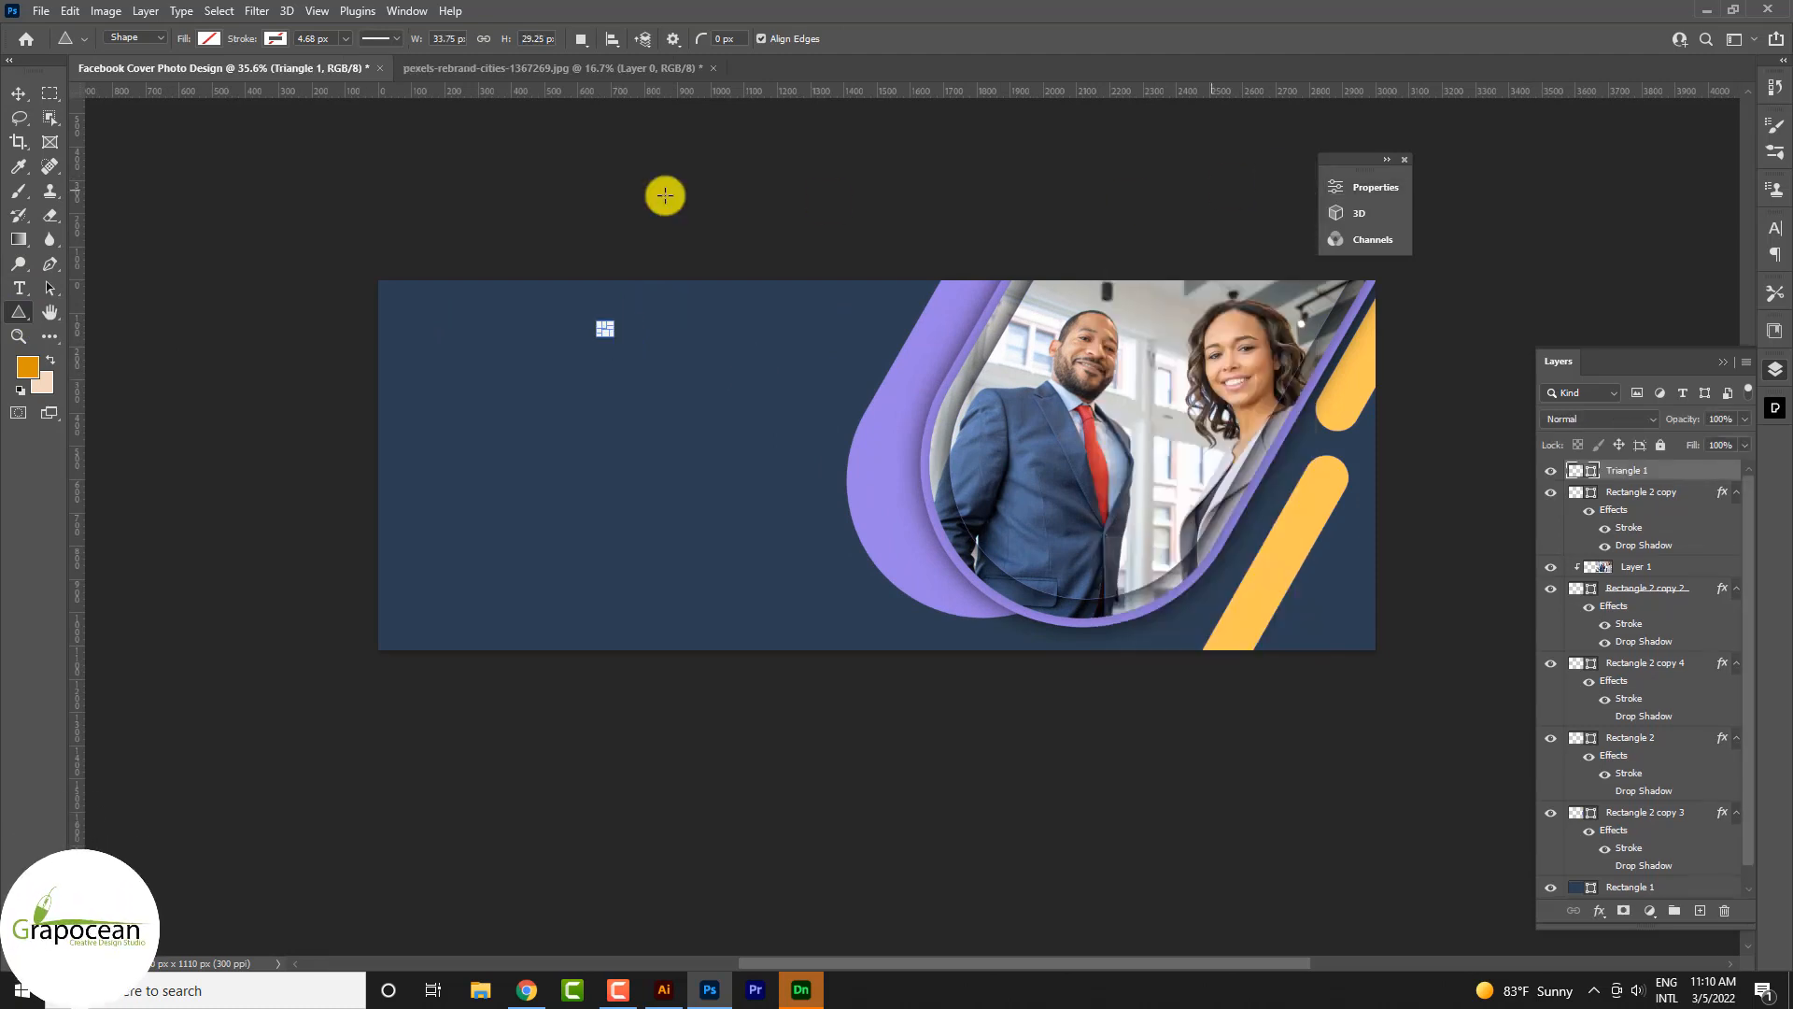
pyautogui.click(207, 38)
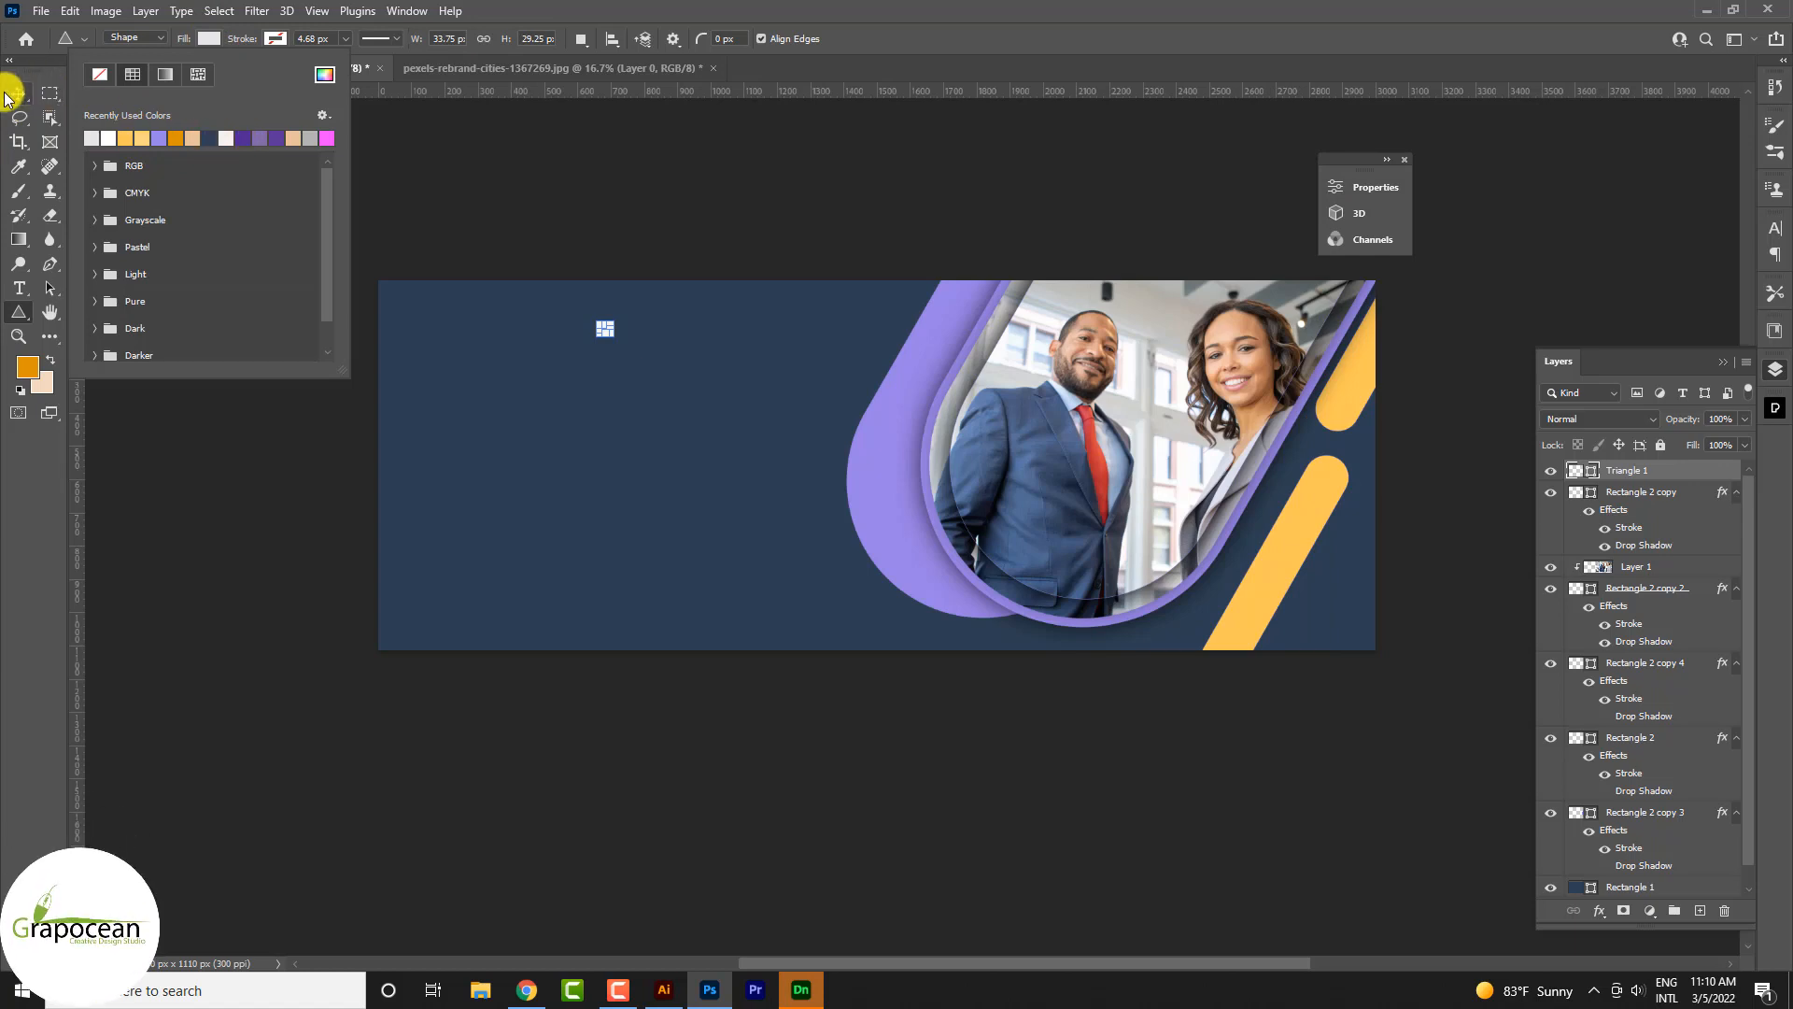
pyautogui.click(18, 92)
pyautogui.click(346, 317)
# - Rotate the small triangle 90° so it points right and scale it down
pyautogui.scroll(1, 631, 307)
pyautogui.scroll(5, 553, 338)
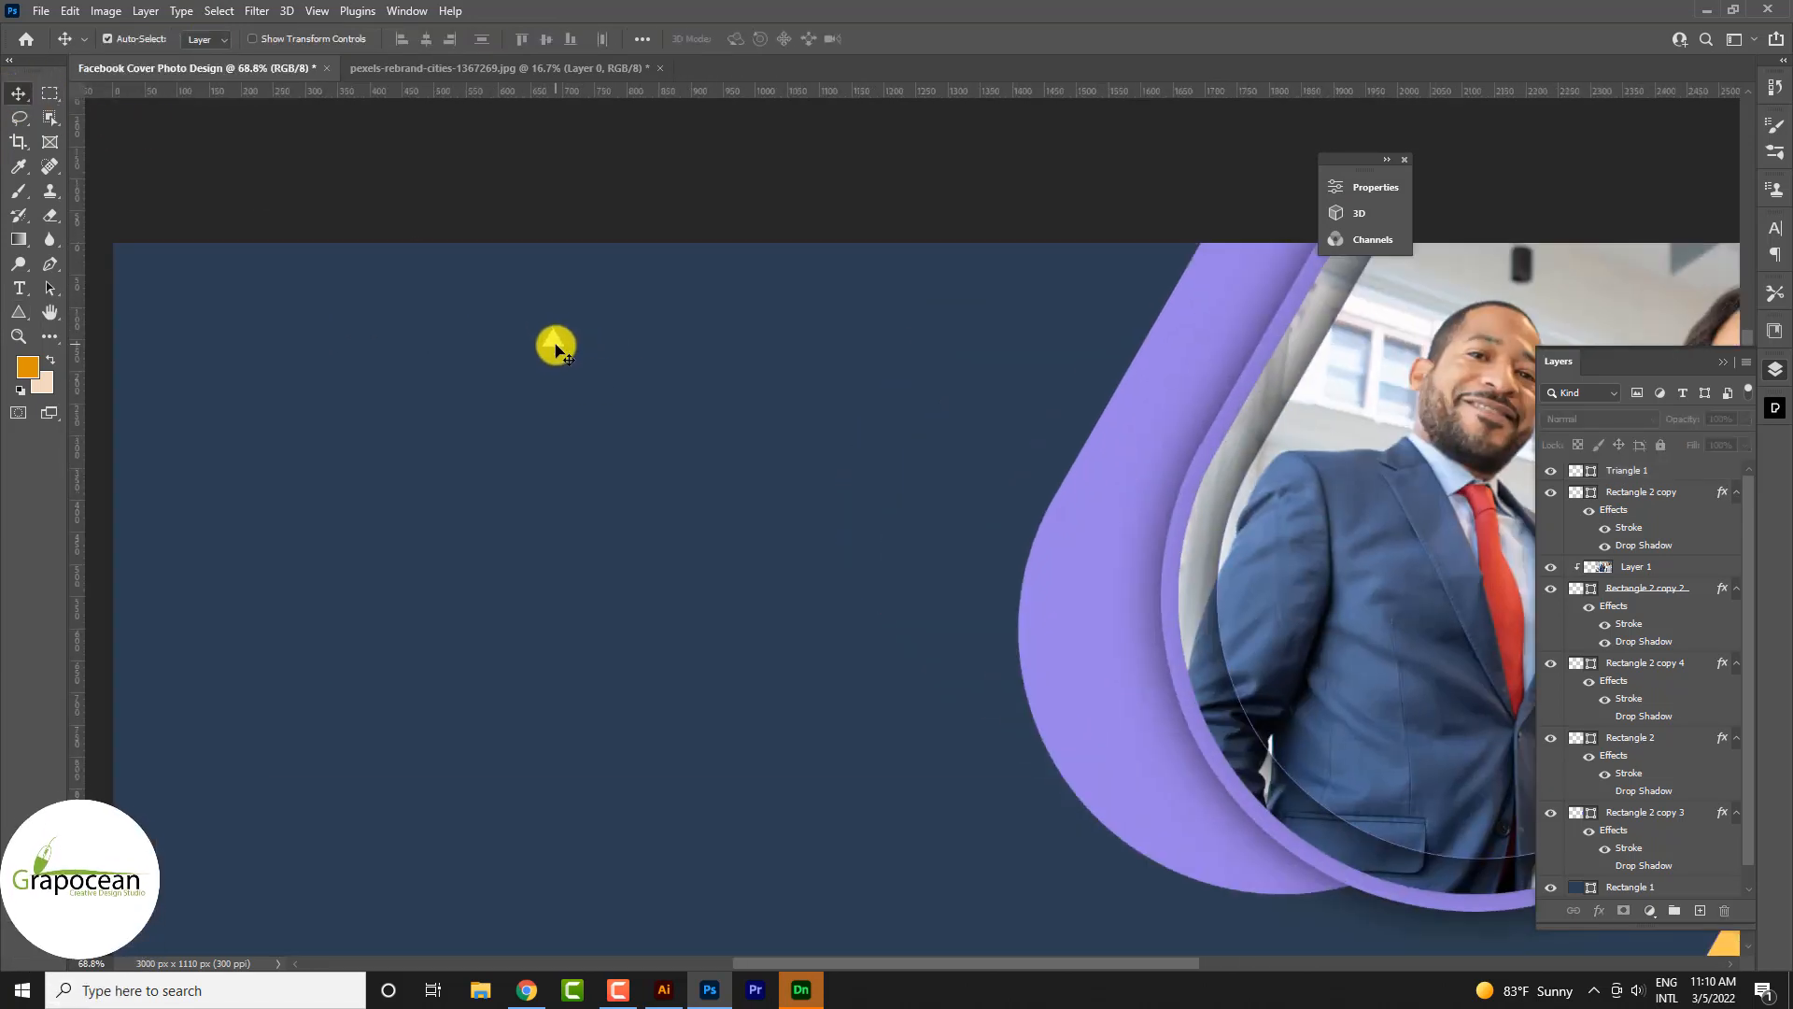
pyautogui.hotkey('ctrl', 't')
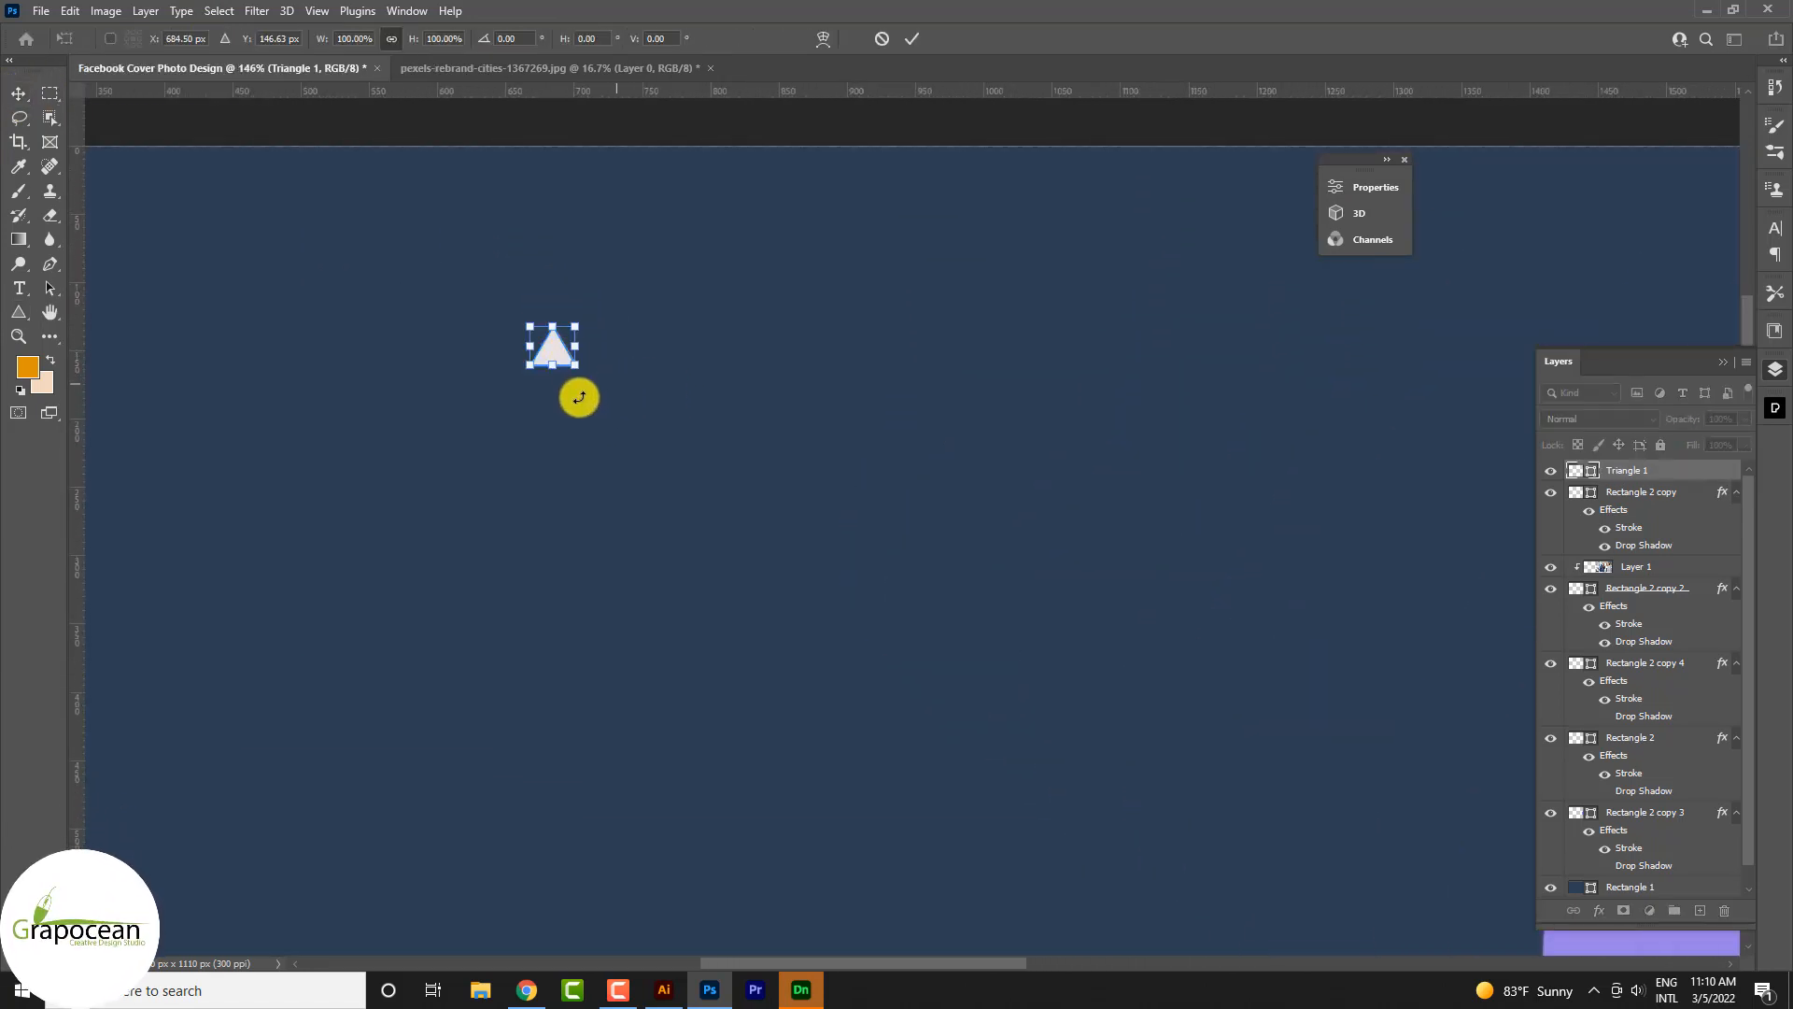
pyautogui.moveTo(513, 401); pyautogui.dragTo(568, 391)
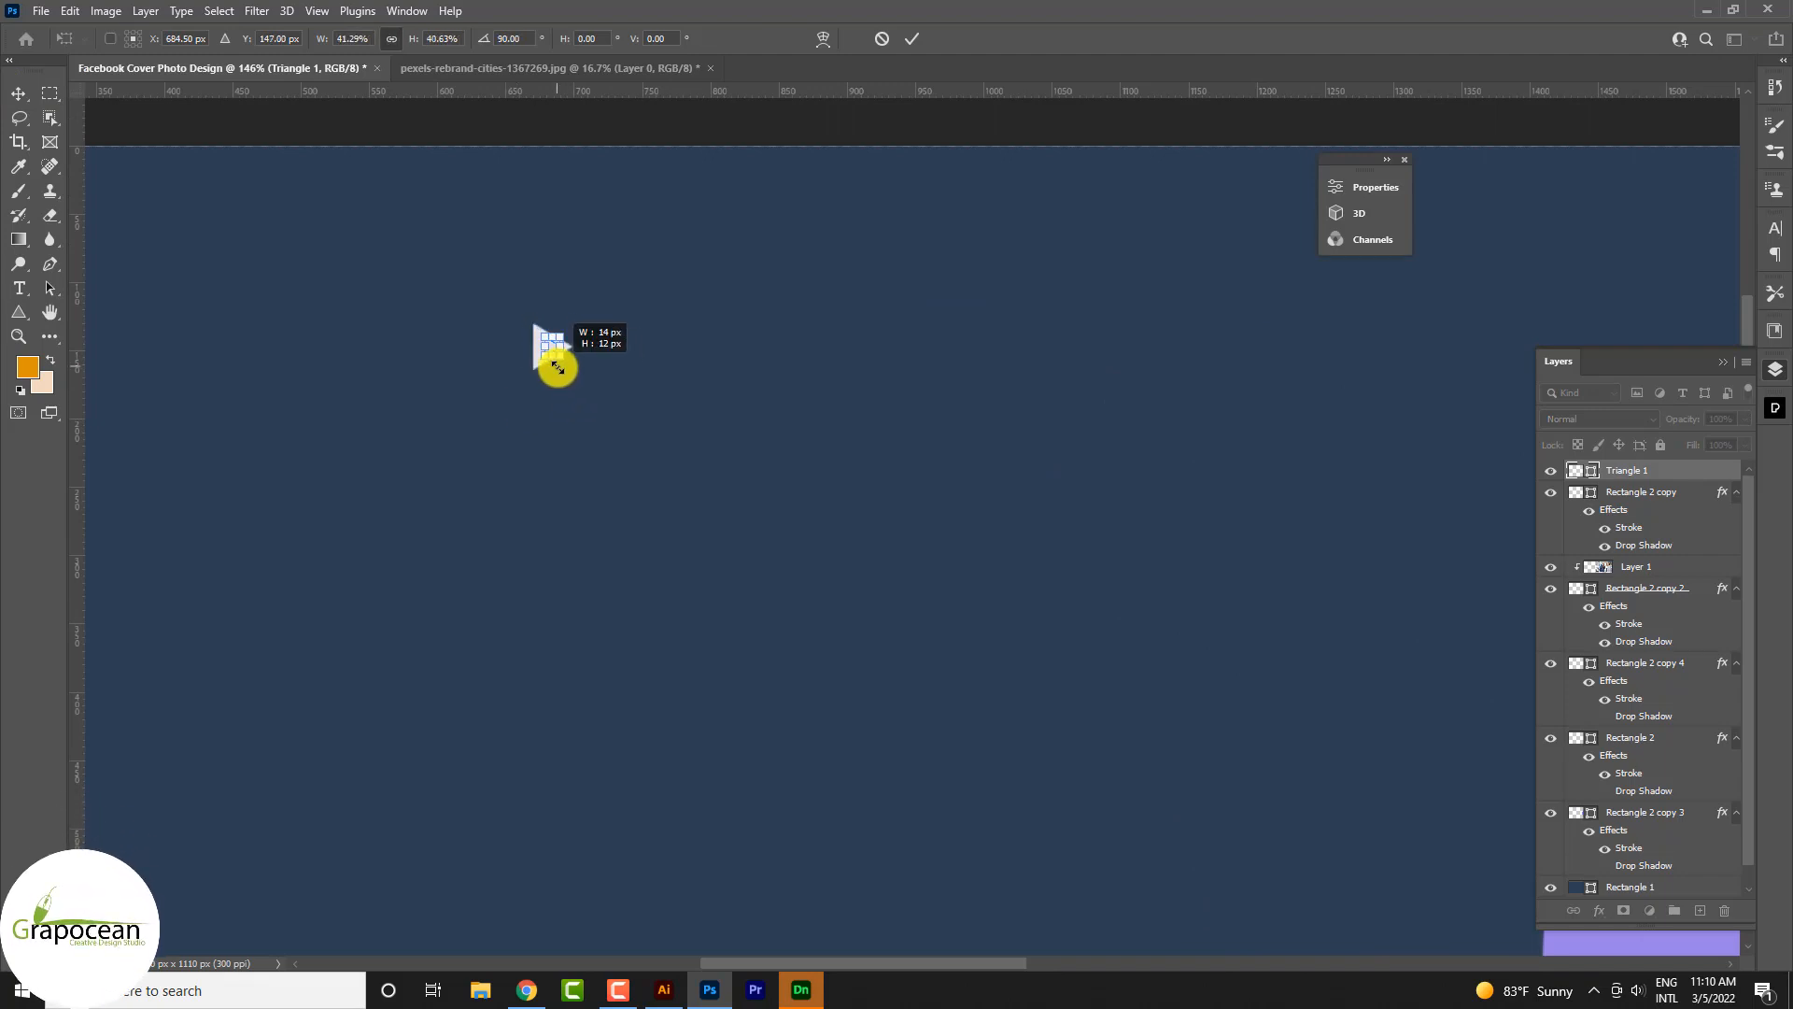
pyautogui.click(911, 44)
pyautogui.click(800, 464)
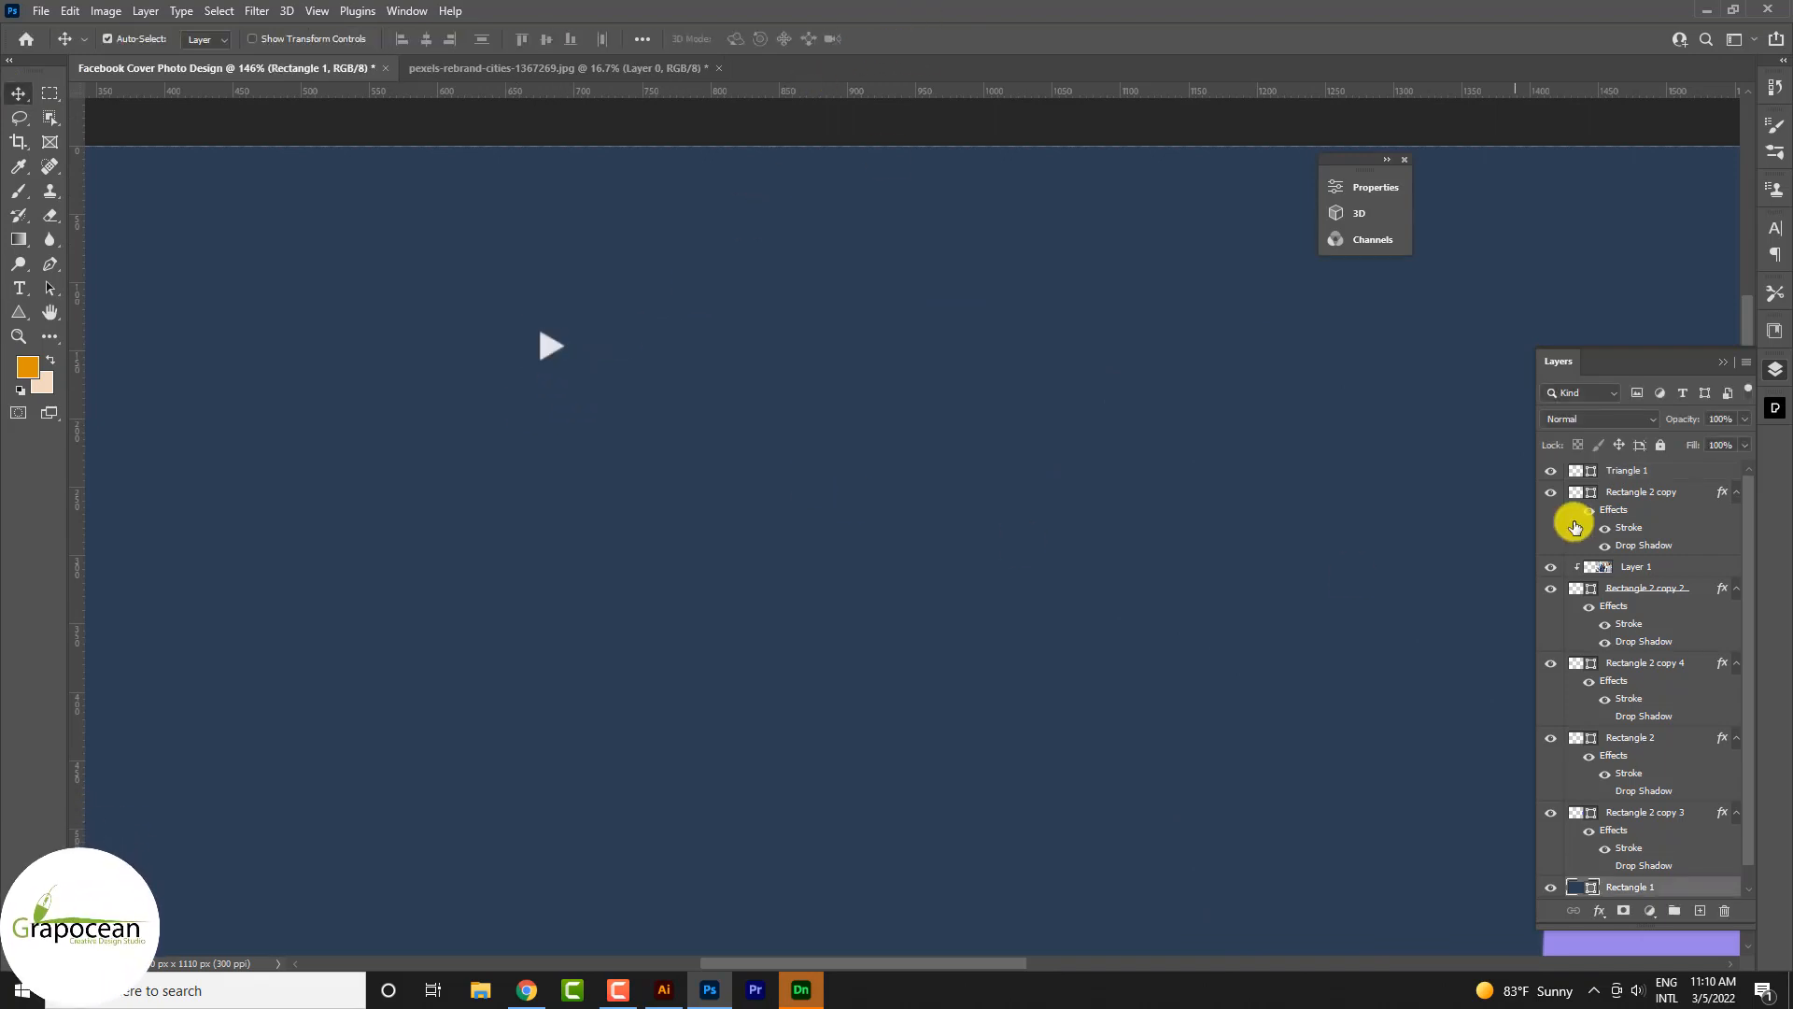
# - Duplicate the triangle a short distance to its right and delete the stray copy of the navy background rectangle
pyautogui.scroll(2, 663, 434)
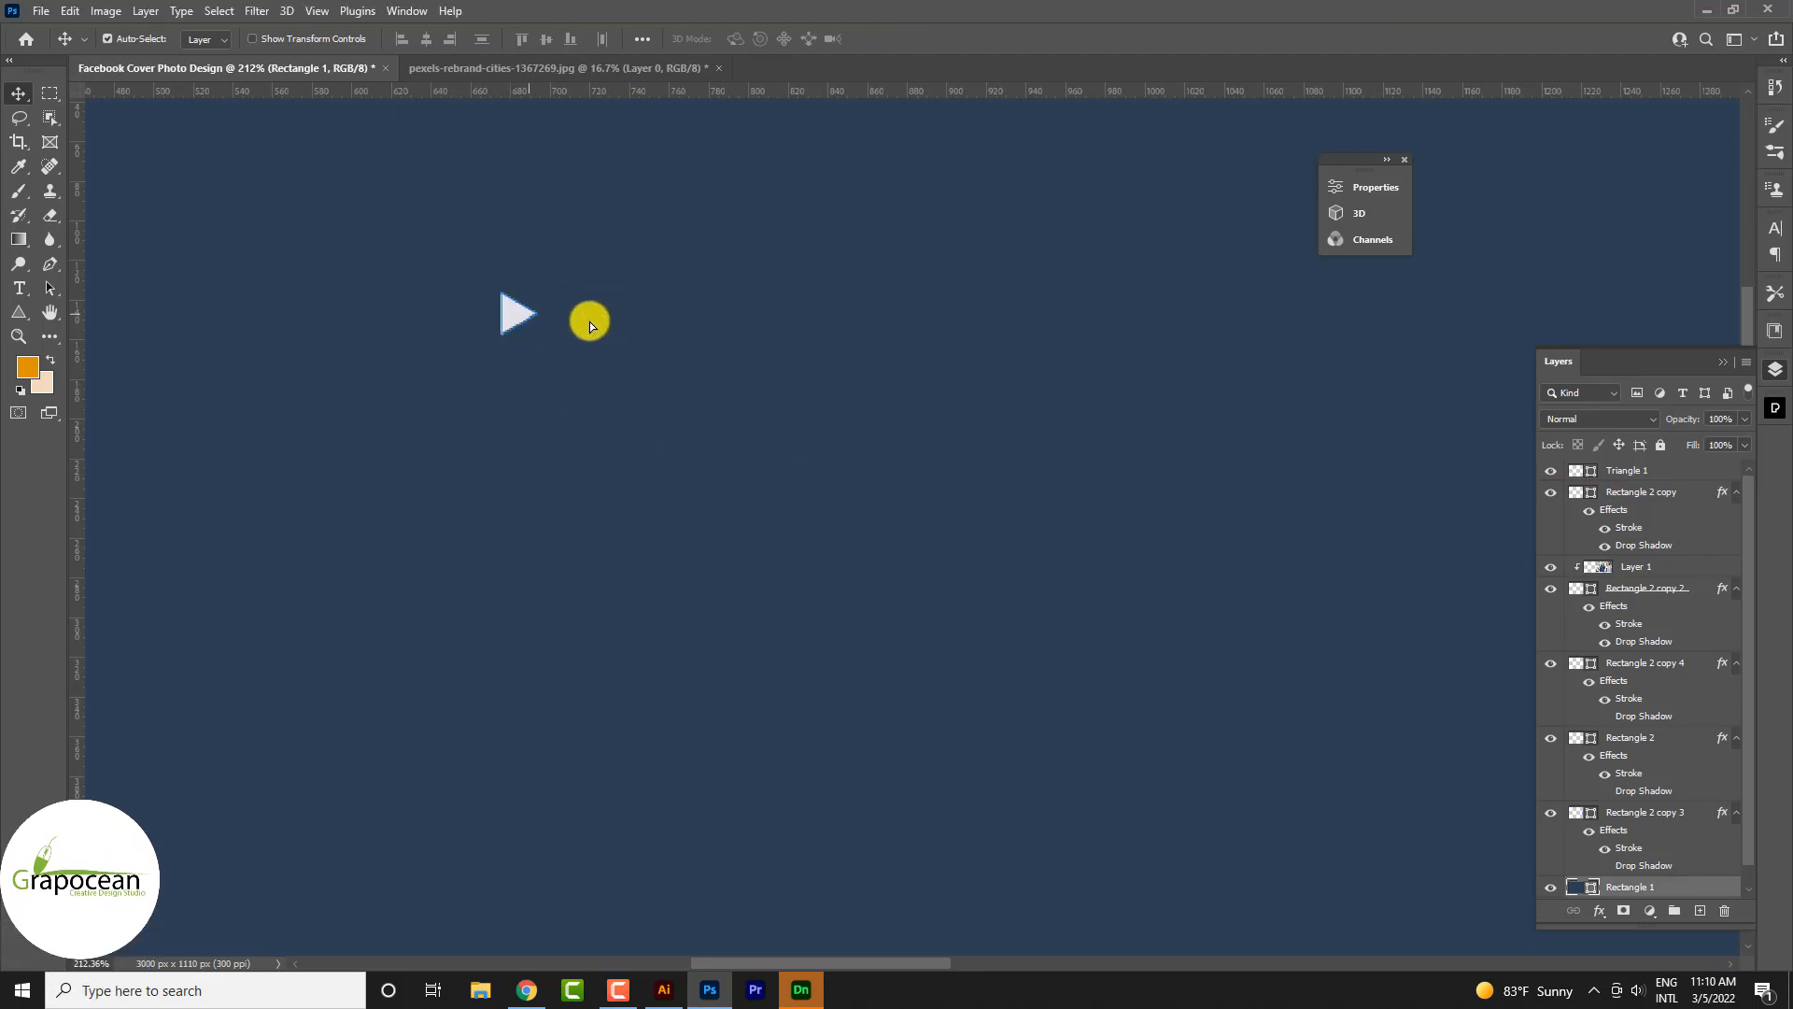
pyautogui.moveTo(513, 322); pyautogui.dragTo(598, 325)
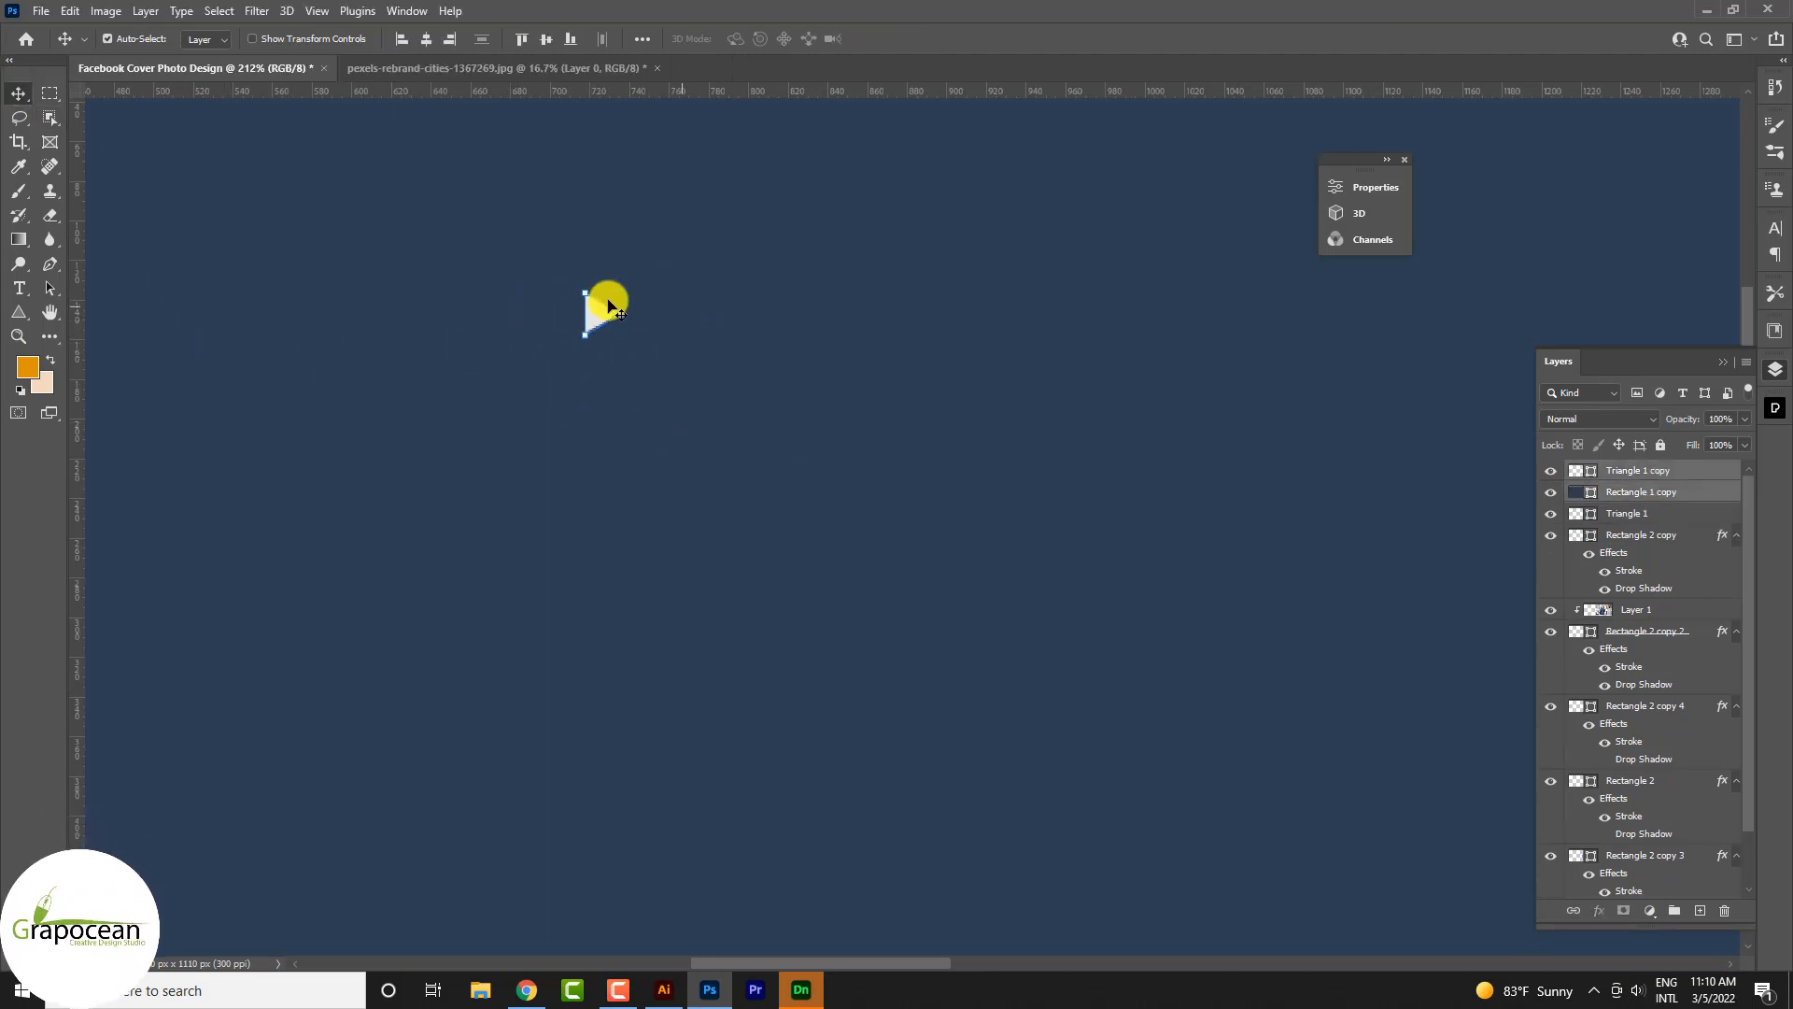
pyautogui.click(1660, 475)
pyautogui.click(1661, 493)
pyautogui.press('Delete')
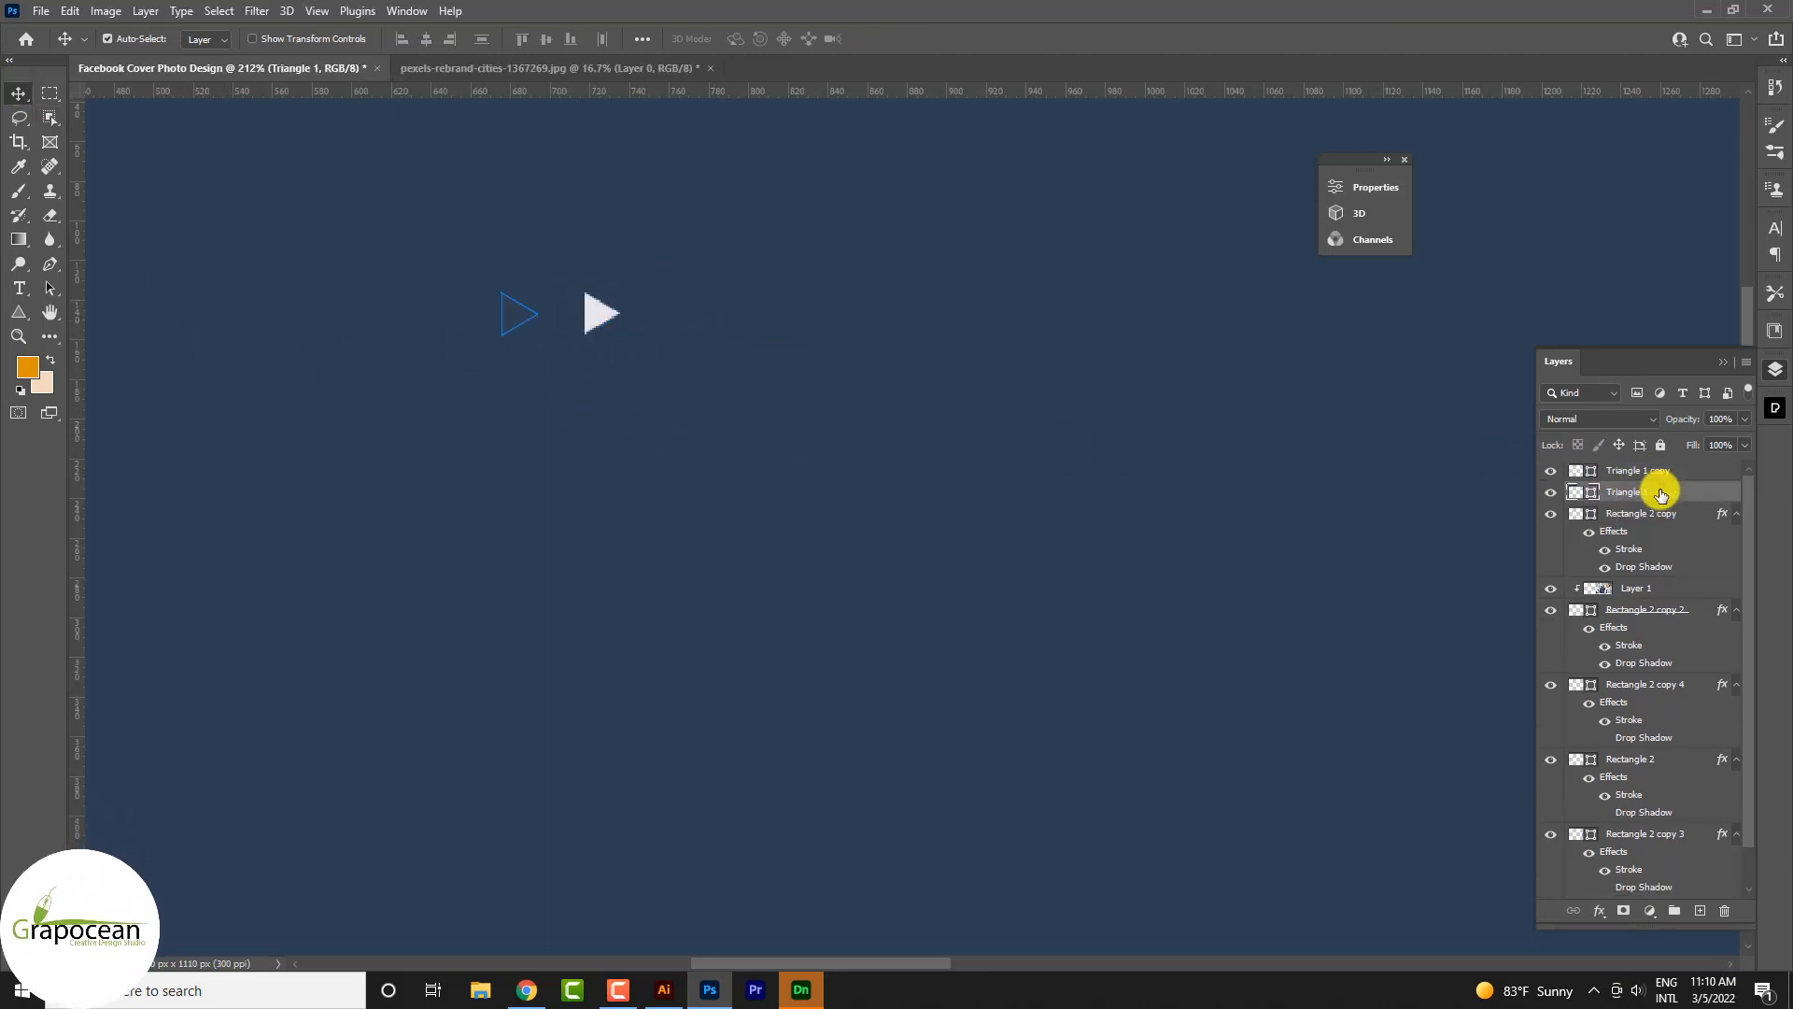
pyautogui.click(597, 352)
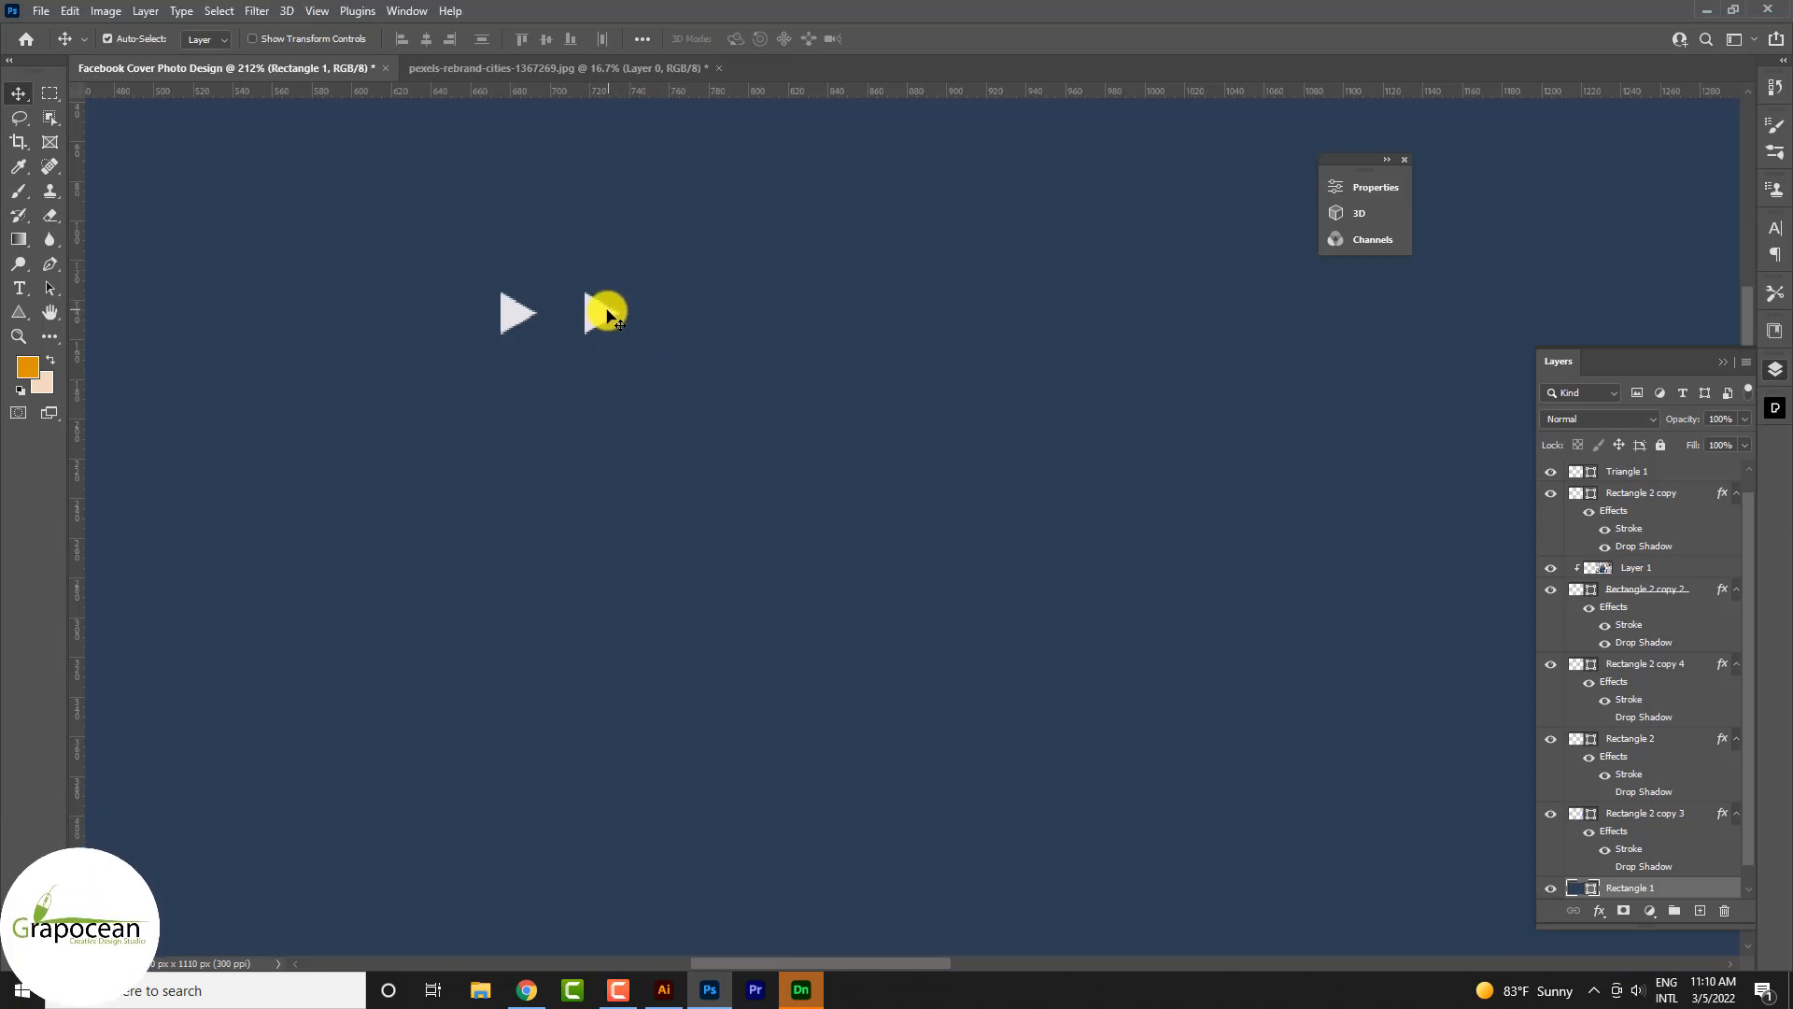
# - Reposition and duplicate the copied triangle to form a horizontal row of five evenly spaced arrowheads
pyautogui.moveTo(604, 309); pyautogui.dragTo(746, 323)
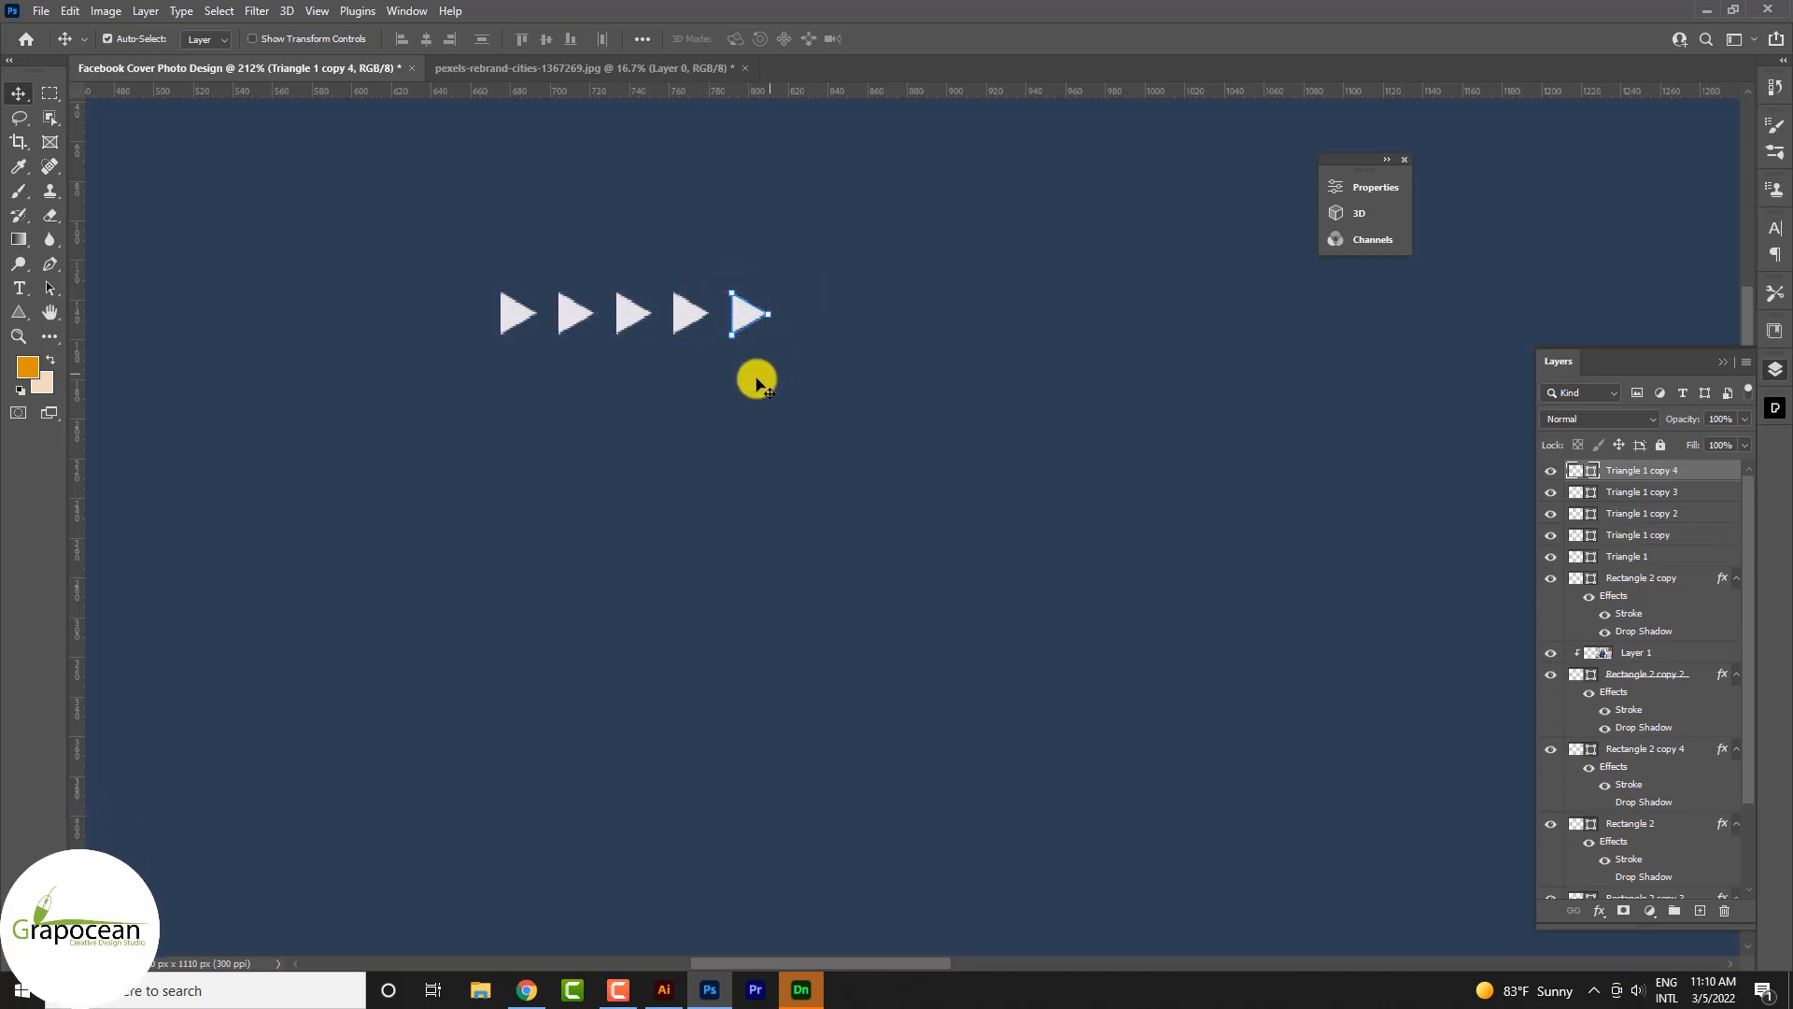
pyautogui.scroll(-6, 752, 381)
pyautogui.scroll(2, 713, 394)
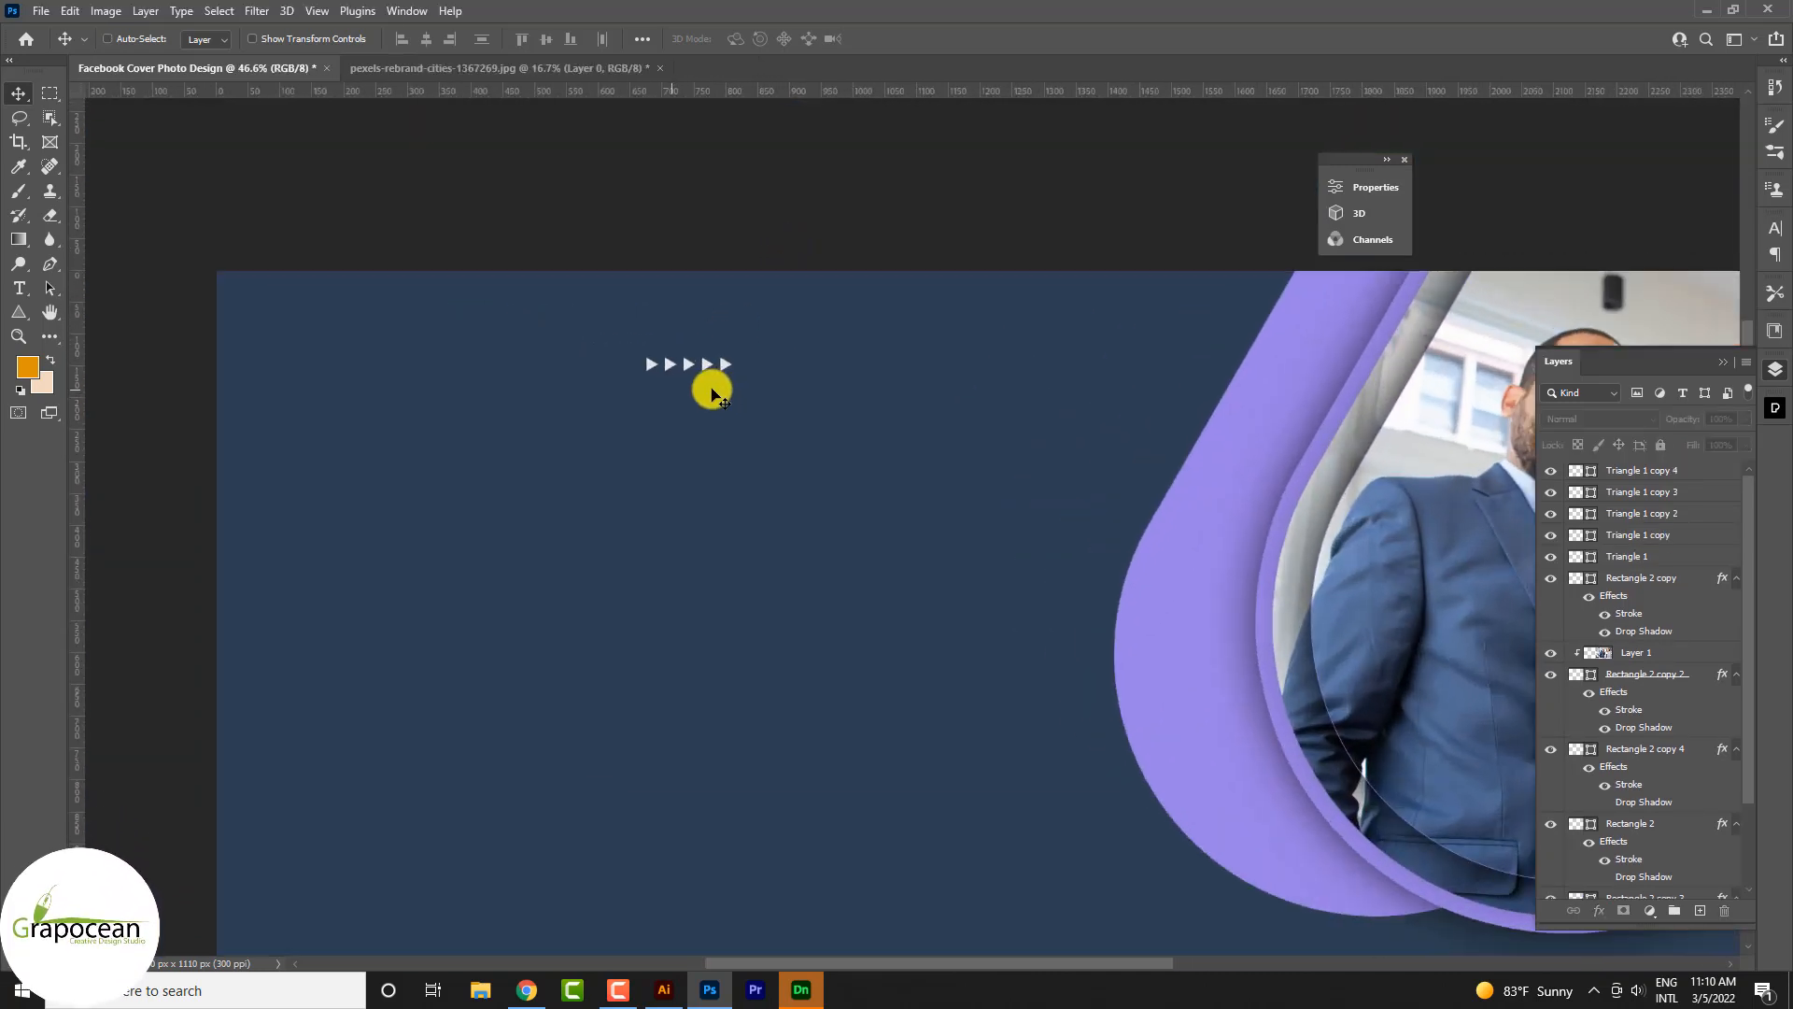
# - Add a sixth triangle at the right end of the arrowhead row and group all six triangles
pyautogui.click(1672, 473)
pyautogui.keyDown('shift'); pyautogui.click(1653, 556); pyautogui.keyUp('shift')
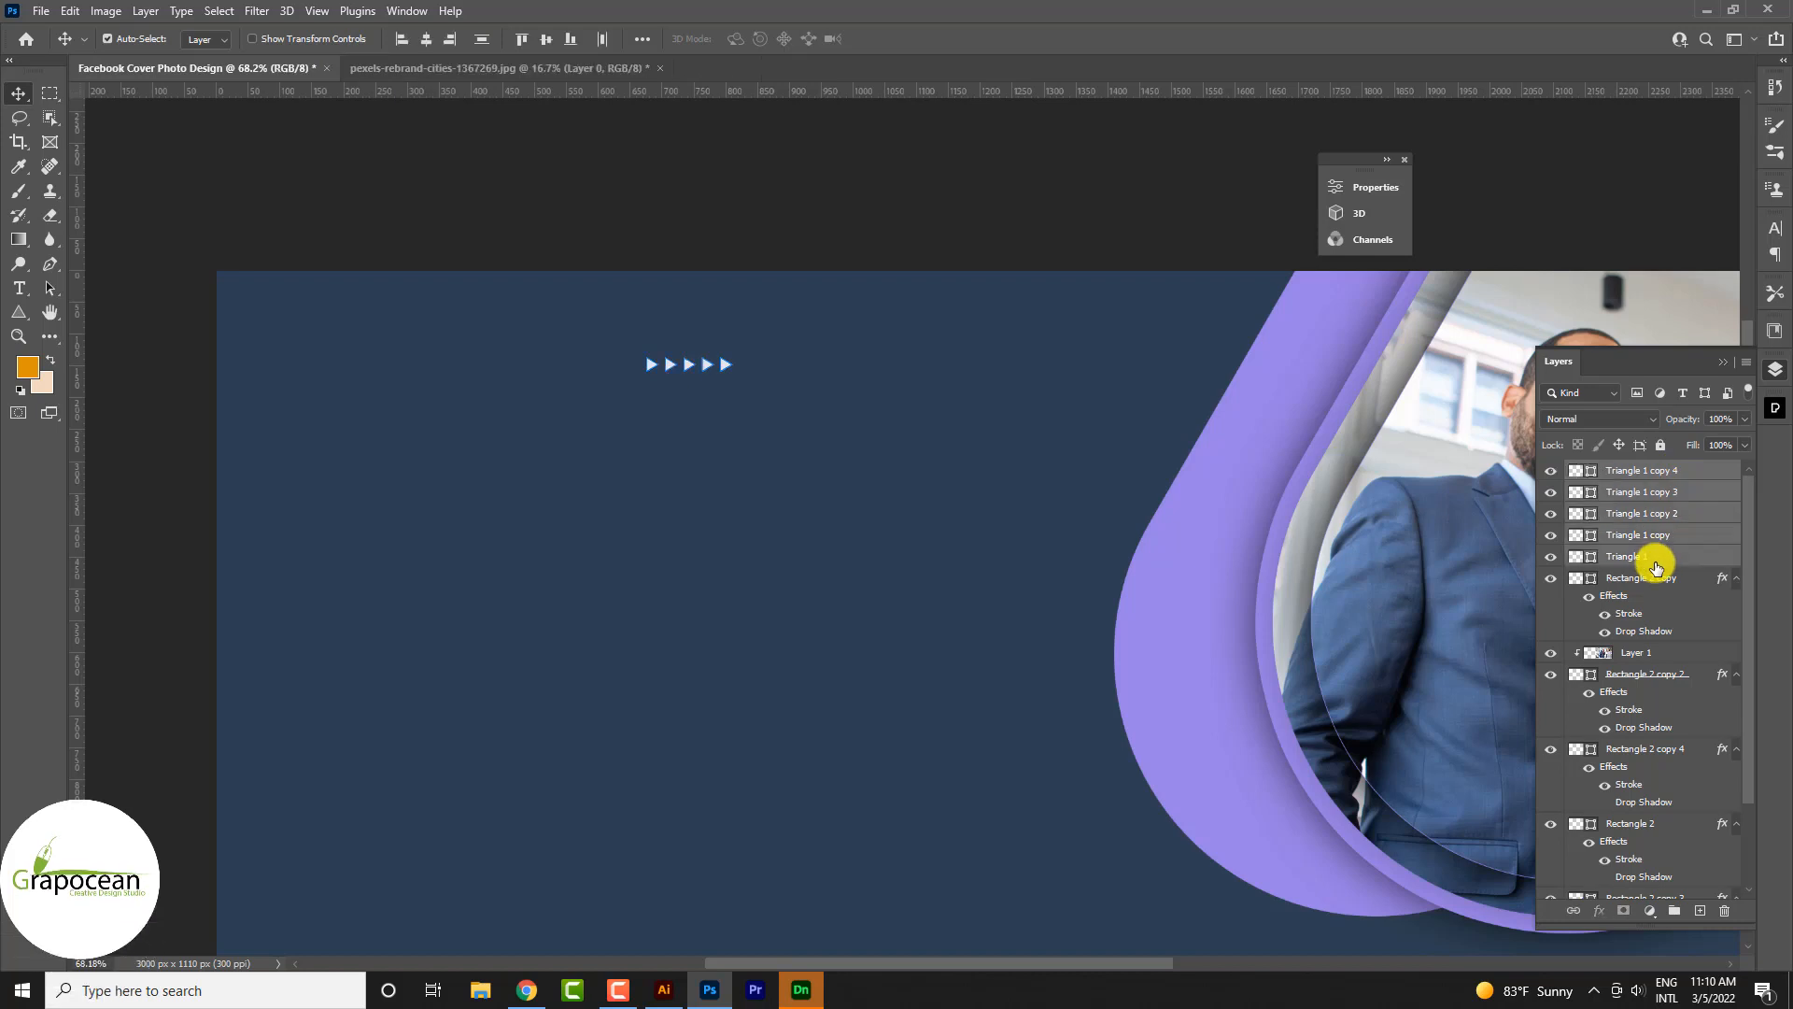
pyautogui.click(721, 213)
pyautogui.scroll(4, 695, 392)
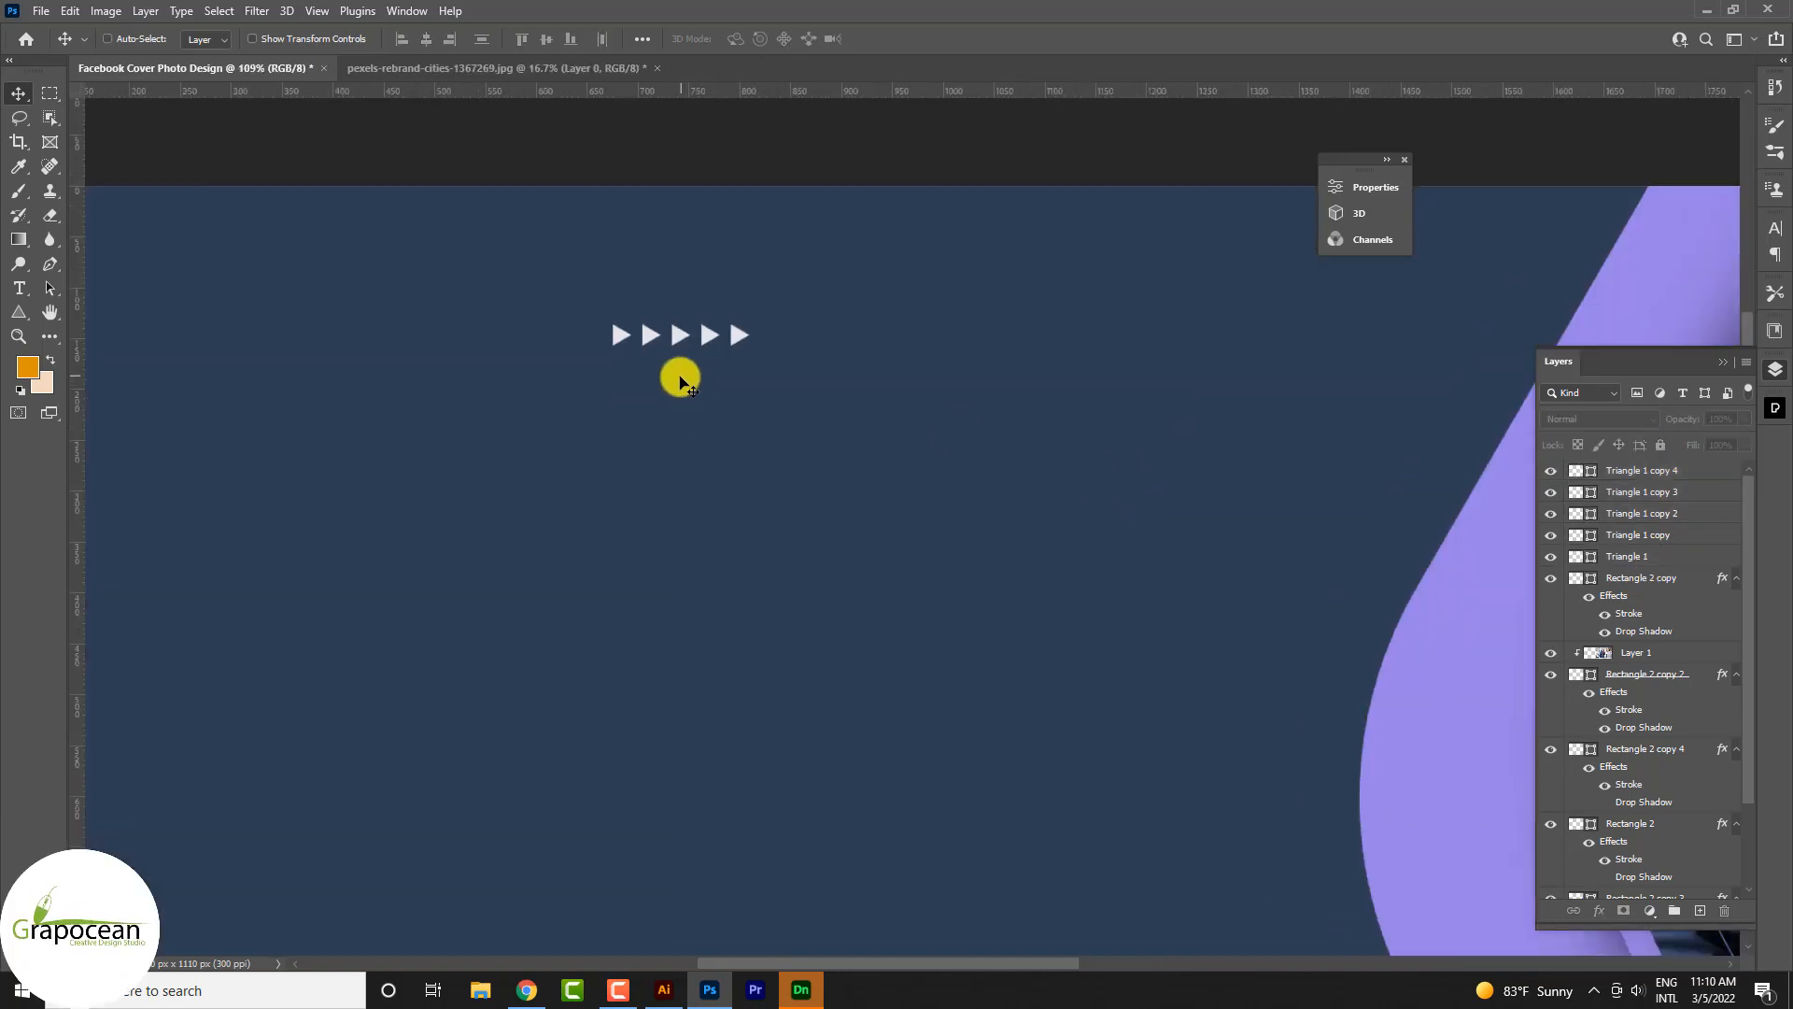
pyautogui.moveTo(801, 322); pyautogui.dragTo(851, 325)
pyautogui.keyDown('shift'); pyautogui.click(1657, 579); pyautogui.keyUp('shift')
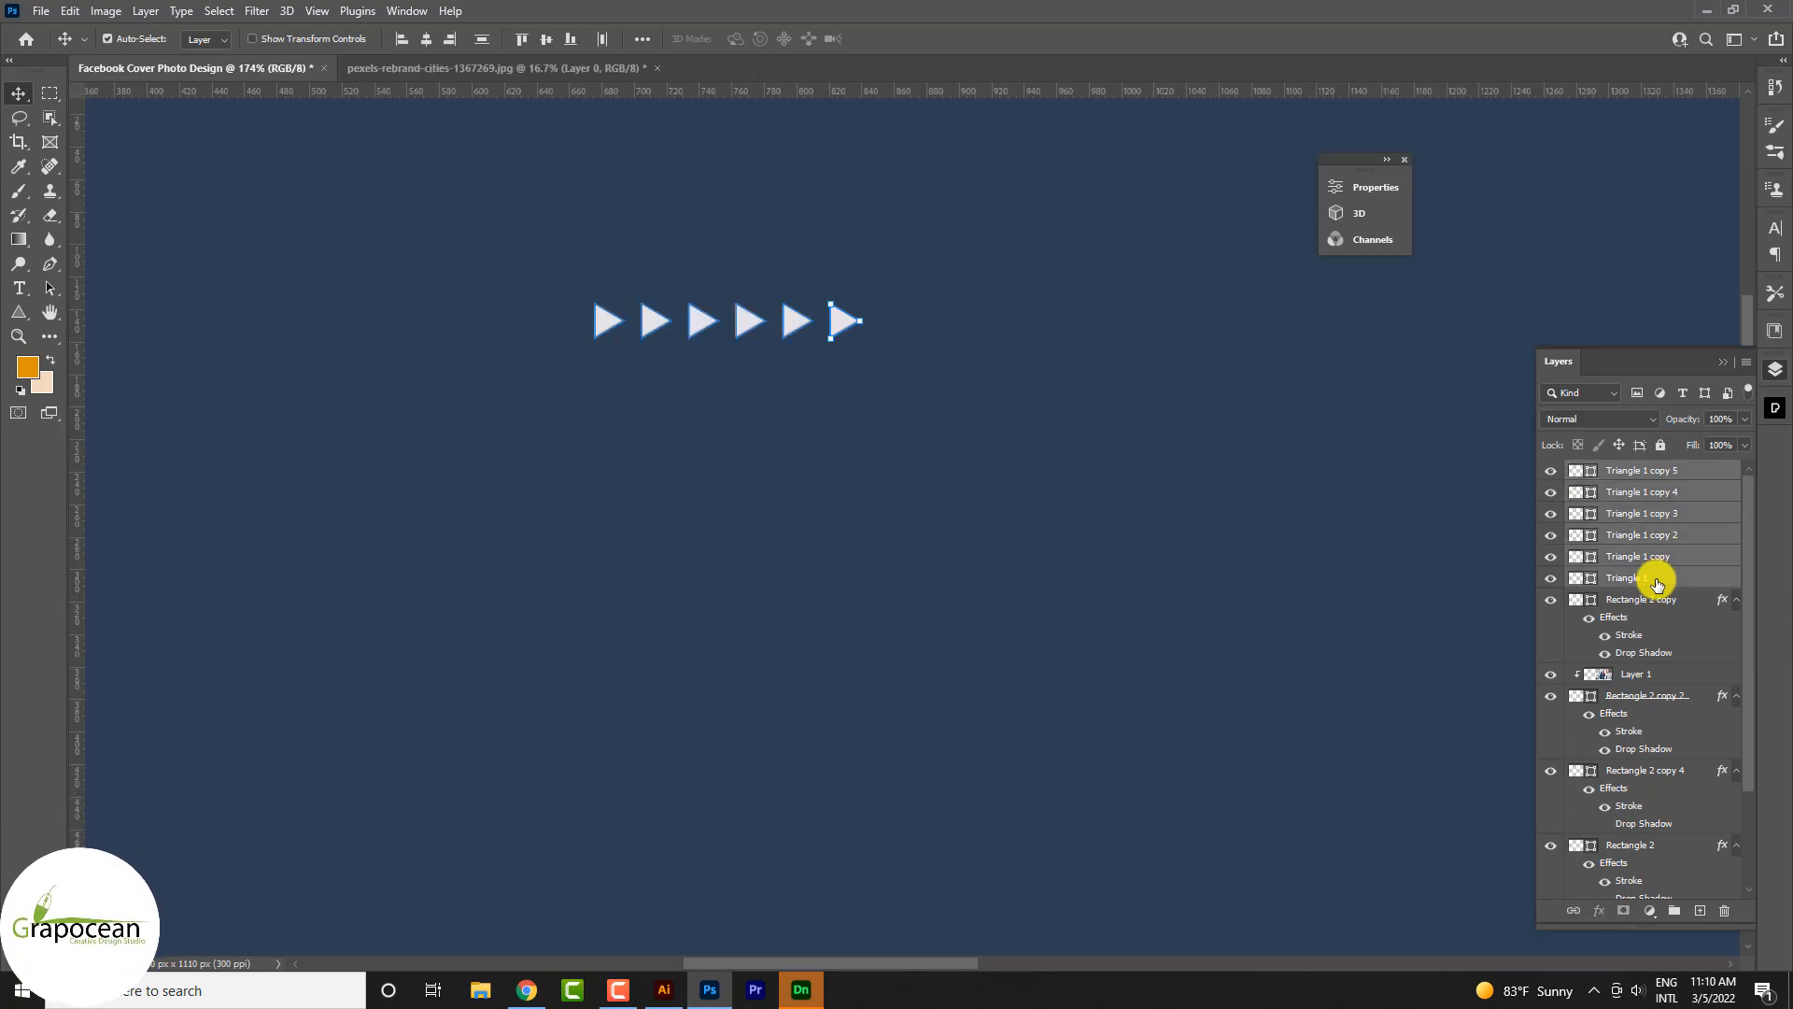
pyautogui.press('ctrl')
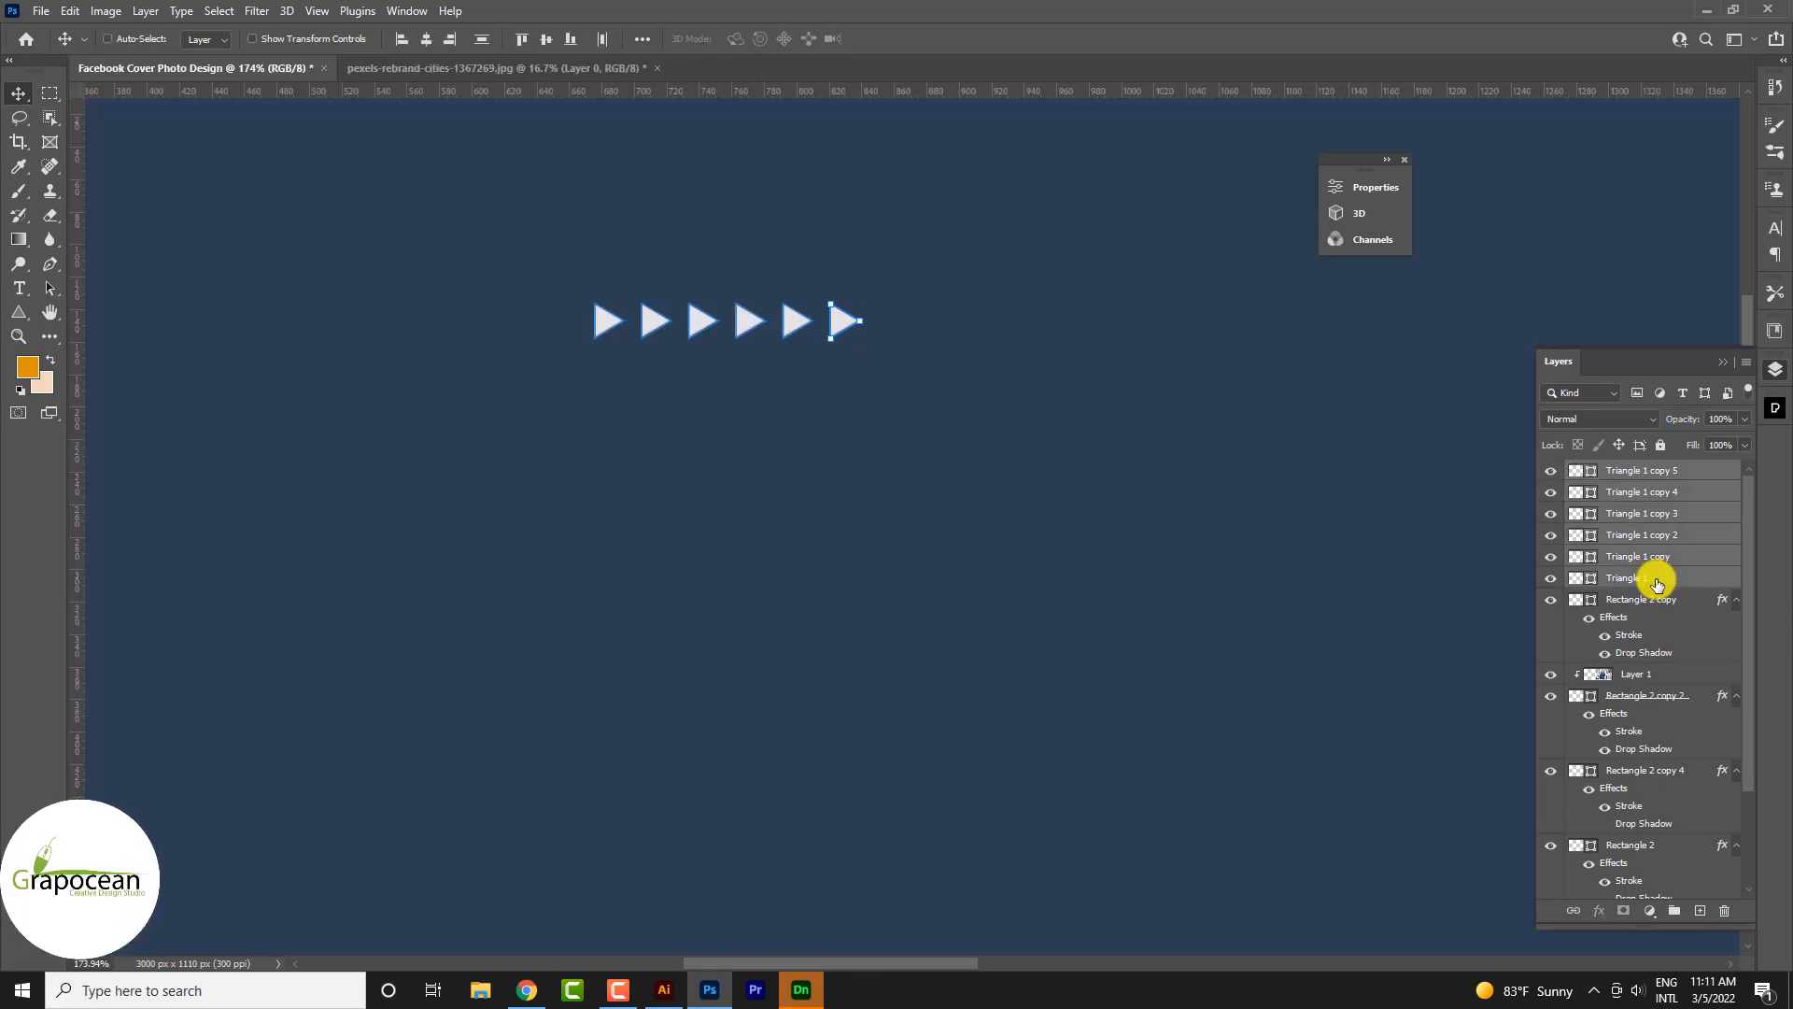
pyautogui.hotkey('ctrl', 'g')
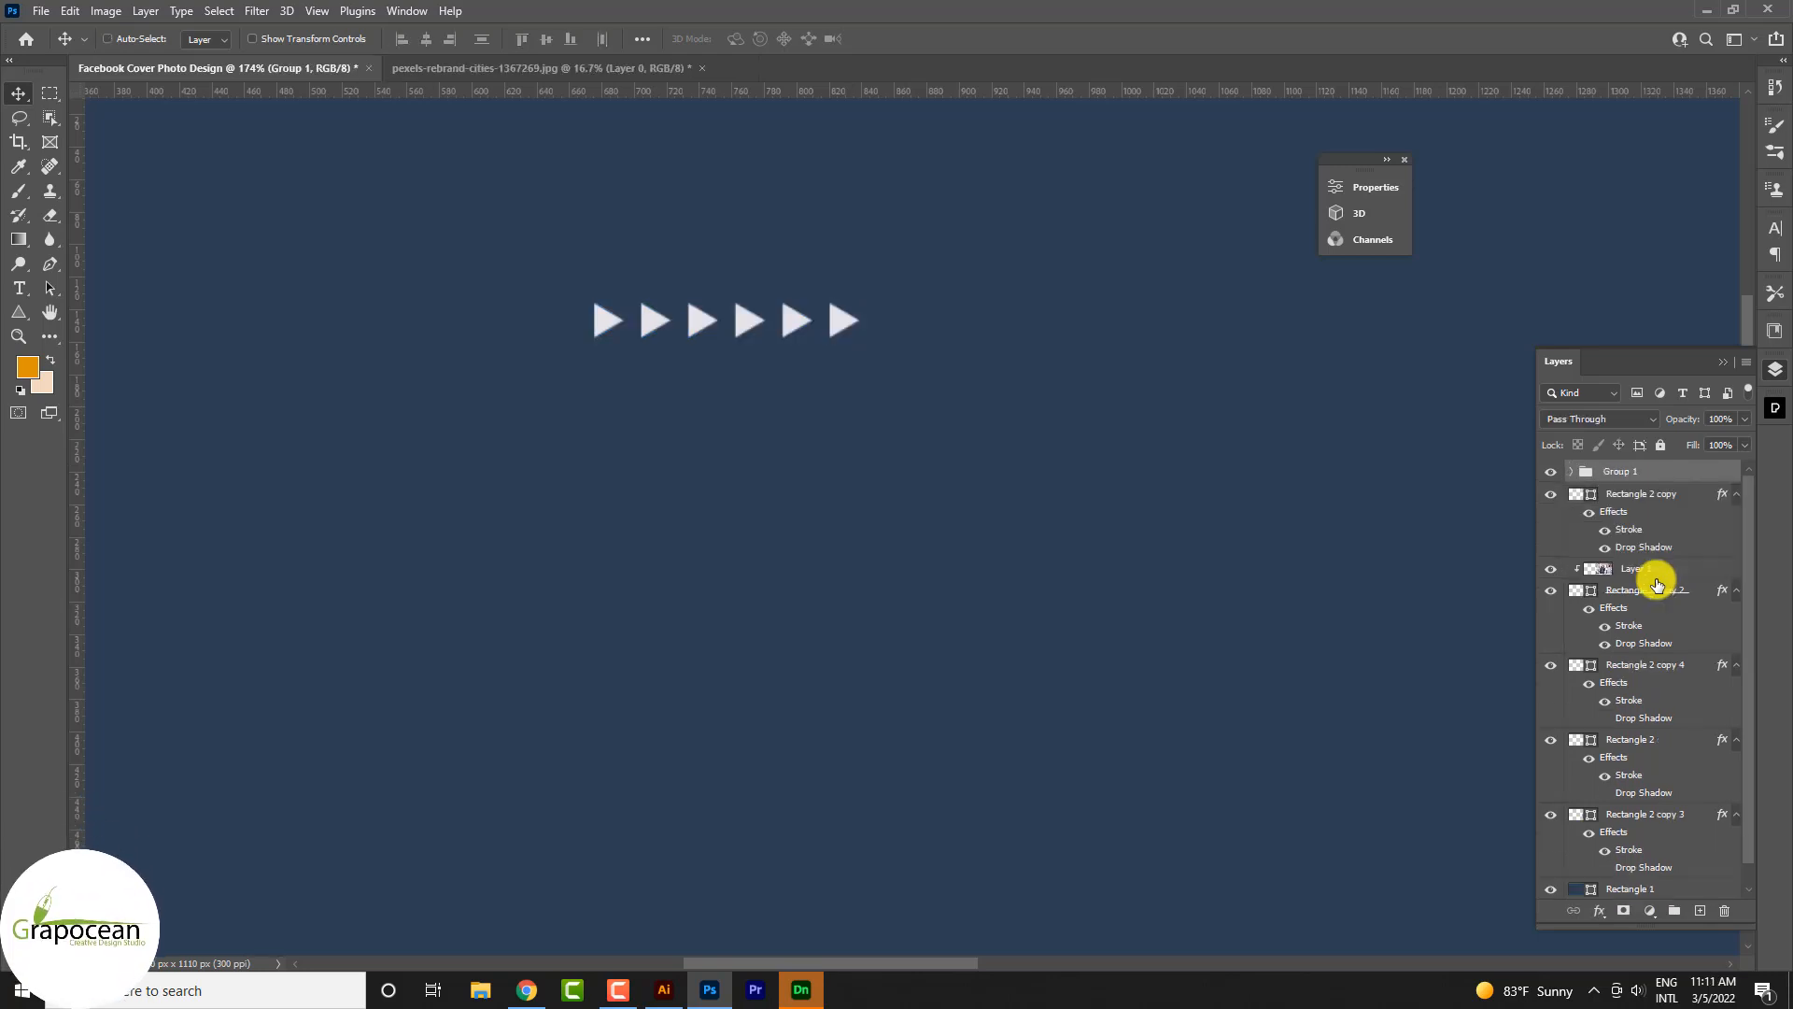
# - Duplicate the triangle group and place the copy directly below the first row
pyautogui.hotkey('ctrl', 'alt', 't')
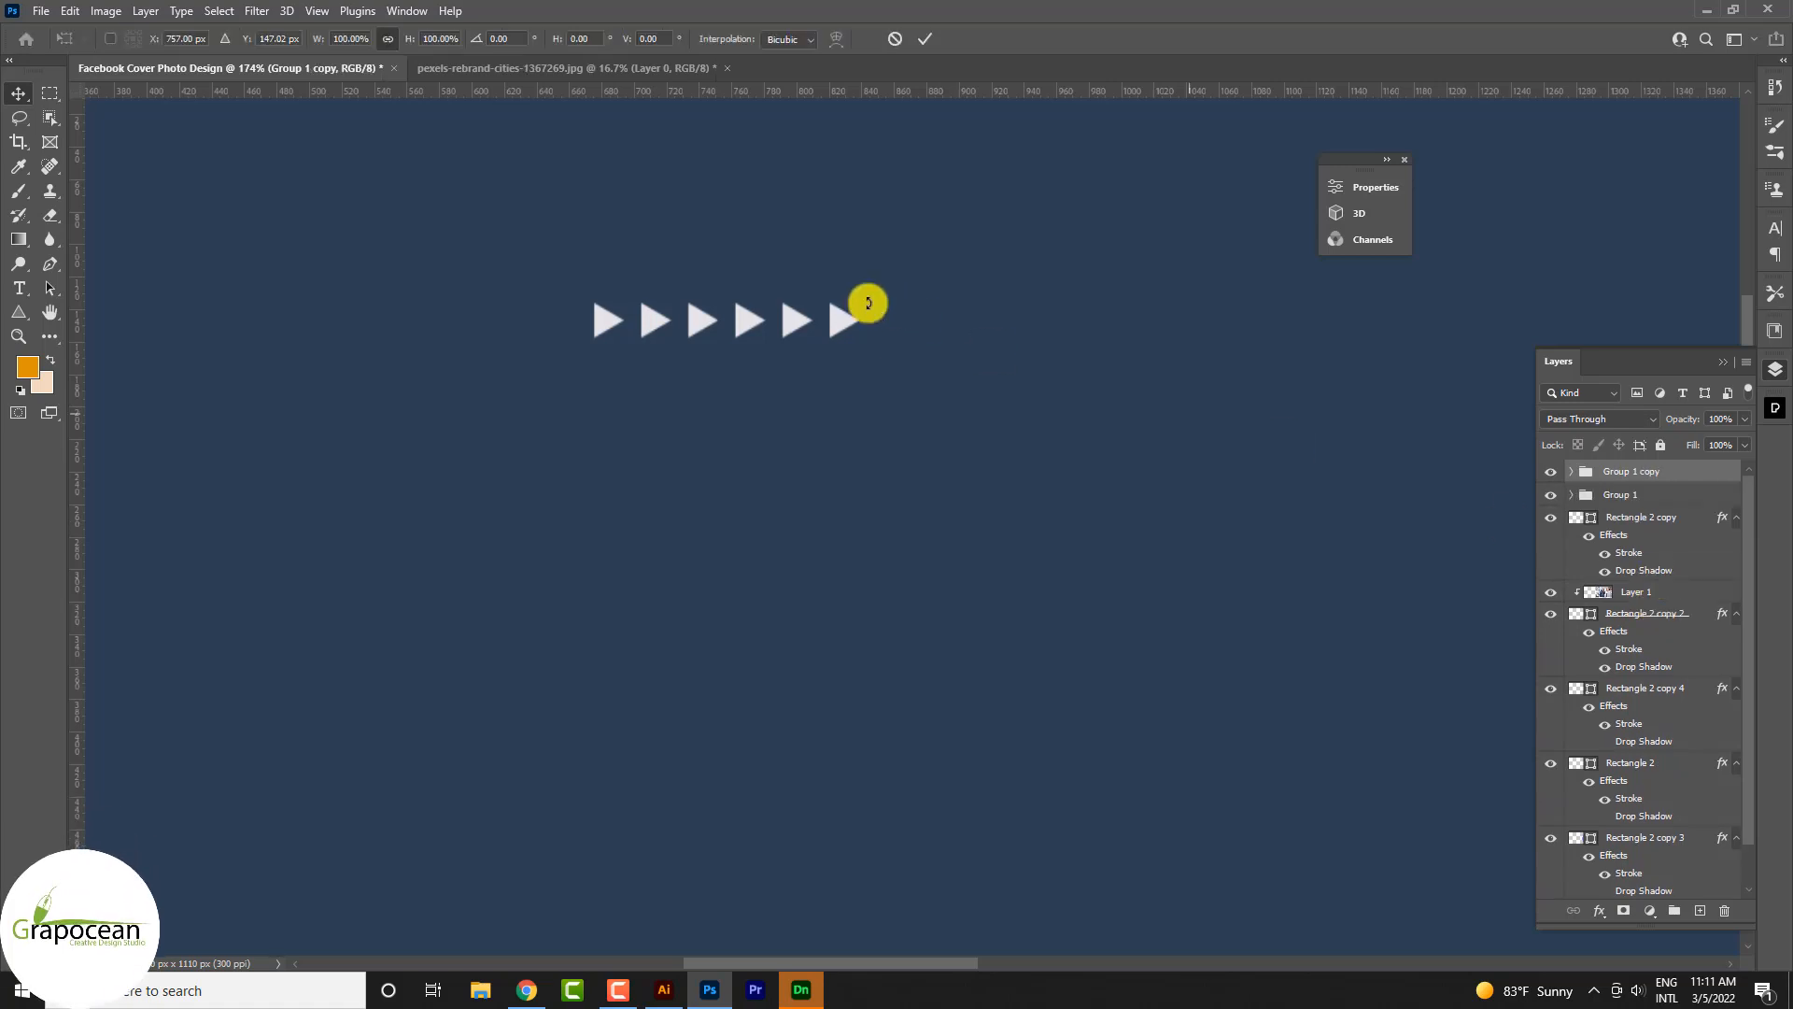
pyautogui.moveTo(743, 328); pyautogui.dragTo(743, 373)
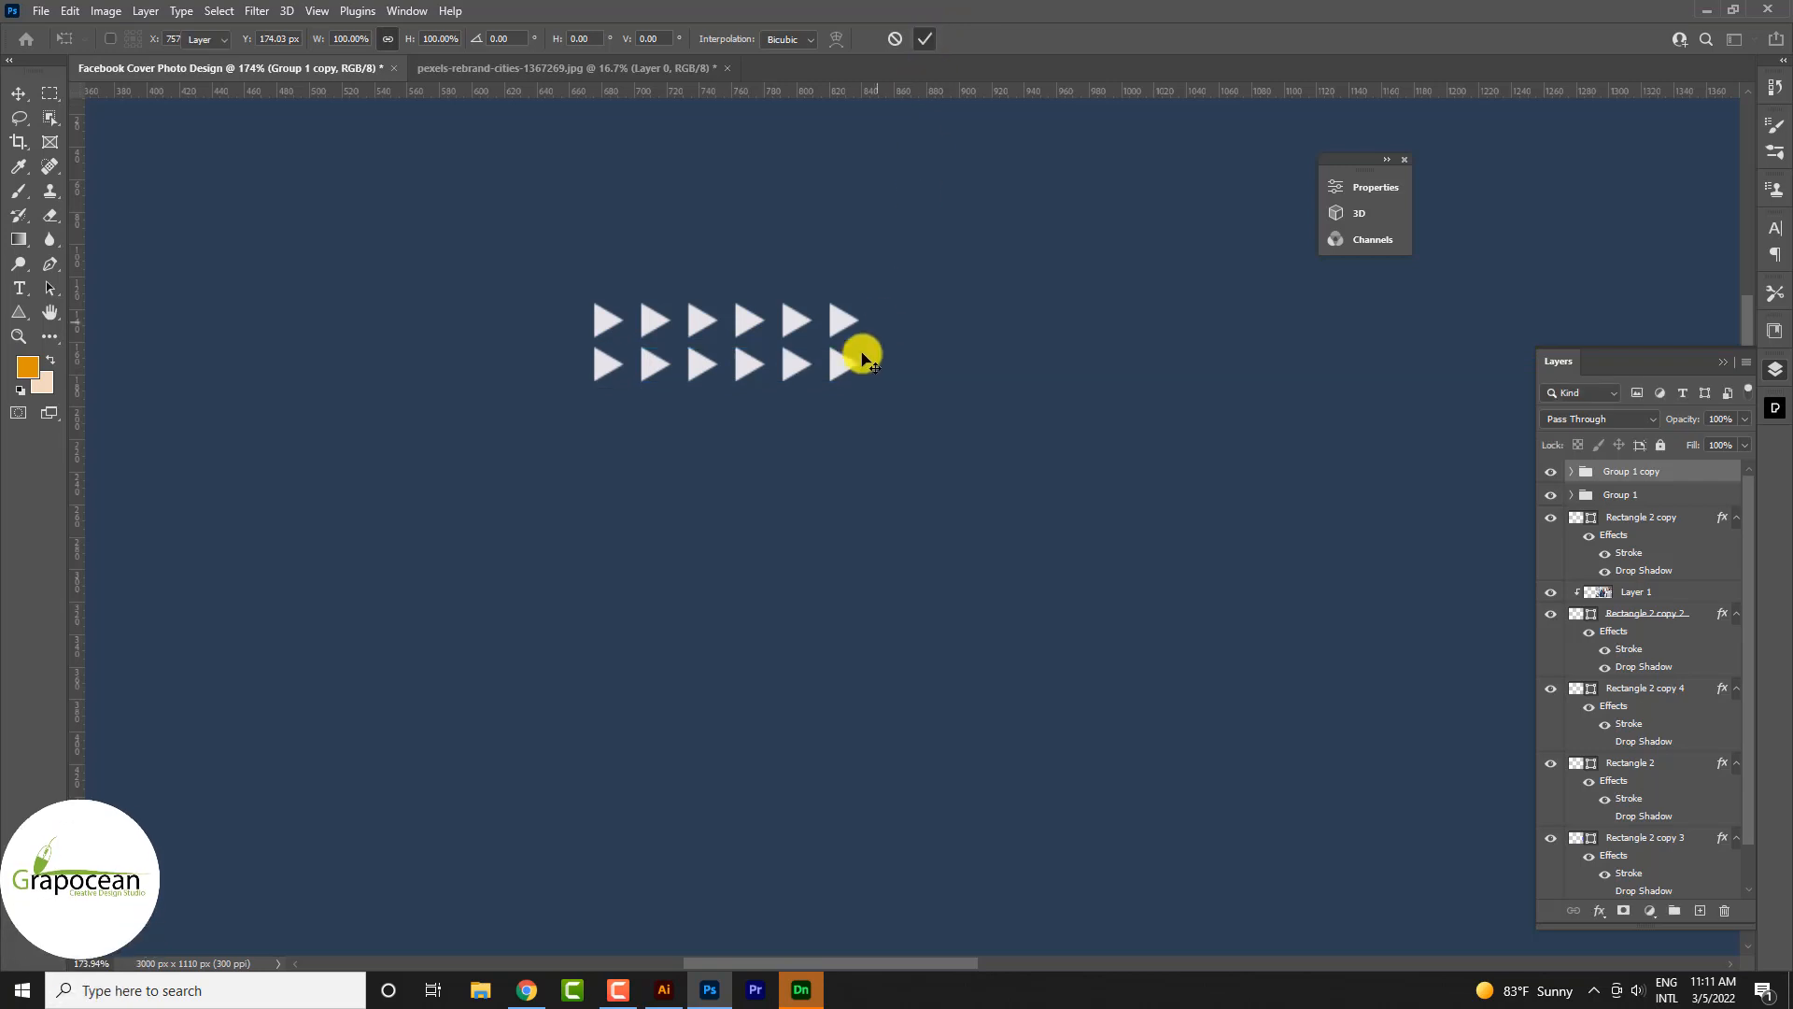
# - Try flipping the duplicated triangle row horizontally, and undo the flip
pyautogui.rightClick(752, 367)
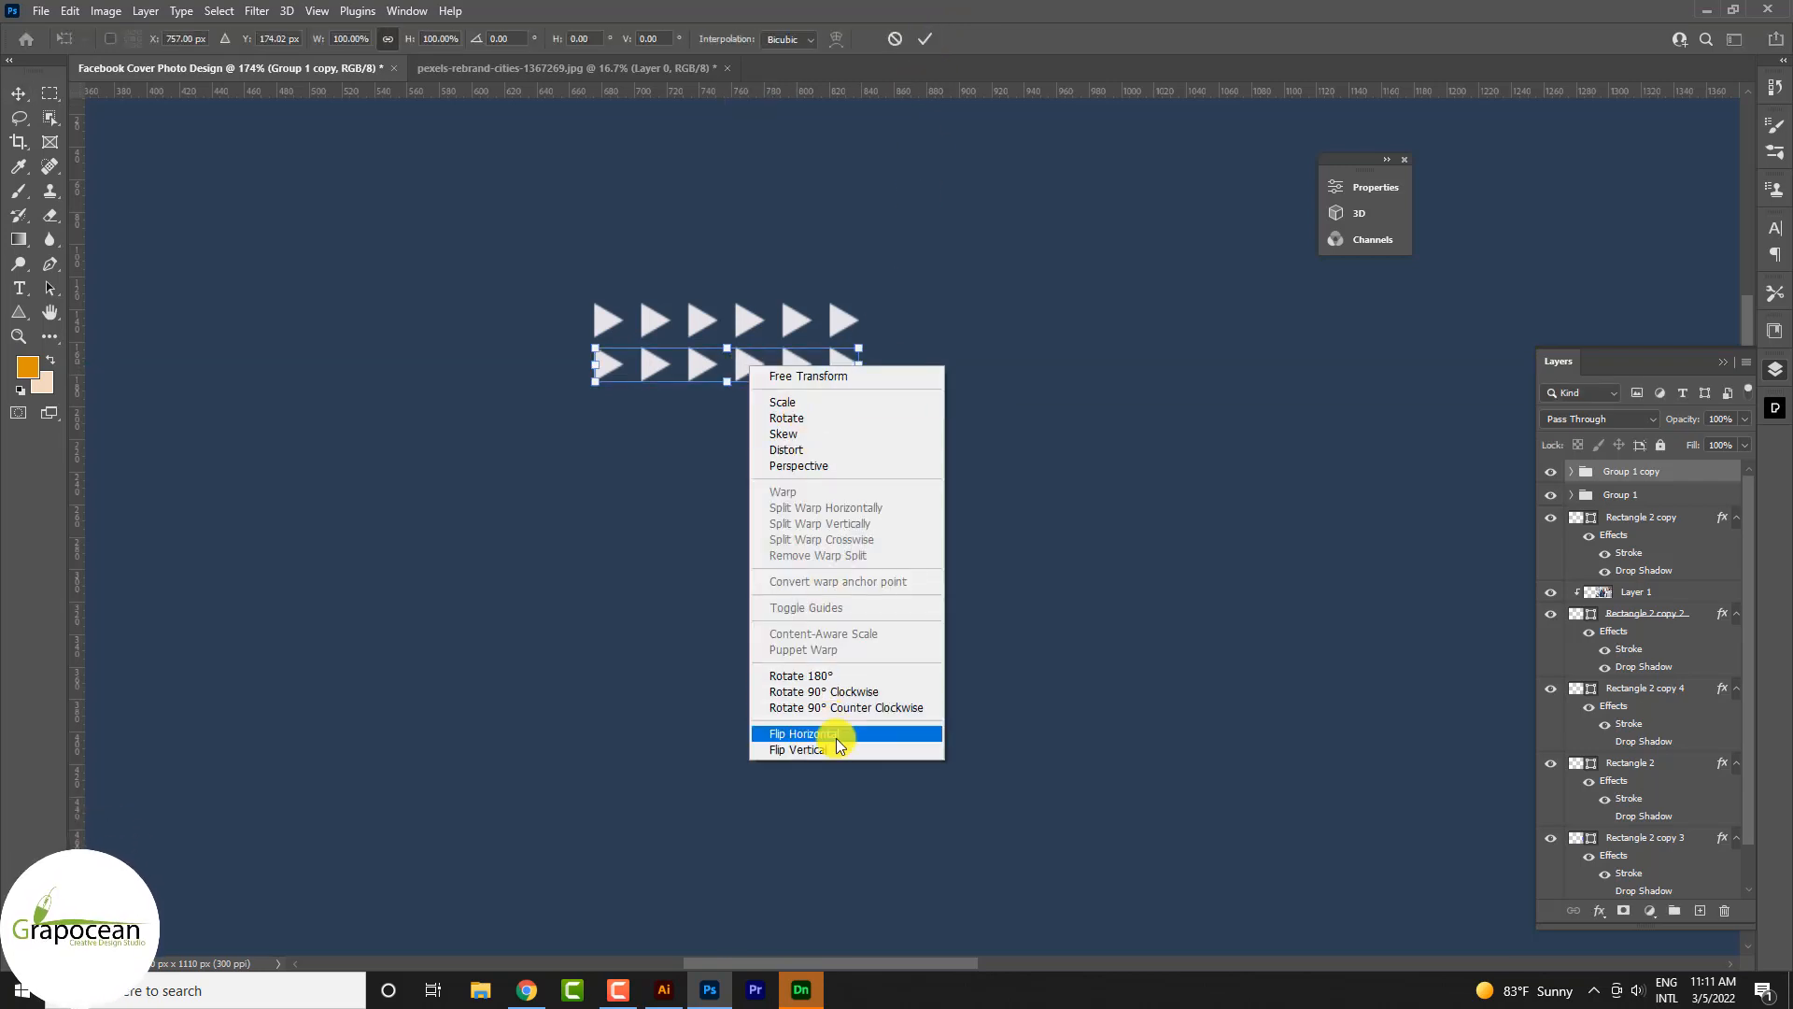
pyautogui.click(837, 738)
pyautogui.click(924, 38)
pyautogui.scroll(-4, 1053, 551)
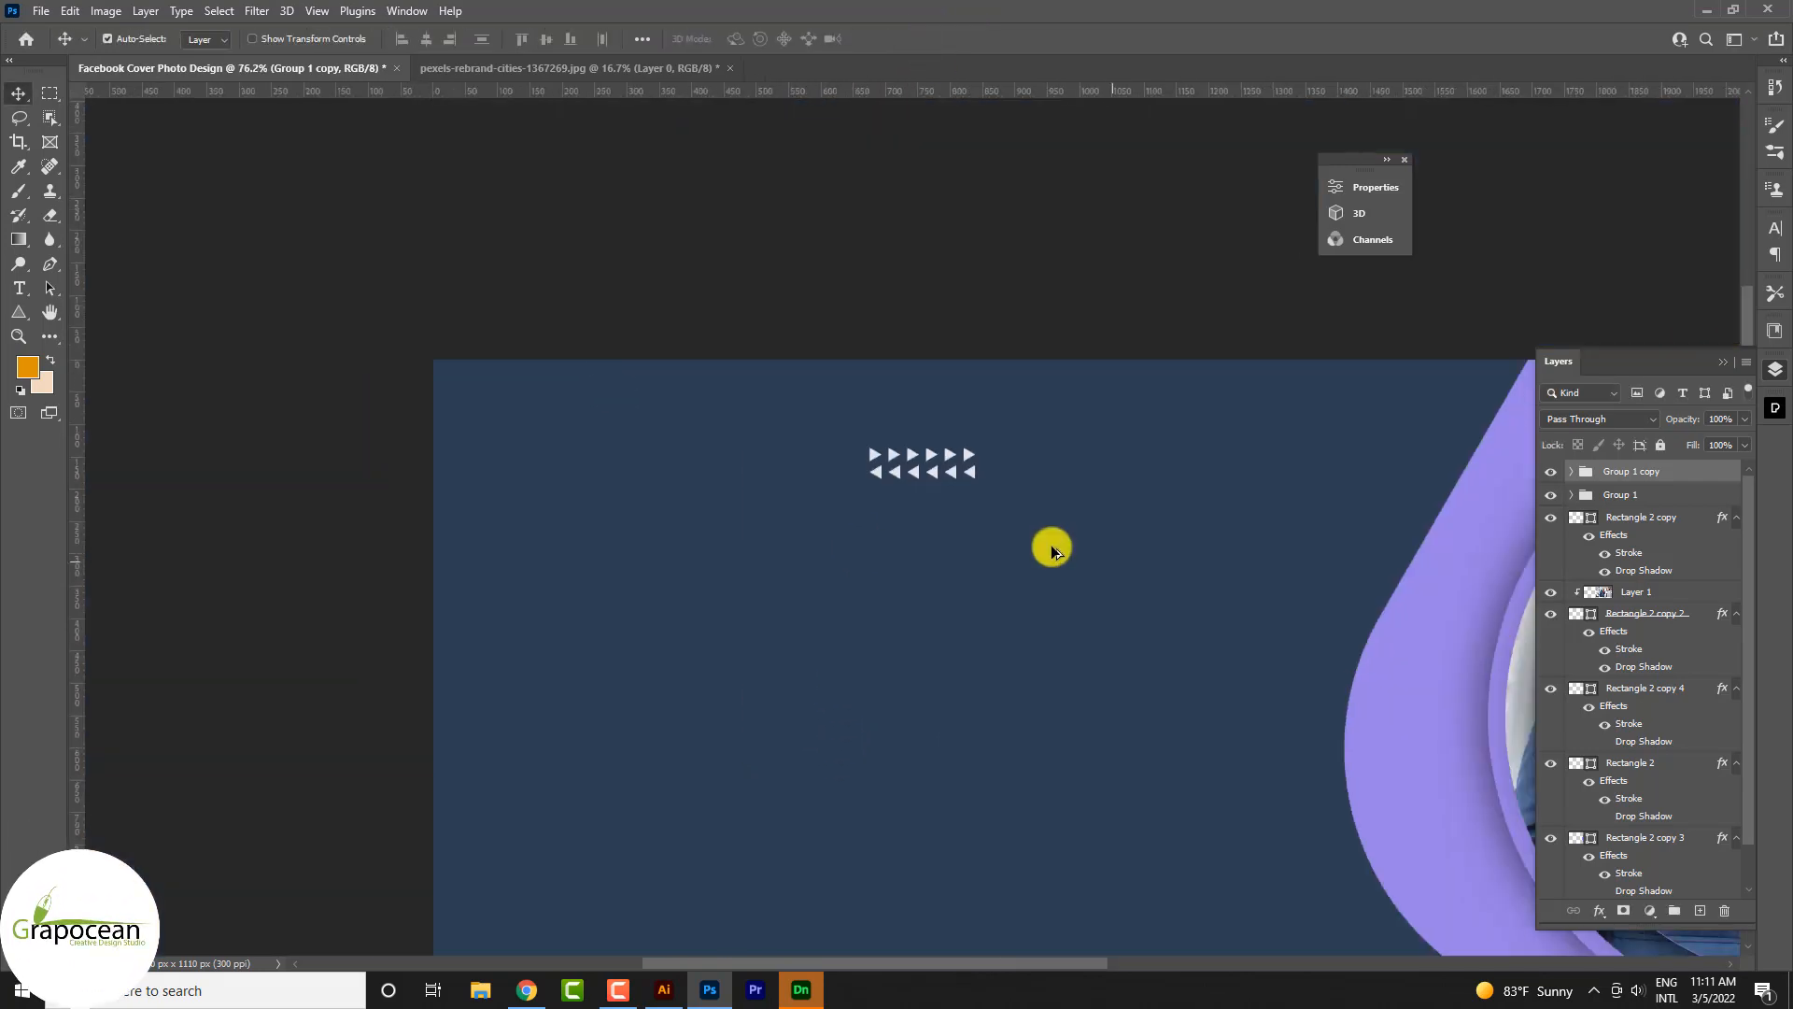
pyautogui.scroll(-3, 1053, 550)
pyautogui.press('ctrl')
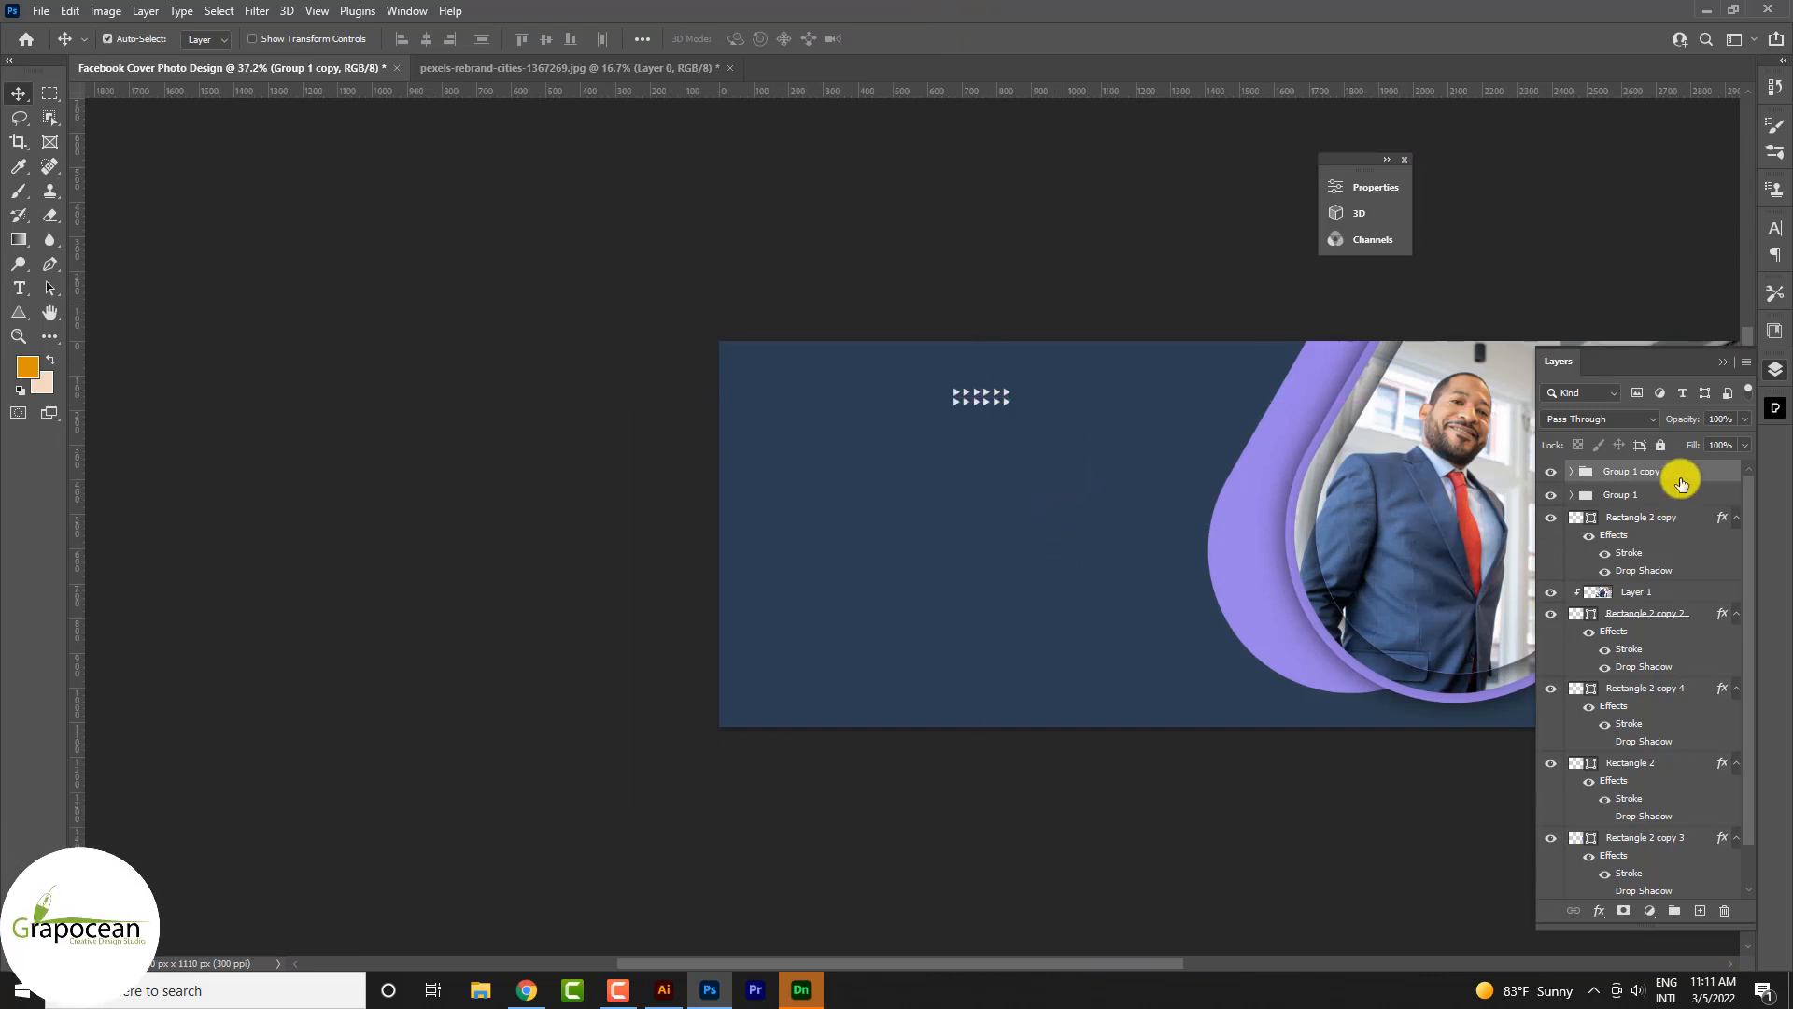
# - Duplicate the second triangle row as a third row beneath it and nudge it up 4 px to tighten the spacing
pyautogui.hotkey('ctrl', 'j')
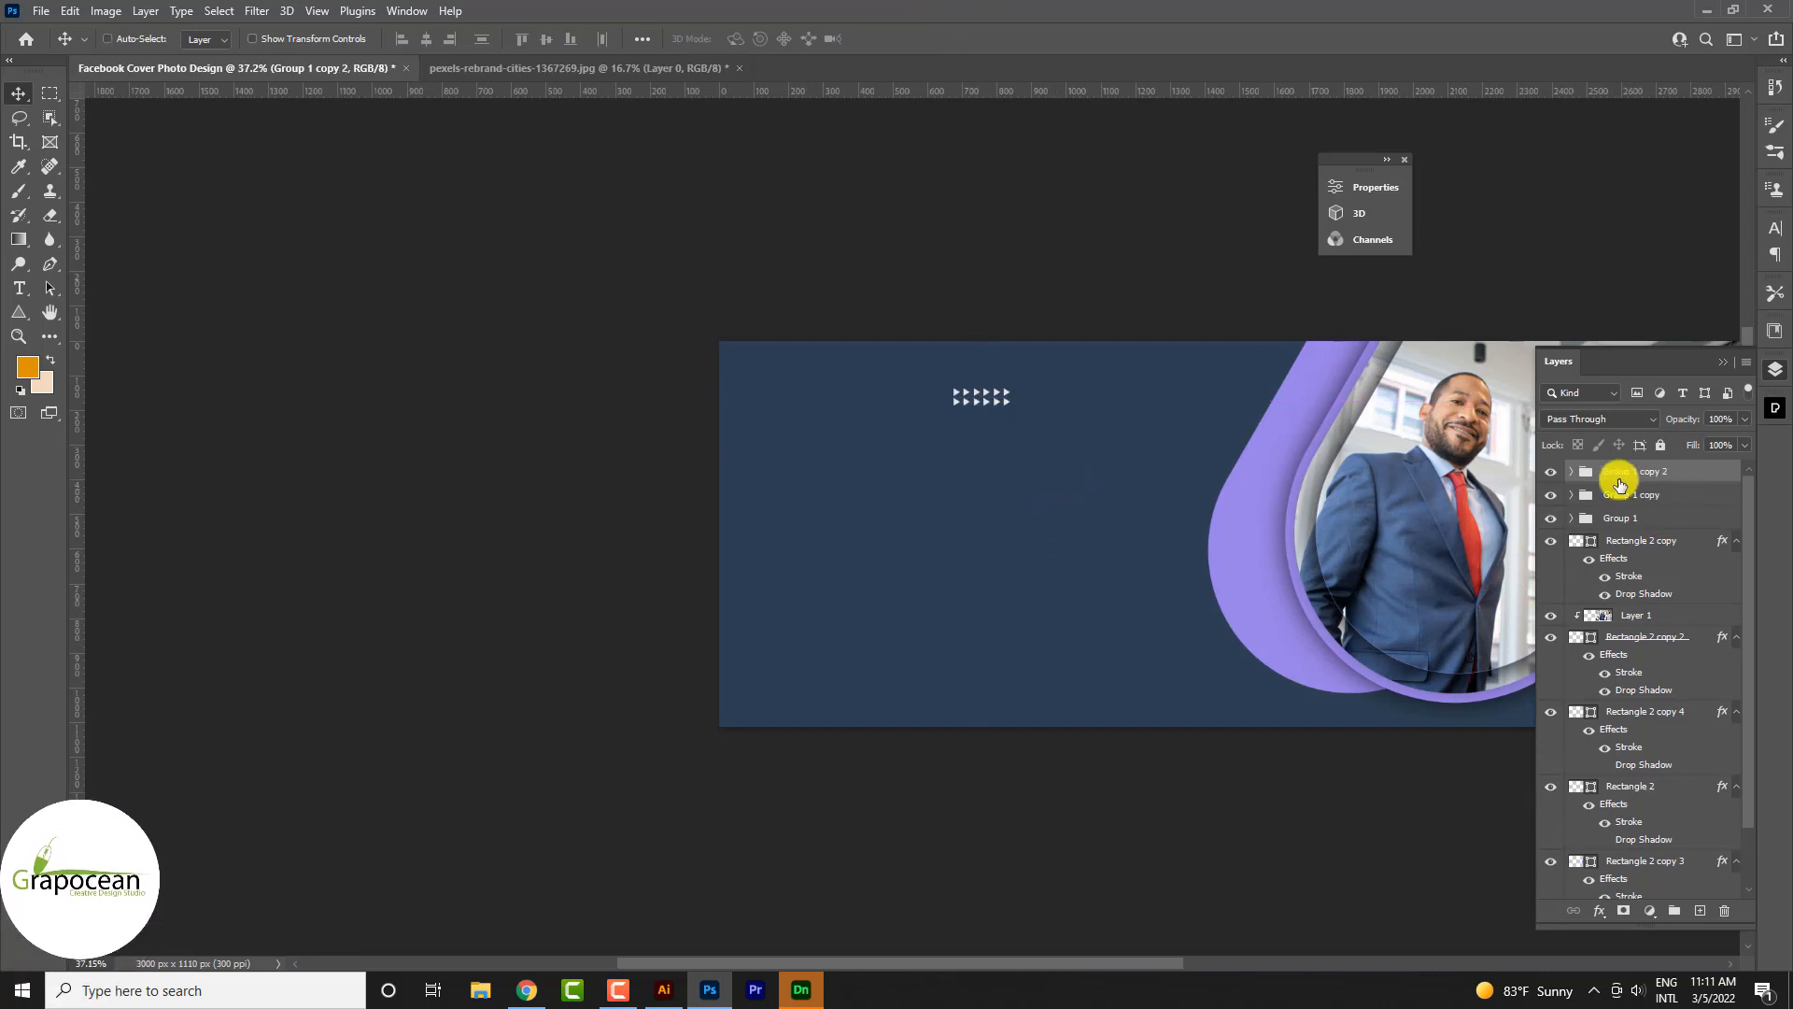
pyautogui.hotkey('ctrl', 't')
pyautogui.scroll(2, 1081, 433)
pyautogui.scroll(5, 978, 390)
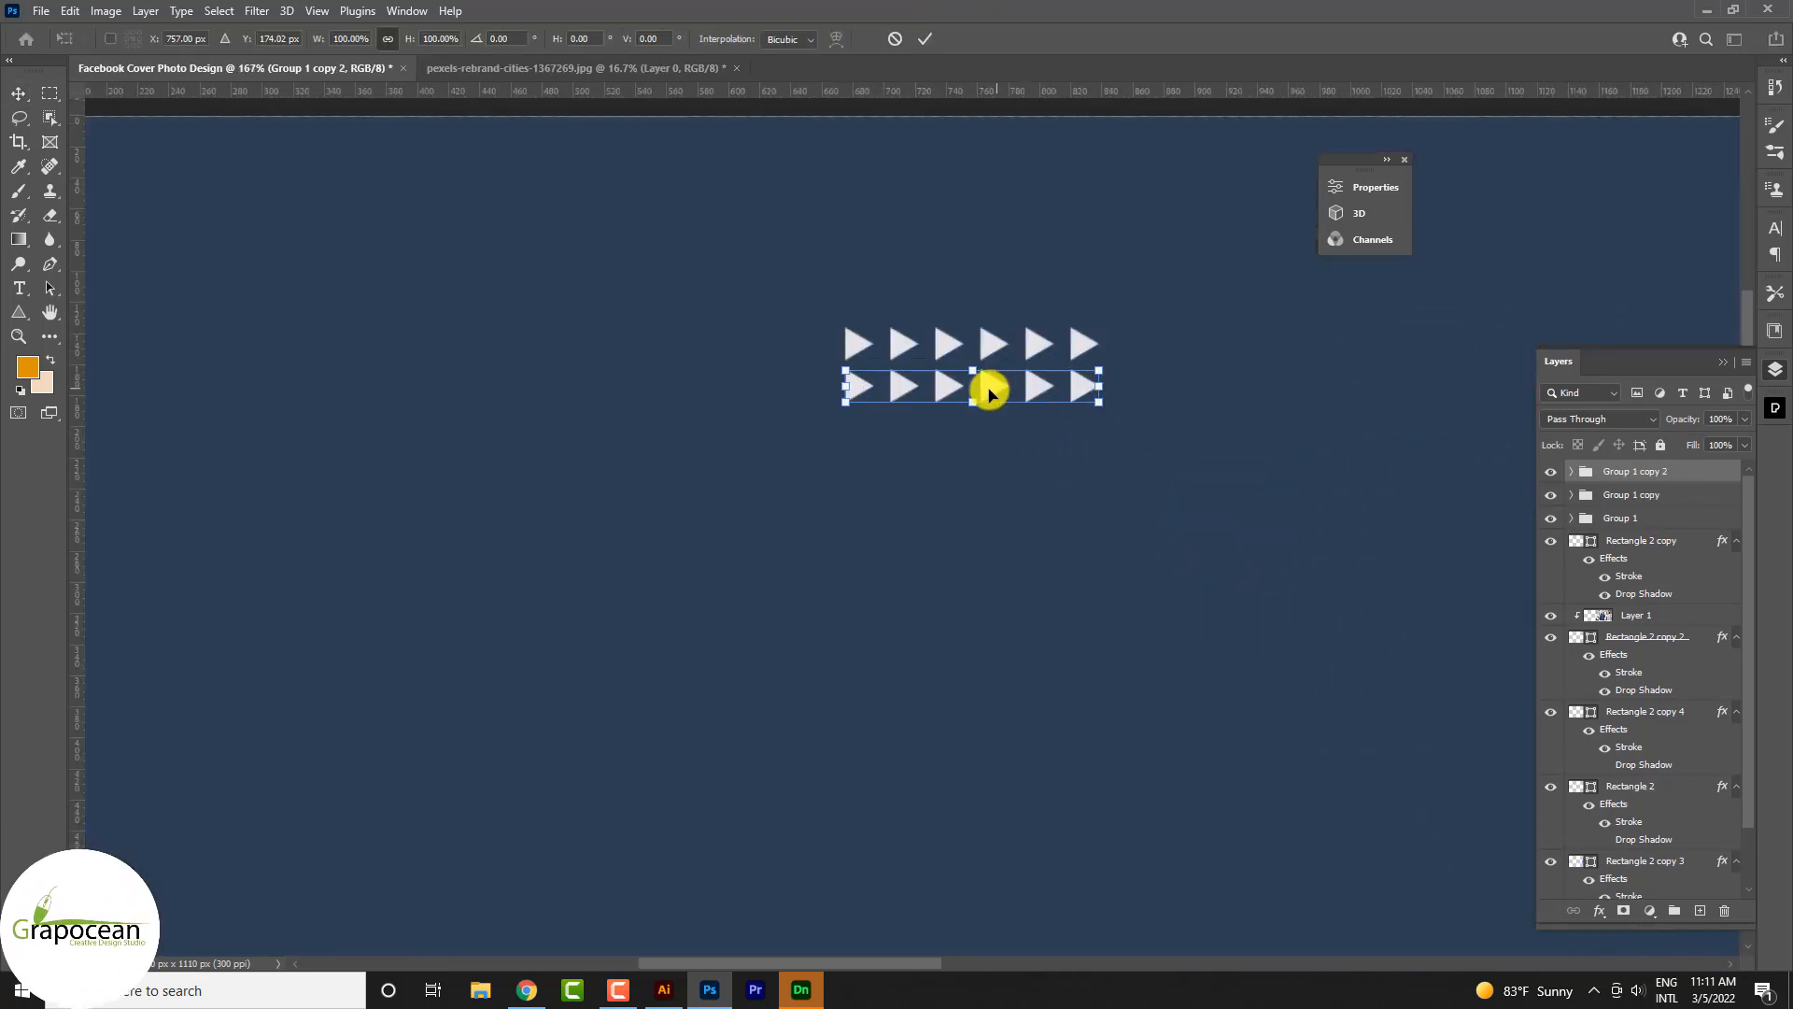
pyautogui.moveTo(989, 389); pyautogui.dragTo(989, 435)
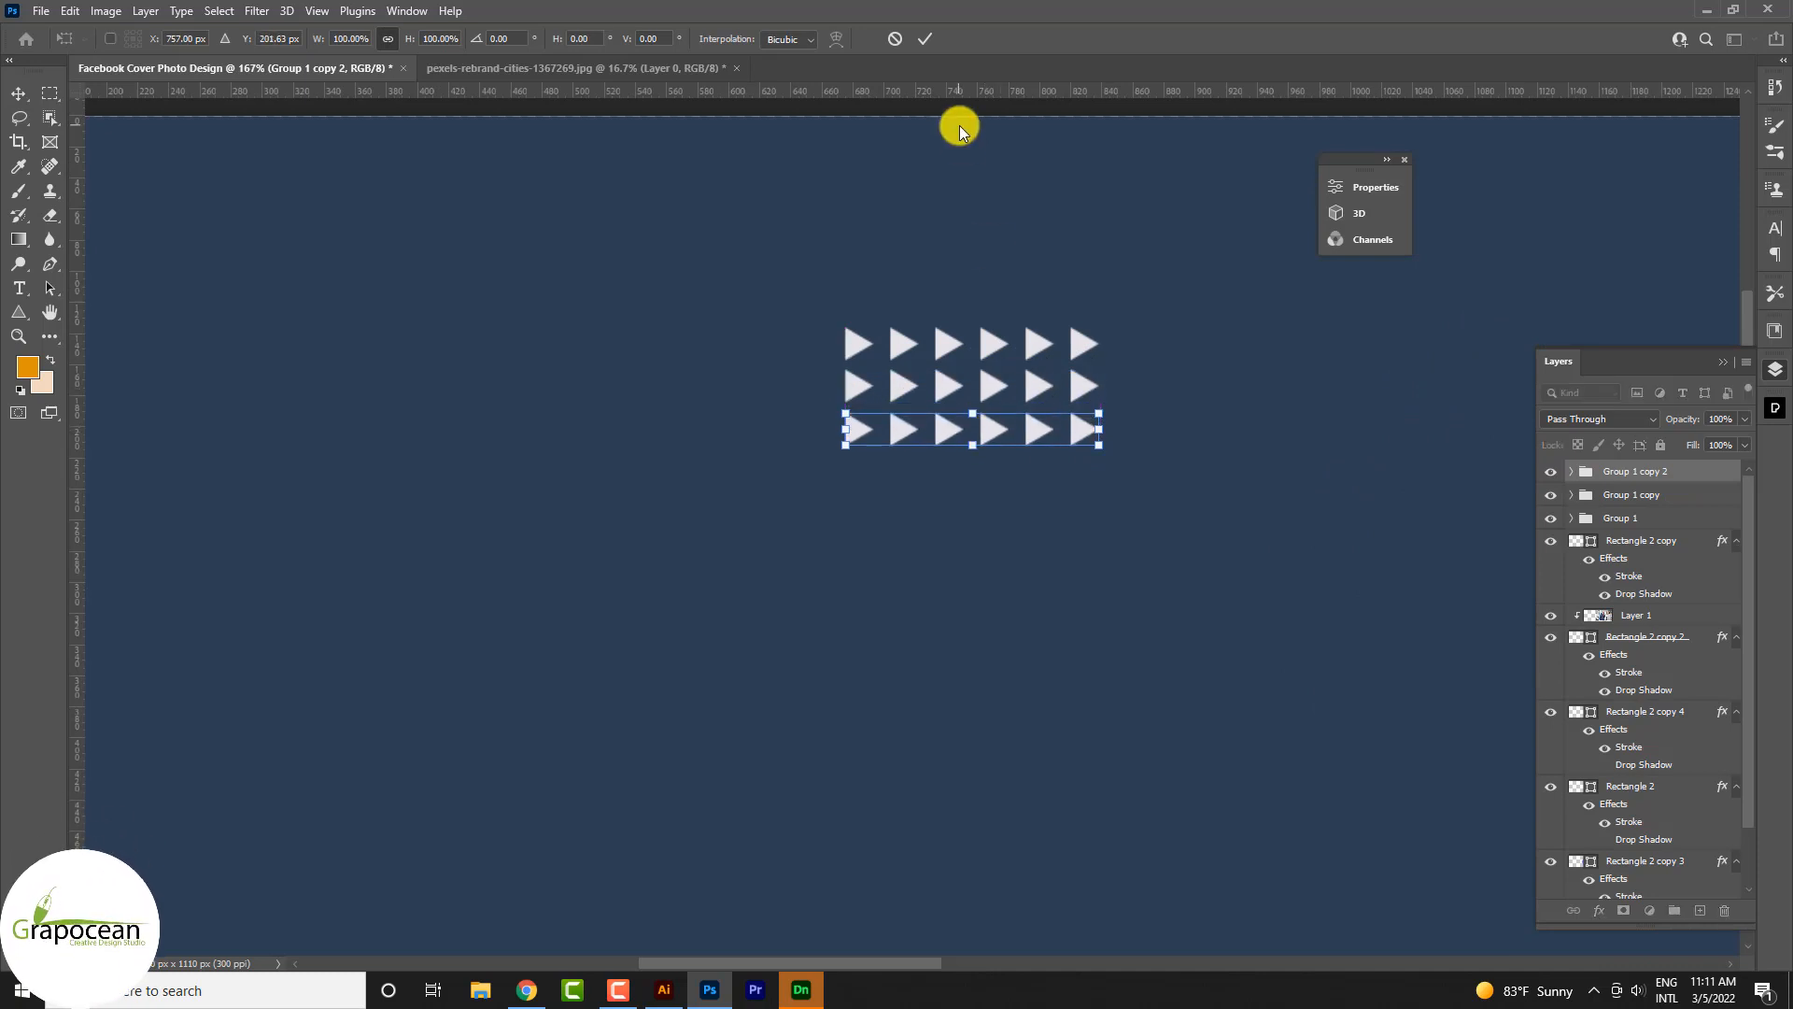
pyautogui.press('Up')
pyautogui.press('Up')
pyautogui.press('Up')
pyautogui.press('Up')
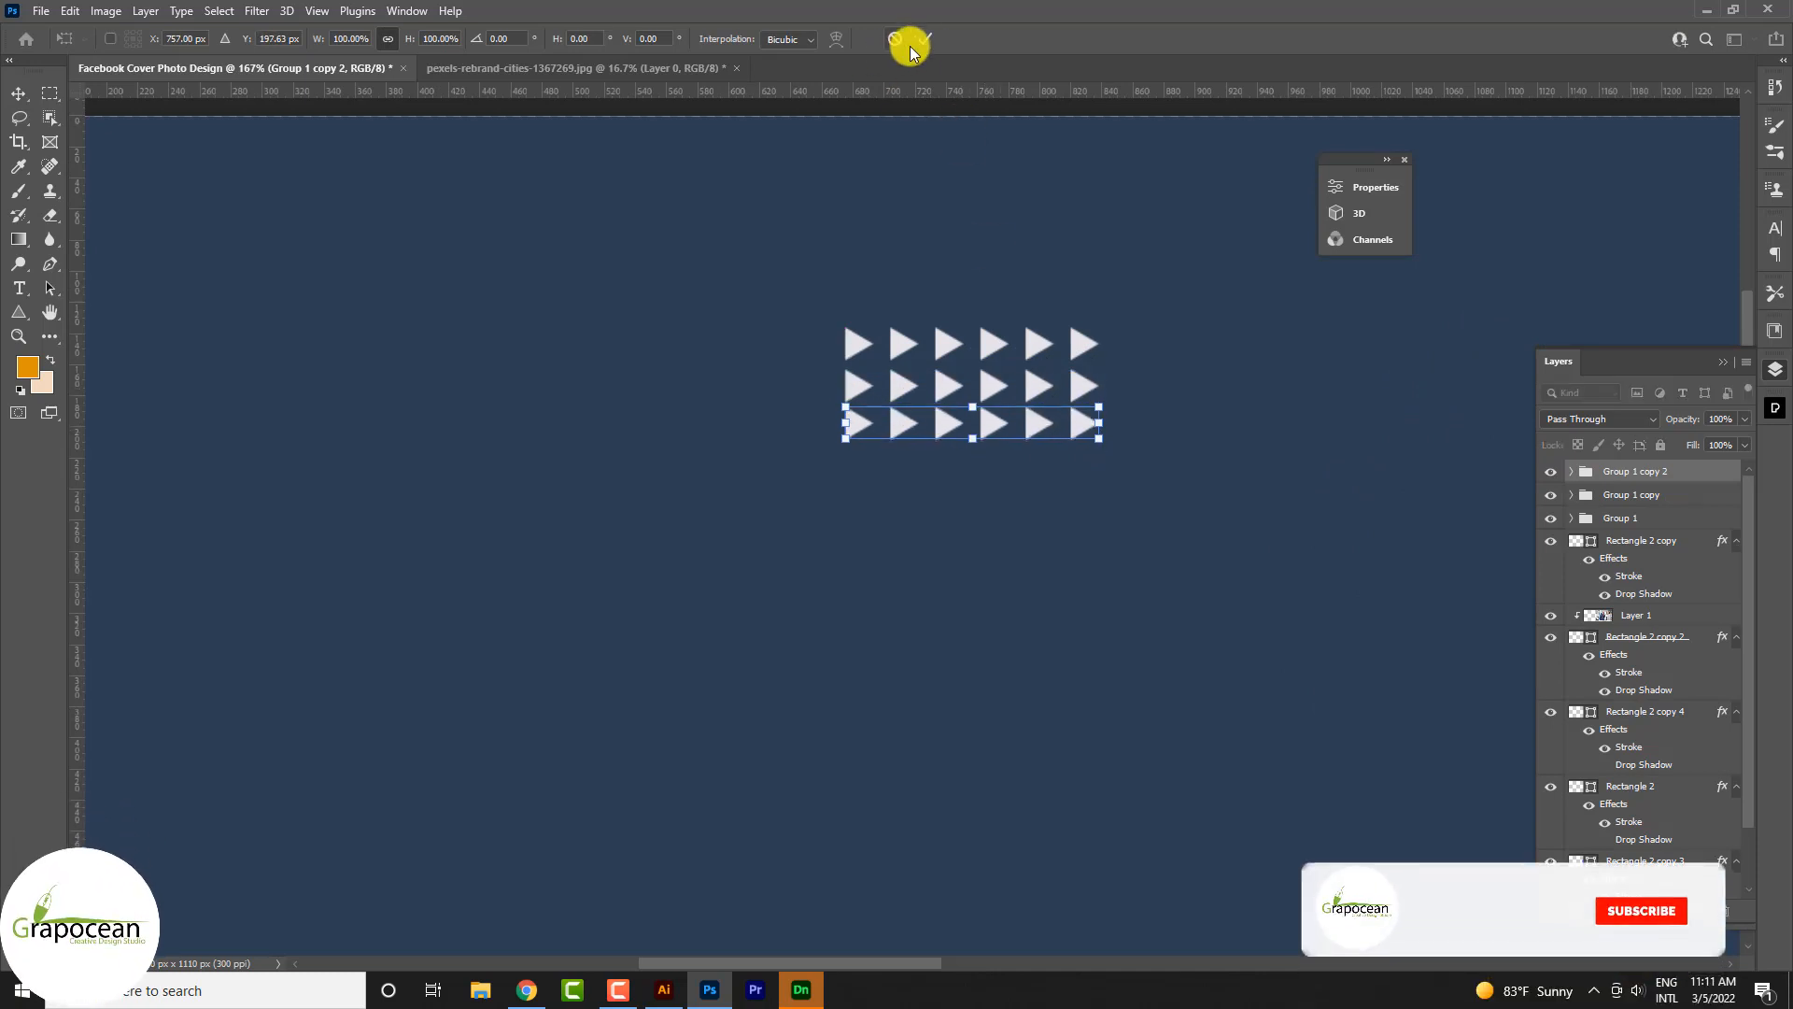
pyautogui.press('Return')
# - Scale the lower yellow bar up proportionally to about 221% around its centre
pyautogui.scroll(-5, 935, 497)
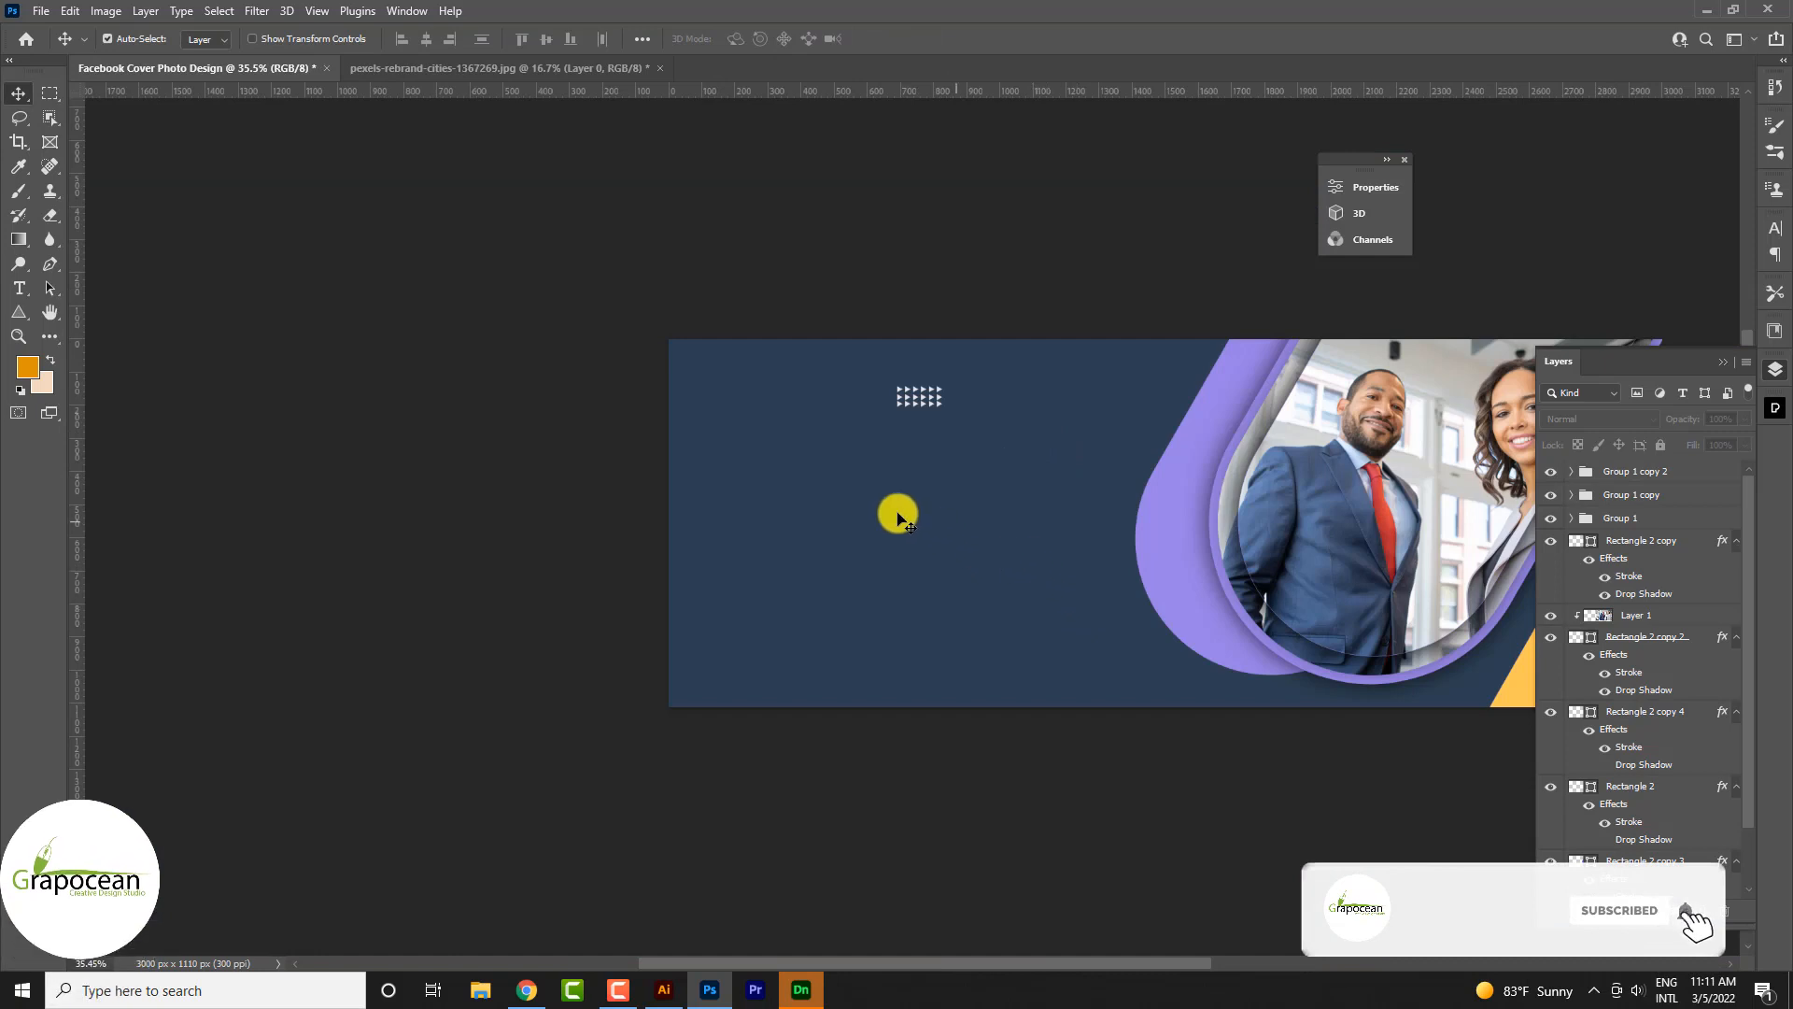
pyautogui.scroll(-2, 897, 512)
pyautogui.scroll(2, 1219, 588)
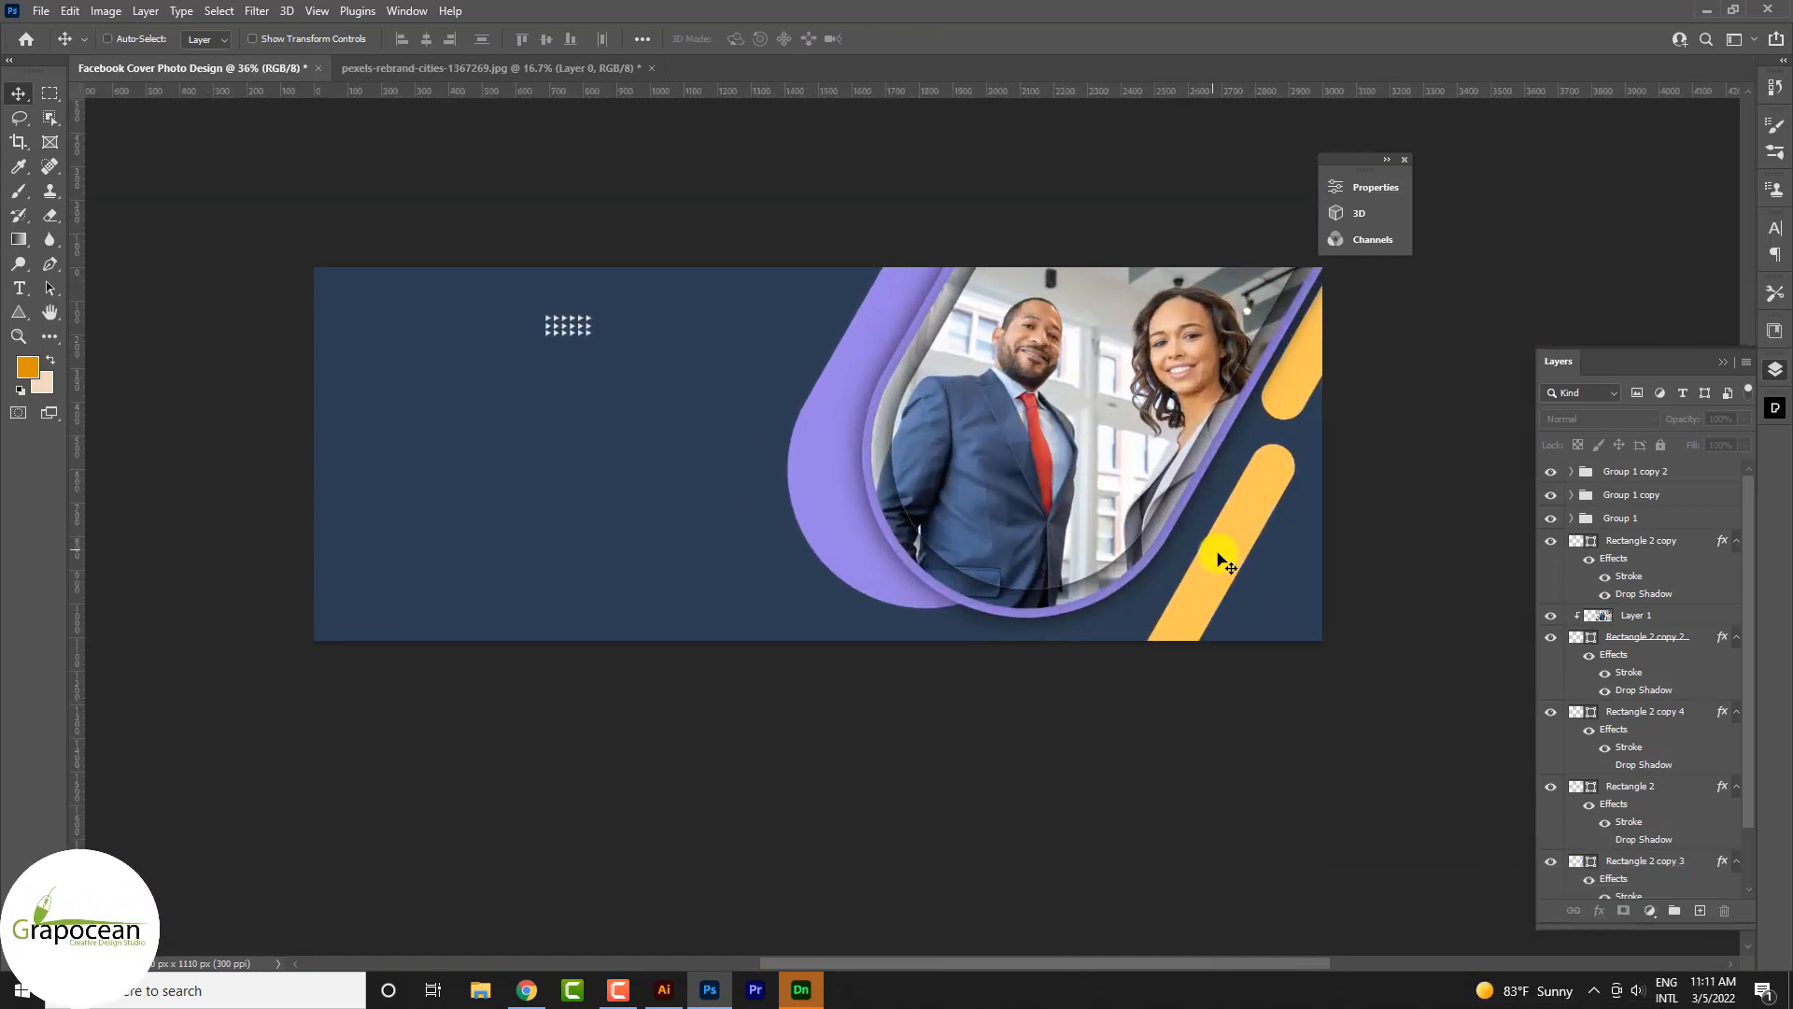
pyautogui.moveTo(1217, 560); pyautogui.dragTo(1231, 614)
pyautogui.hotkey('ctrl', 't')
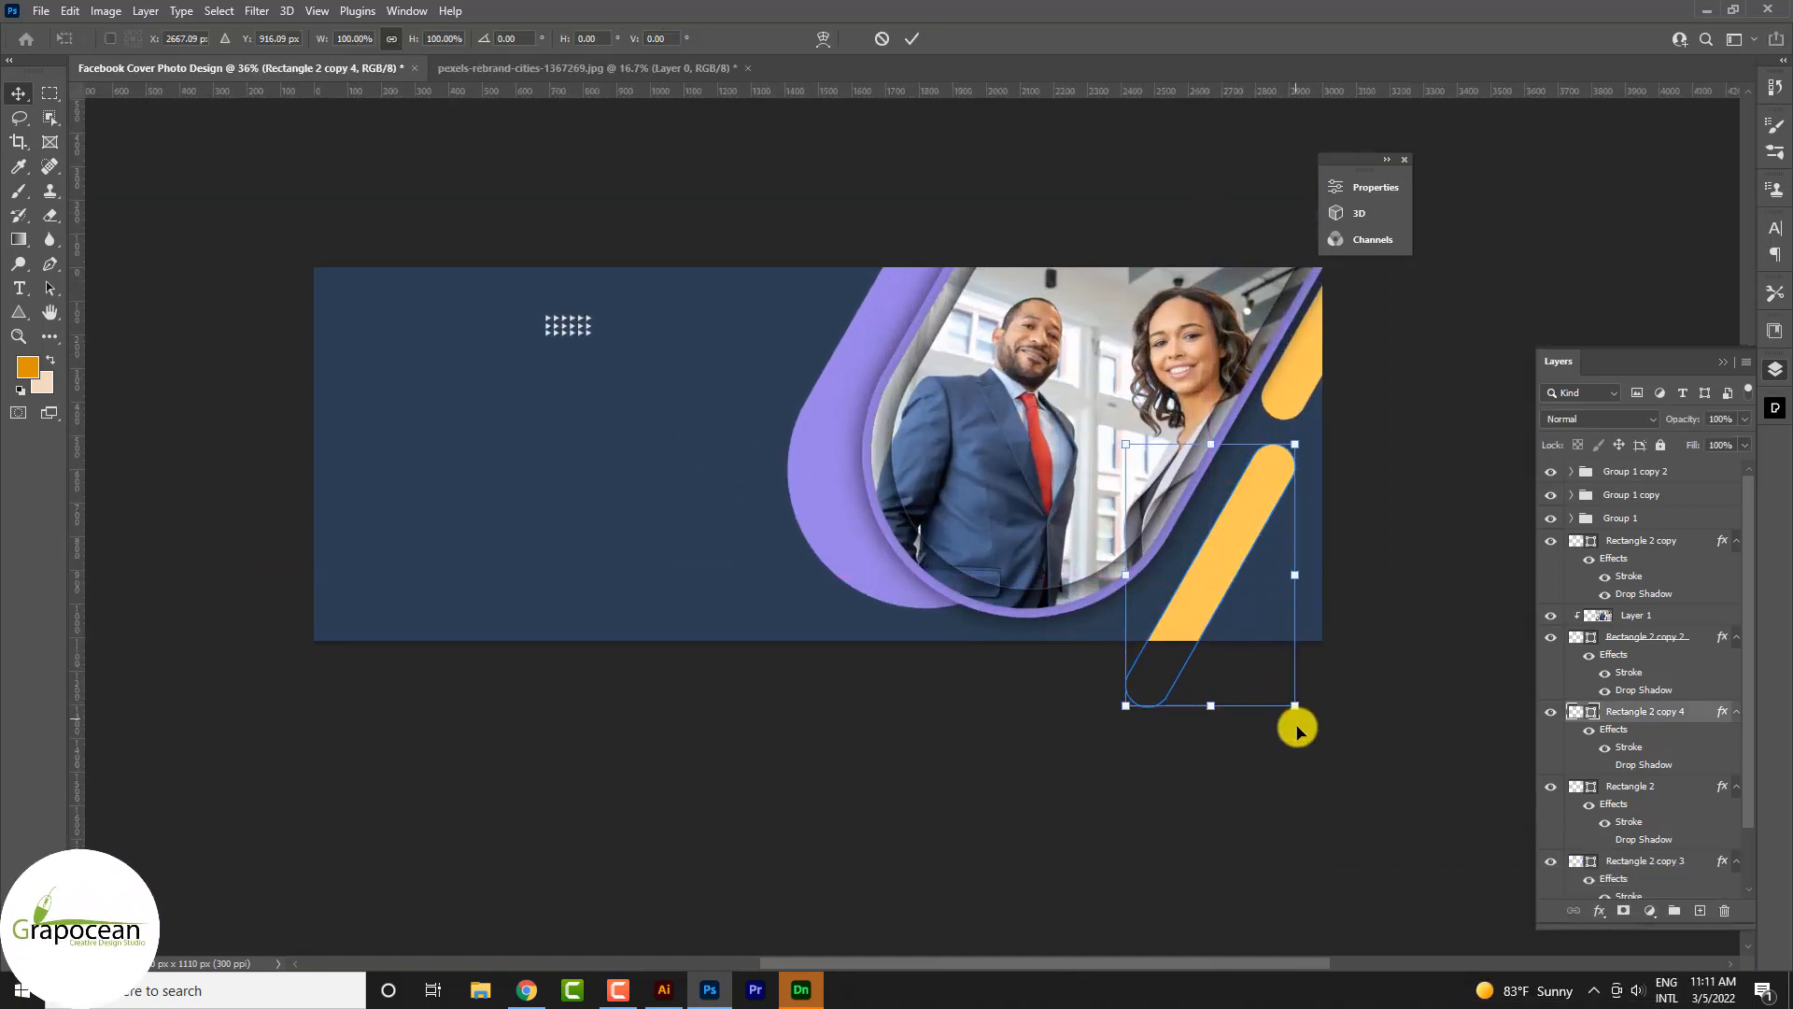
pyautogui.moveTo(1298, 710); pyautogui.dragTo(1397, 865)
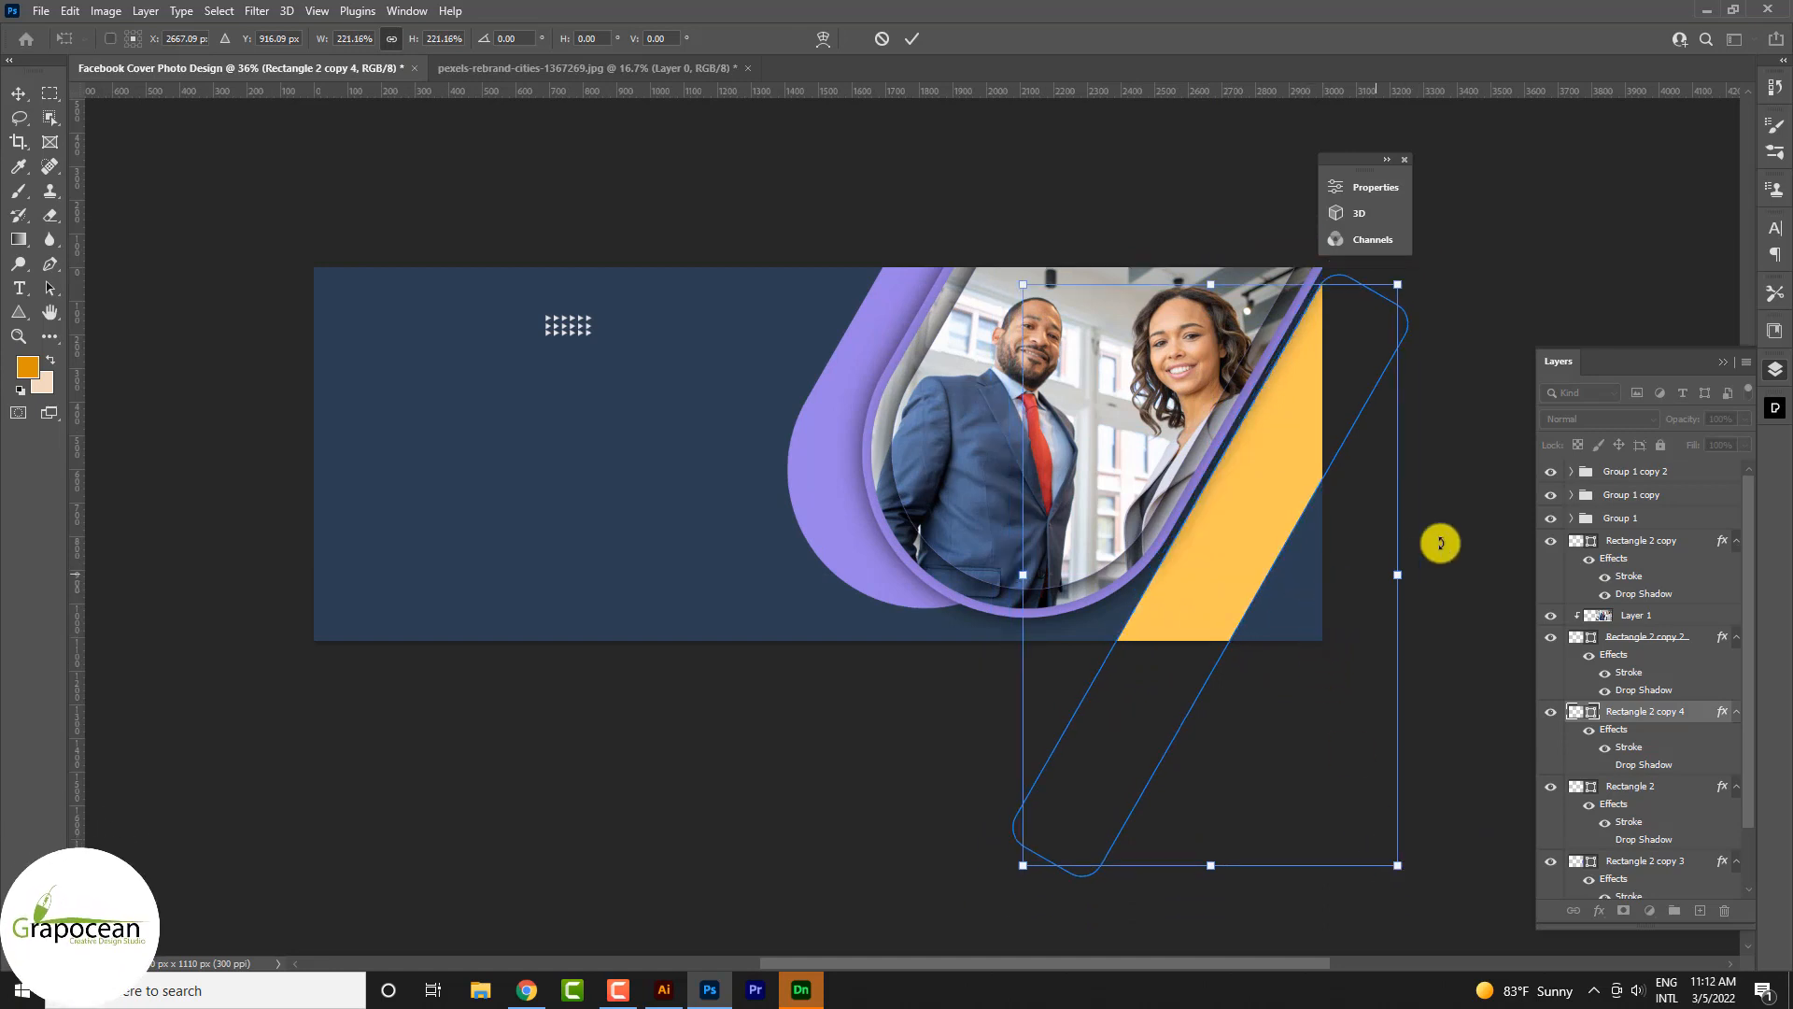
# - Round the enlarged yellow bar's ends with a 285.97 px corner radius and shift it down and left along its slant
pyautogui.click(1377, 189)
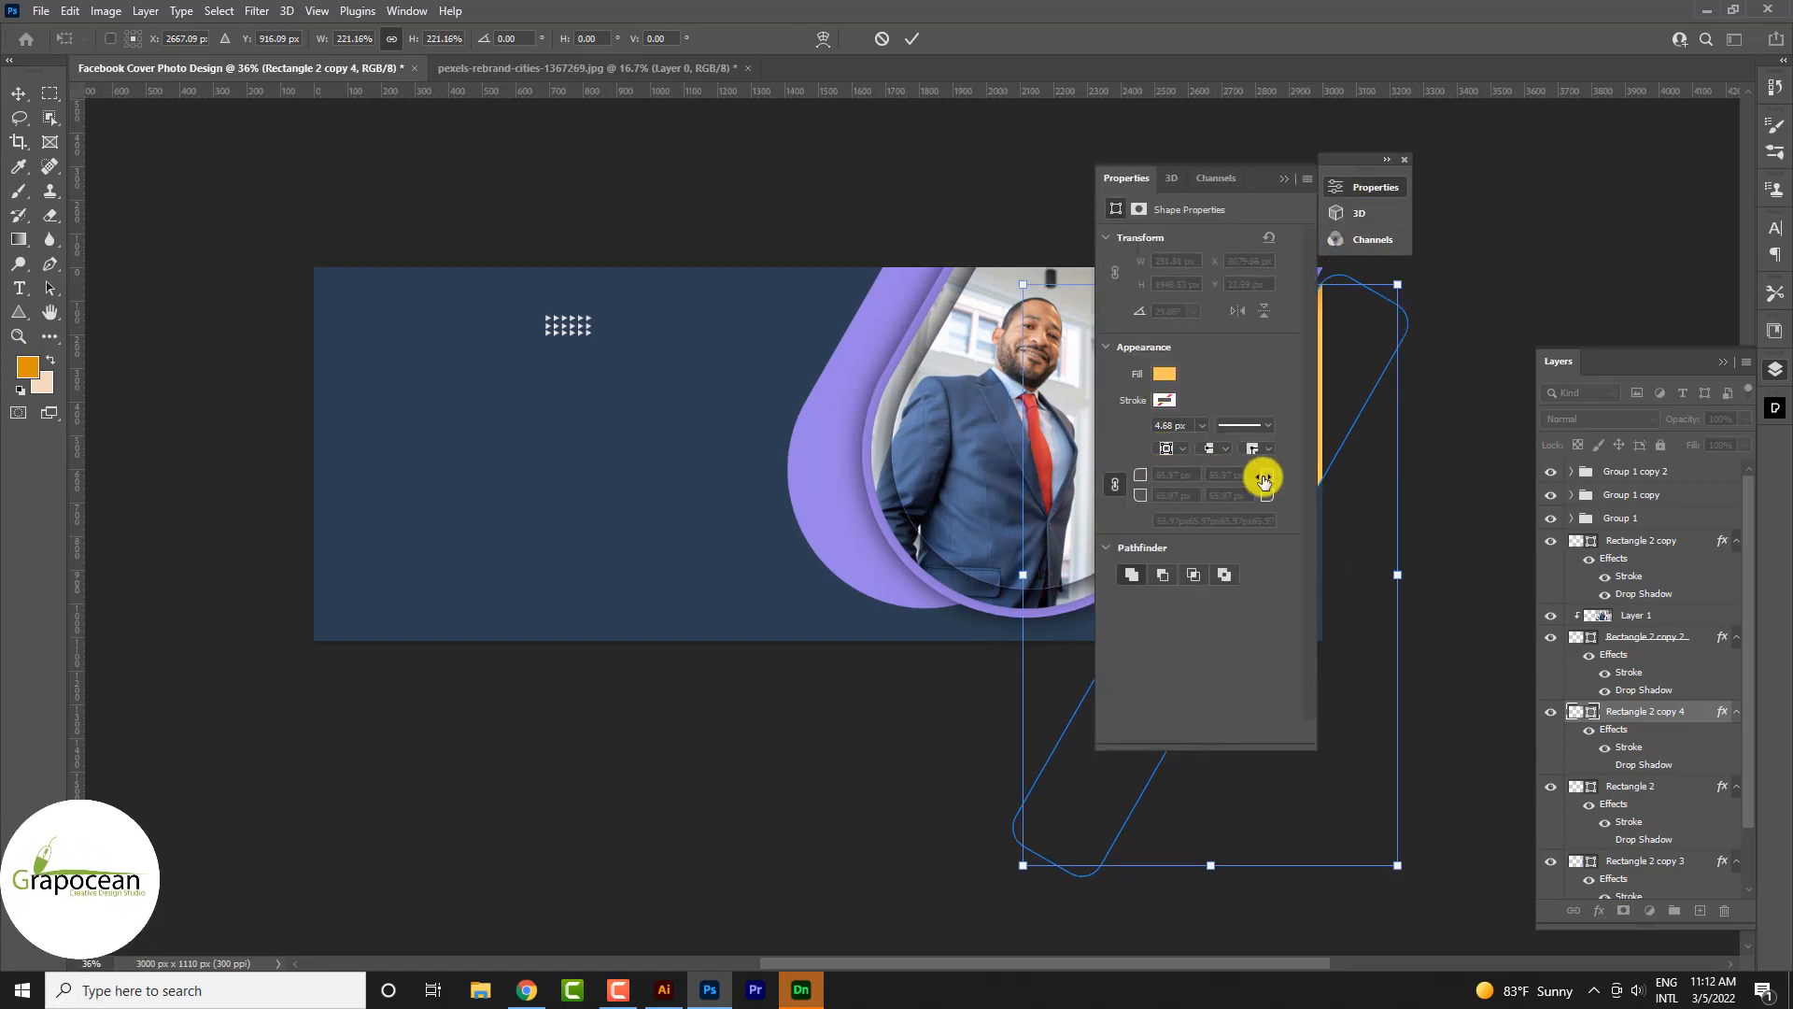
pyautogui.click(912, 38)
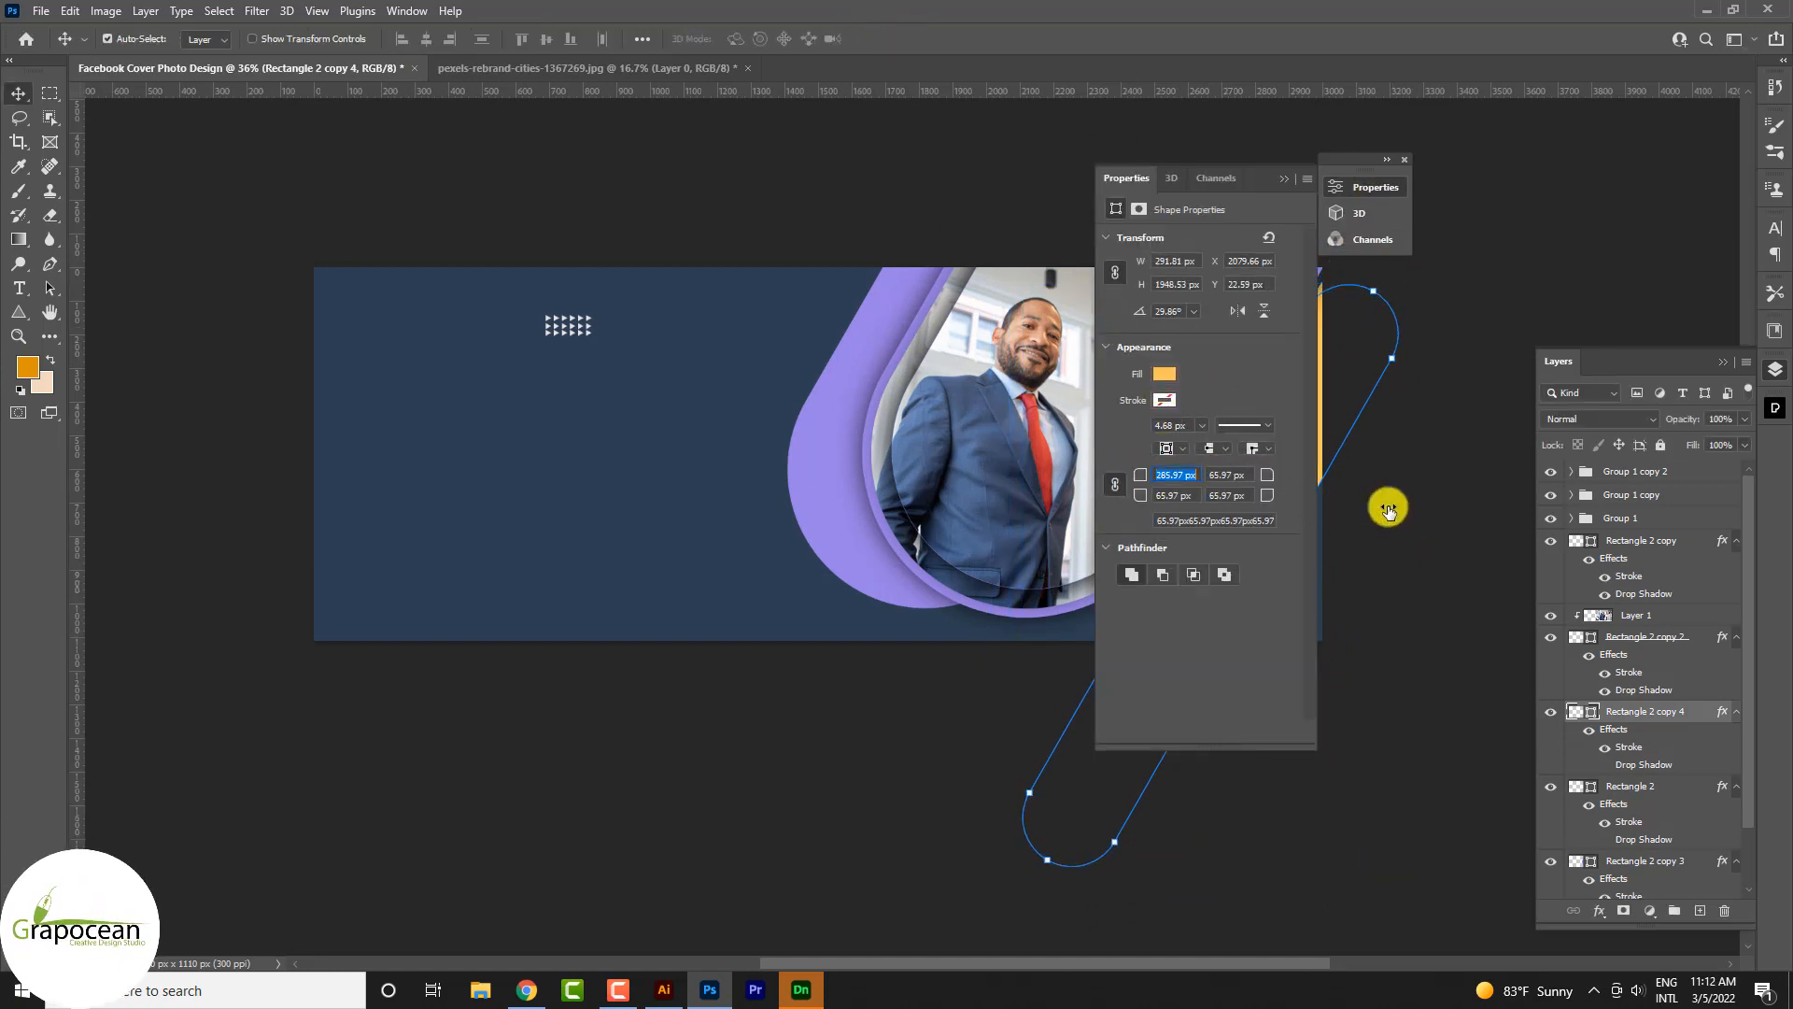
pyautogui.click(1392, 335)
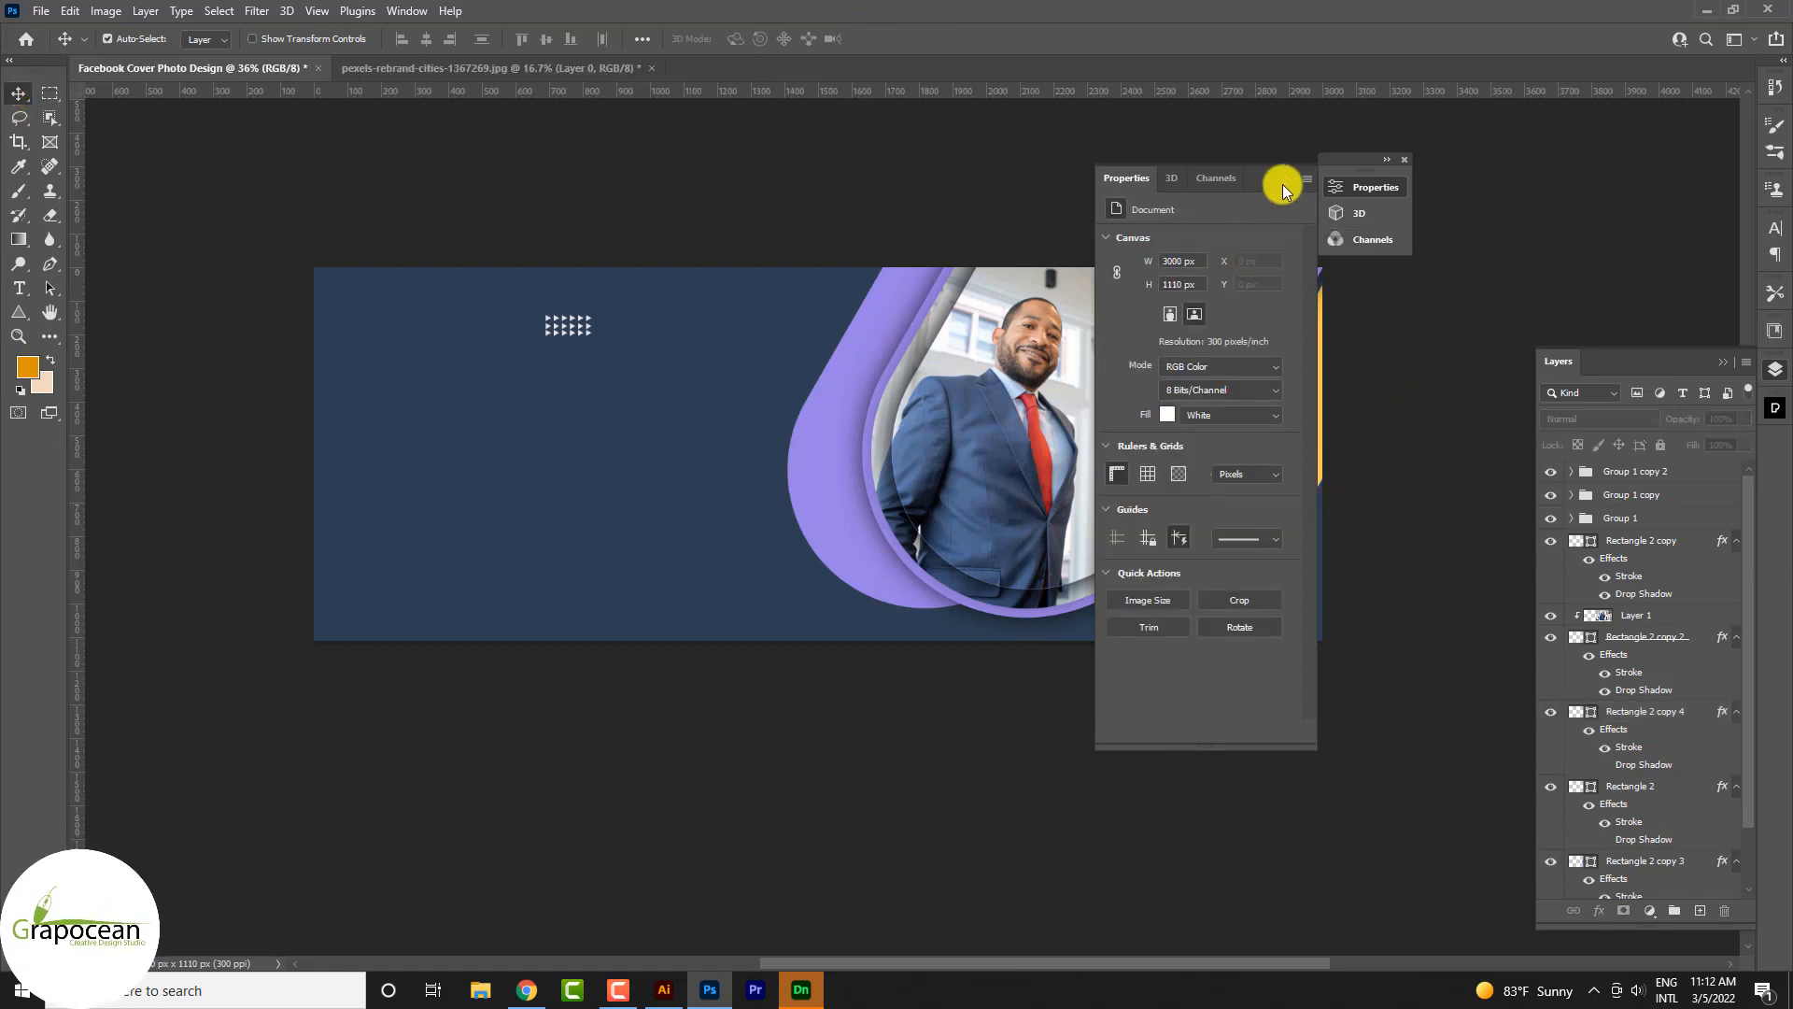
pyautogui.click(1285, 178)
pyautogui.moveTo(1290, 477); pyautogui.dragTo(1198, 624)
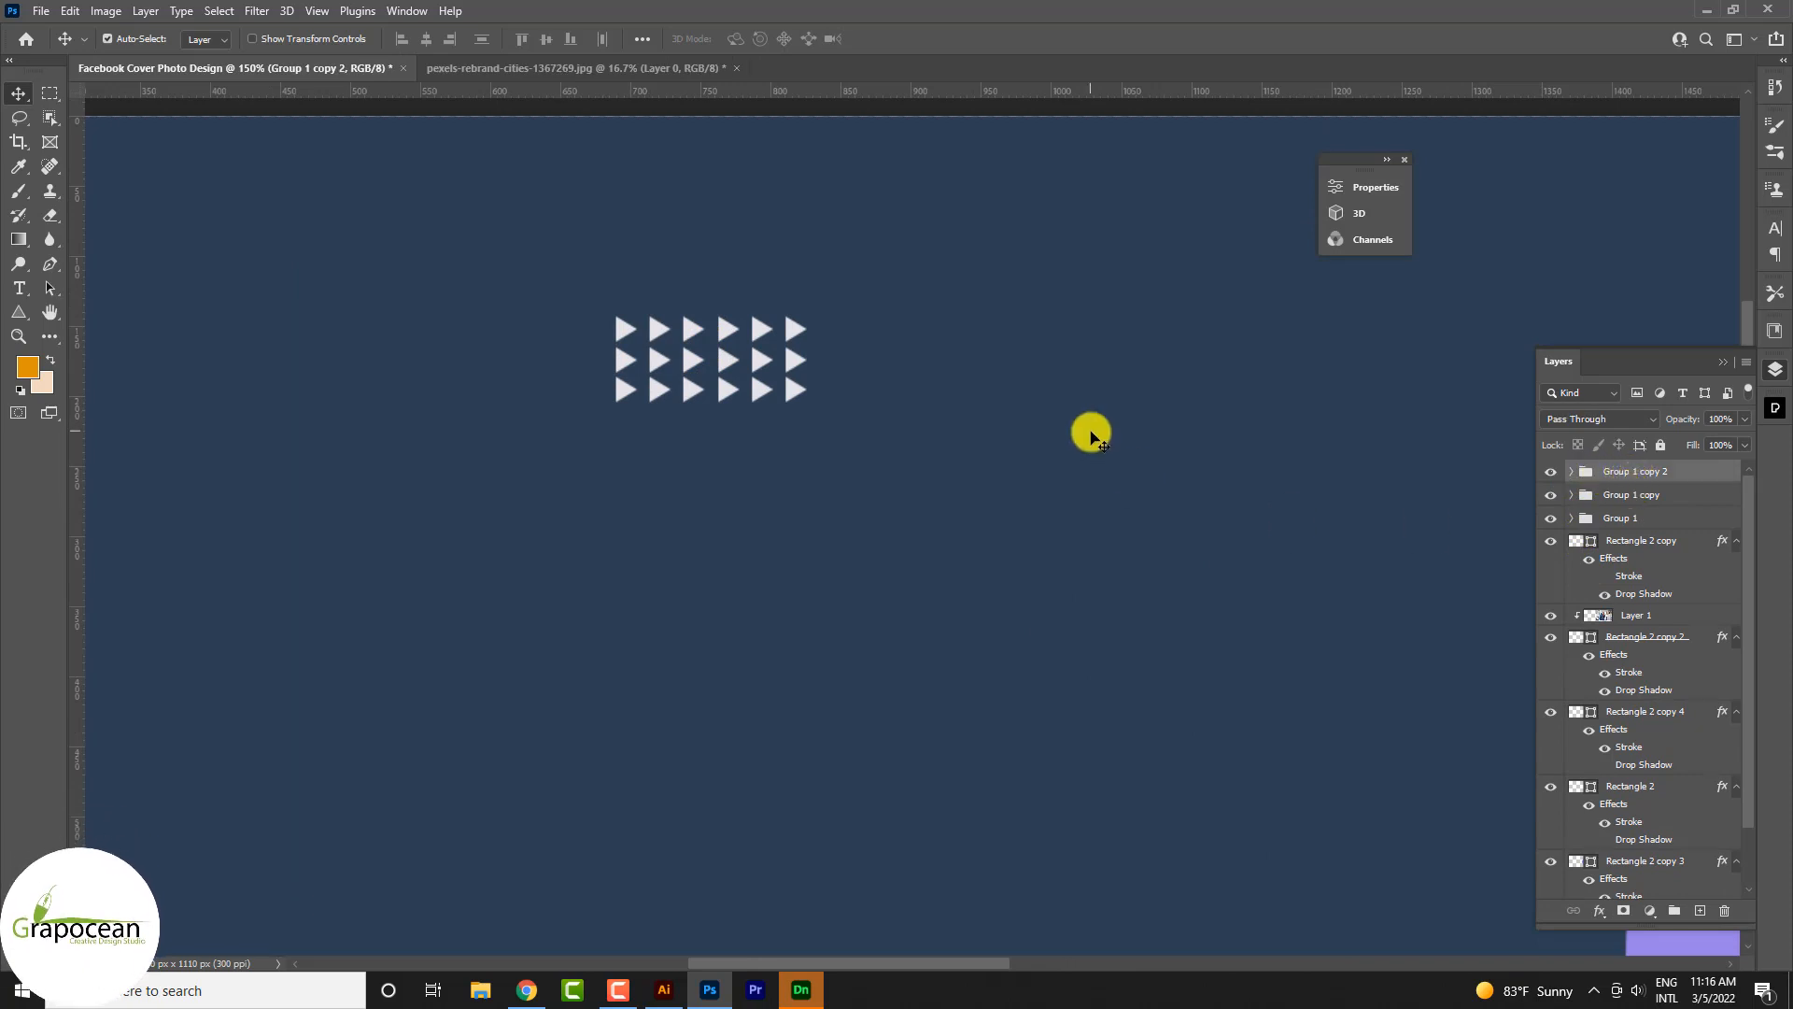
# - Move the three triangle rows together to about X 571 px, Y 157 px and set their opacity to 30%
pyautogui.keyDown('shift'); pyautogui.click(1623, 515); pyautogui.keyUp('shift')
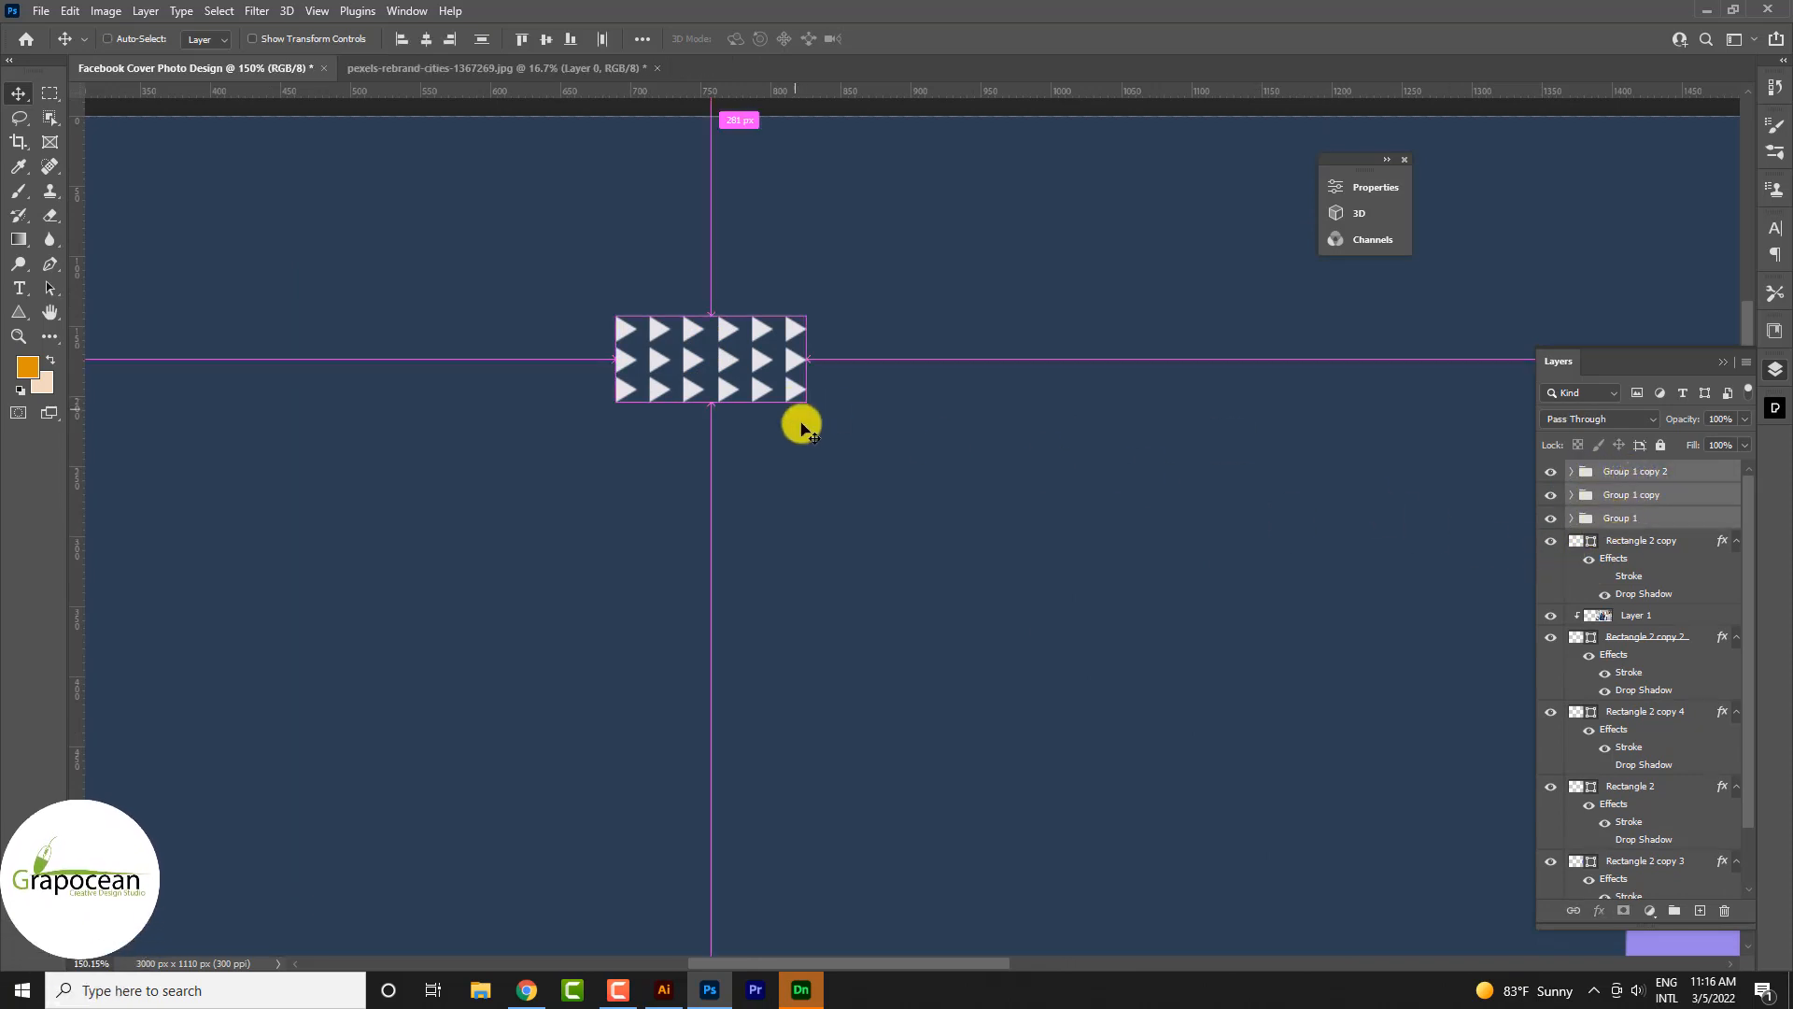
pyautogui.hotkey('ctrl', 't')
pyautogui.moveTo(562, 363); pyautogui.dragTo(443, 340)
pyautogui.scroll(-6, 1102, 485)
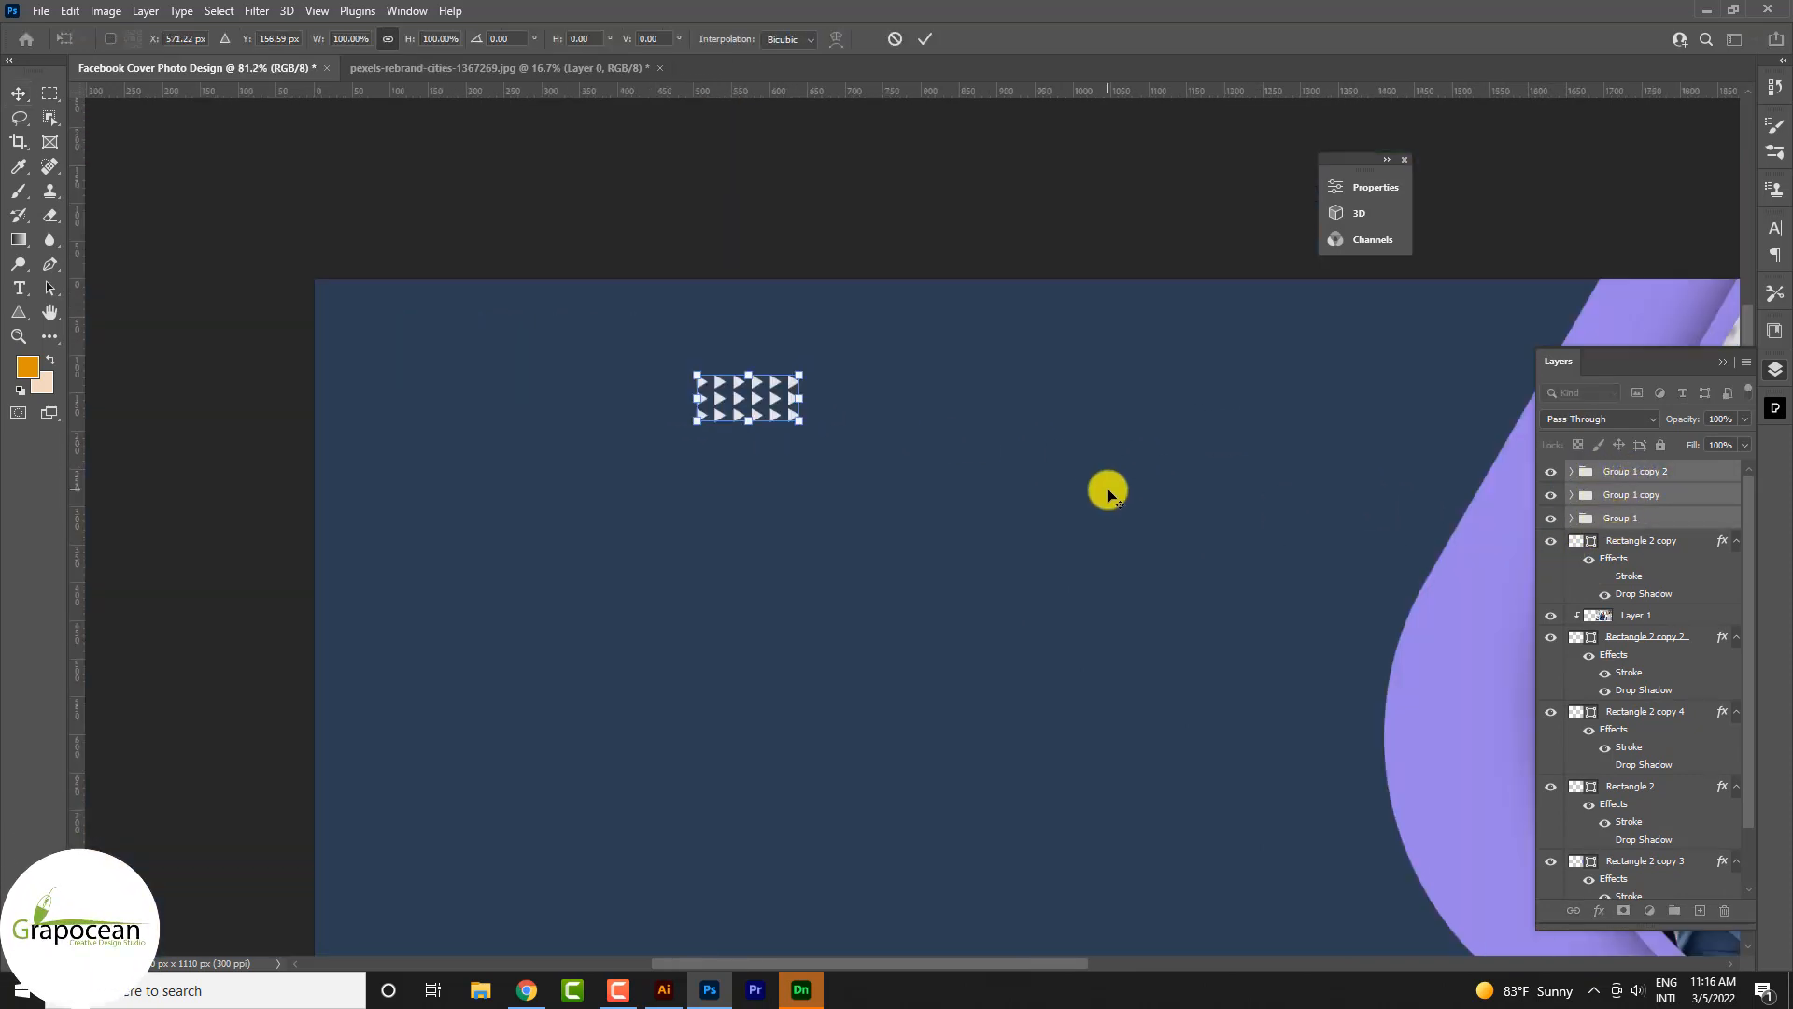
pyautogui.click(927, 39)
pyautogui.press('3')
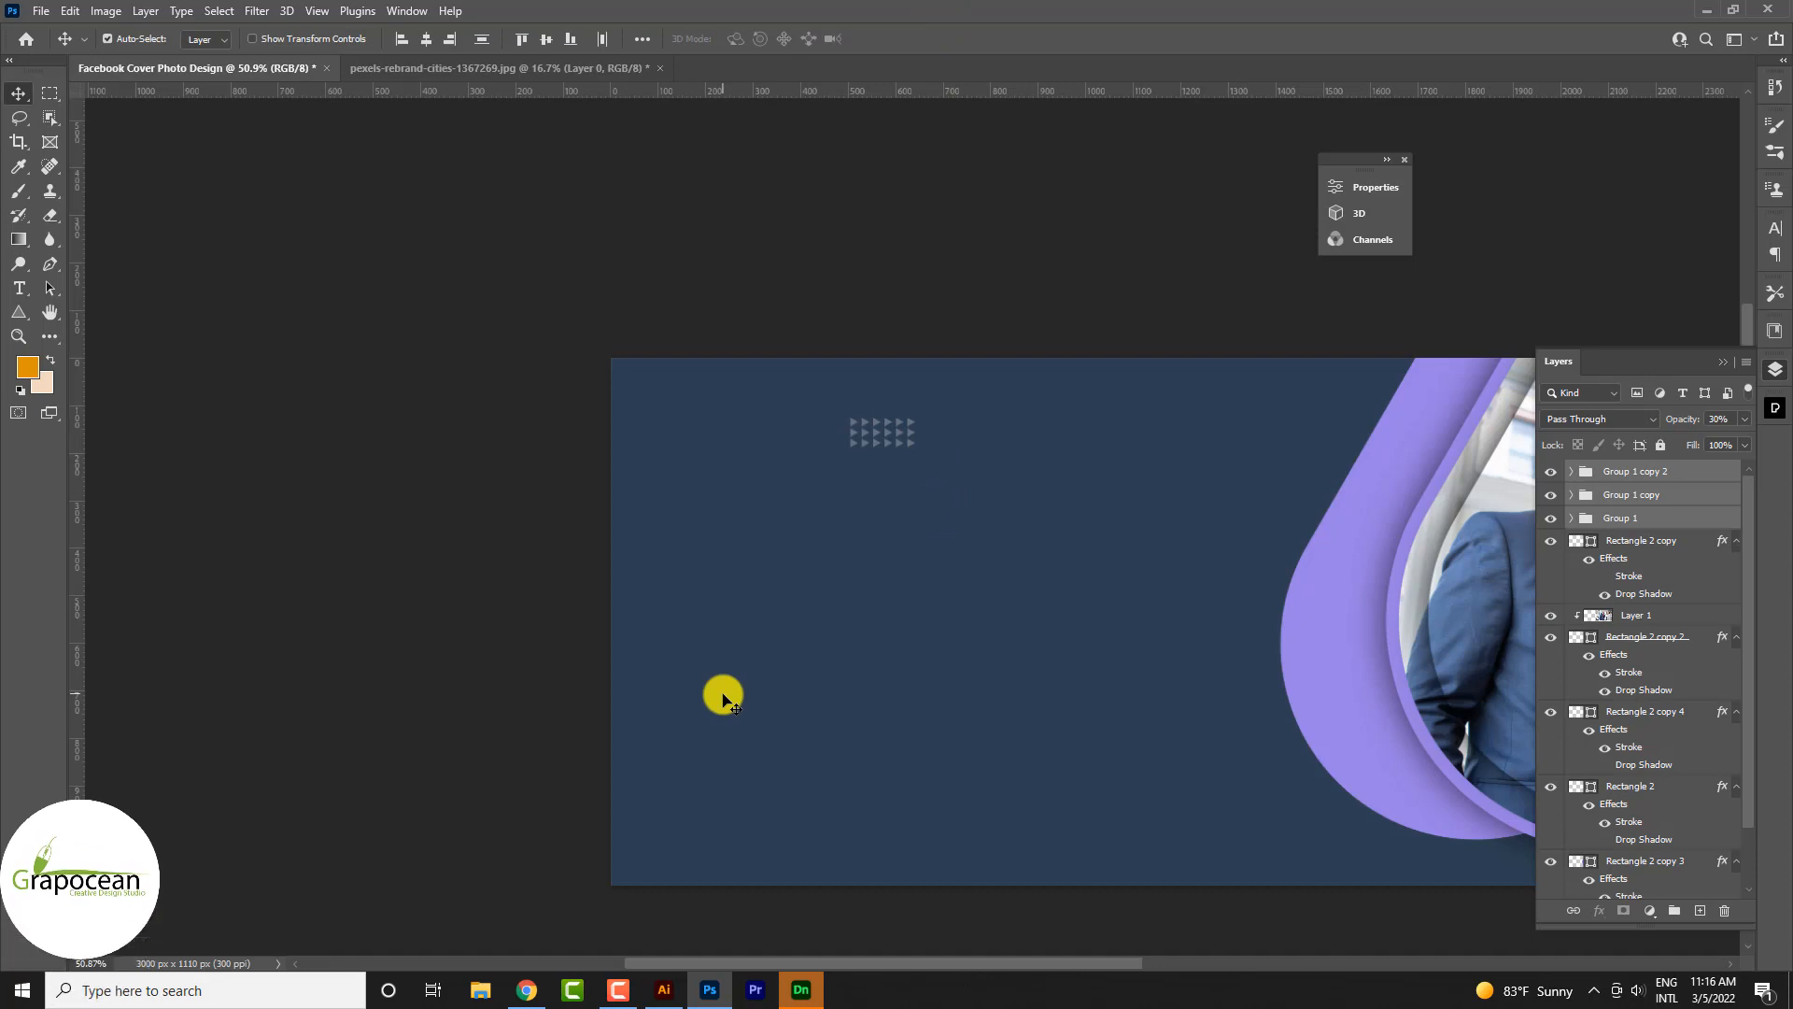
# - Add the orange text "We Are Creative" on the navy area and position it below the triangle pattern
pyautogui.scroll(-2, 721, 693)
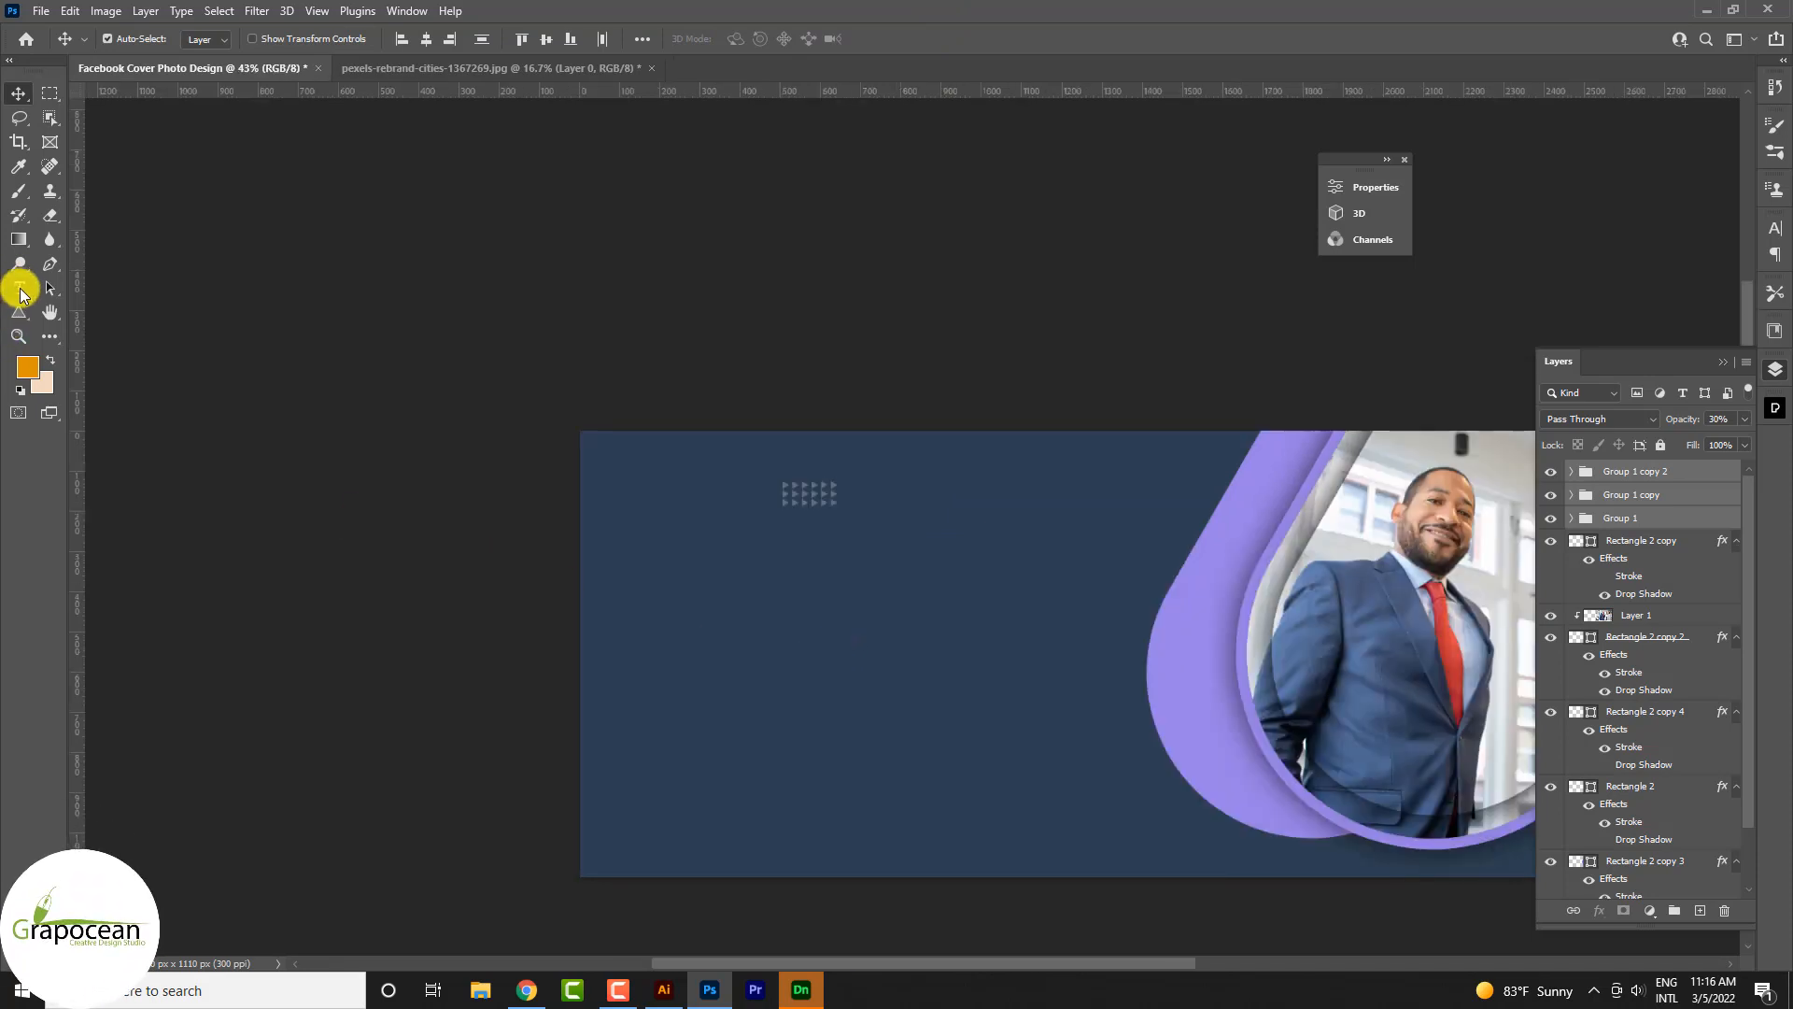
pyautogui.click(19, 289)
pyautogui.click(755, 573)
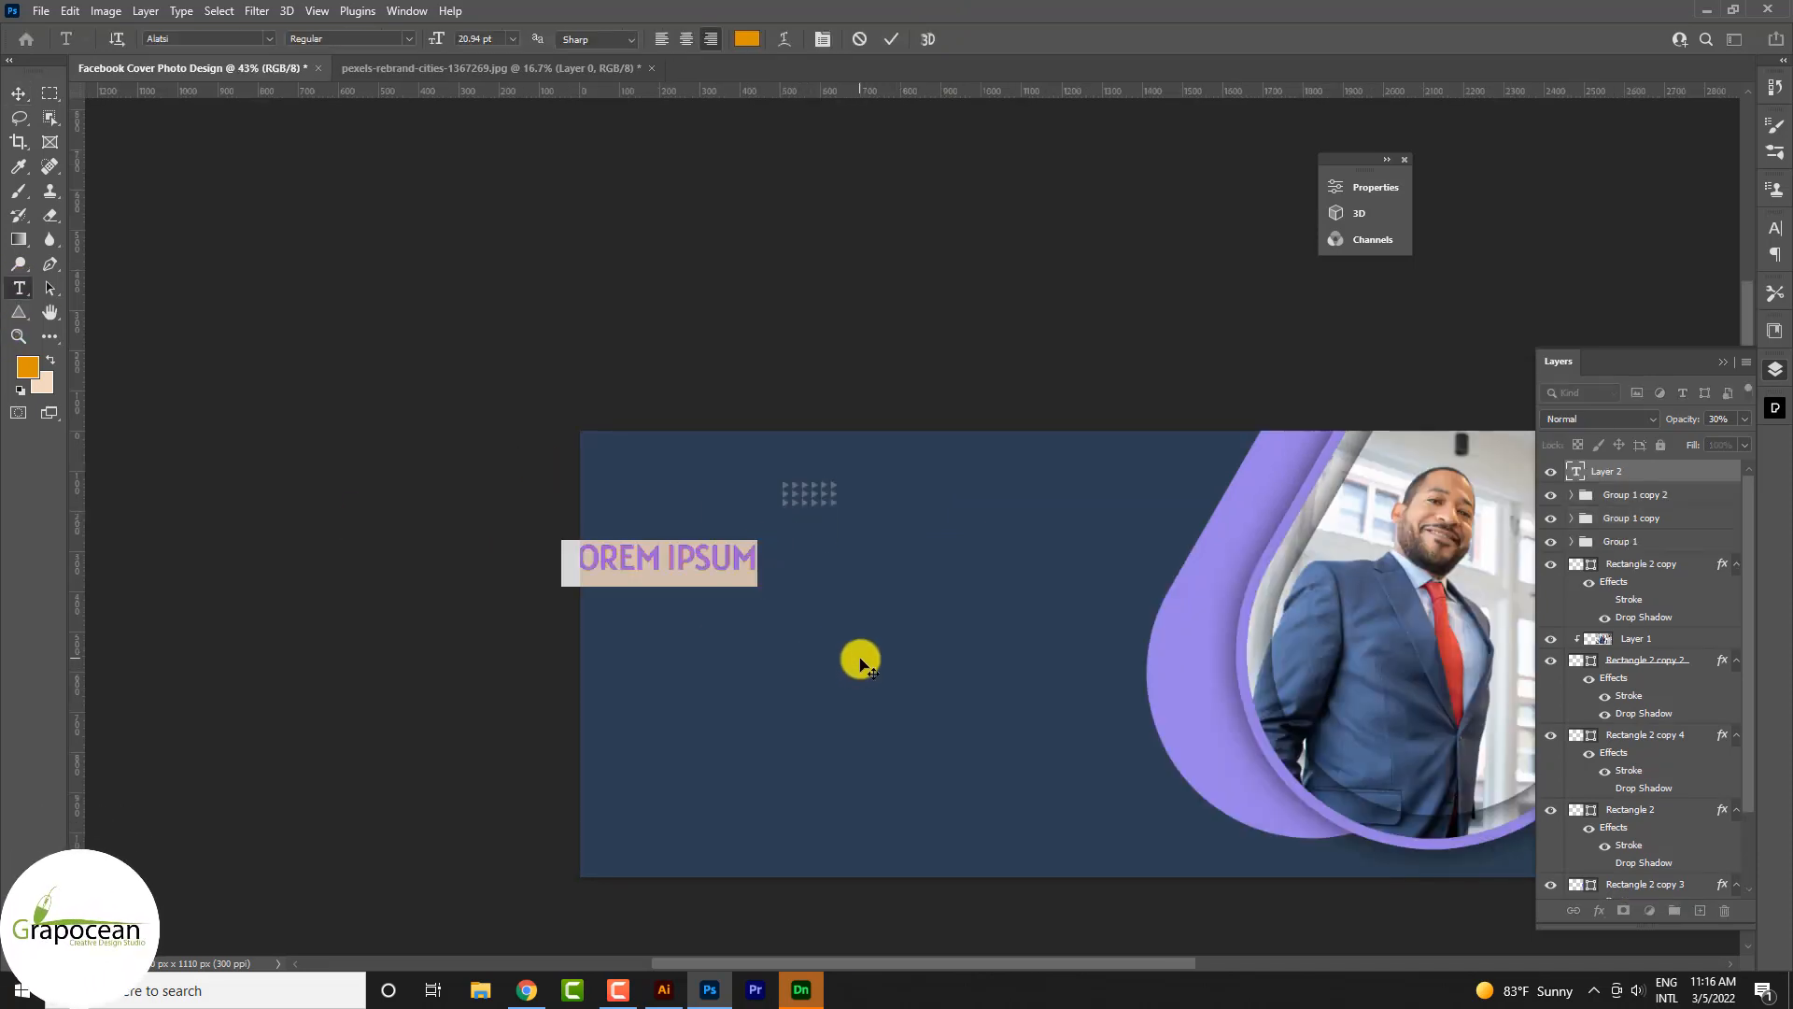
pyautogui.write('WE')
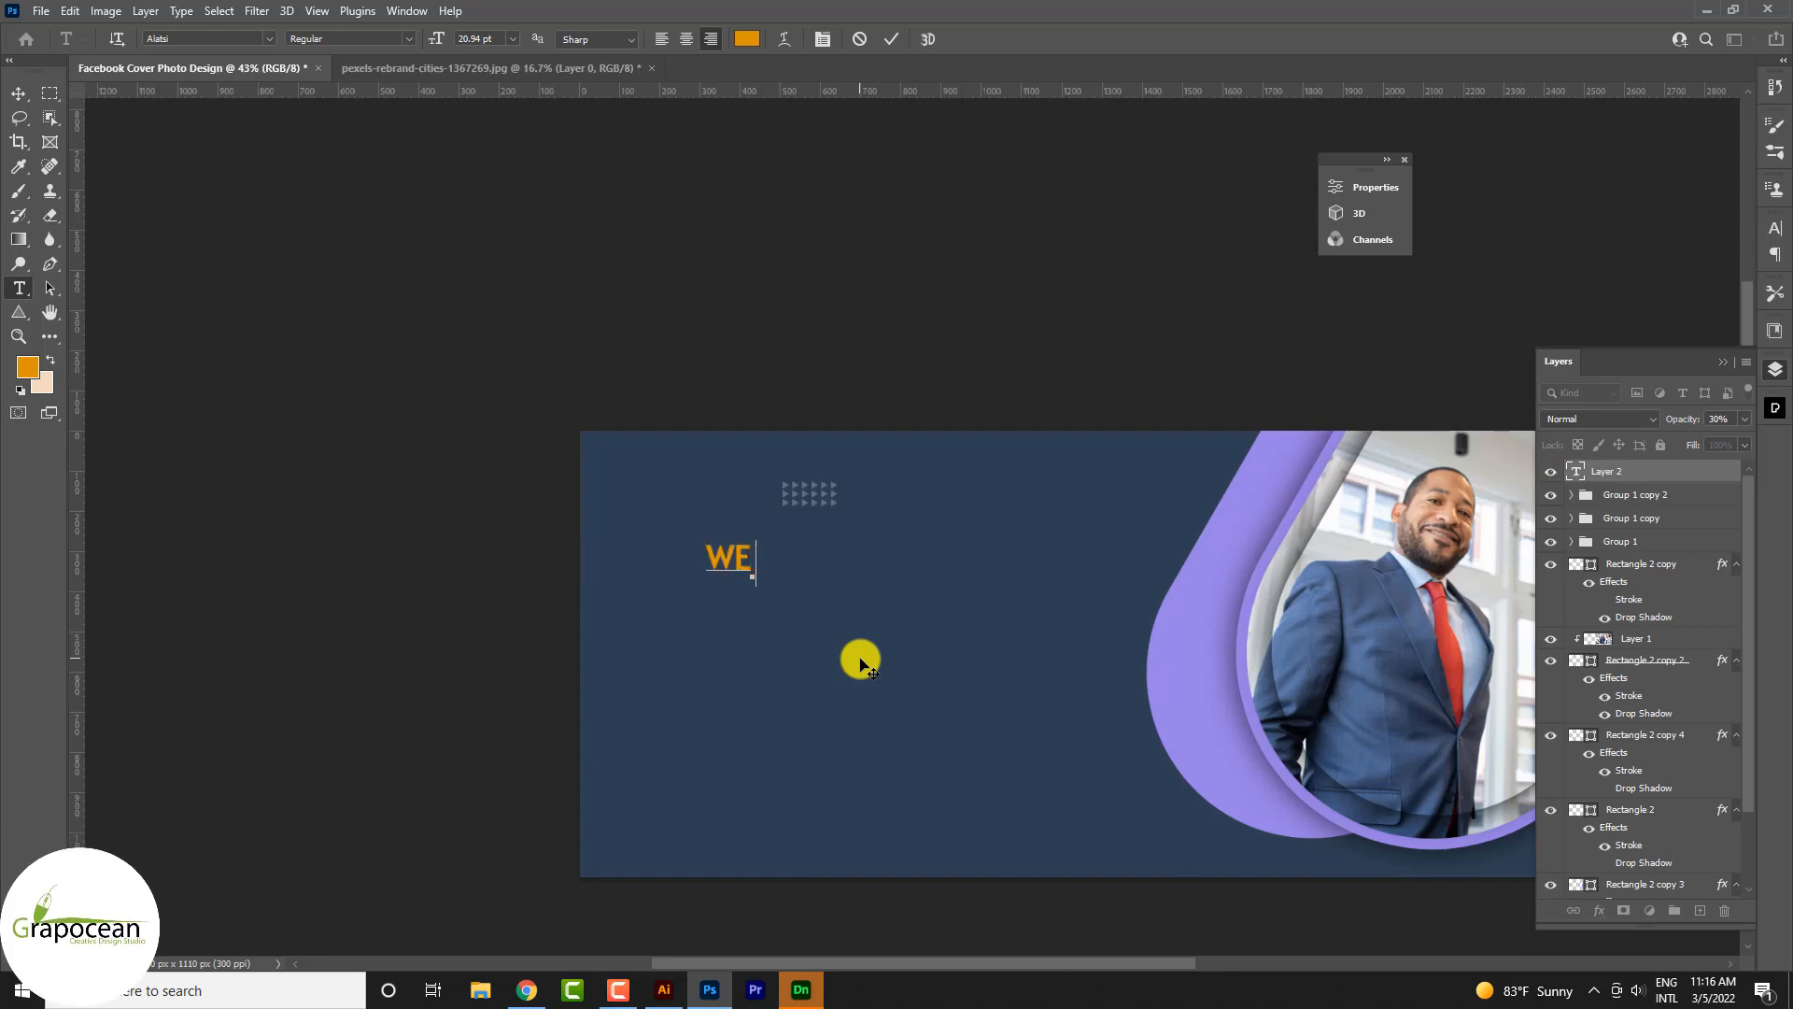
pyautogui.write(' Are ')
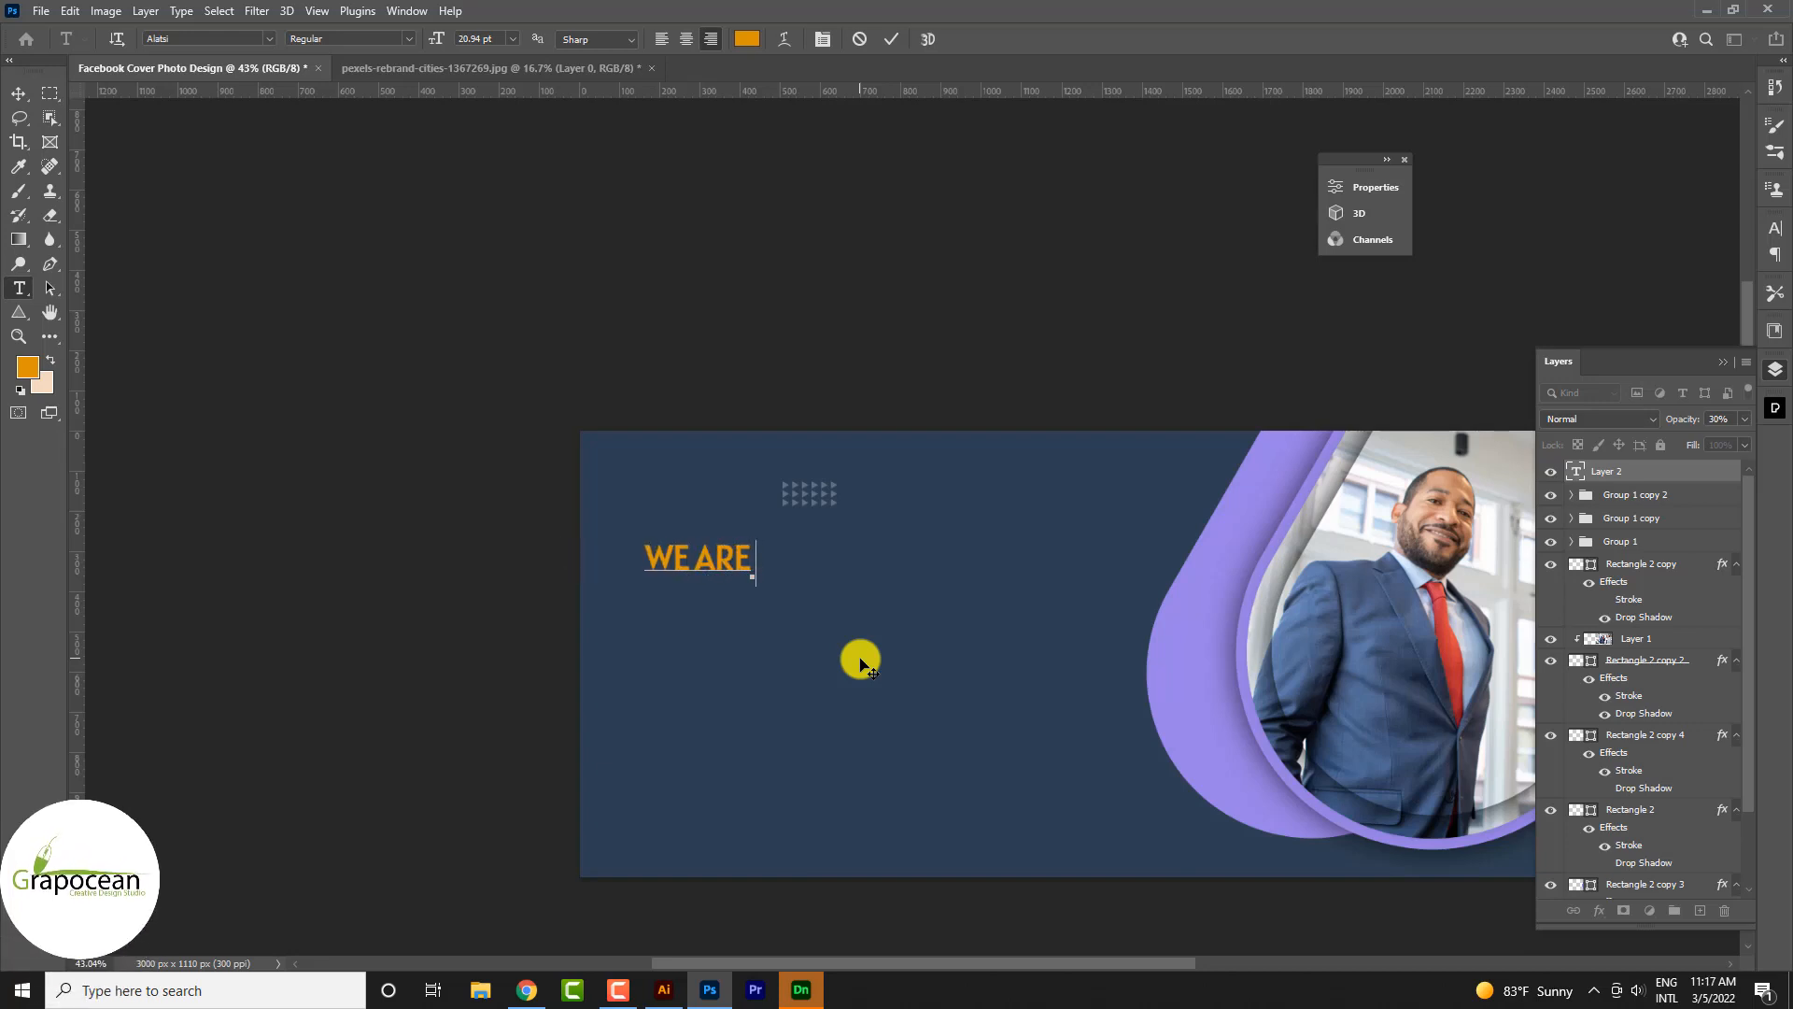
pyautogui.write('Creative')
pyautogui.hotkey('ctrl', 'Return')
pyautogui.press('v')
pyautogui.moveTo(734, 564); pyautogui.dragTo(893, 587)
# - Duplicate the "We Are Creative" line just below itself and change the copy's wording to "Graphic Designer"
pyautogui.moveTo(867, 590); pyautogui.dragTo(866, 633)
pyautogui.press('t')
pyautogui.moveTo(678, 637); pyautogui.dragTo(1196, 653)
pyautogui.write('Graphic Desi')
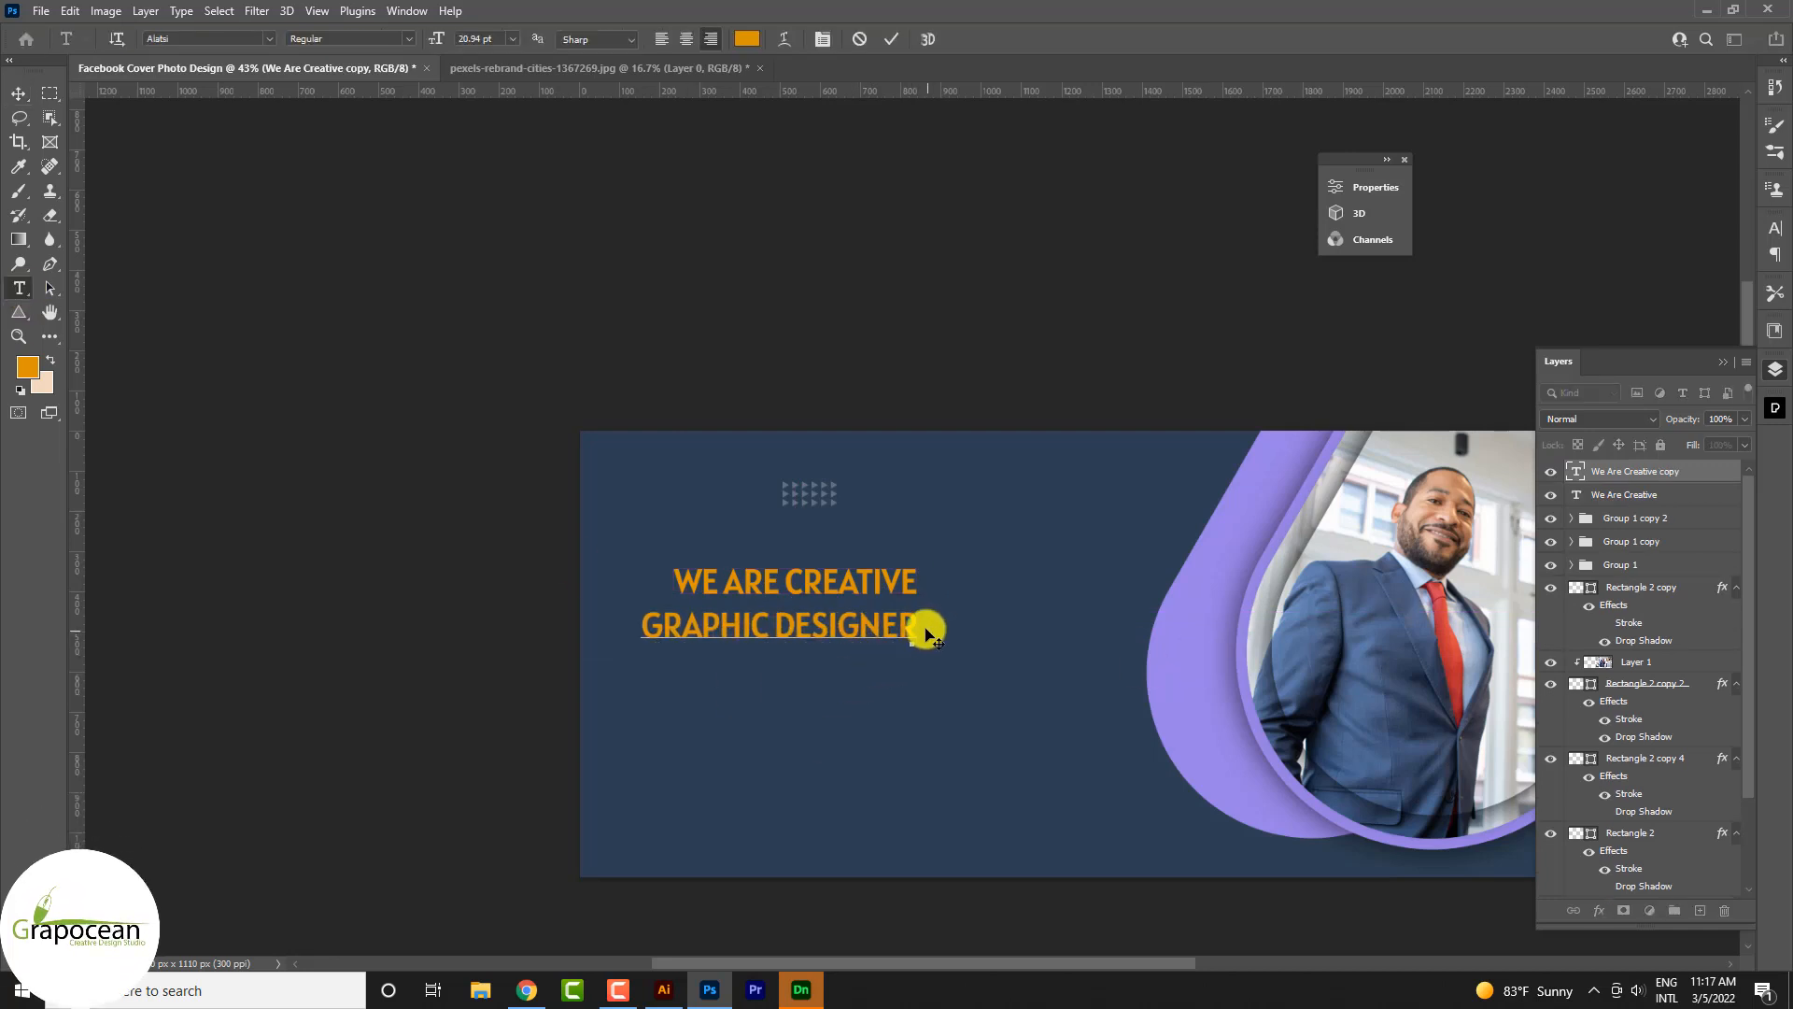
# - Enlarge the "Graphic Designer" text 1.618 times to 33.88 pt and align its left edge with the line above
pyautogui.moveTo(926, 635); pyautogui.dragTo(283, 616)
pyautogui.click(480, 38)
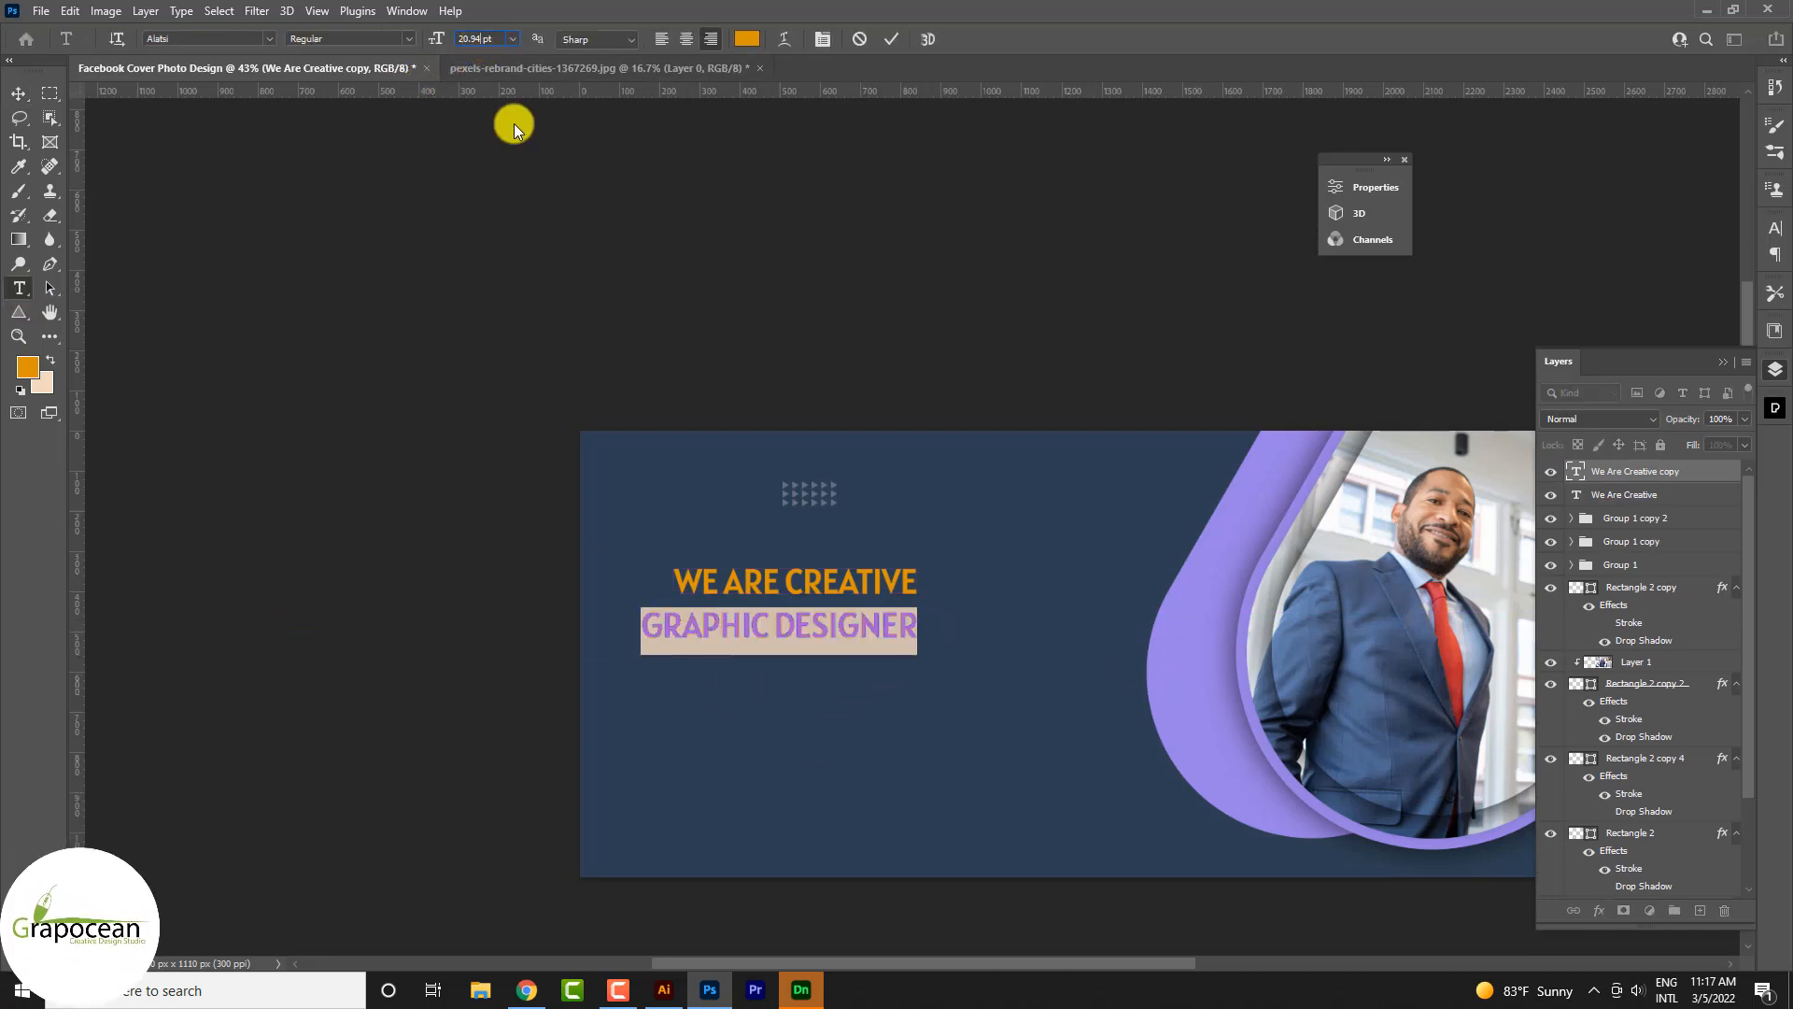
pyautogui.write('*1.618')
pyautogui.press('Return')
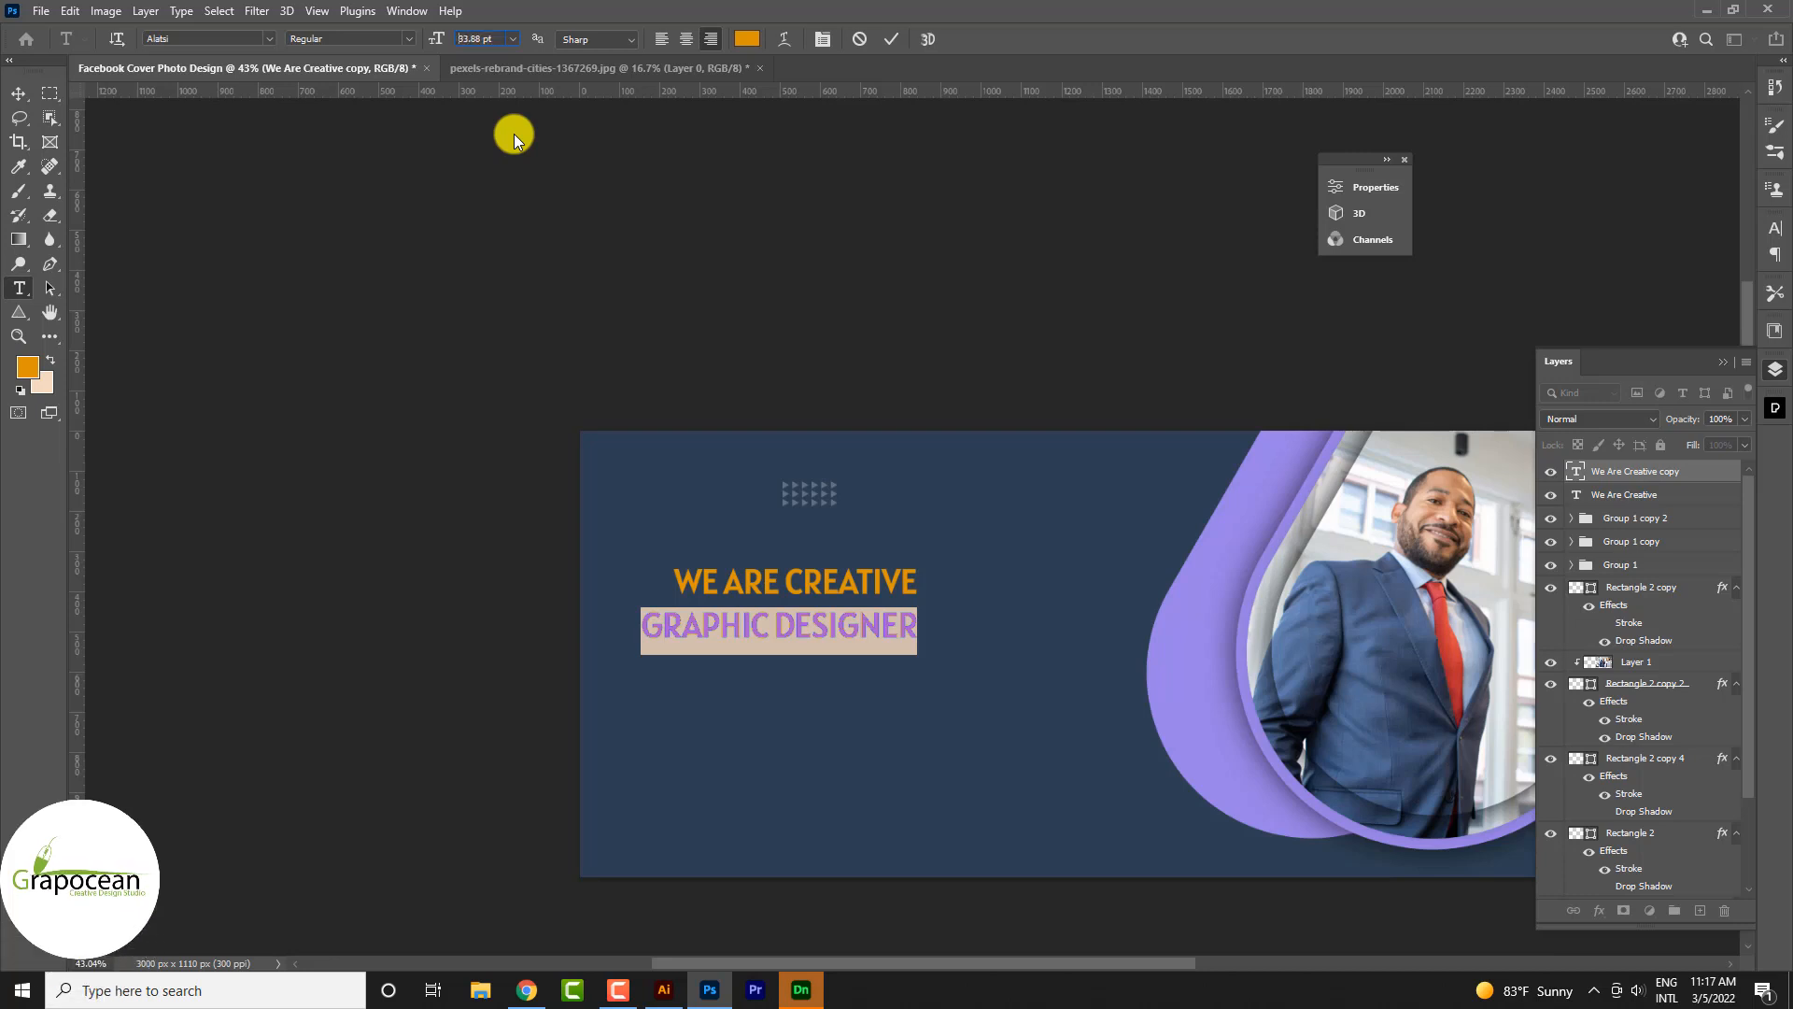
pyautogui.click(17, 96)
pyautogui.moveTo(769, 629); pyautogui.dragTo(967, 640)
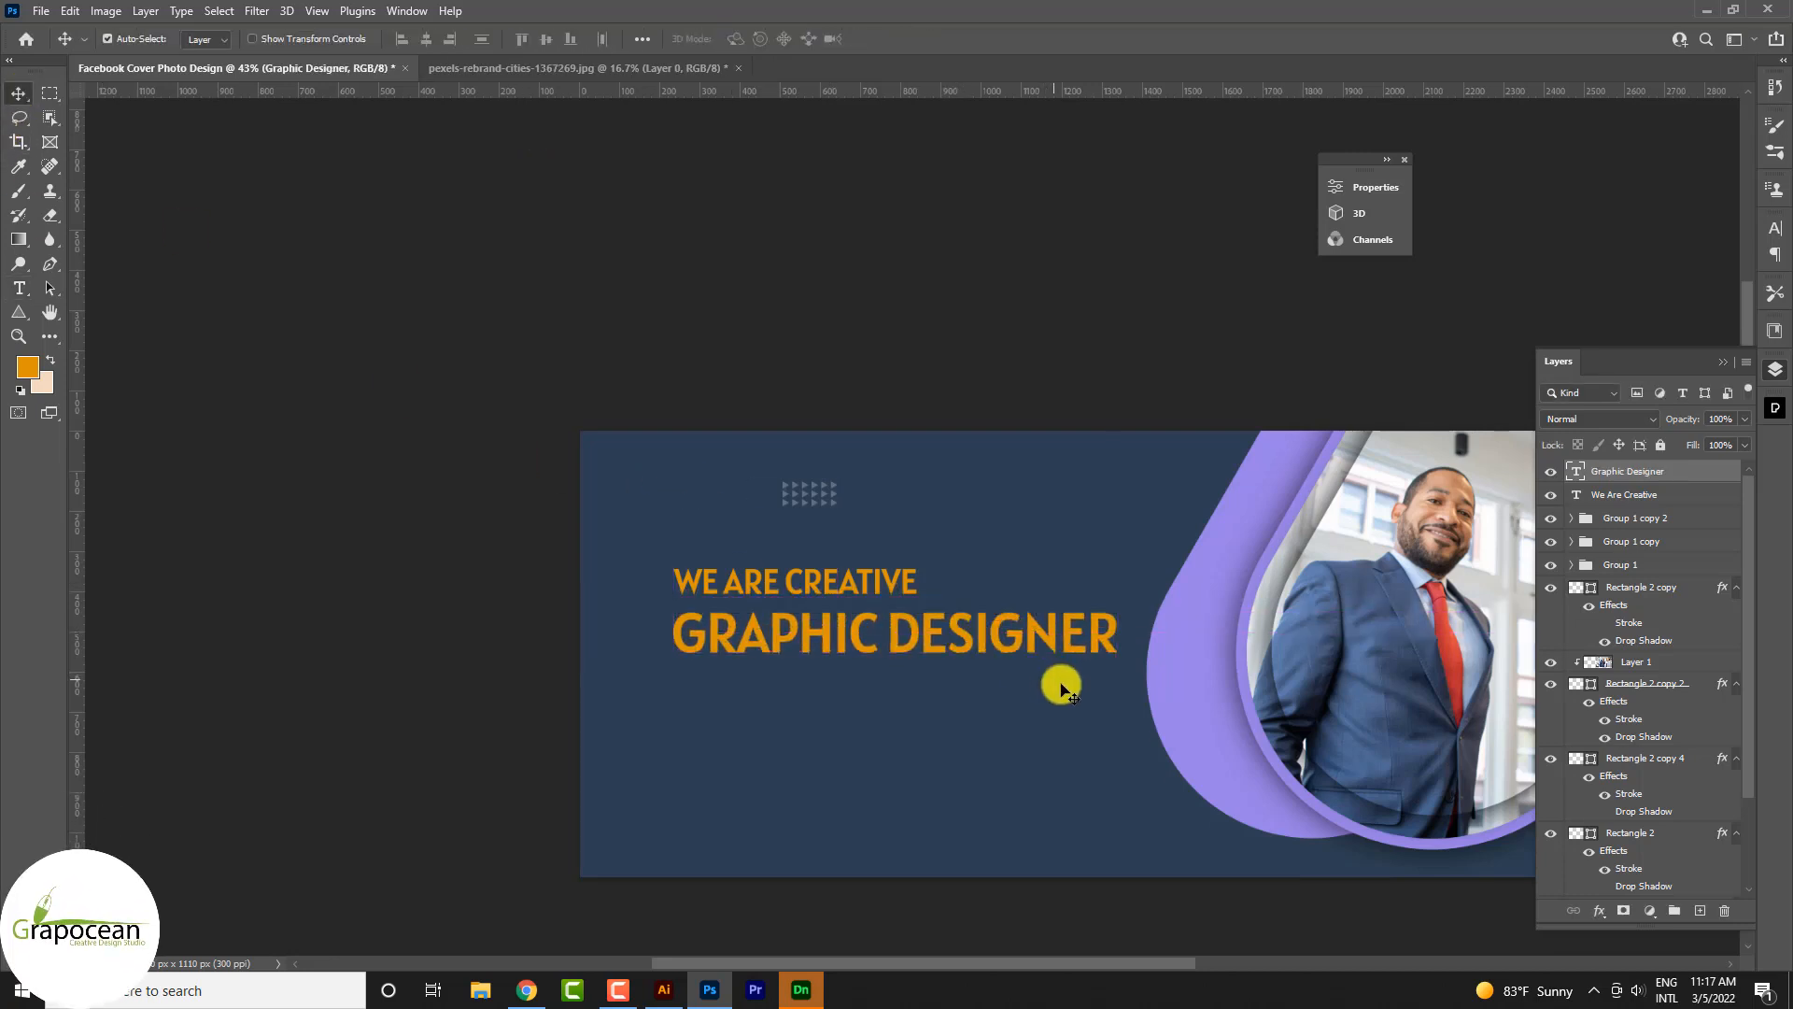
# - Change the font of the "Graphic Designer" text to Teko
pyautogui.click(19, 288)
pyautogui.click(681, 632)
pyautogui.hotkey('ctrl', 'a')
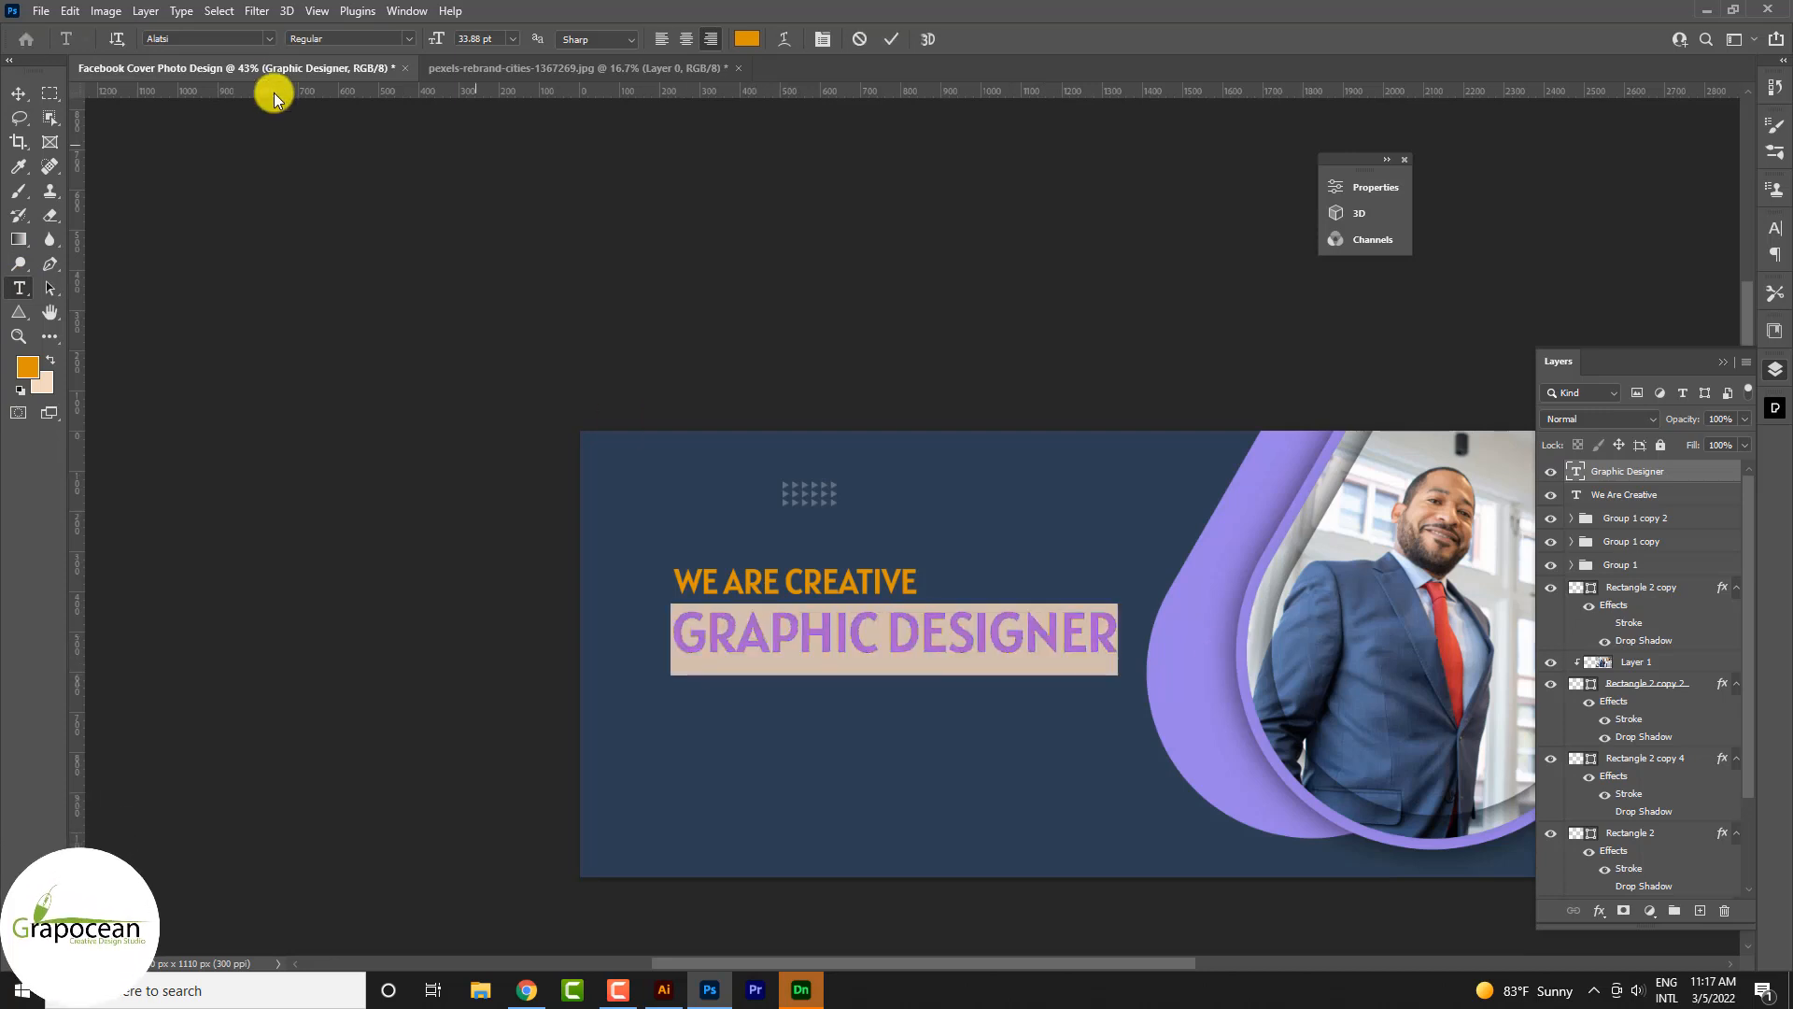
pyautogui.click(269, 38)
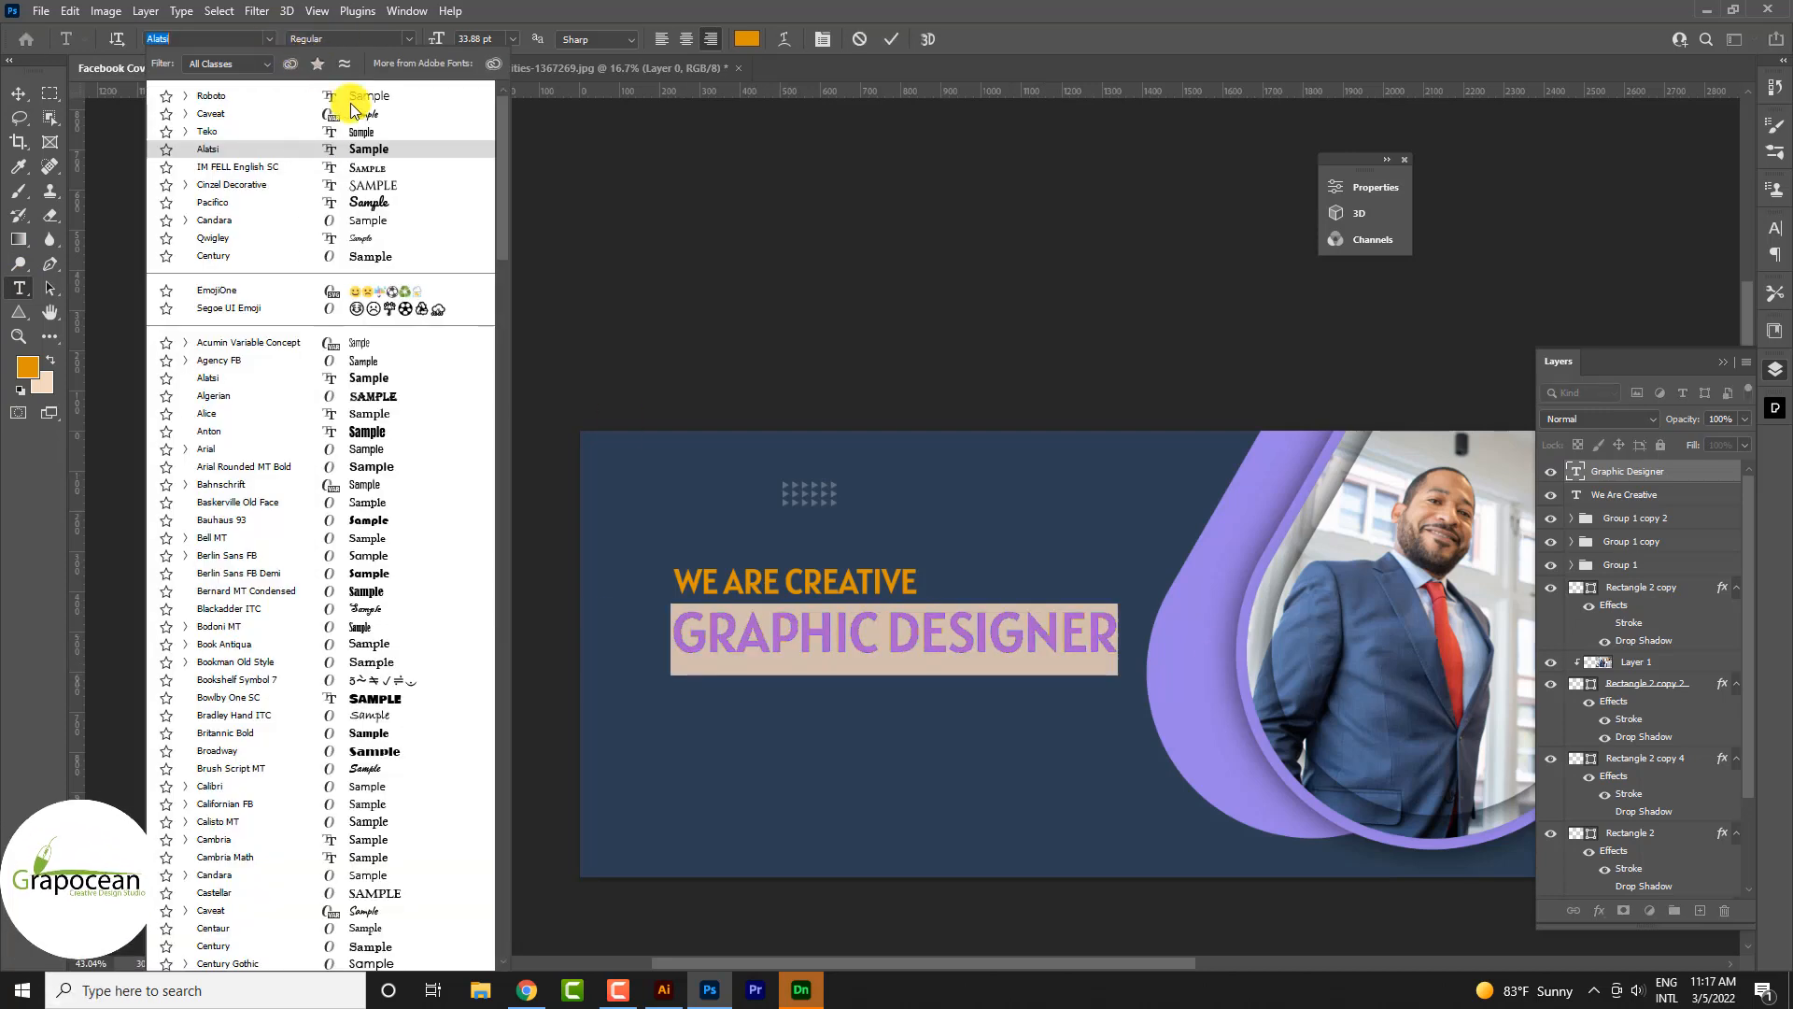
pyautogui.click(359, 136)
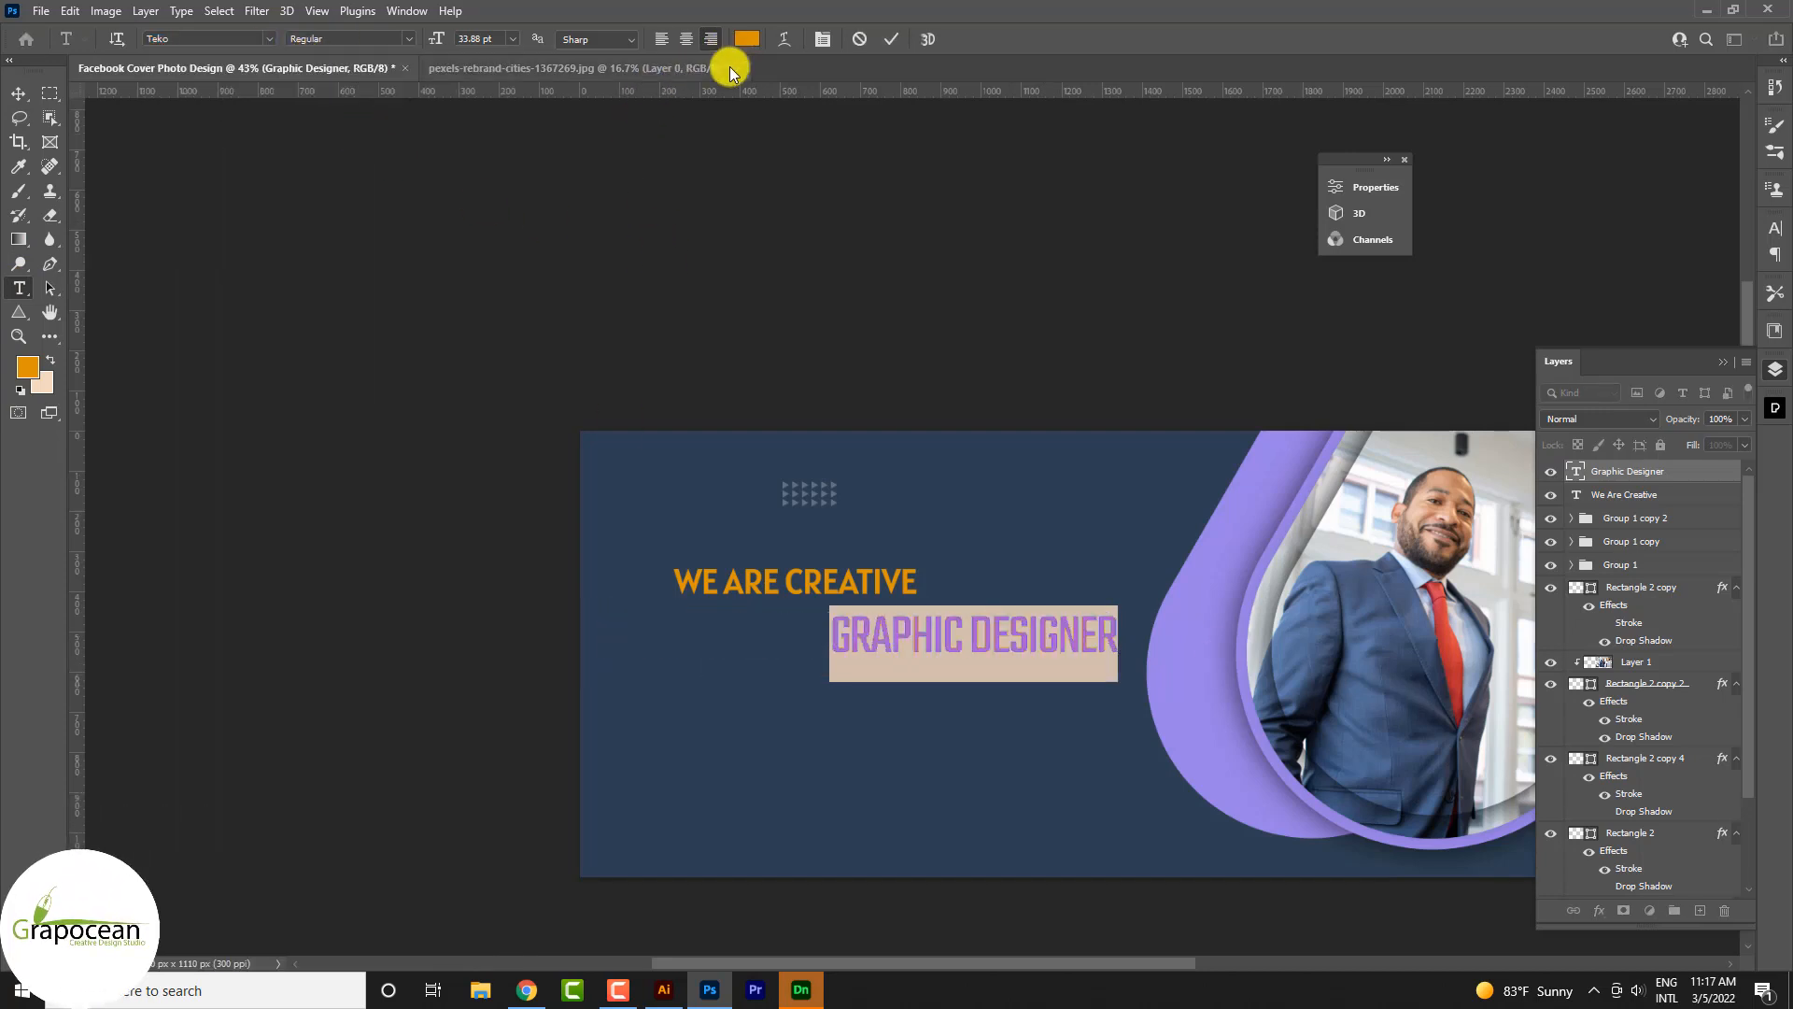
# - Recolor the "Graphic Designer" text to pale lavender #e1d9ff and align its left edge with "We Are Creative"
pyautogui.click(747, 38)
pyautogui.click(1242, 602)
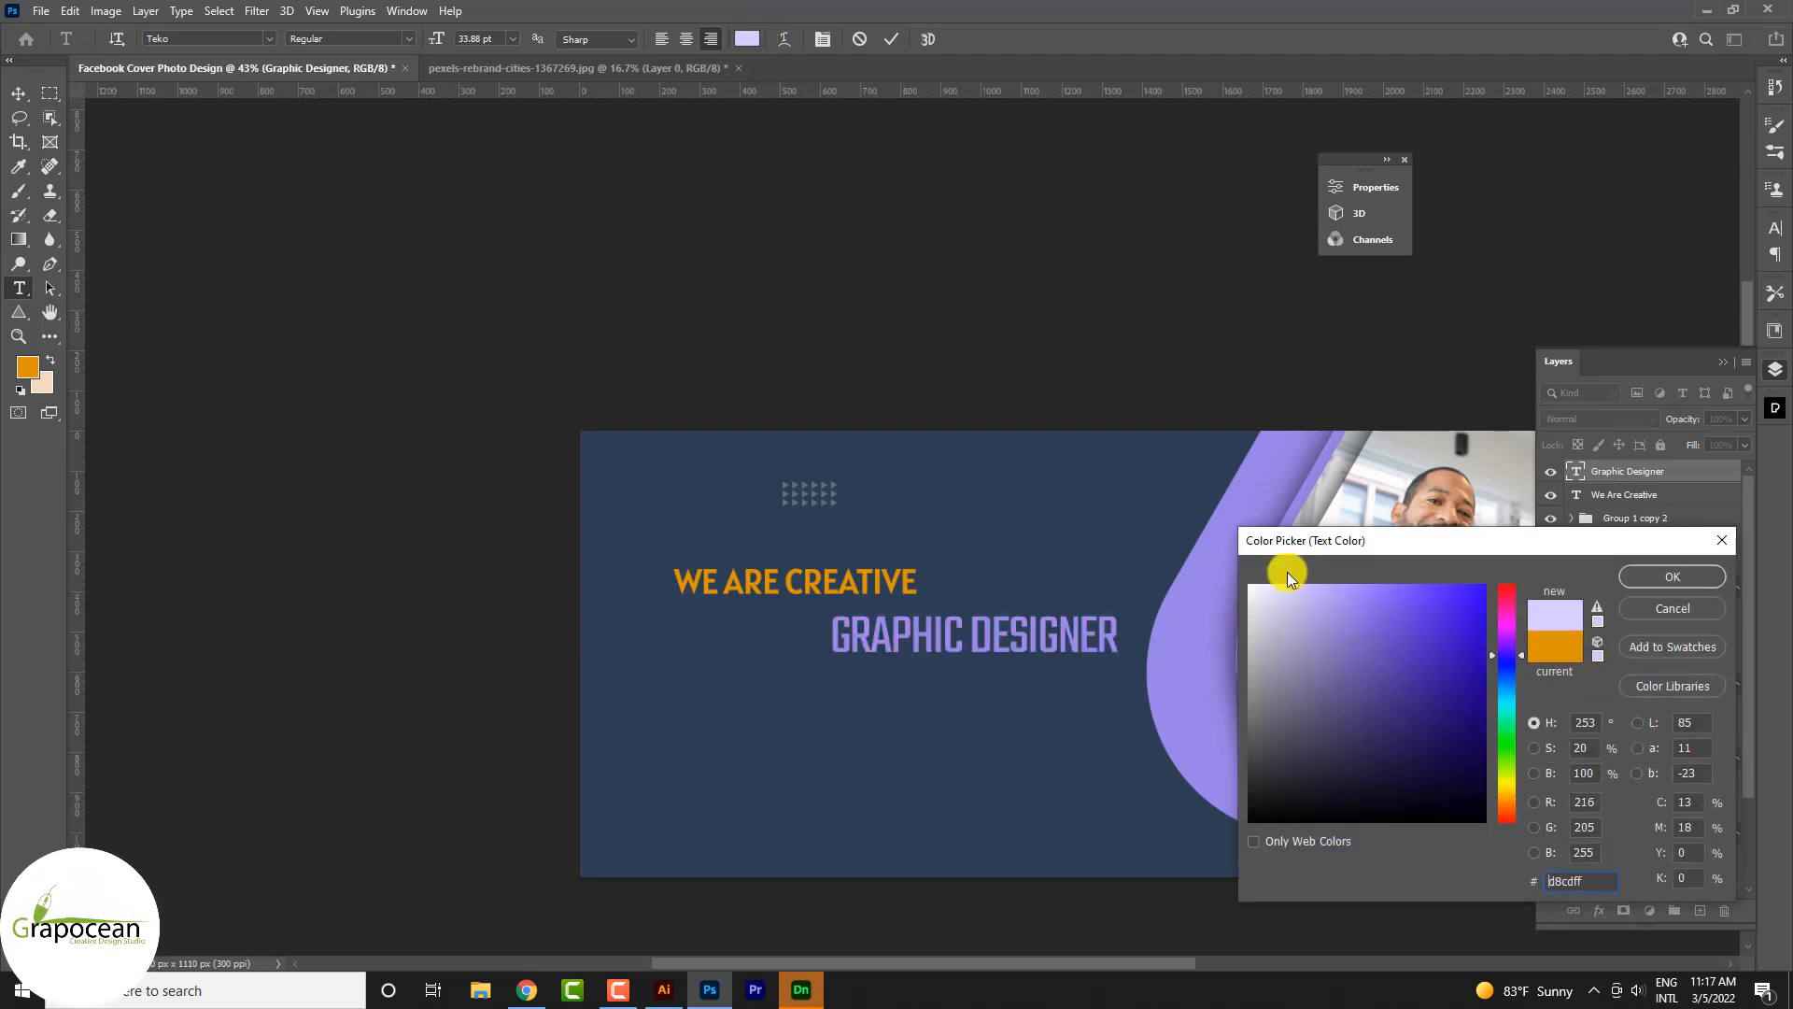
pyautogui.moveTo(1287, 572); pyautogui.dragTo(1293, 583)
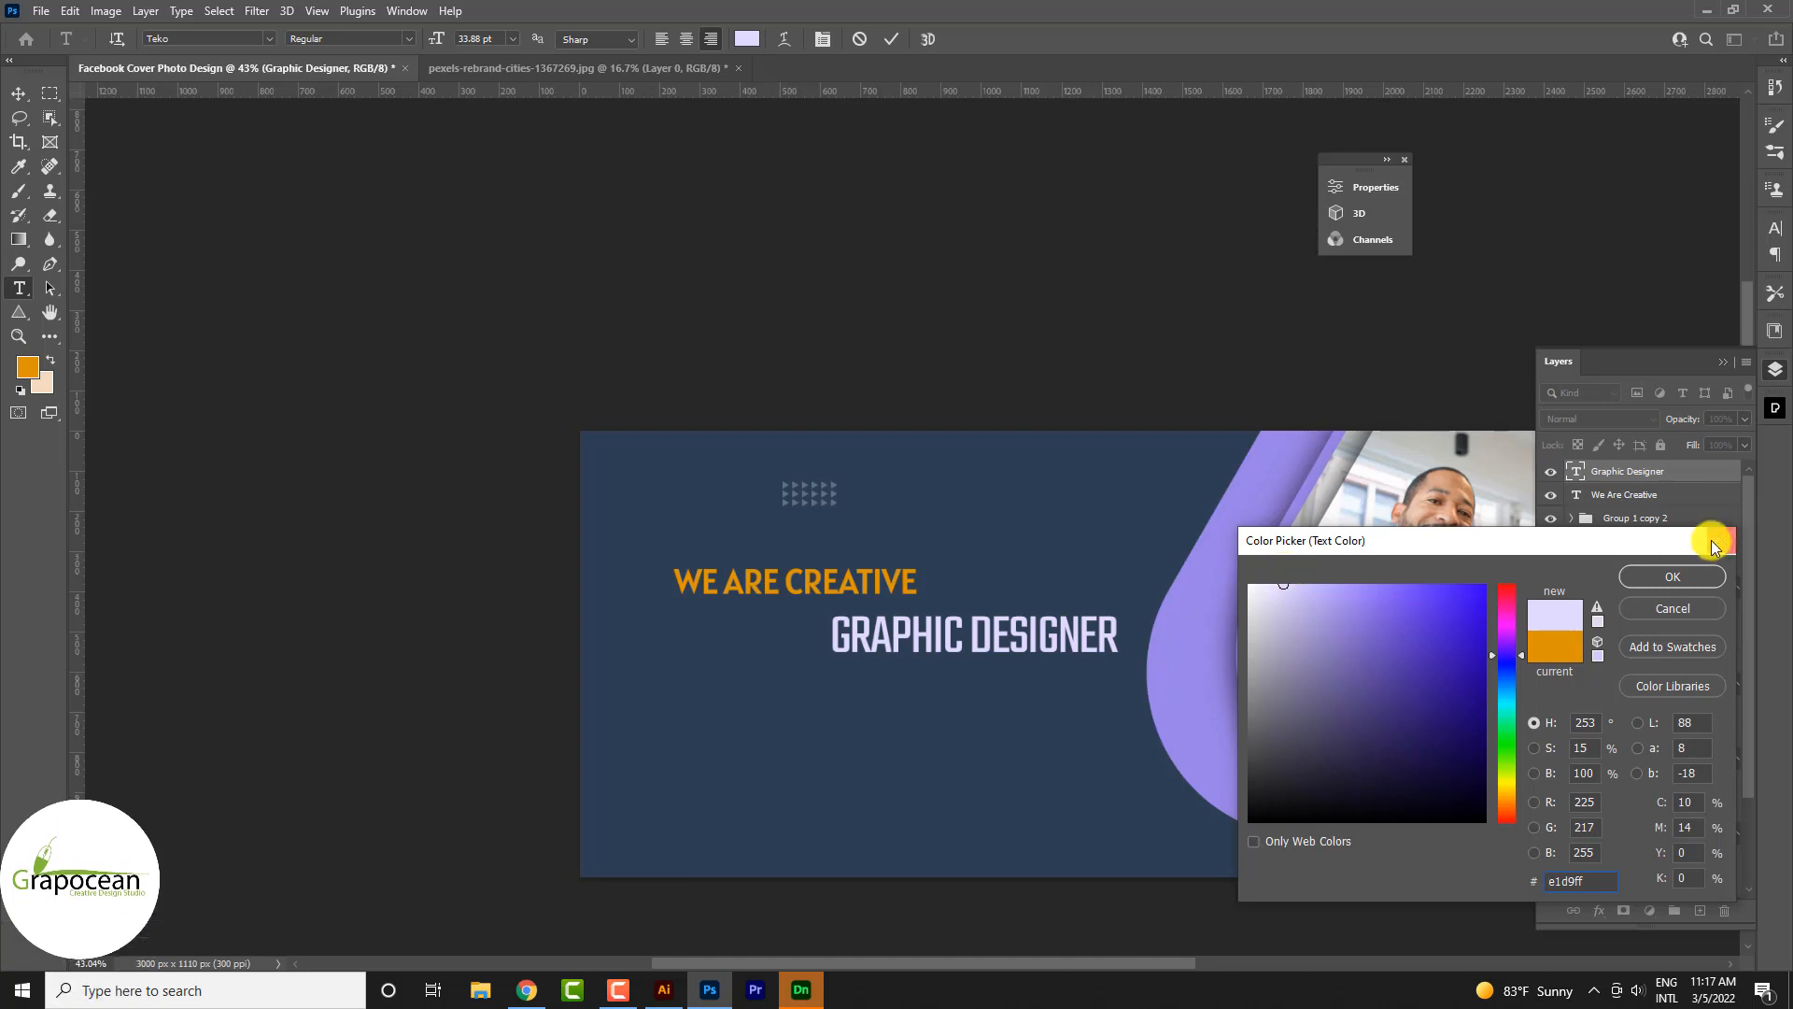
pyautogui.click(1681, 577)
pyautogui.click(18, 93)
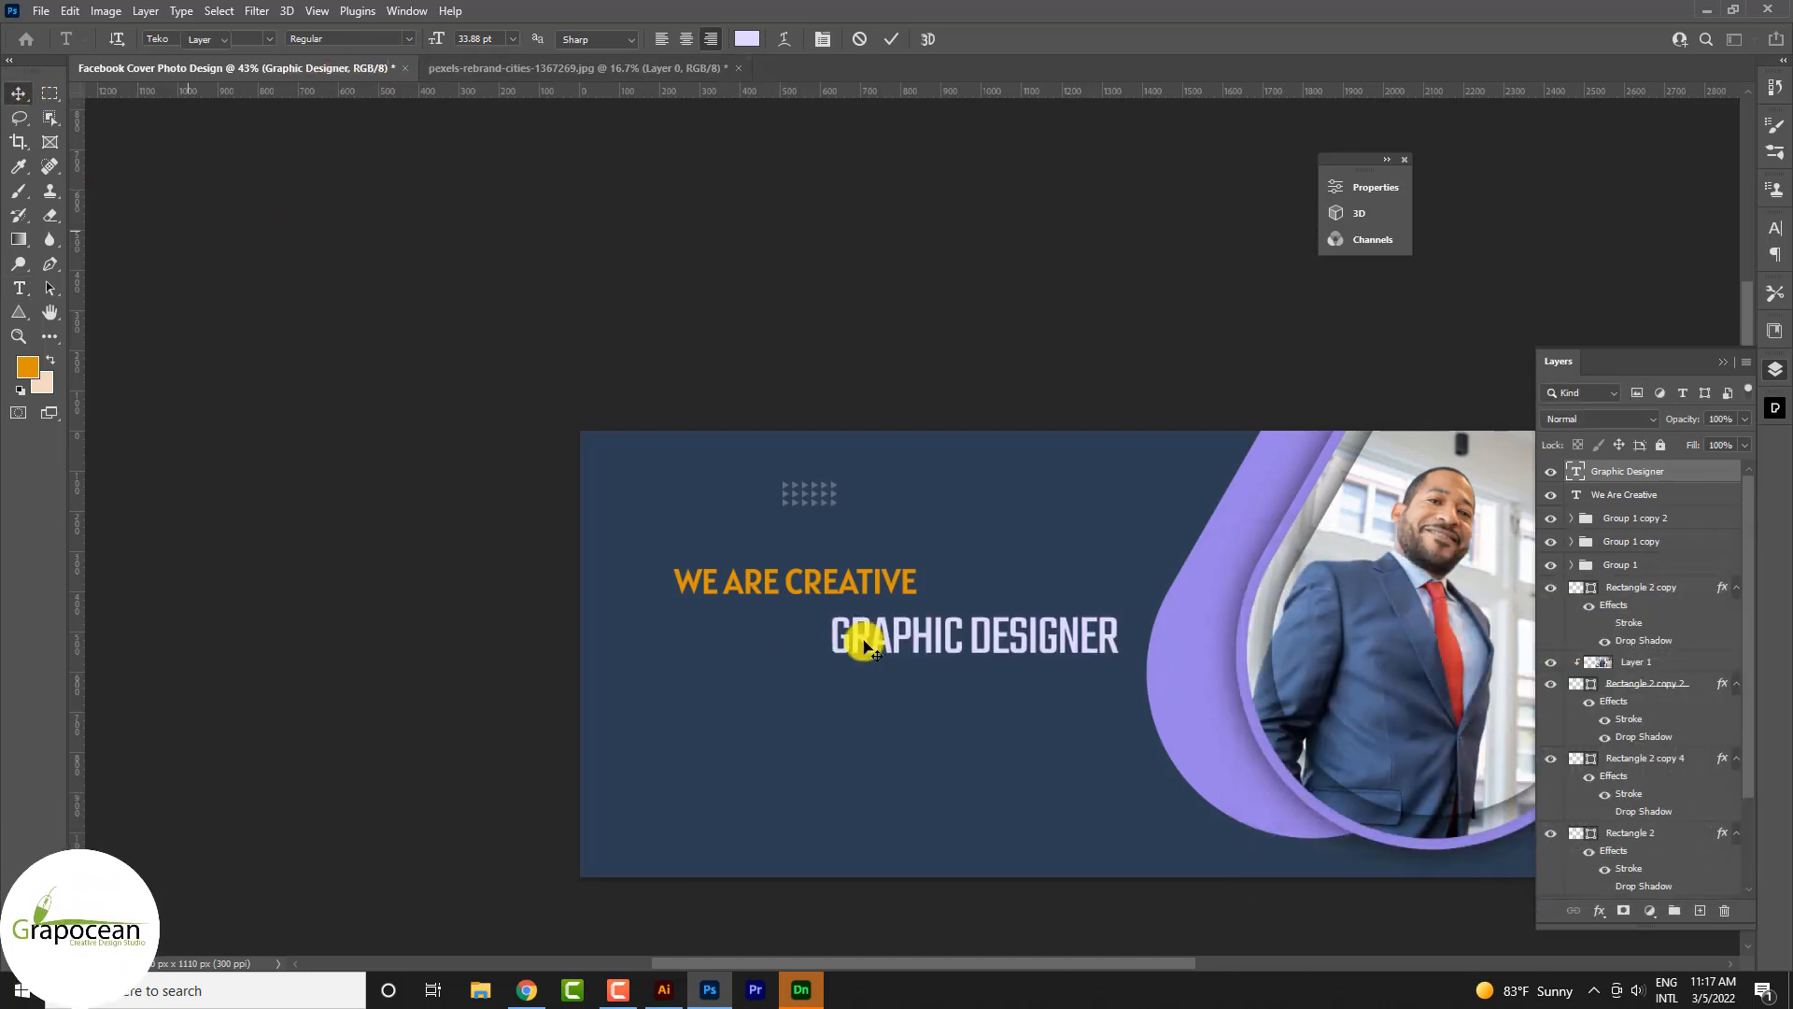
pyautogui.moveTo(856, 632); pyautogui.dragTo(787, 626)
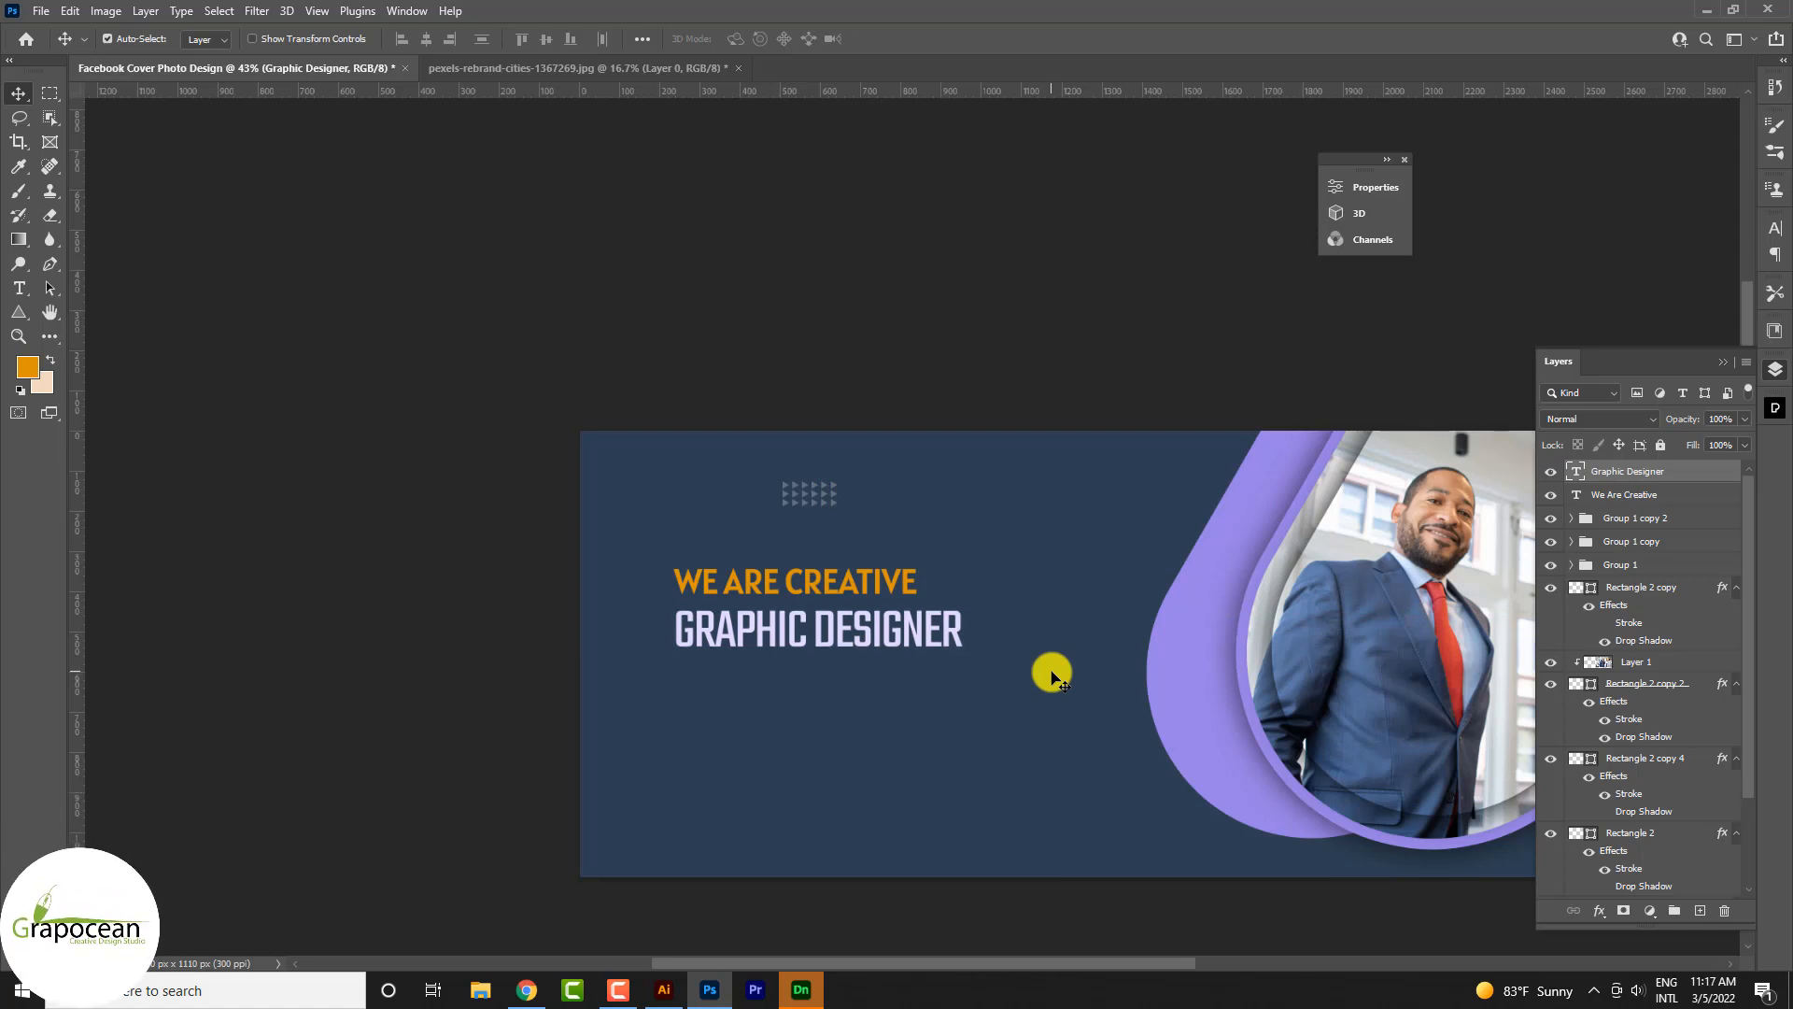
# - Reduce the "We Are Creative" text size by a factor of 1.618 to 12.94 pt
pyautogui.scroll(-5, 1061, 715)
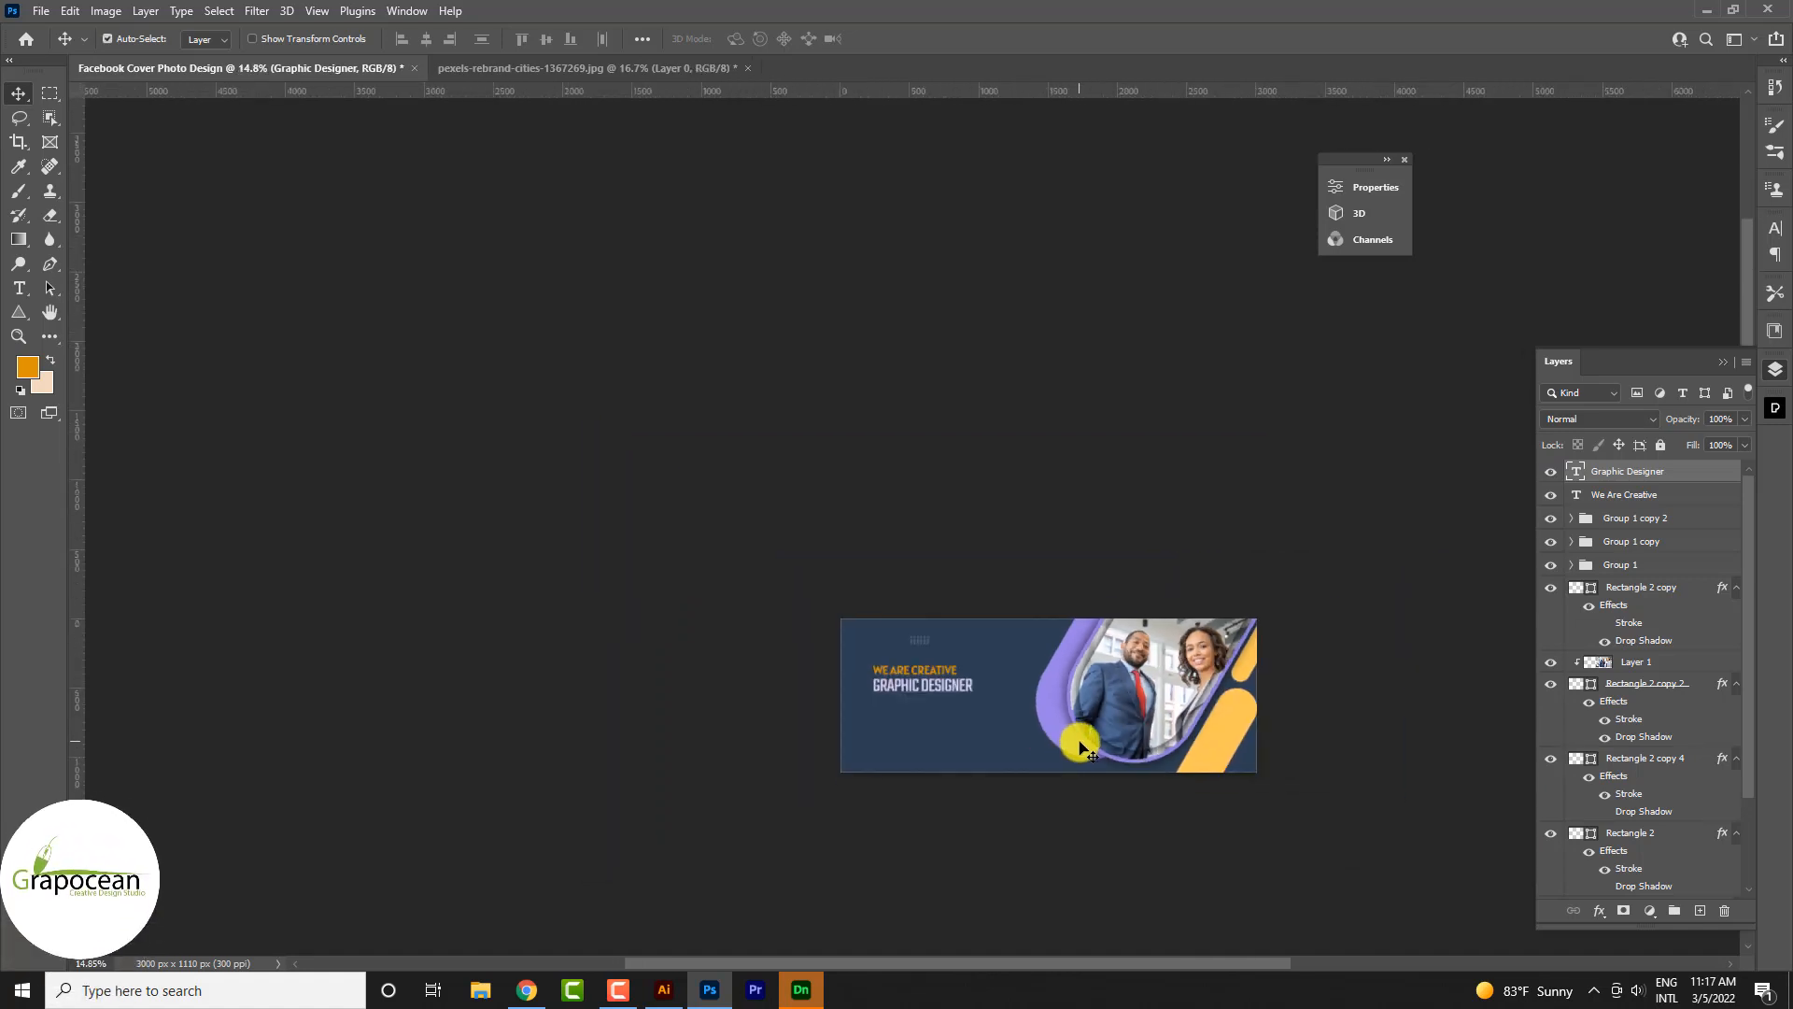
pyautogui.scroll(4, 1080, 740)
pyautogui.scroll(6, 829, 688)
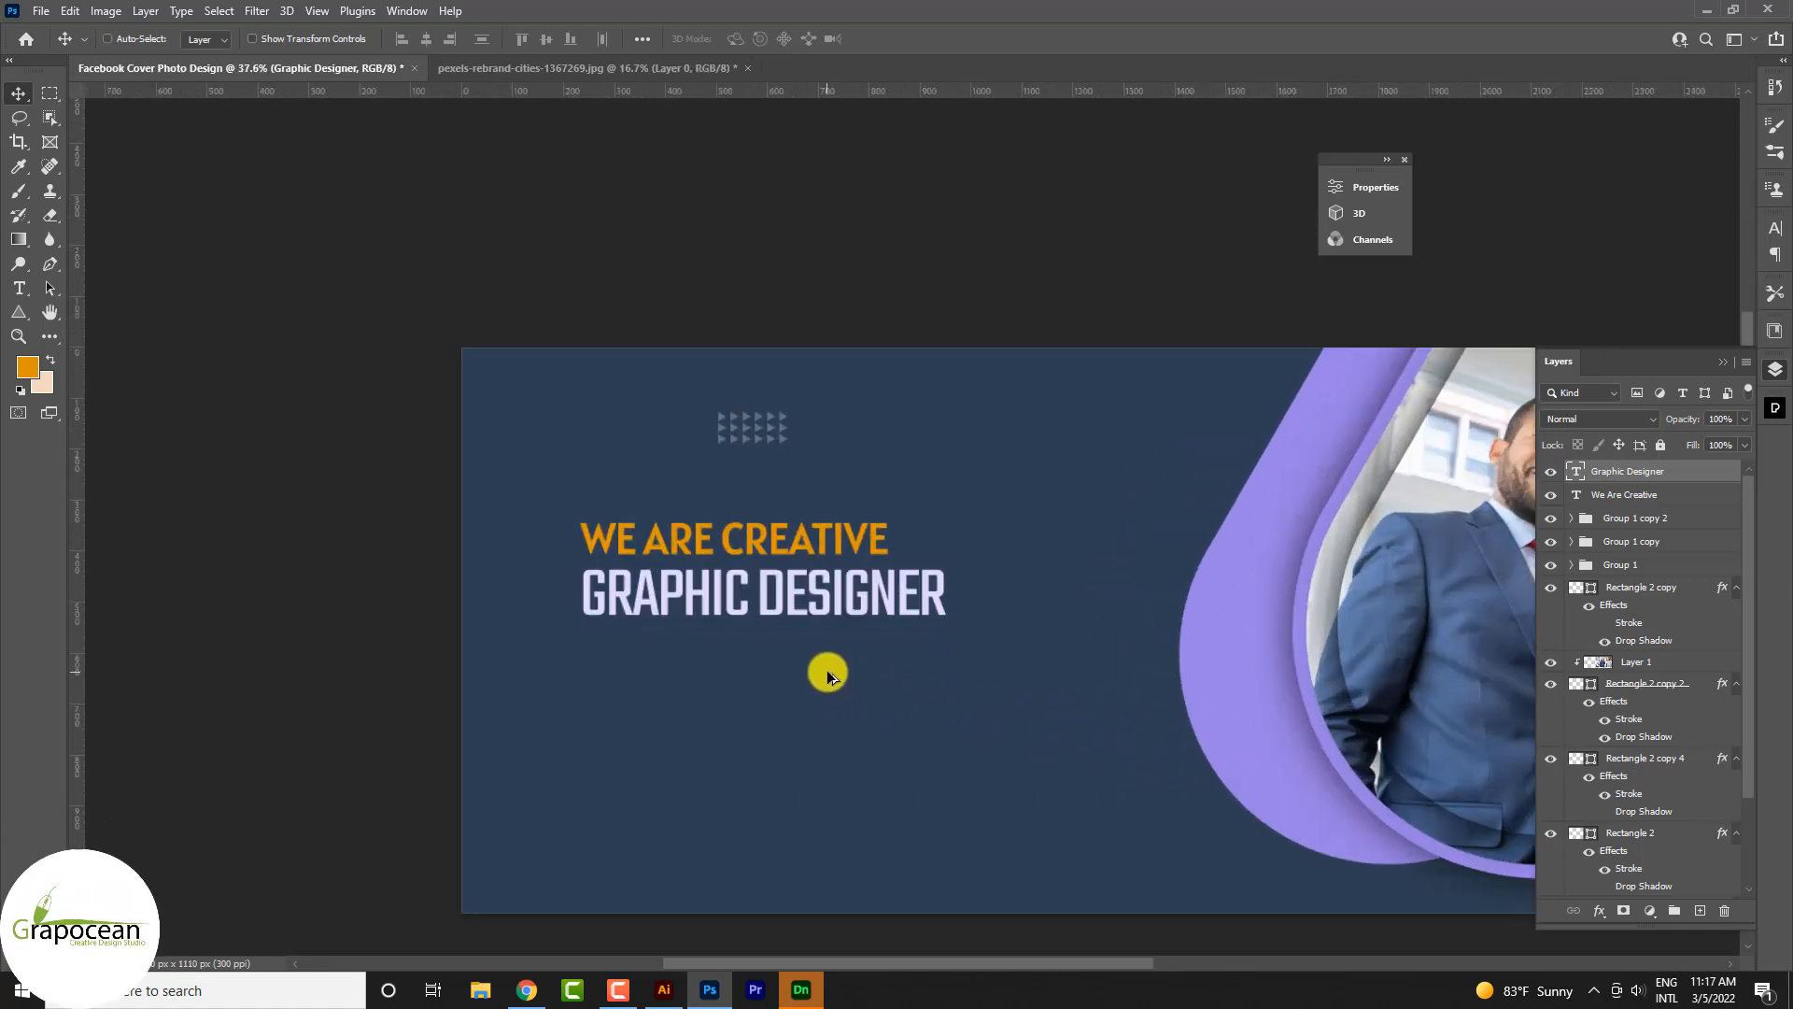
pyautogui.click(19, 288)
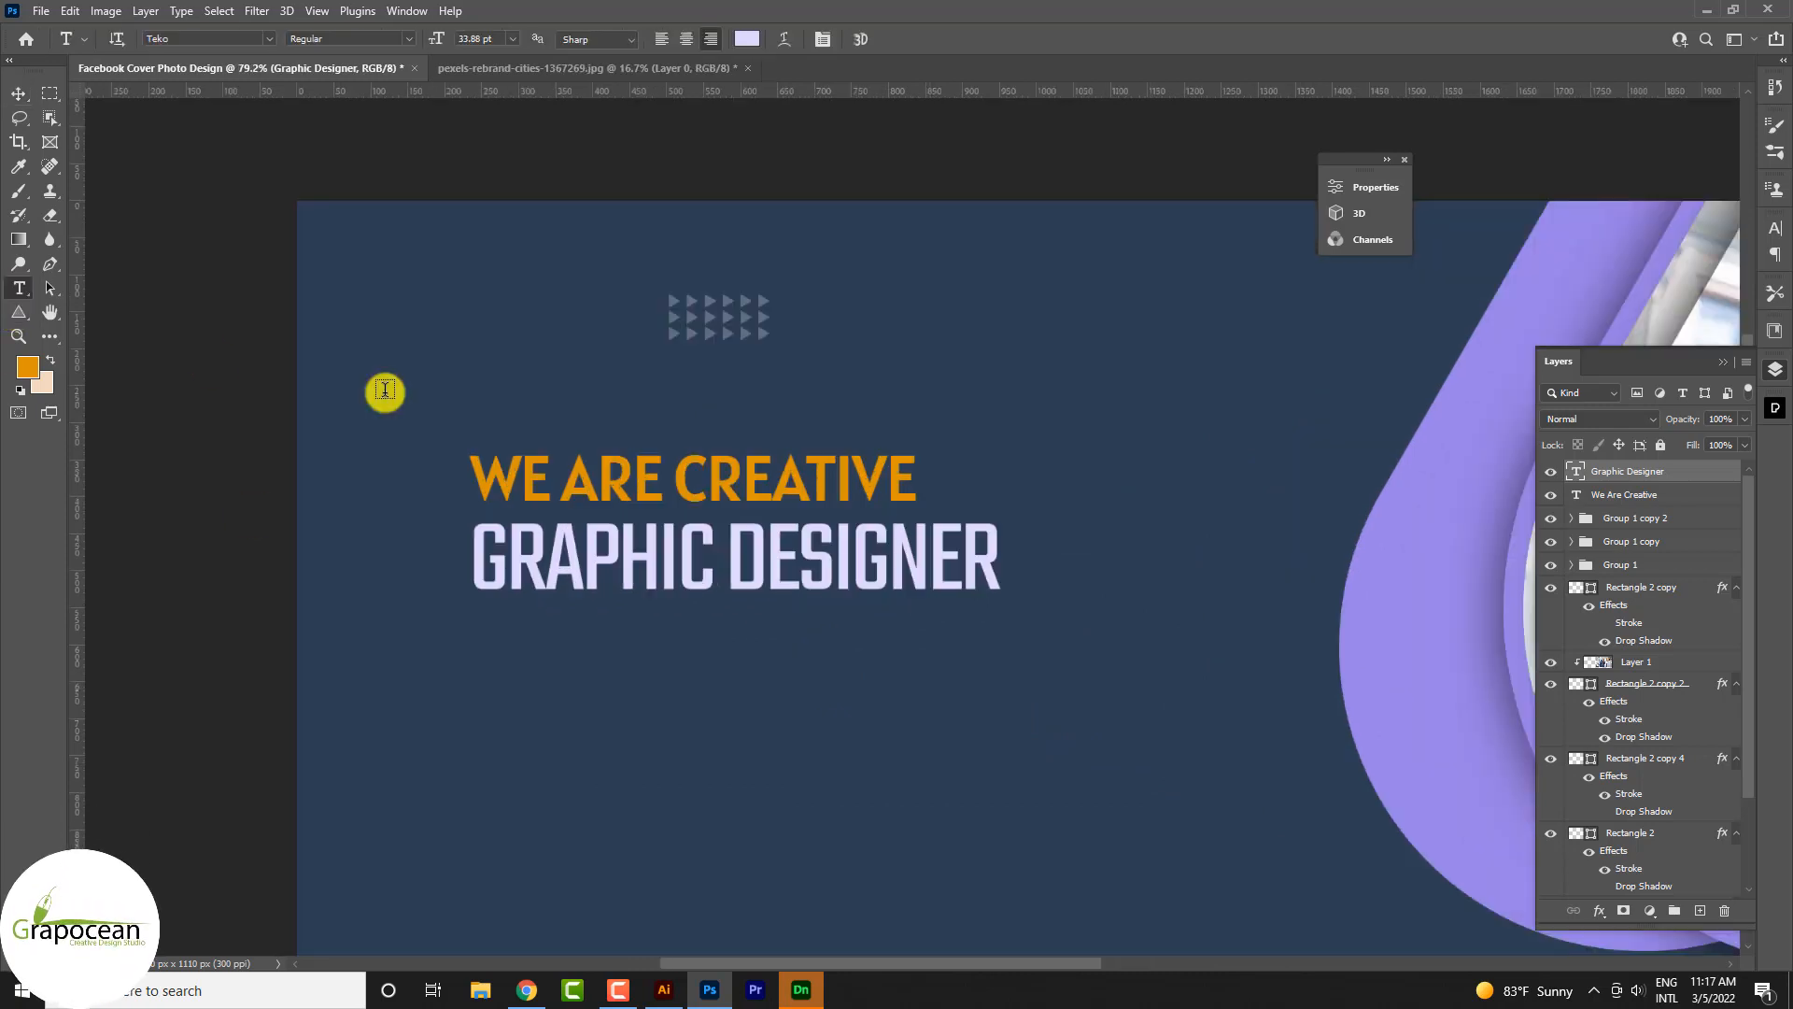
pyautogui.moveTo(479, 475); pyautogui.dragTo(1000, 500)
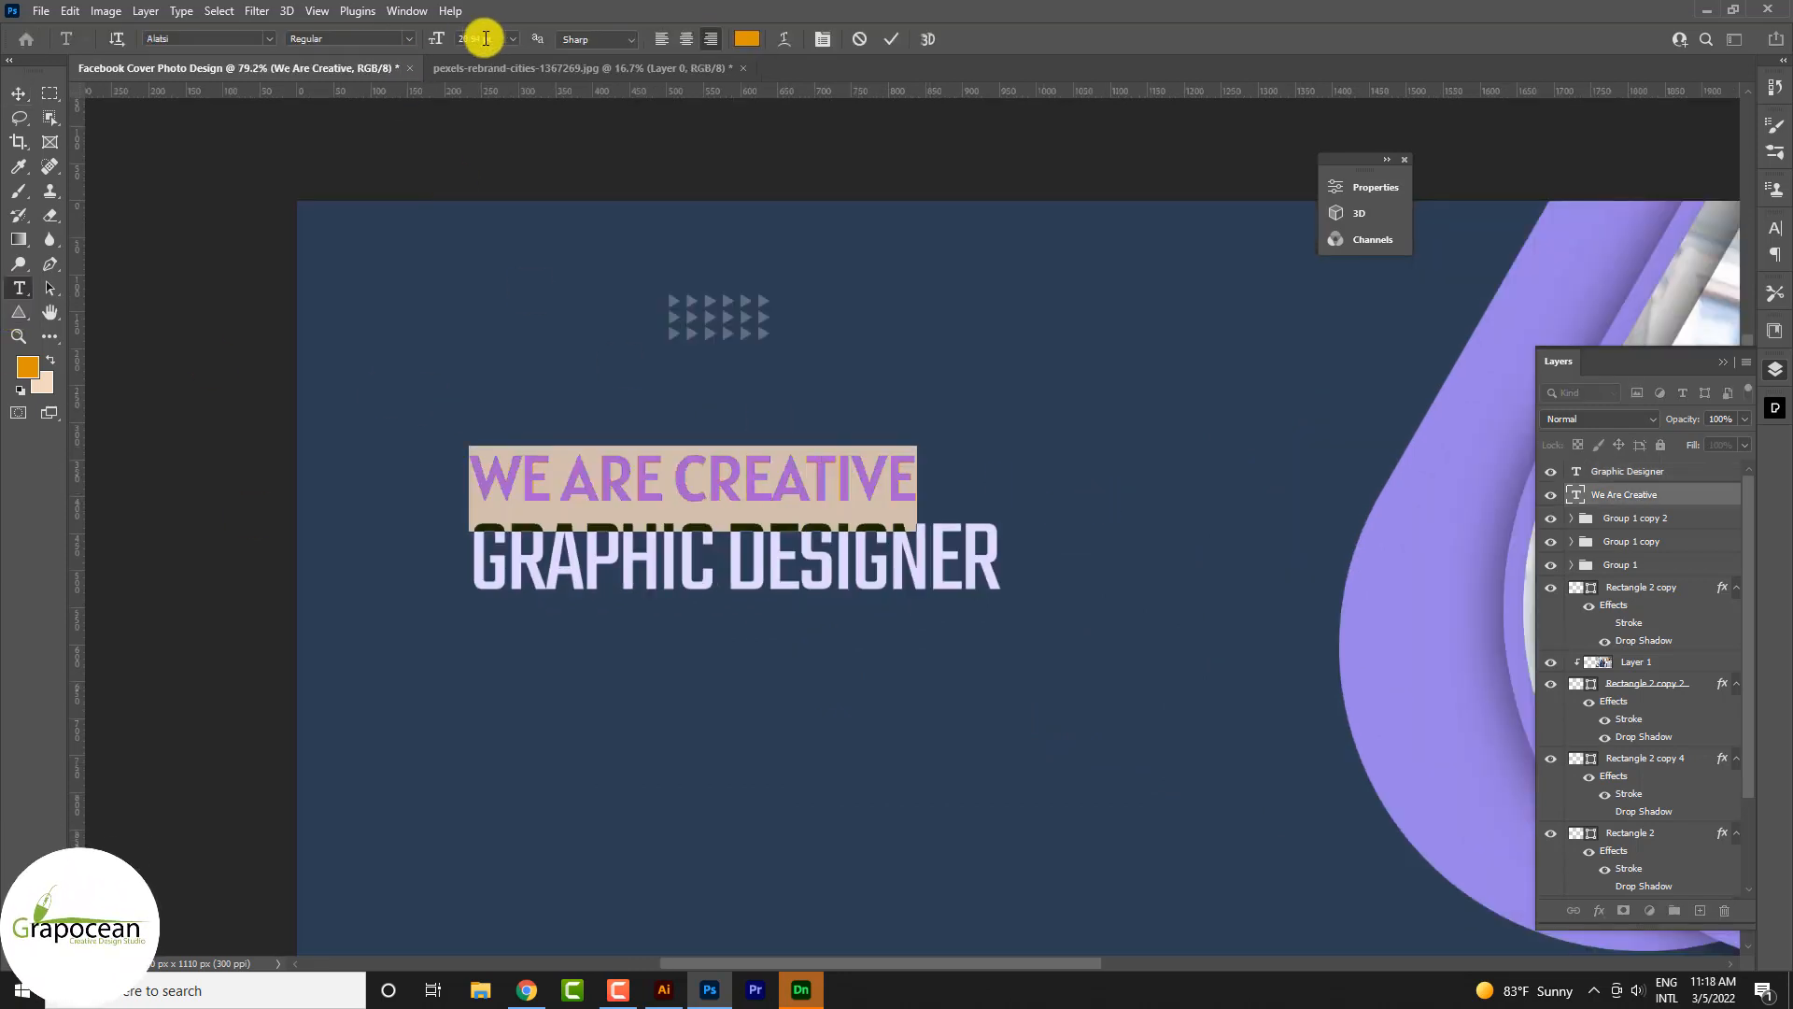
pyautogui.write('.618')
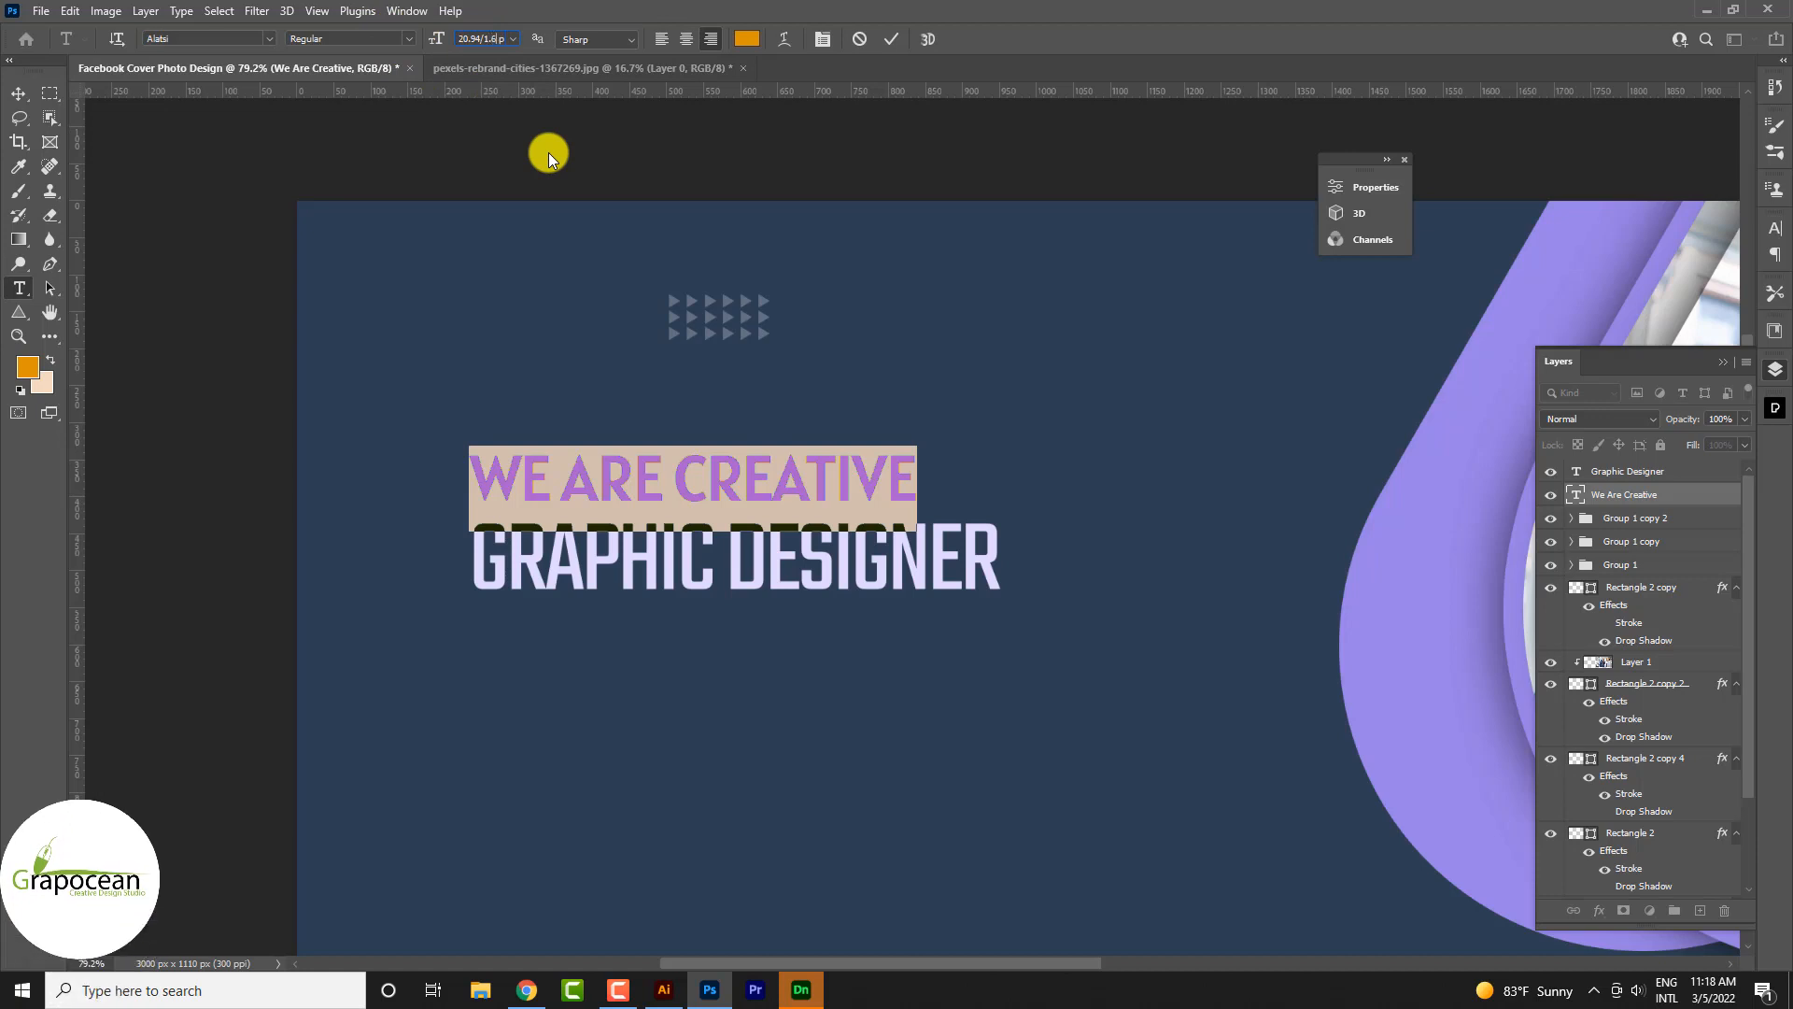
pyautogui.press('Return')
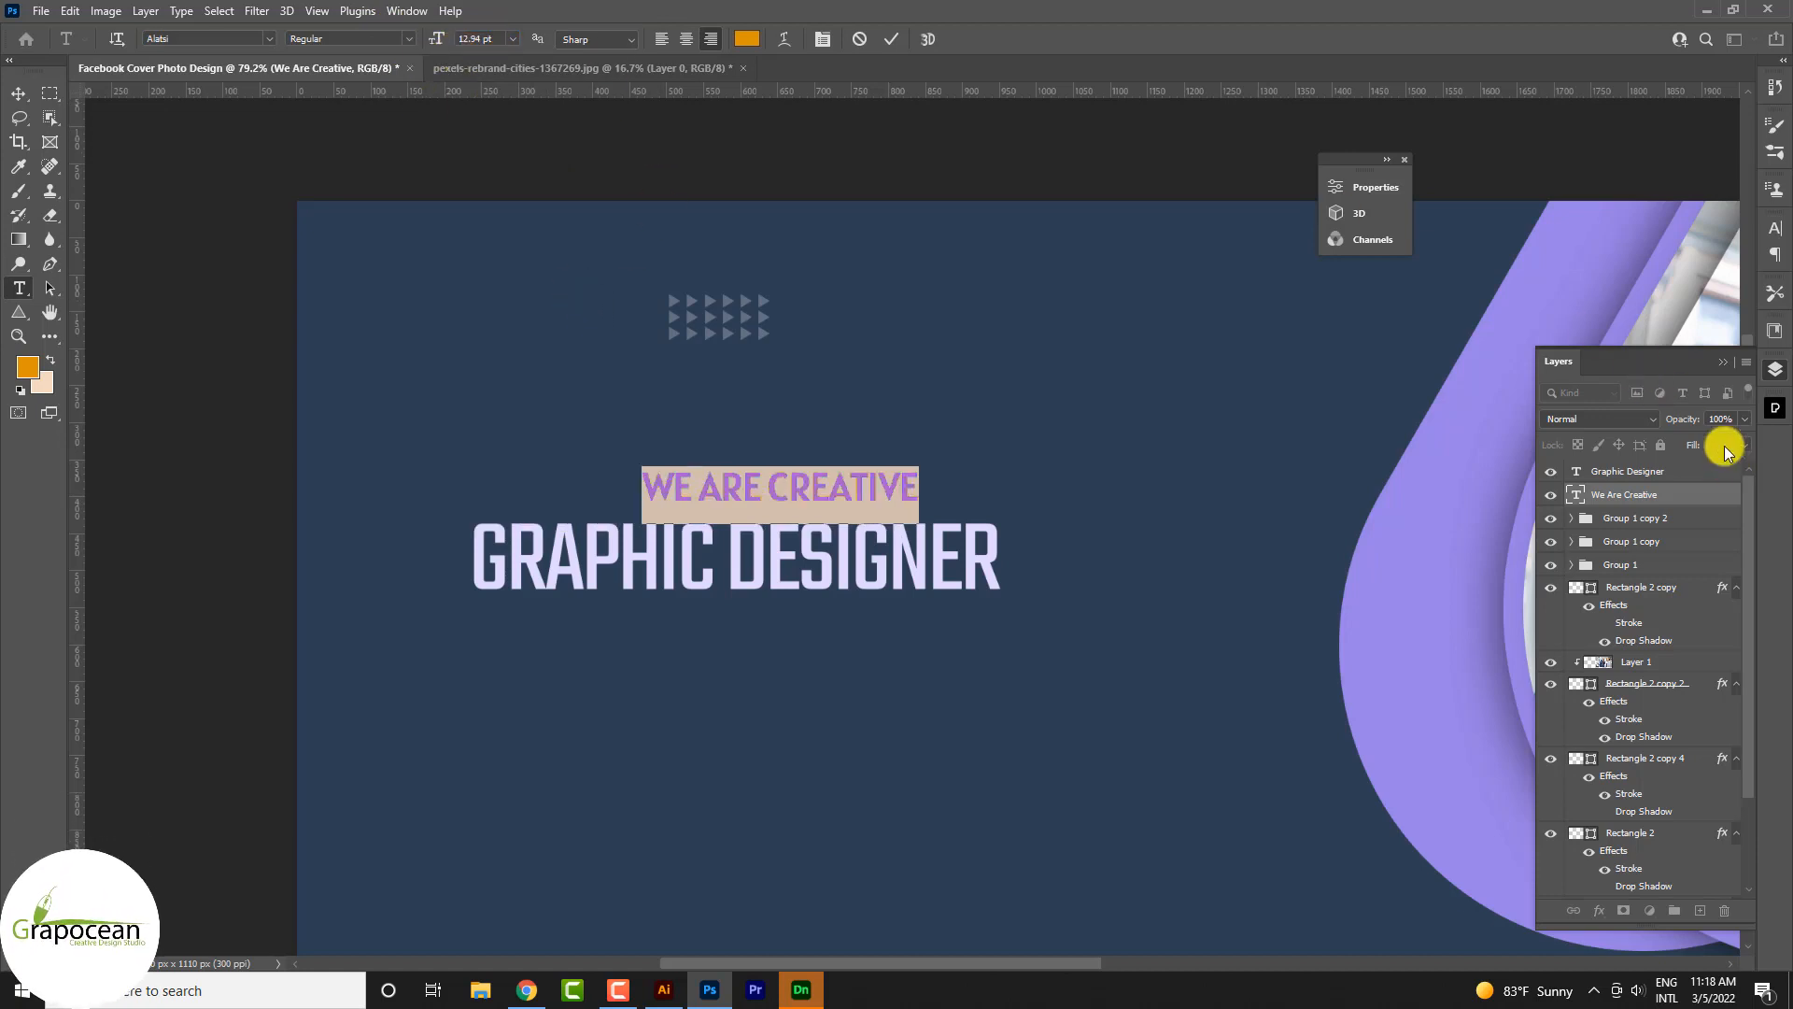
# - Turn off all caps for "We Are Creative" and set its font to Roboto Light
pyautogui.click(1774, 228)
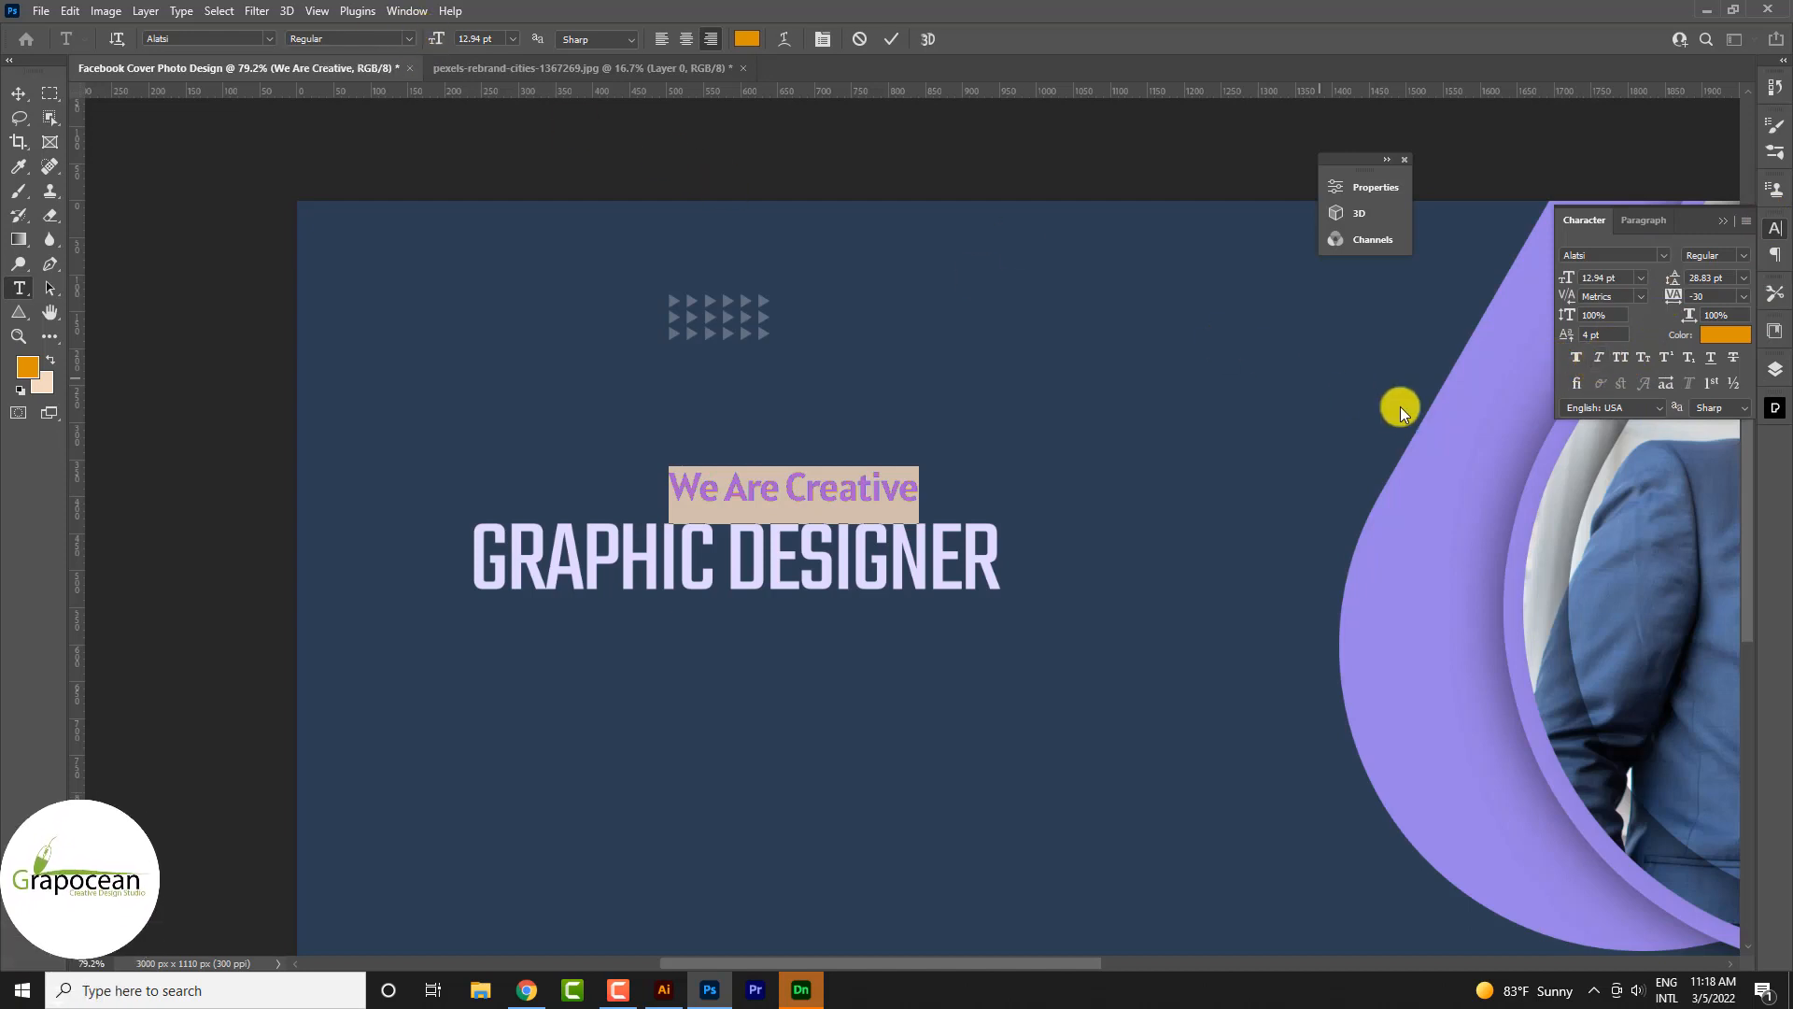
pyautogui.click(268, 38)
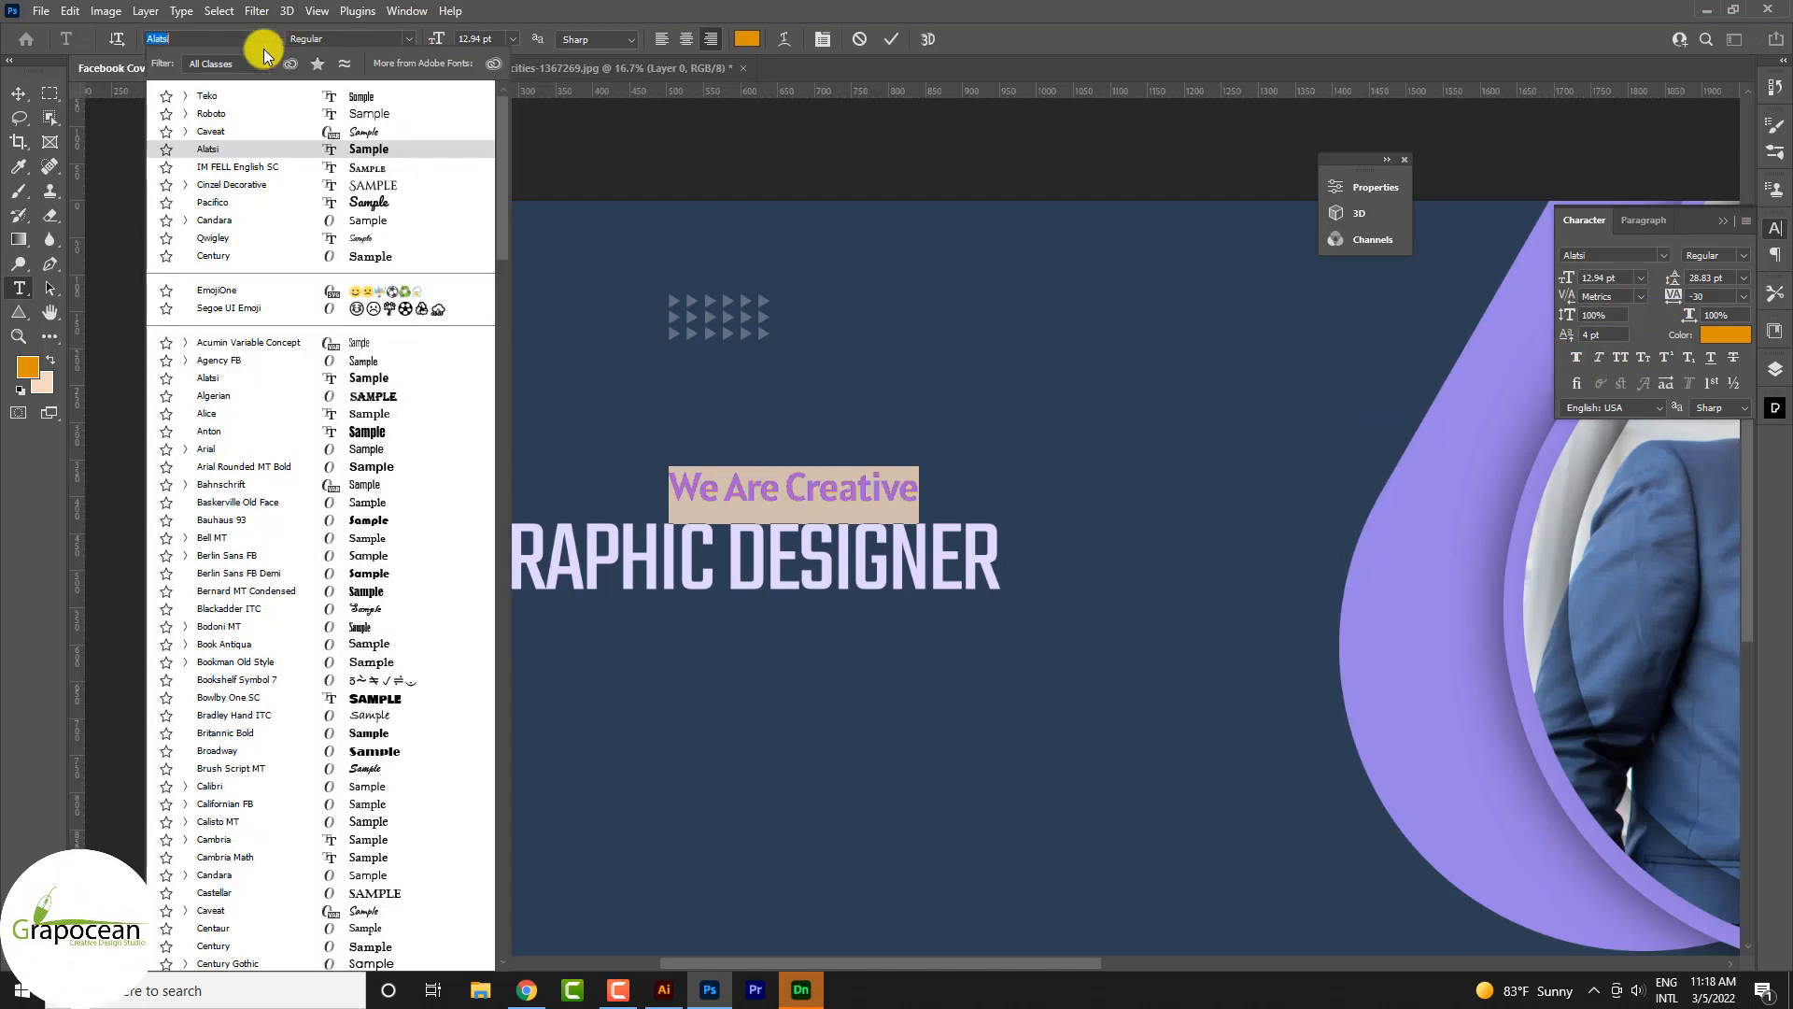
pyautogui.click(271, 111)
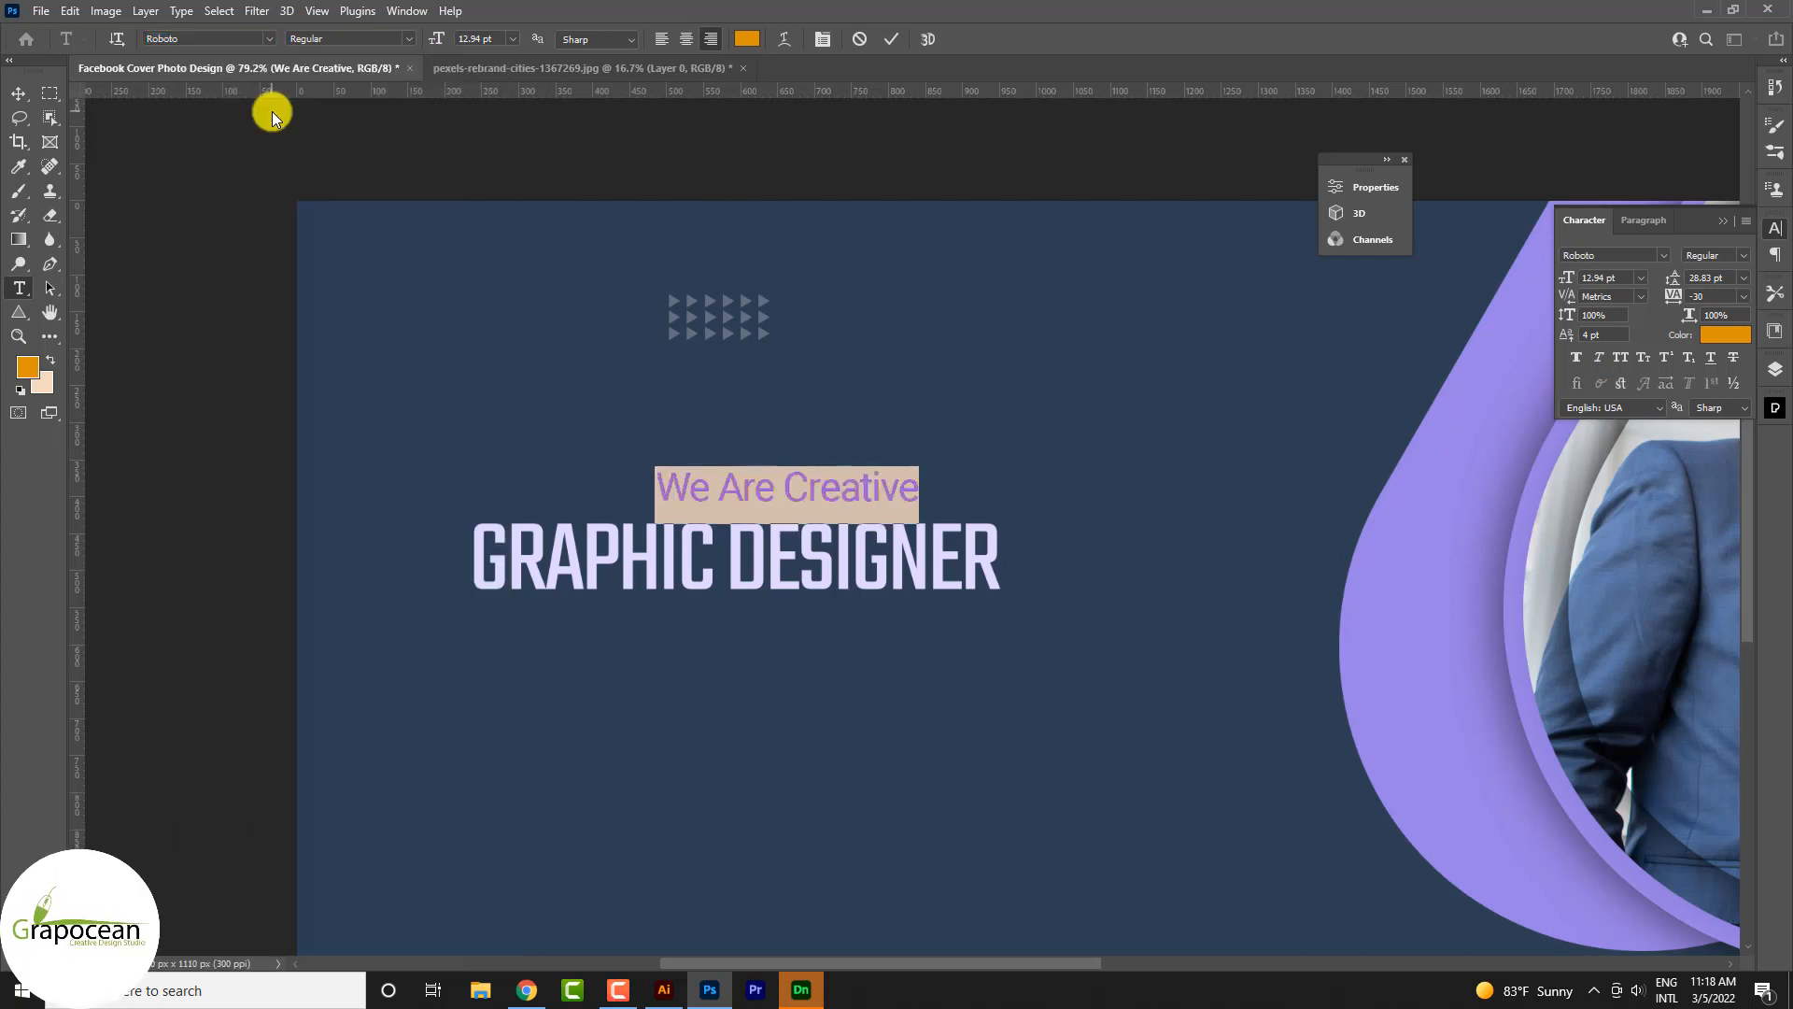
pyautogui.click(512, 39)
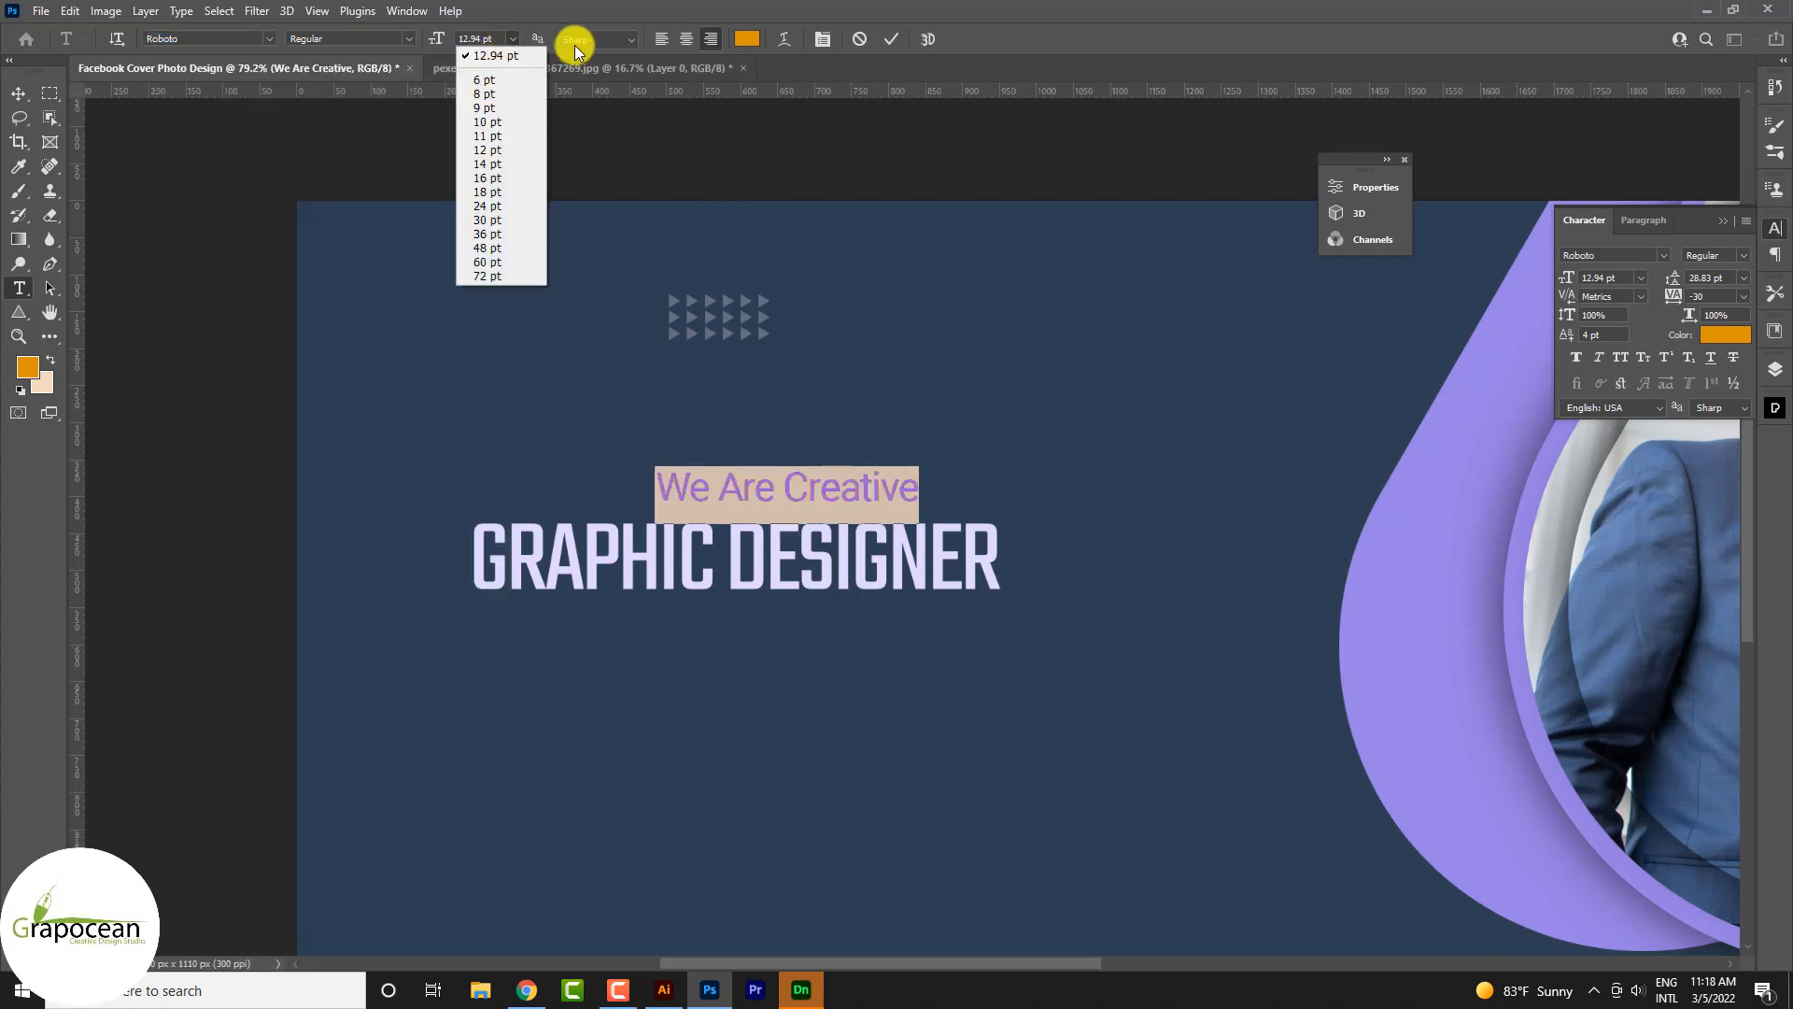
pyautogui.click(403, 42)
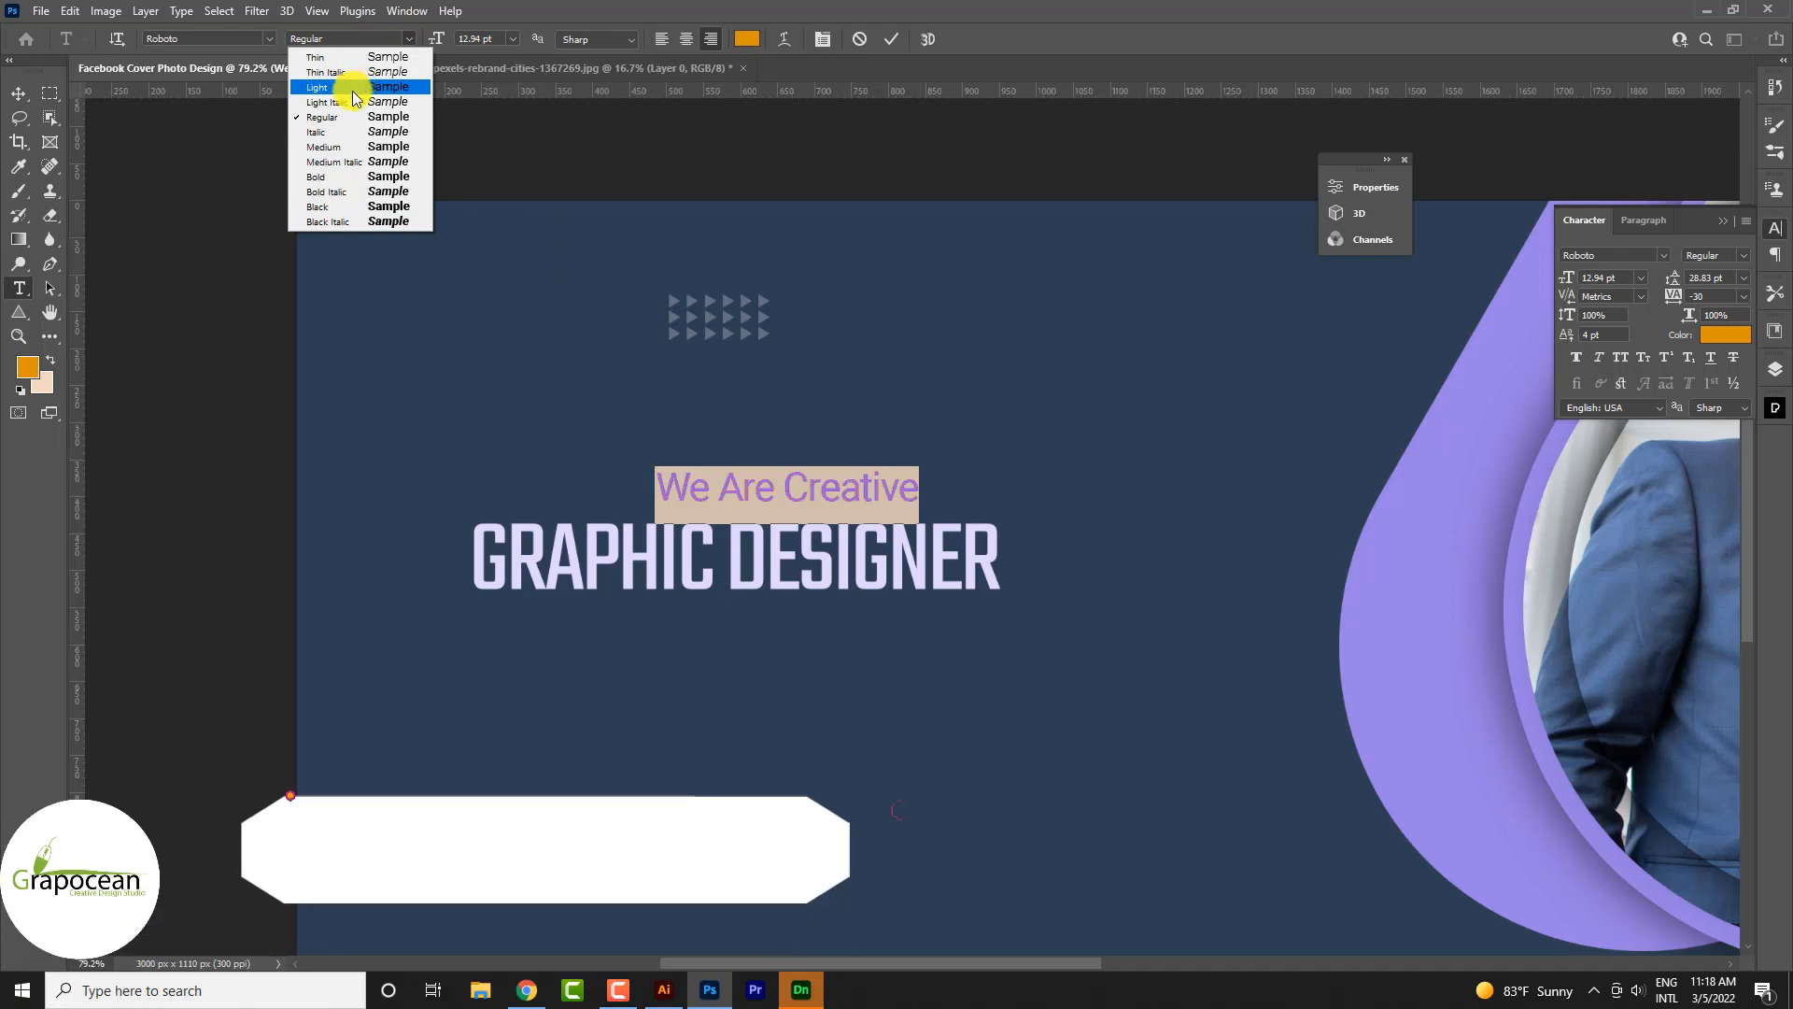
pyautogui.click(356, 80)
# - Move "We Are Creative" so its left edge lines up with the "Graphic Designer" text below it
pyautogui.click(17, 96)
pyautogui.moveTo(806, 497); pyautogui.dragTo(620, 499)
pyautogui.scroll(-4, 855, 670)
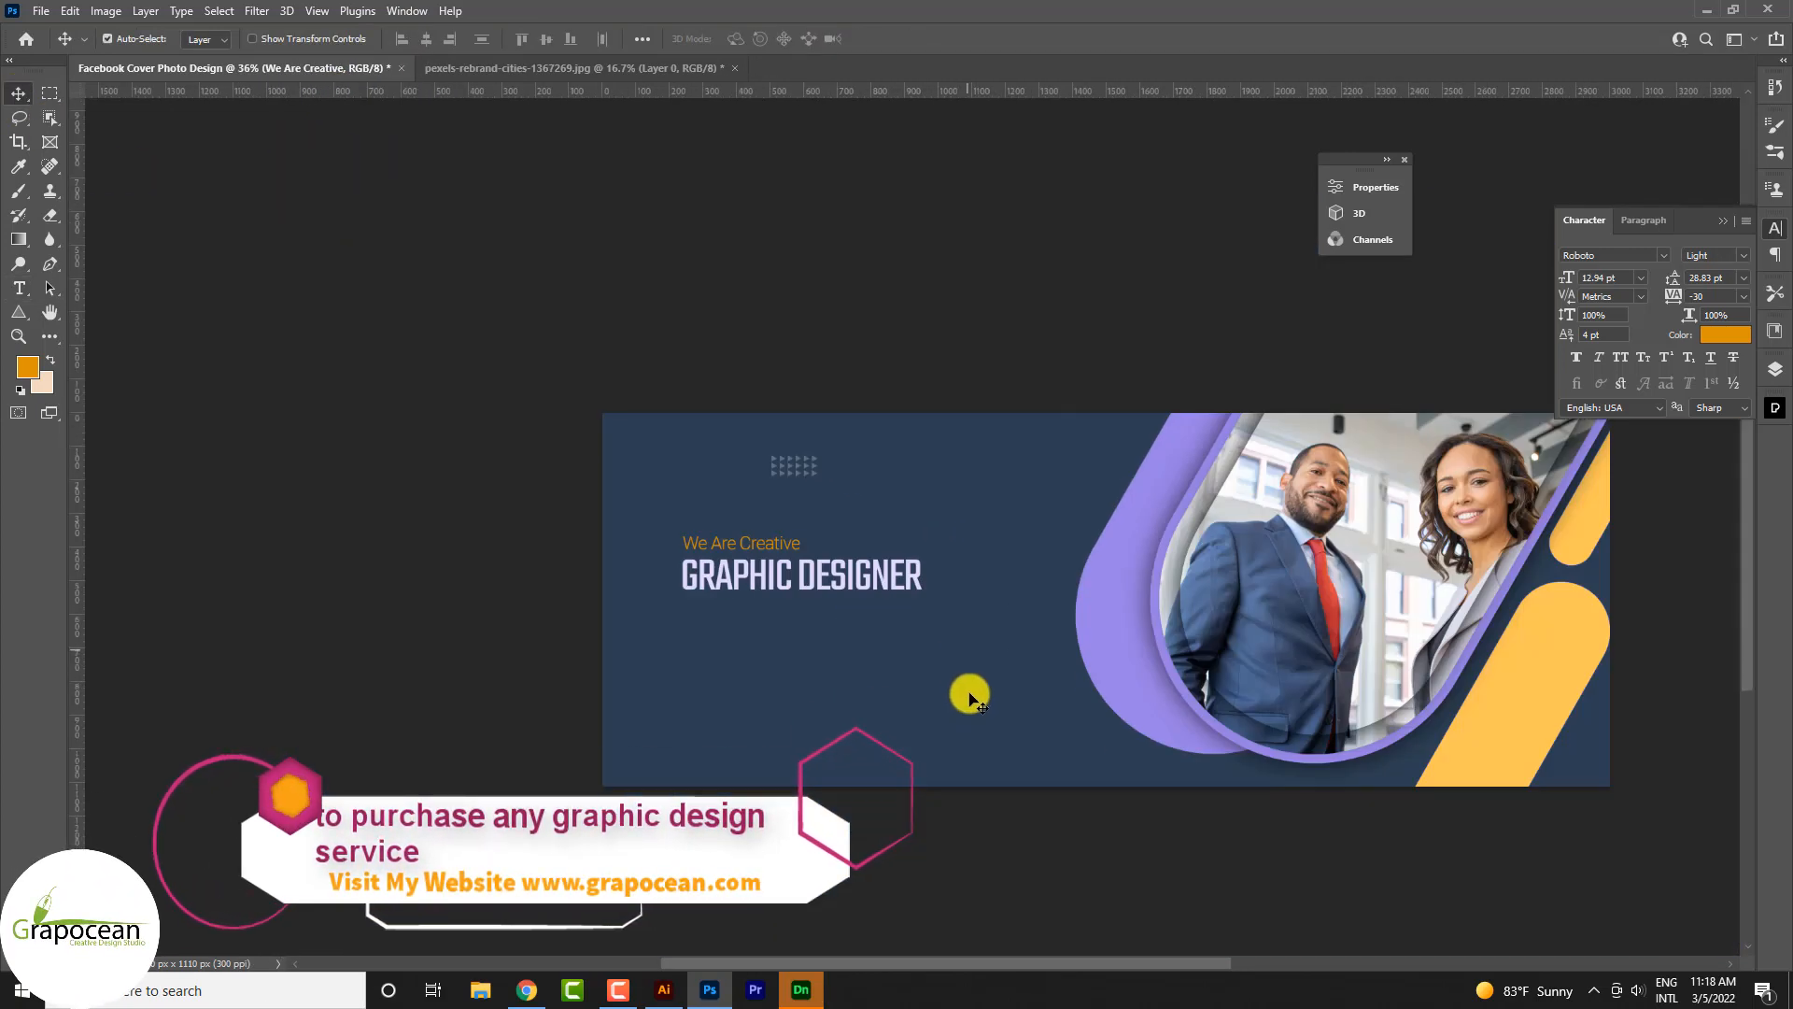
# - Duplicate the "Graphic Designer" line directly below itself and change the copy's wording to "Company"
pyautogui.scroll(2, 821, 569)
pyautogui.moveTo(832, 500); pyautogui.dragTo(838, 552)
pyautogui.click(19, 288)
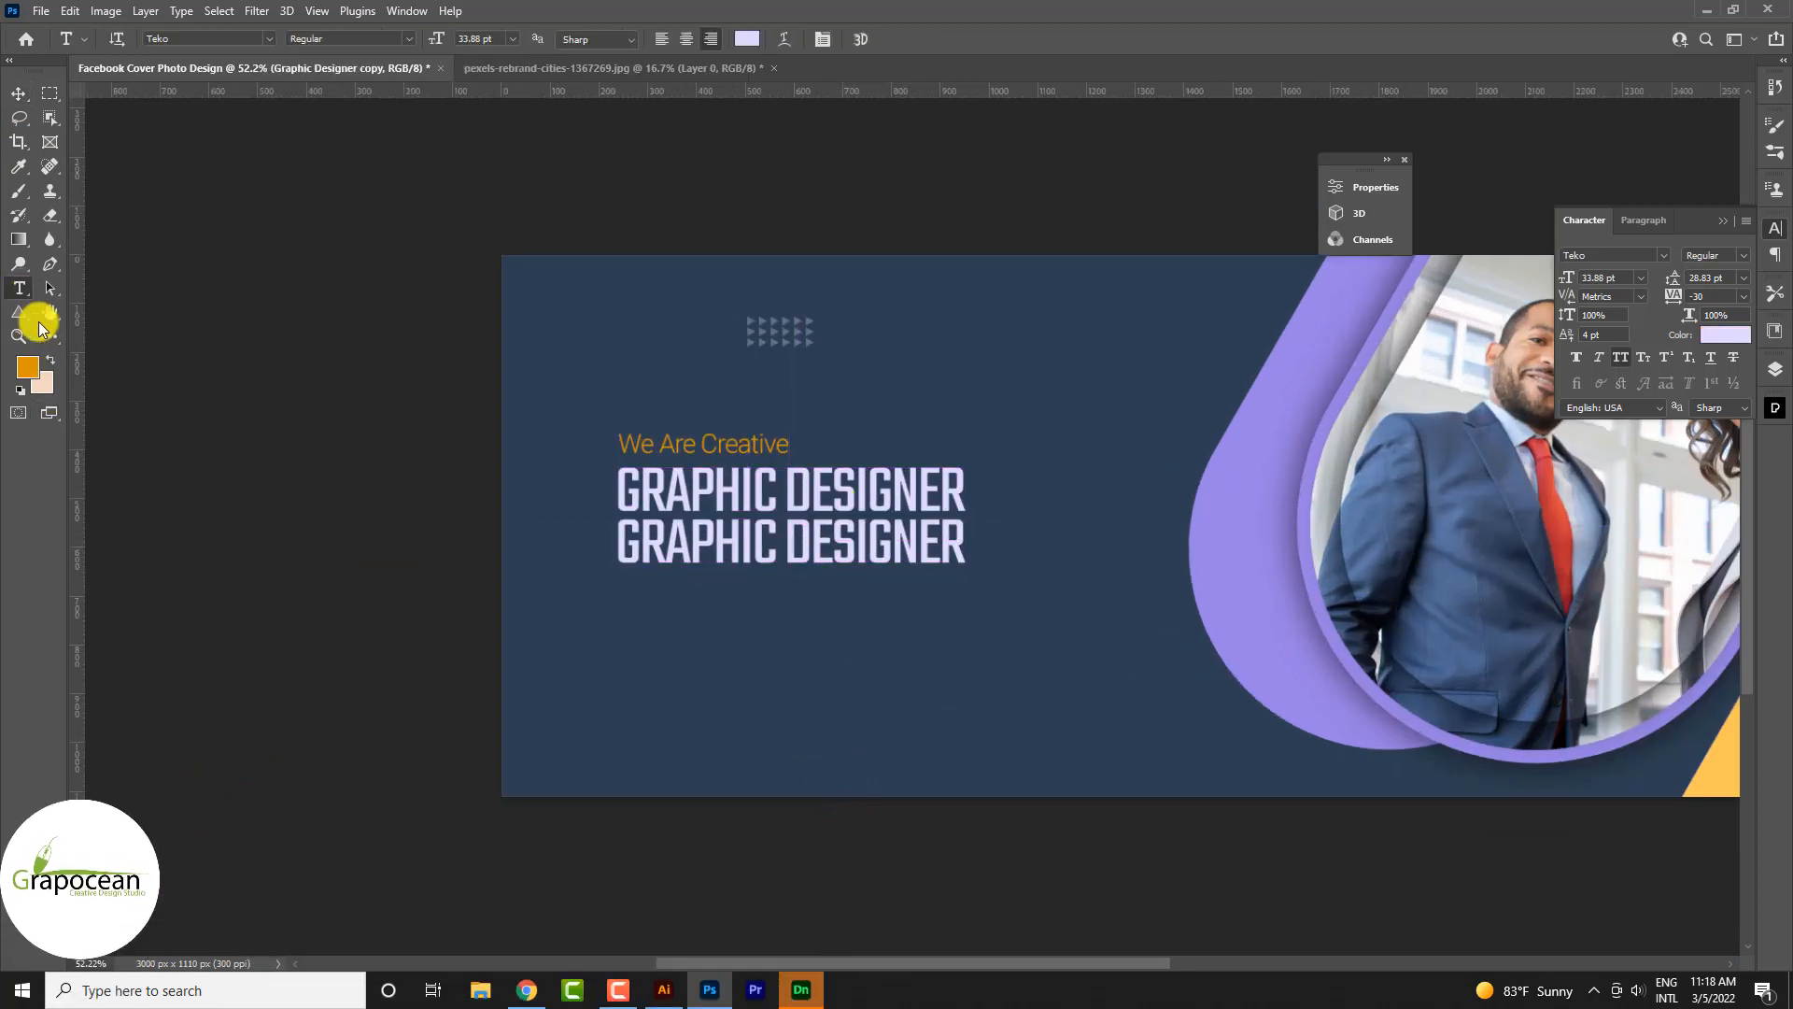
pyautogui.moveTo(620, 542); pyautogui.dragTo(1249, 550)
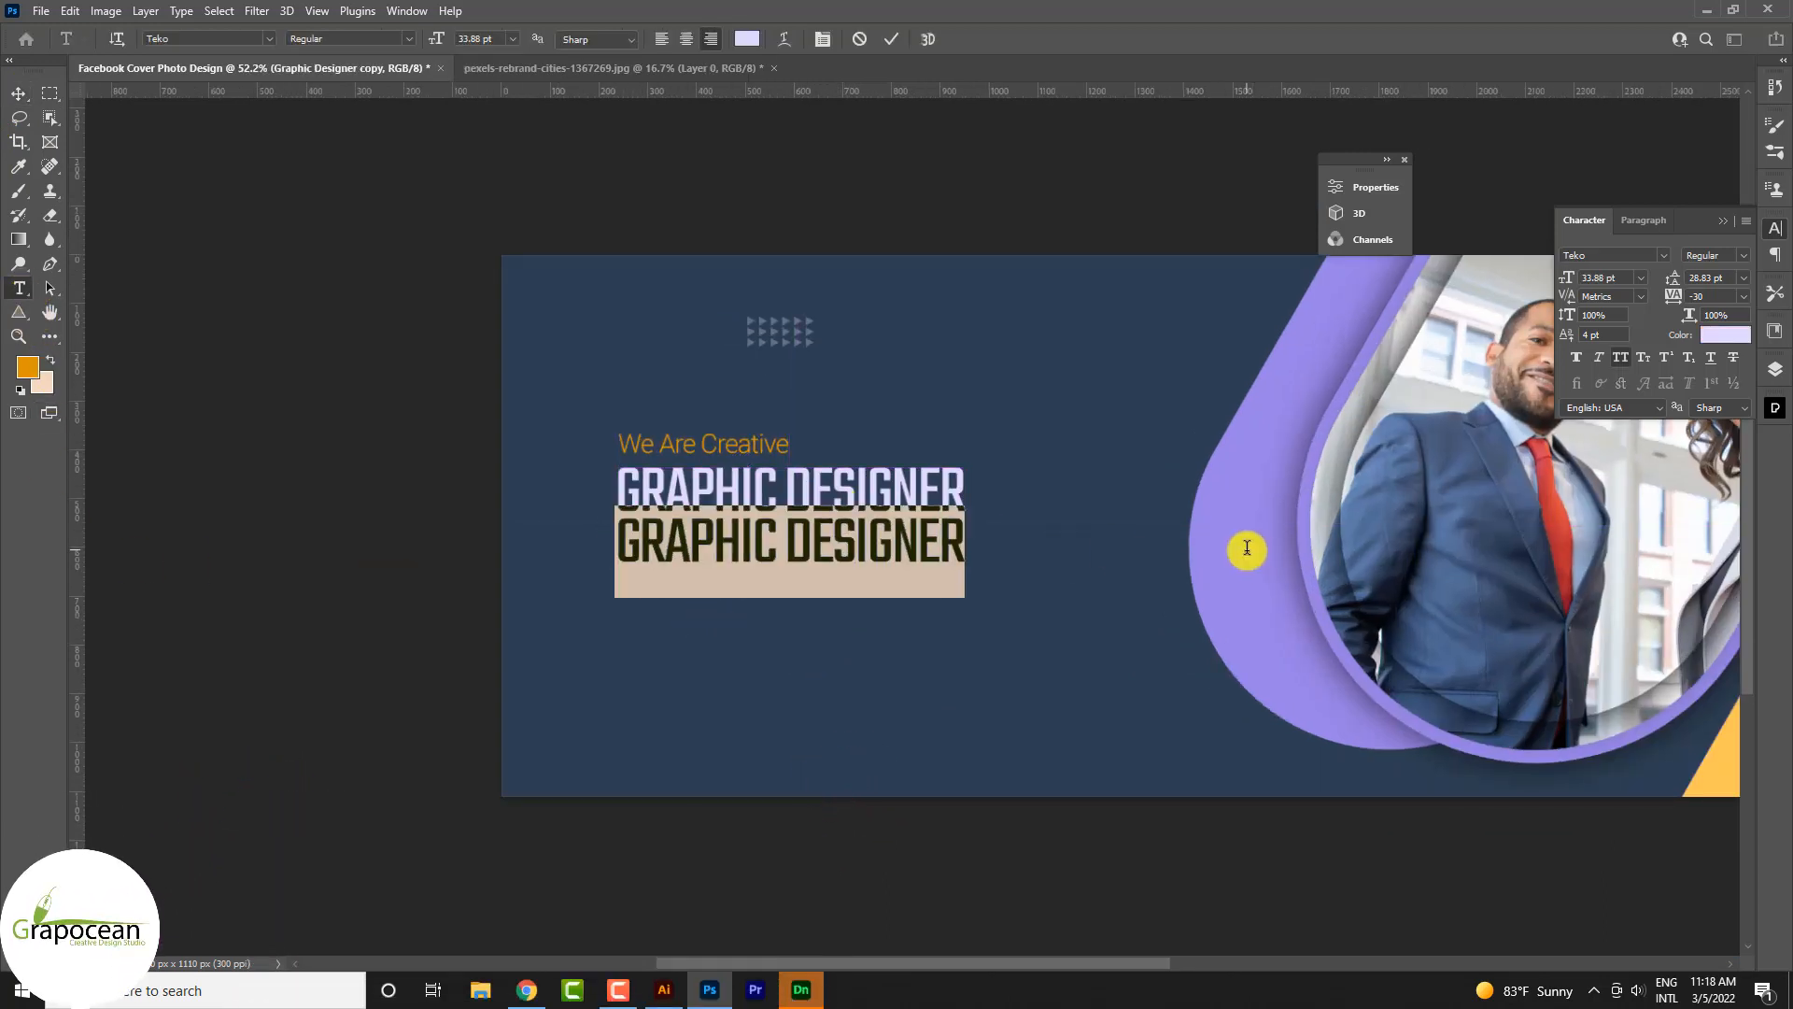
pyautogui.press('BackSpace')
pyautogui.write('COMPANY')
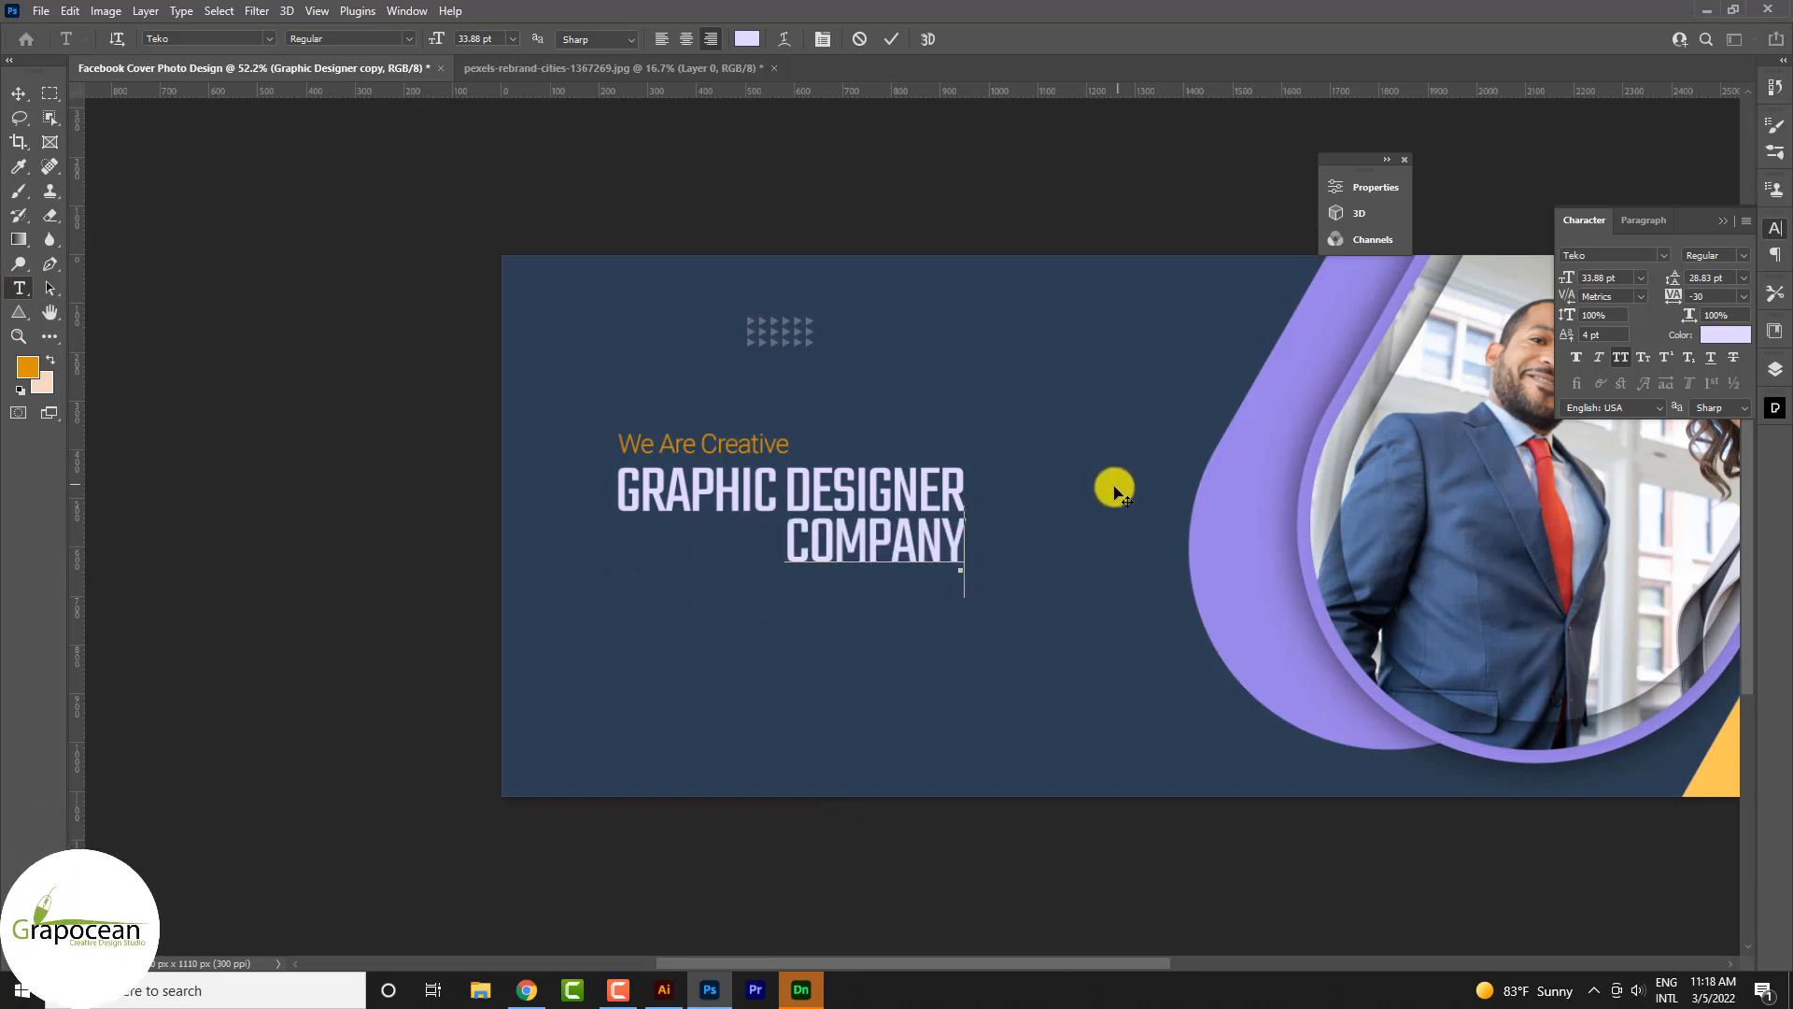
# - Set the "Company" text's font to Alatsi and position it under "Graphic Designer" with their right edges aligned
pyautogui.moveTo(969, 541); pyautogui.dragTo(456, 518)
pyautogui.click(267, 38)
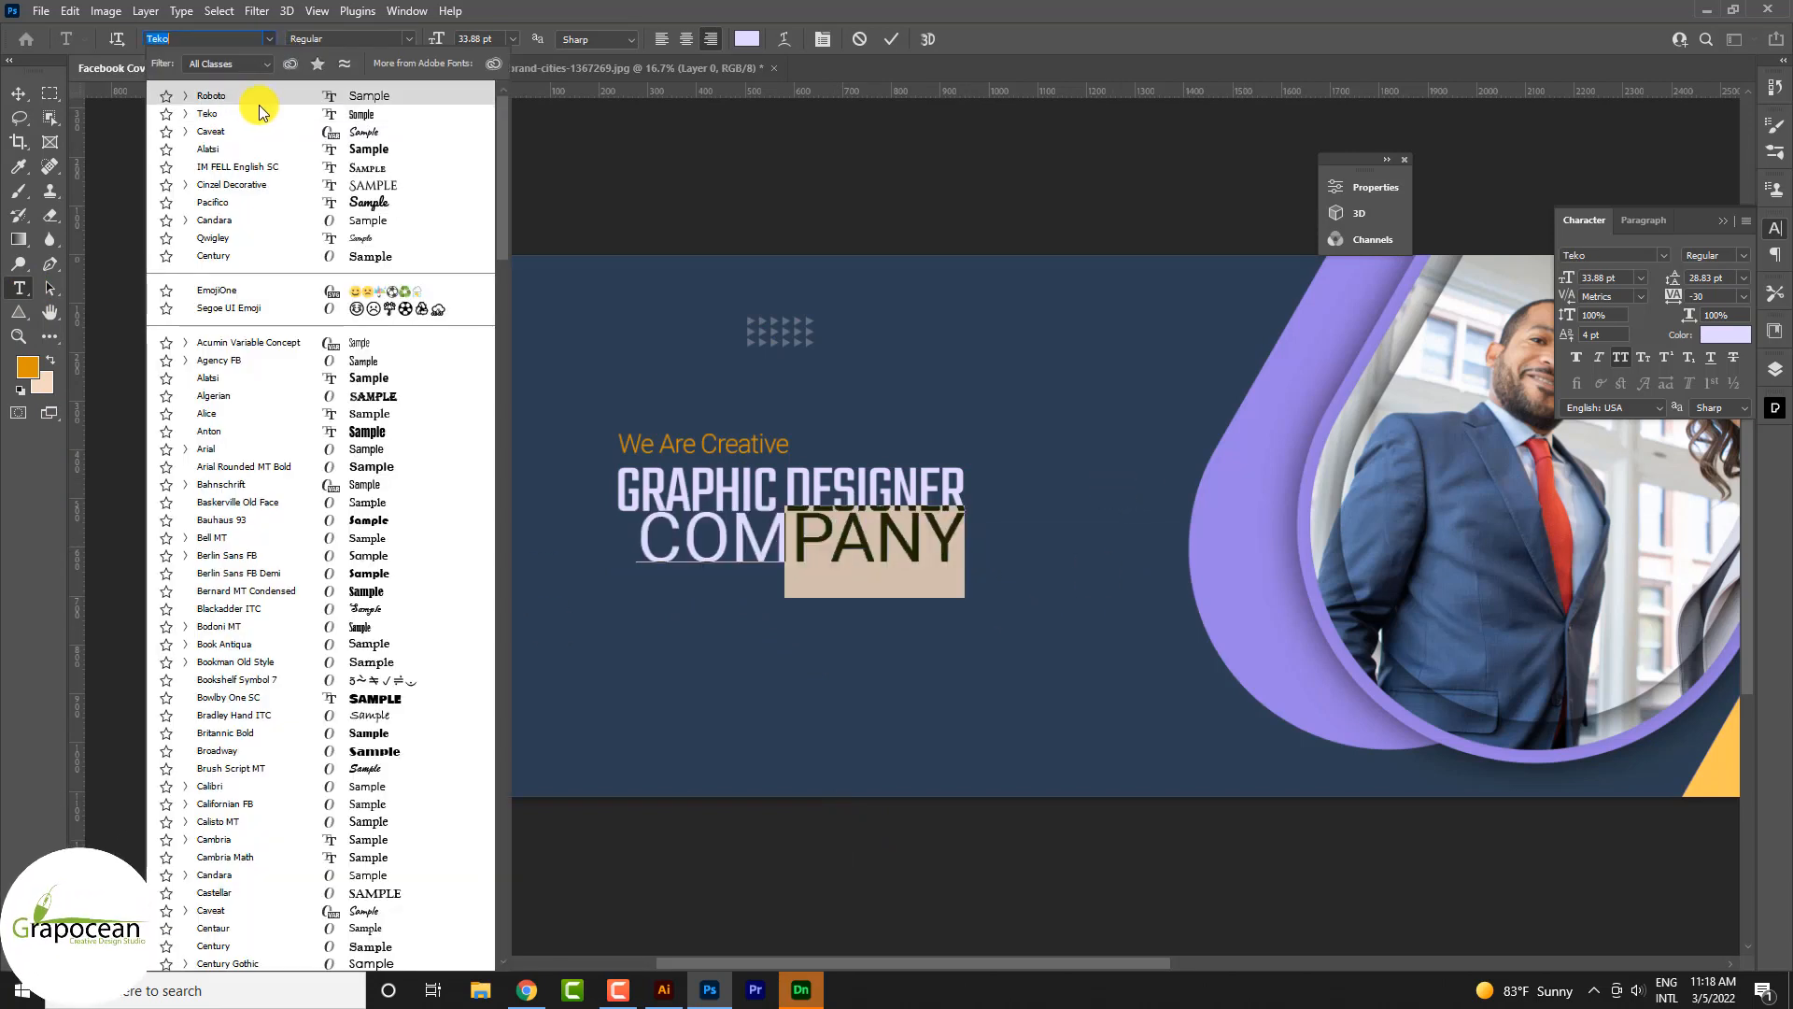
pyautogui.click(309, 156)
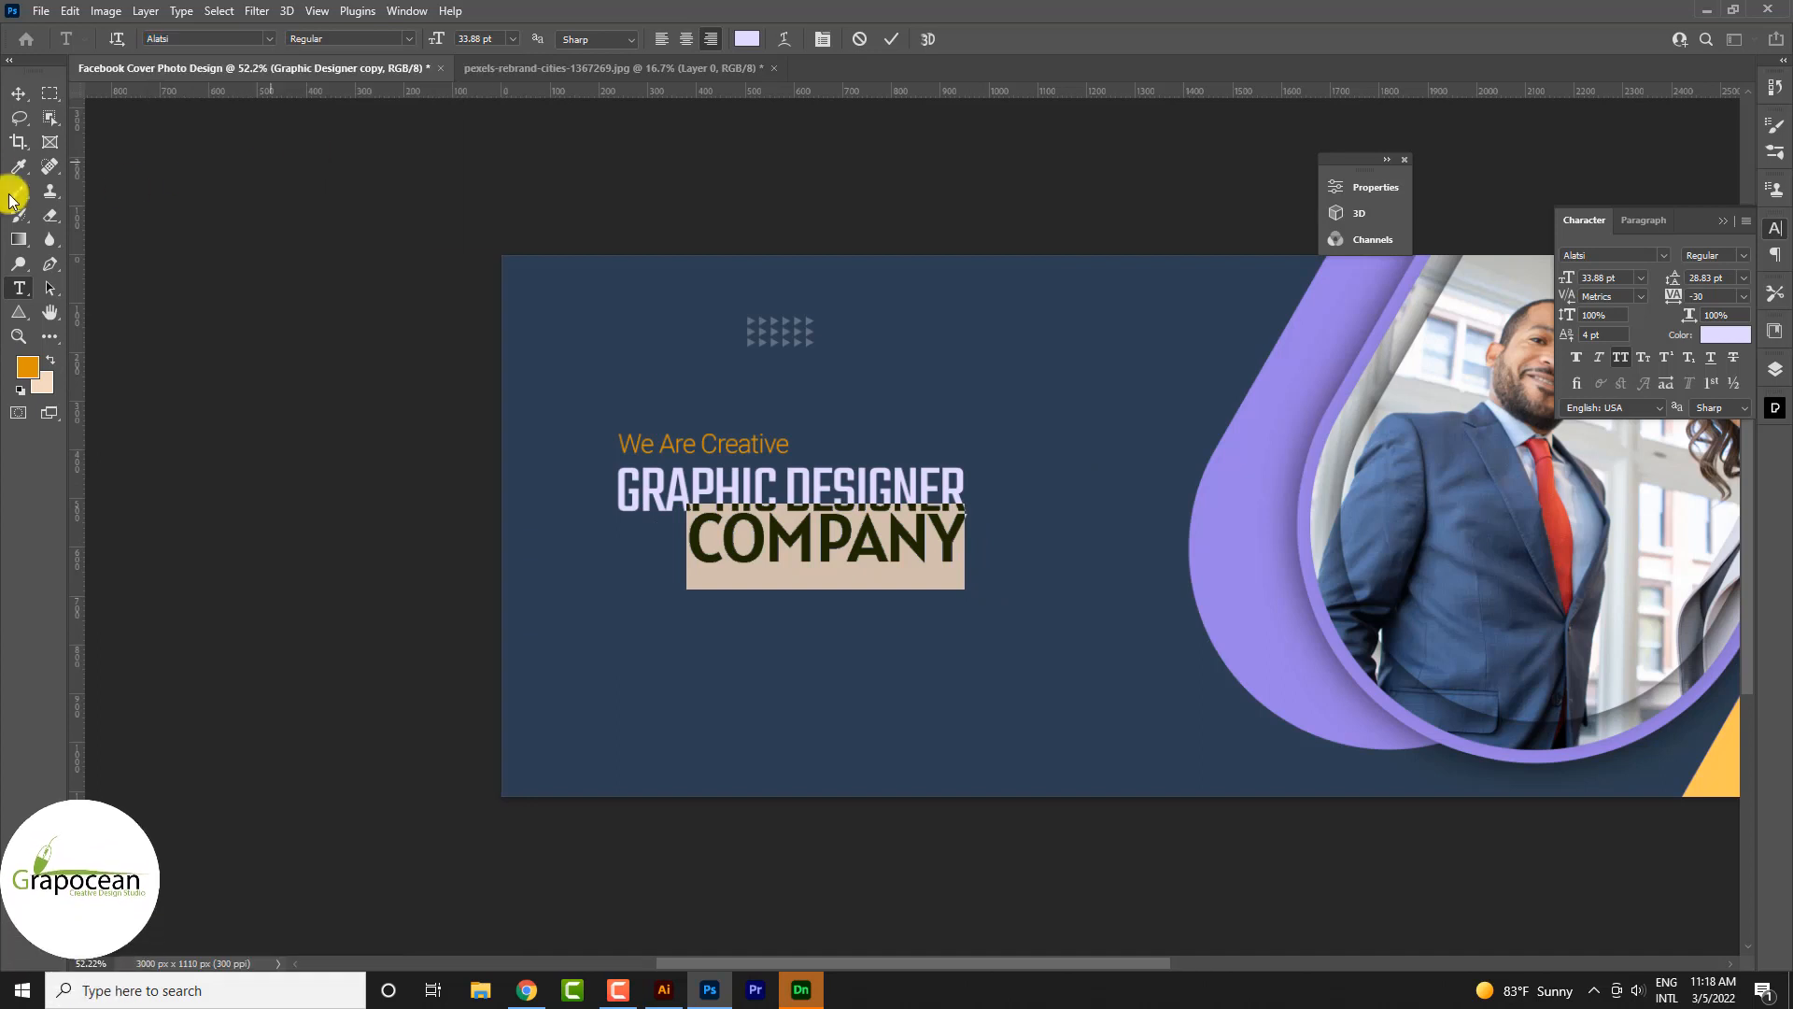
pyautogui.click(19, 93)
pyautogui.moveTo(889, 553); pyautogui.dragTo(925, 559)
# - Recolor the "Company" text with the yellow sampled from the slanted accent shape
pyautogui.click(20, 291)
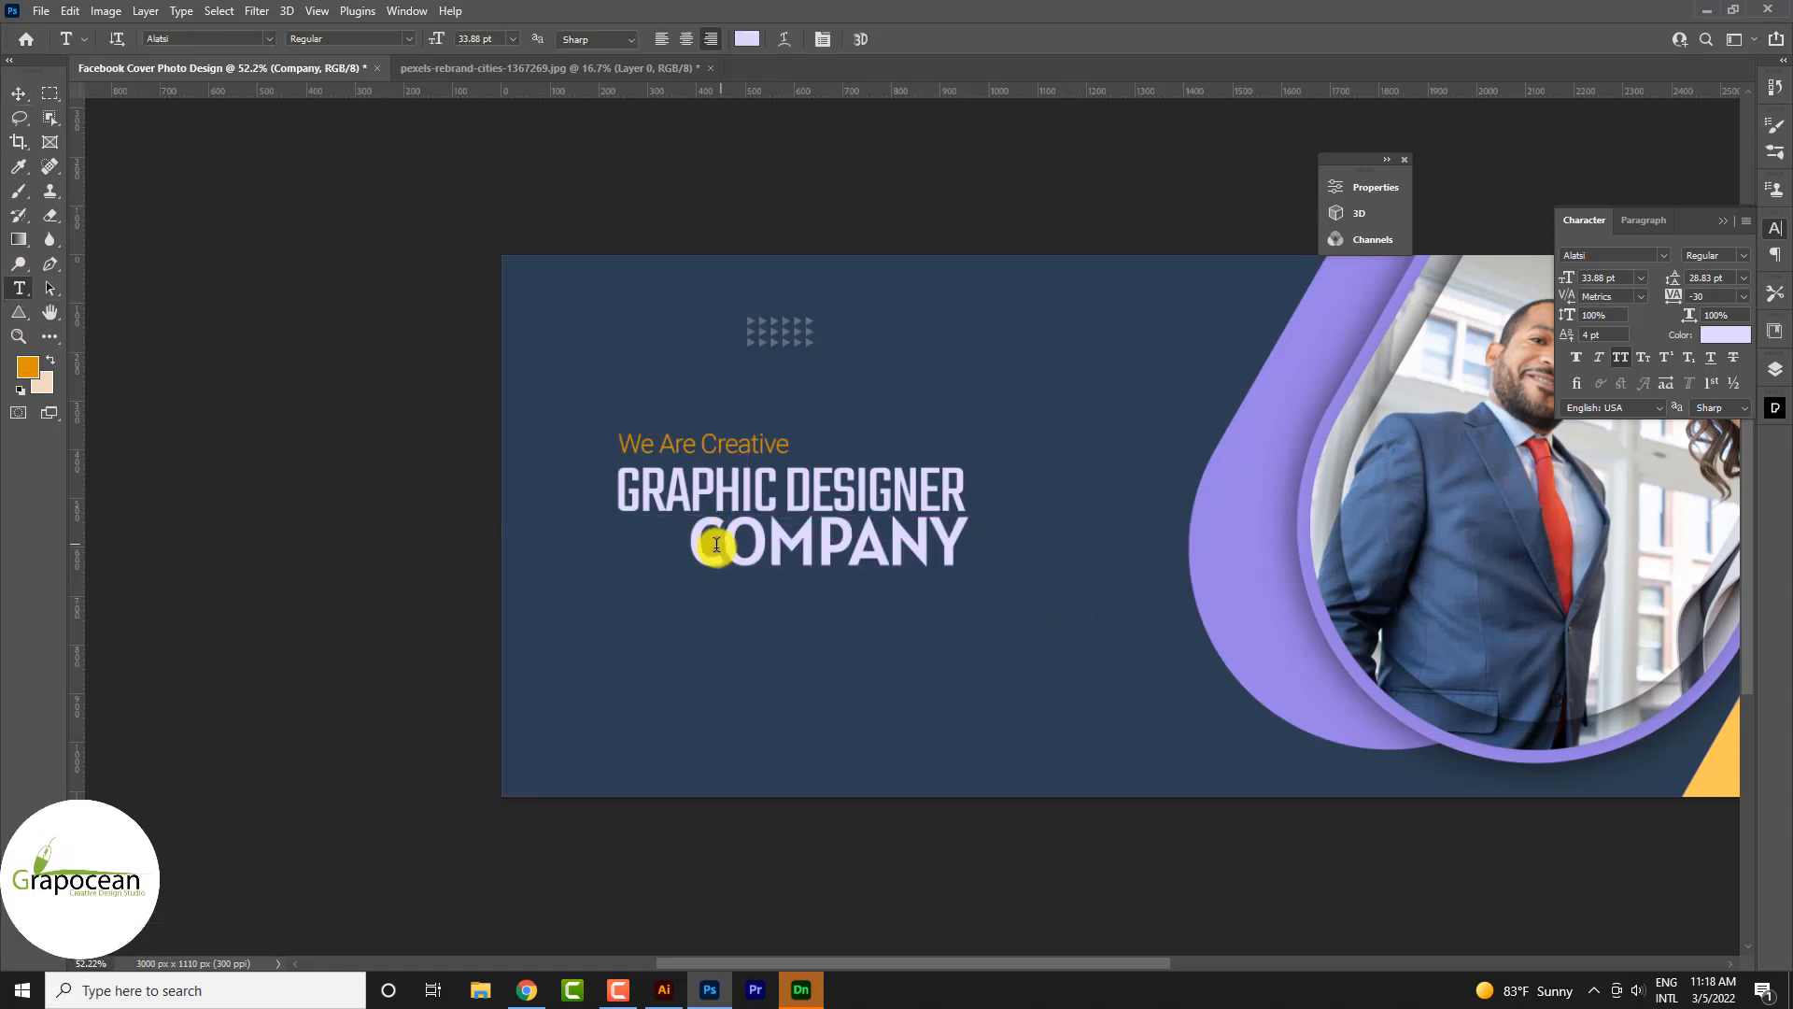
pyautogui.moveTo(695, 540); pyautogui.dragTo(1181, 524)
pyautogui.click(747, 38)
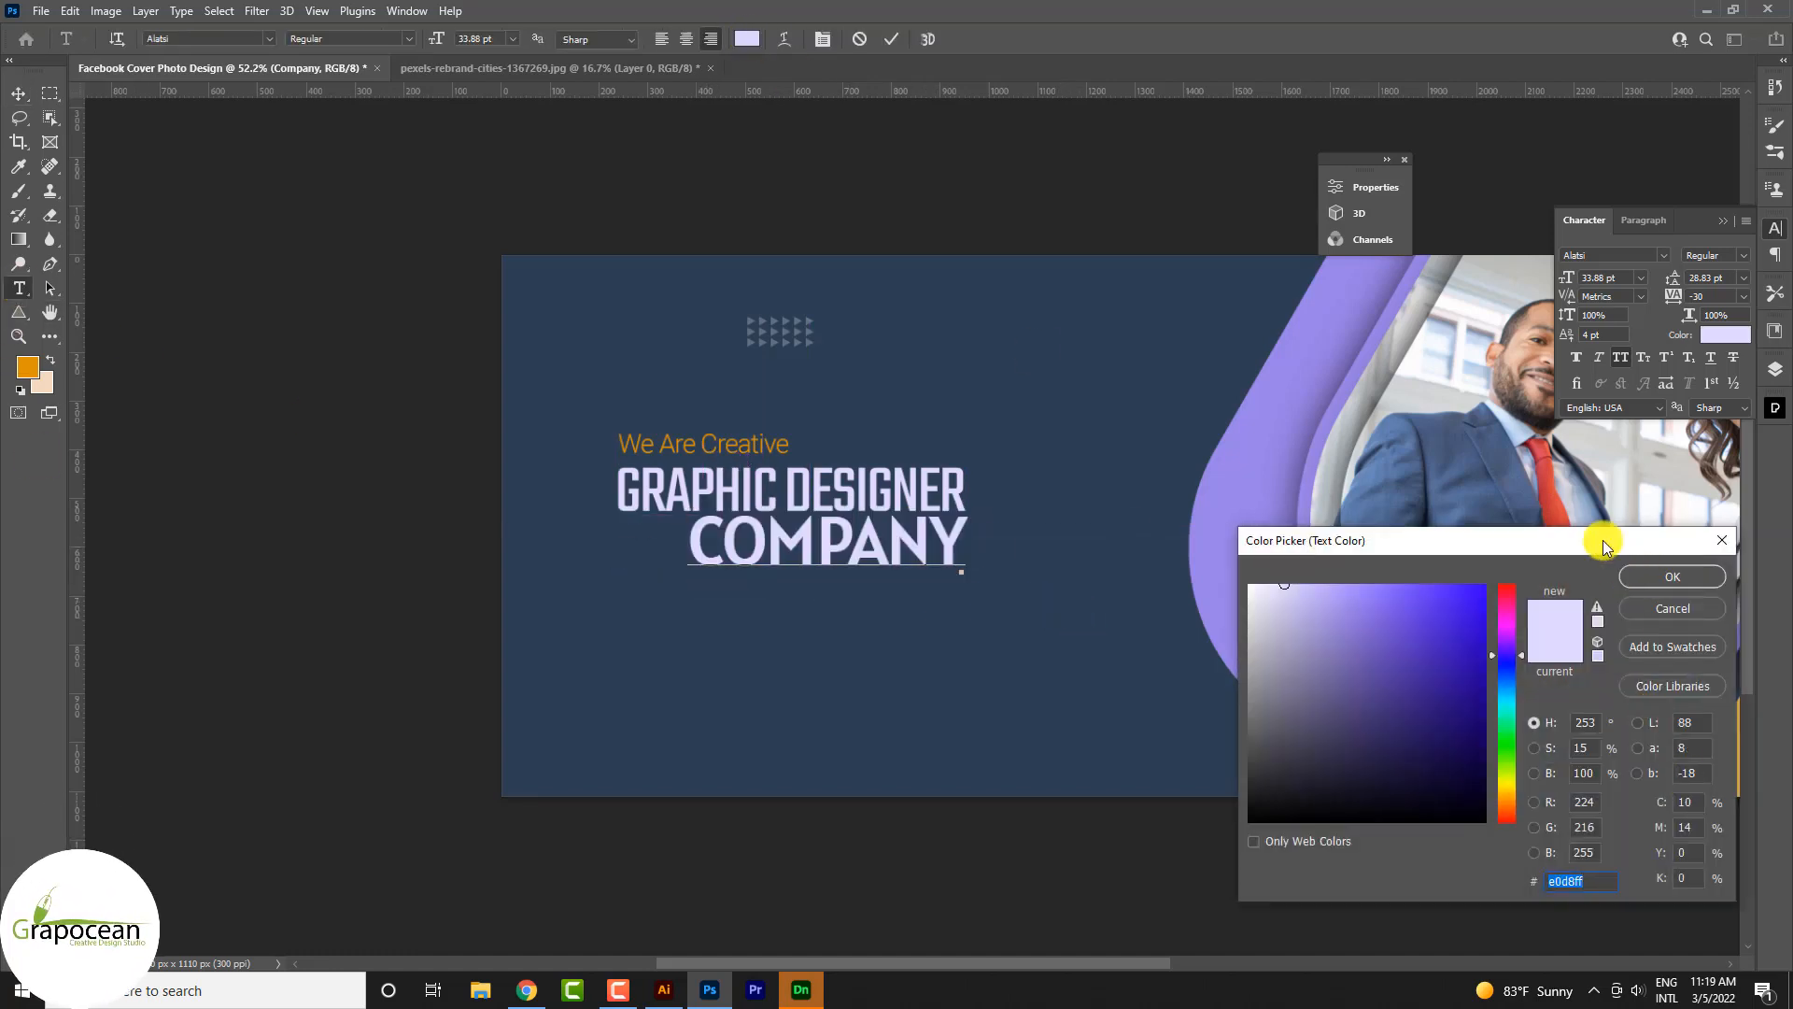
pyautogui.moveTo(1603, 546); pyautogui.dragTo(1359, 836)
pyautogui.click(1699, 761)
pyautogui.click(1420, 865)
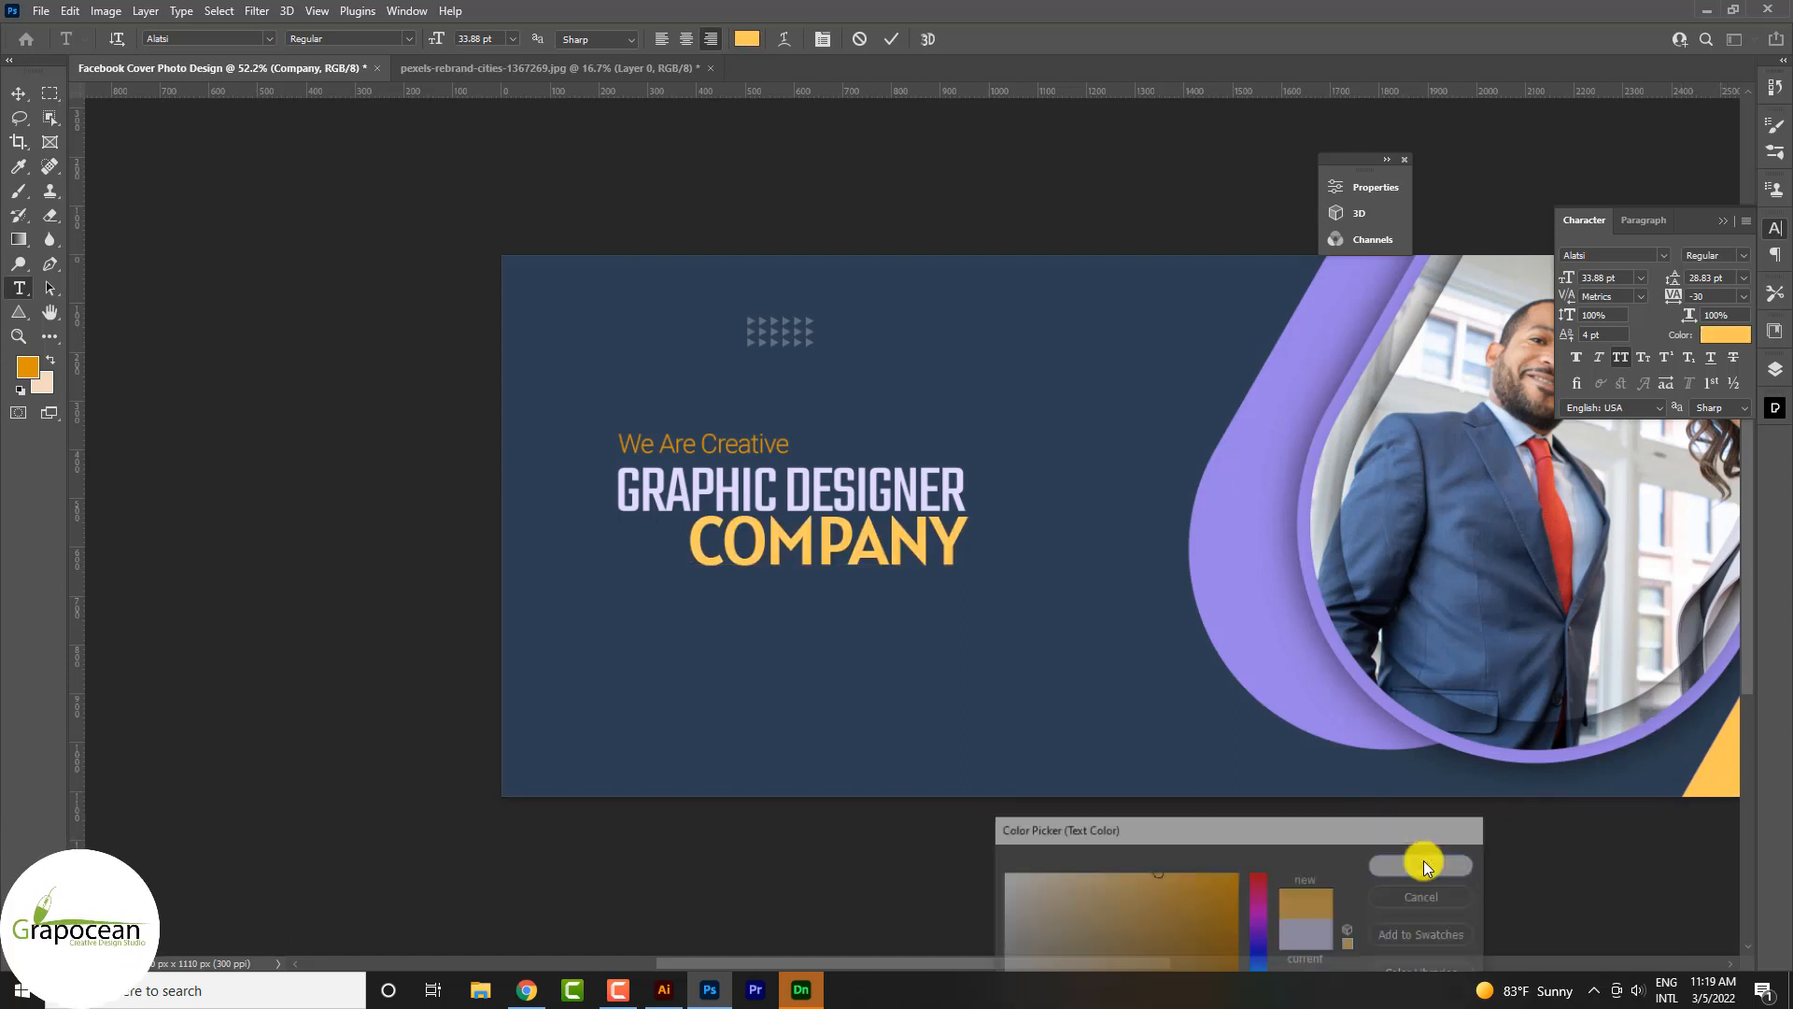
# - Reduce the "Company" text to 24 pt and move it up closer to the "Graphic Designer" line
pyautogui.moveTo(440, 38); pyautogui.dragTo(436, 44)
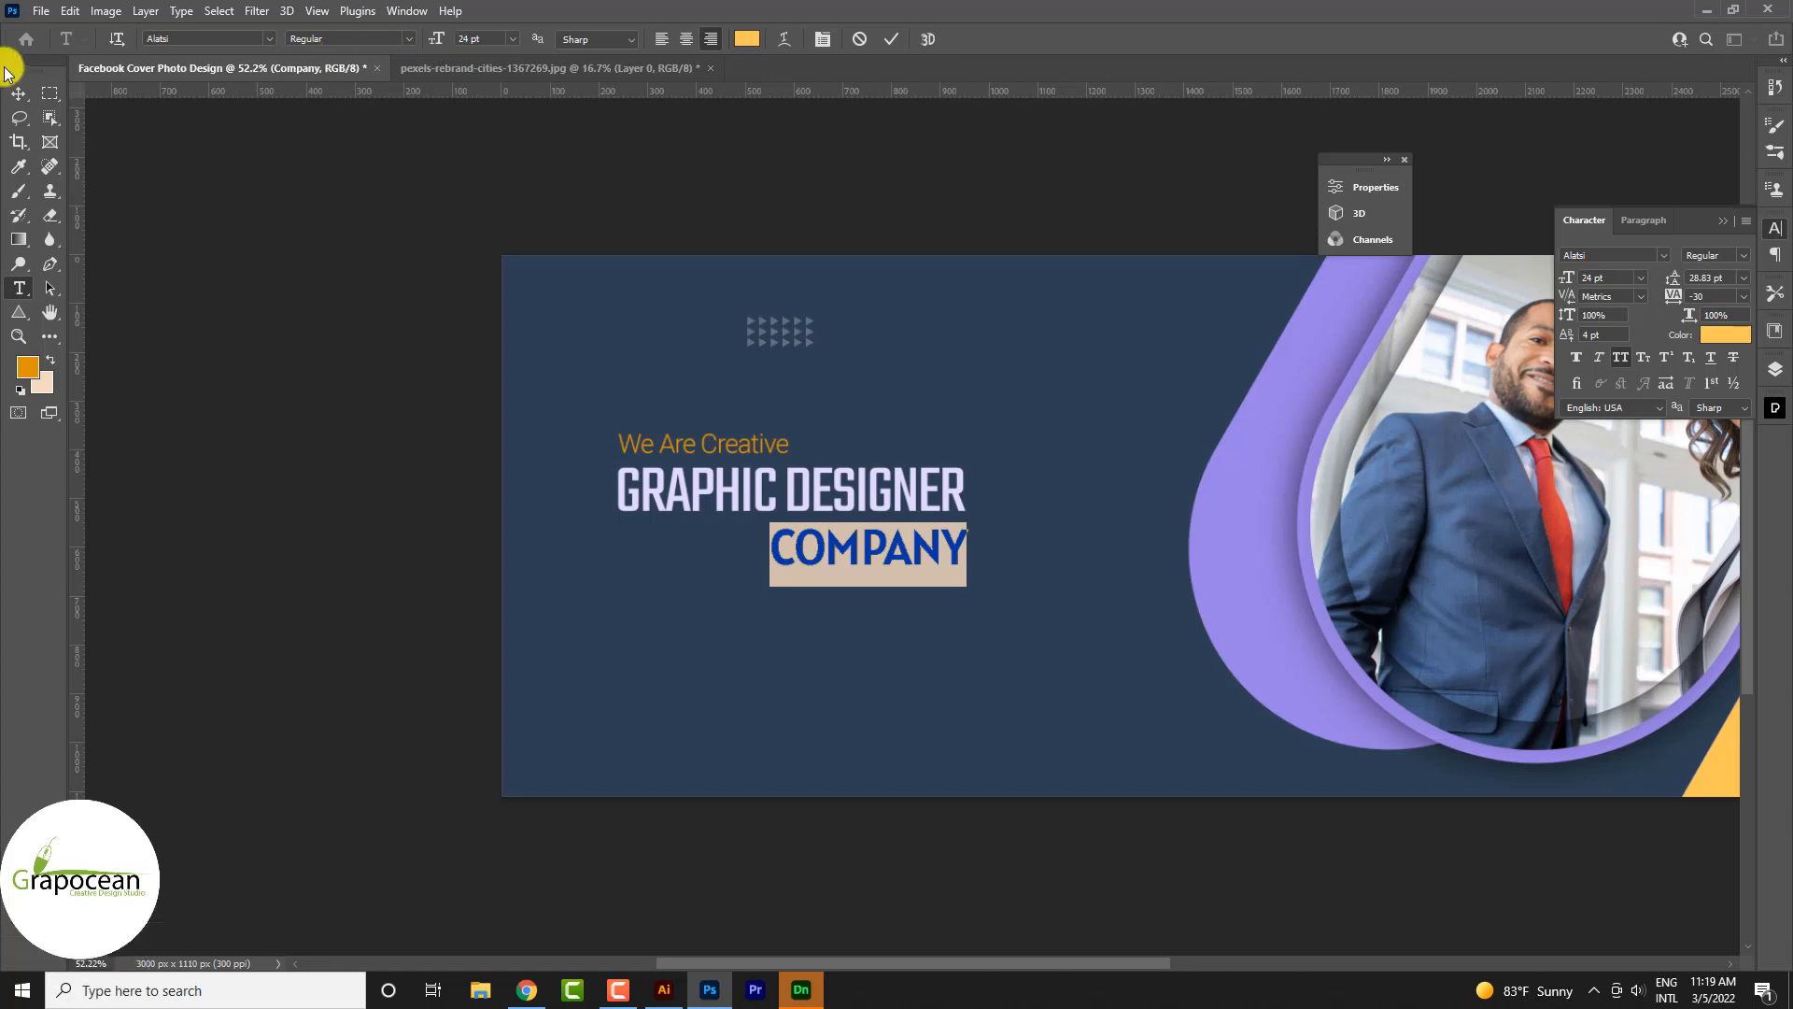
pyautogui.click(18, 93)
pyautogui.moveTo(933, 552); pyautogui.dragTo(932, 539)
pyautogui.scroll(1, 932, 538)
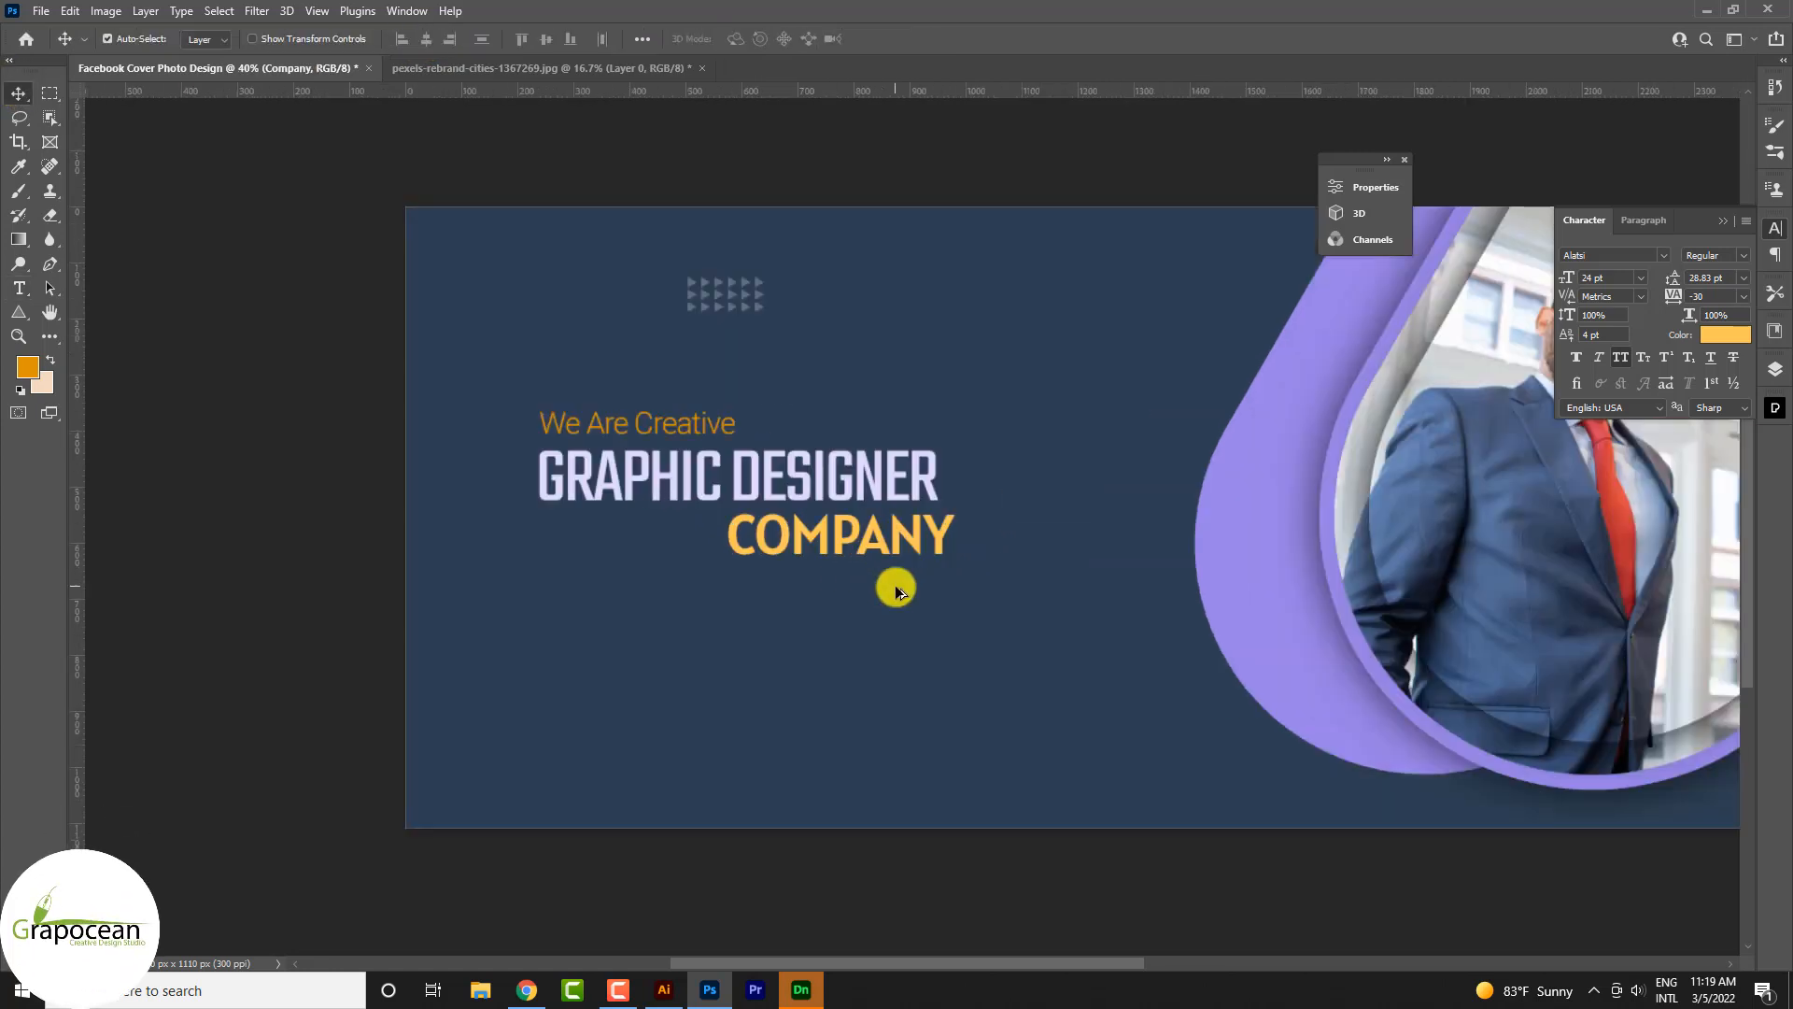
# - Draw an unfilled rounded rectangle about 425 × 83 px with 41.5 px corners around the "Company" text
pyautogui.click(18, 312)
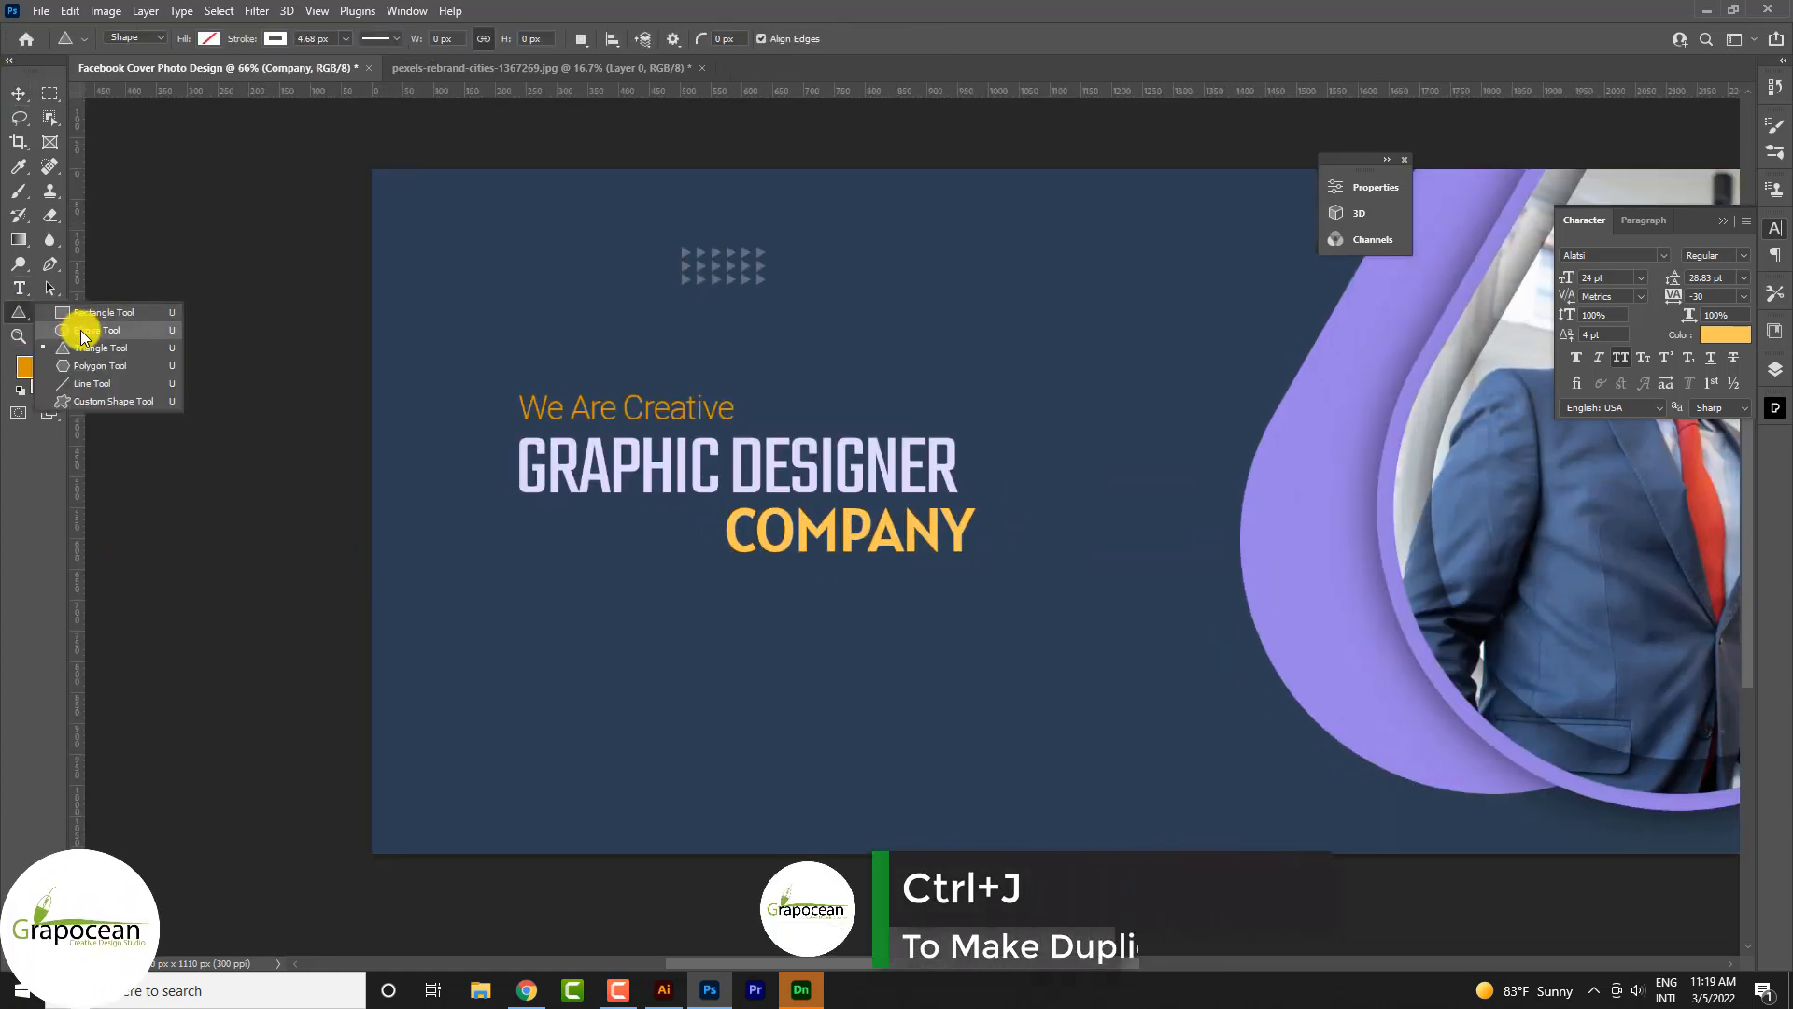
pyautogui.click(82, 330)
pyautogui.click(18, 312)
pyautogui.click(82, 312)
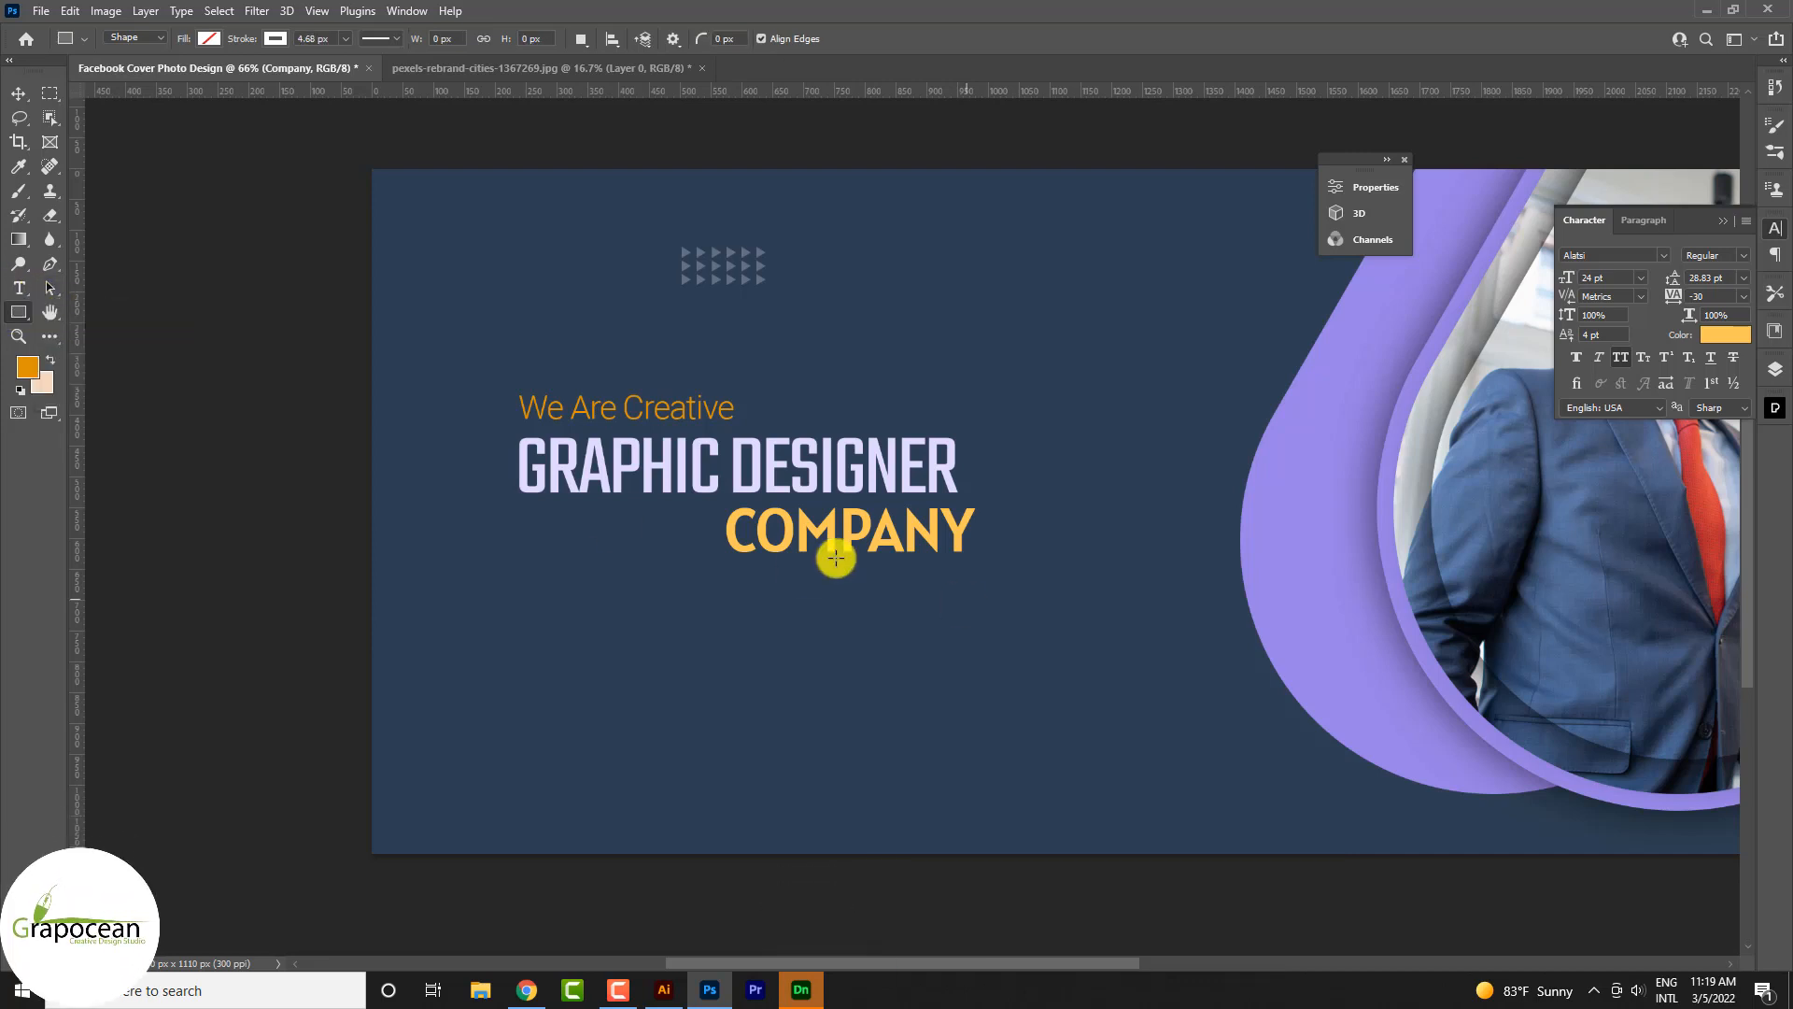
pyautogui.moveTo(983, 558); pyautogui.dragTo(981, 554)
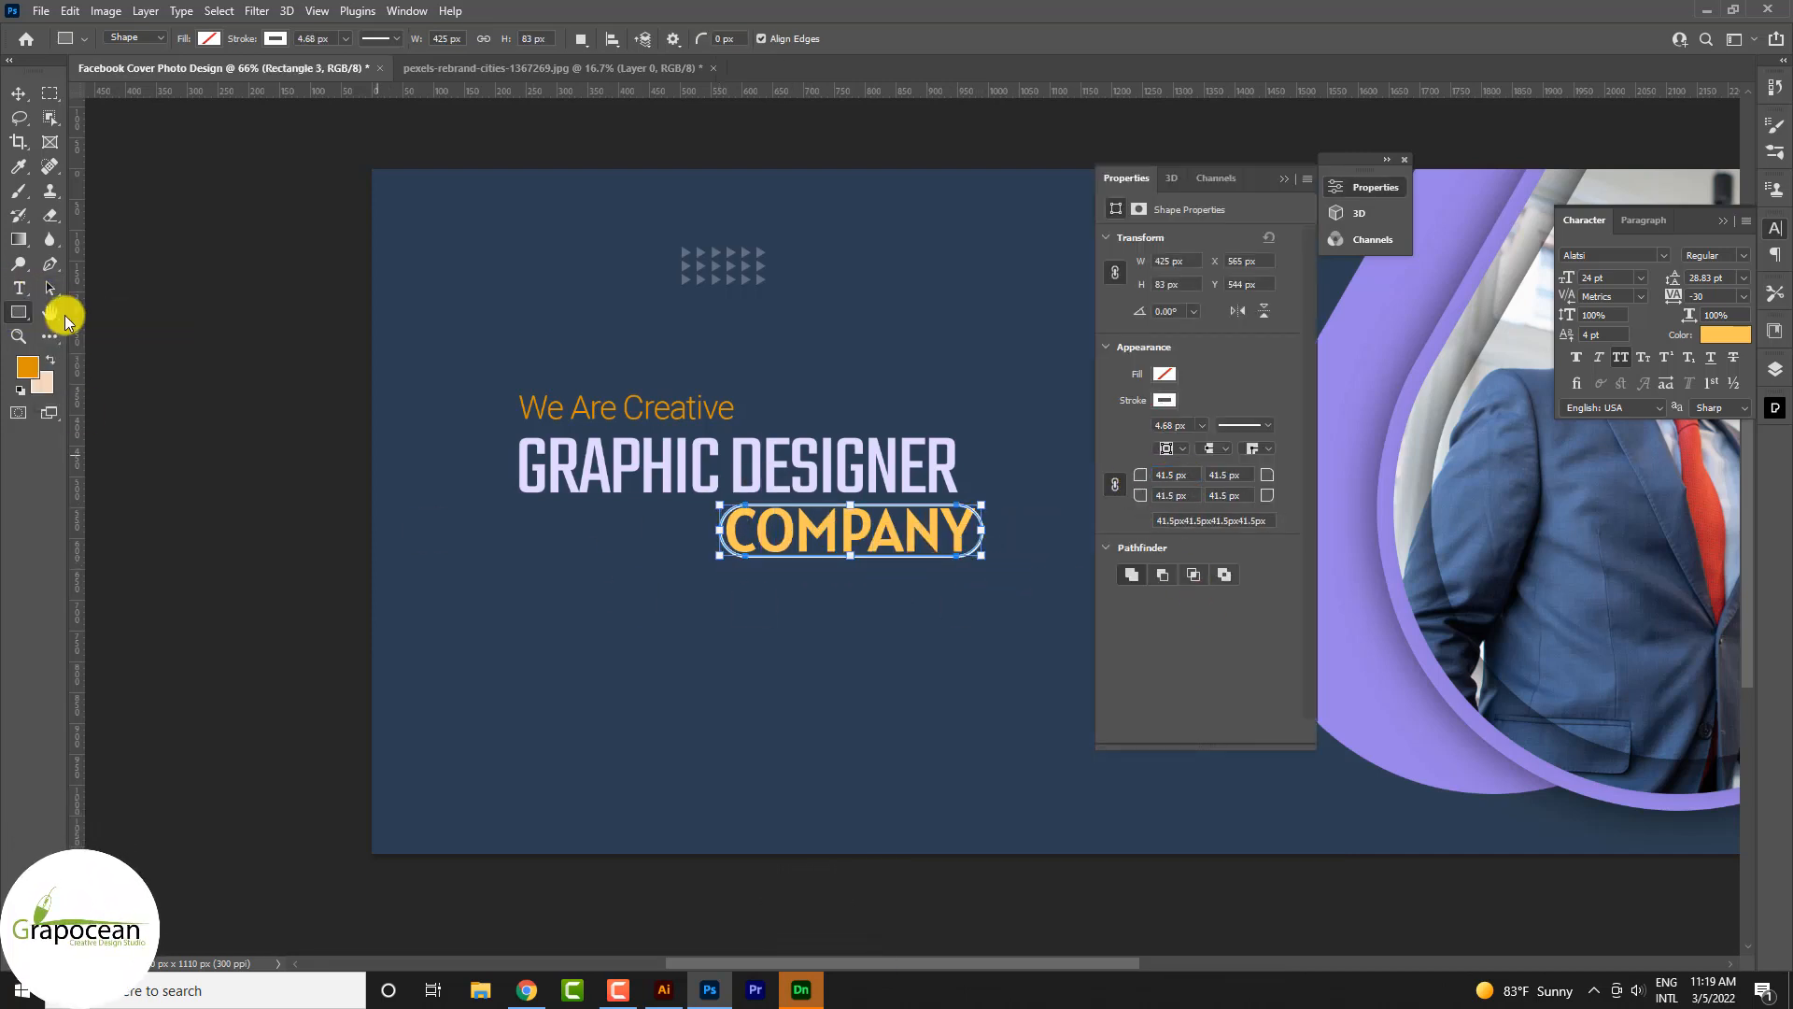
# - Give the rounded rectangle around "Company" a yellow stroke with a width of 1
pyautogui.click(269, 42)
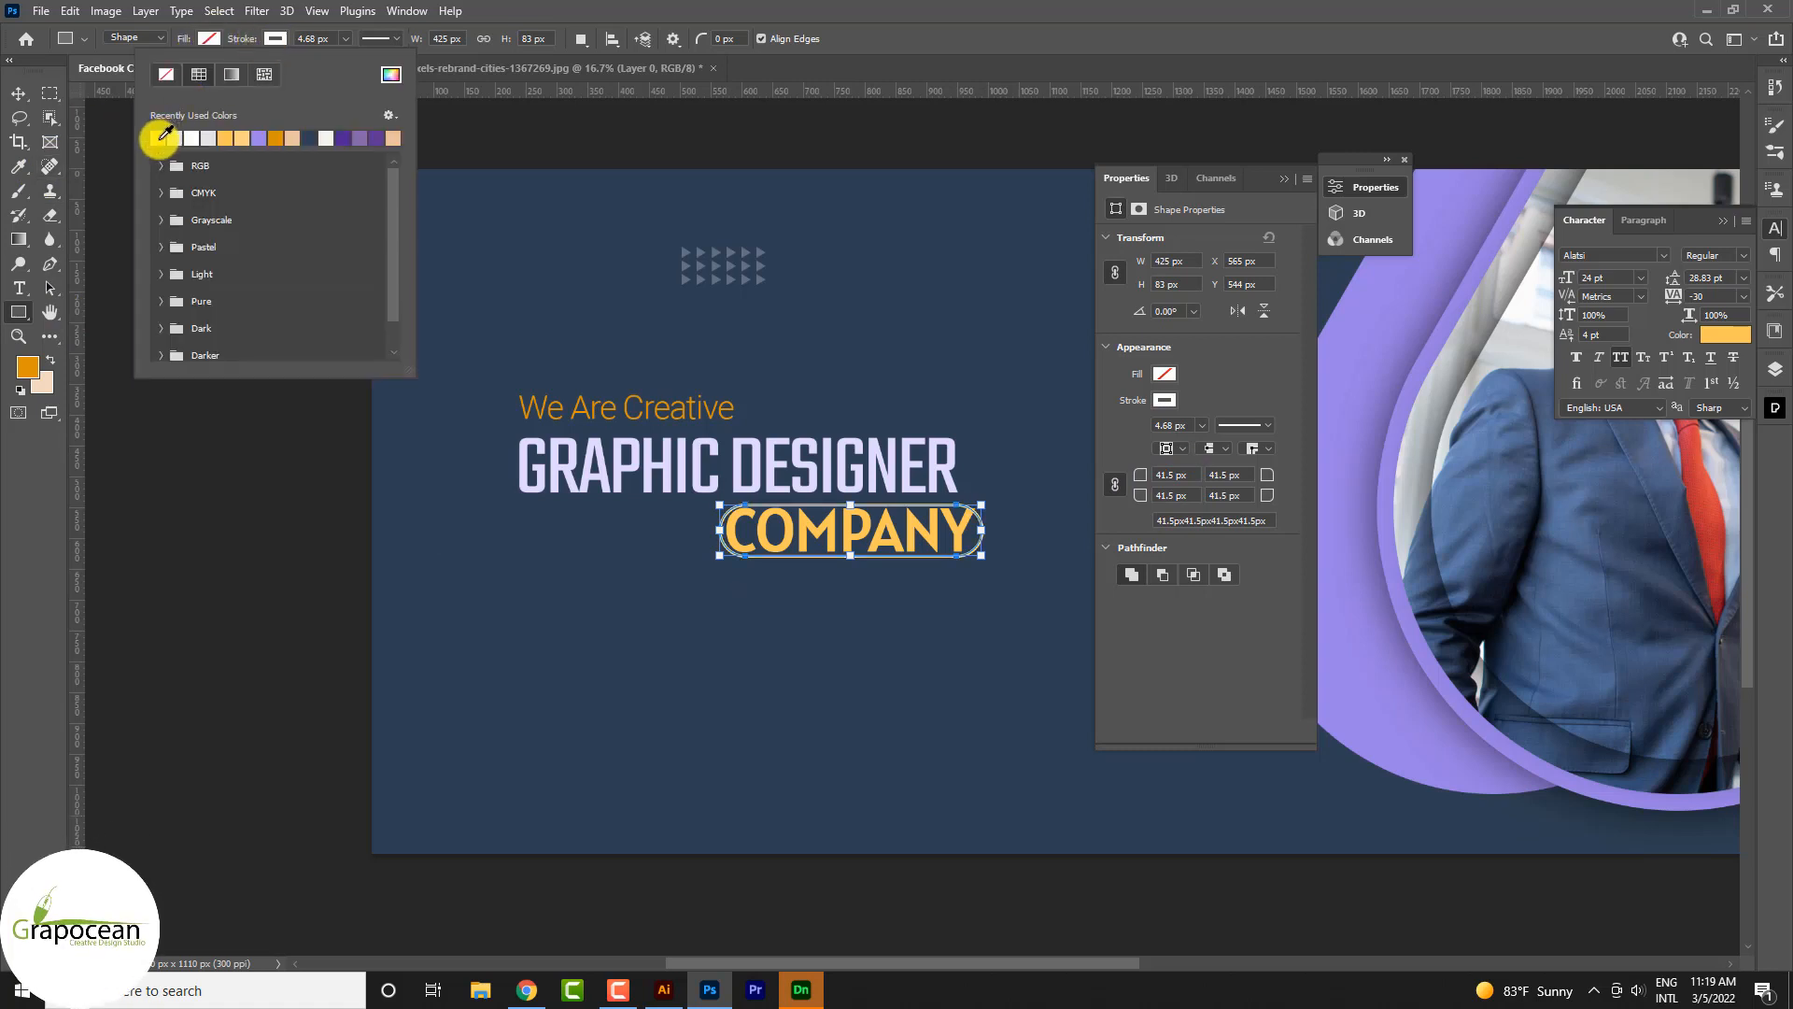
pyautogui.click(330, 37)
pyautogui.write('1')
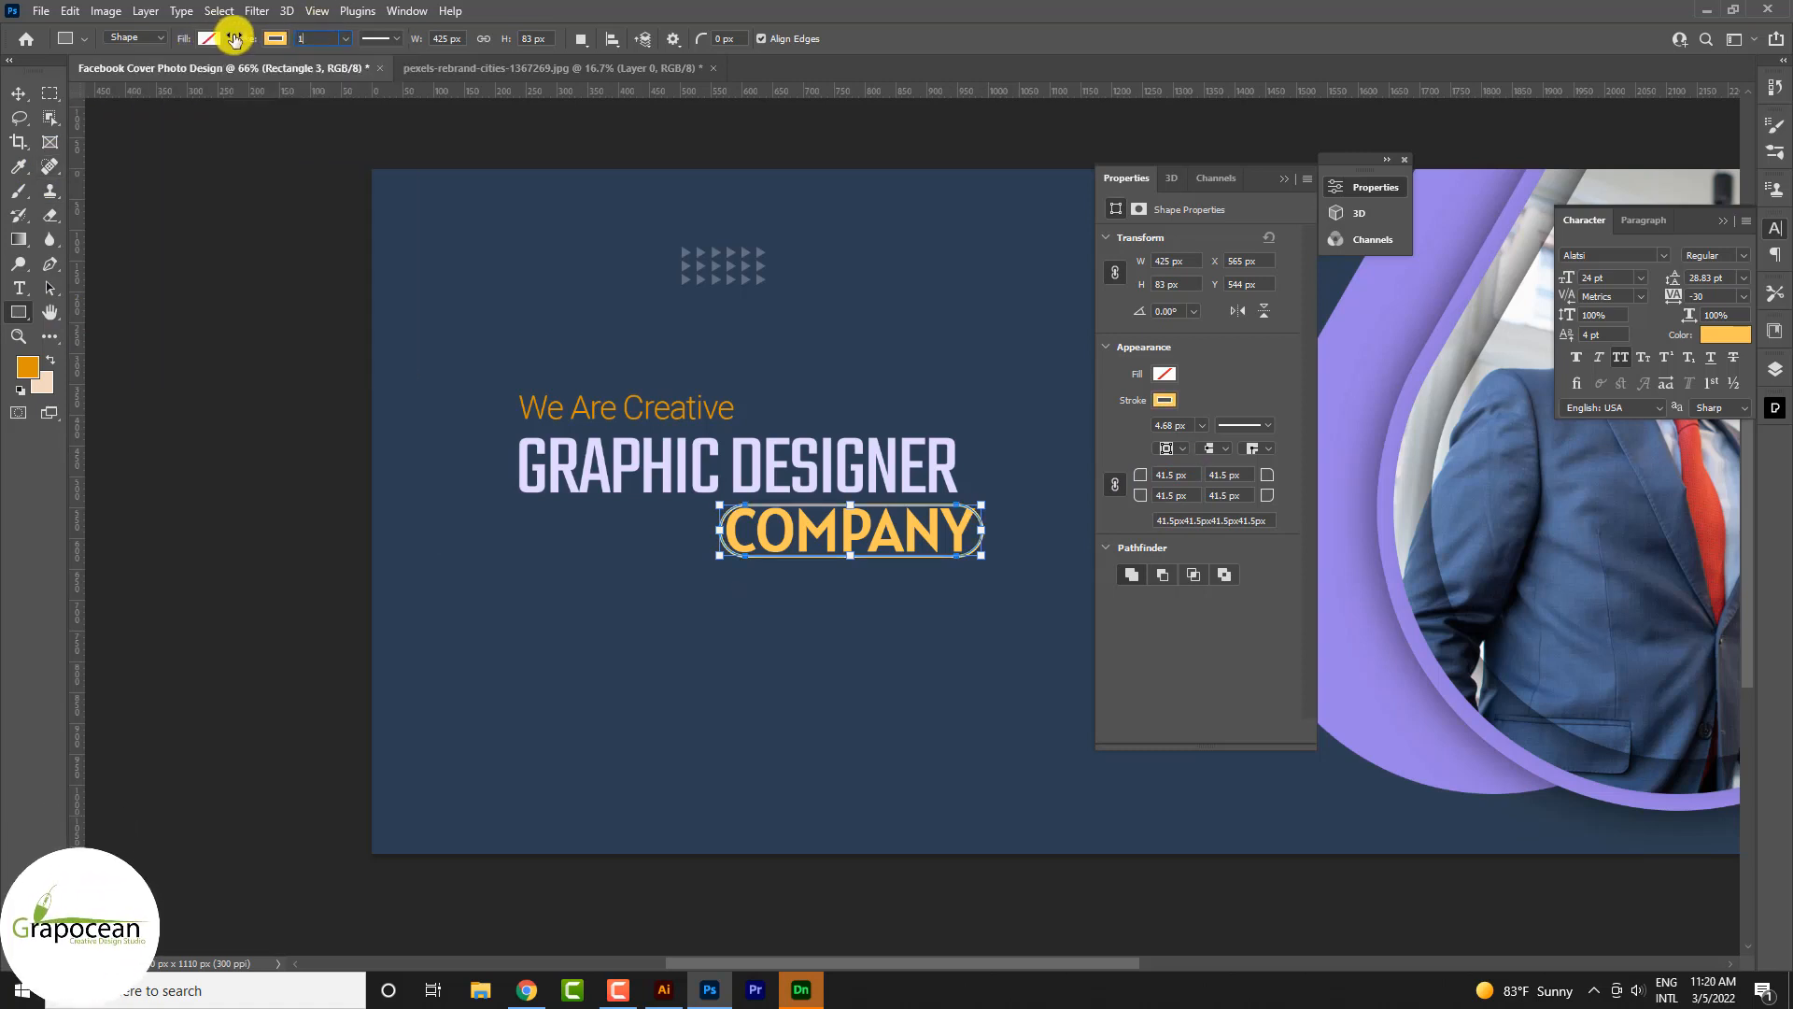
pyautogui.click(20, 95)
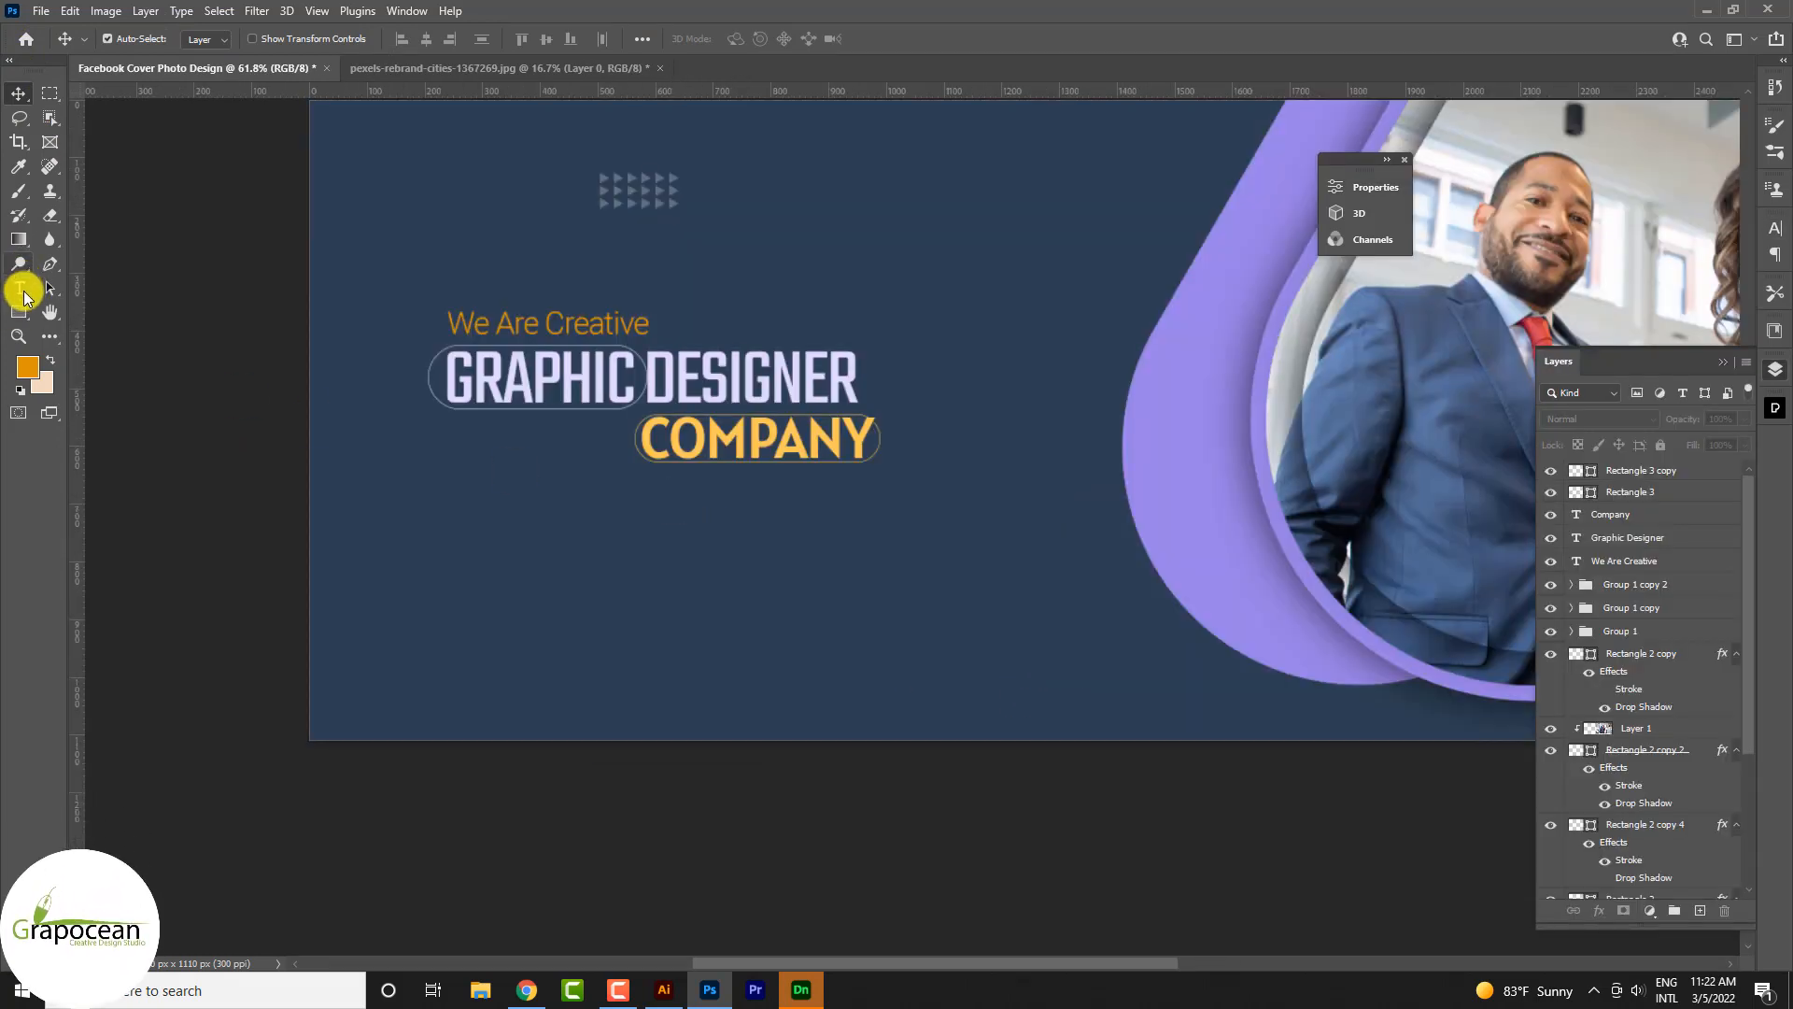
# - Add a "+" text above the end of the "Graphic Designer" line and set its font to Cinzel Decorative
pyautogui.click(21, 288)
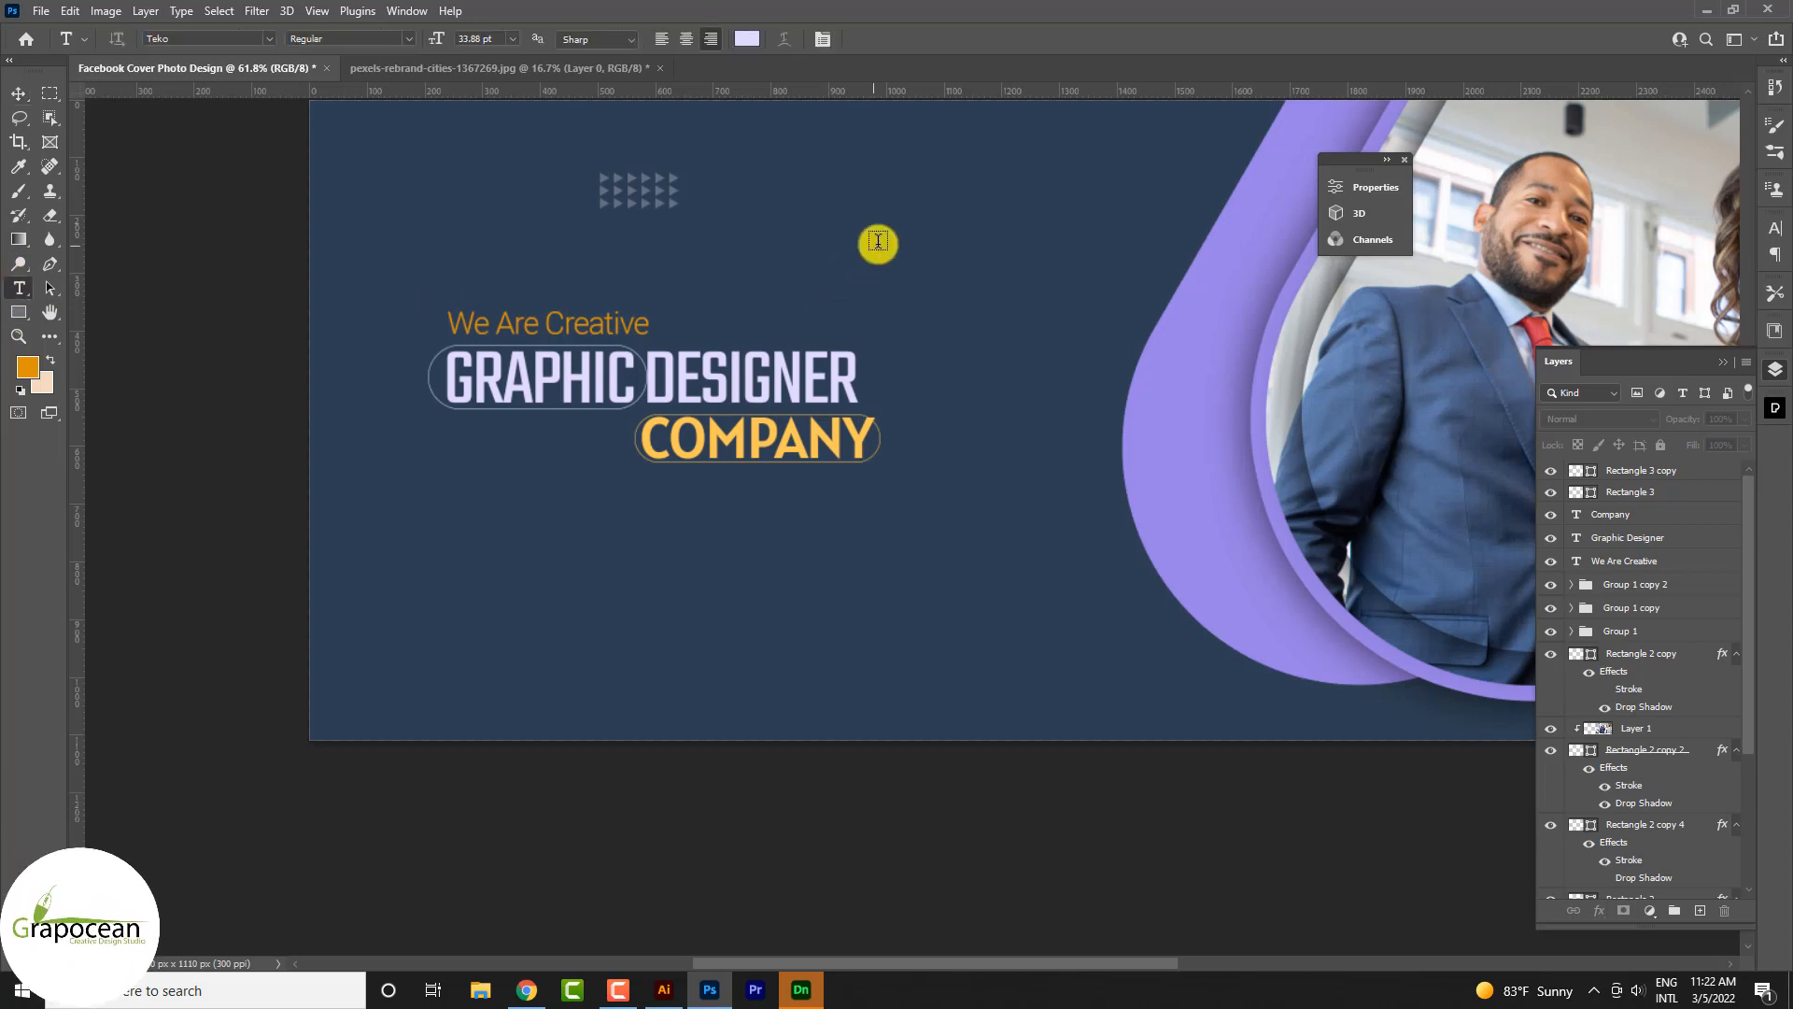
pyautogui.click(876, 235)
pyautogui.press('BackSpace')
pyautogui.write('+')
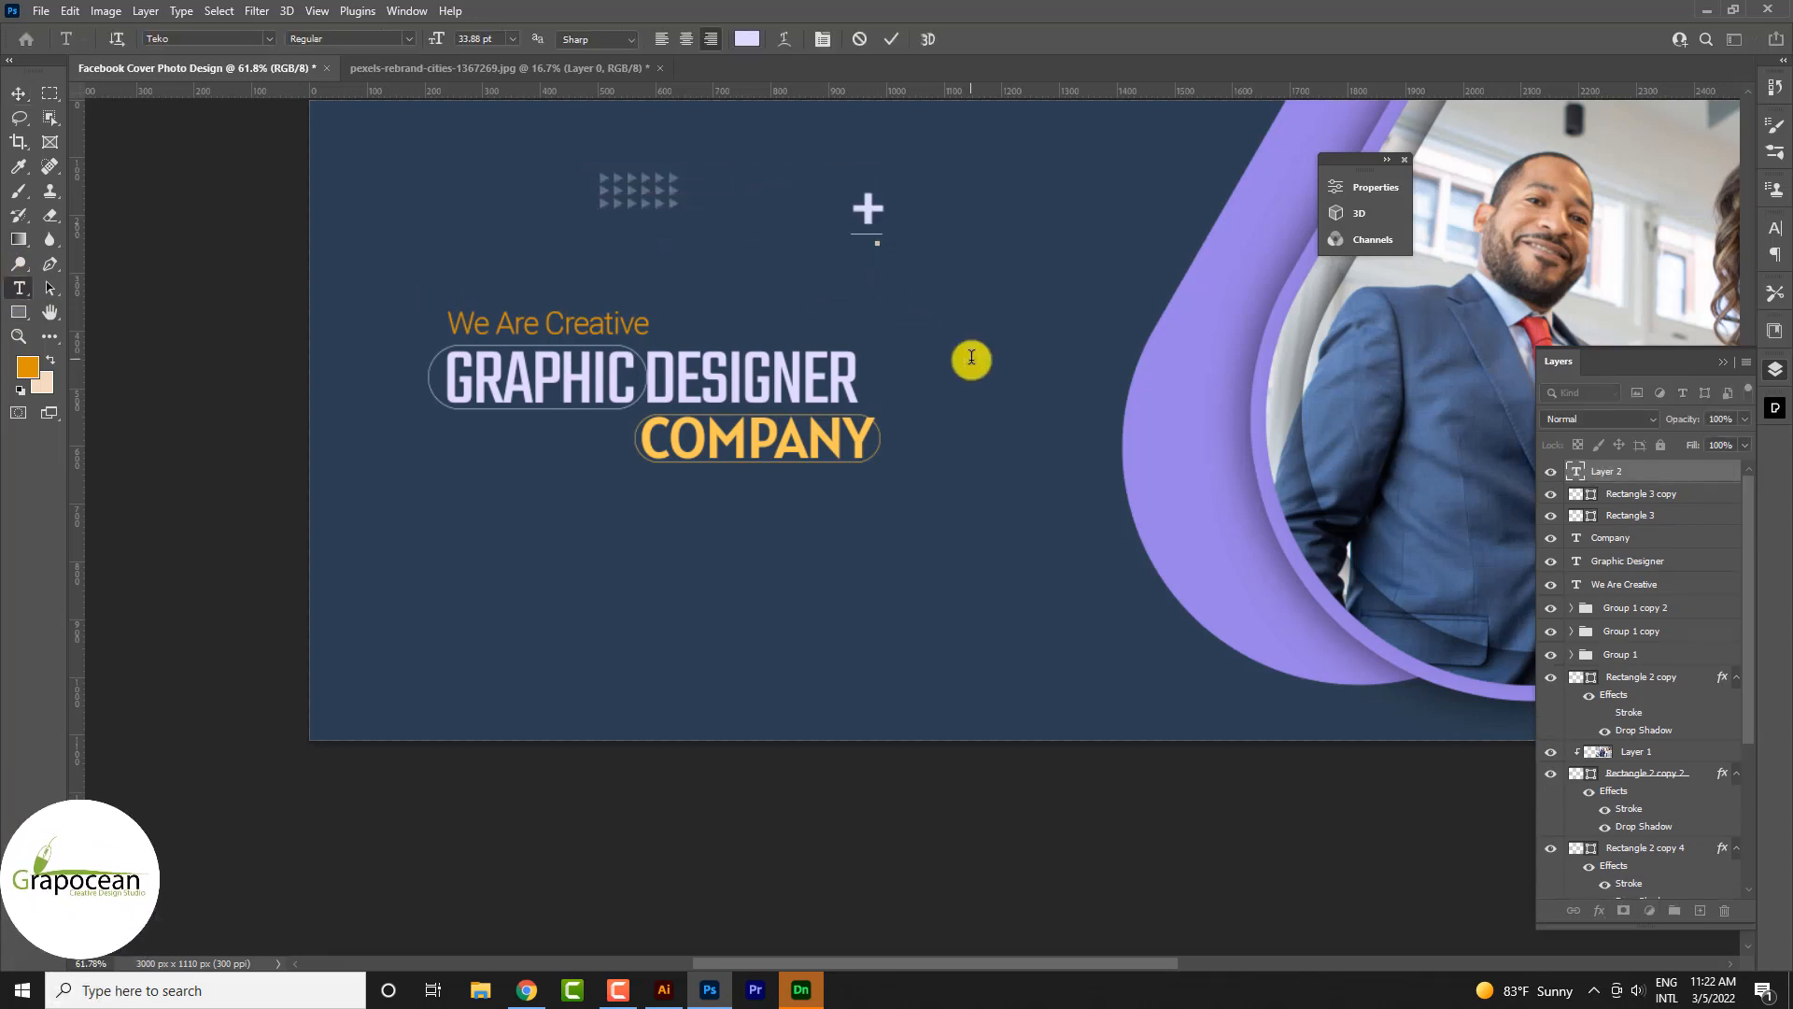
pyautogui.click(262, 36)
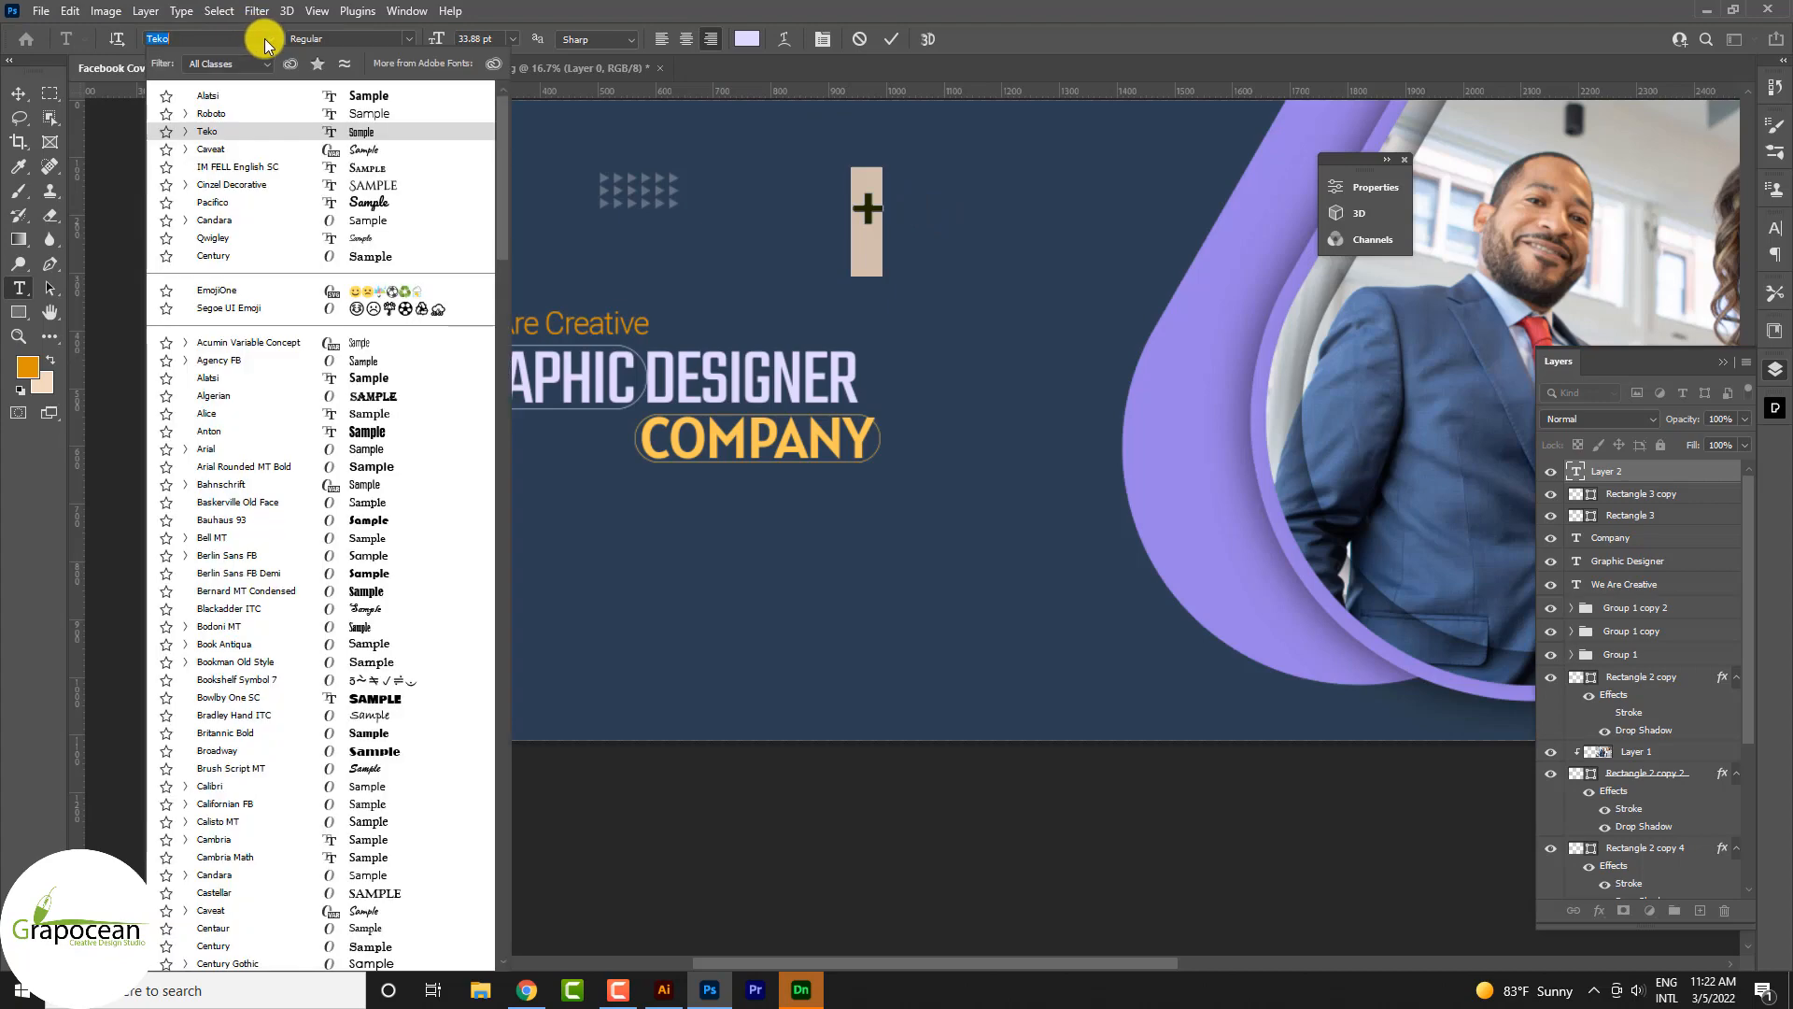
pyautogui.click(344, 189)
pyautogui.click(21, 97)
# - Scale the "+" text down proportionally to a small decorative mark above the headline
pyautogui.scroll(2, 852, 215)
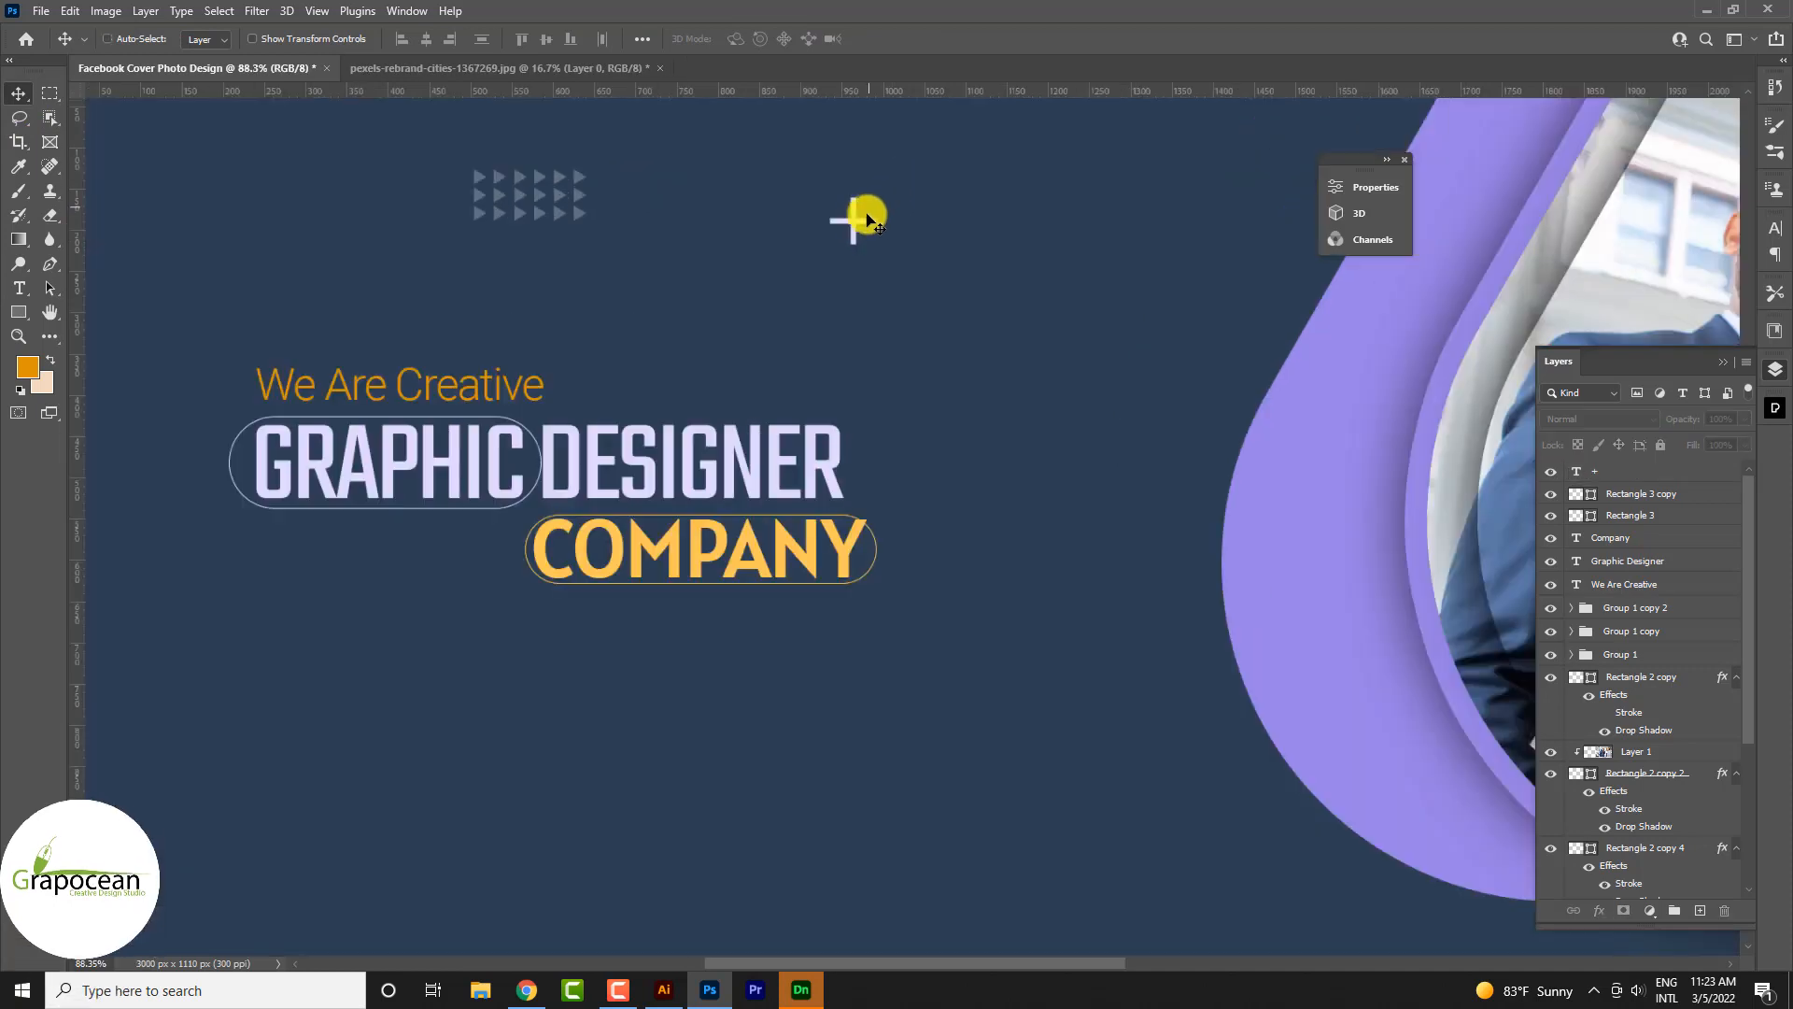
pyautogui.hotkey('ctrl', 't')
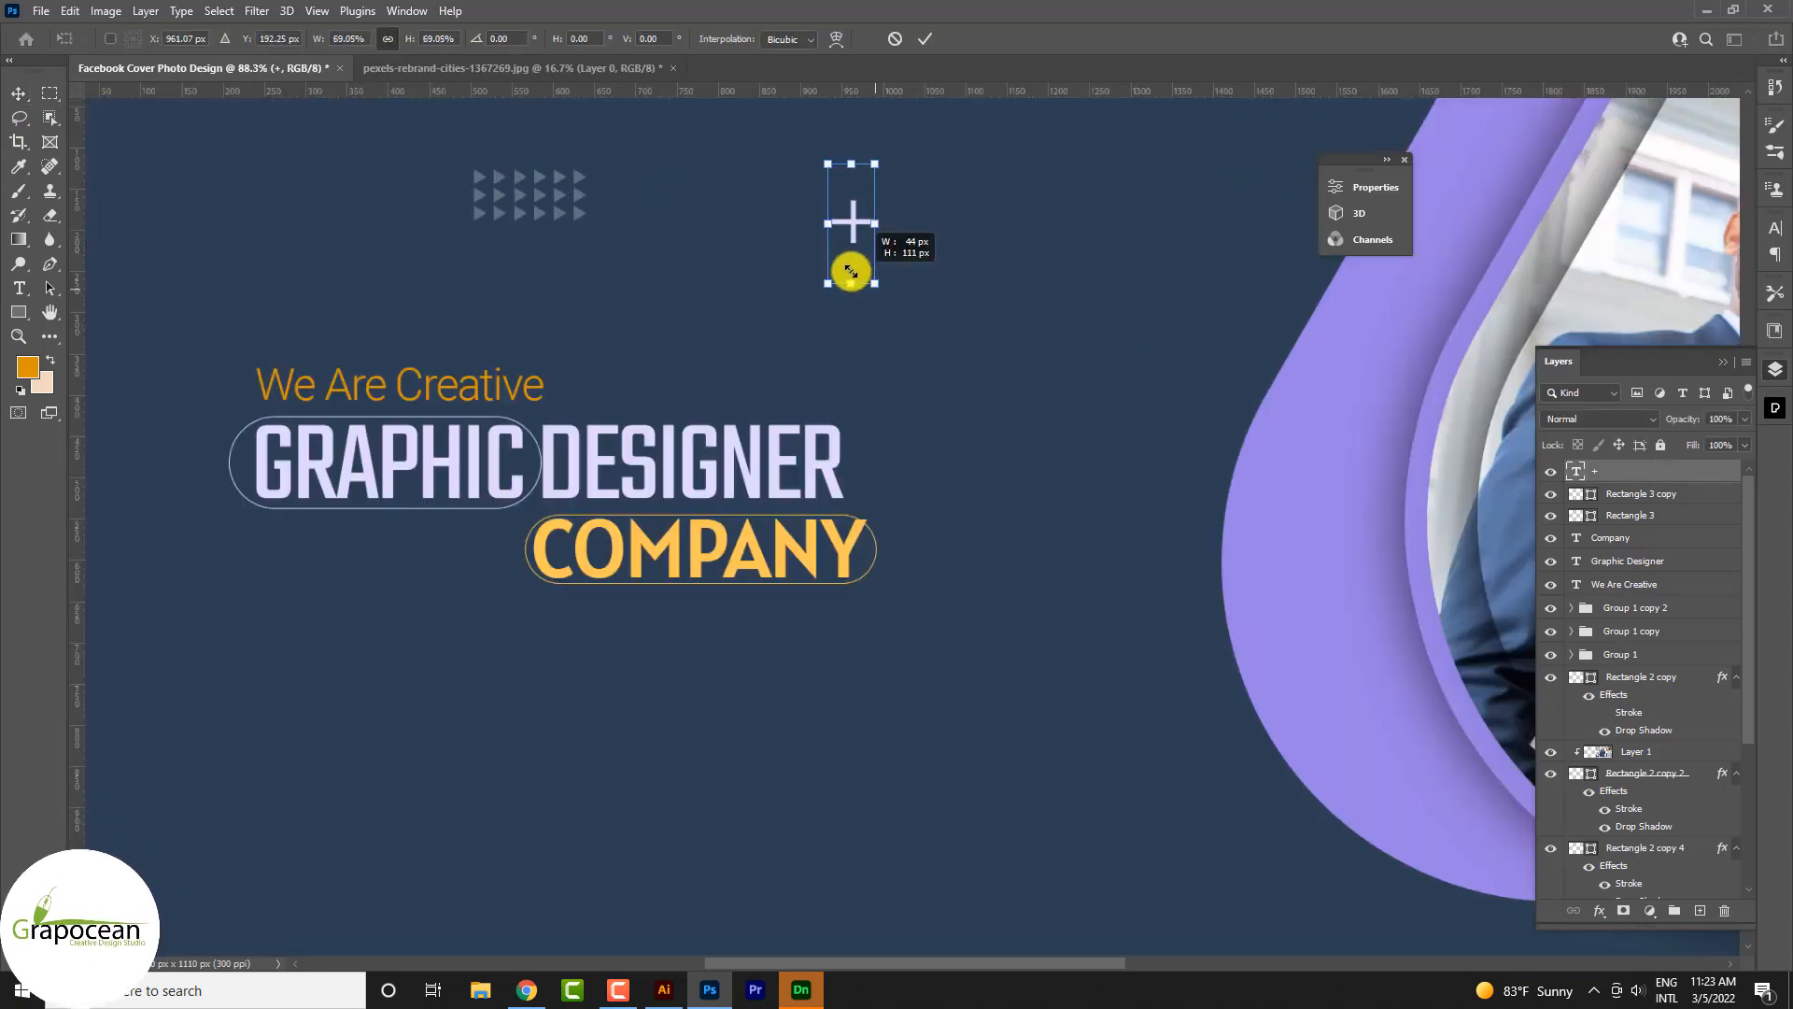
pyautogui.click(924, 38)
# - Rotate the small plus into an × shape and place a copy of it between the headline and the purple shape
pyautogui.hotkey('ctrl', 't')
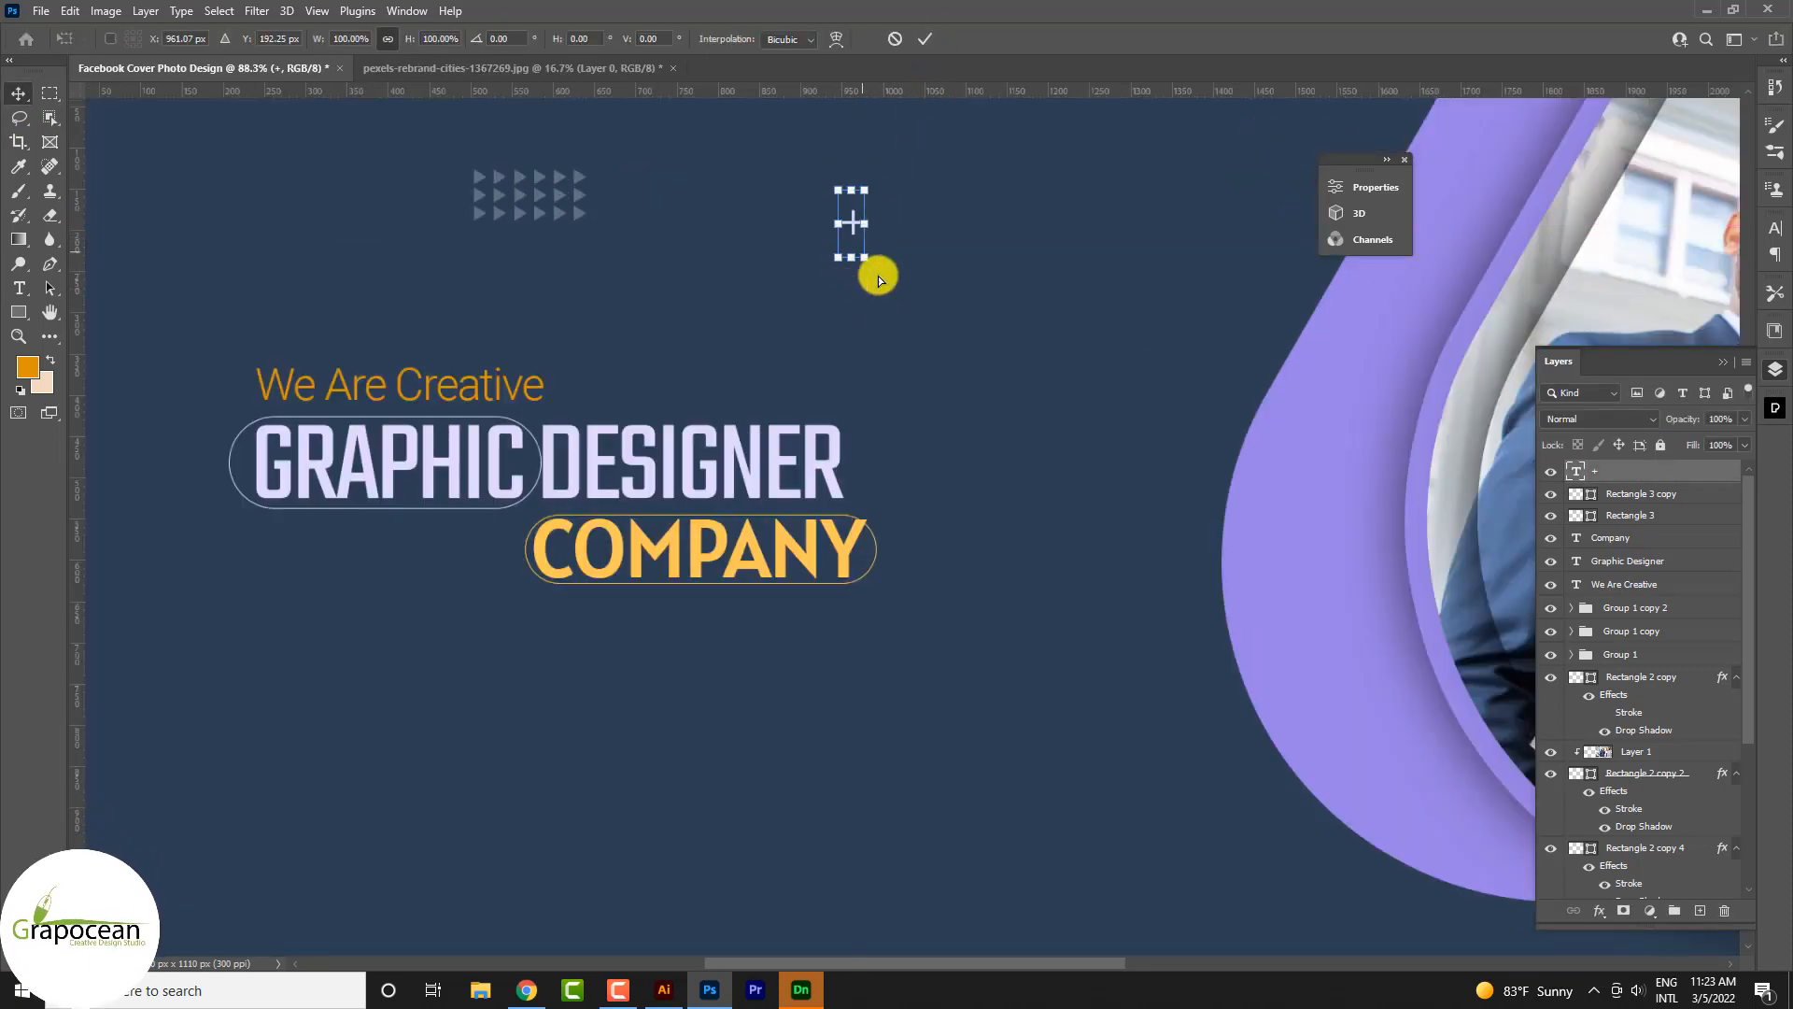
pyautogui.moveTo(823, 283); pyautogui.dragTo(1107, 468)
pyautogui.press('Return')
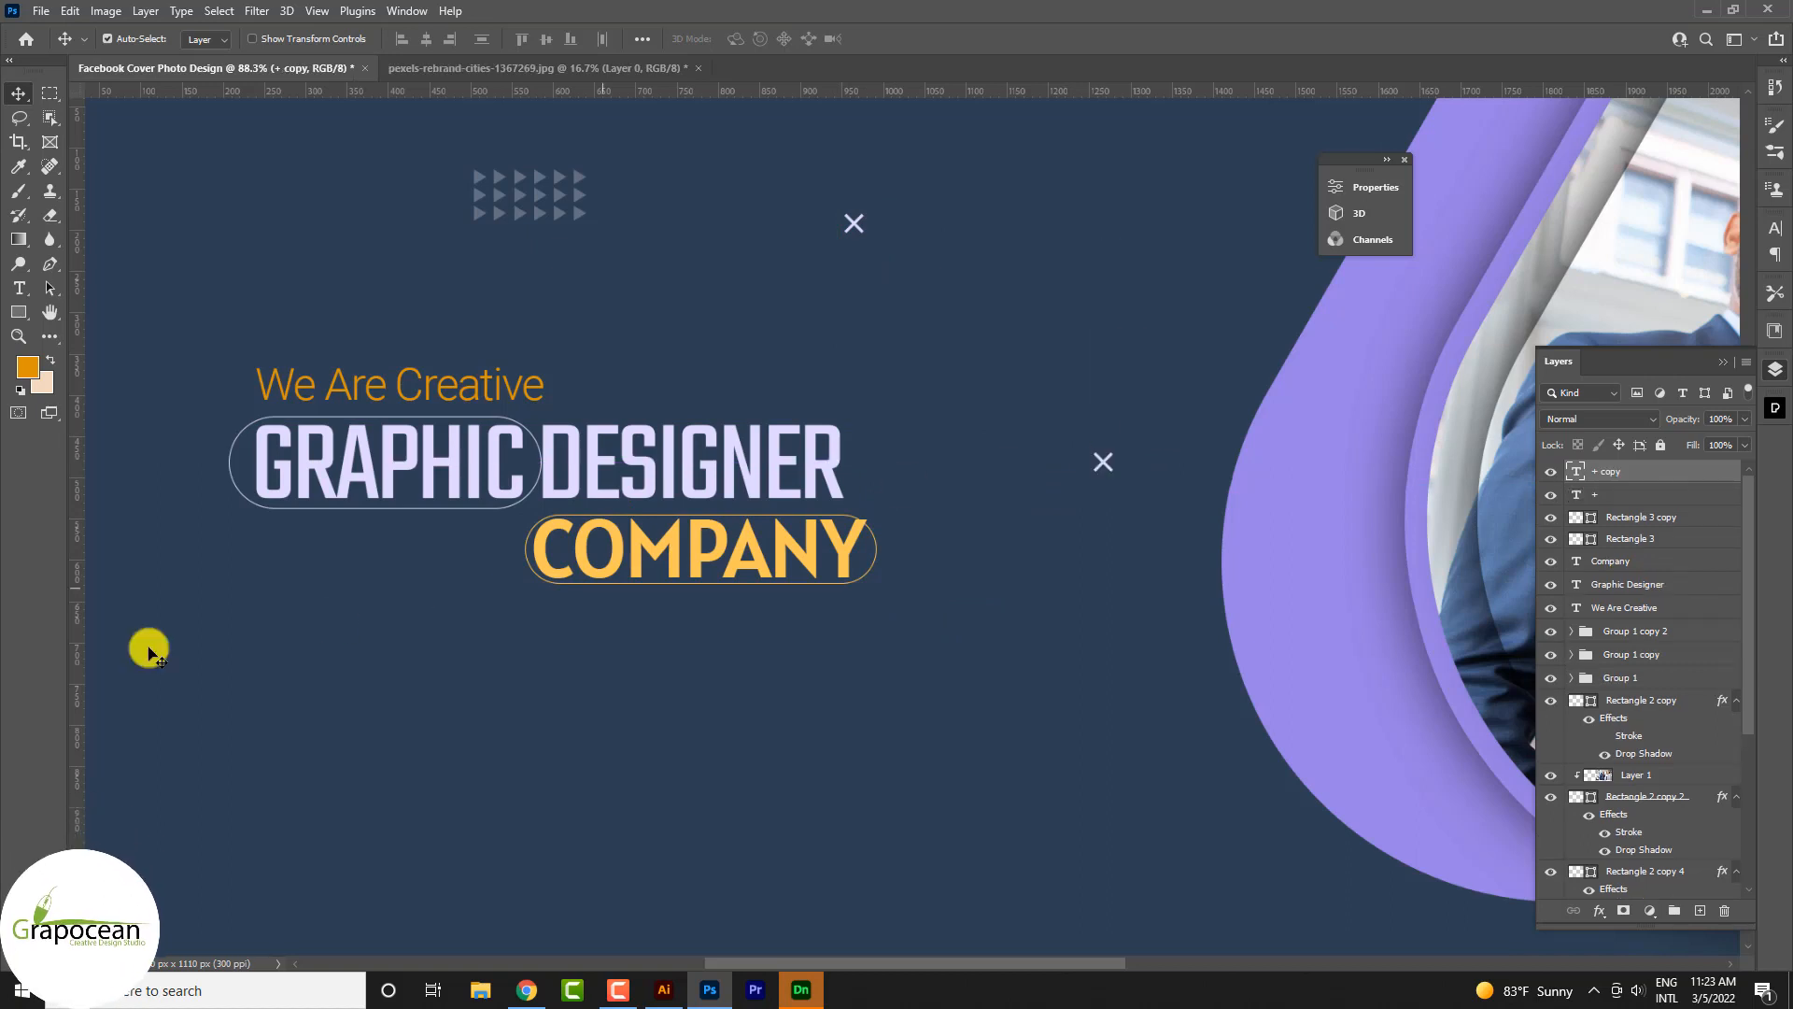
# - Draw a small triangle about 25 × 21 px near the upper edge of the purple shape
pyautogui.rightClick(18, 312)
pyautogui.click(70, 344)
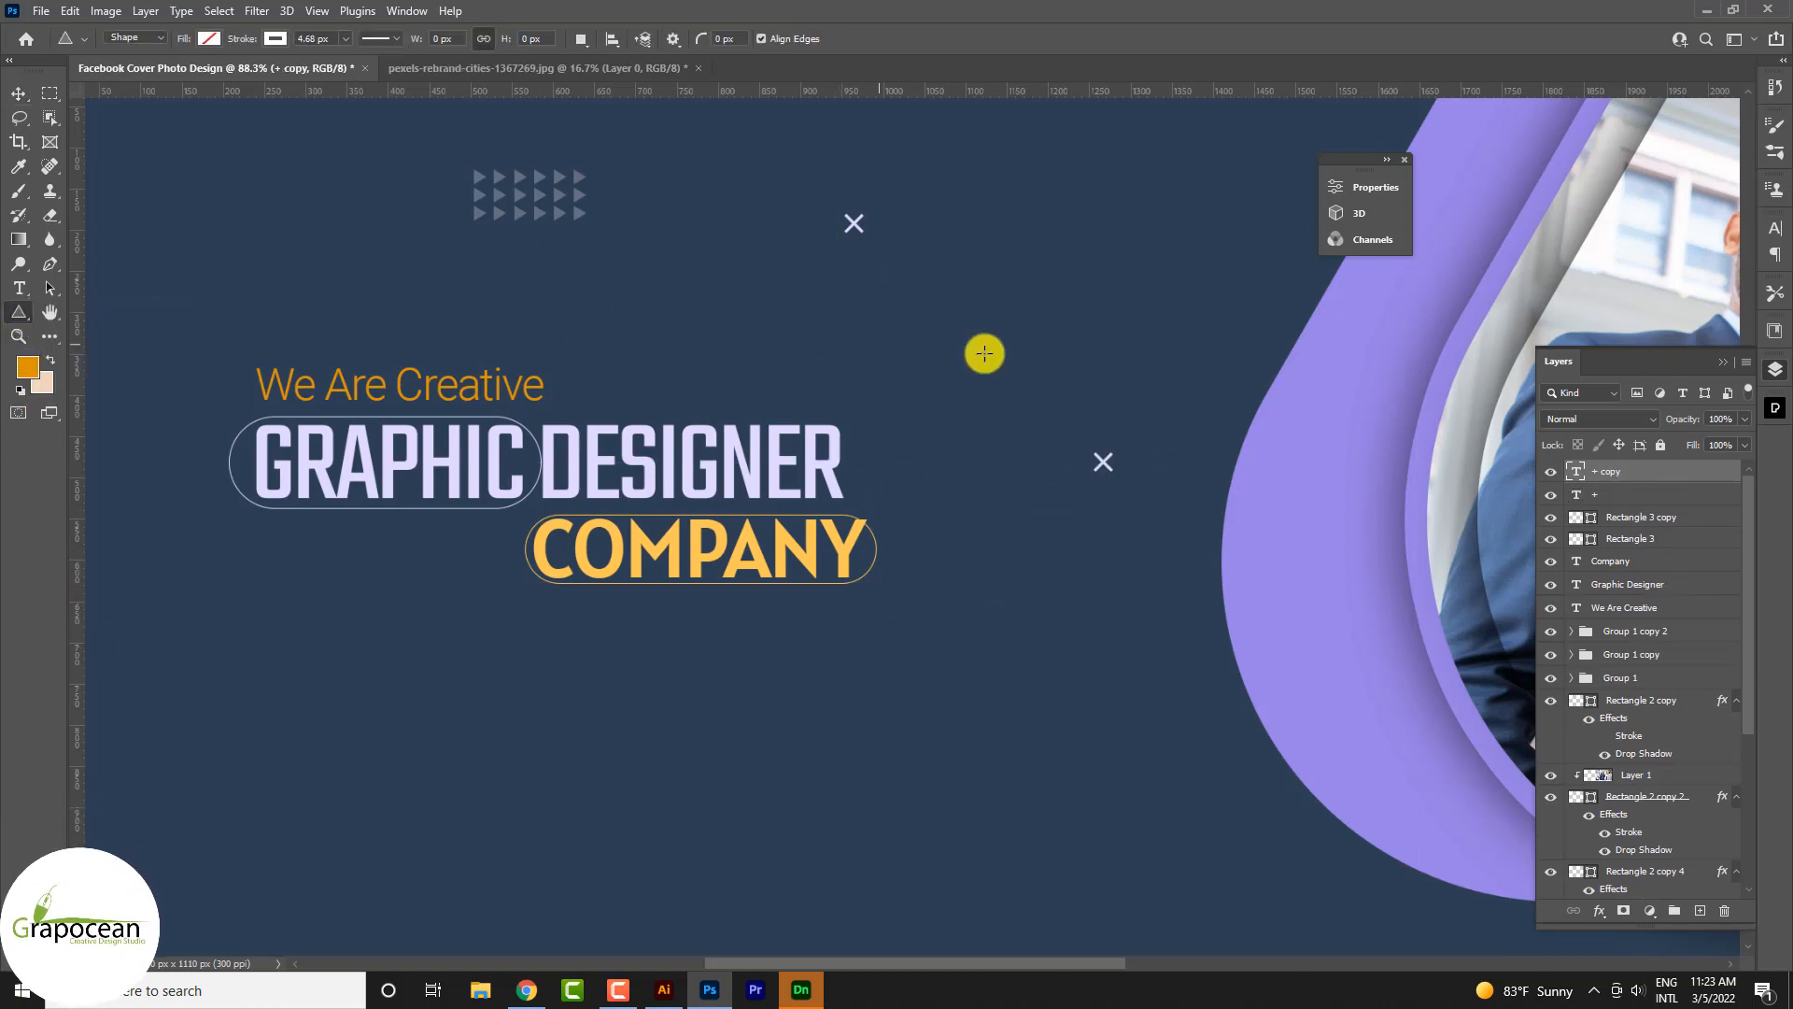
pyautogui.moveTo(1224, 306); pyautogui.dragTo(1224, 303)
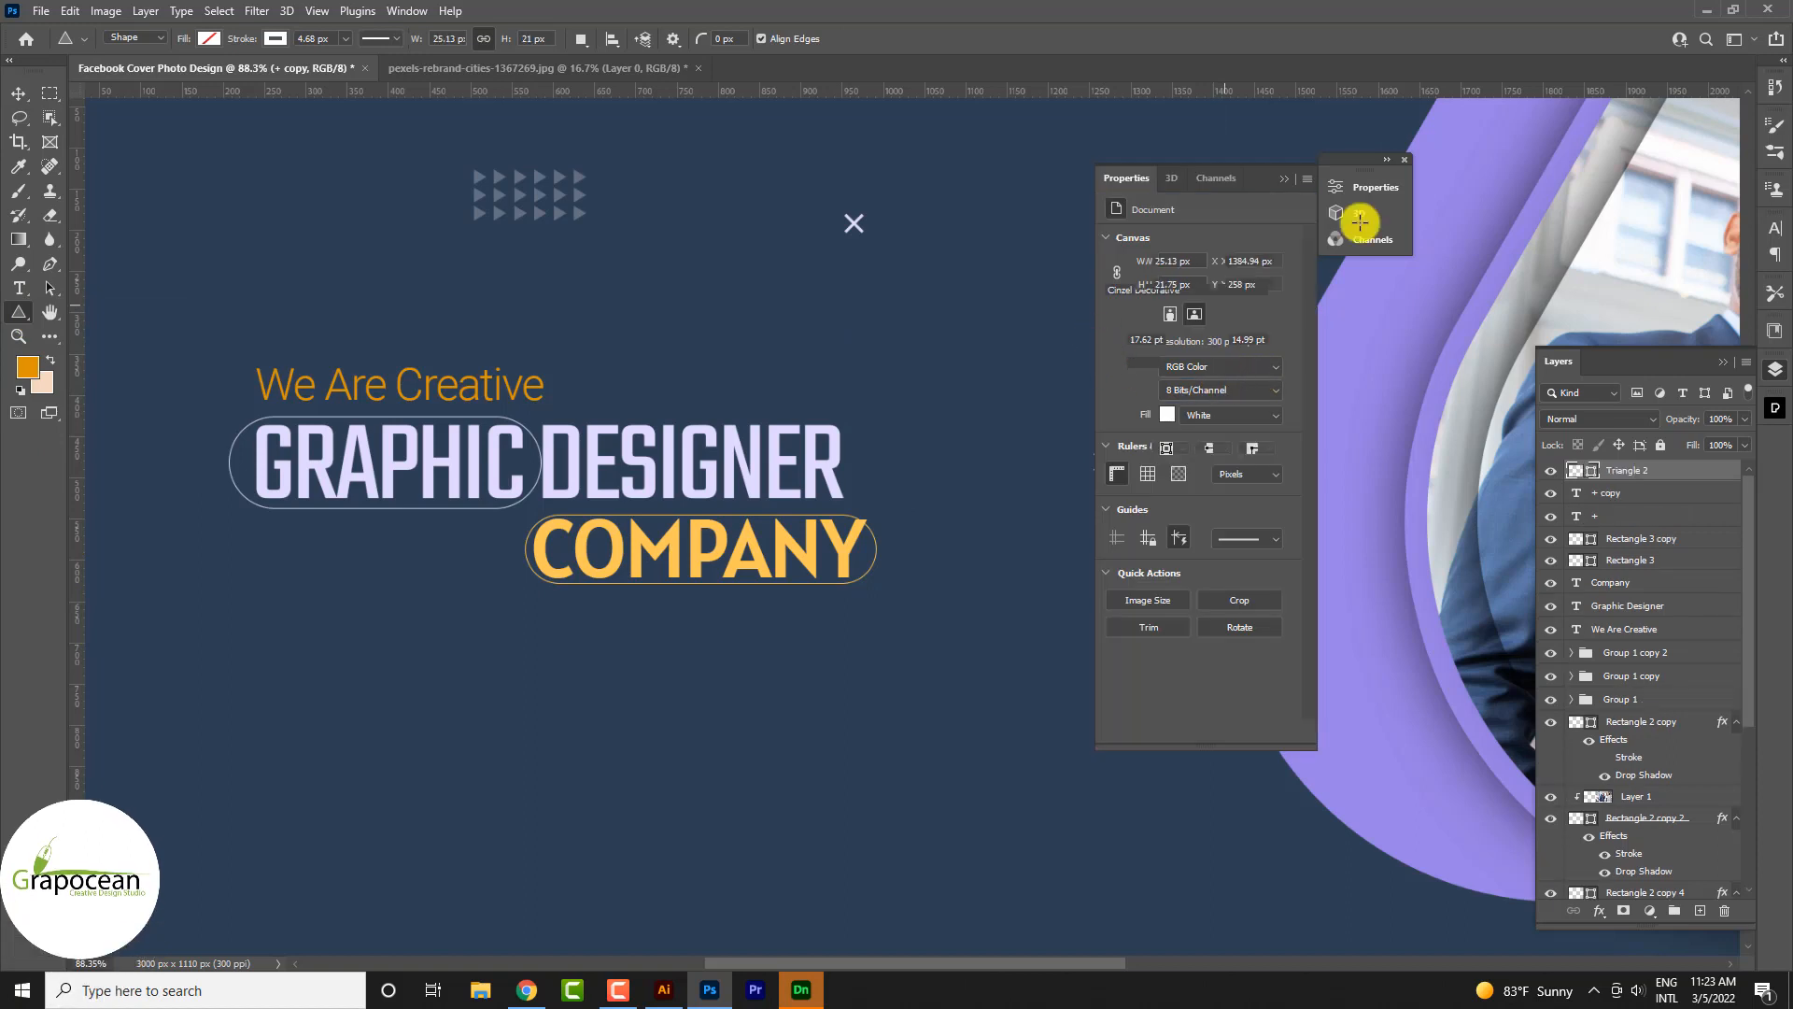
pyautogui.click(1299, 172)
# - Remove the small triangle's stroke and fill it with the light lavender from the recently used colors
pyautogui.click(249, 39)
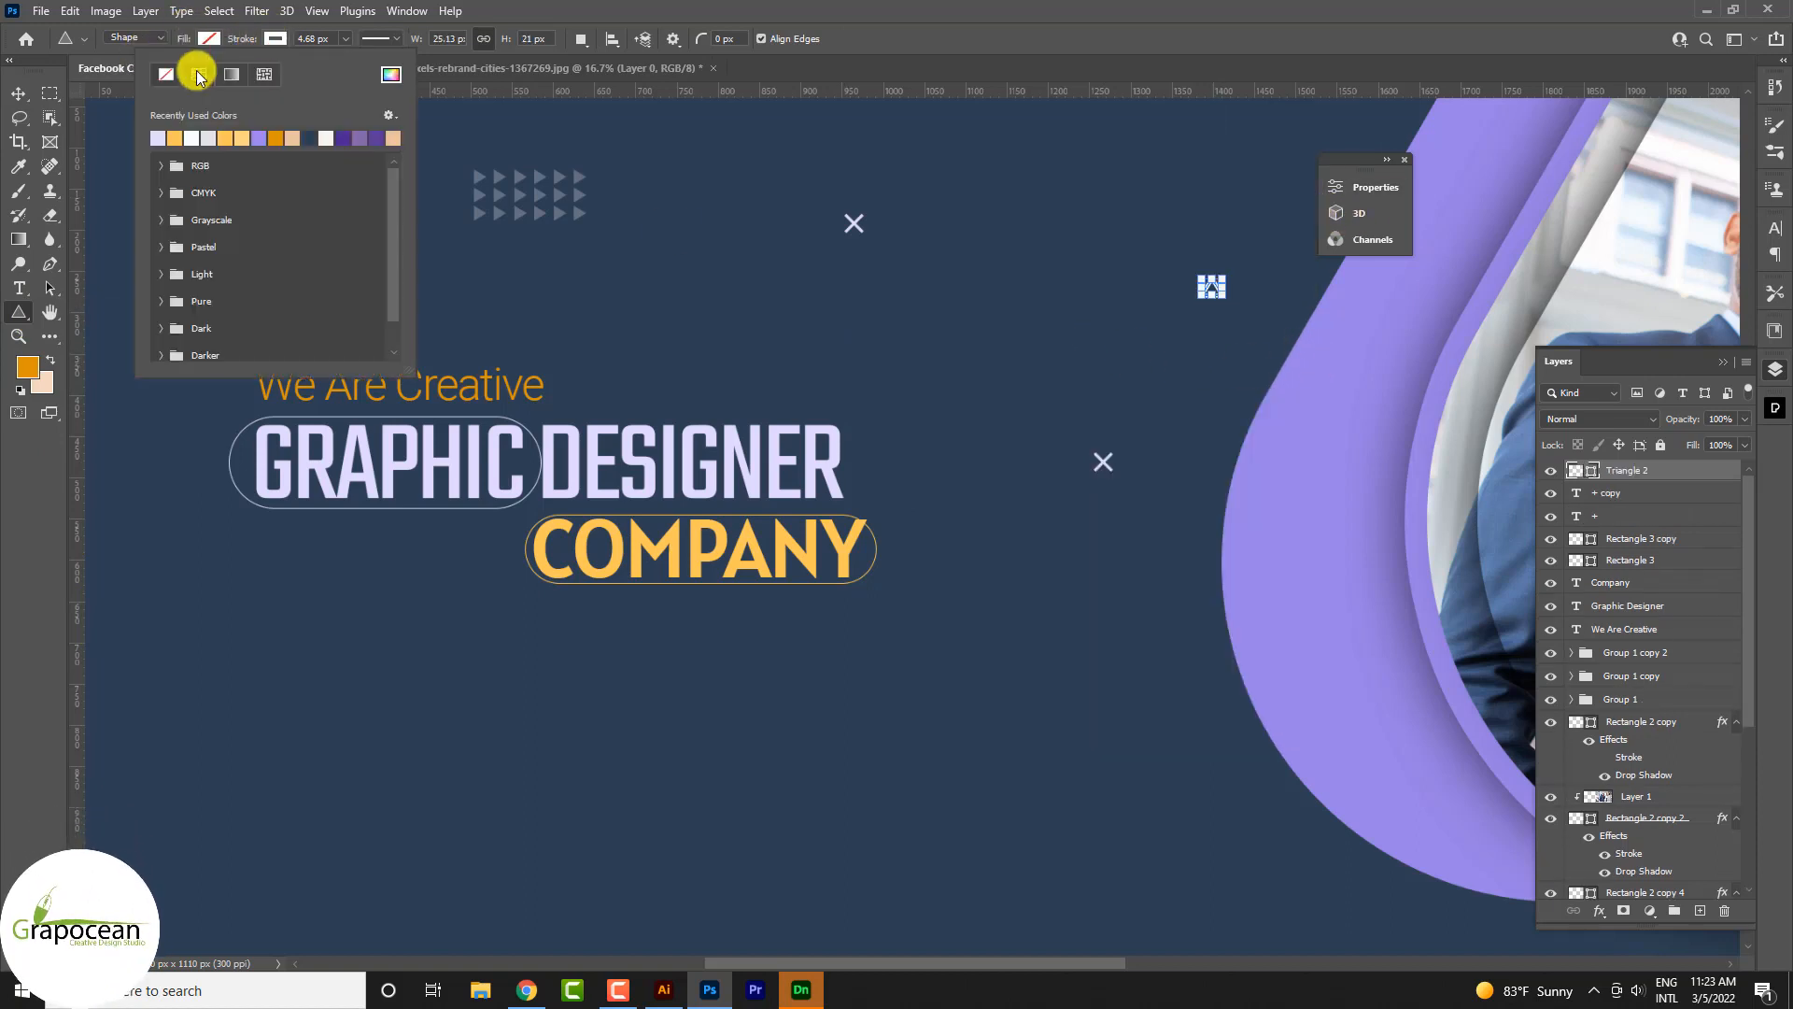
pyautogui.click(209, 39)
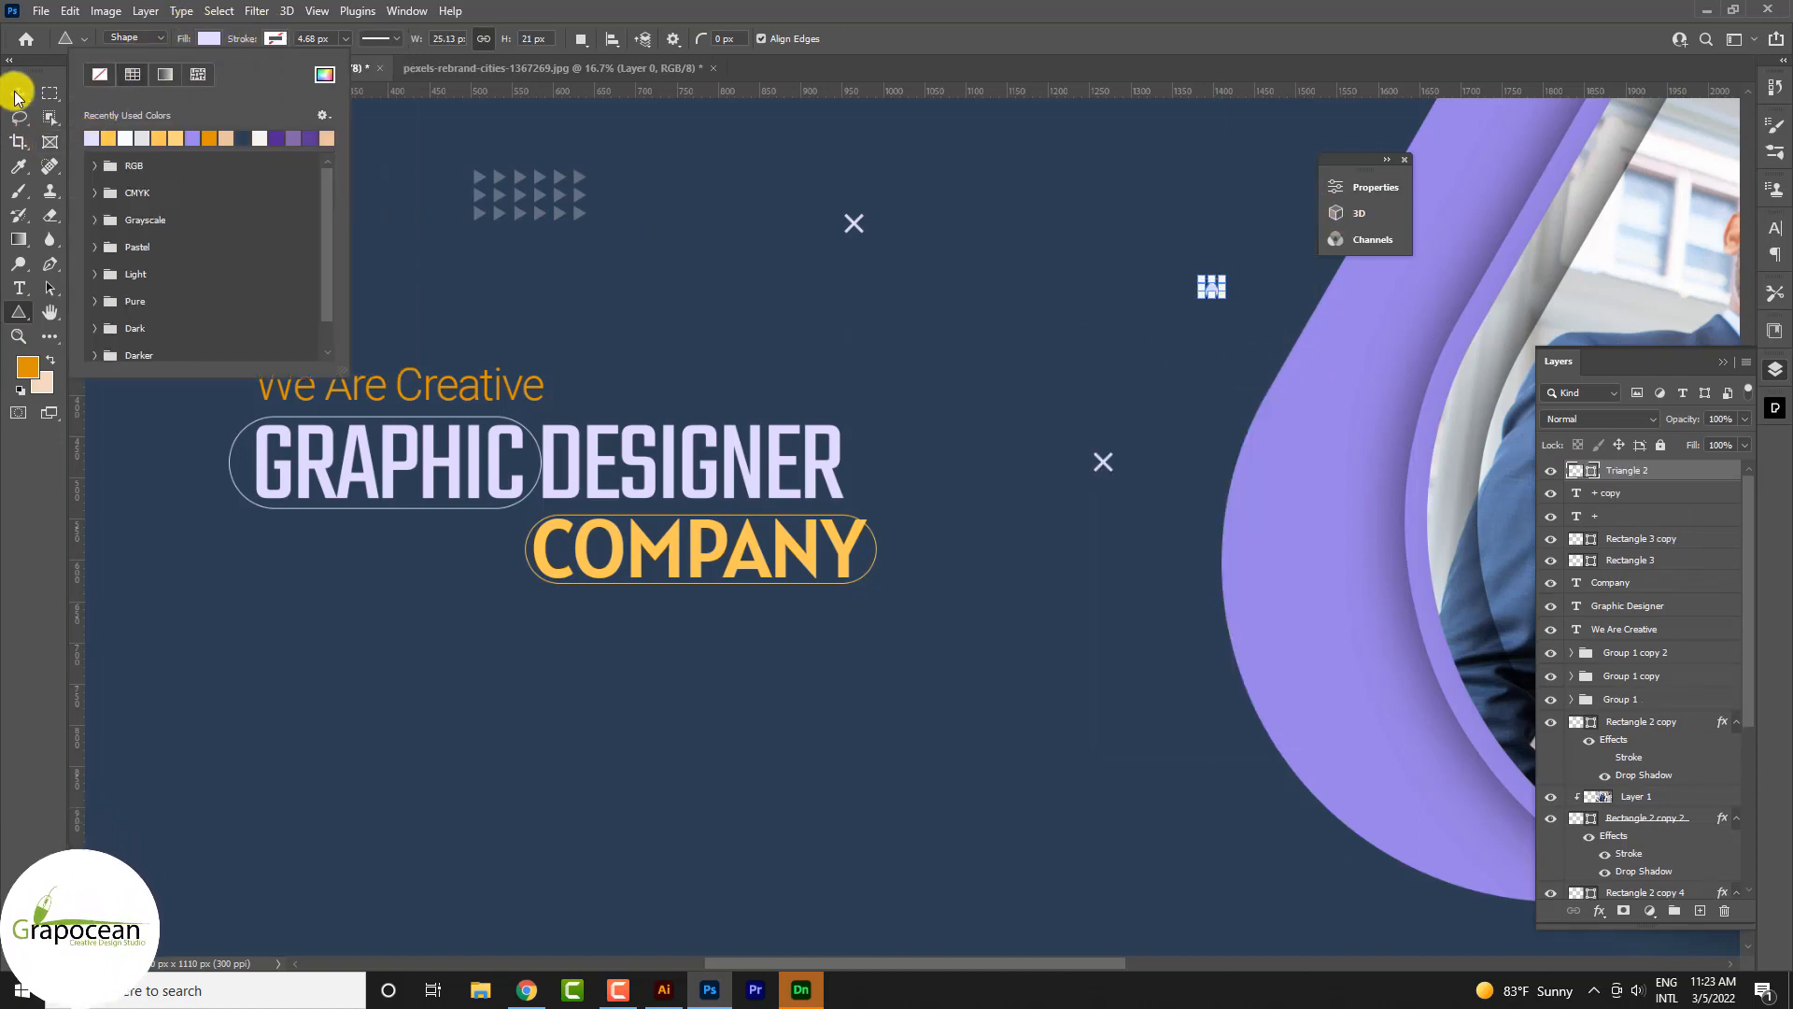
pyautogui.click(16, 97)
pyautogui.click(311, 227)
# - Move the small triangle slightly up toward the purple shape and rotate it to point downward
pyautogui.scroll(-4, 1153, 449)
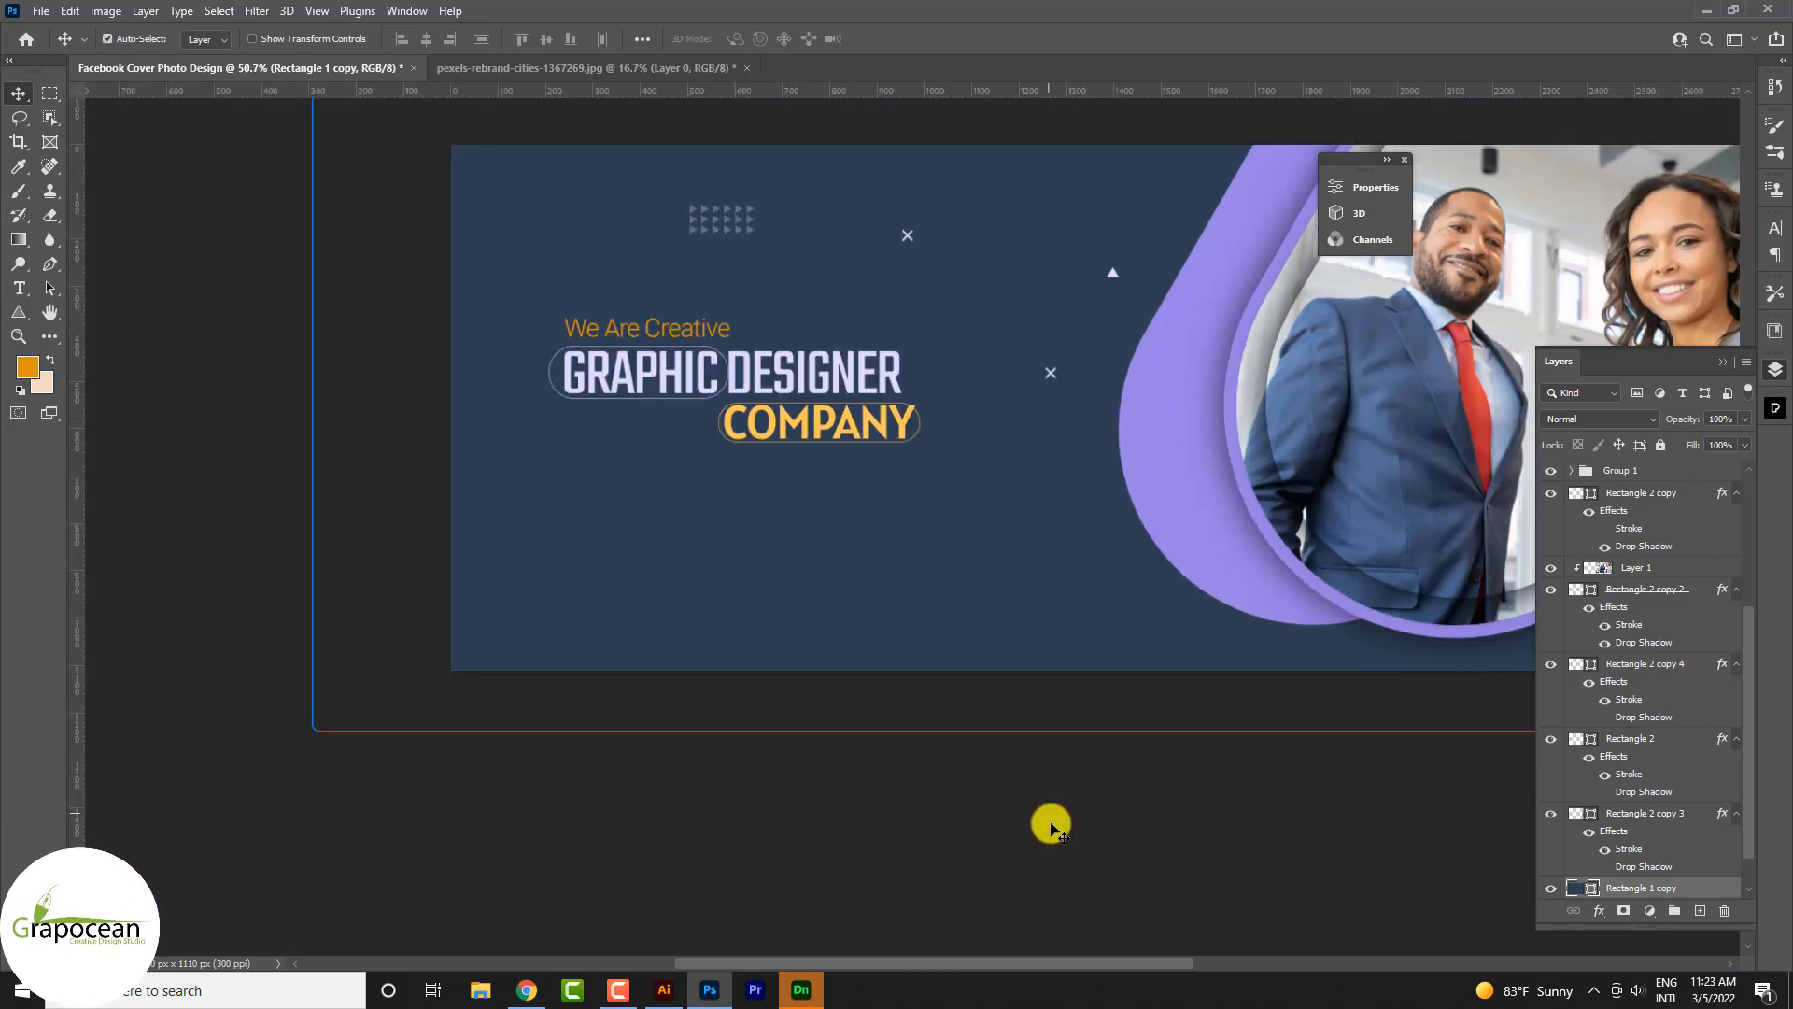
pyautogui.scroll(3, 1133, 260)
pyautogui.moveTo(1101, 284)
pyautogui.mouseDown()
pyautogui.moveTo(1012, 280)
pyautogui.moveTo(1173, 227)
pyautogui.moveTo(1179, 248)
pyautogui.moveTo(1118, 268)
pyautogui.mouseUp()
pyautogui.hotkey('ctrl', 't')
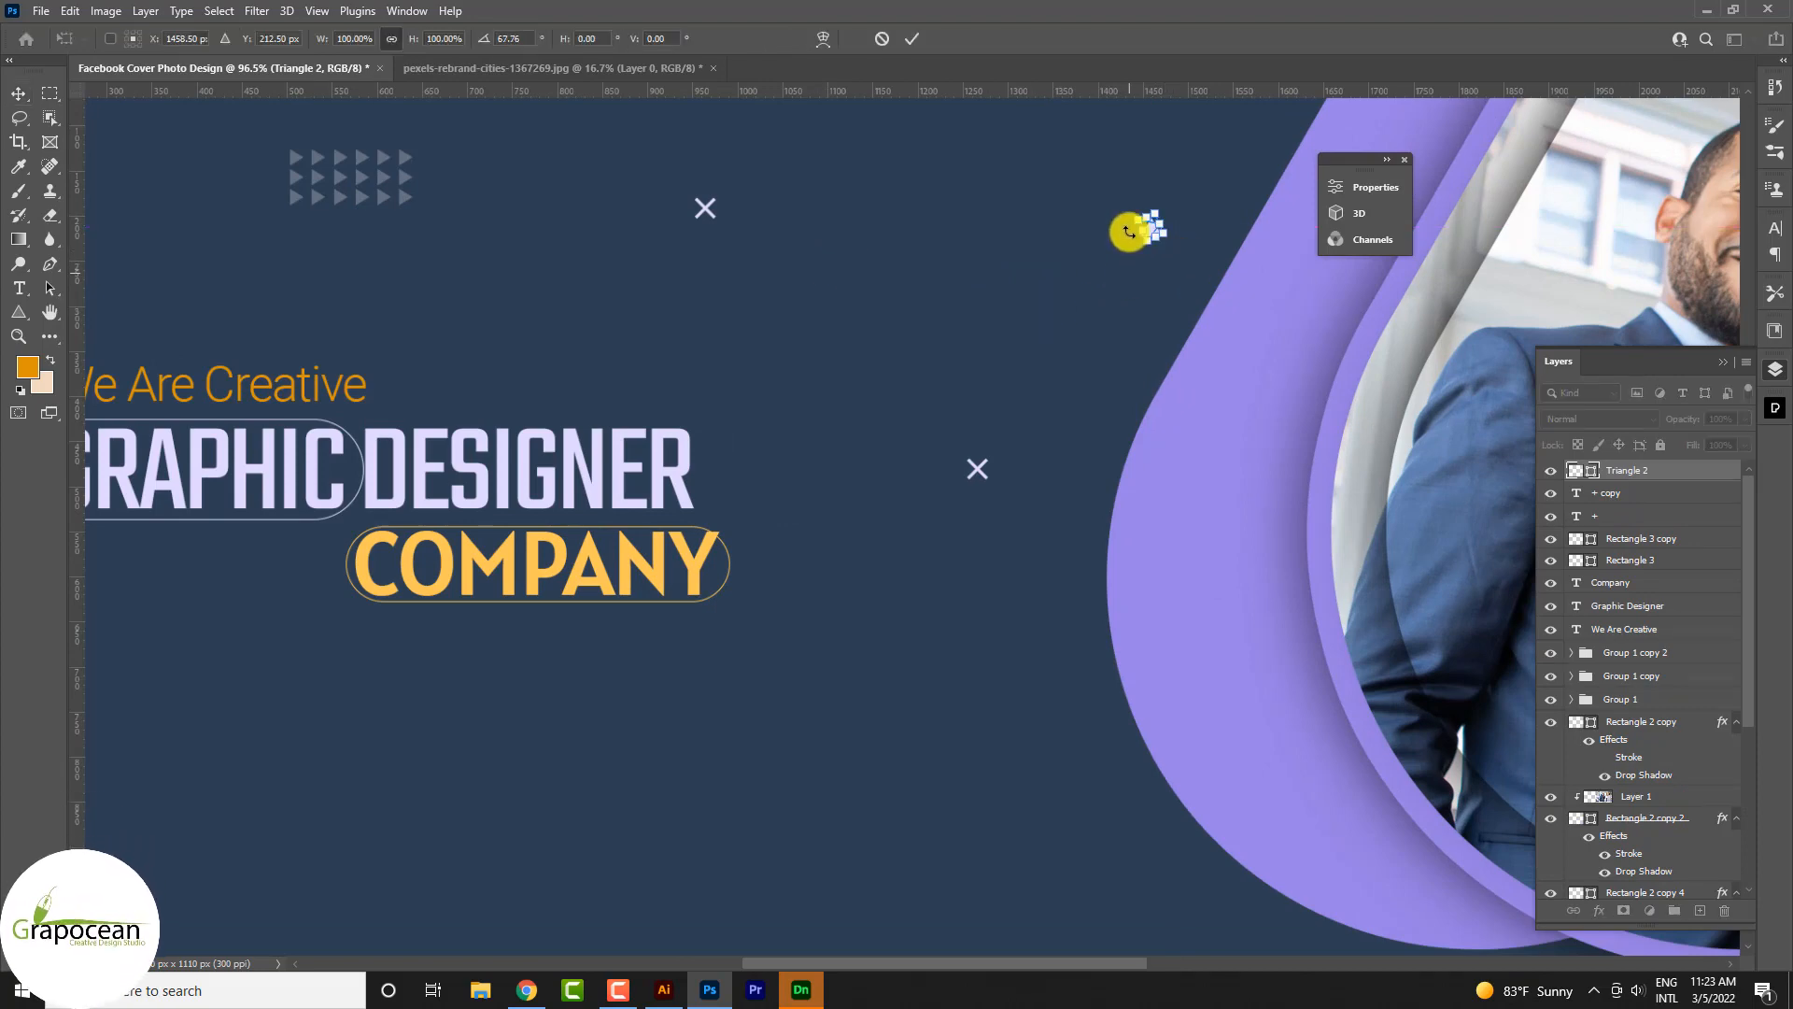
pyautogui.click(915, 41)
# - Draw an unfilled circle about 155 px wide between the two × marks and set its stroke width to 1 px
pyautogui.scroll(-5, 1080, 432)
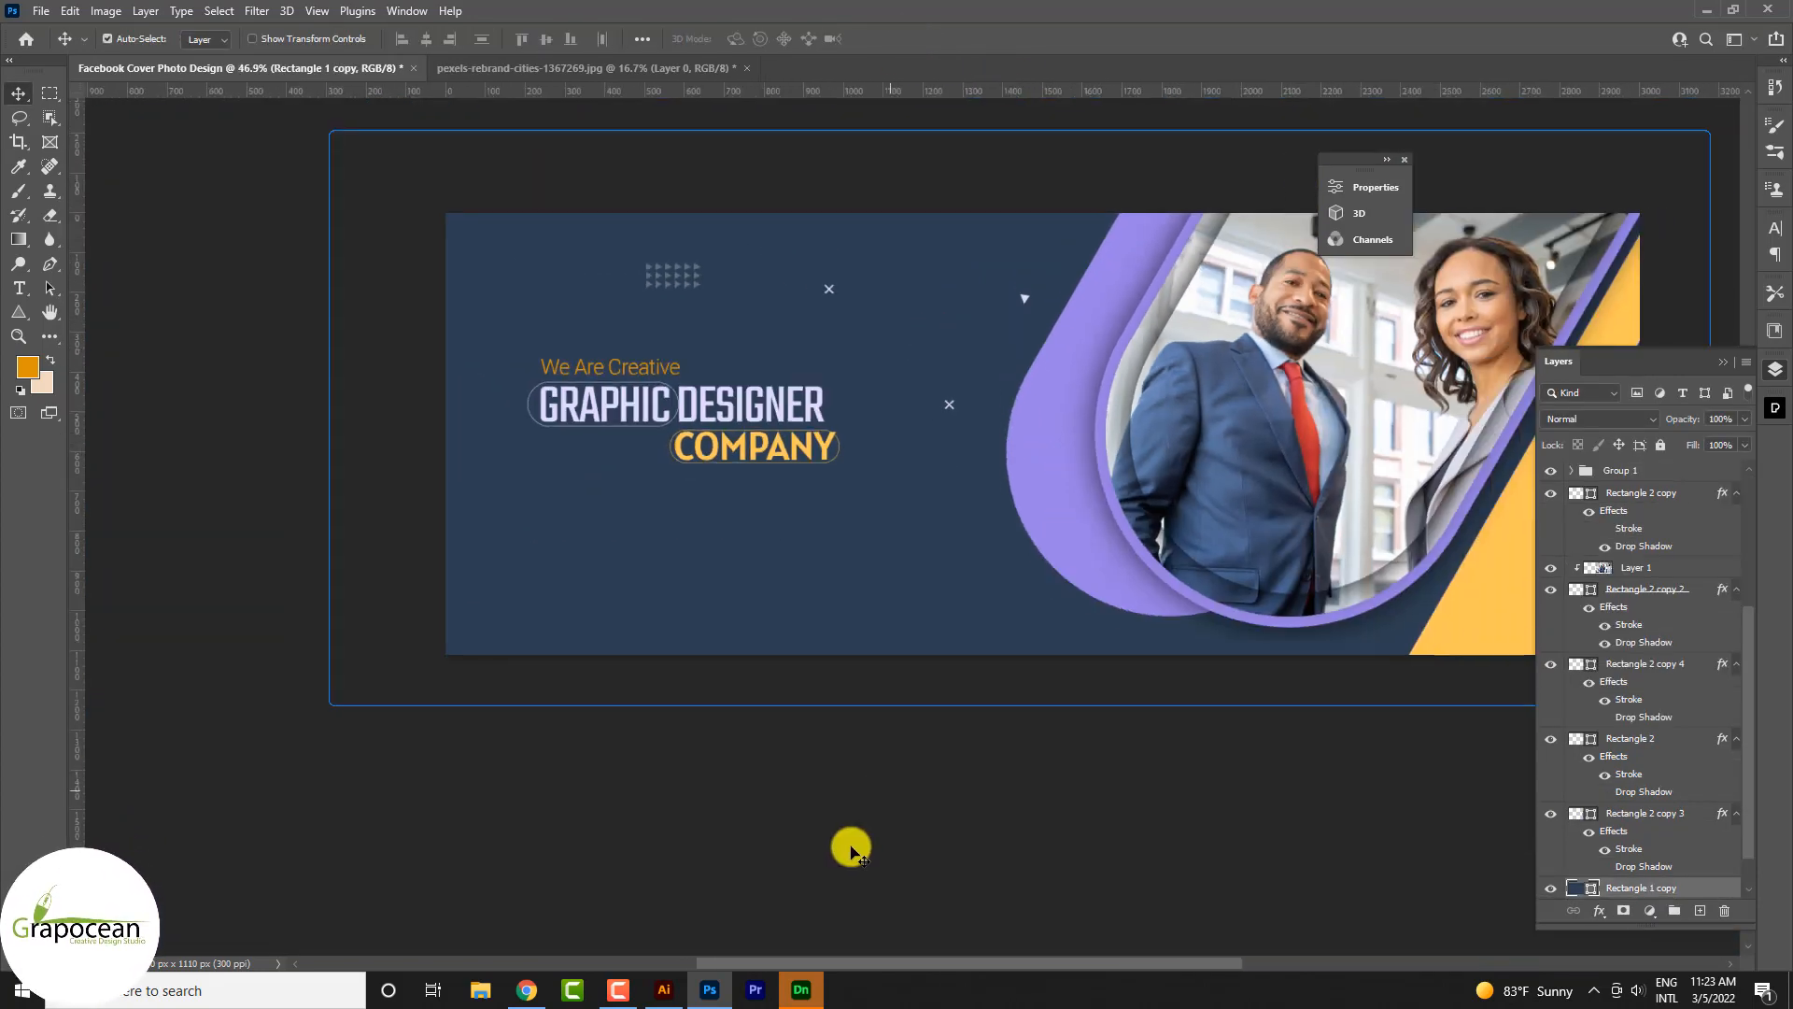
pyautogui.scroll(-2, 859, 727)
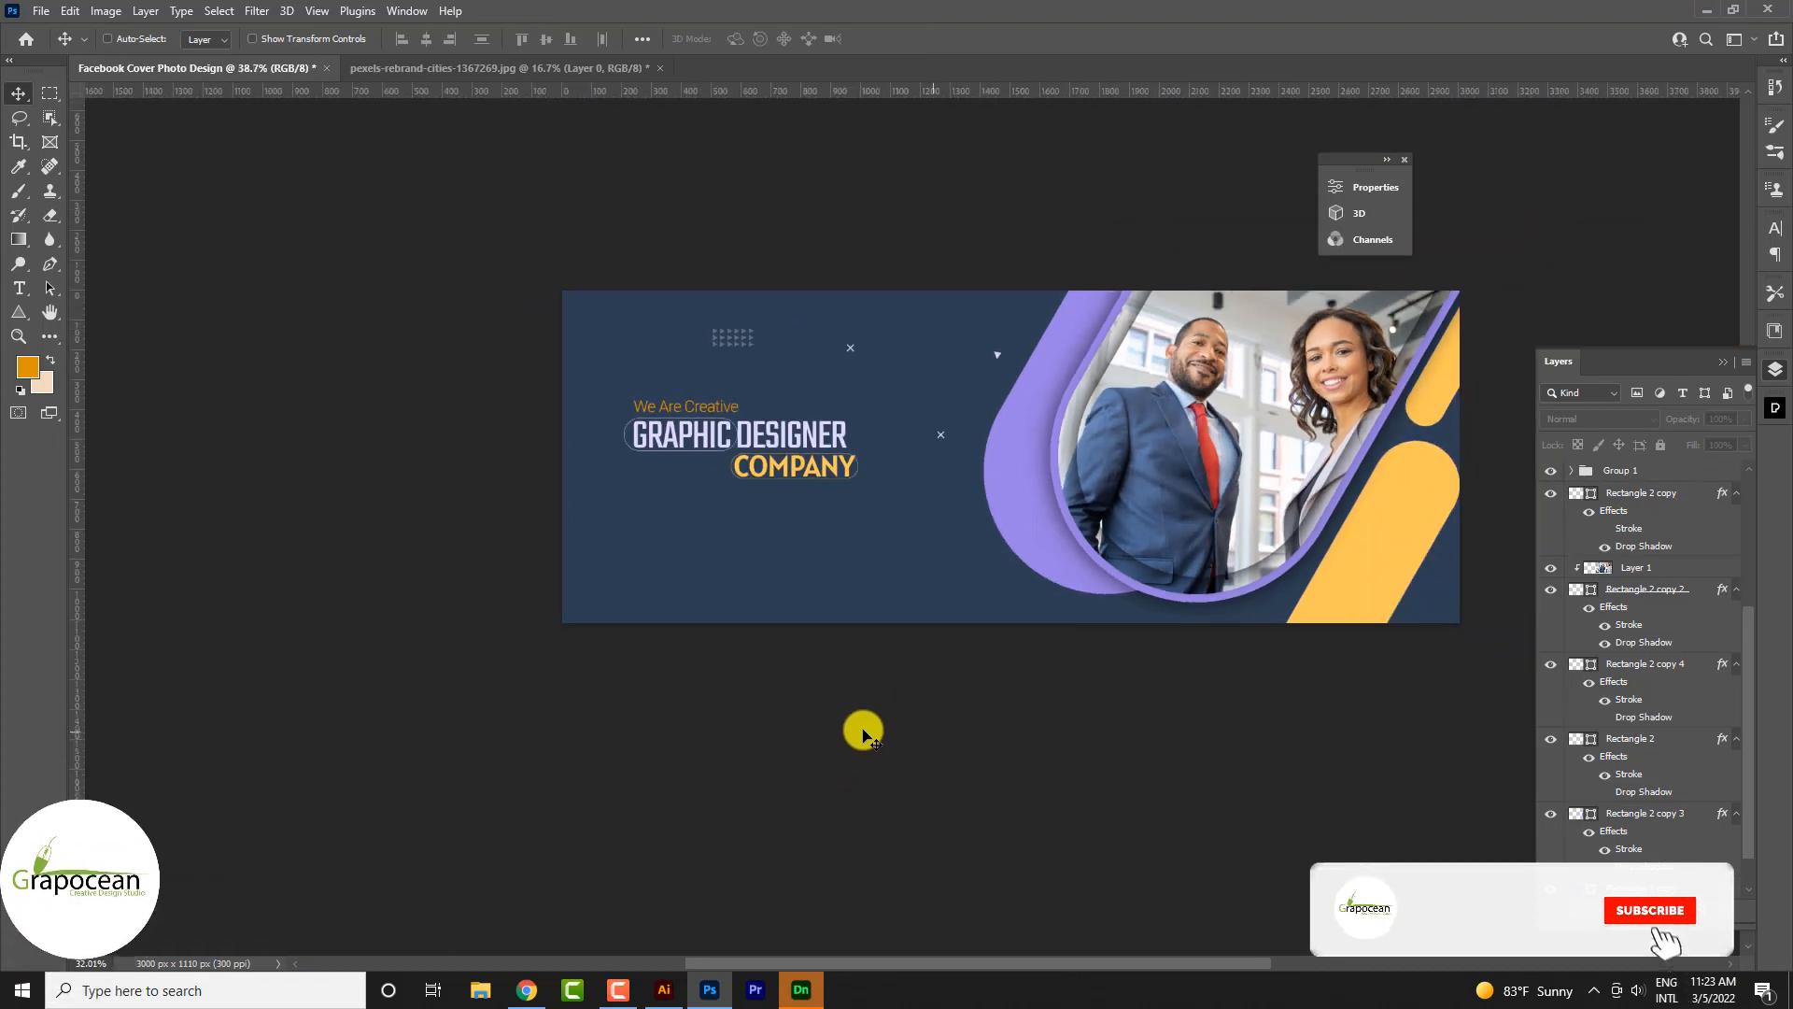
pyautogui.scroll(2, 878, 672)
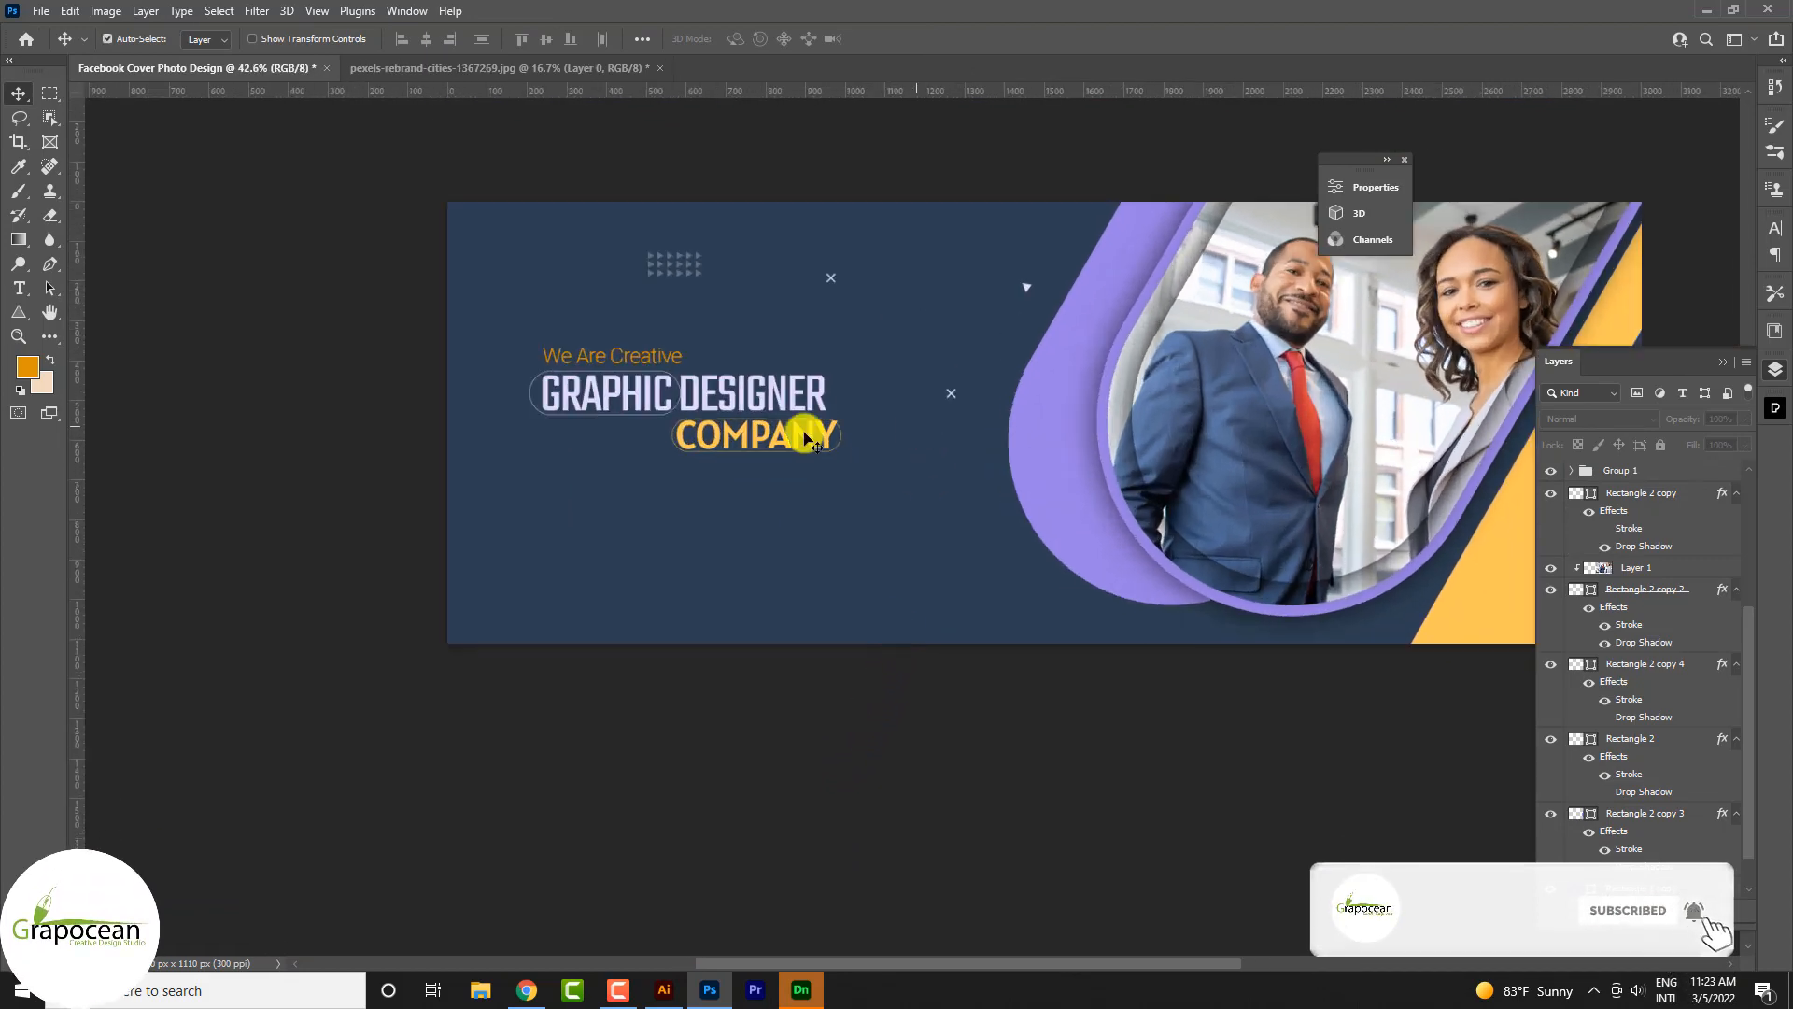
pyautogui.rightClick(26, 312)
pyautogui.click(84, 330)
pyautogui.scroll(1, 898, 316)
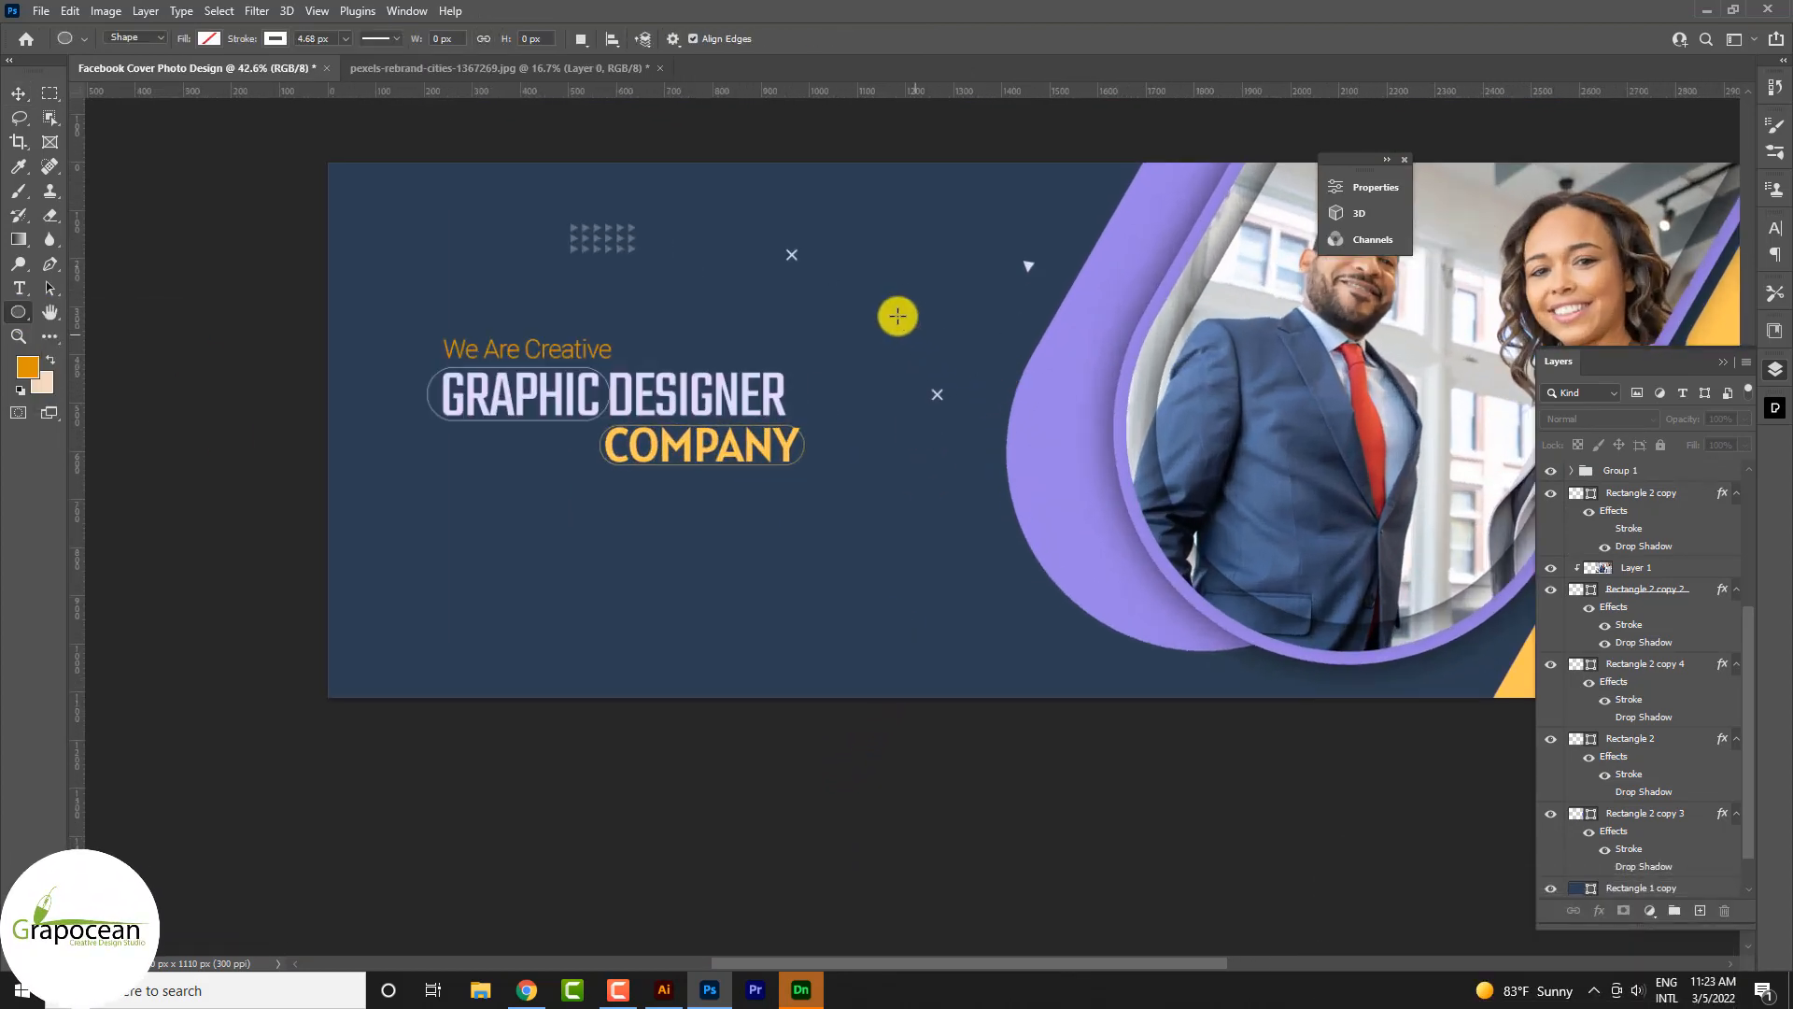
pyautogui.moveTo(933, 358); pyautogui.dragTo(938, 355)
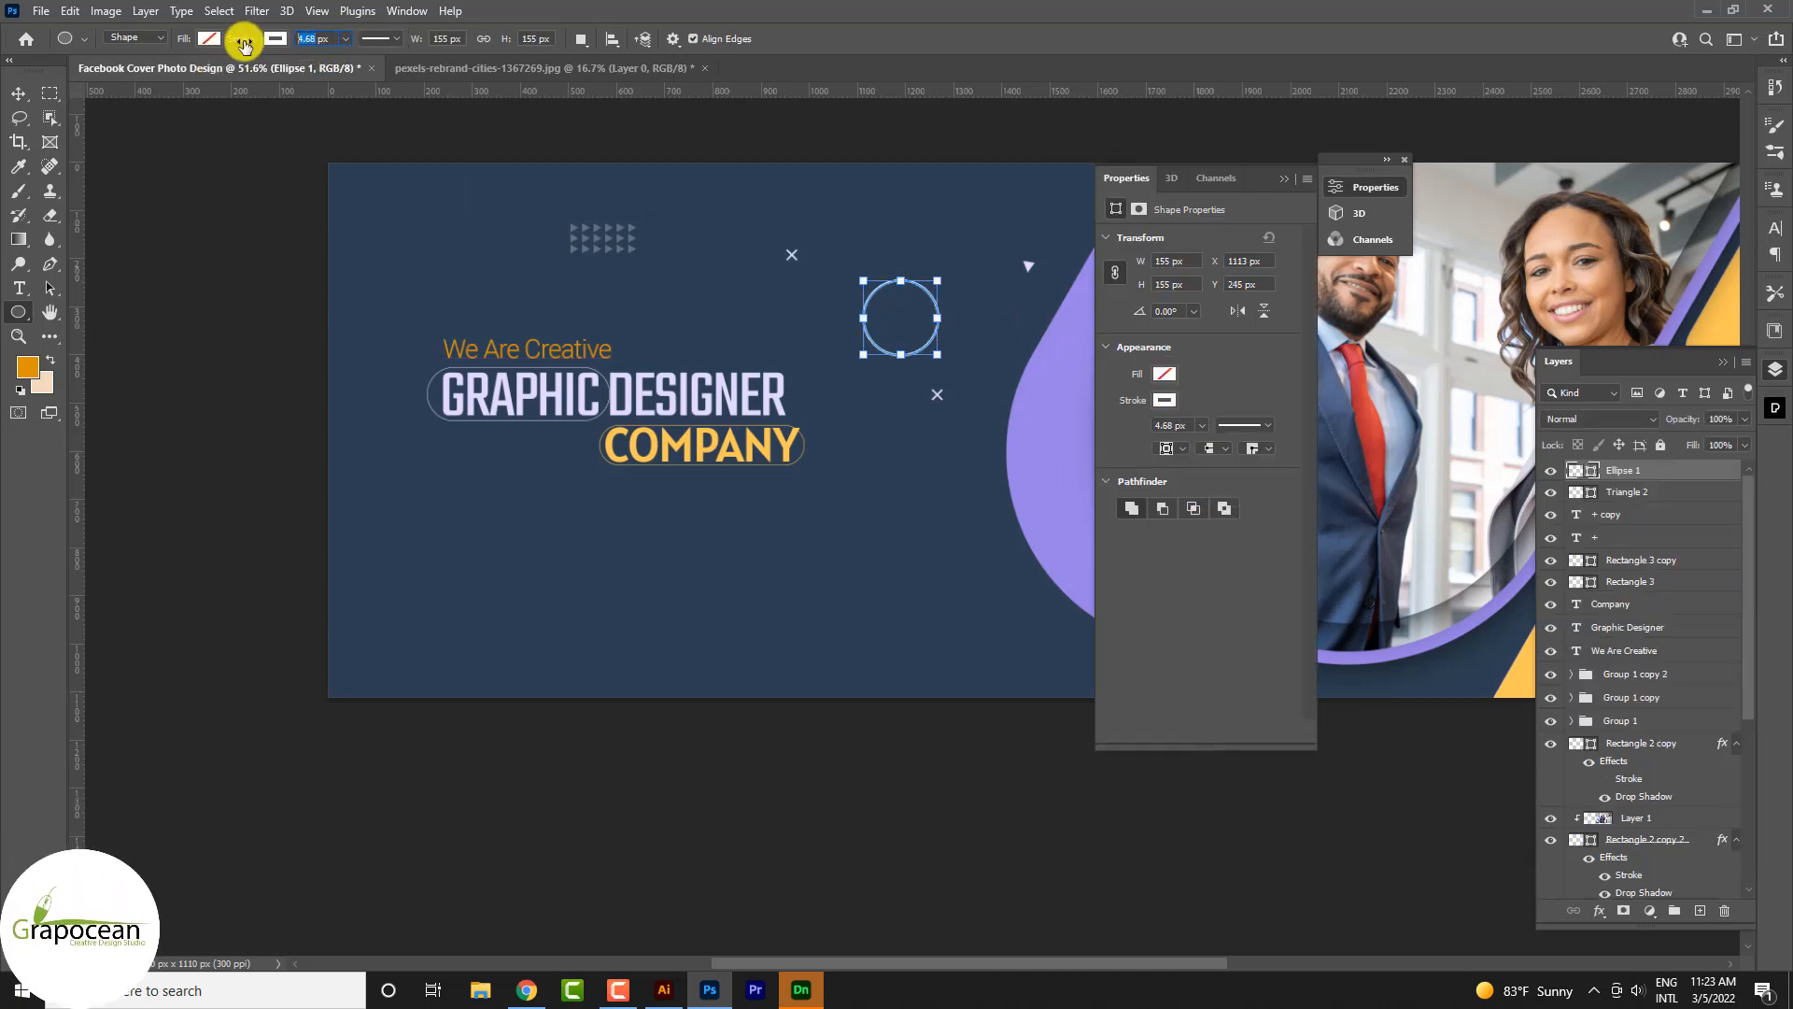
pyautogui.click(18, 94)
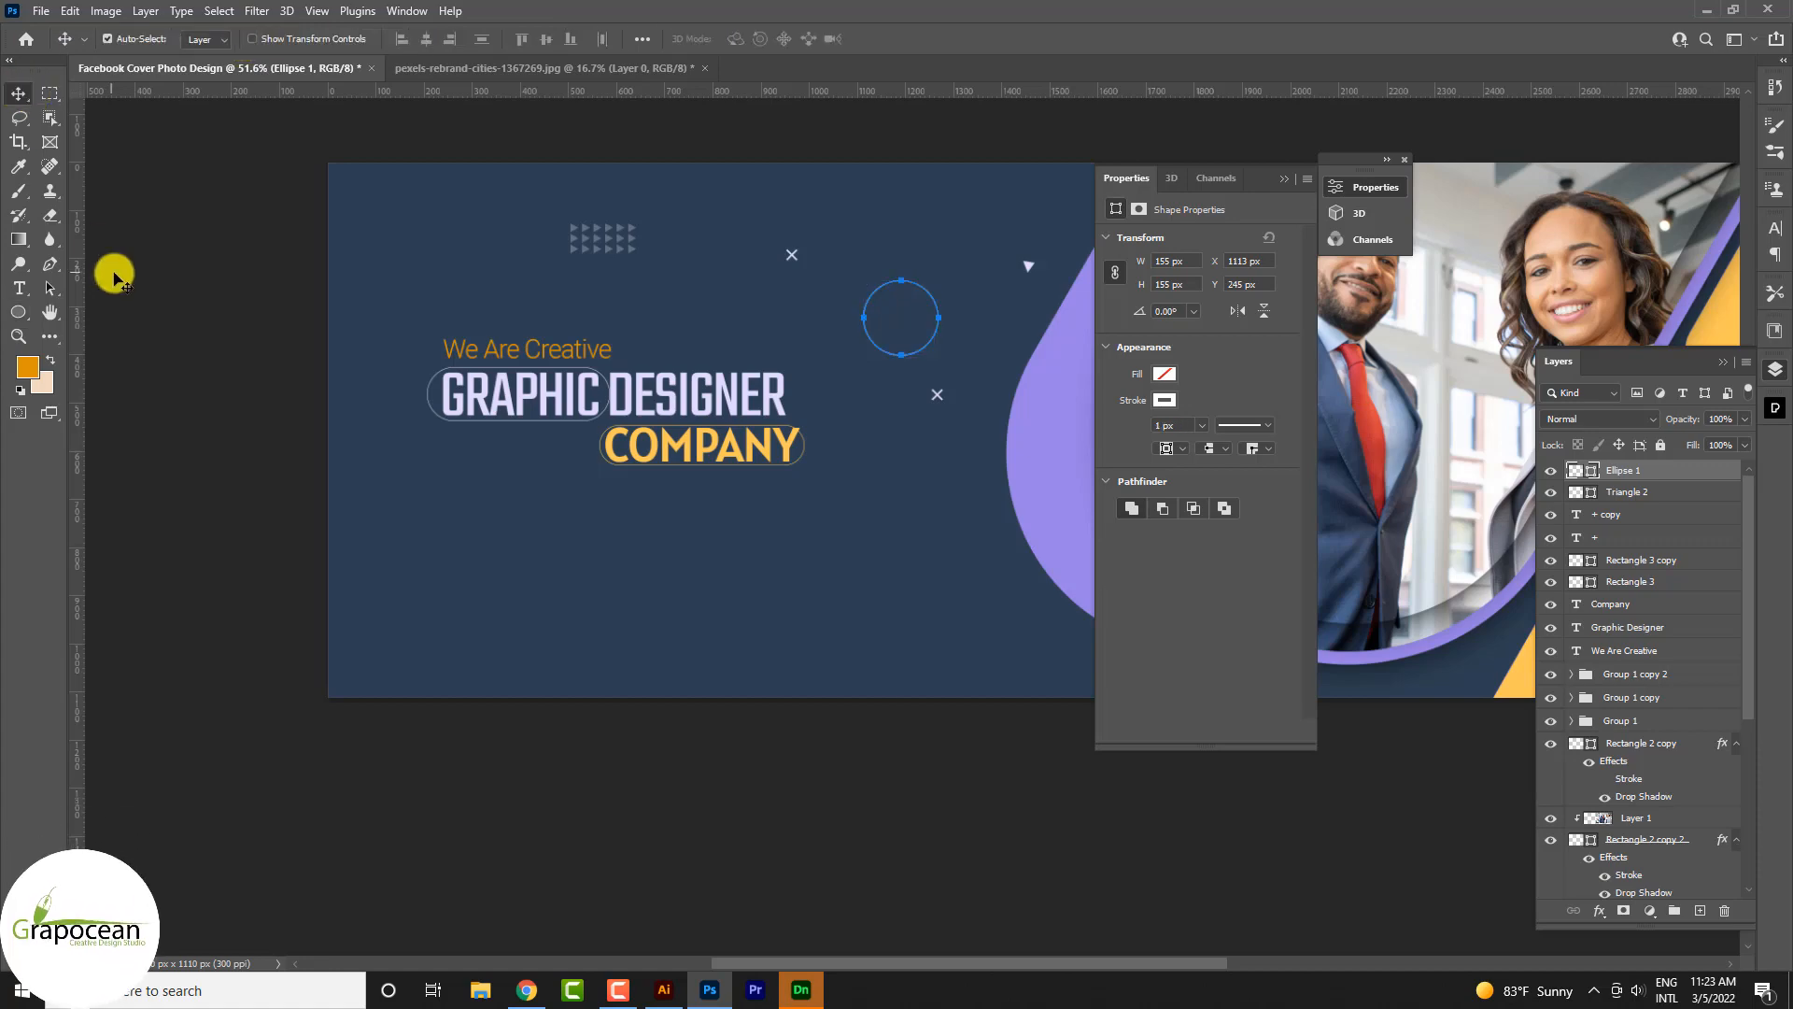
pyautogui.click(1284, 177)
# - Duplicate the Ellipse 1 circle layer
pyautogui.scroll(5, 961, 300)
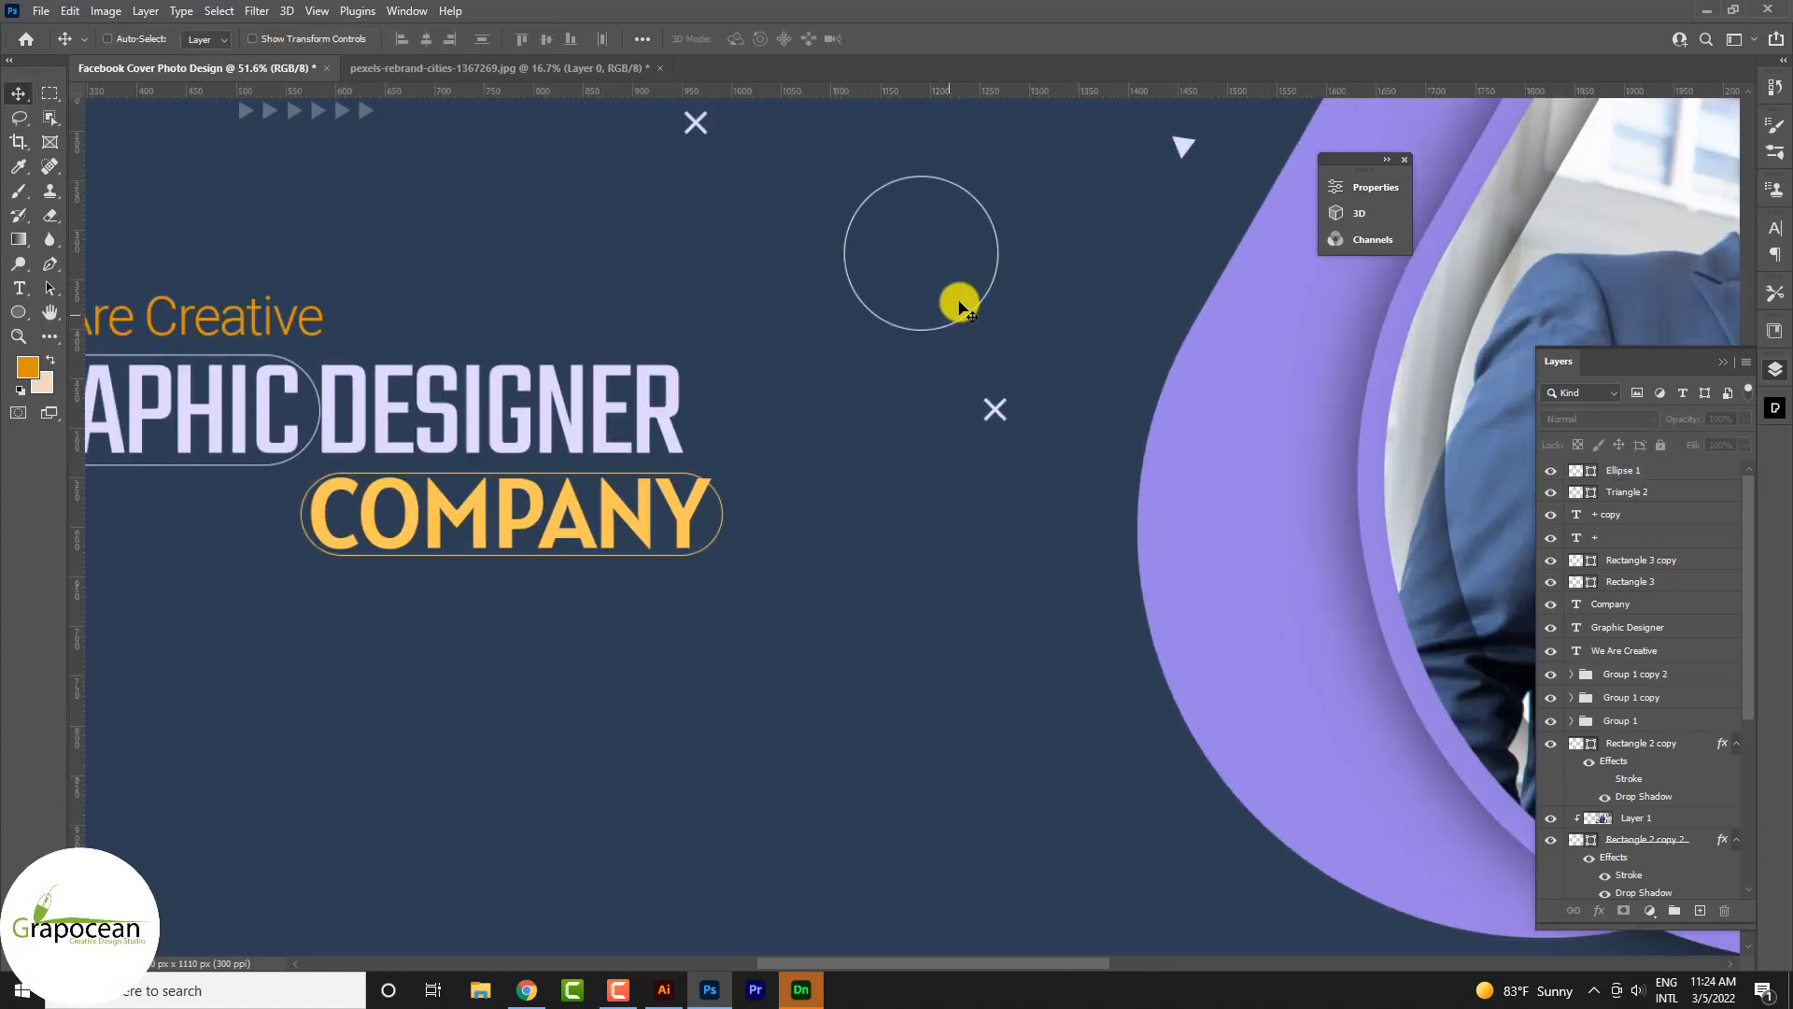
pyautogui.scroll(3, 1025, 256)
pyautogui.keyDown('ctrl'); pyautogui.click(1025, 250); pyautogui.keyUp('ctrl')
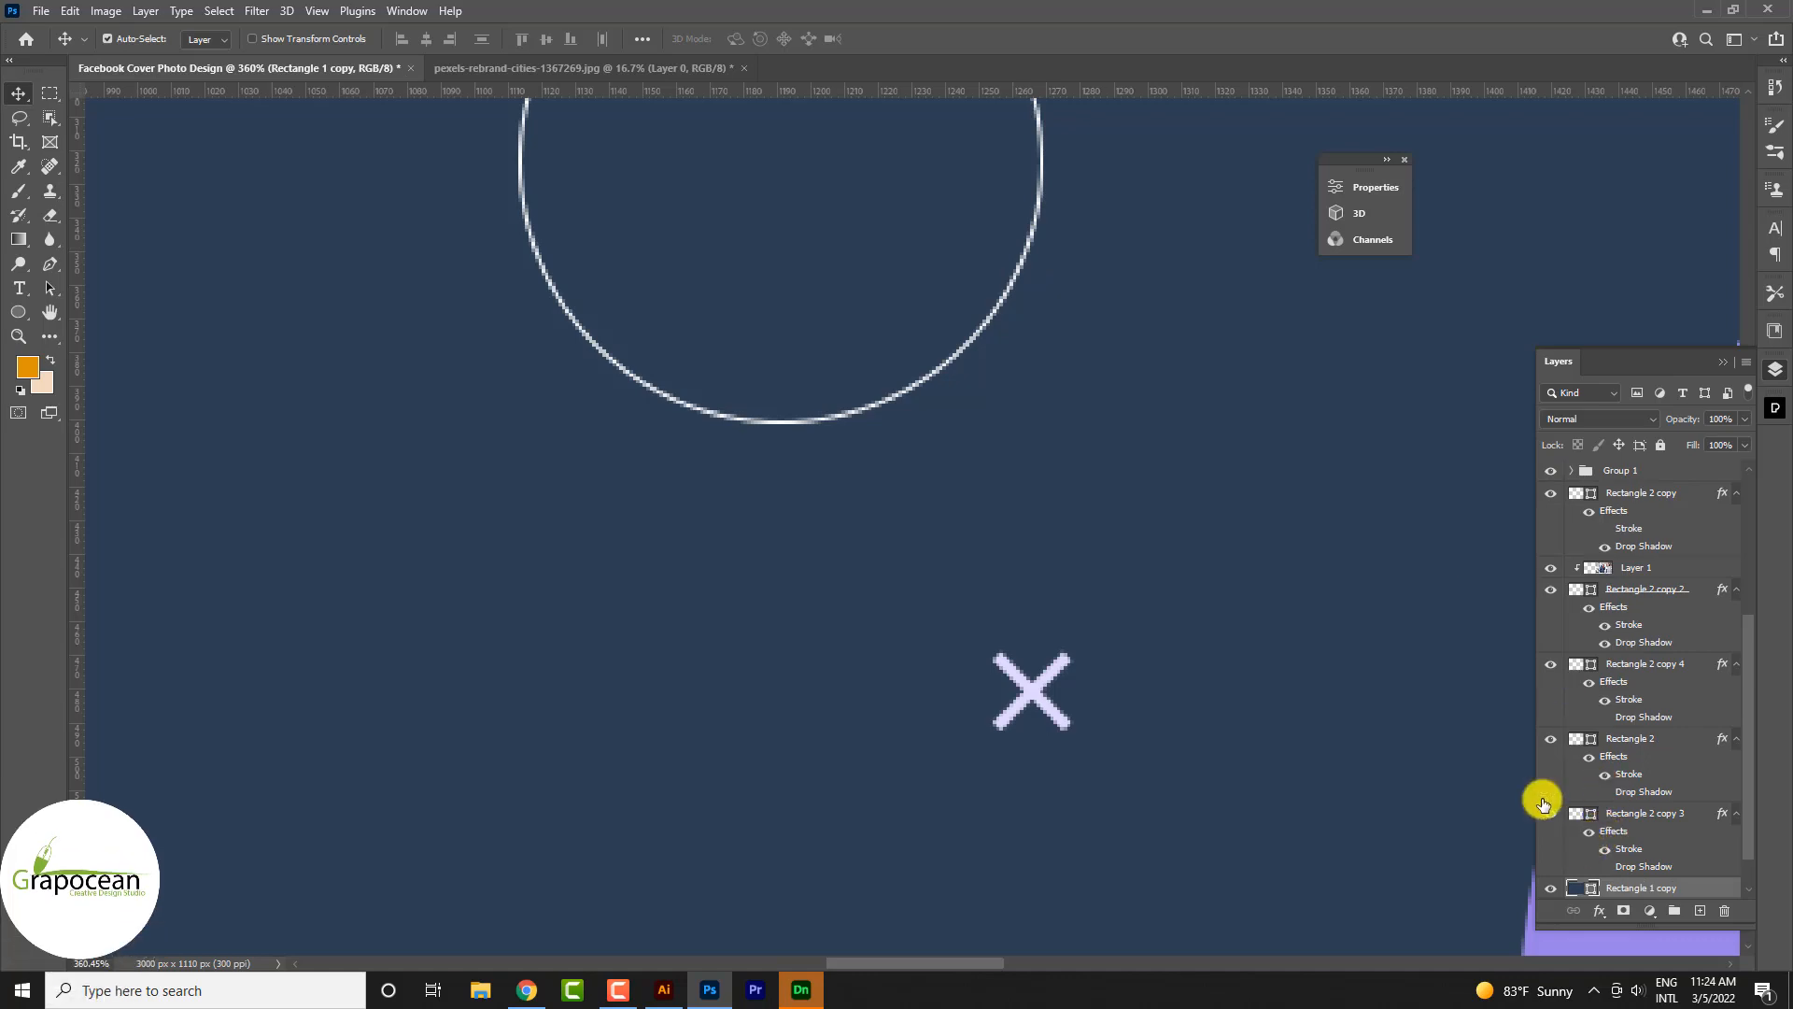
pyautogui.scroll(5, 1078, 241)
pyautogui.scroll(3, 1079, 241)
pyautogui.scroll(-1, 1565, 828)
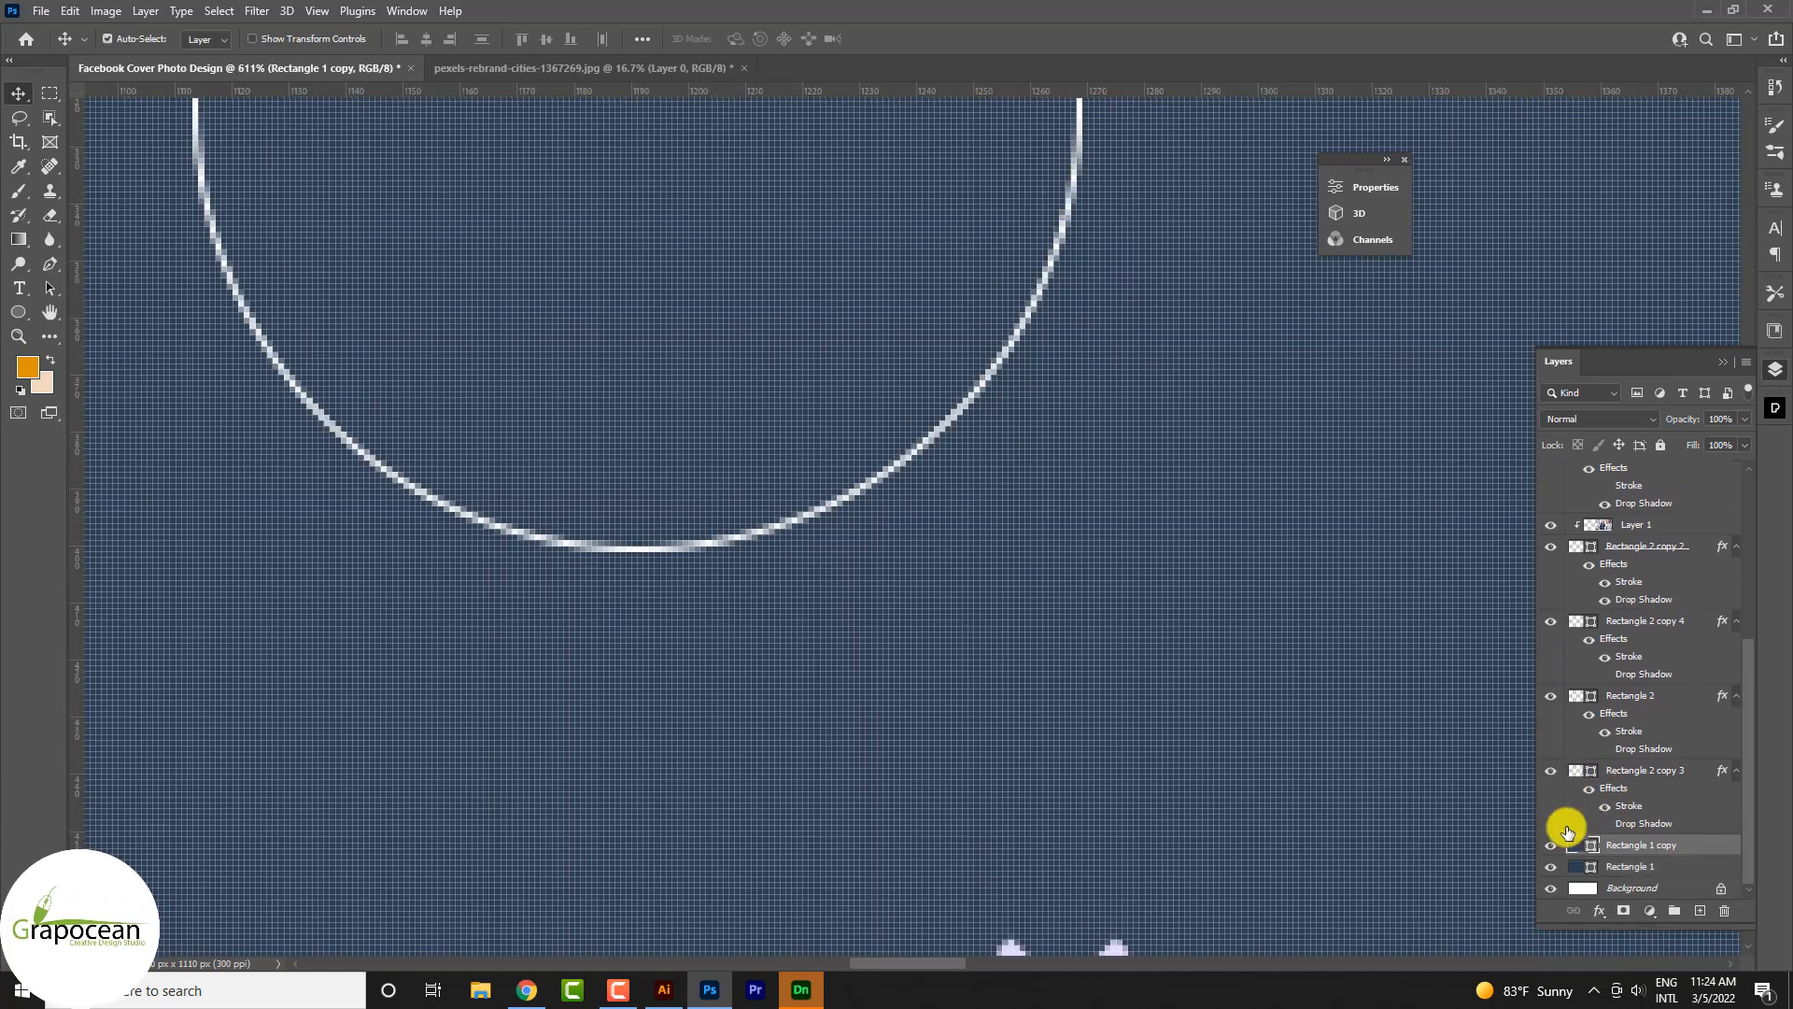
pyautogui.scroll(6, 1581, 821)
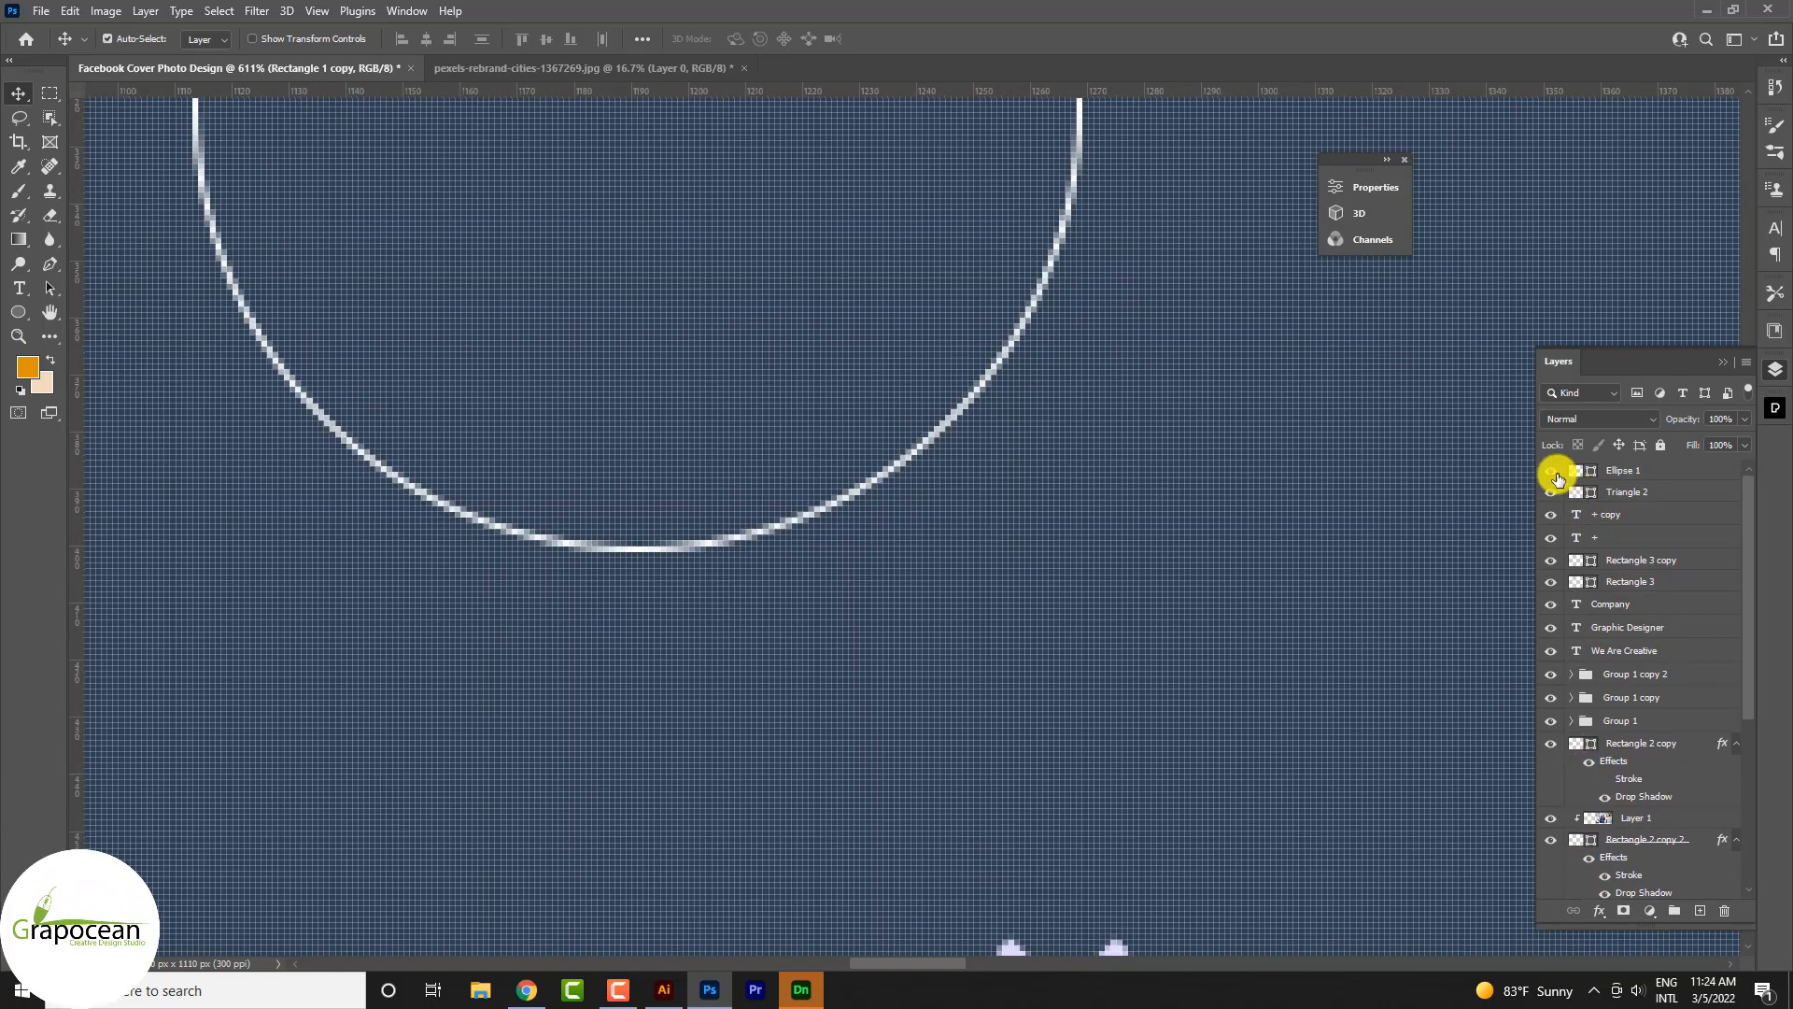
pyautogui.moveTo(1588, 471); pyautogui.dragTo(1699, 911)
# - Scale the circle copy down to about 88.9% around its center to form two concentric rings
pyautogui.hotkey('ctrl', 't')
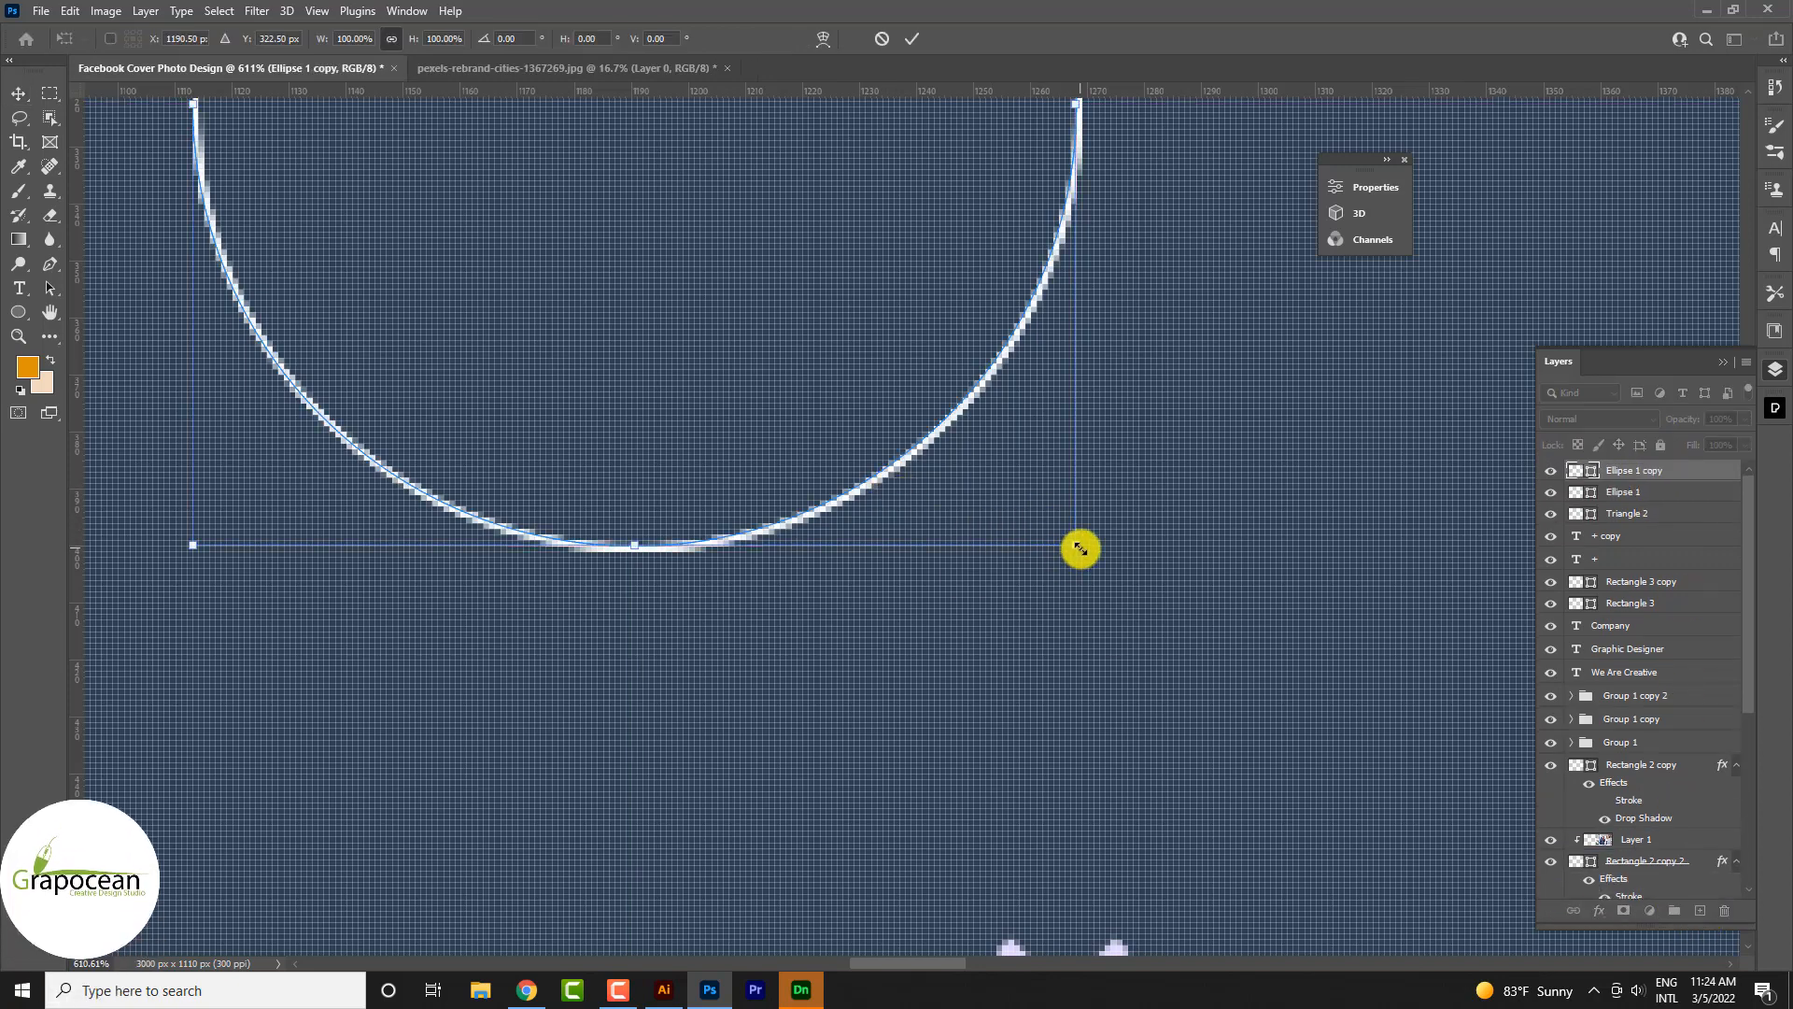
pyautogui.moveTo(1079, 544); pyautogui.dragTo(1021, 504)
pyautogui.scroll(-5, 1020, 488)
pyautogui.scroll(-3, 1016, 489)
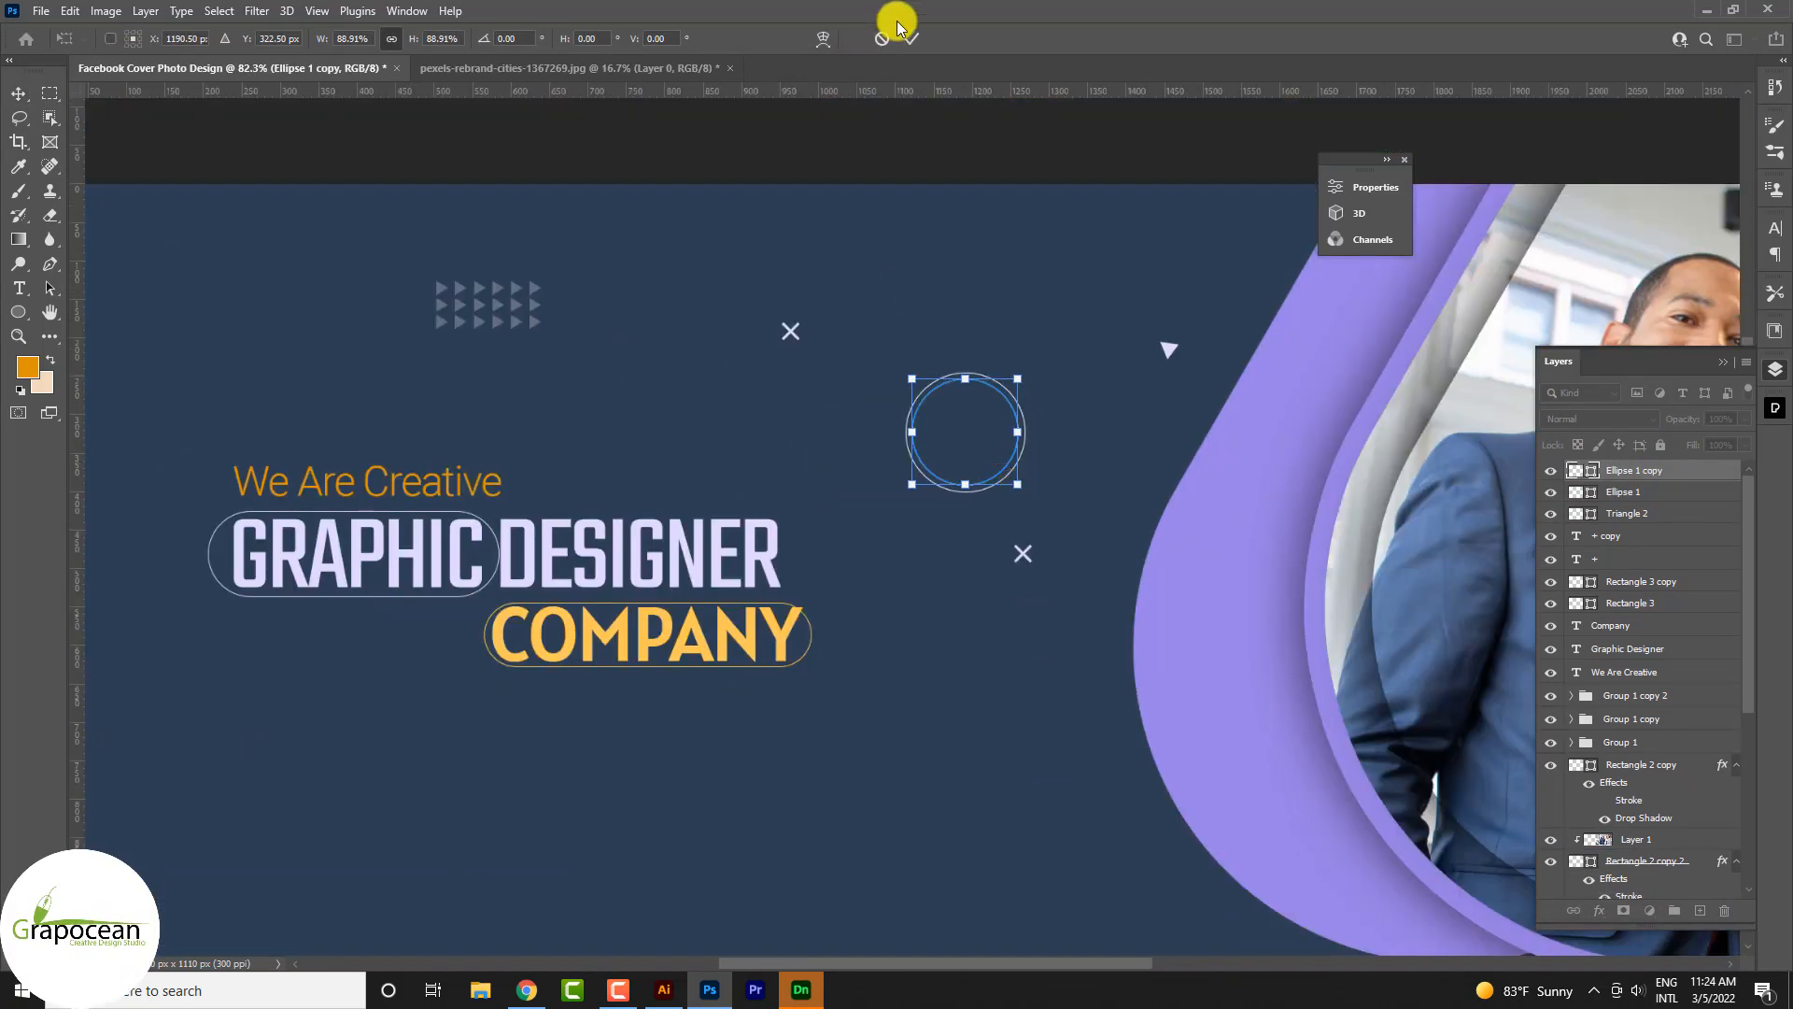
pyautogui.click(911, 39)
pyautogui.scroll(-3, 821, 640)
pyautogui.click(877, 261)
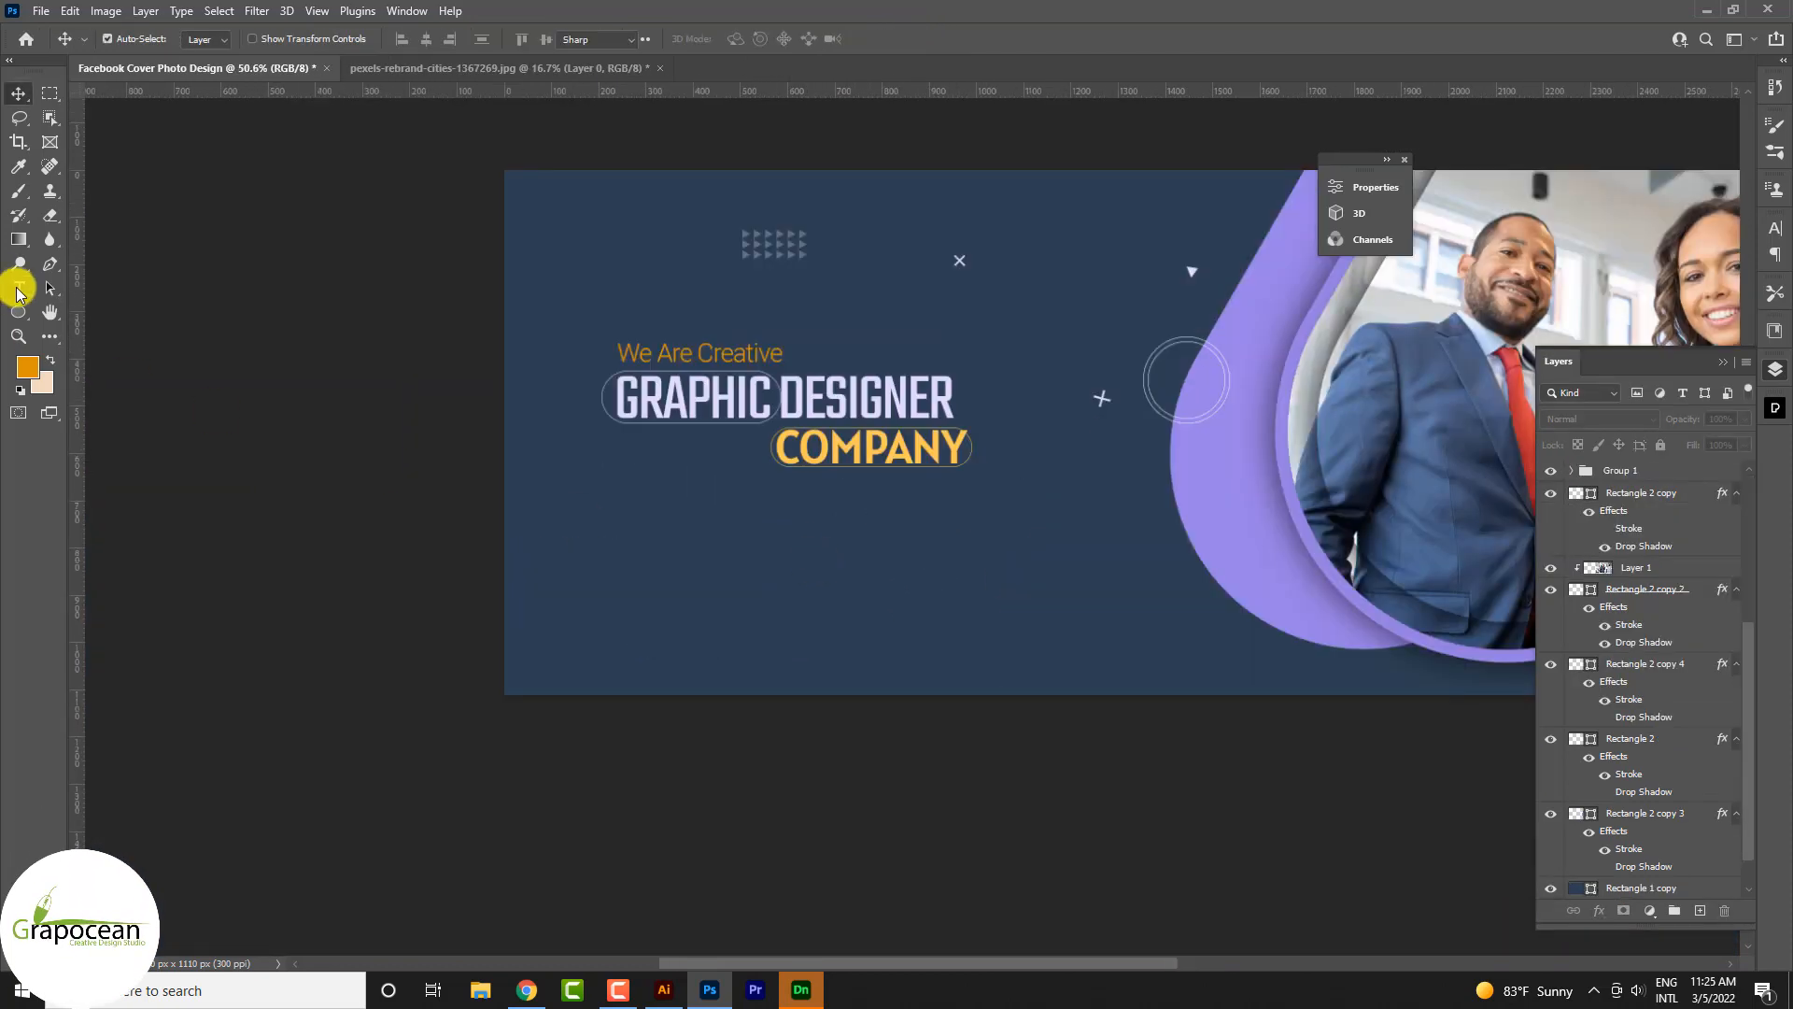
# - Add a Lorem Ipsum paragraph text box below "Company" and reduce its text size to 2 pt
pyautogui.click(17, 290)
pyautogui.moveTo(614, 501); pyautogui.dragTo(975, 564)
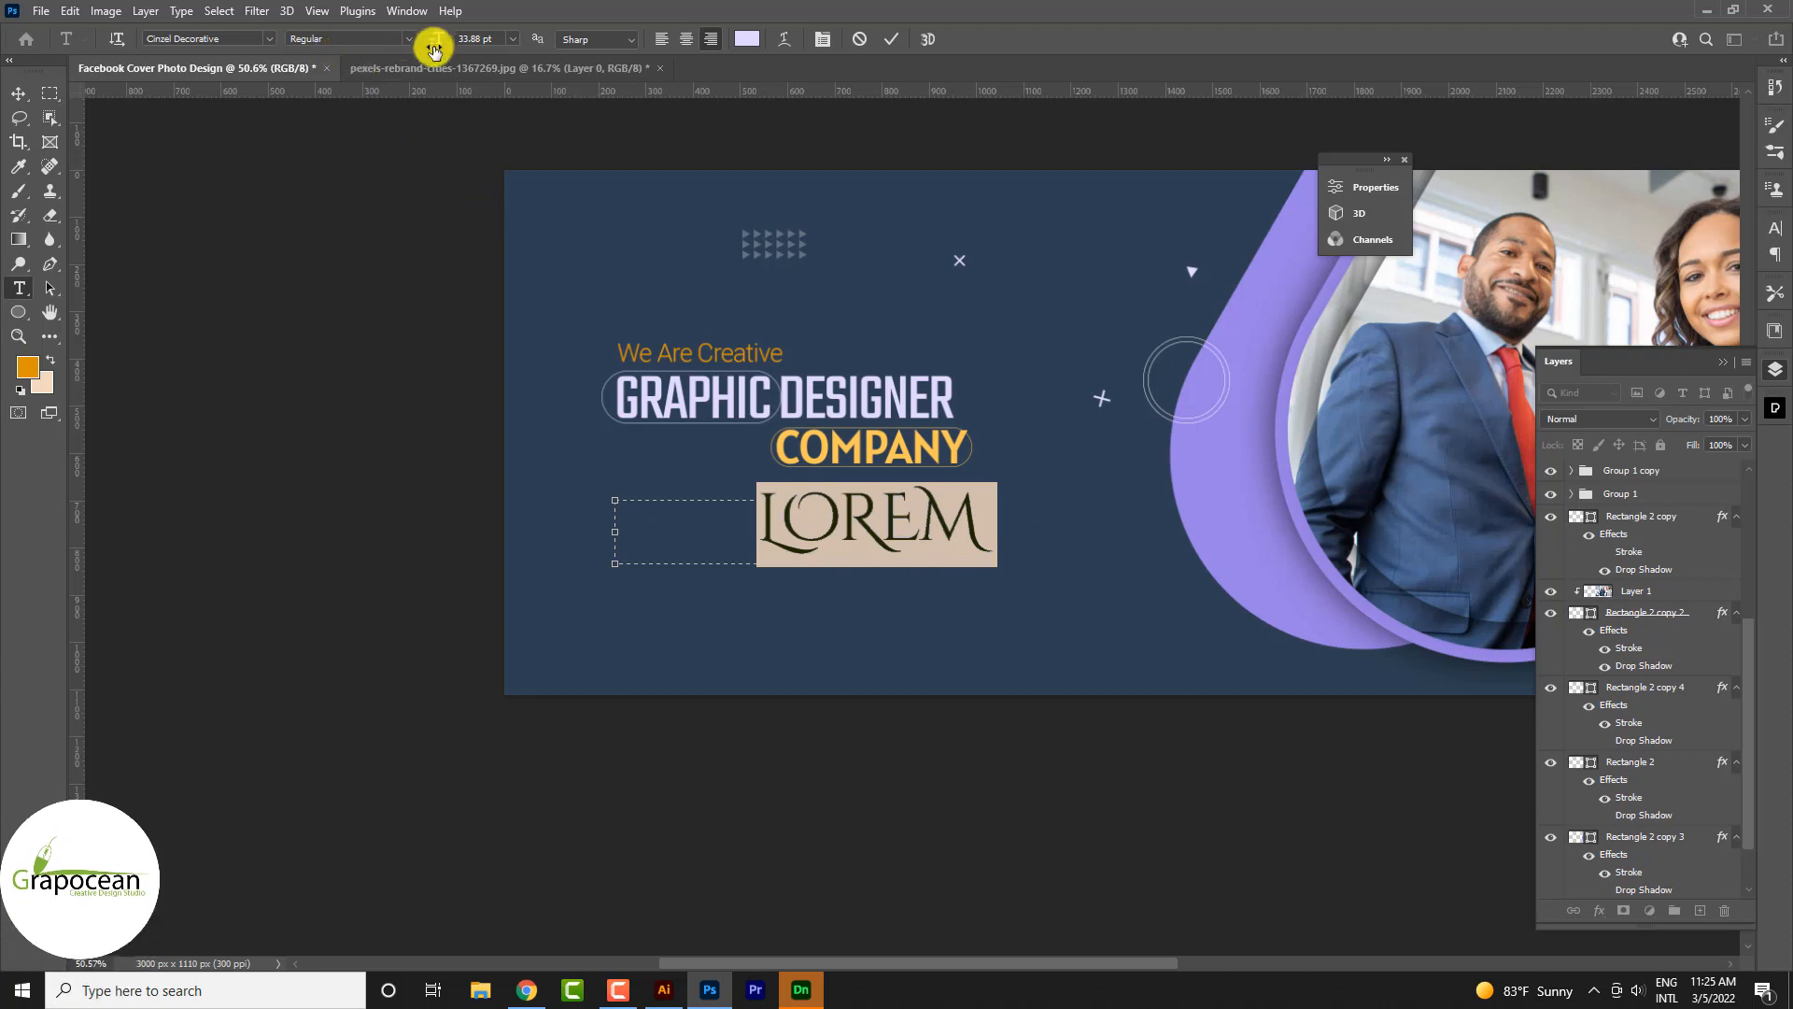
pyautogui.moveTo(432, 39); pyautogui.dragTo(411, 42)
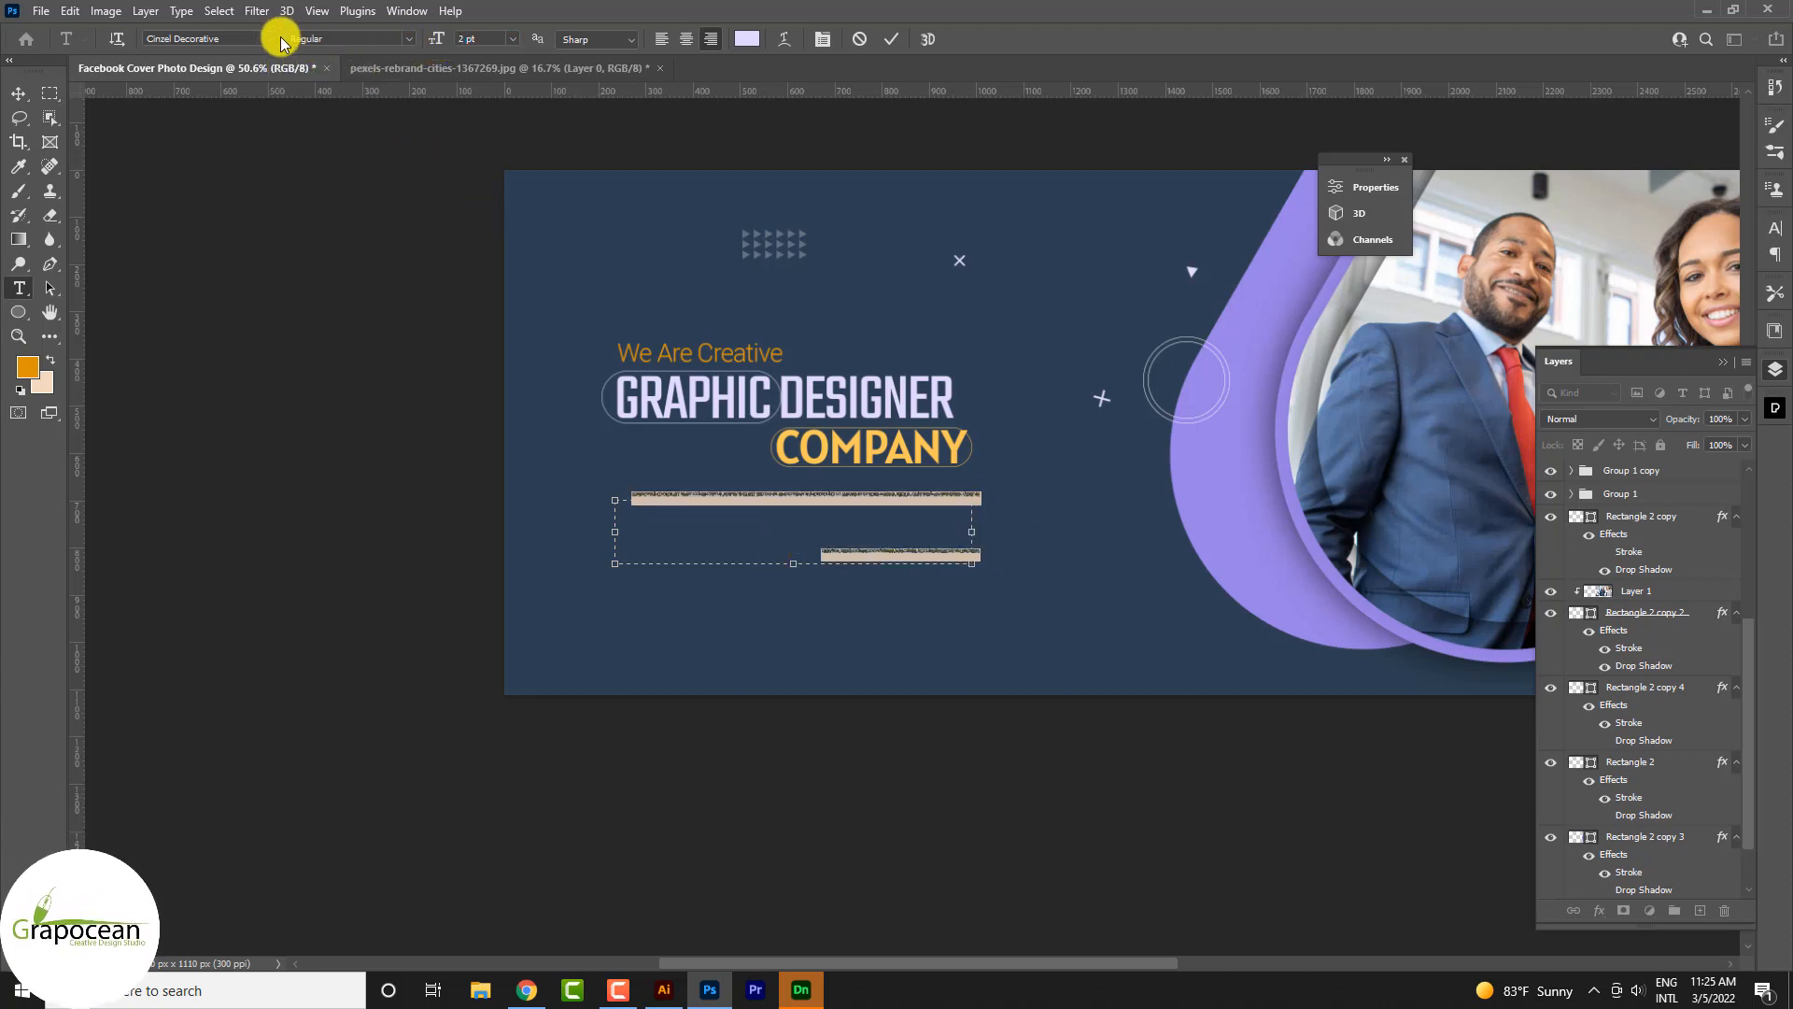
# - Set the Lorem Ipsum paragraph to Roboto, left-aligned, with a text size of 6 pt
pyautogui.click(270, 40)
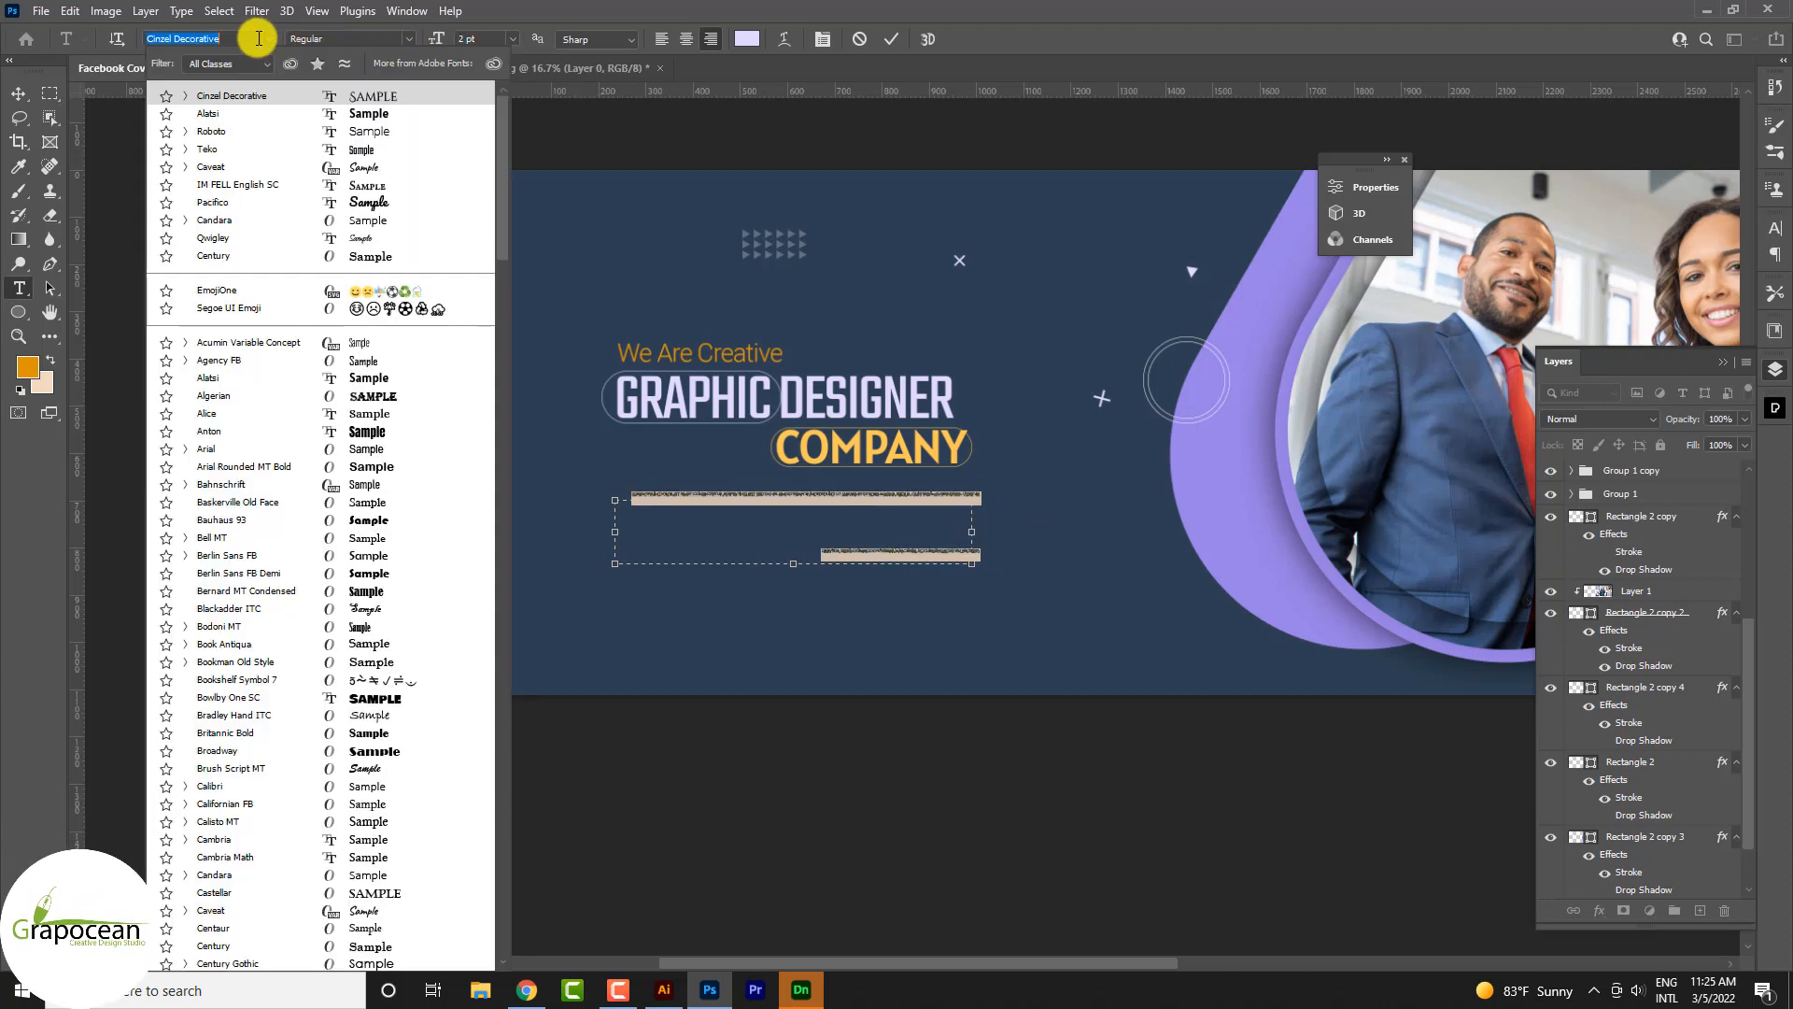
pyautogui.click(250, 131)
pyautogui.click(660, 38)
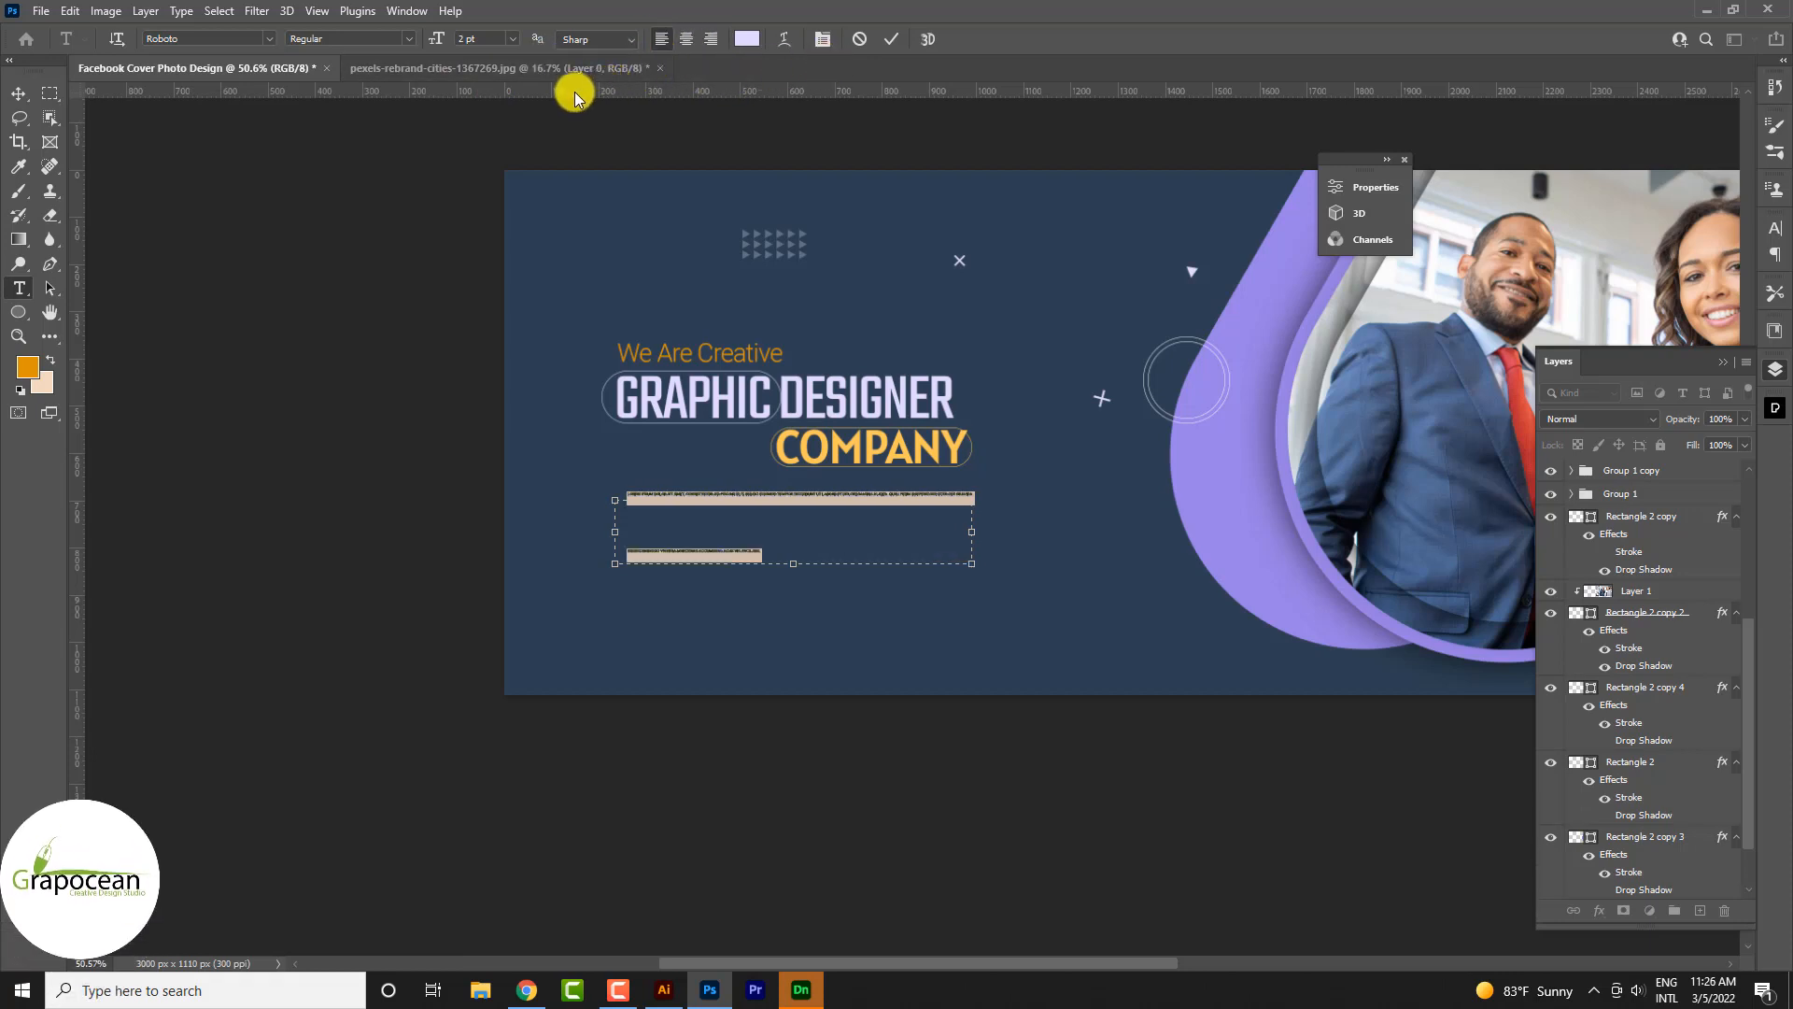
pyautogui.moveTo(437, 41); pyautogui.dragTo(441, 41)
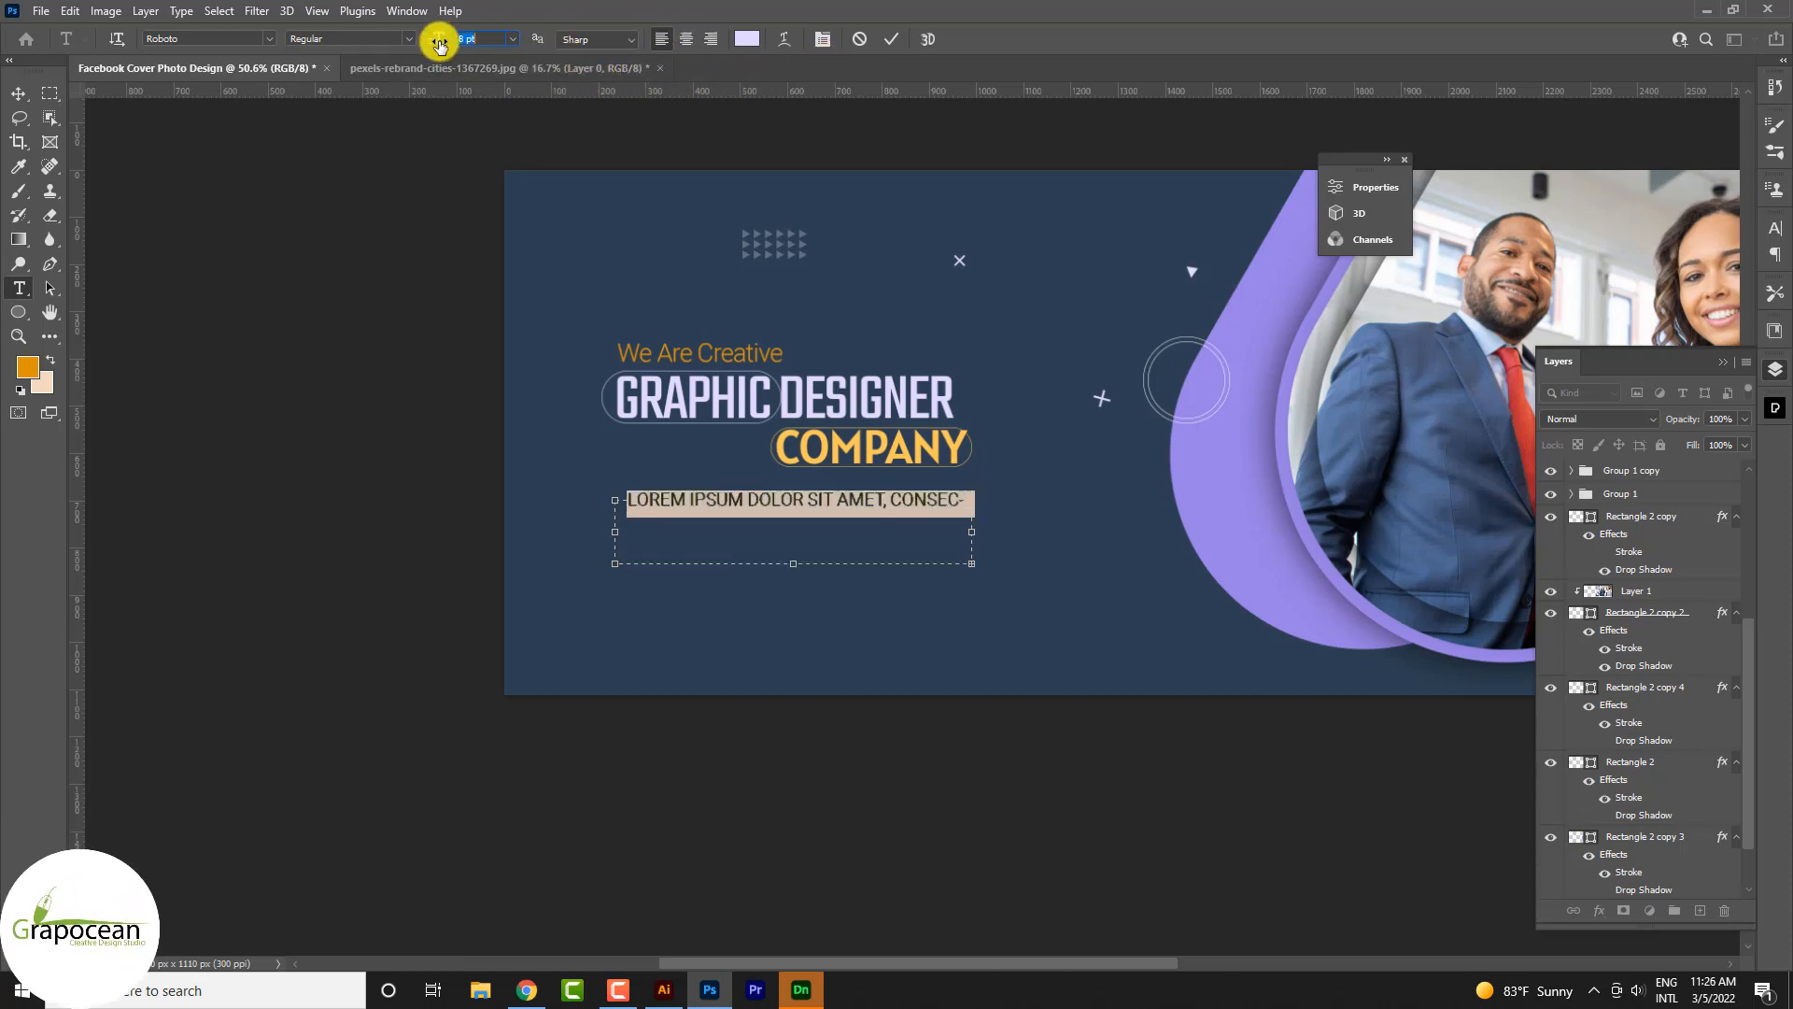
# - Extend the paragraph's text box down to the canvas's lower edge and reduce the line spacing to 14 pt
pyautogui.click(1775, 228)
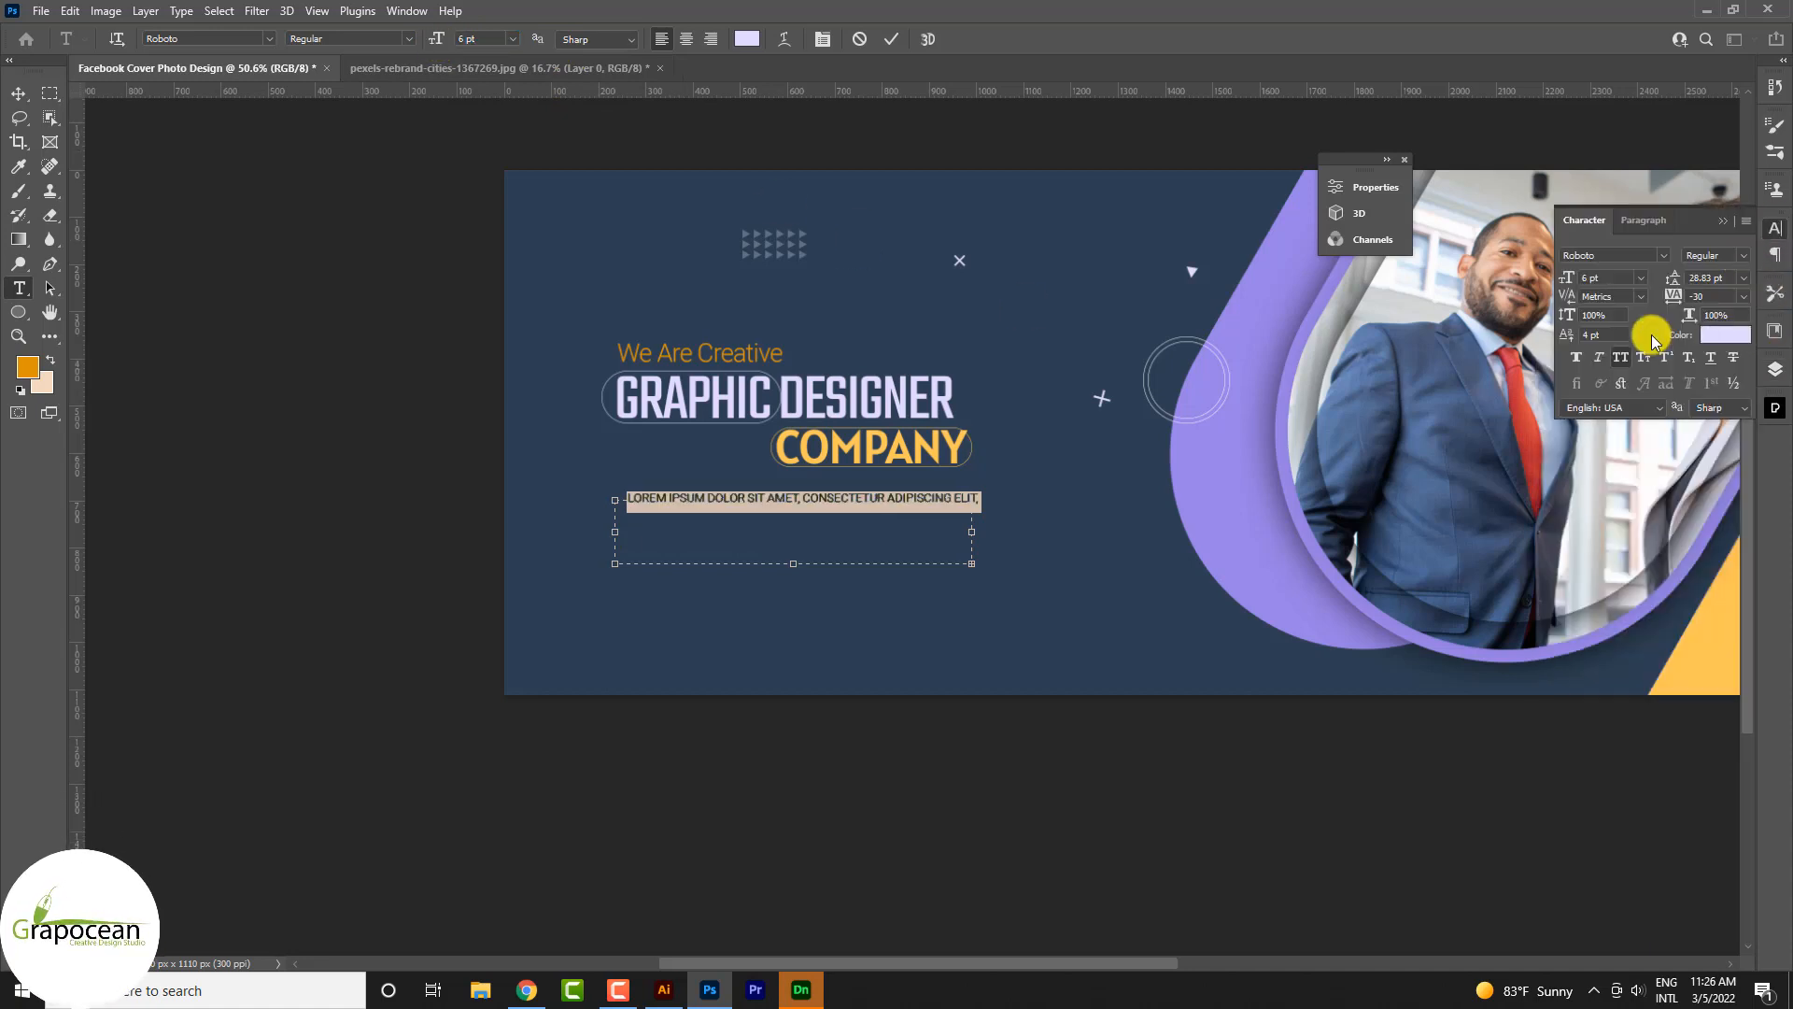
pyautogui.click(1627, 361)
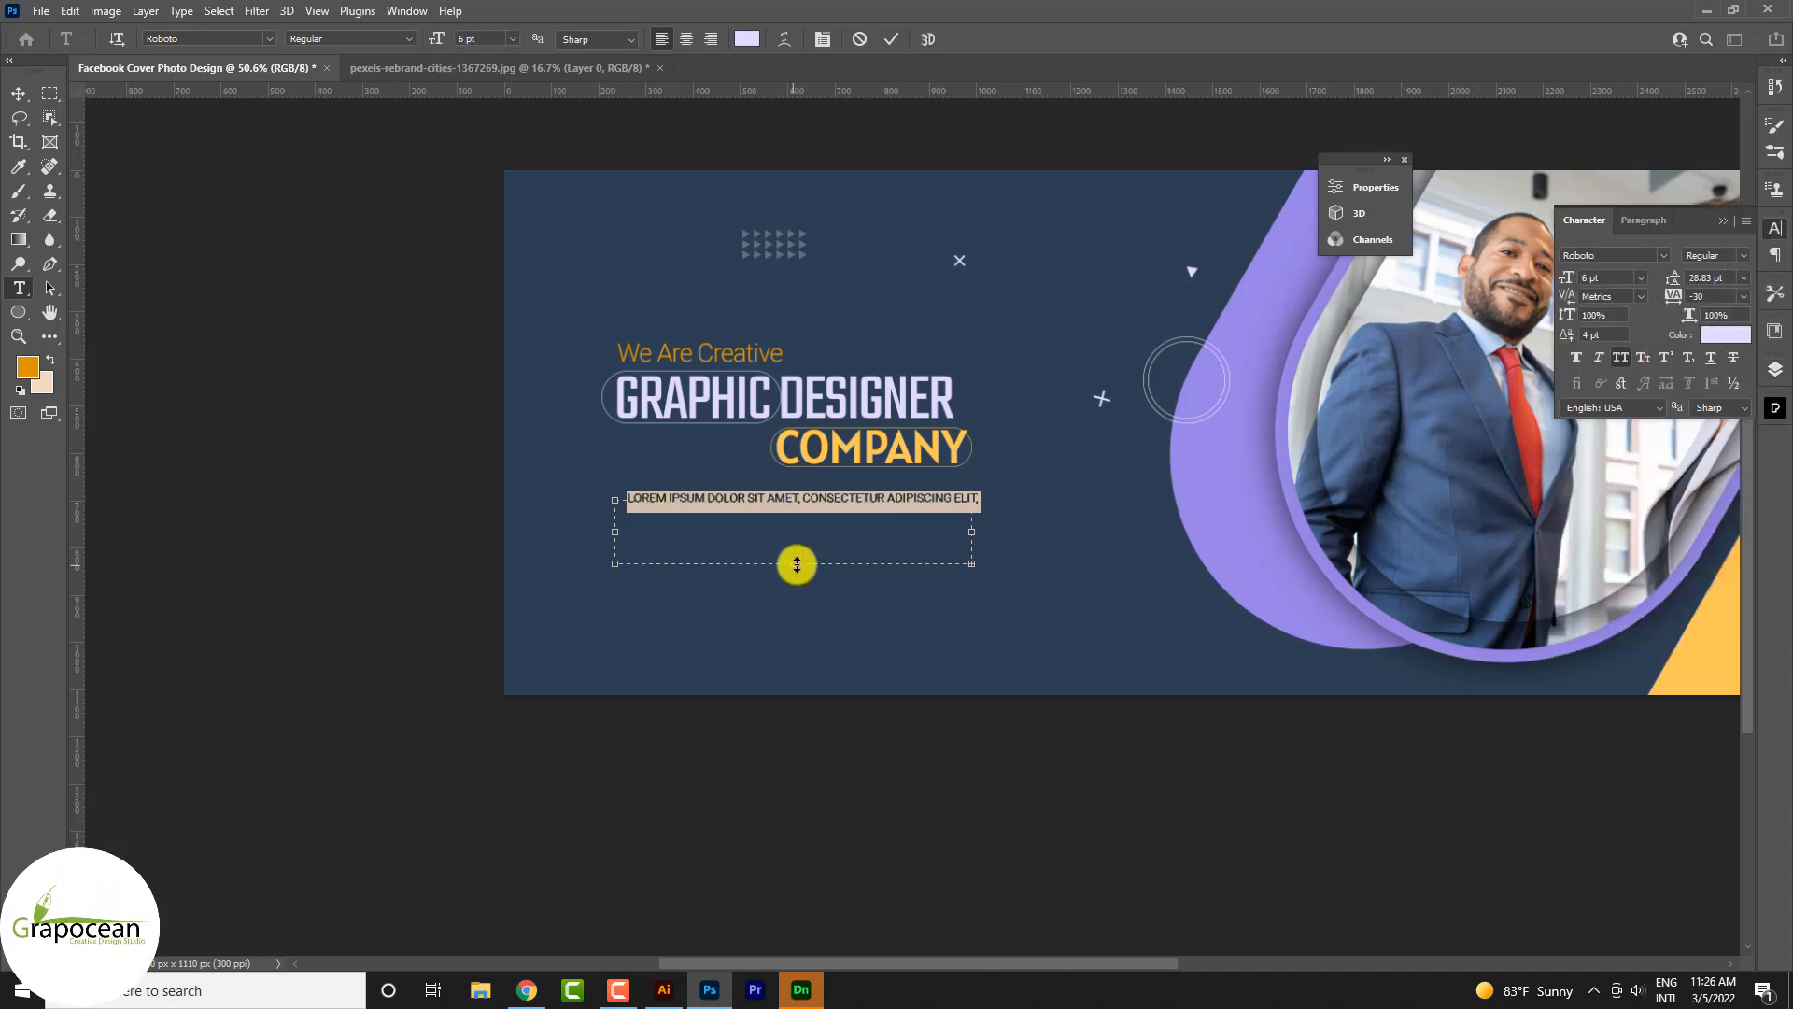
pyautogui.moveTo(795, 562); pyautogui.dragTo(942, 625)
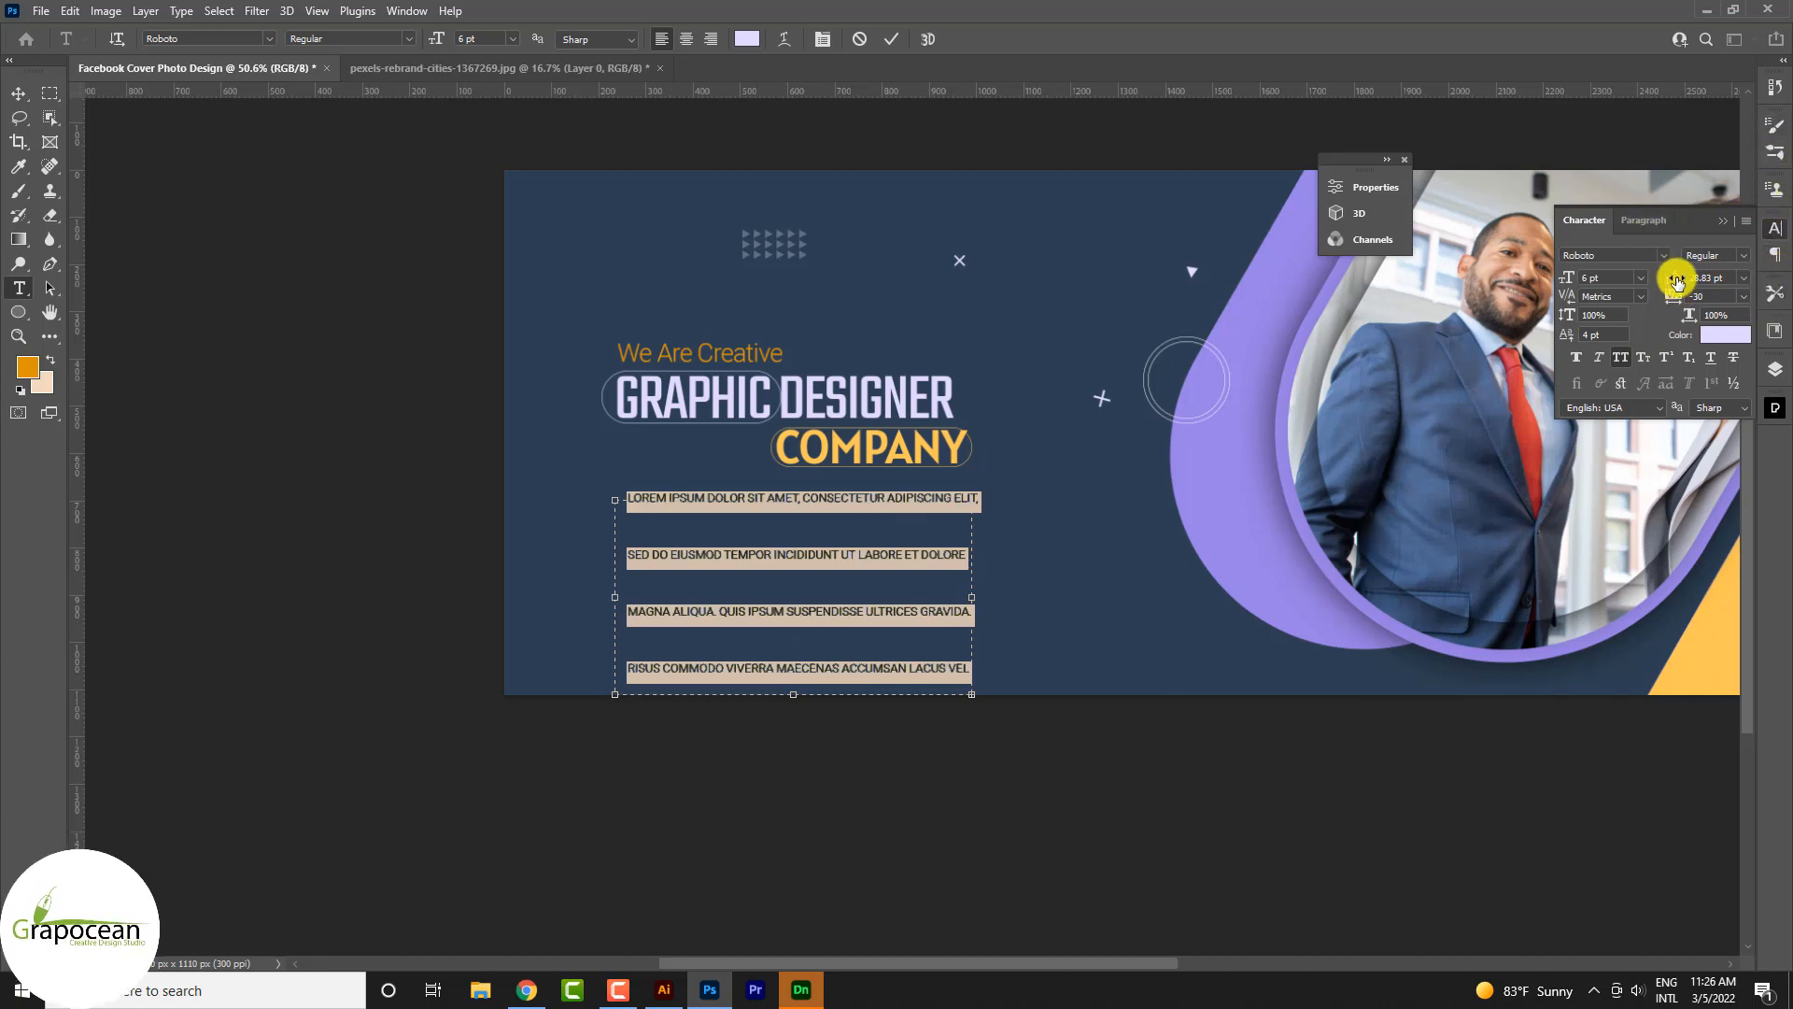
pyautogui.moveTo(1676, 280); pyautogui.dragTo(1663, 280)
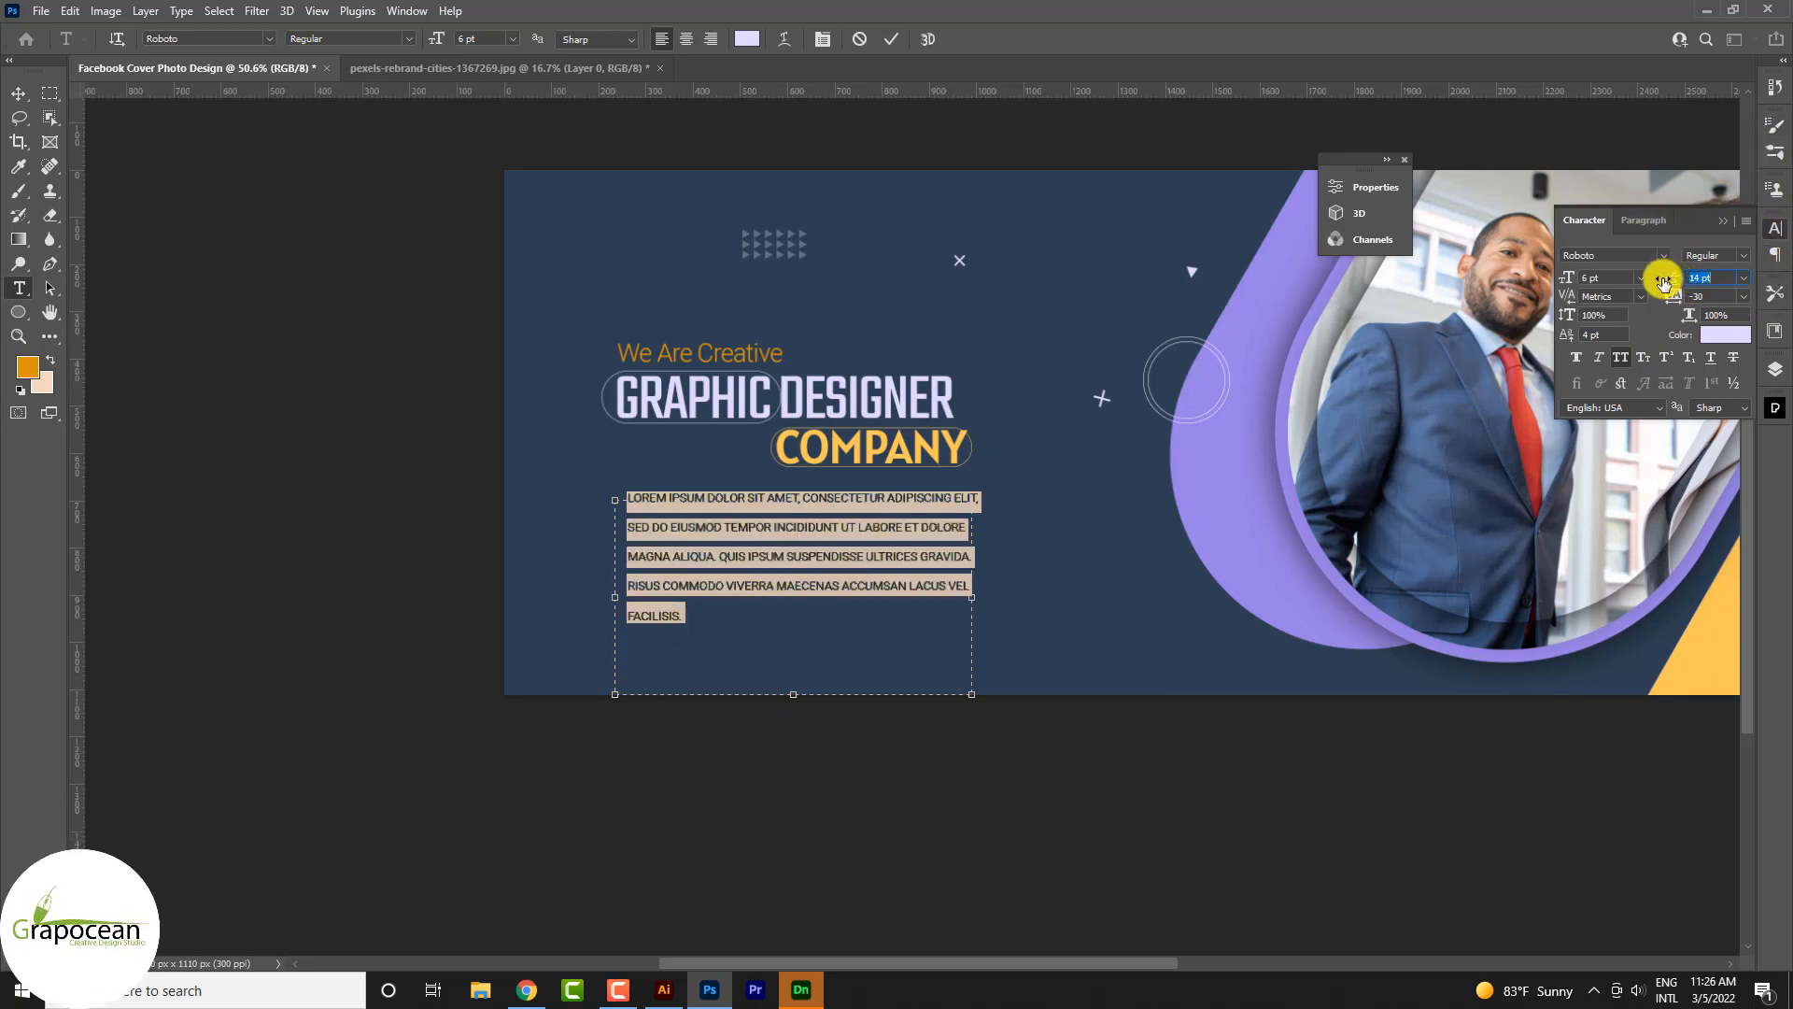
# - Set the Lorem Ipsum paragraph to Roboto Light with a tracking of -5 and turn off all caps
pyautogui.click(1749, 258)
pyautogui.click(1712, 301)
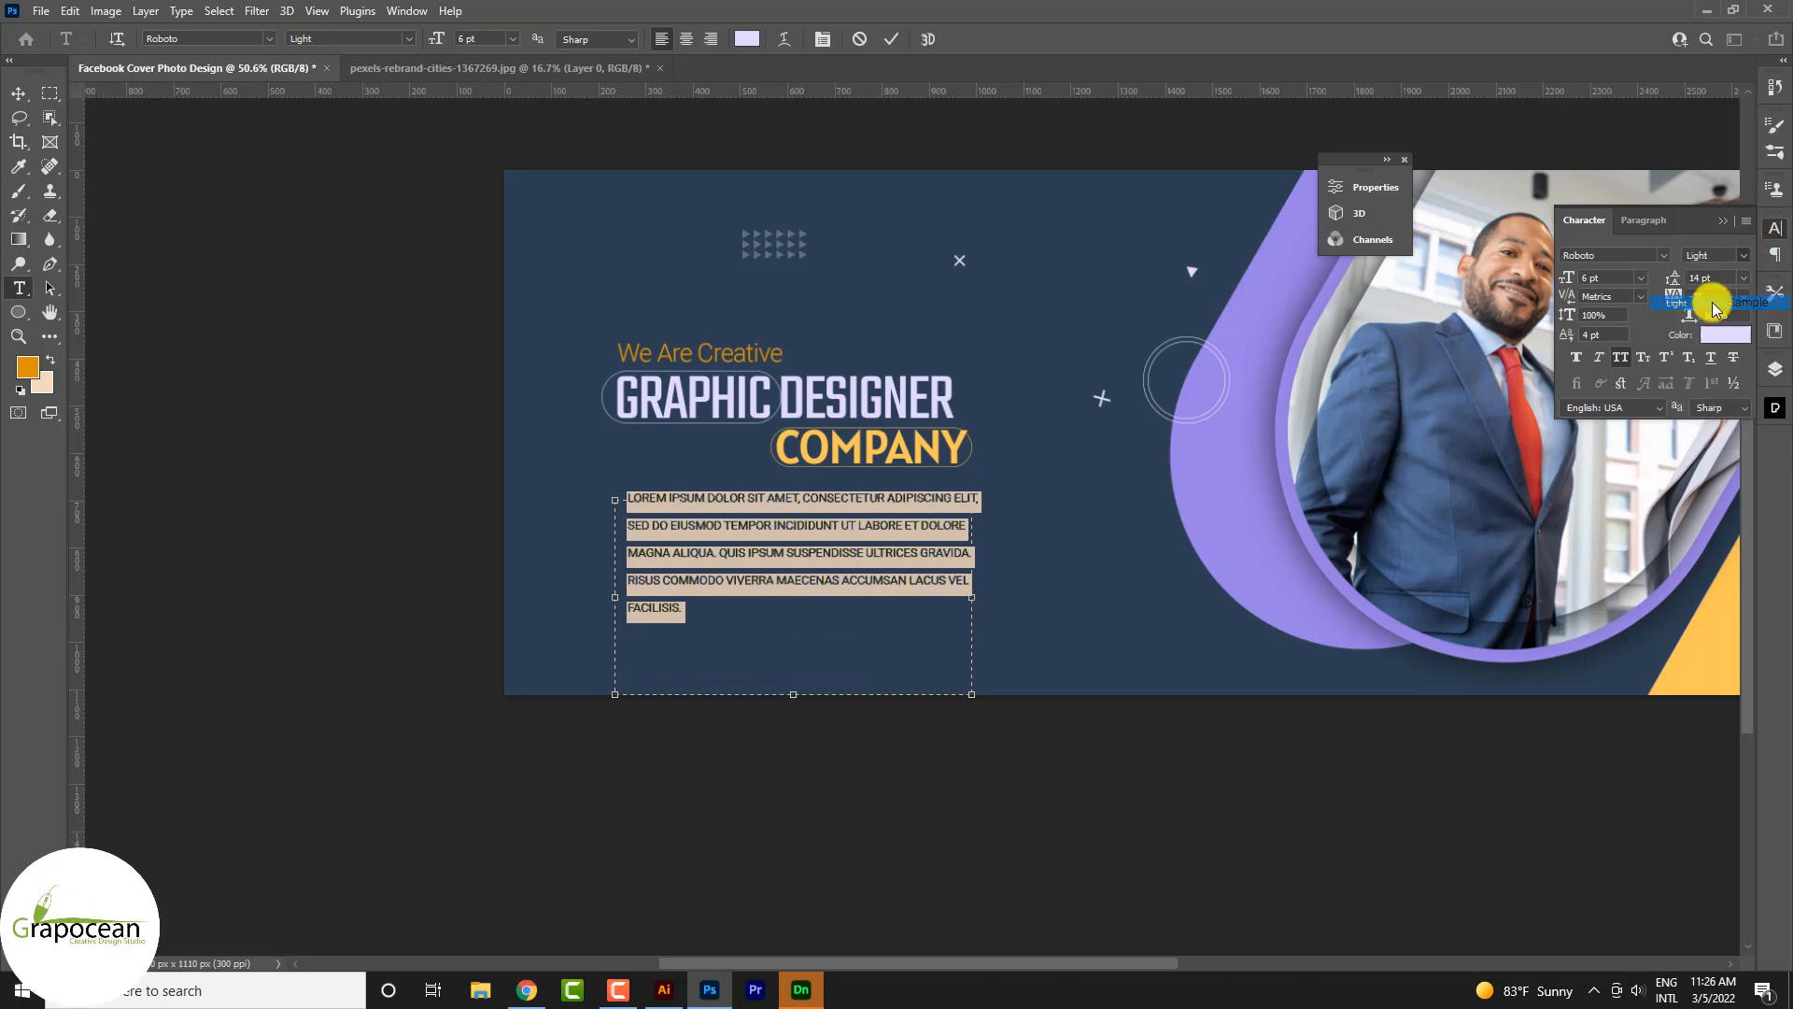
pyautogui.click(1620, 357)
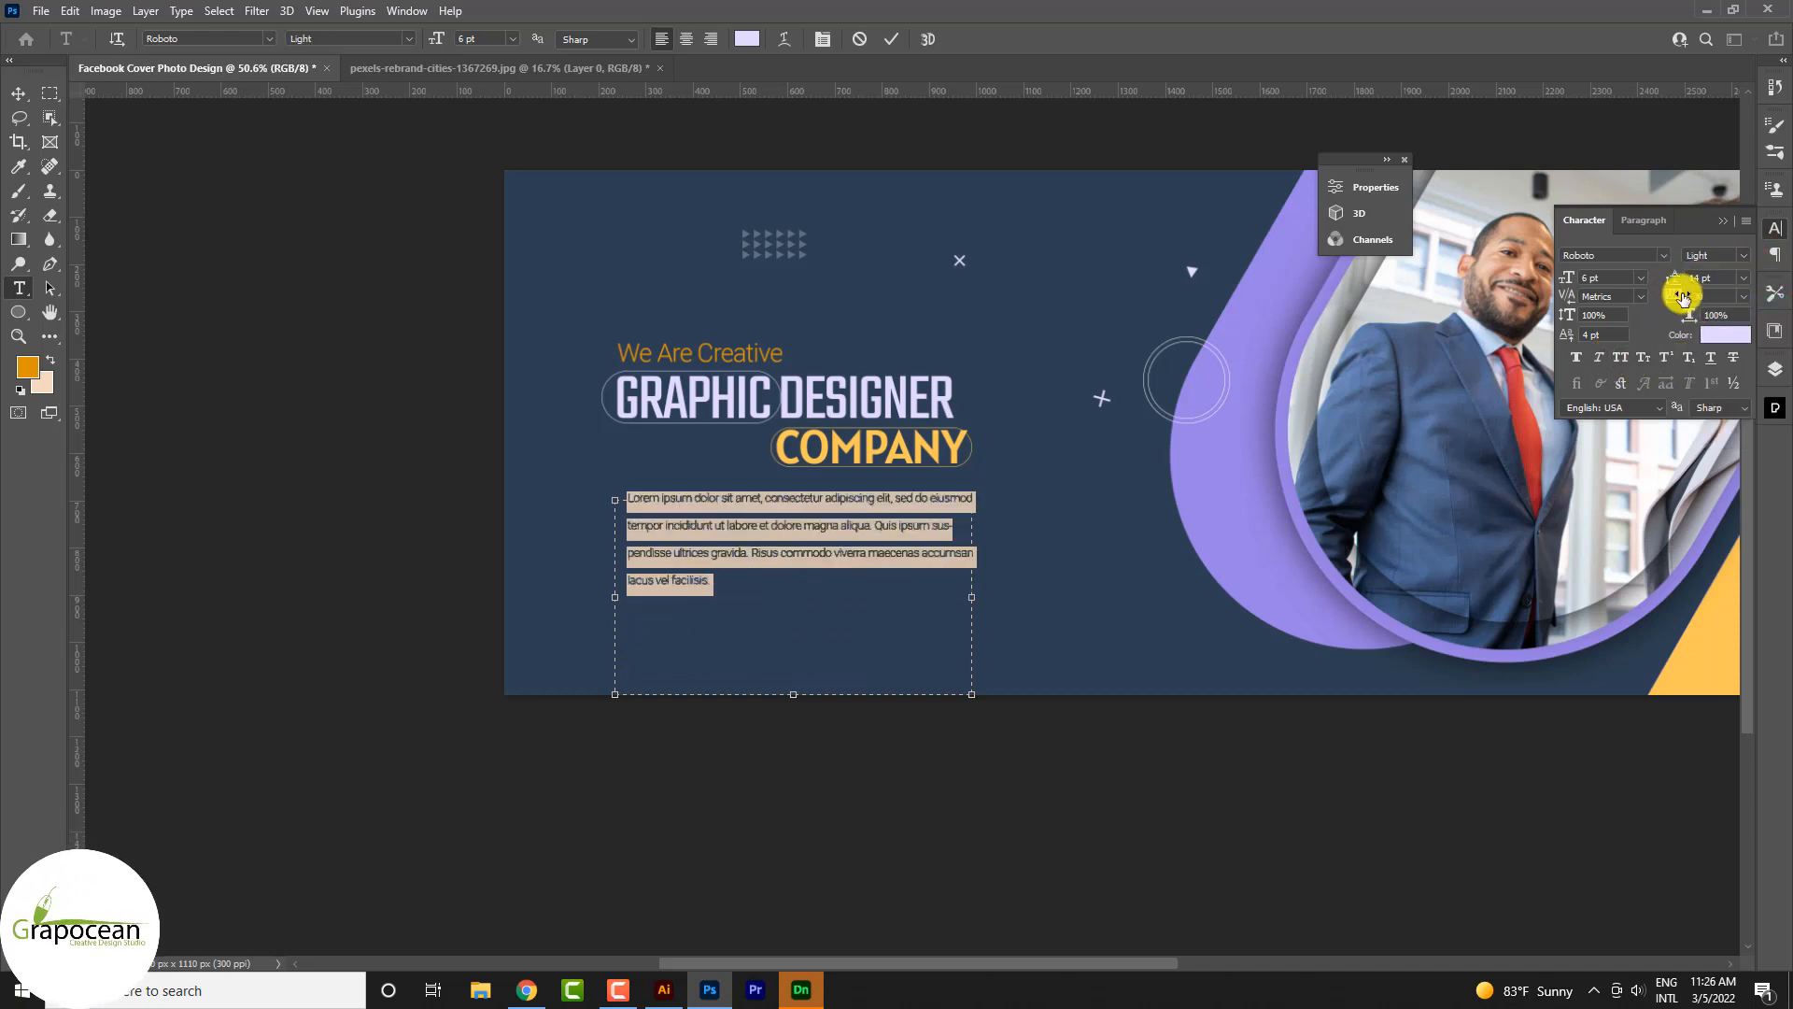
pyautogui.click(1743, 297)
pyautogui.click(1734, 387)
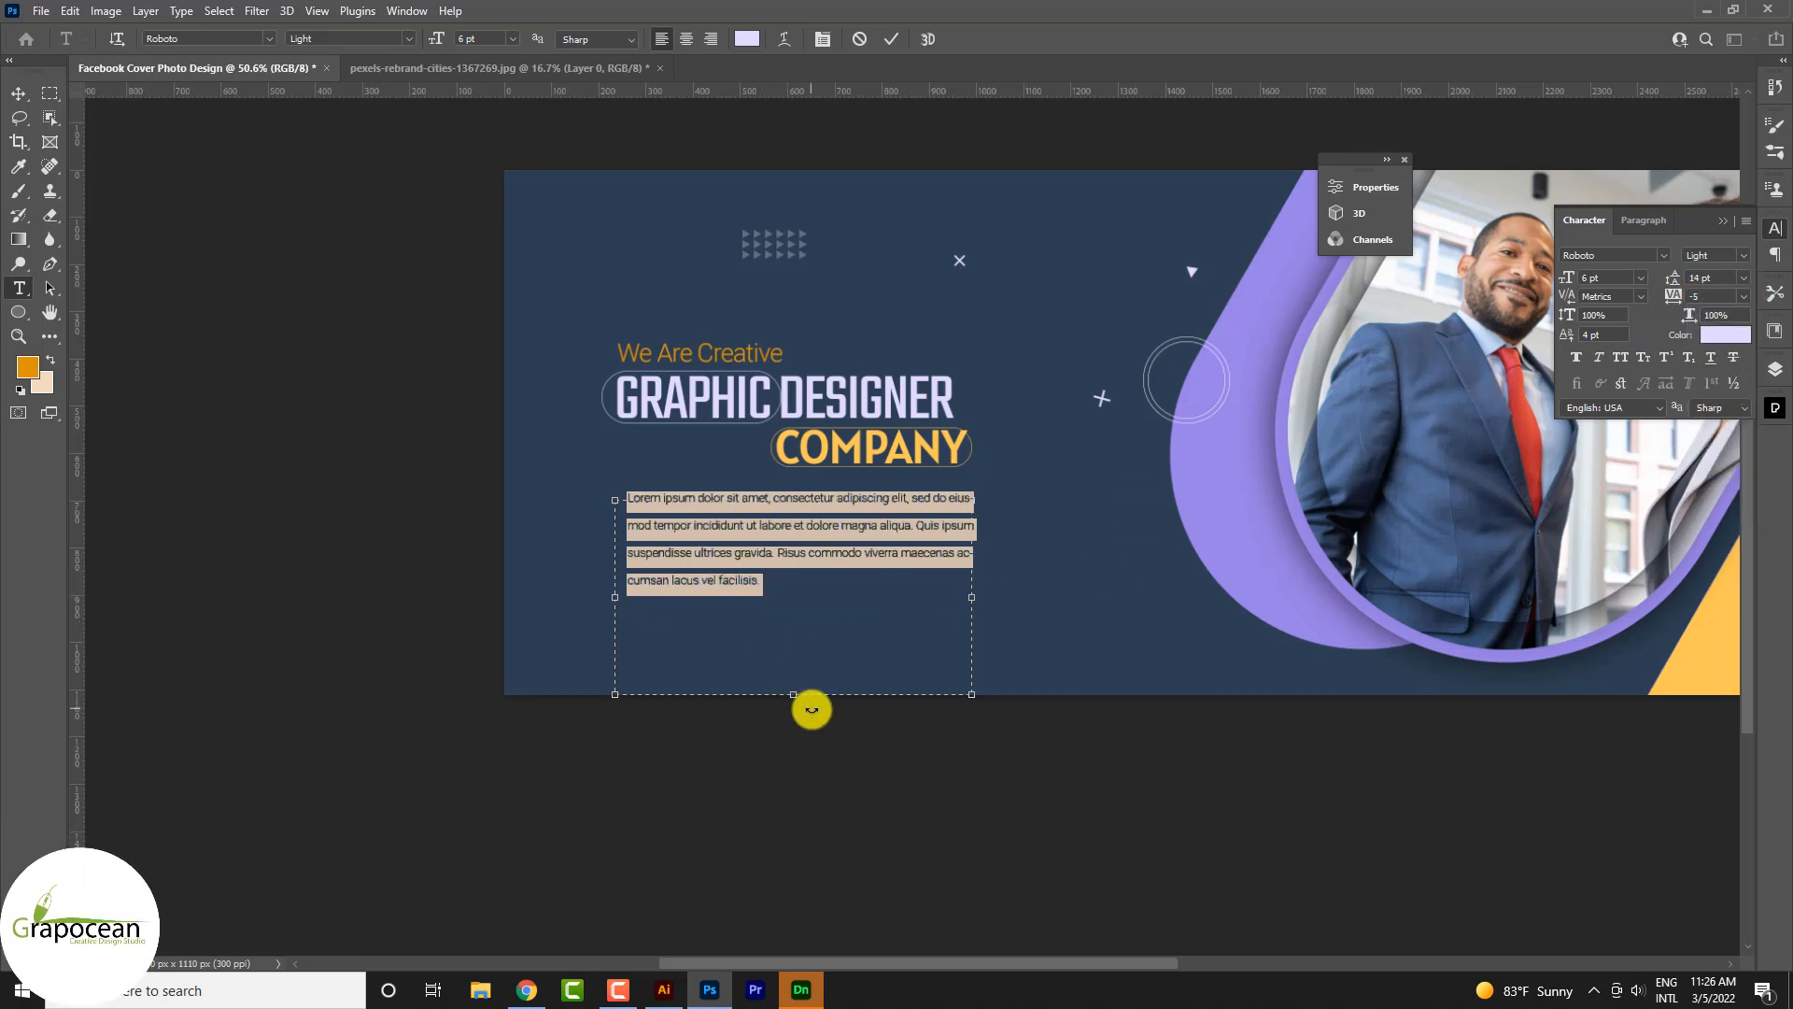
# - Shorten the paragraph's text box to about 81 px high, fitting two lines, and widen it slightly past the word "Company"
pyautogui.moveTo(807, 611); pyautogui.dragTo(807, 538)
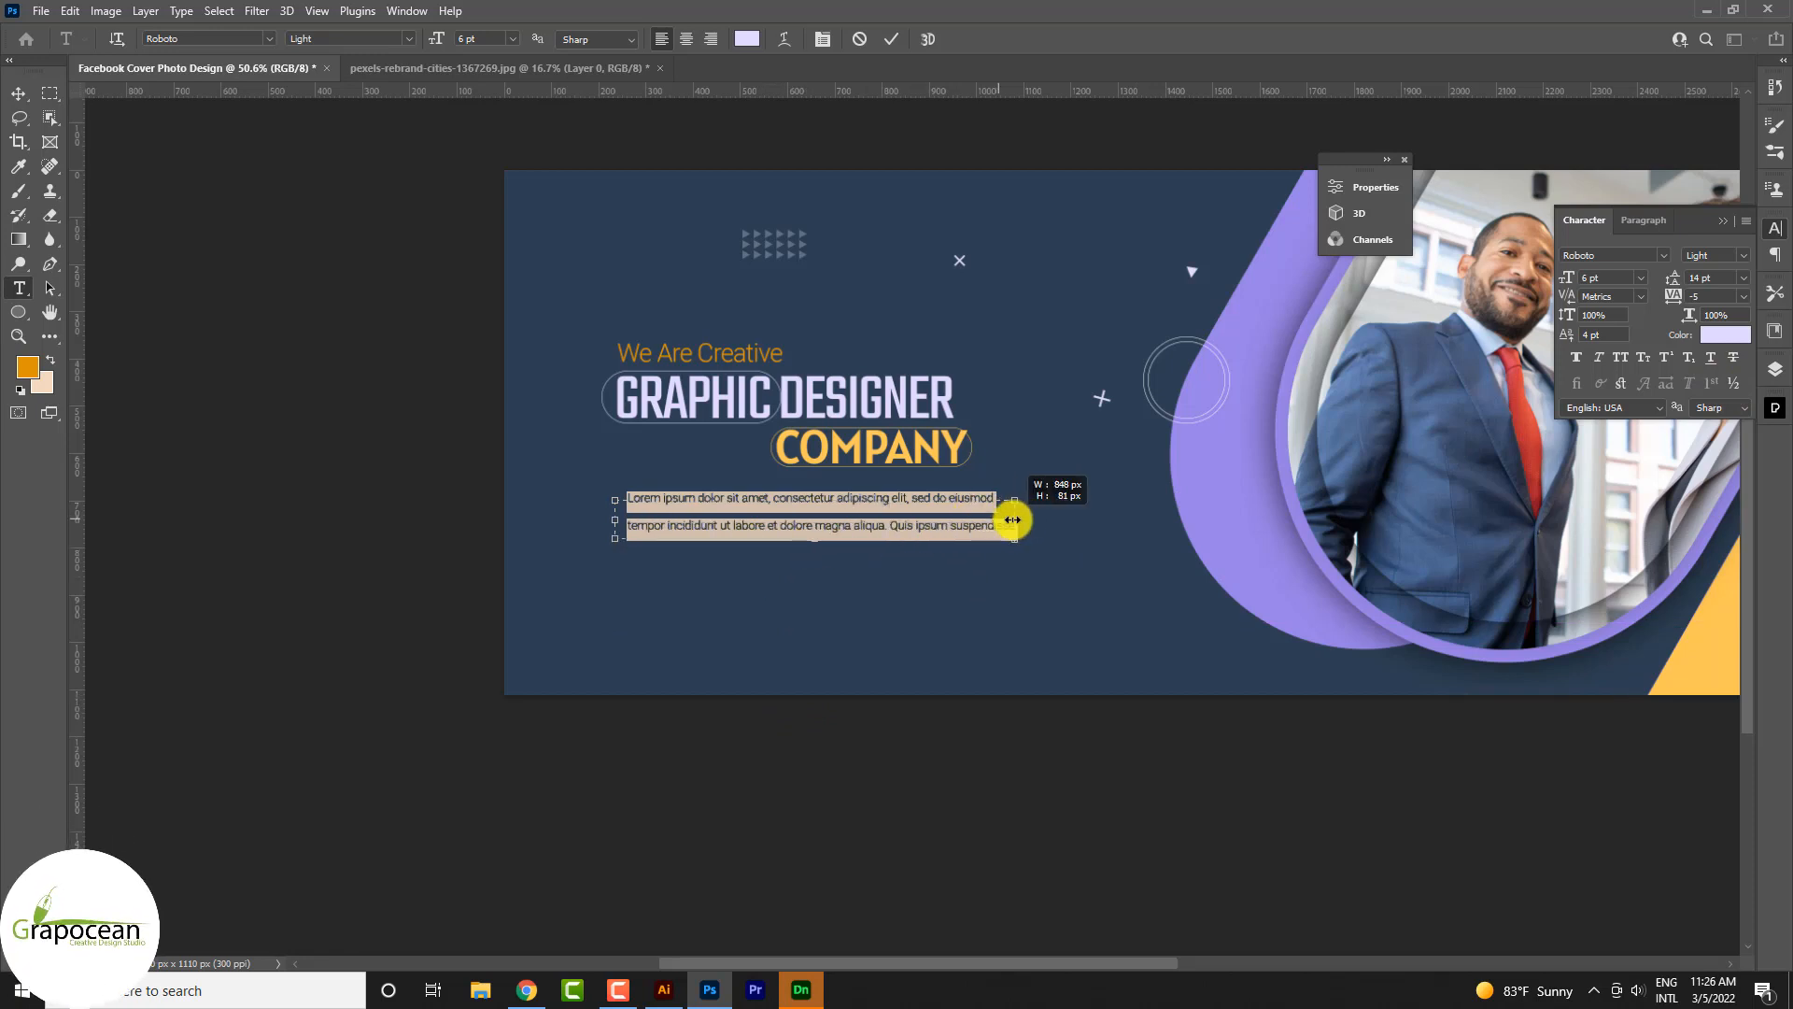
pyautogui.moveTo(1003, 520); pyautogui.dragTo(998, 521)
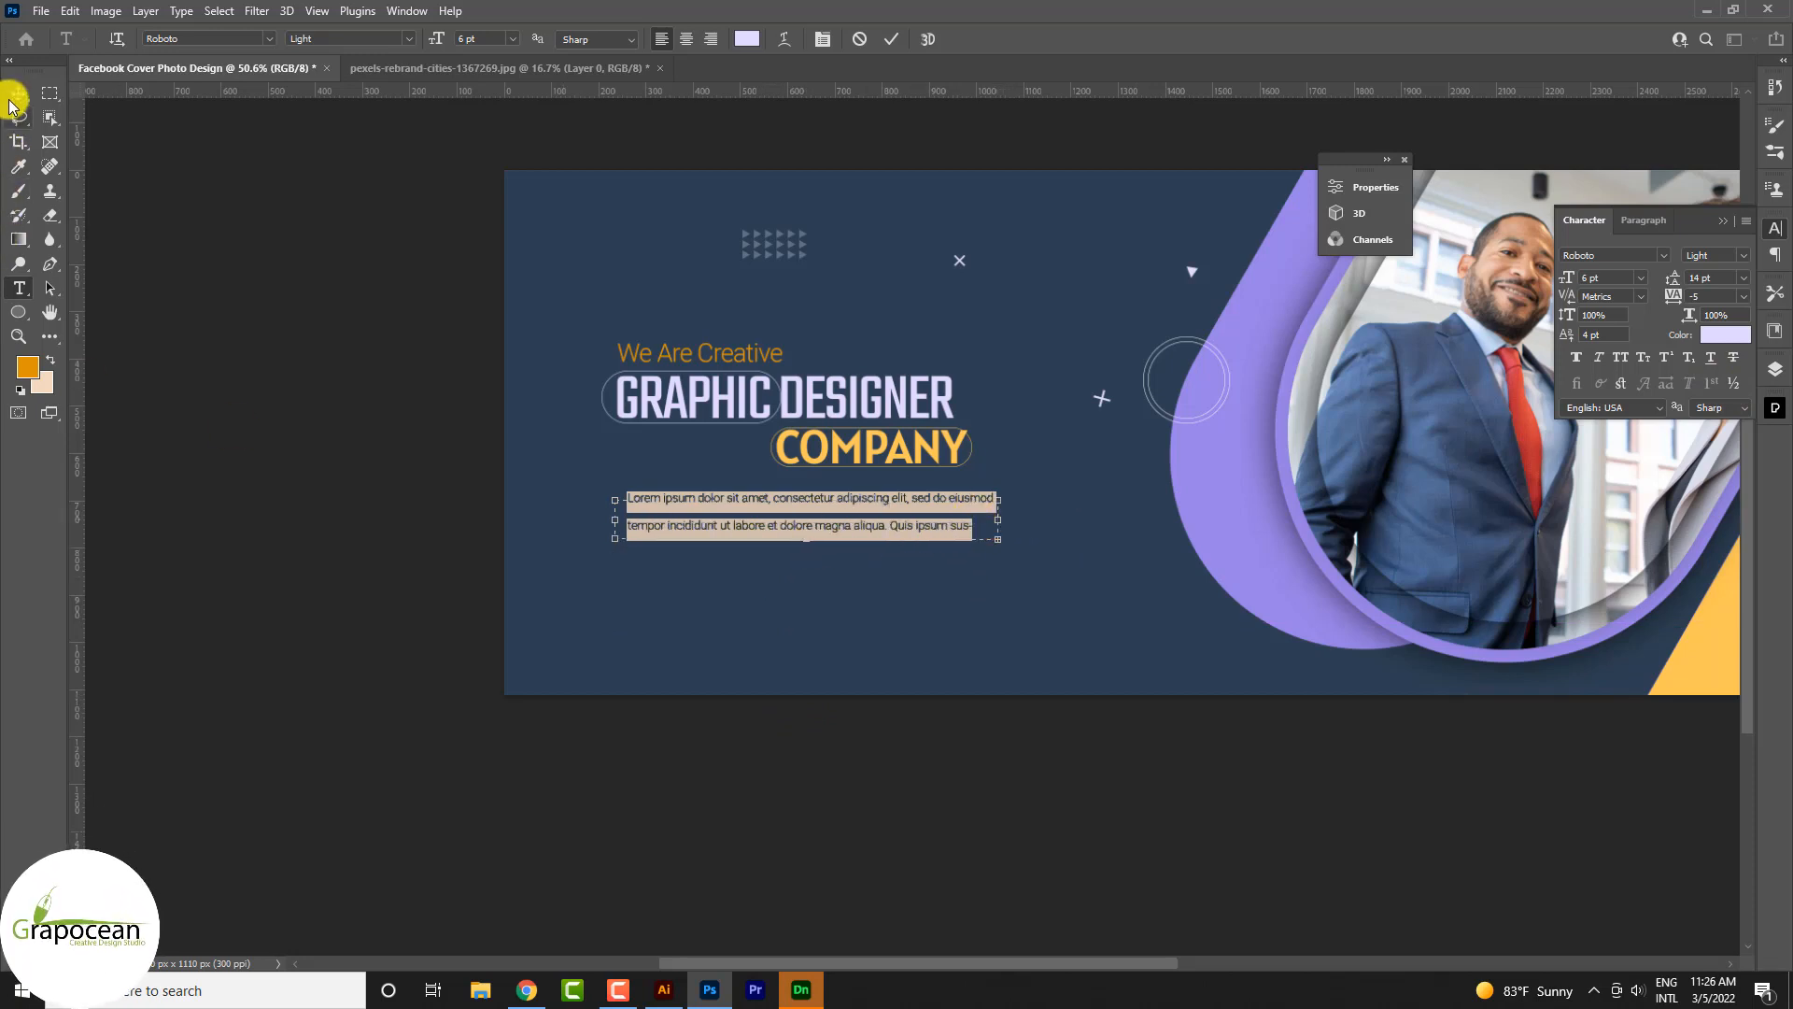
pyautogui.click(14, 96)
# - Tighten the line spacing of the paragraph's second line to 7 pt
pyautogui.scroll(4, 822, 546)
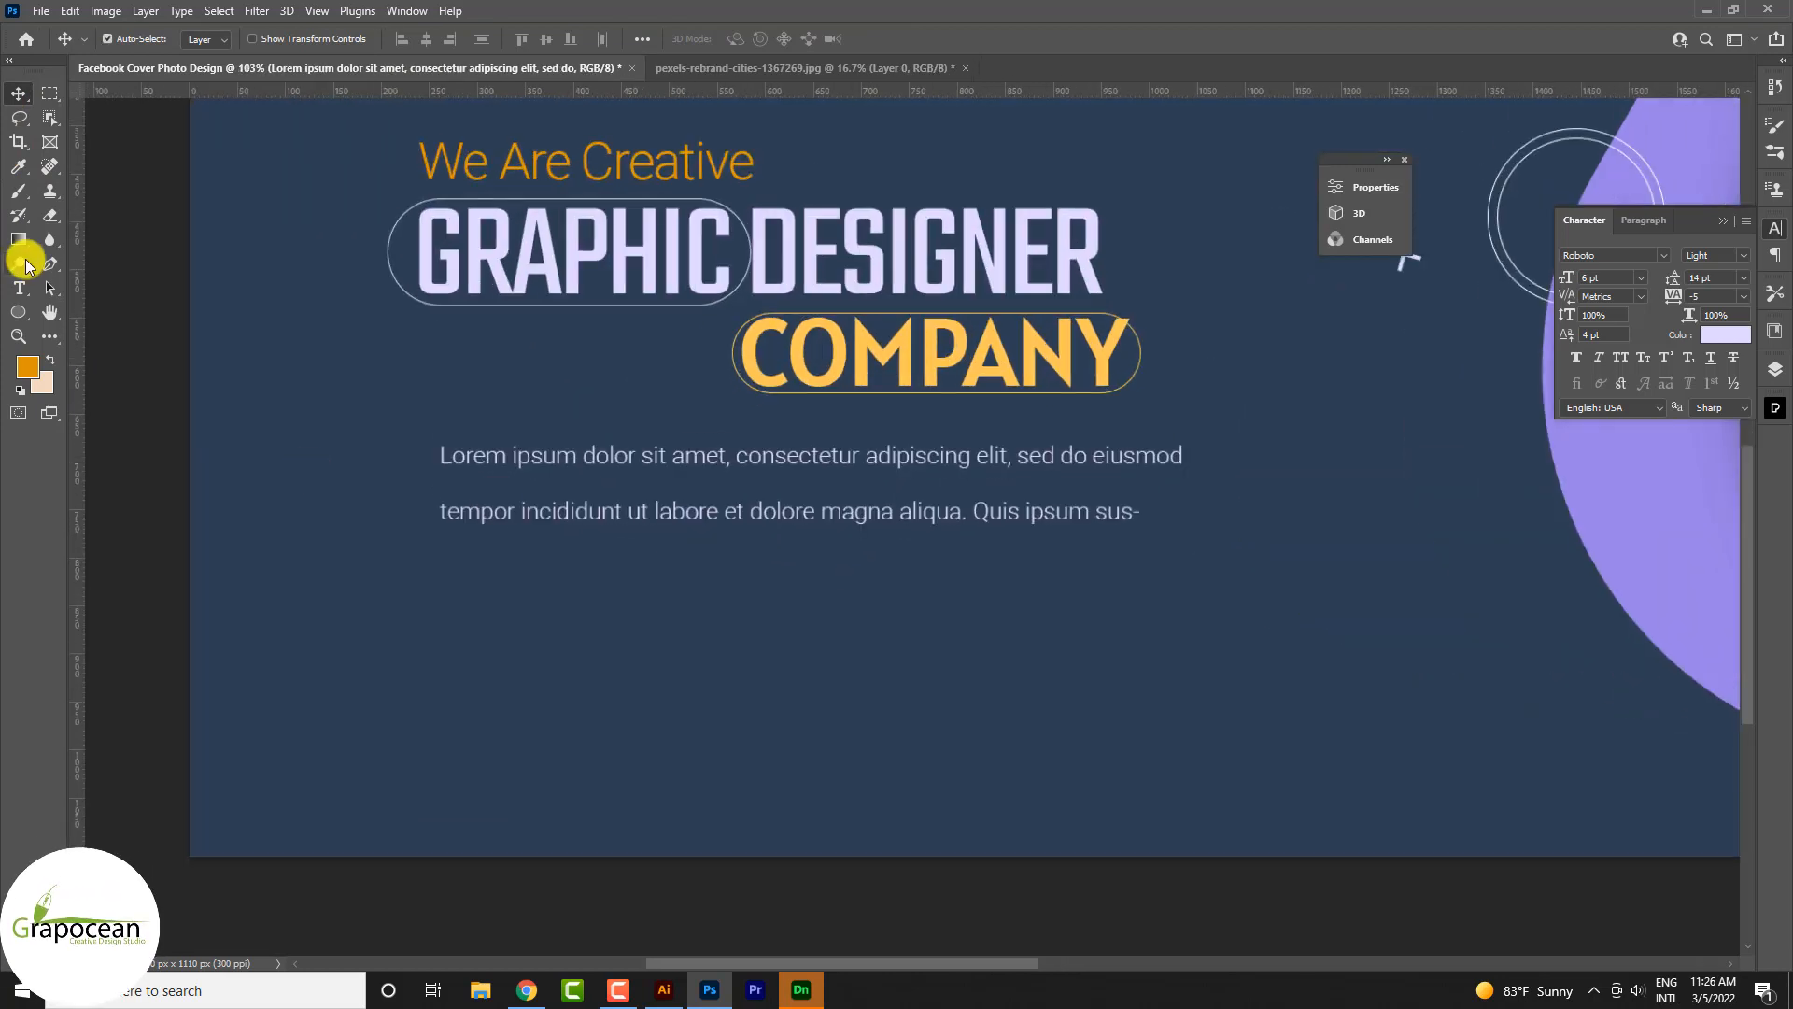
pyautogui.press('t')
pyautogui.click(1141, 510)
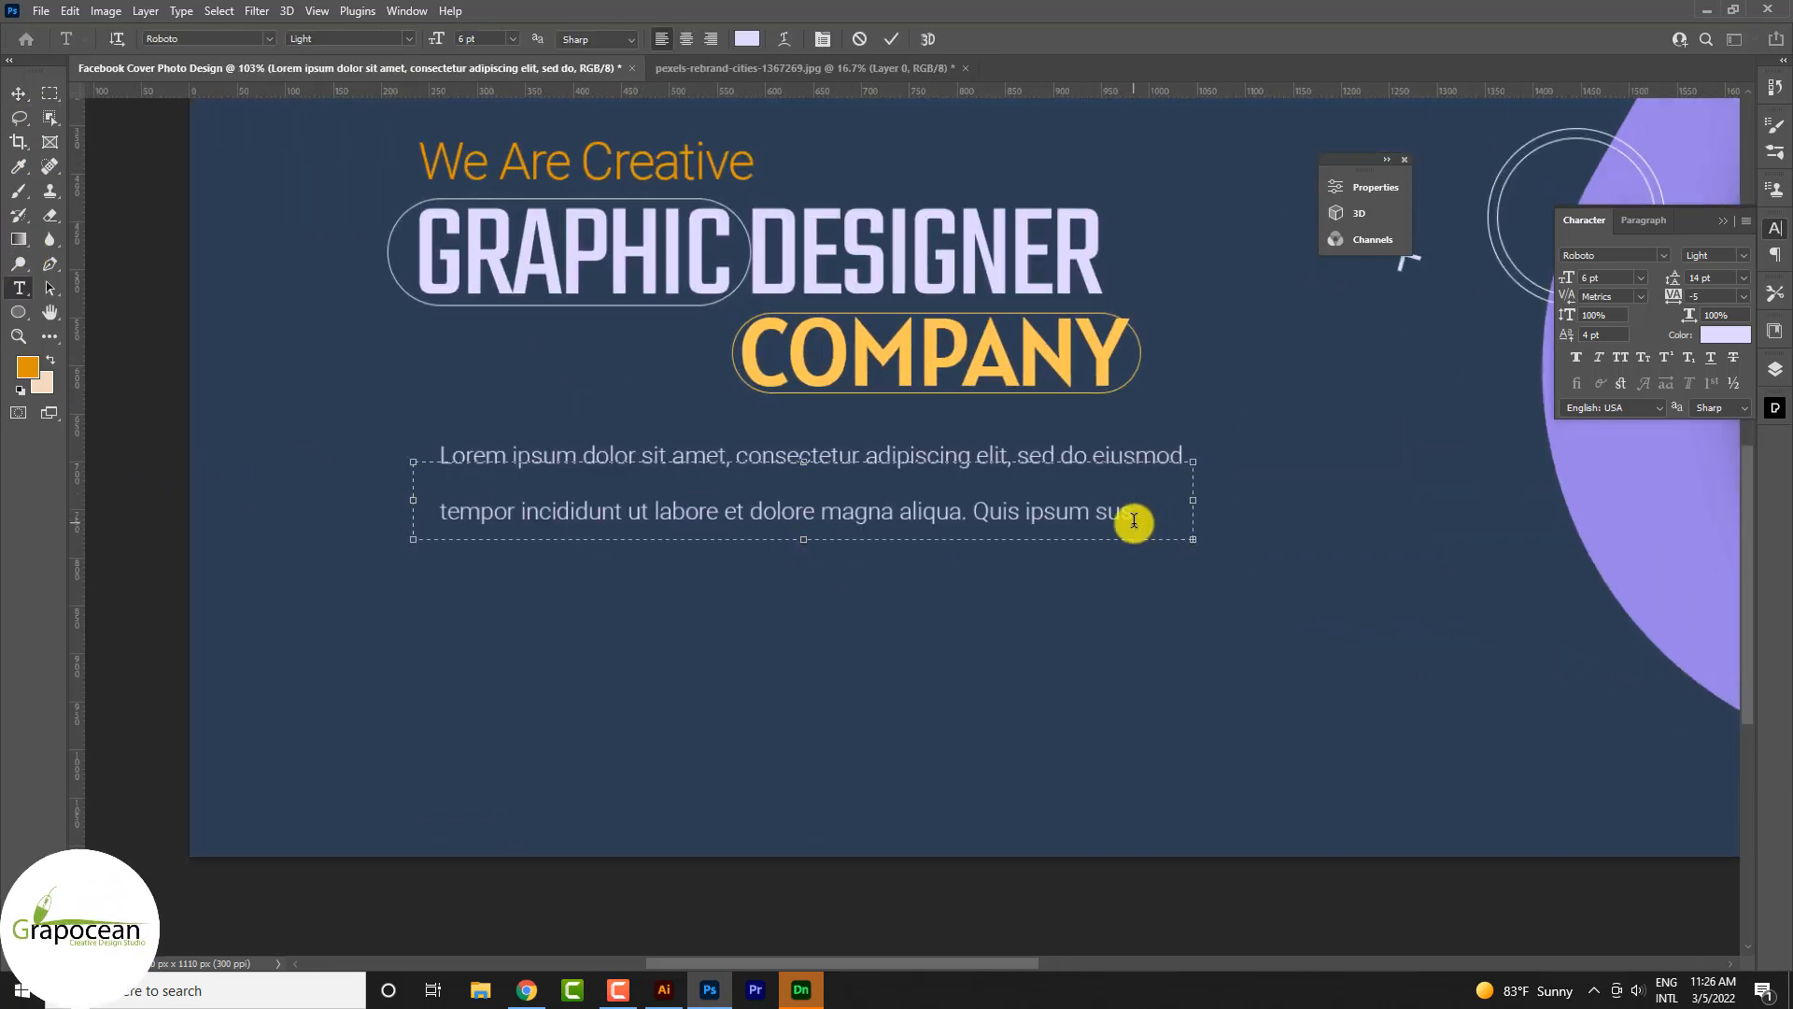
pyautogui.moveTo(1139, 510); pyautogui.dragTo(131, 538)
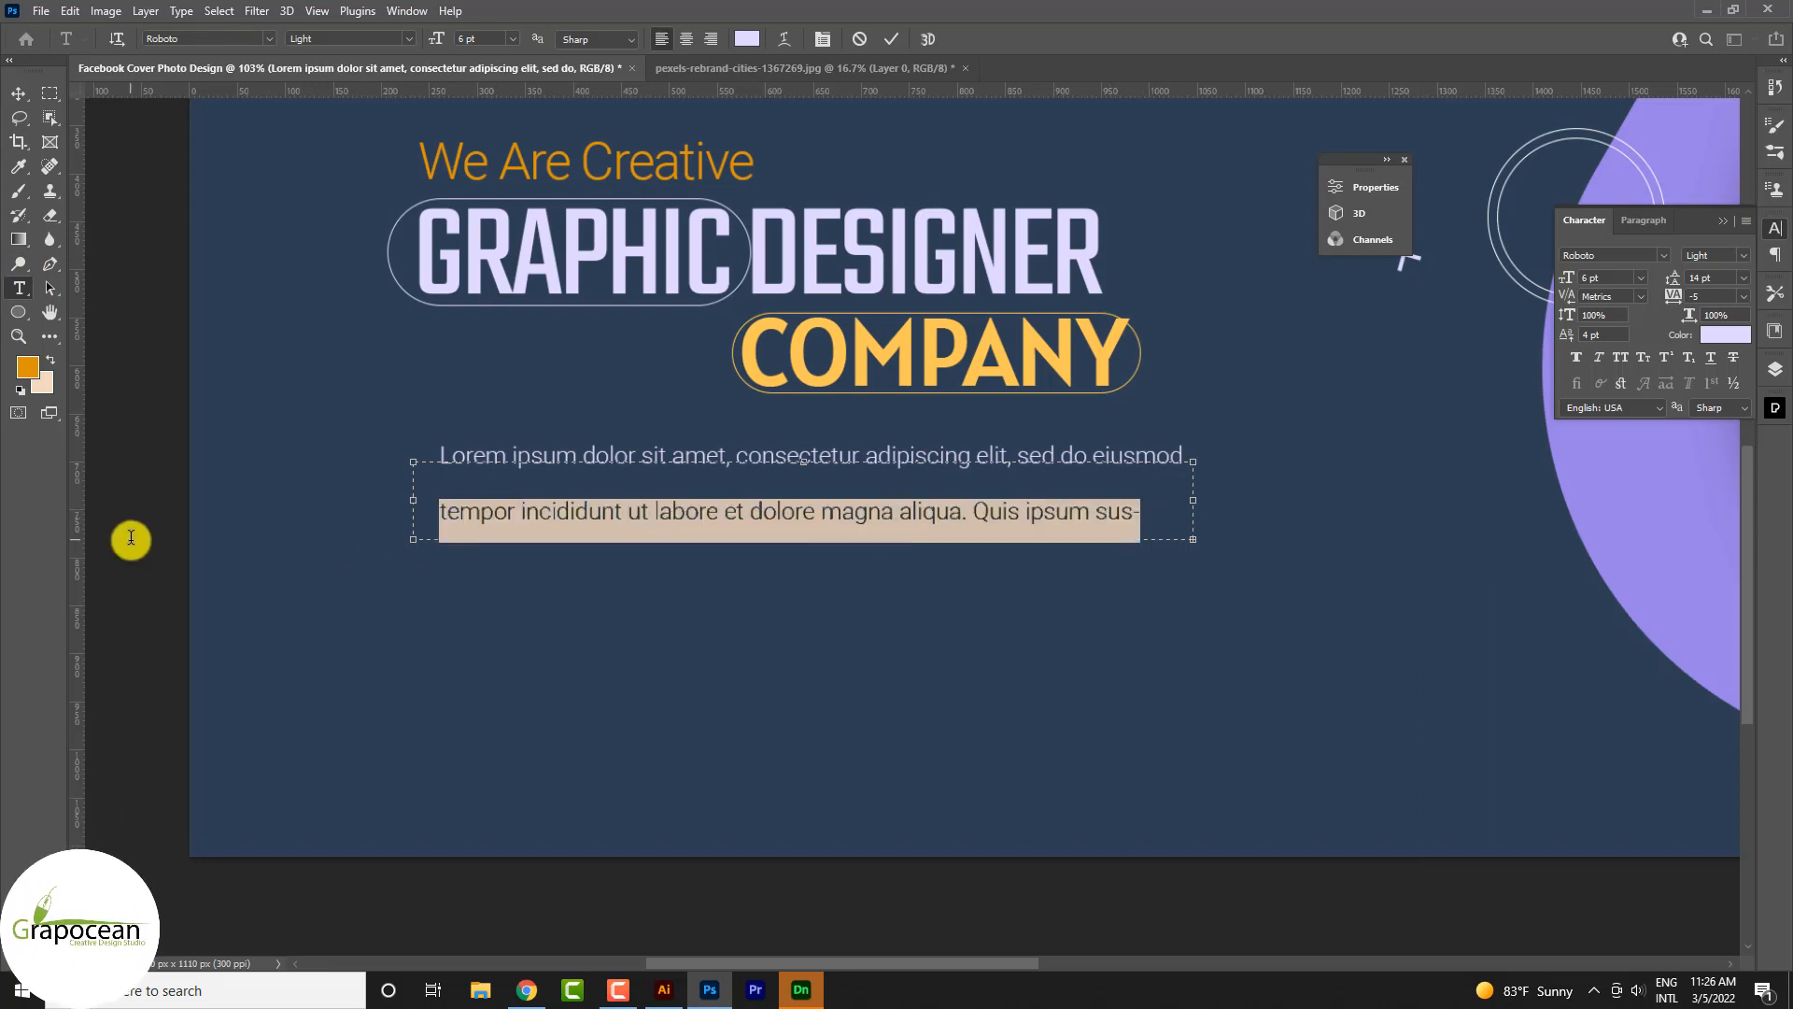
pyautogui.hotkey('alt', 'Up')
pyautogui.hotkey('alt', 'Up')
pyautogui.hotkey('alt', 'Up')
pyautogui.hotkey('alt', 'Up')
pyautogui.hotkey('alt', 'Up')
pyautogui.hotkey('alt', 'Up')
pyautogui.hotkey('alt', 'Up')
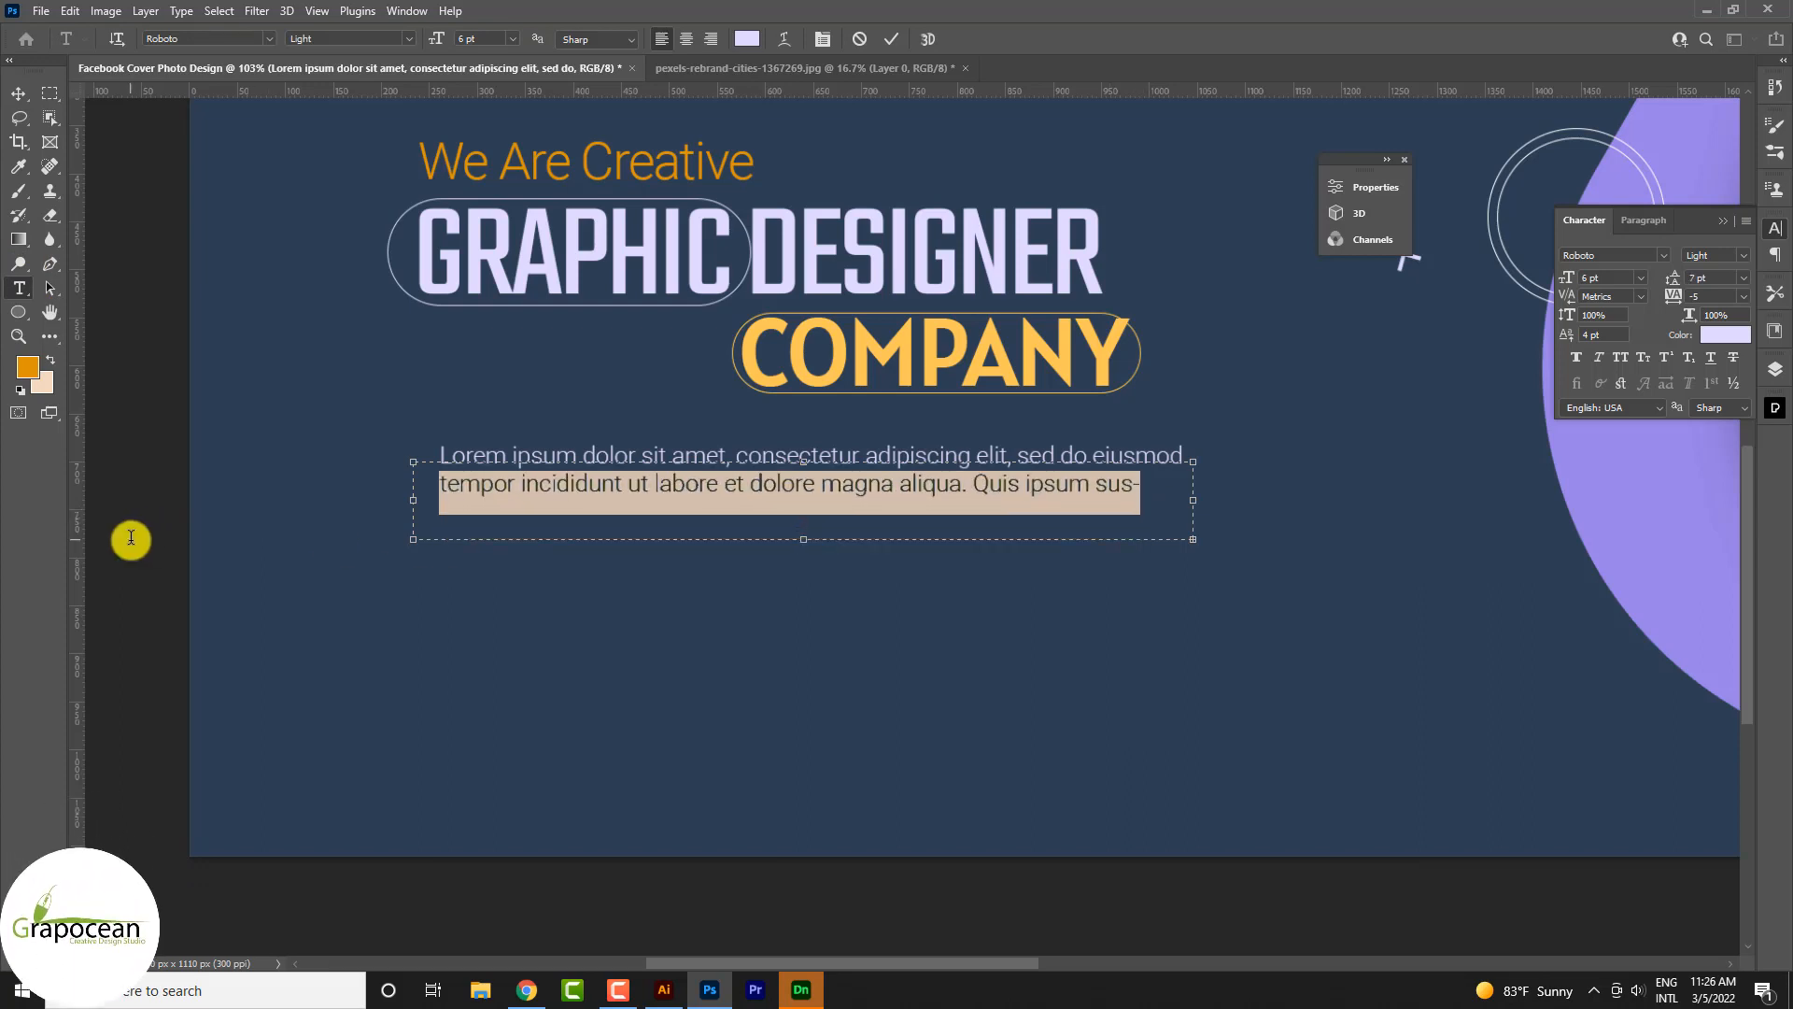
pyautogui.click(18, 92)
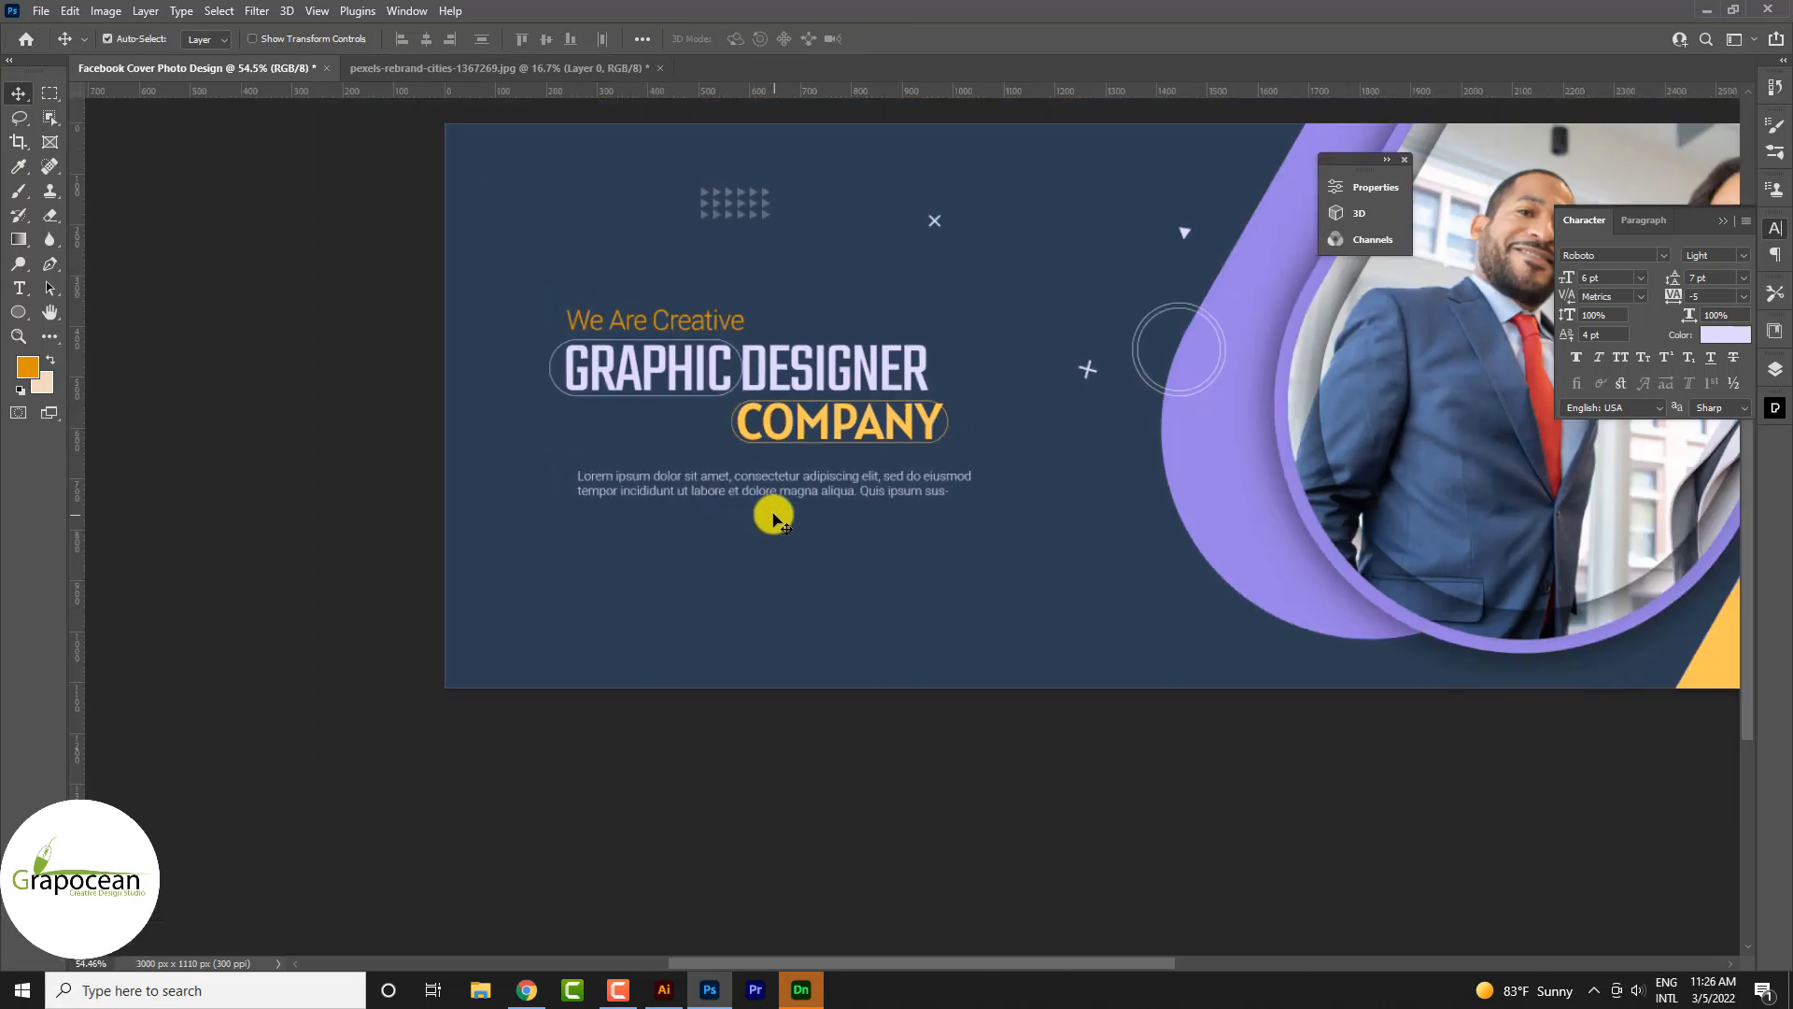
# - Draw an unfilled rectangle about 277 × 80 px below the paragraph, with 40 px rounded corners and a 1 px stroke
pyautogui.scroll(4, 803, 400)
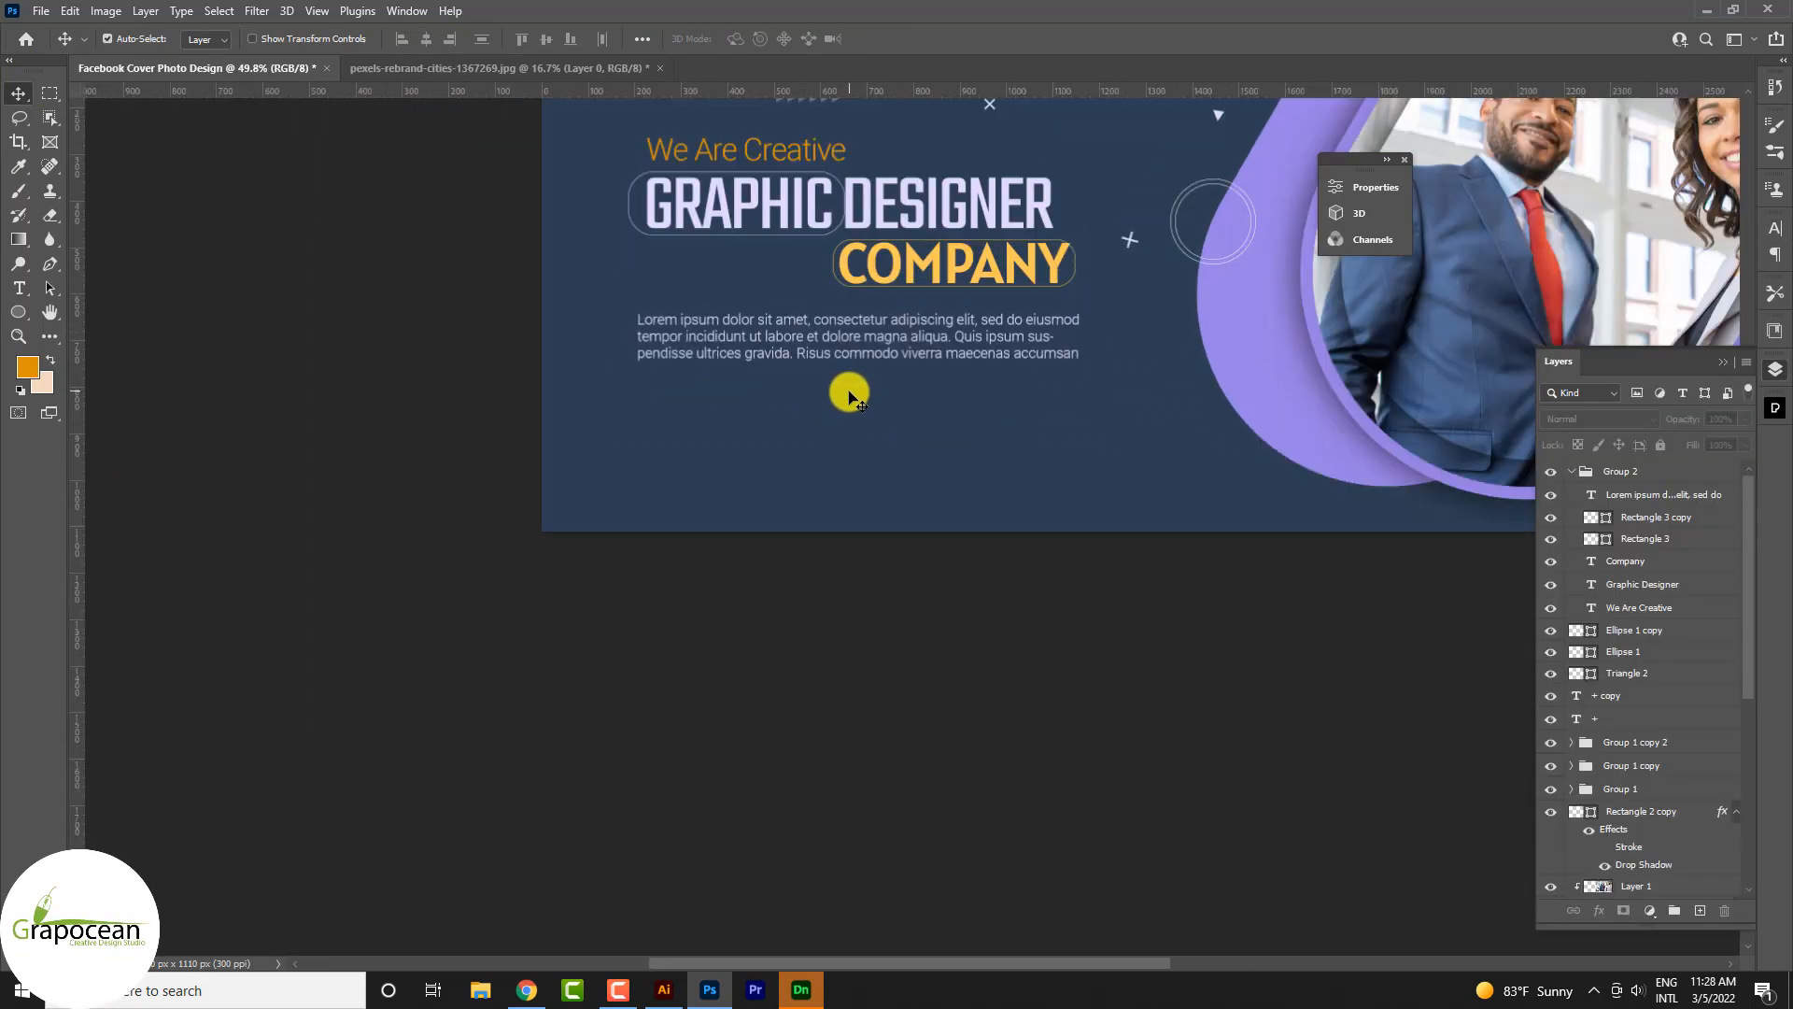
pyautogui.scroll(2, 795, 419)
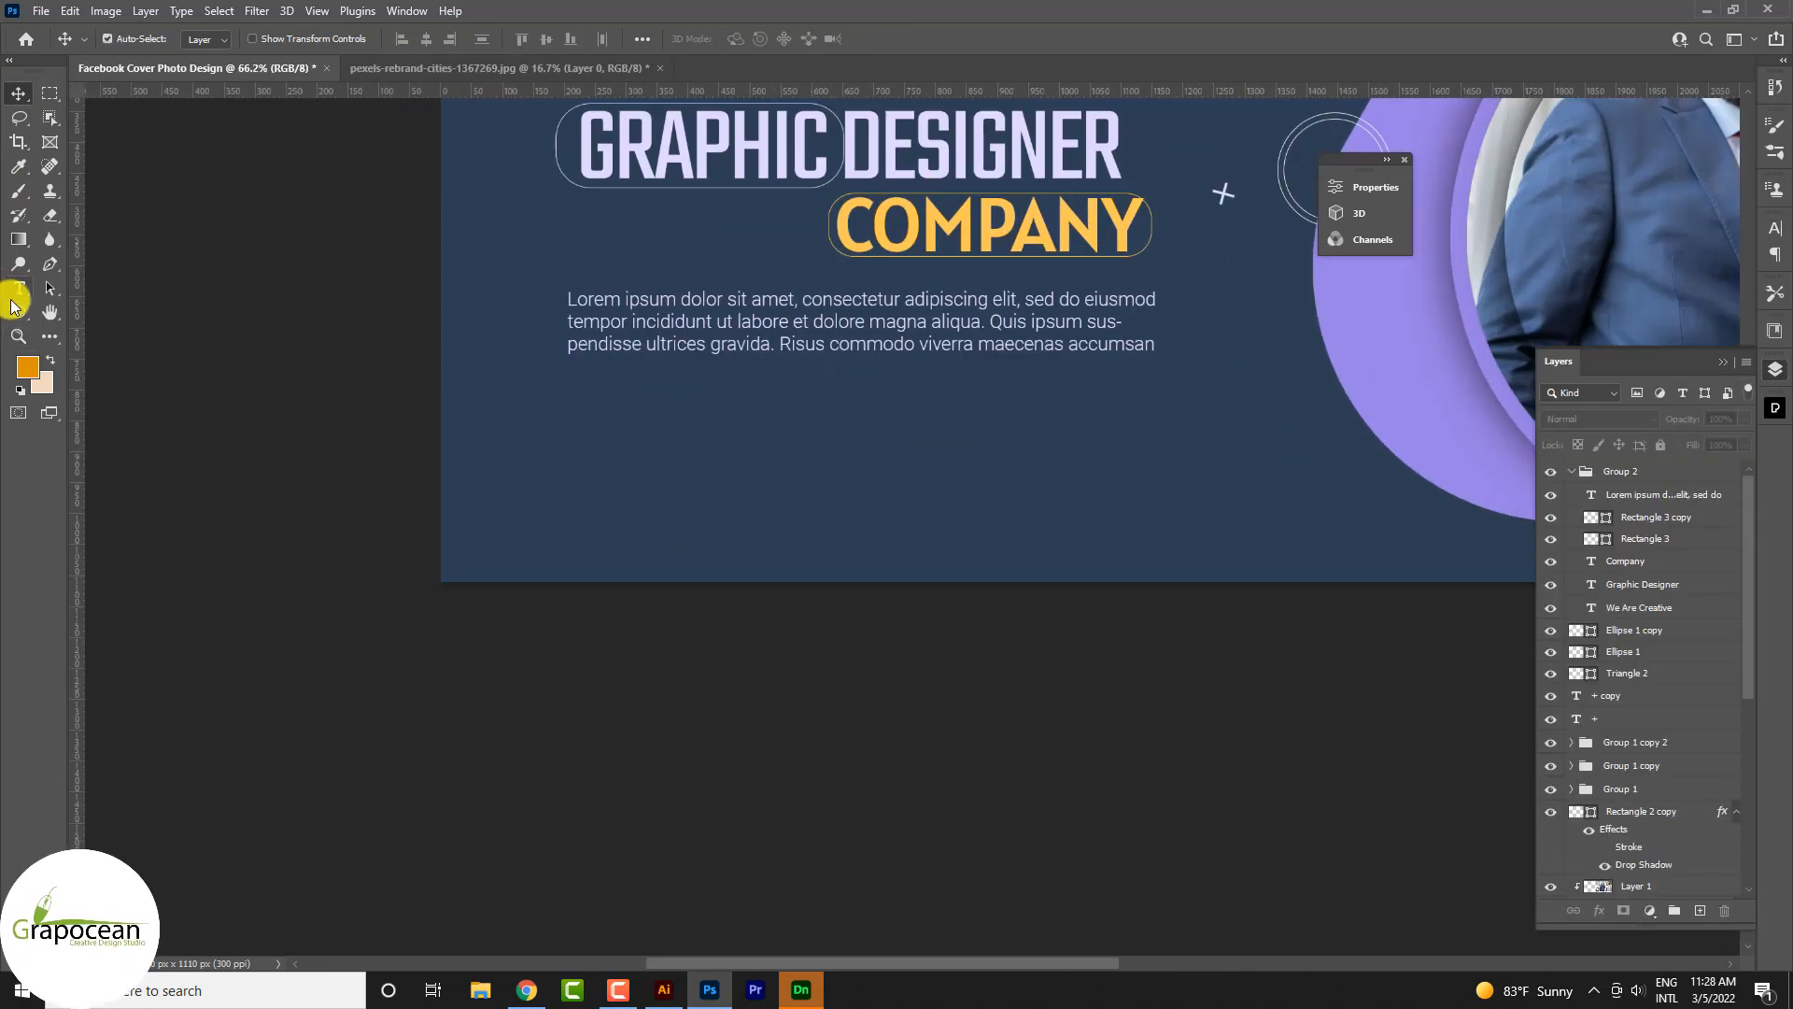
pyautogui.click(14, 312)
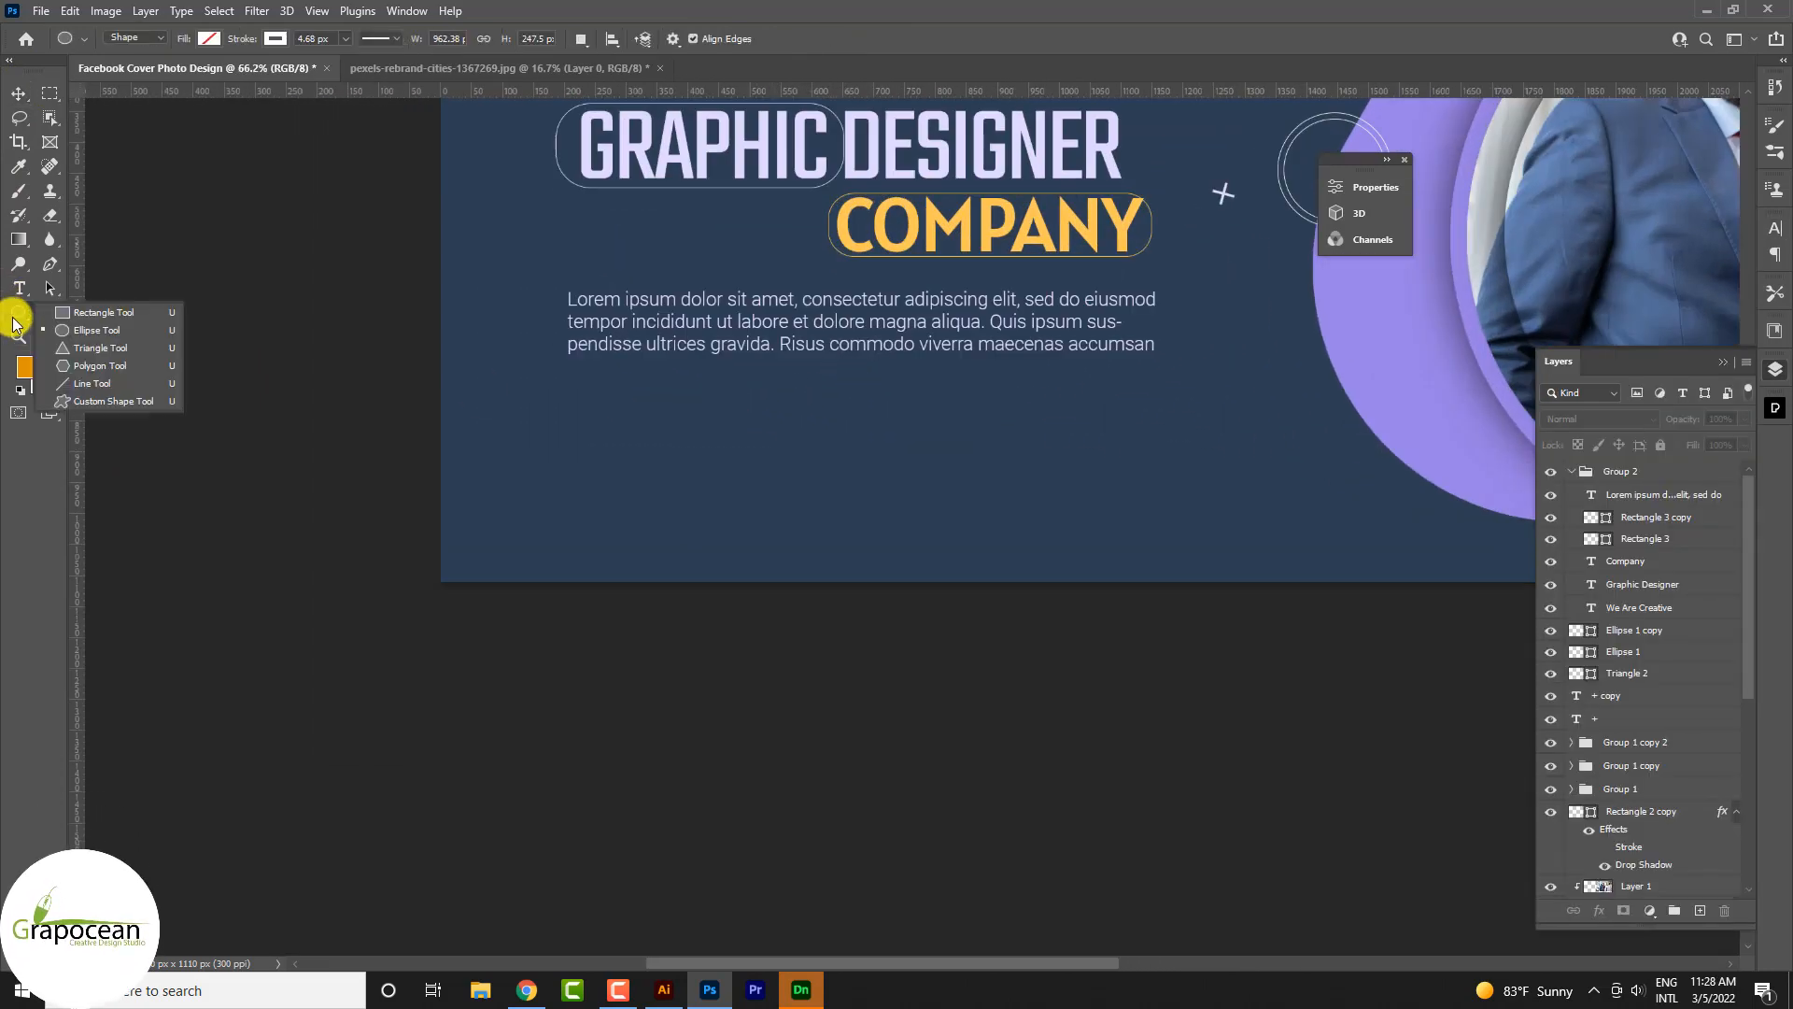
pyautogui.click(86, 311)
pyautogui.moveTo(757, 456); pyautogui.dragTo(756, 454)
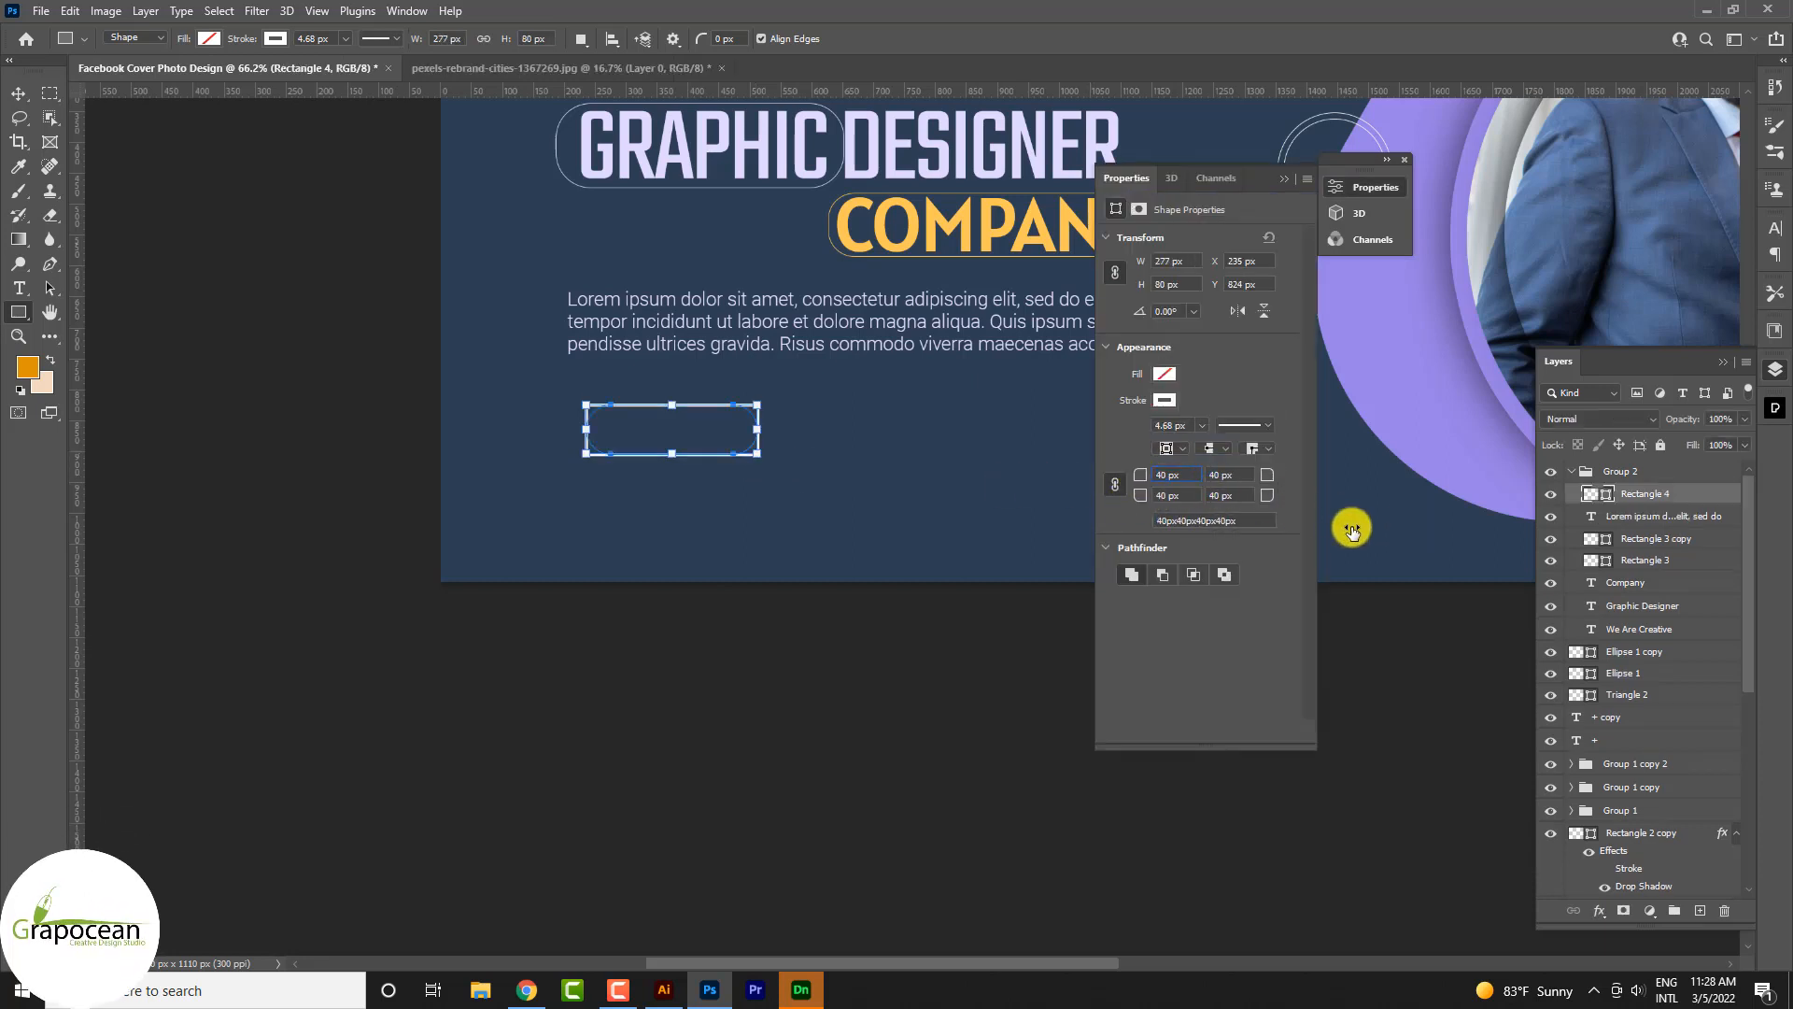
pyautogui.click(336, 38)
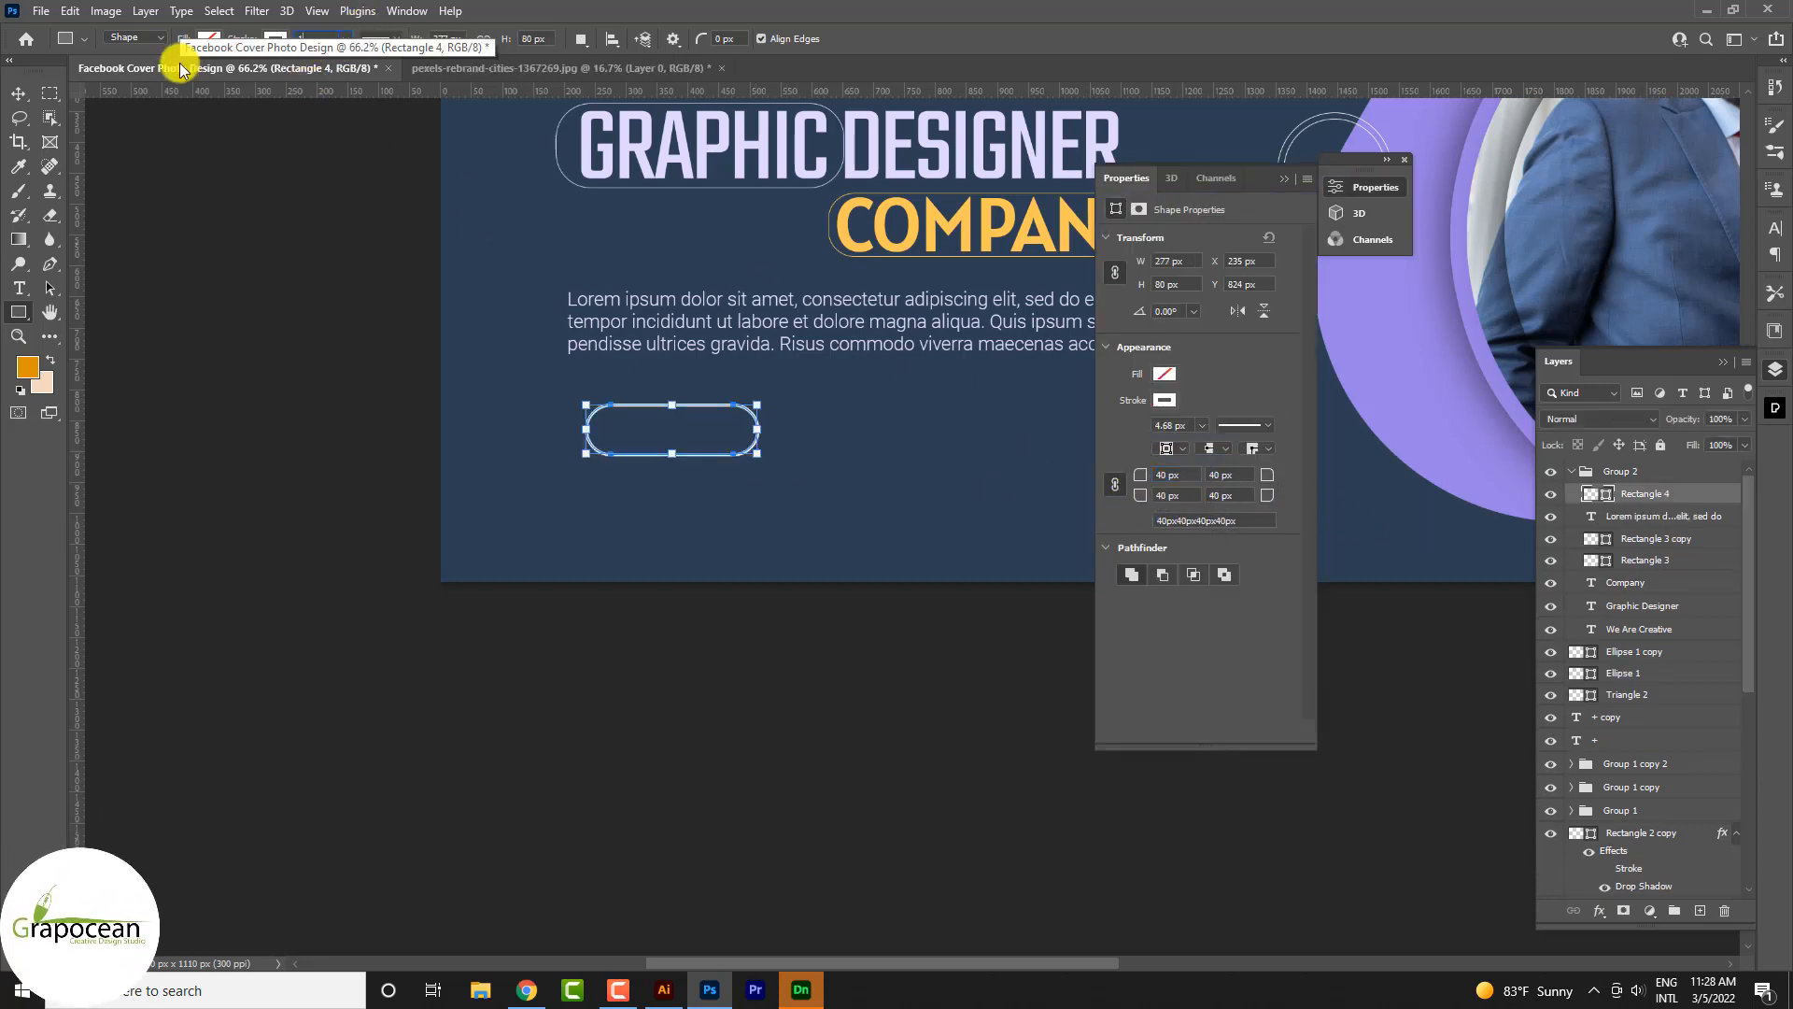
pyautogui.click(19, 97)
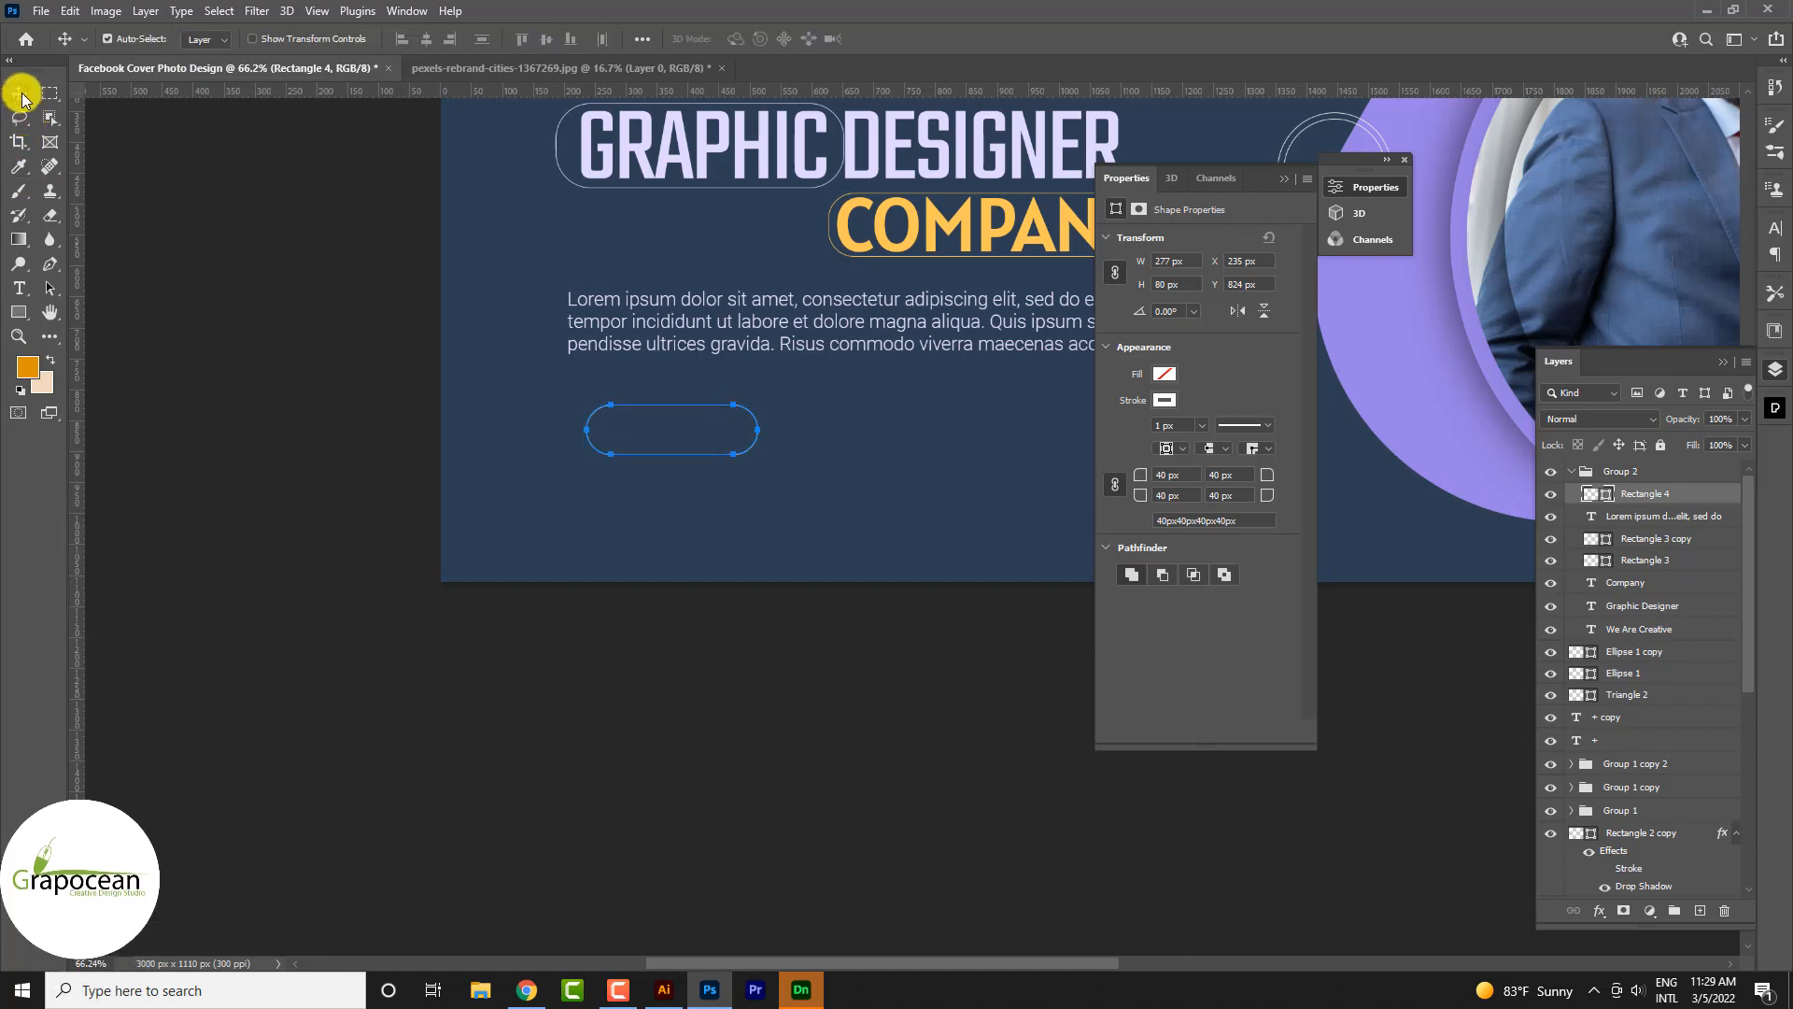
# - Remove the outline of the pill shape below the paragraph and fill it with light lavender
pyautogui.click(557, 548)
pyautogui.scroll(8, 776, 513)
pyautogui.click(753, 521)
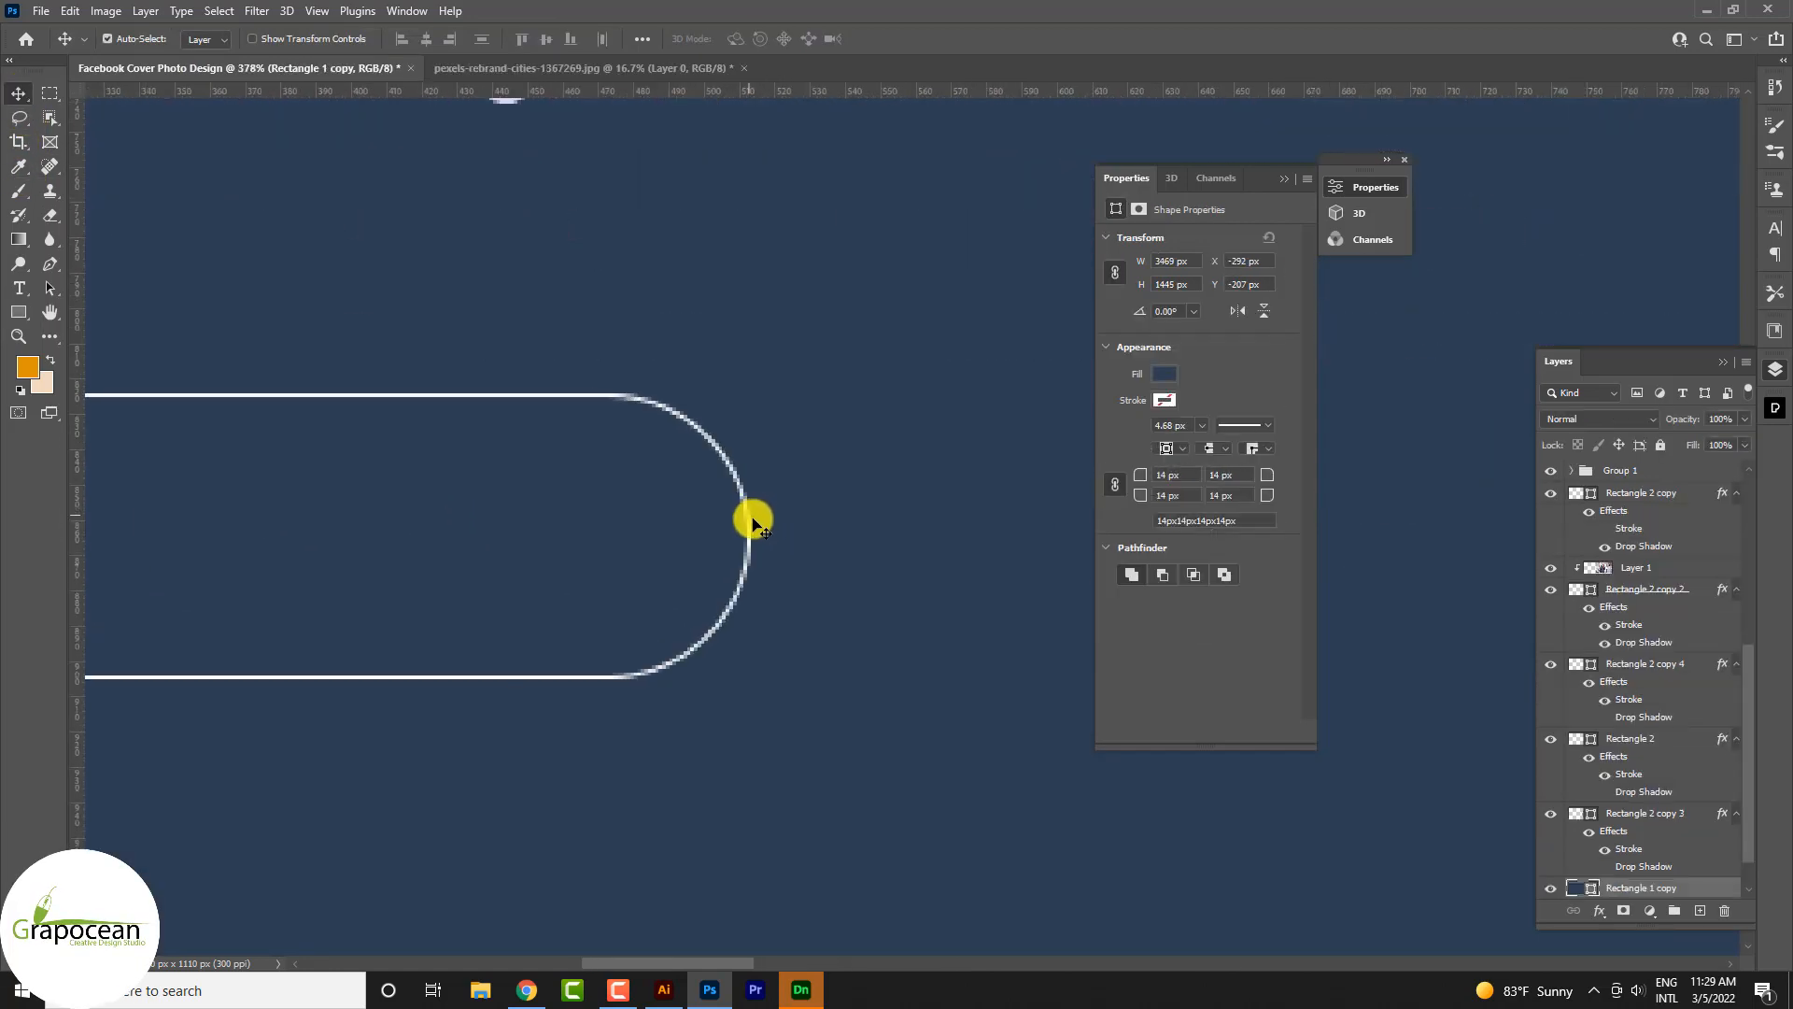
pyautogui.scroll(4, 624, 461)
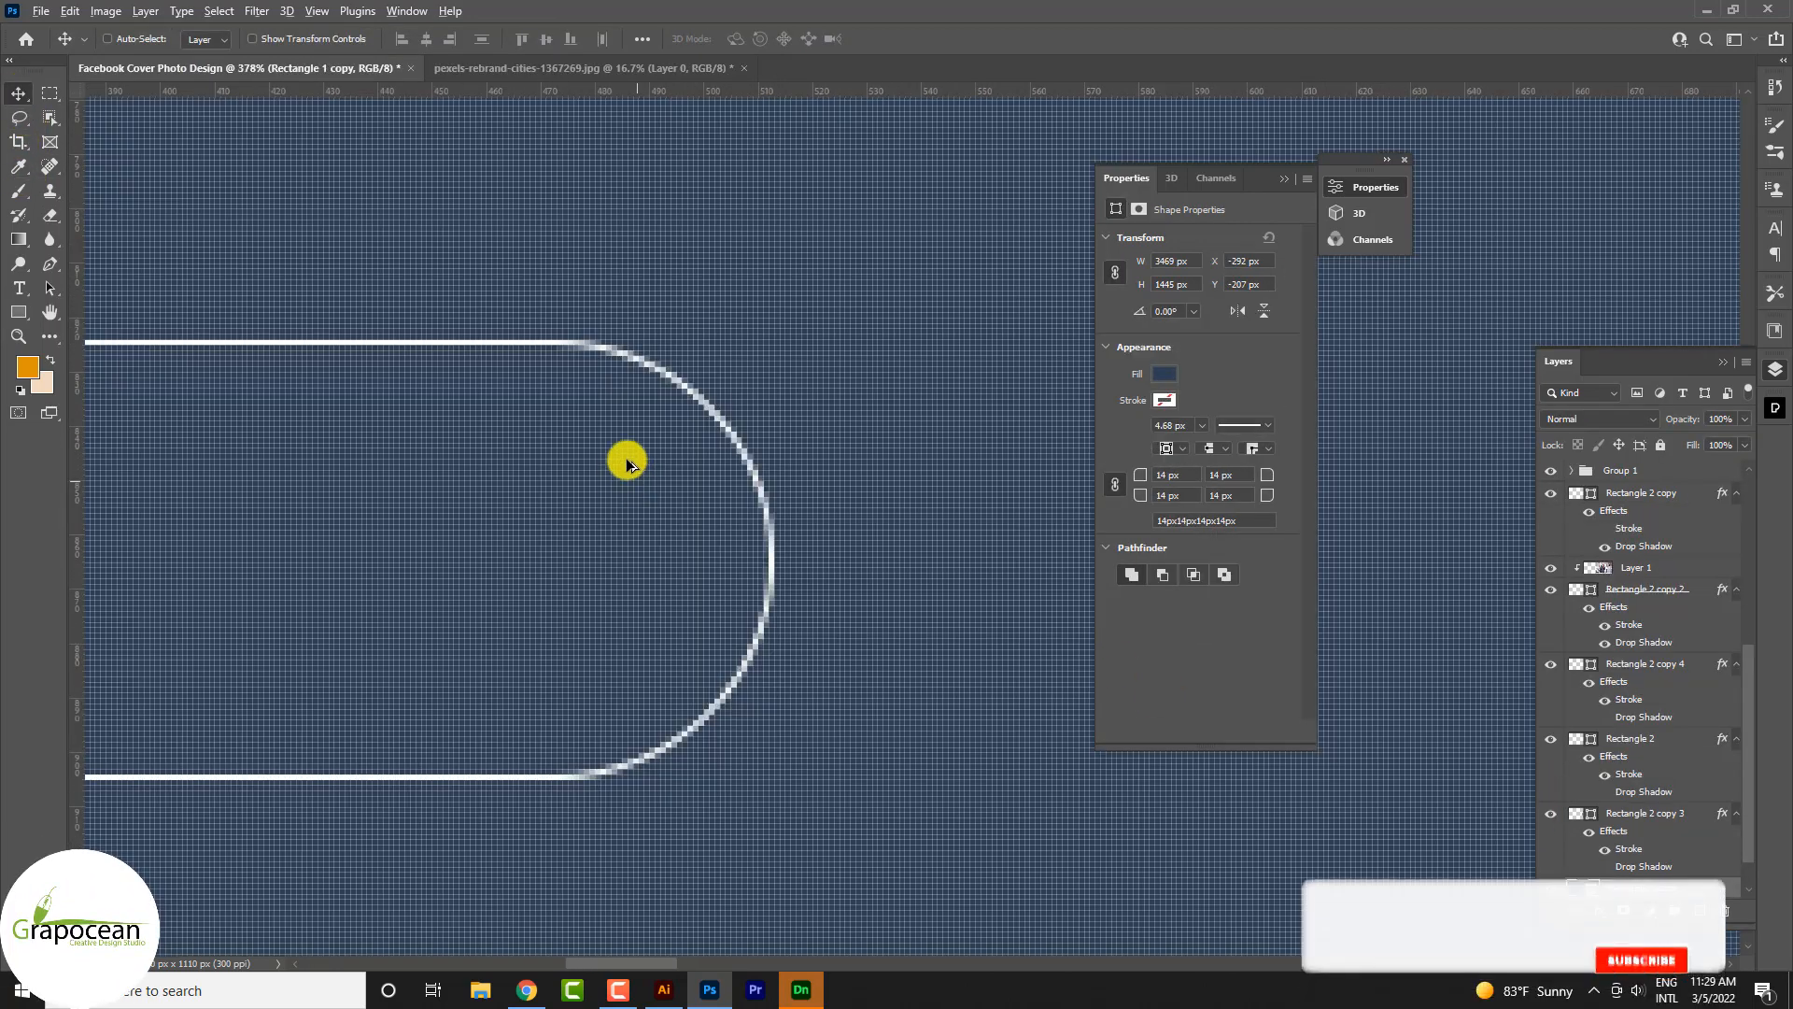
pyautogui.moveTo(745, 384); pyautogui.dragTo(782, 351)
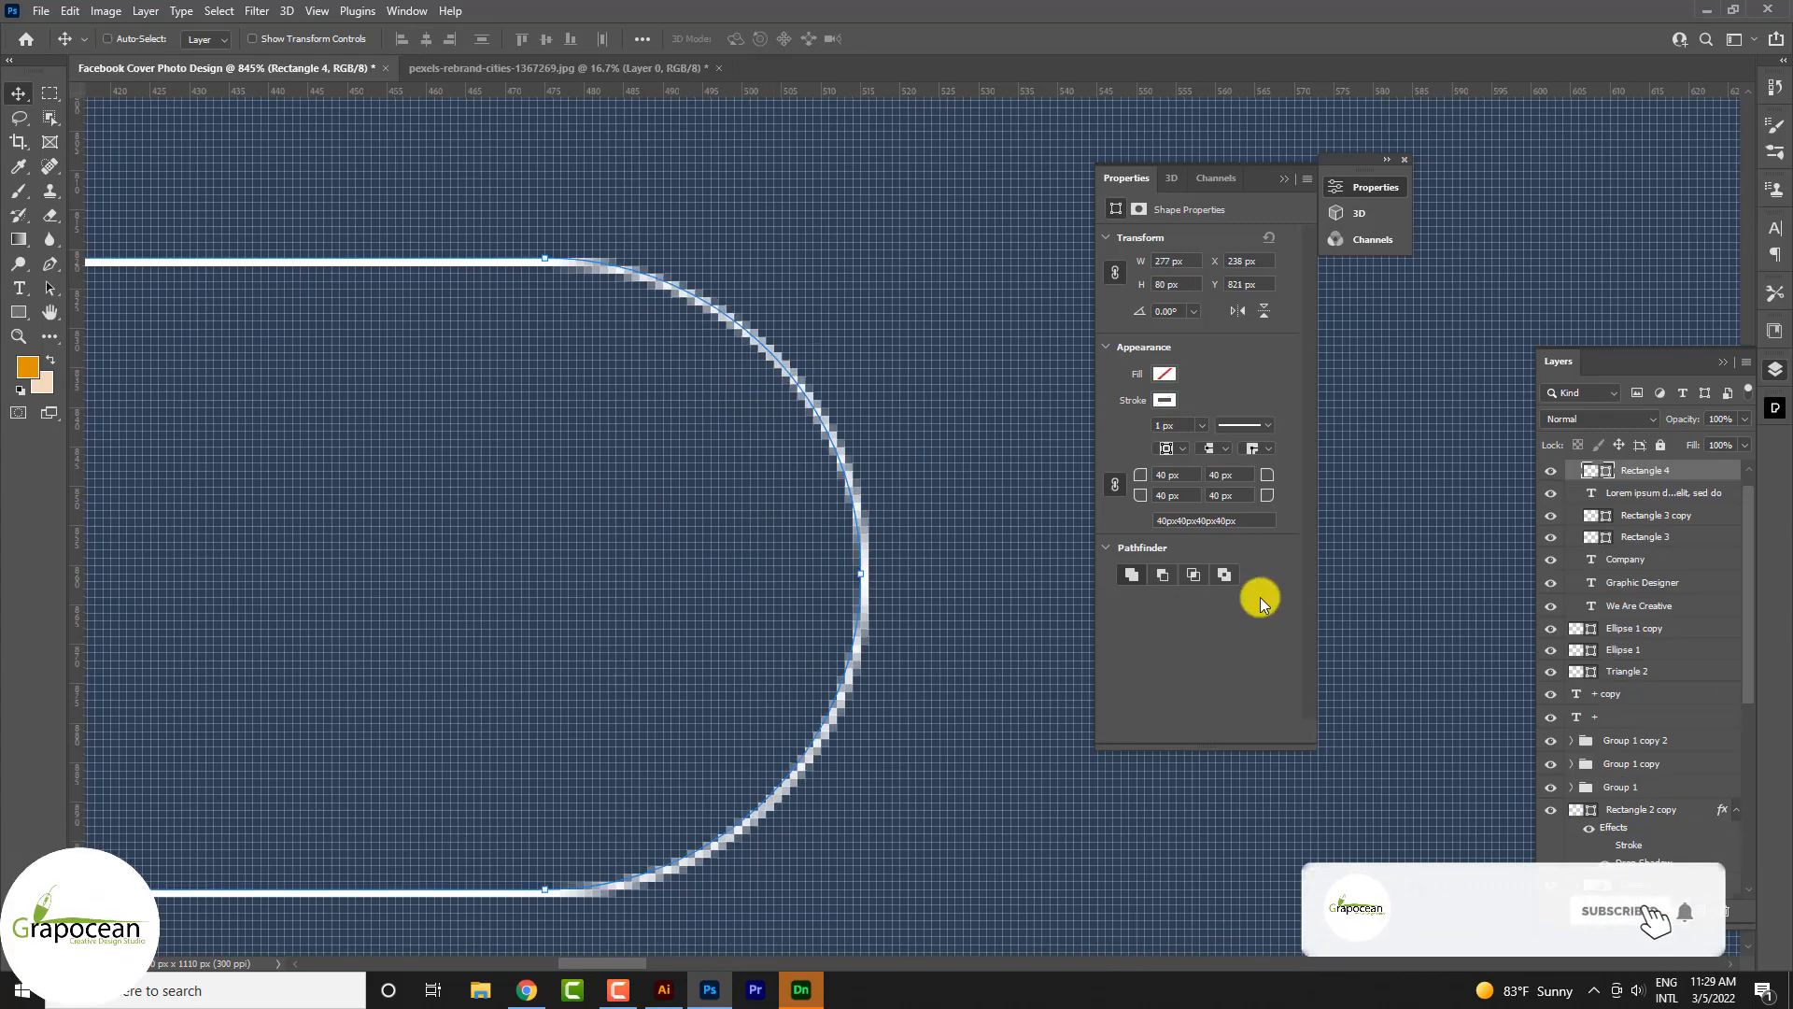
pyautogui.scroll(-9, 1254, 607)
pyautogui.click(18, 312)
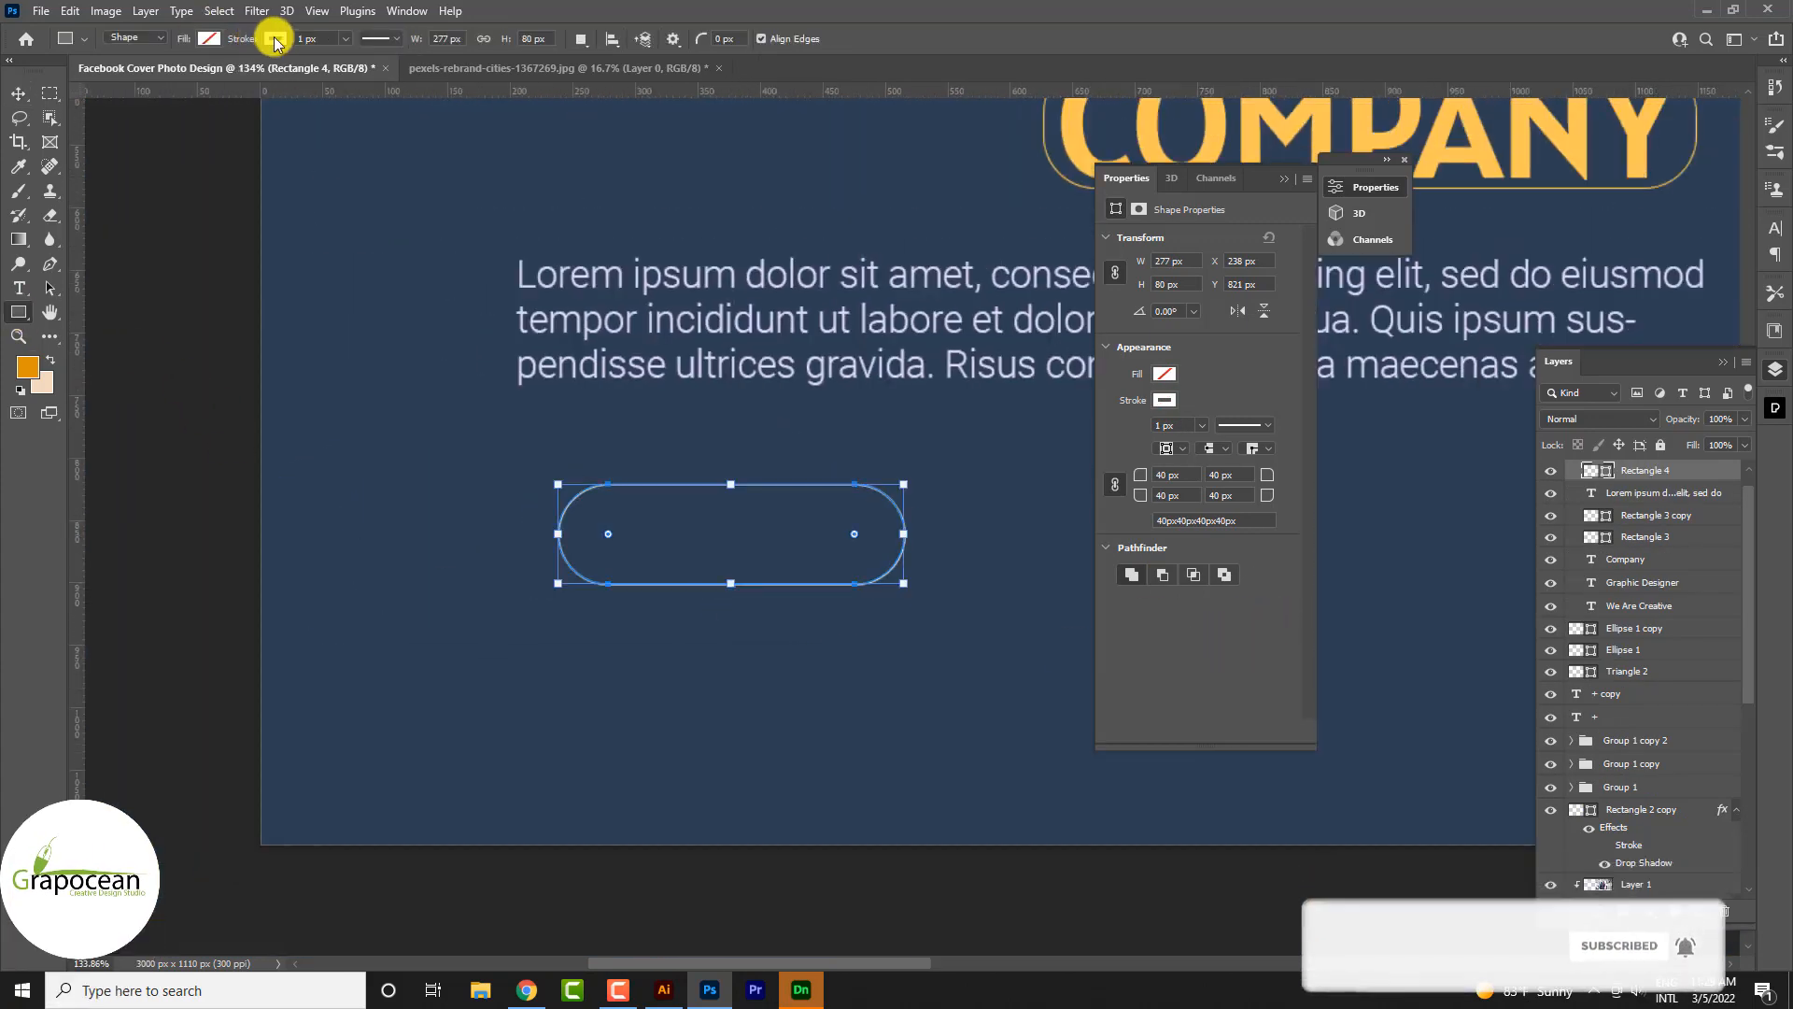
pyautogui.click(207, 39)
pyautogui.click(93, 137)
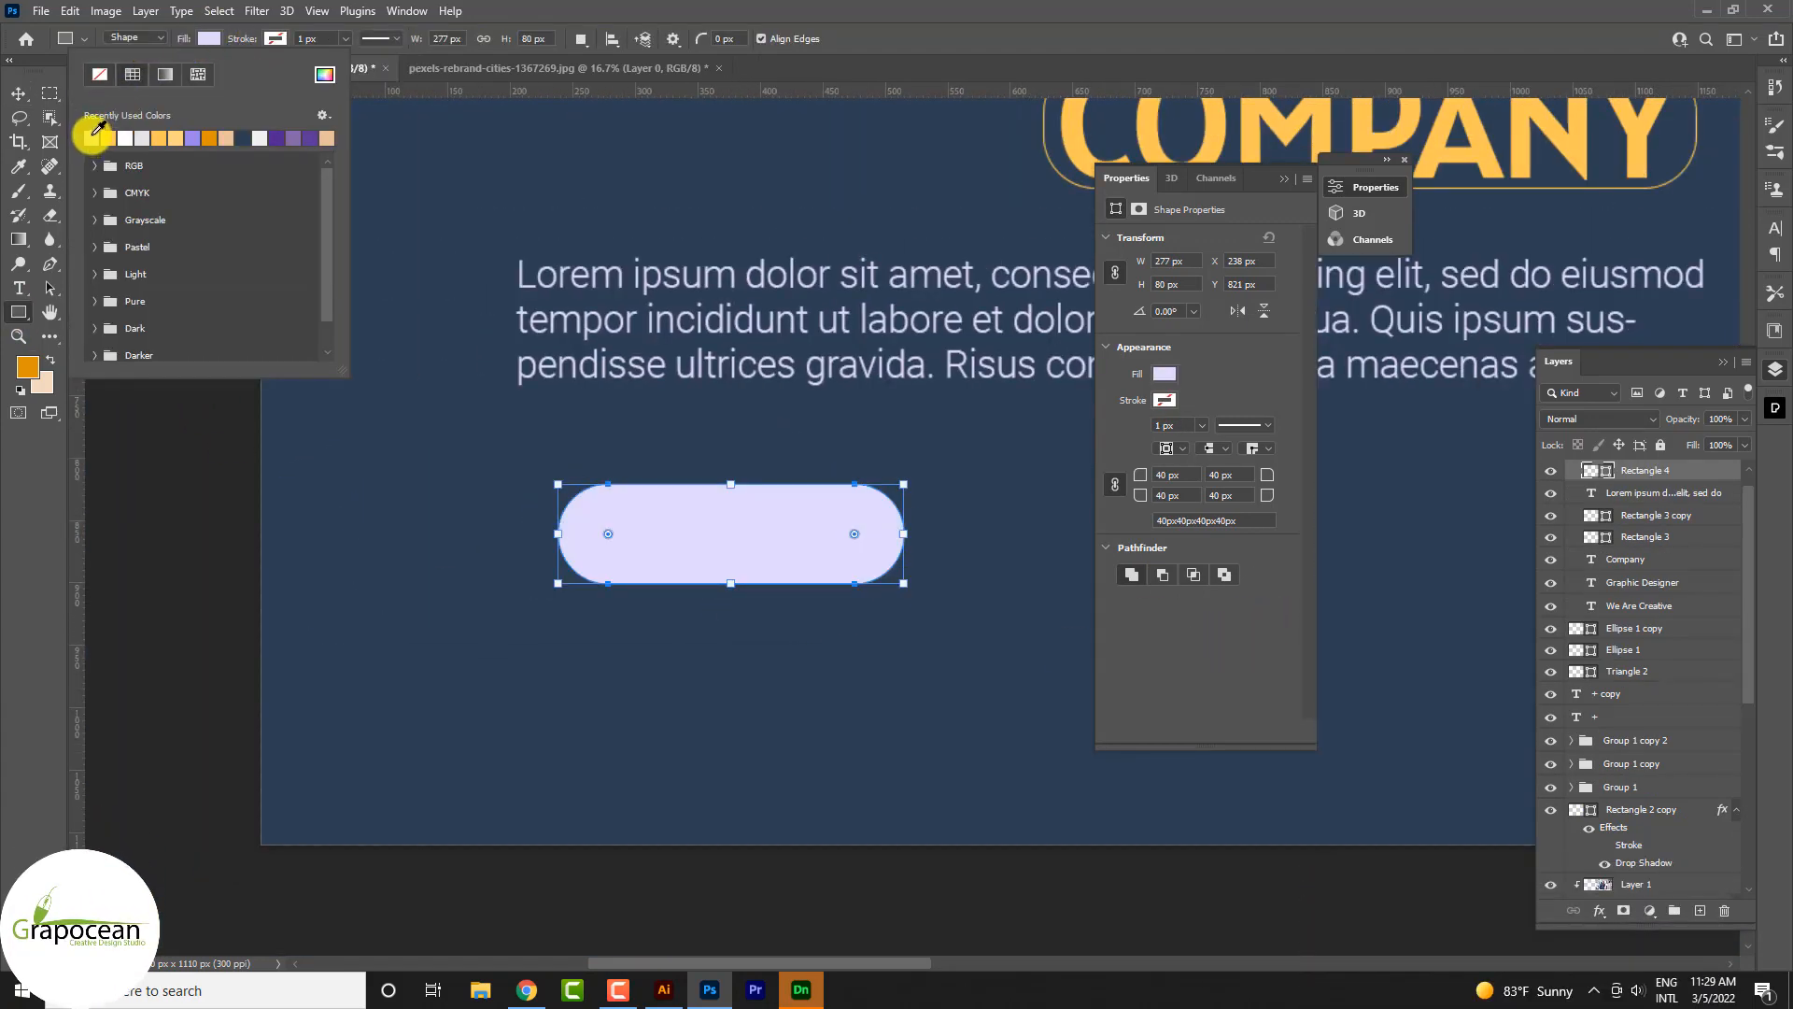
# - Move the pill shape to X 205 px, Y 826 px so that it lines up with the paragraph's left edge
pyautogui.click(19, 94)
pyautogui.click(123, 453)
pyautogui.scroll(-3, 943, 588)
pyautogui.moveTo(858, 551); pyautogui.dragTo(836, 554)
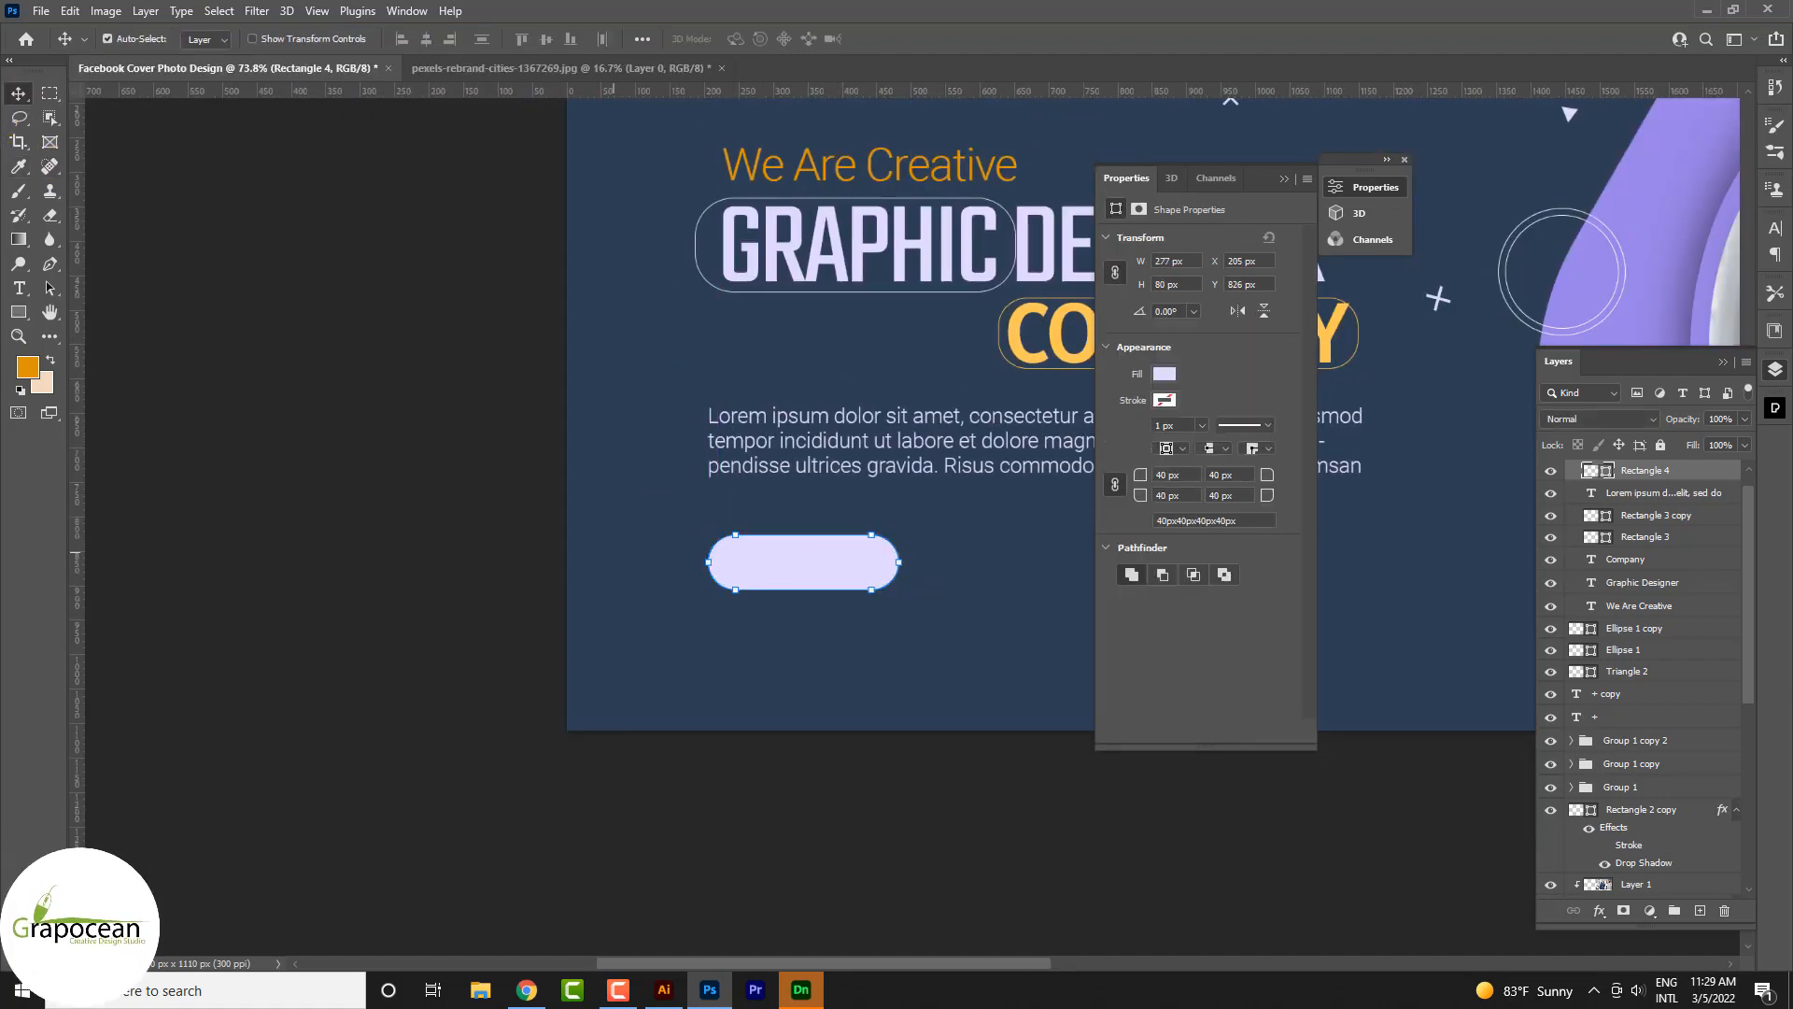
# - Change the pill shape's fill to the yellow used for "Company" and deselect it
pyautogui.click(206, 42)
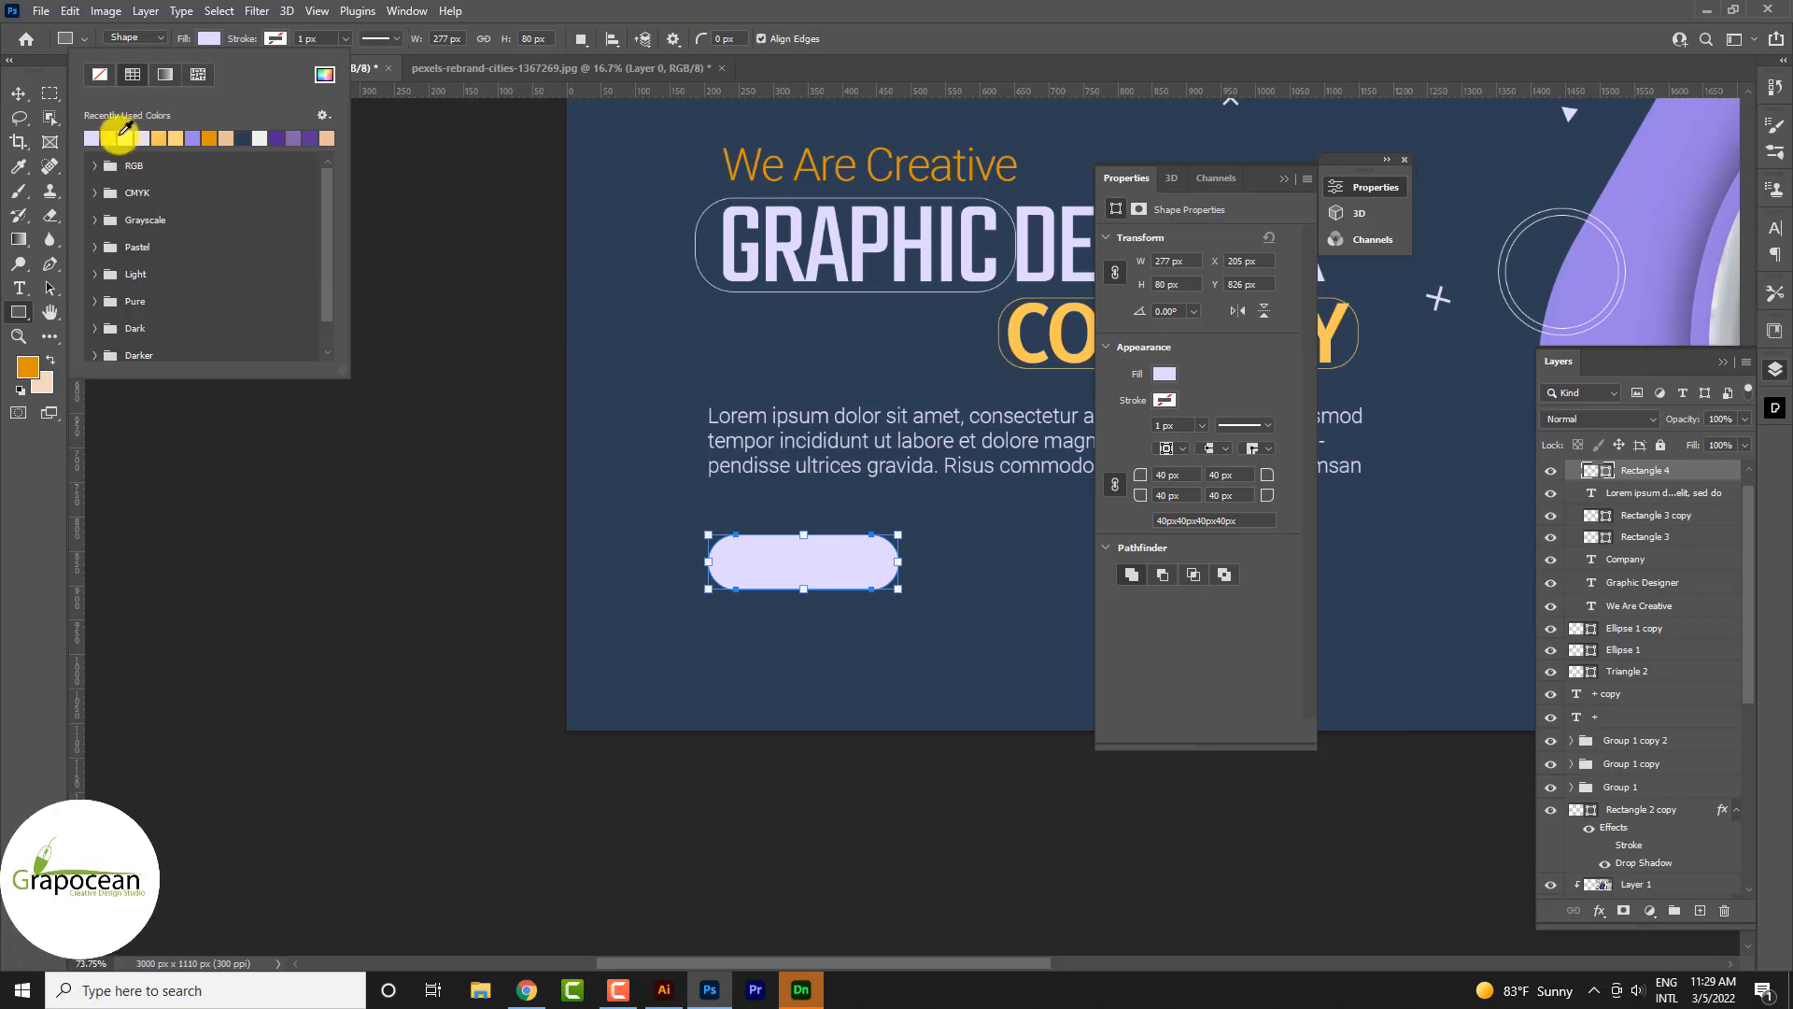
pyautogui.click(112, 137)
pyautogui.click(18, 94)
pyautogui.click(308, 556)
pyautogui.scroll(-4, 448, 629)
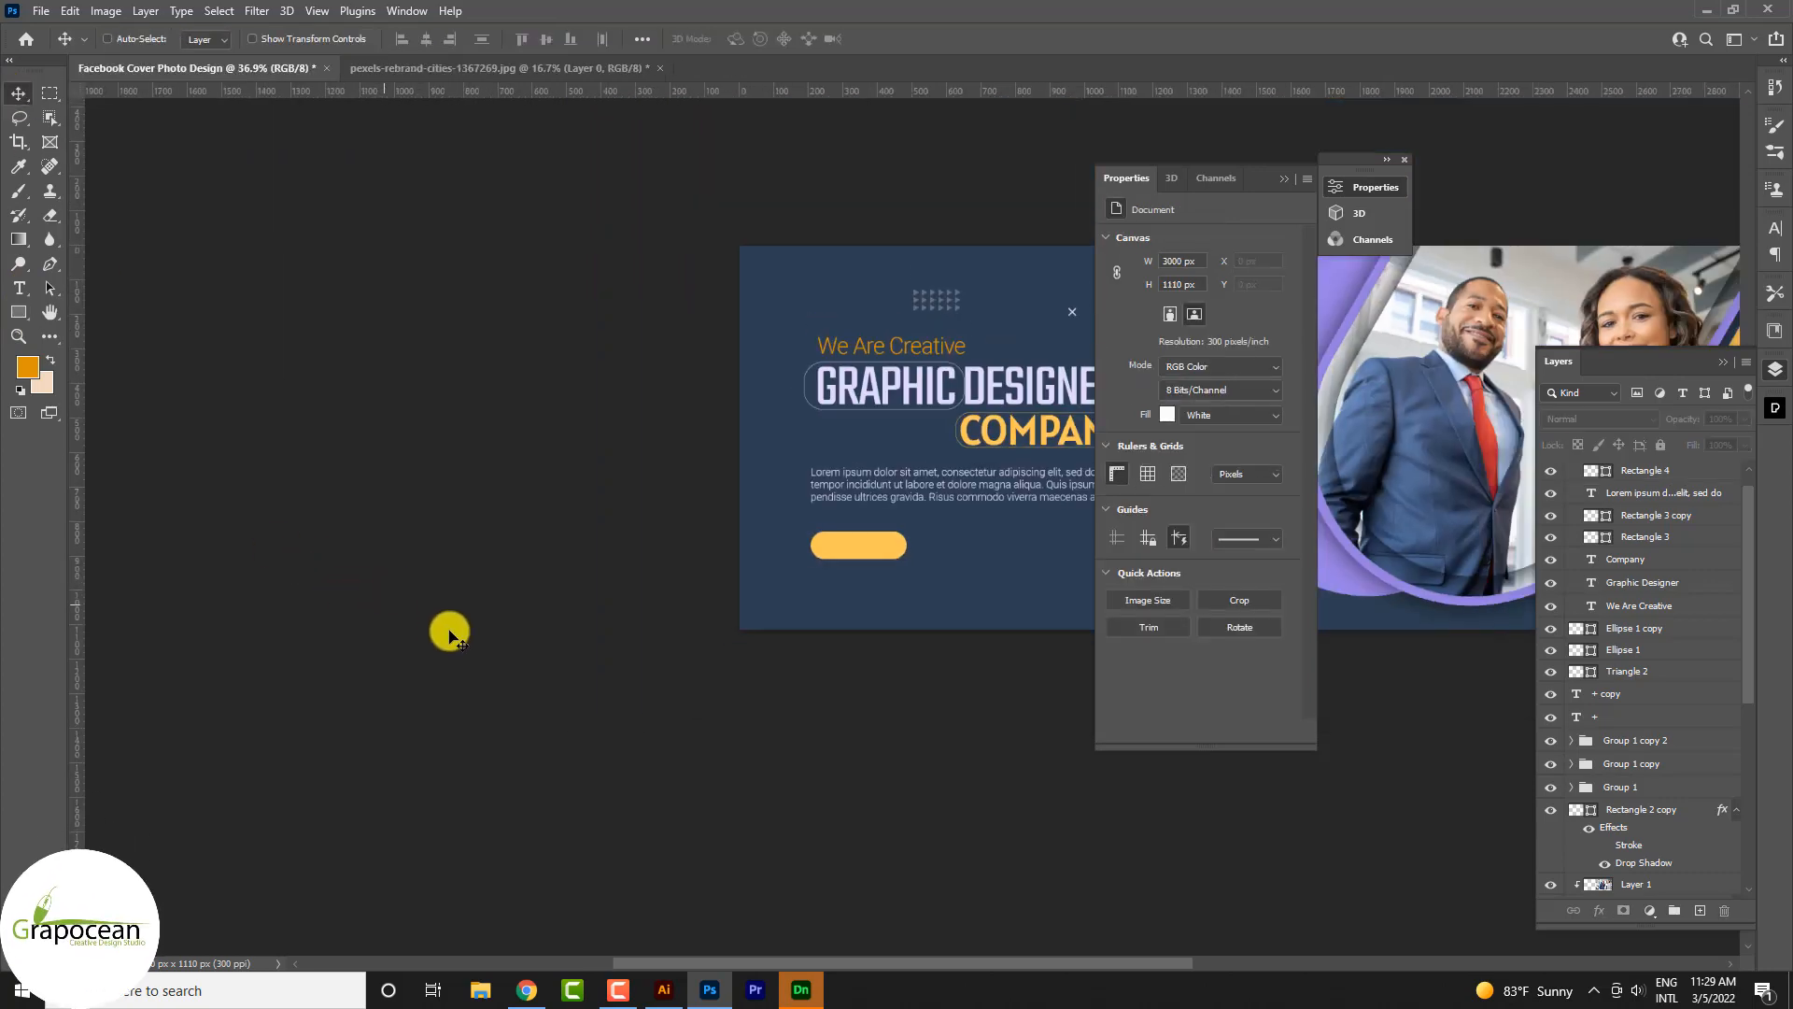
# - Duplicate the "We Are Creative" text and place the copy below the yellow pill shape
pyautogui.scroll(3, 949, 562)
pyautogui.scroll(1, 849, 558)
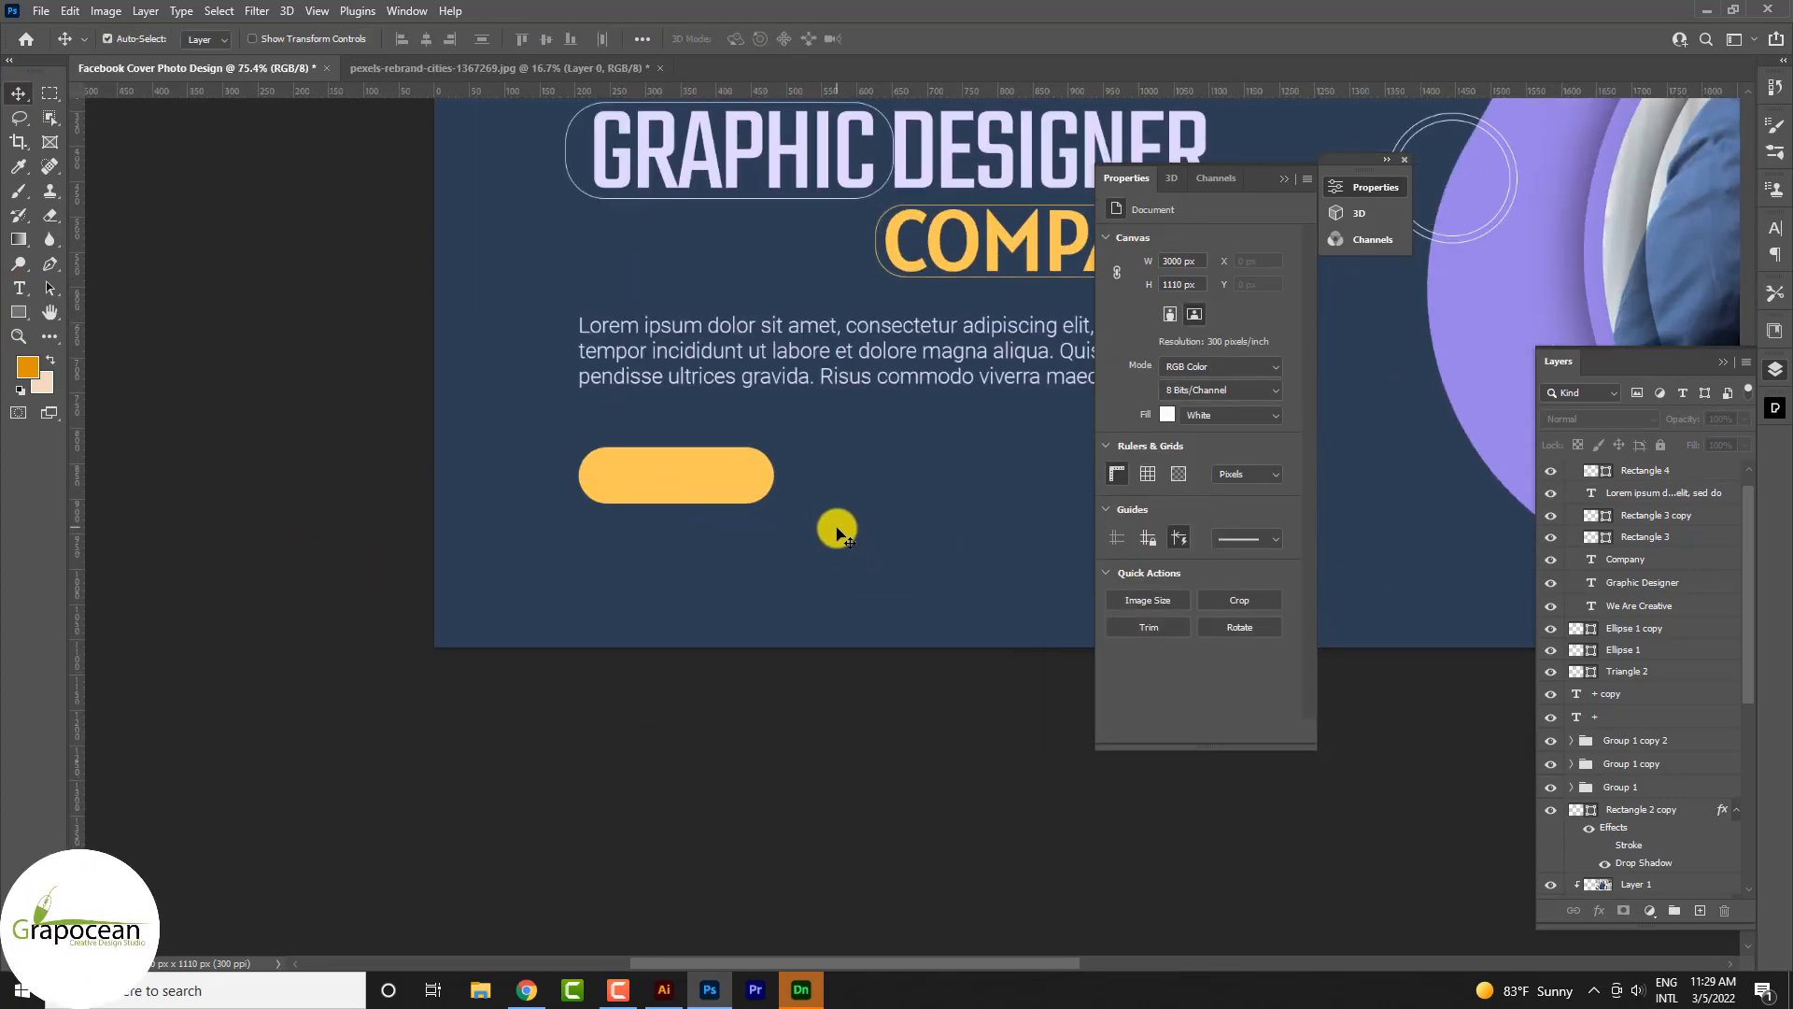
pyautogui.scroll(2, 761, 507)
pyautogui.scroll(-2, 764, 476)
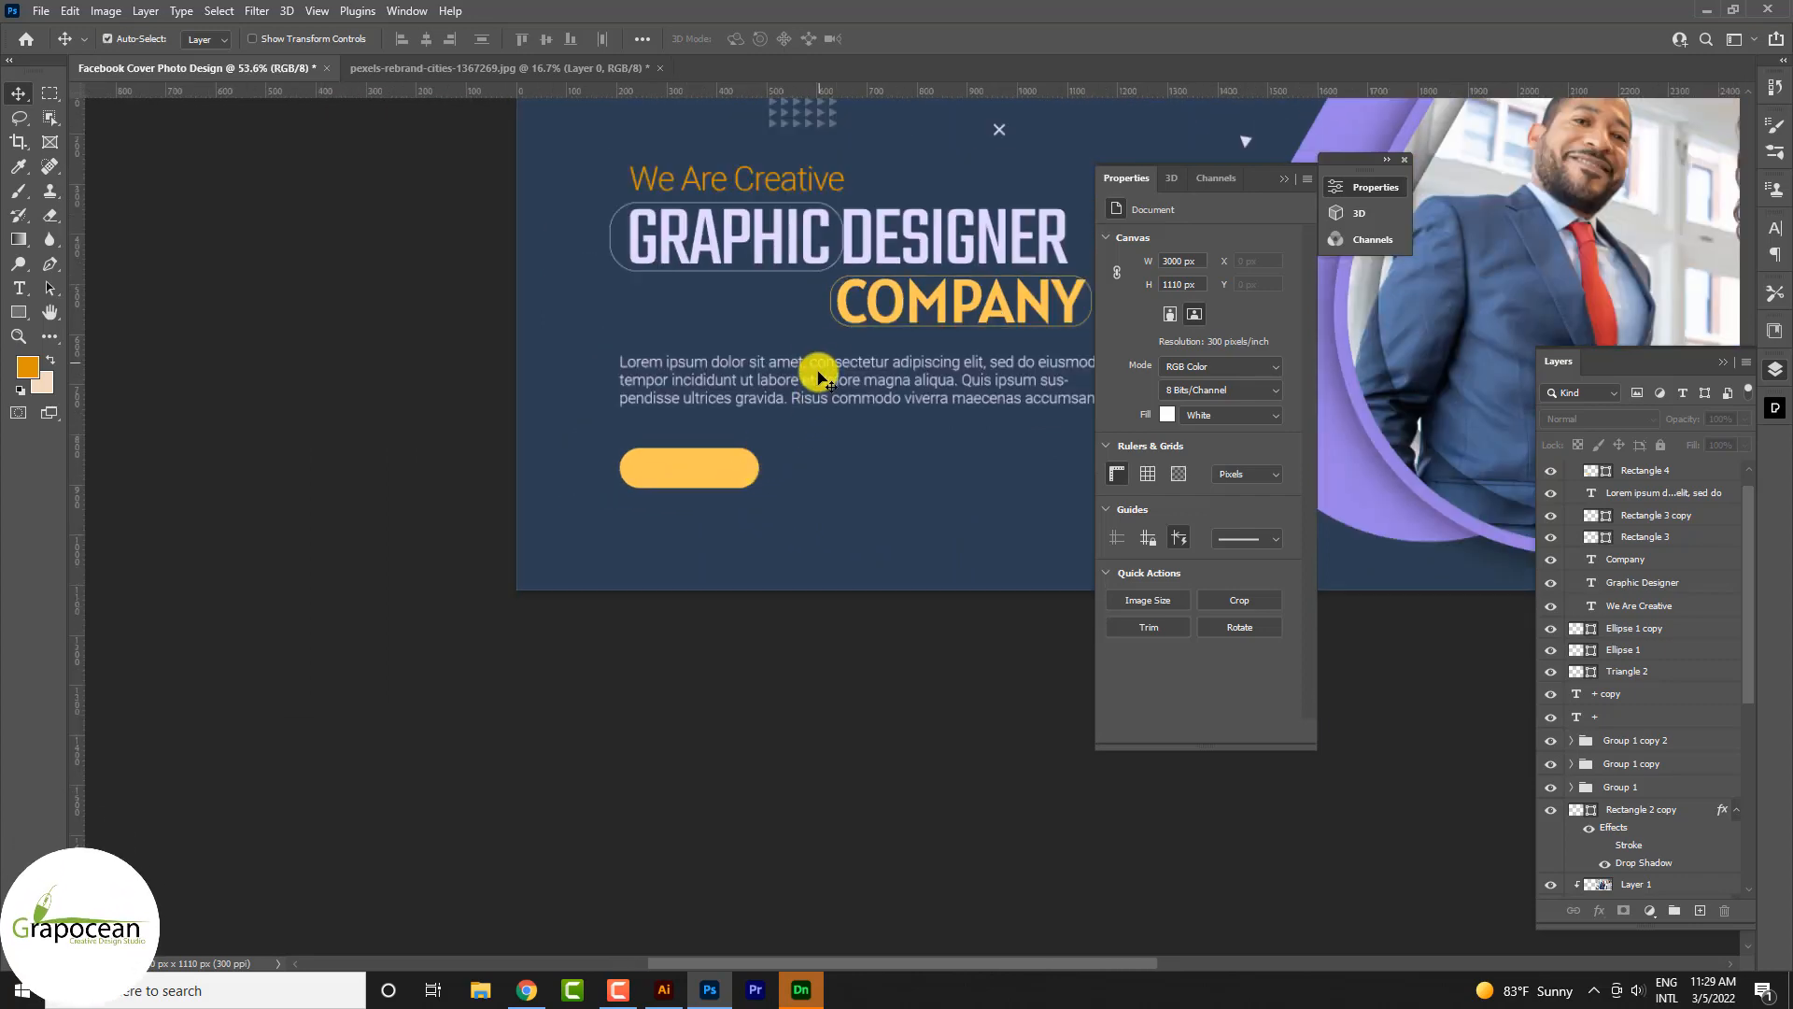
pyautogui.moveTo(767, 293); pyautogui.dragTo(832, 641)
# - Try to recolor the copied "We Are Creative" text with the dark blue sampled from the background
pyautogui.press('t')
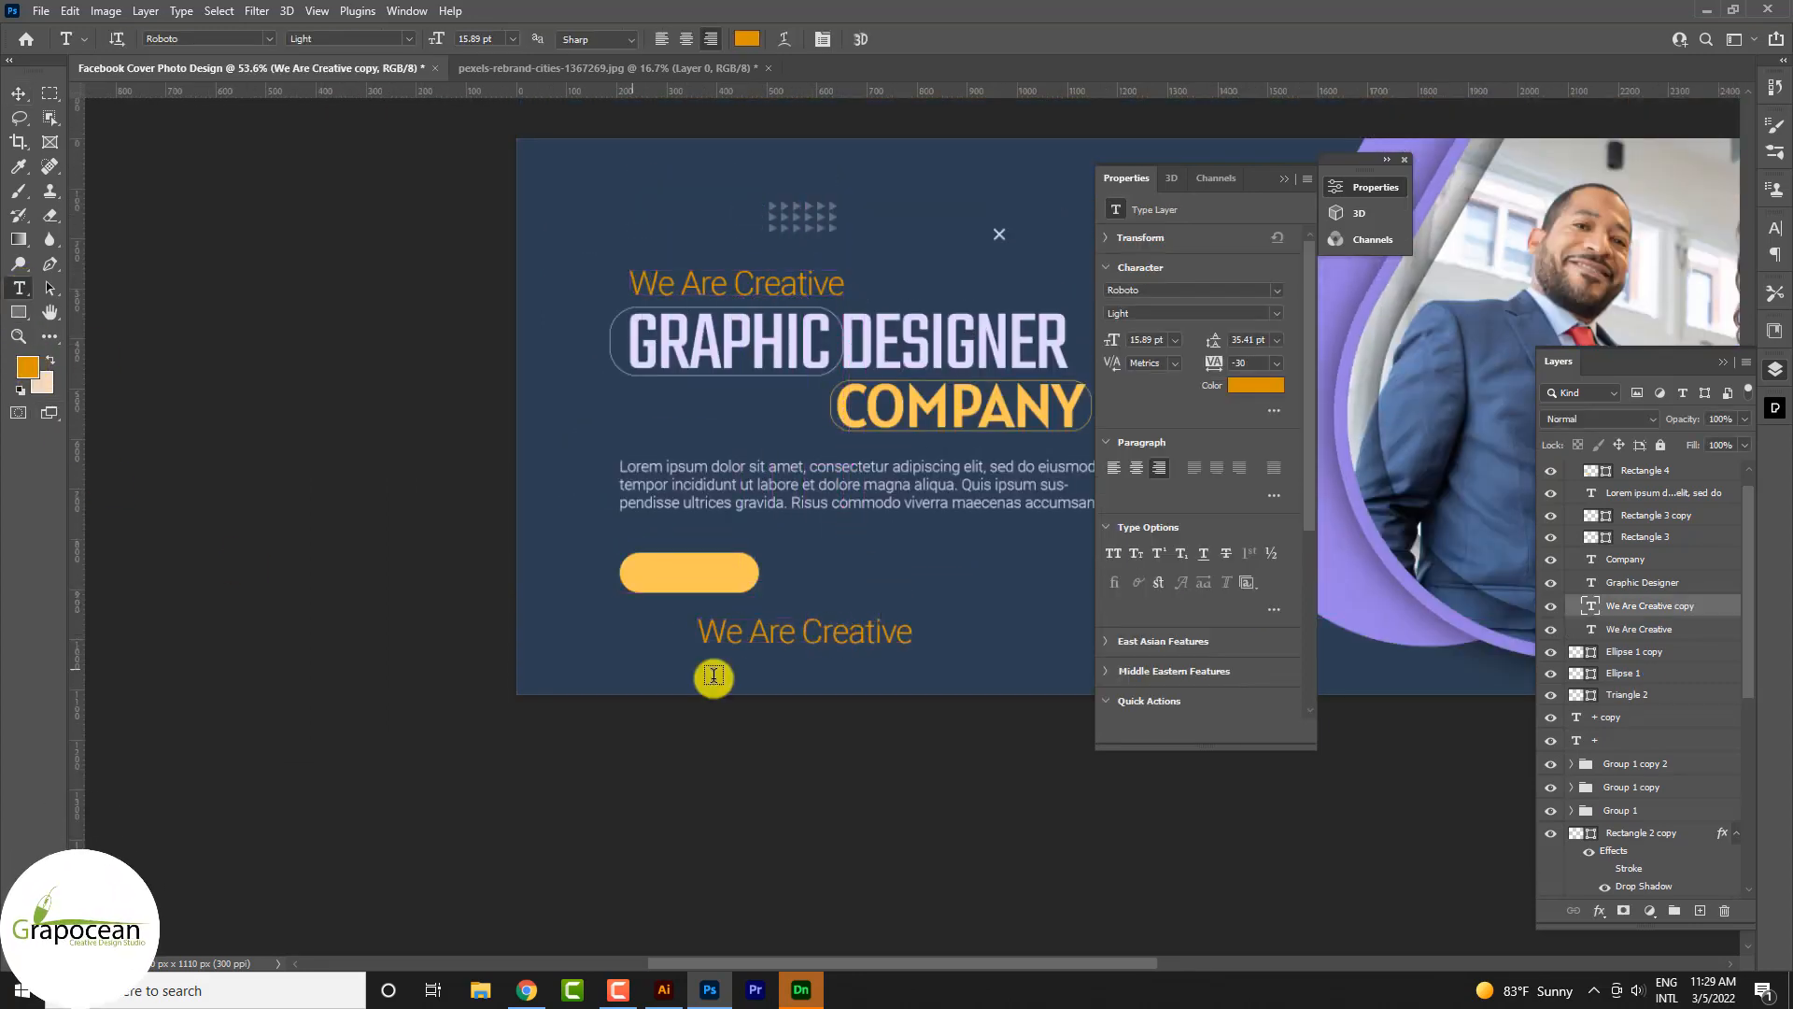
pyautogui.click(706, 631)
pyautogui.hotkey('ctrl', 'a')
pyautogui.click(747, 39)
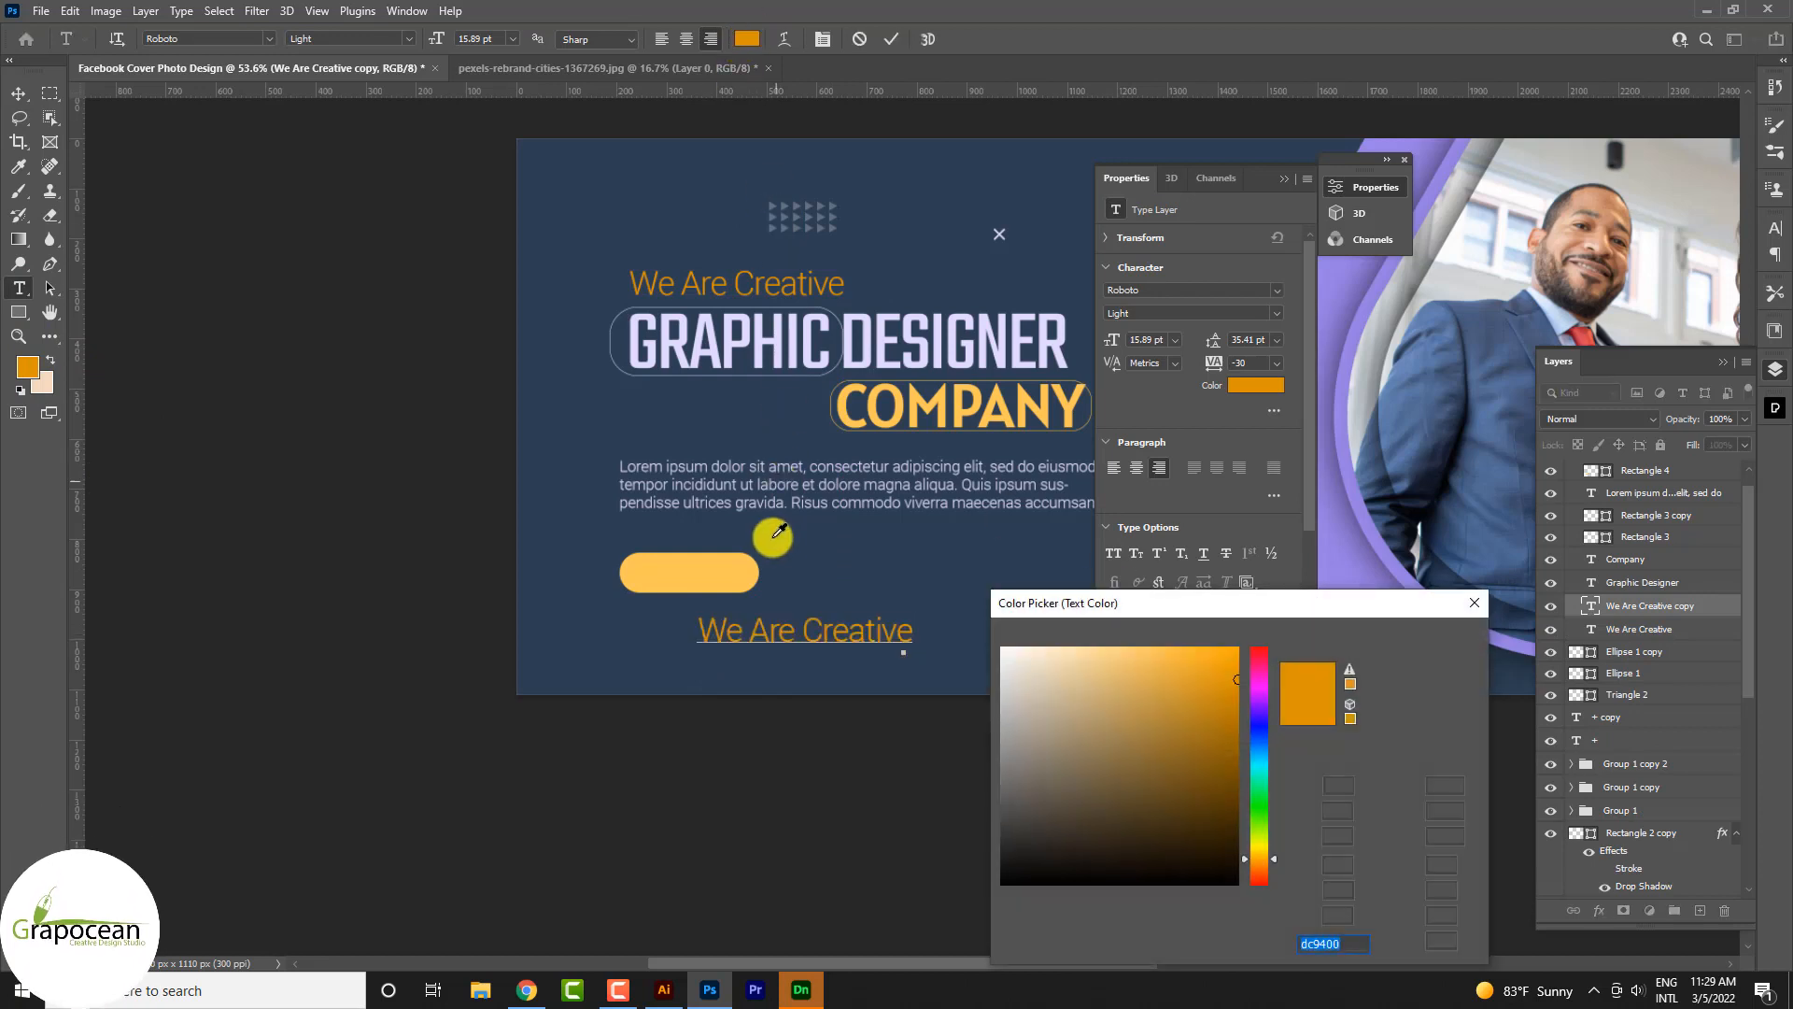
pyautogui.click(785, 537)
pyautogui.click(1424, 671)
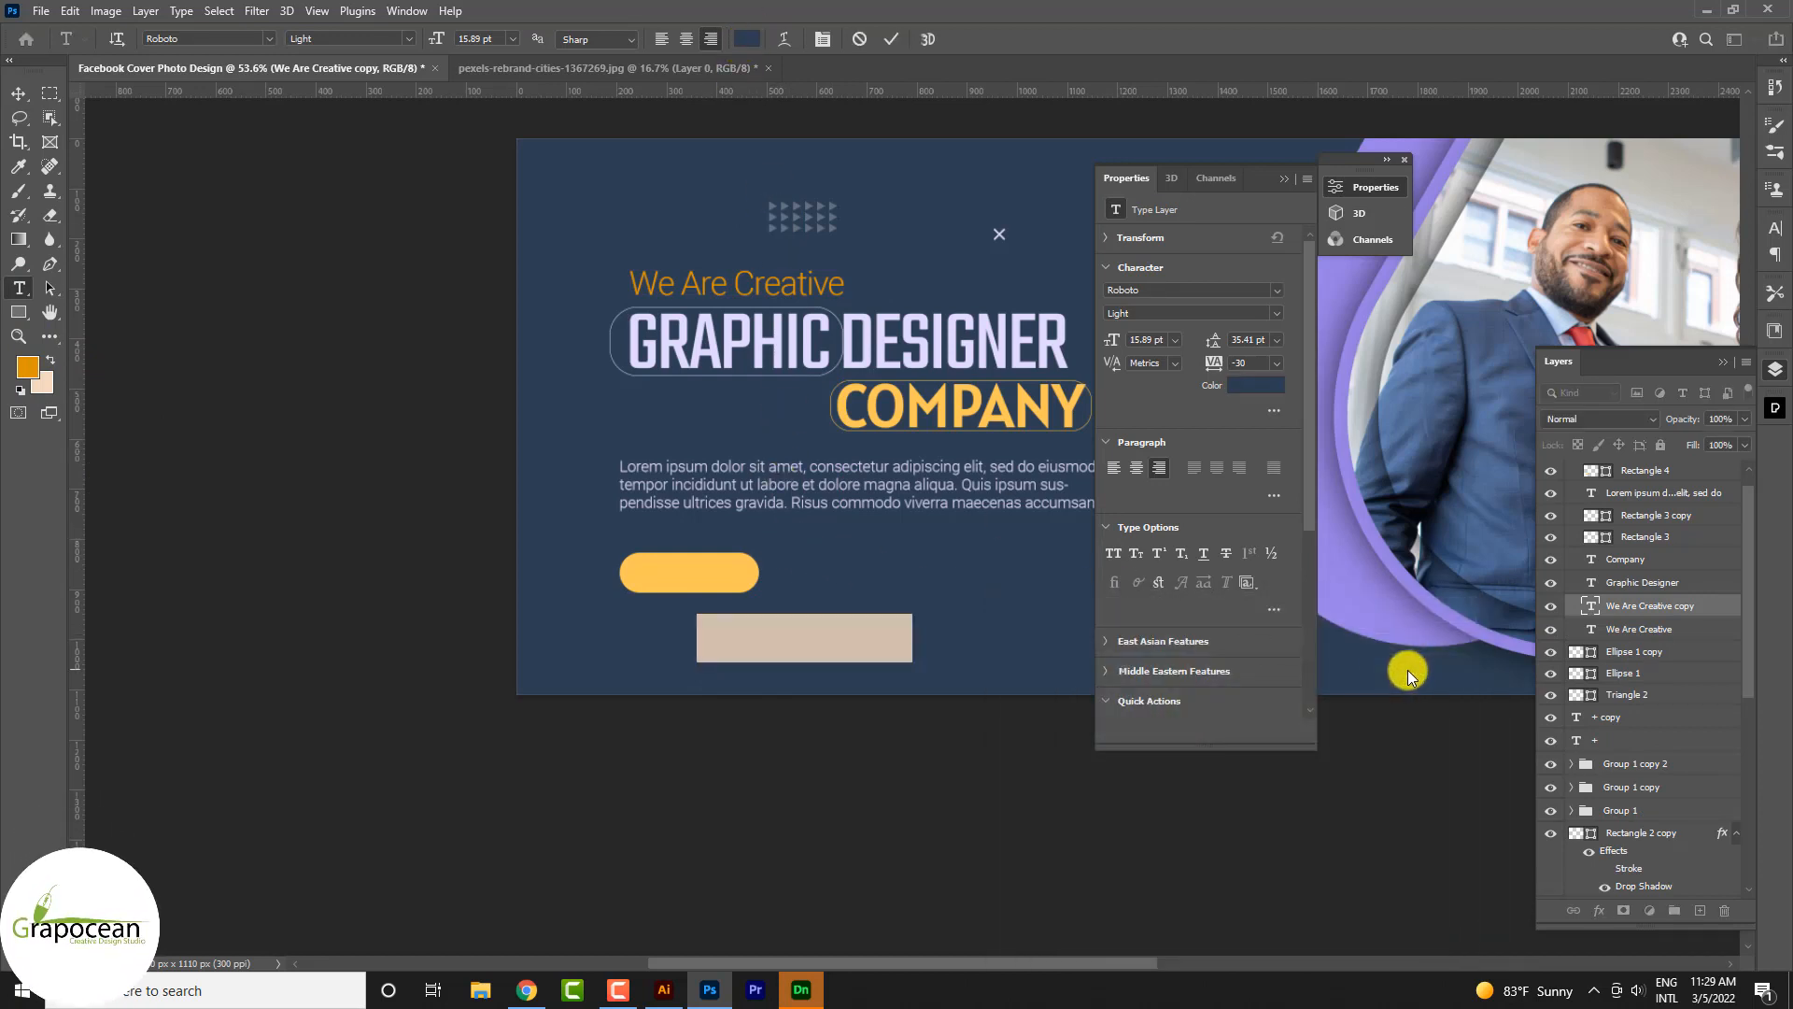
pyautogui.moveTo(19, 62); pyautogui.dragTo(8, 151)
pyautogui.scroll(-5, 601, 680)
pyautogui.scroll(3, 589, 641)
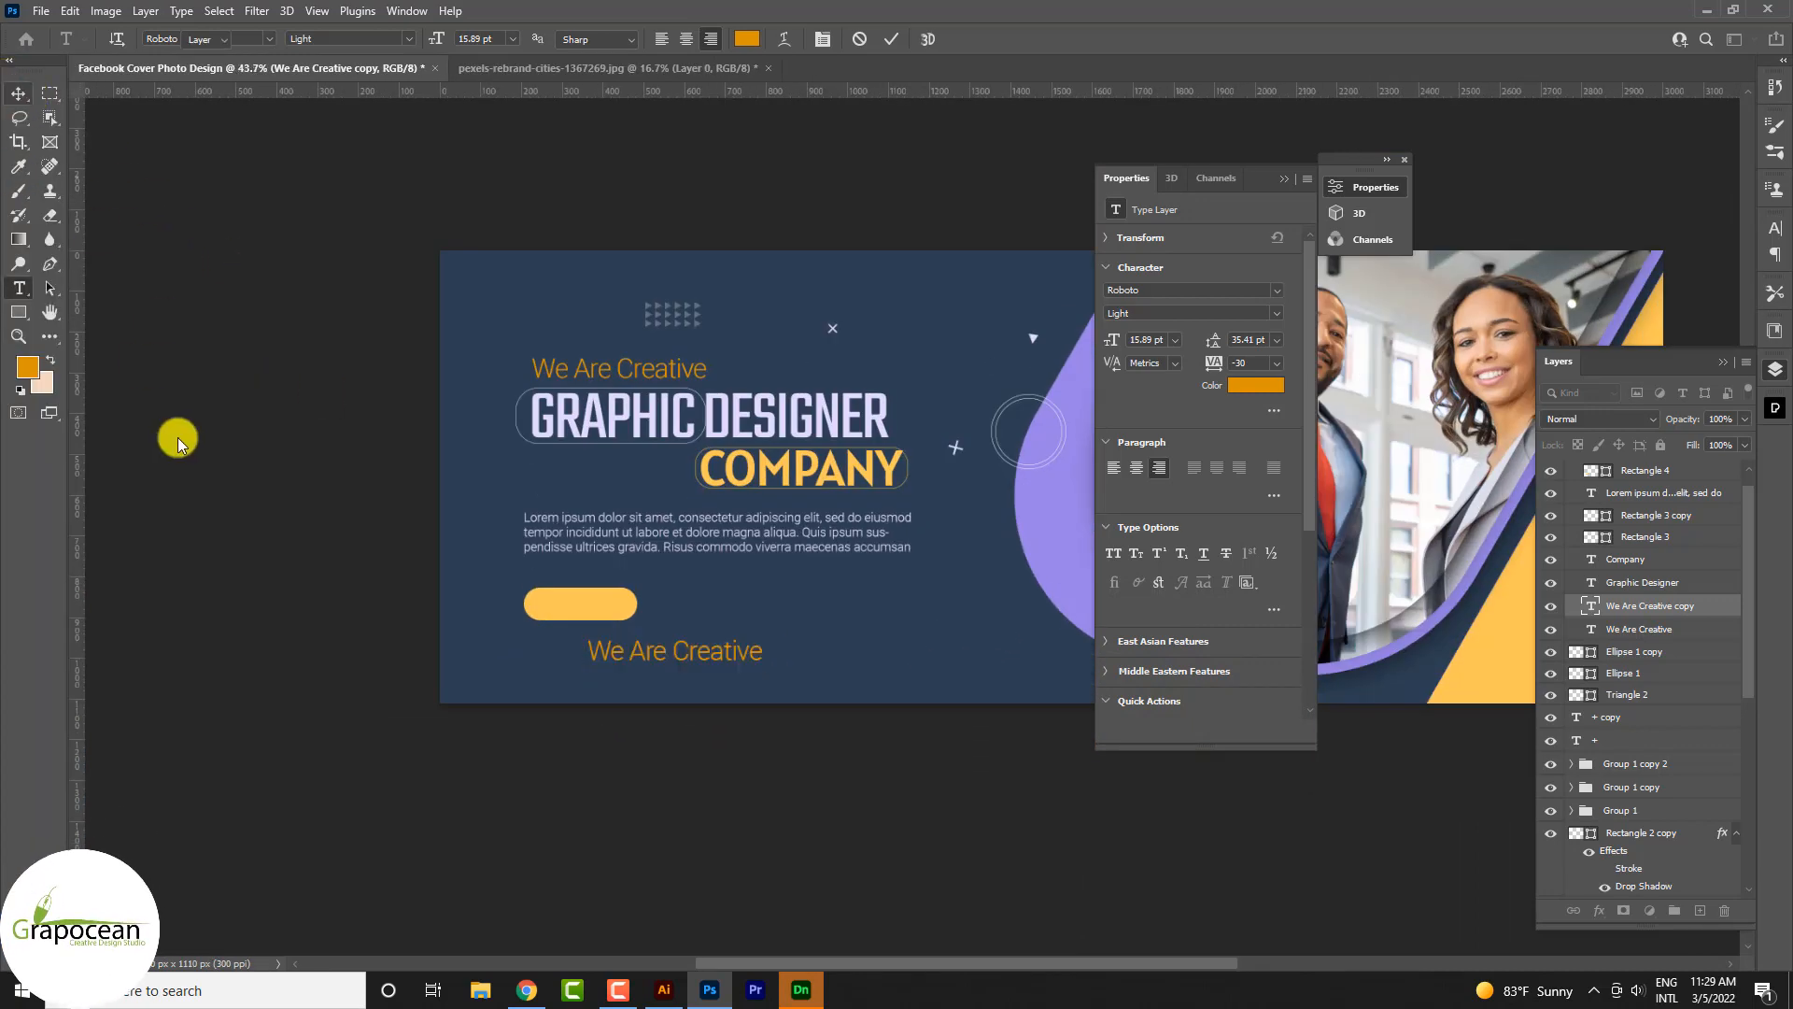
# - Position the copied text over the yellow pill shape, with its layer at the top of the group
pyautogui.hotkey('ctrl', 'Return')
pyautogui.press('v')
pyautogui.scroll(8, 653, 648)
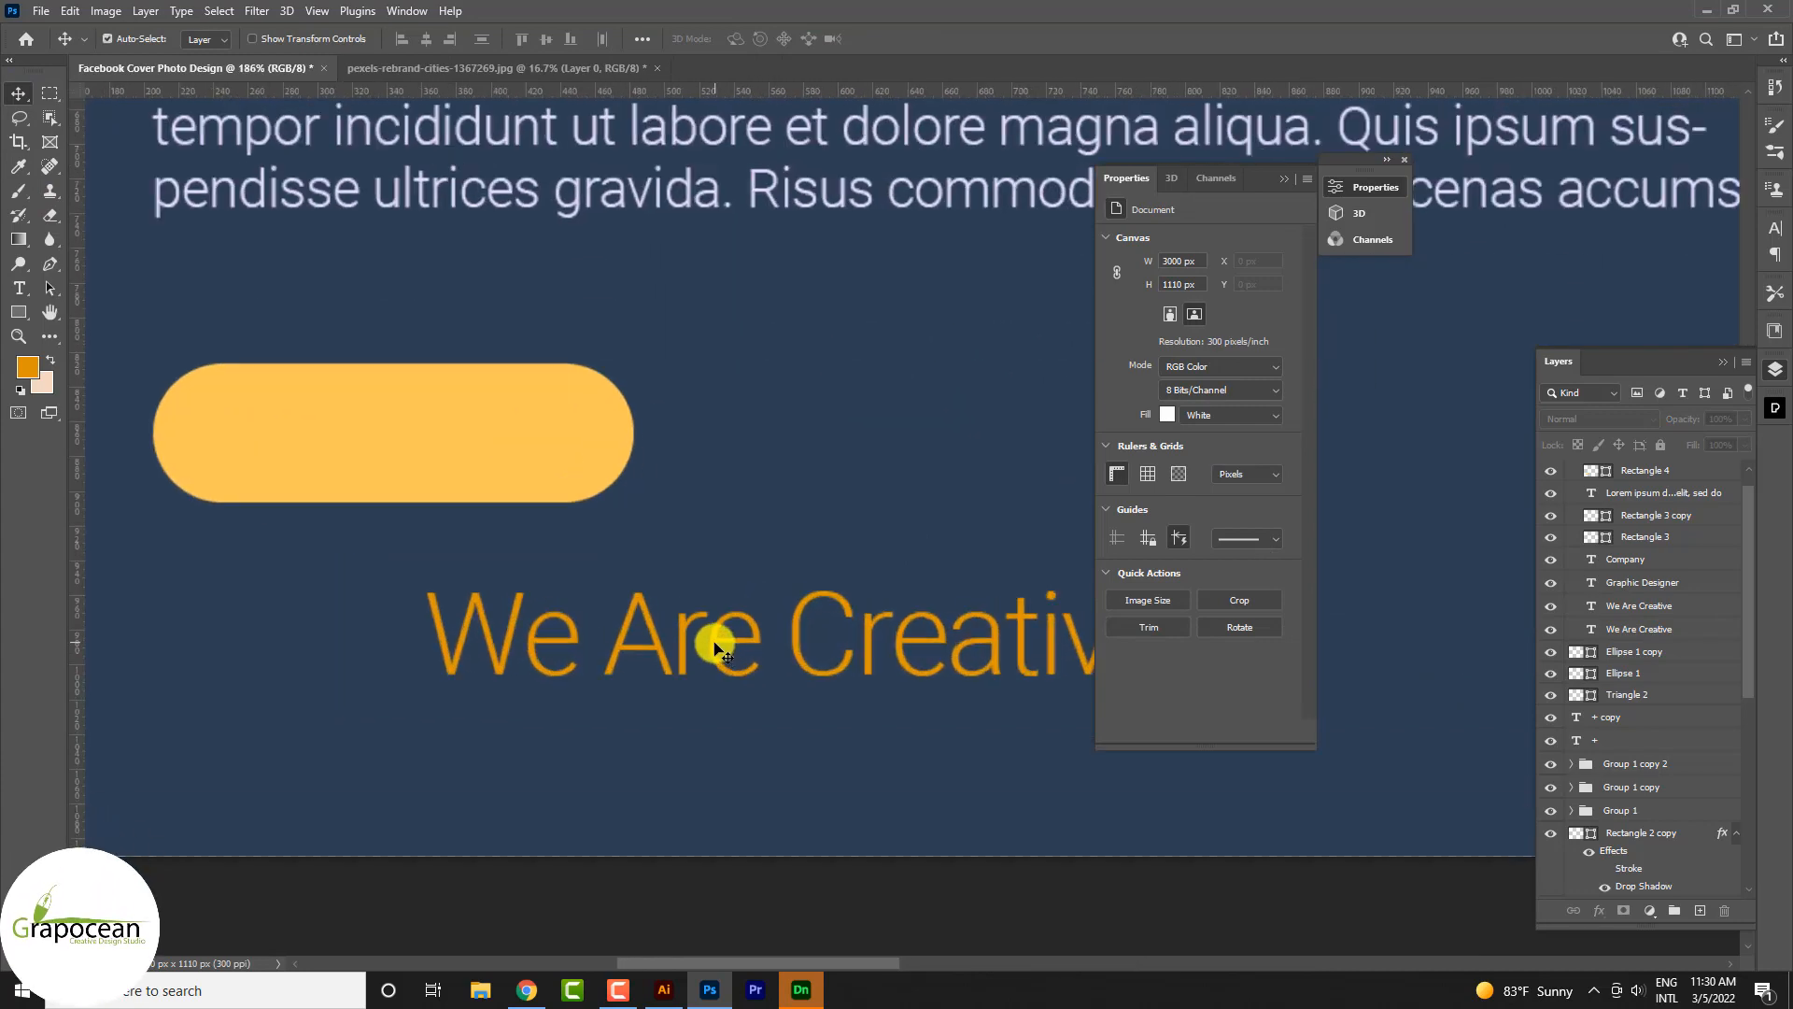
pyautogui.moveTo(714, 644); pyautogui.dragTo(568, 458)
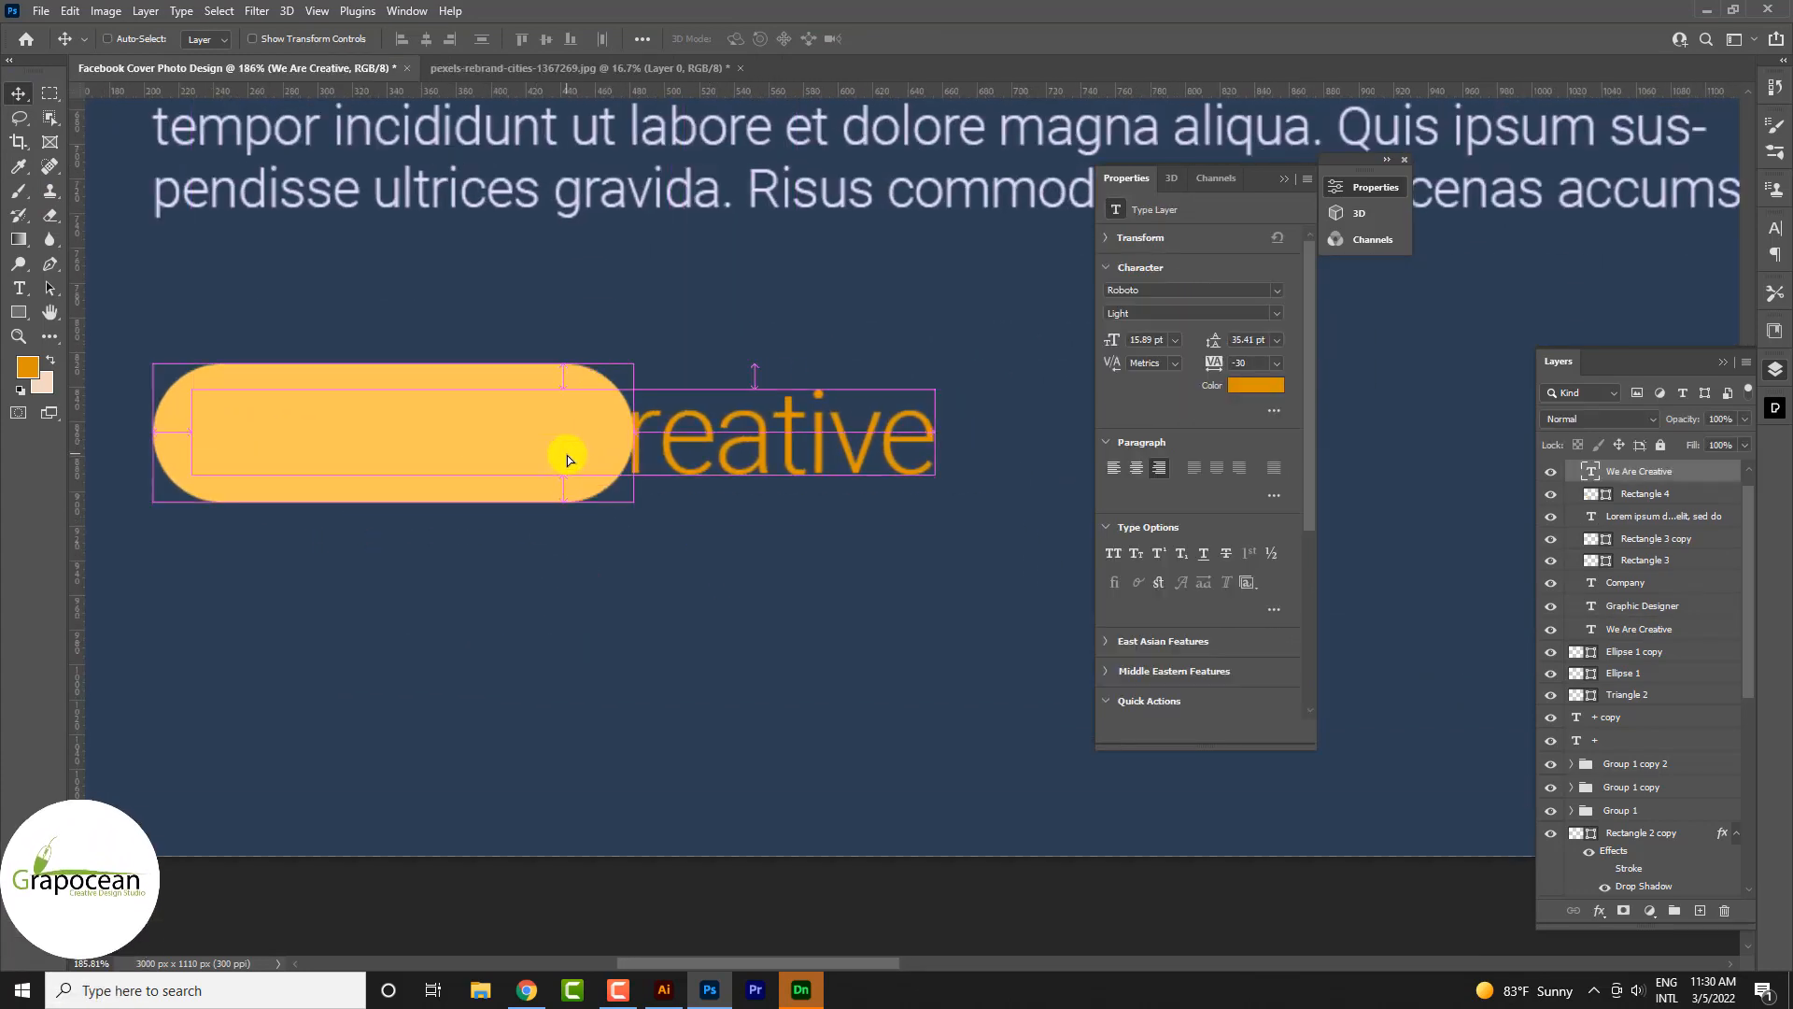
# - Replace the copied text on the yellow pill shape with "Order Now"
pyautogui.scroll(-4, 508, 508)
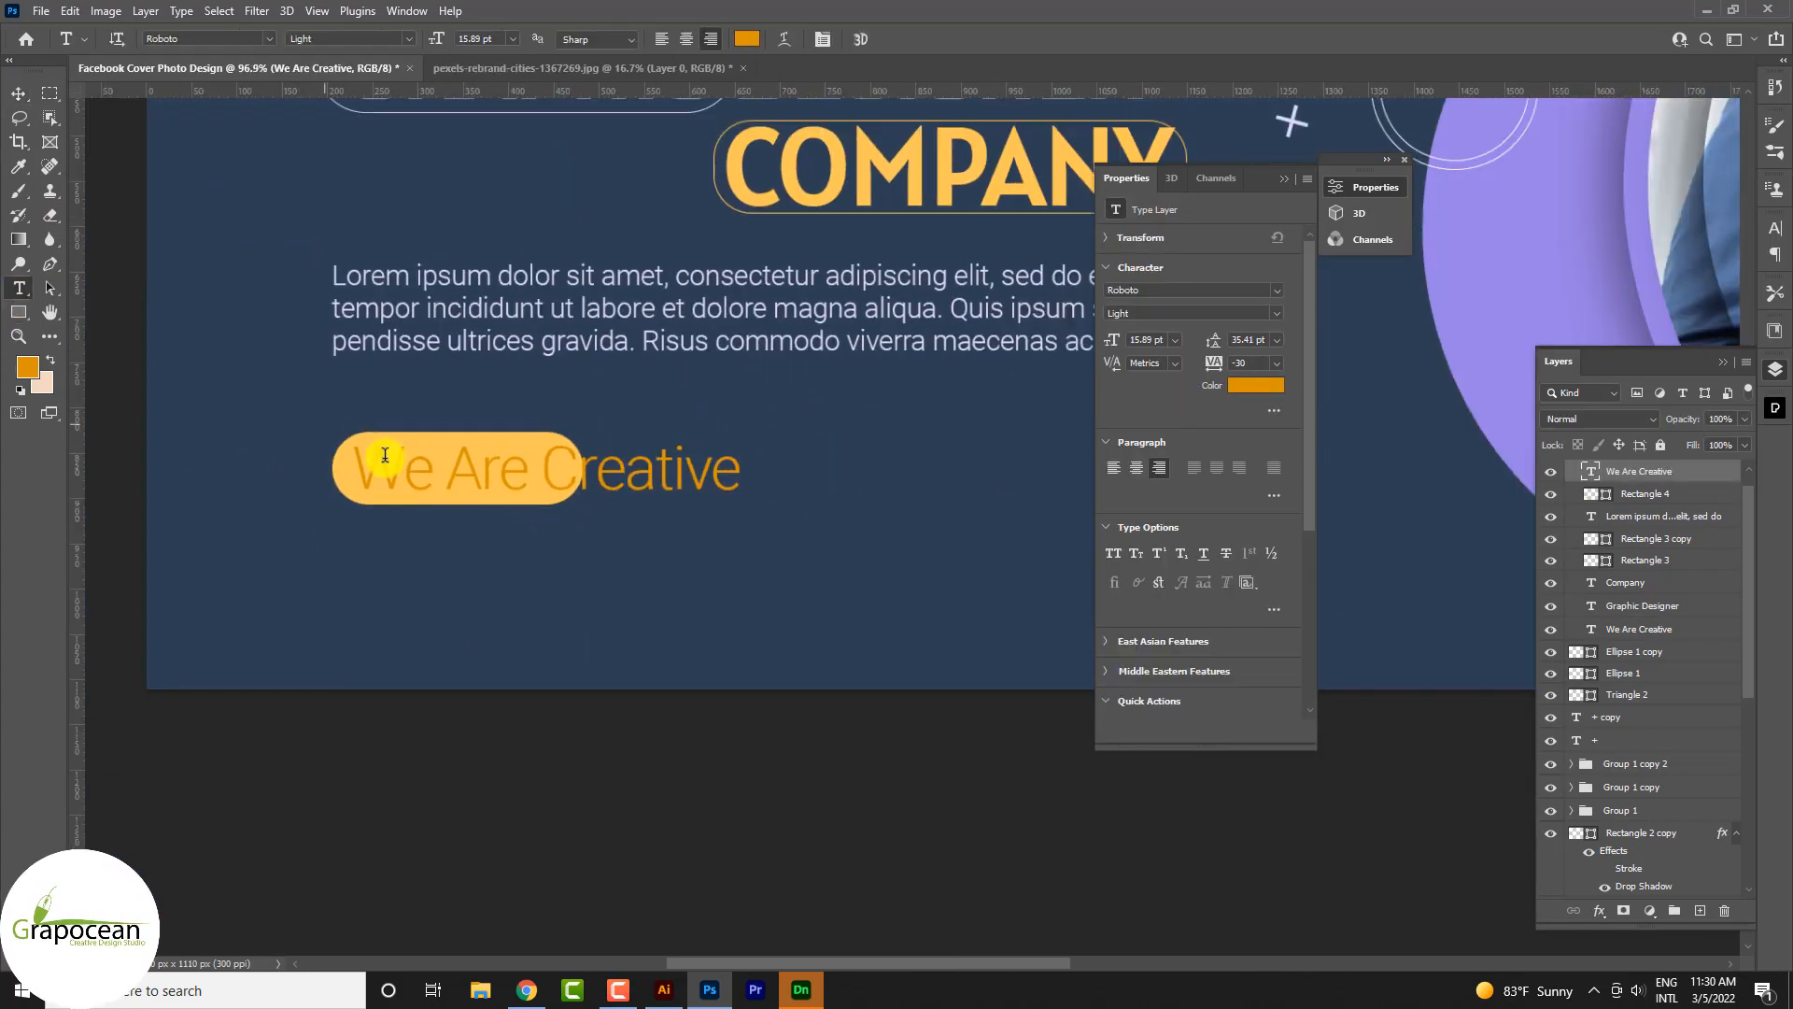
pyautogui.tripleClick(366, 470)
pyautogui.press('BackSpace')
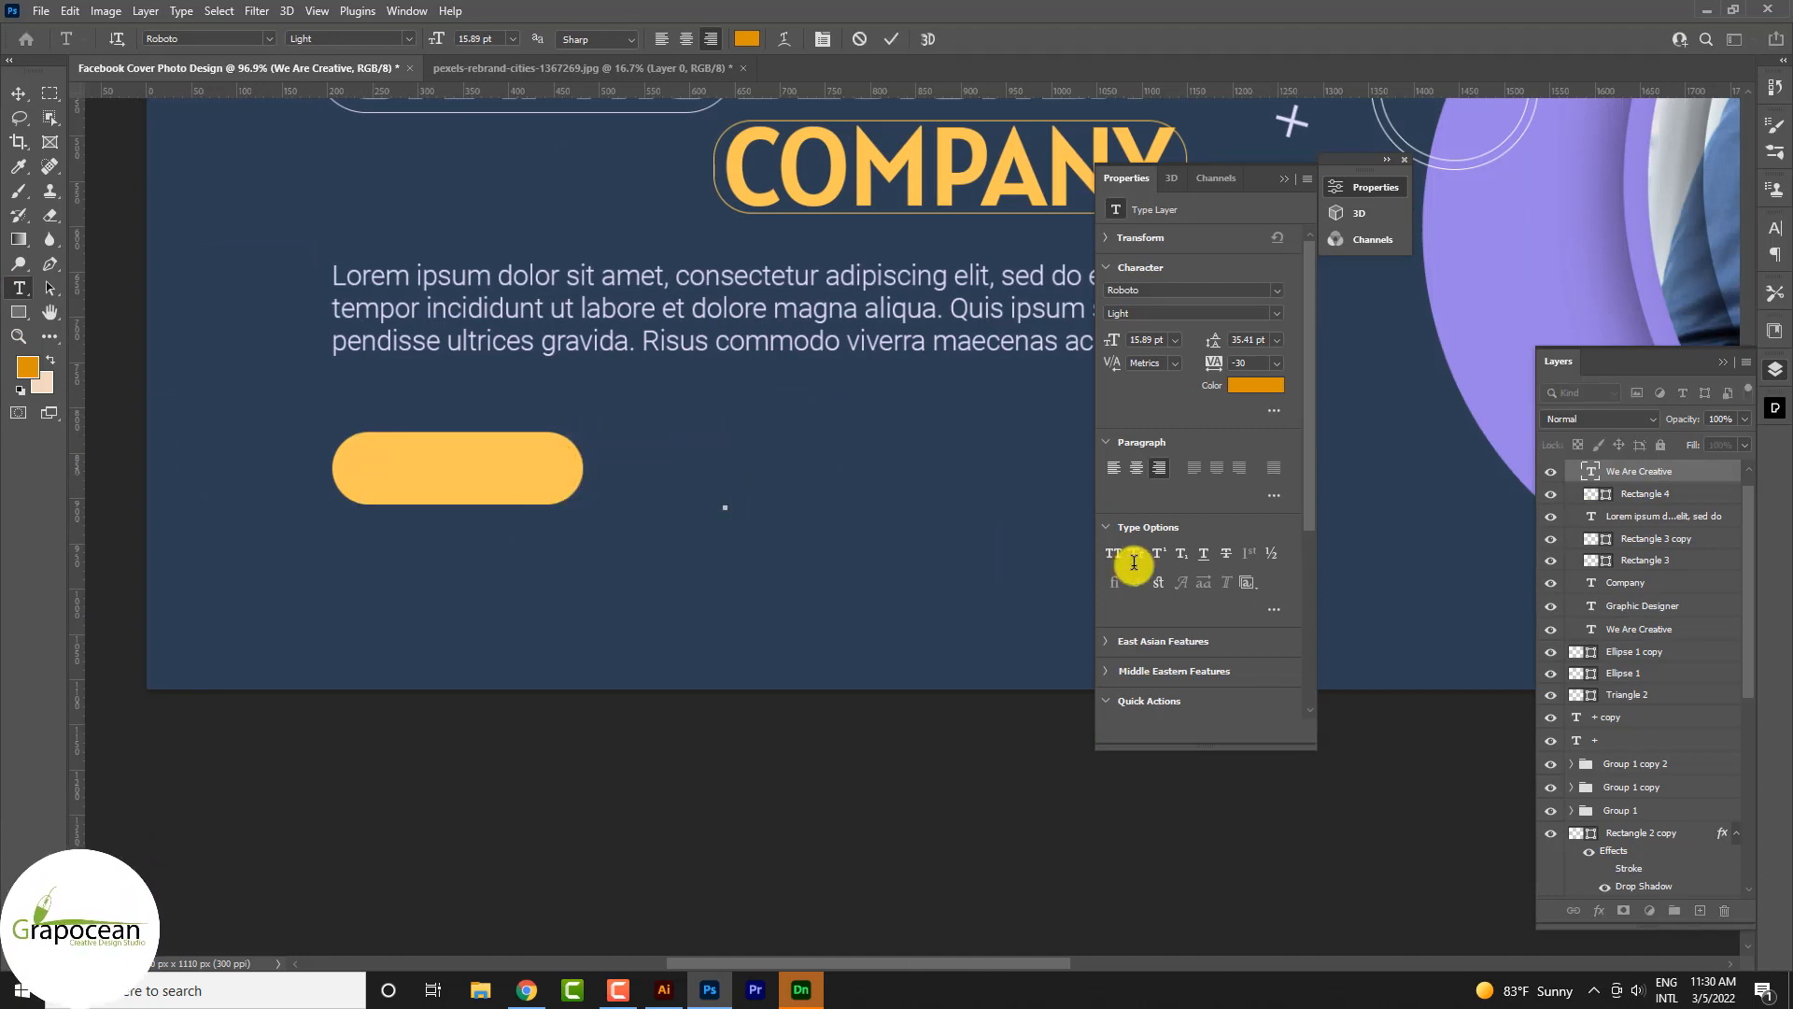
pyautogui.write('Order Now')
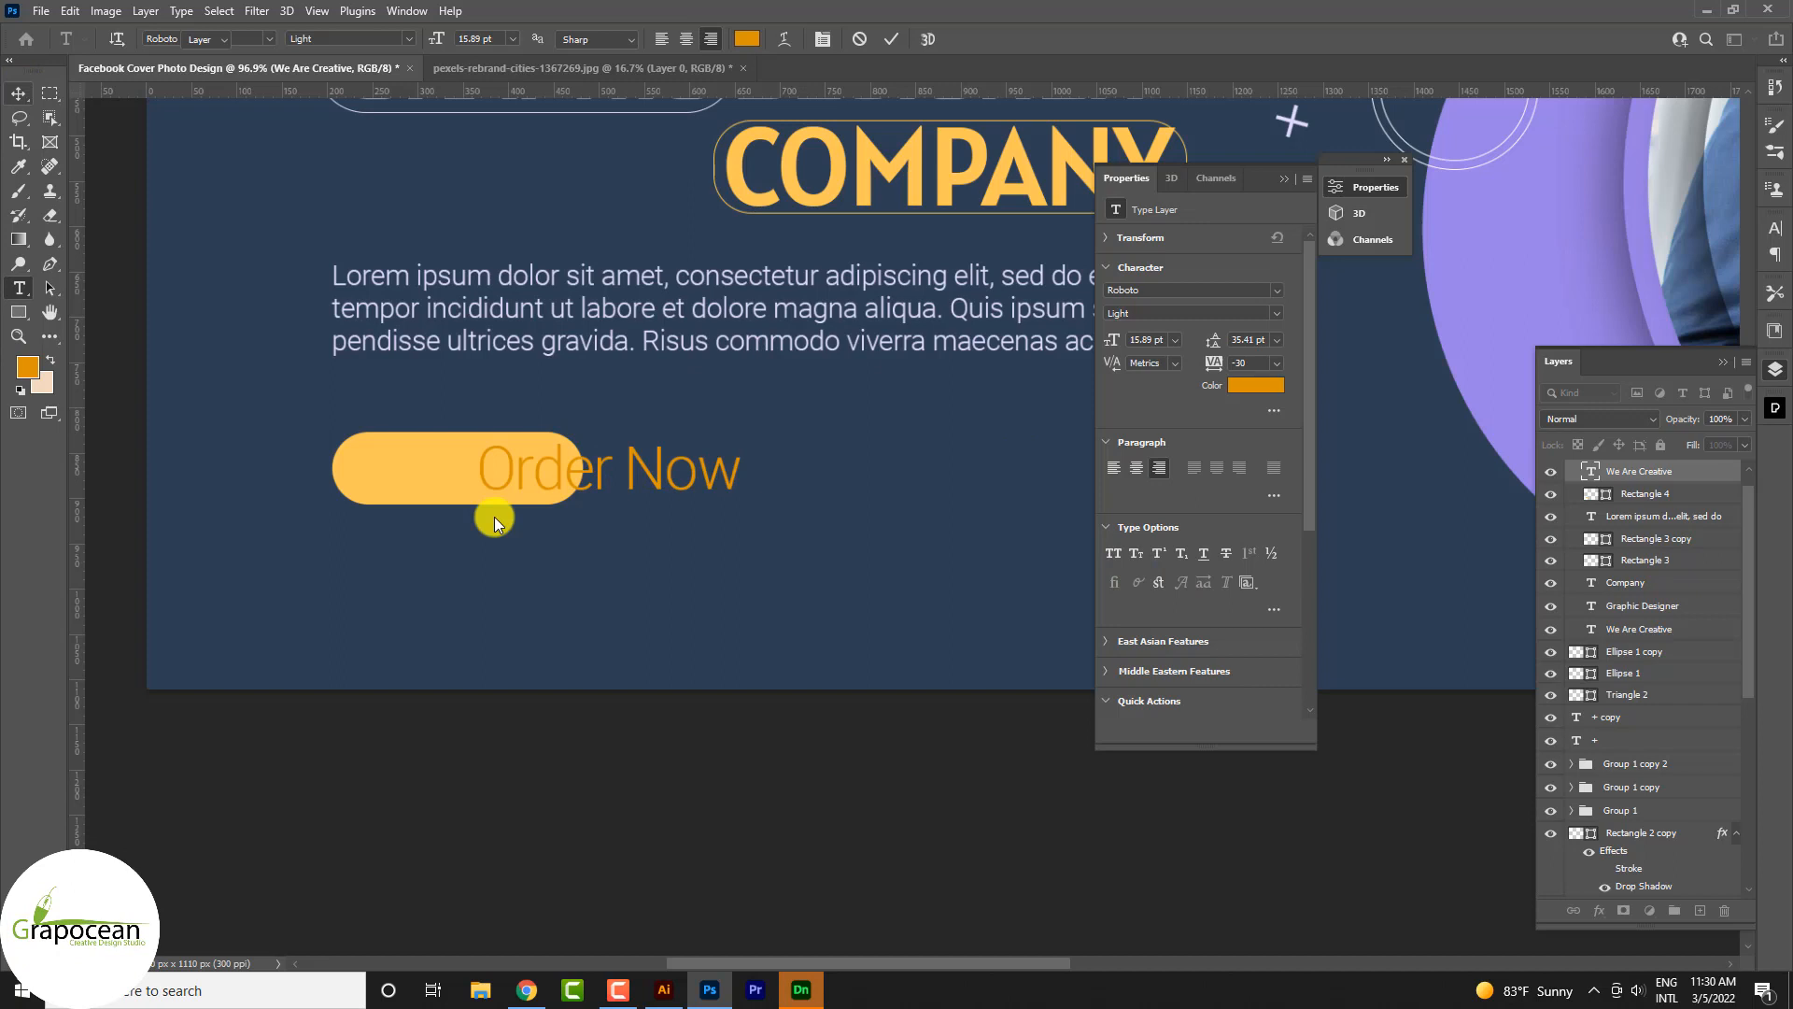
# - Scale the "Order Now" text down to about 60% and centre it on the yellow pill shape
pyautogui.hotkey('ctrl', 'Return')
pyautogui.press('v')
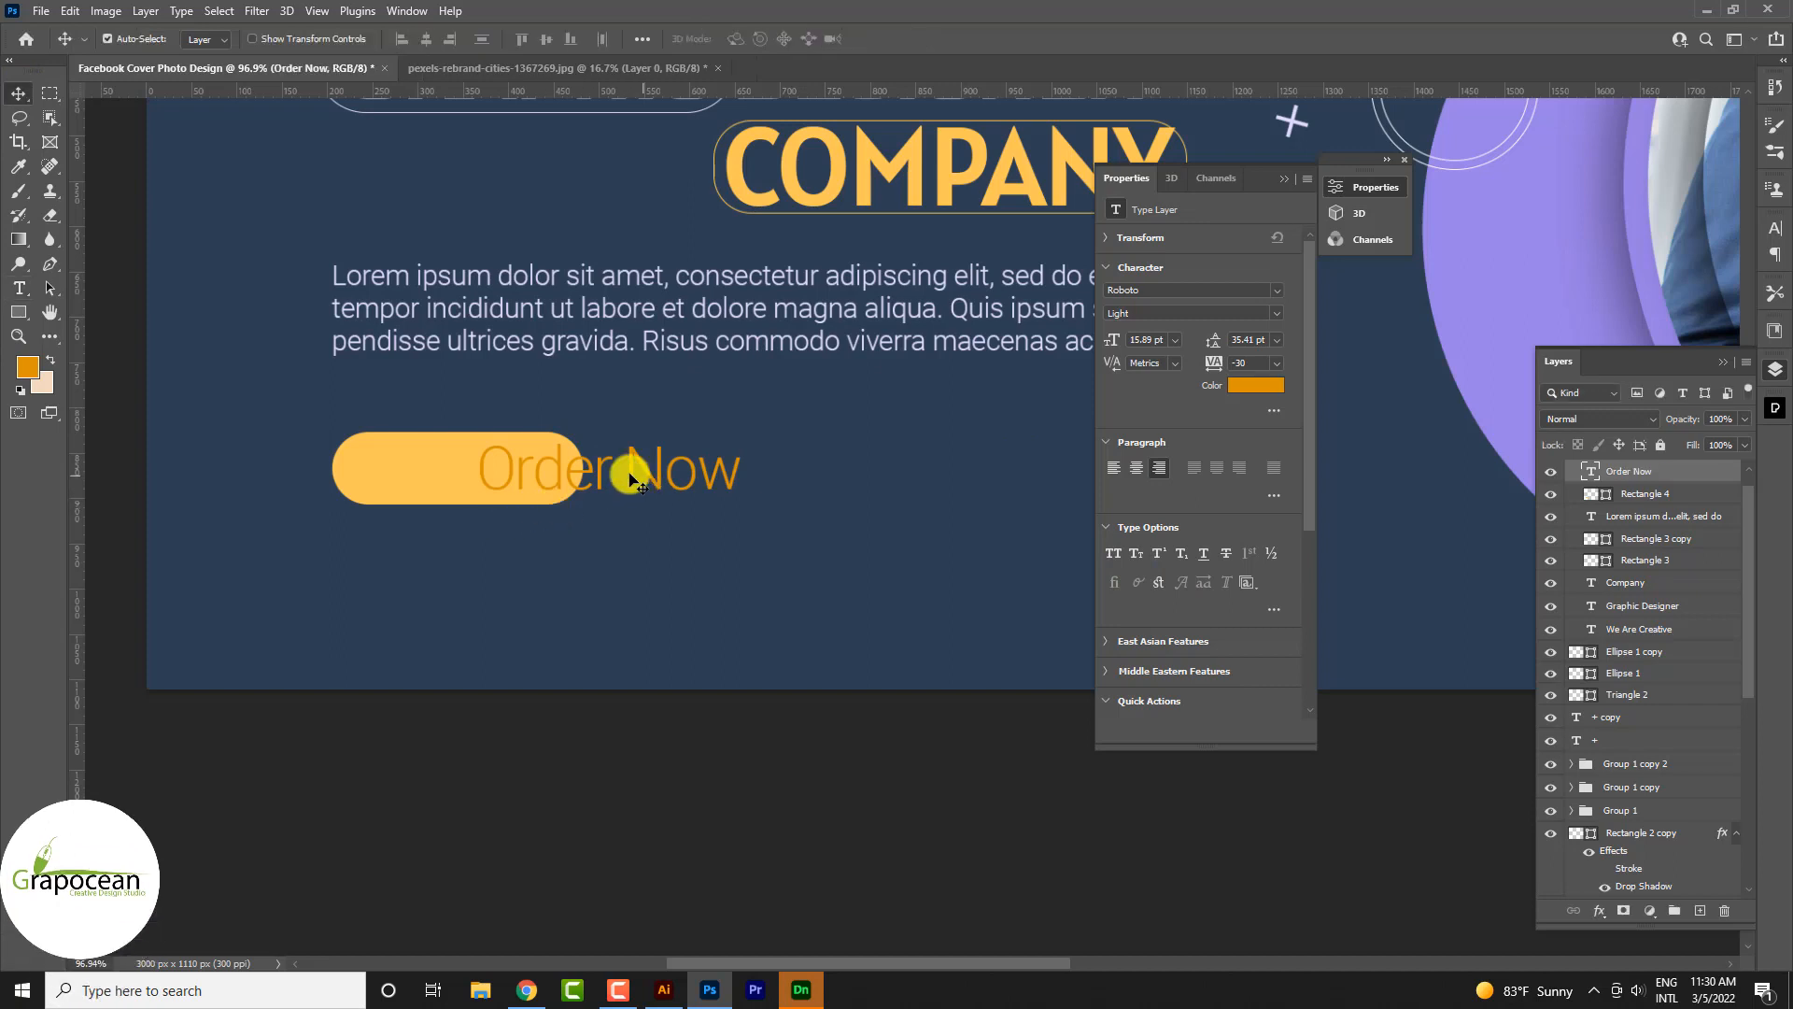
pyautogui.moveTo(623, 467); pyautogui.dragTo(502, 480)
pyautogui.hotkey('ctrl', 't')
pyautogui.moveTo(602, 546); pyautogui.dragTo(533, 493)
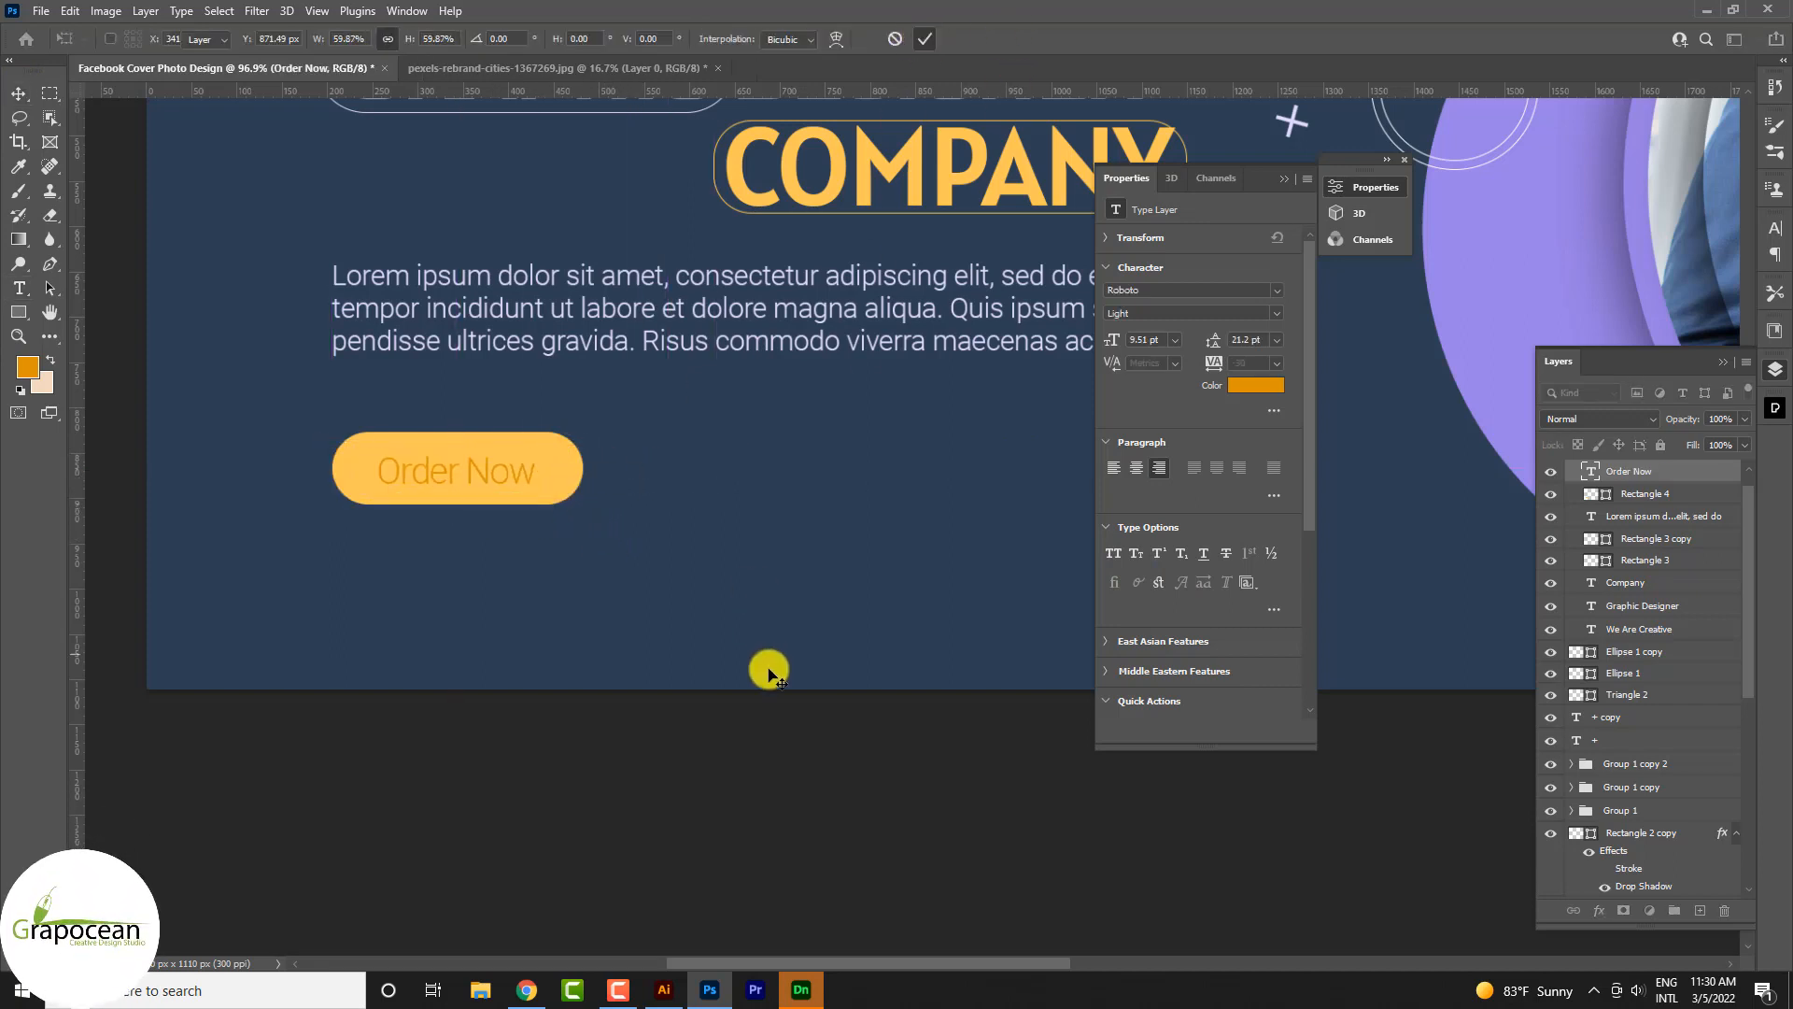
pyautogui.press('Return')
# - Recolor the "Order Now" text on the yellow pill shape to a very dark grey
pyautogui.scroll(-3, 777, 674)
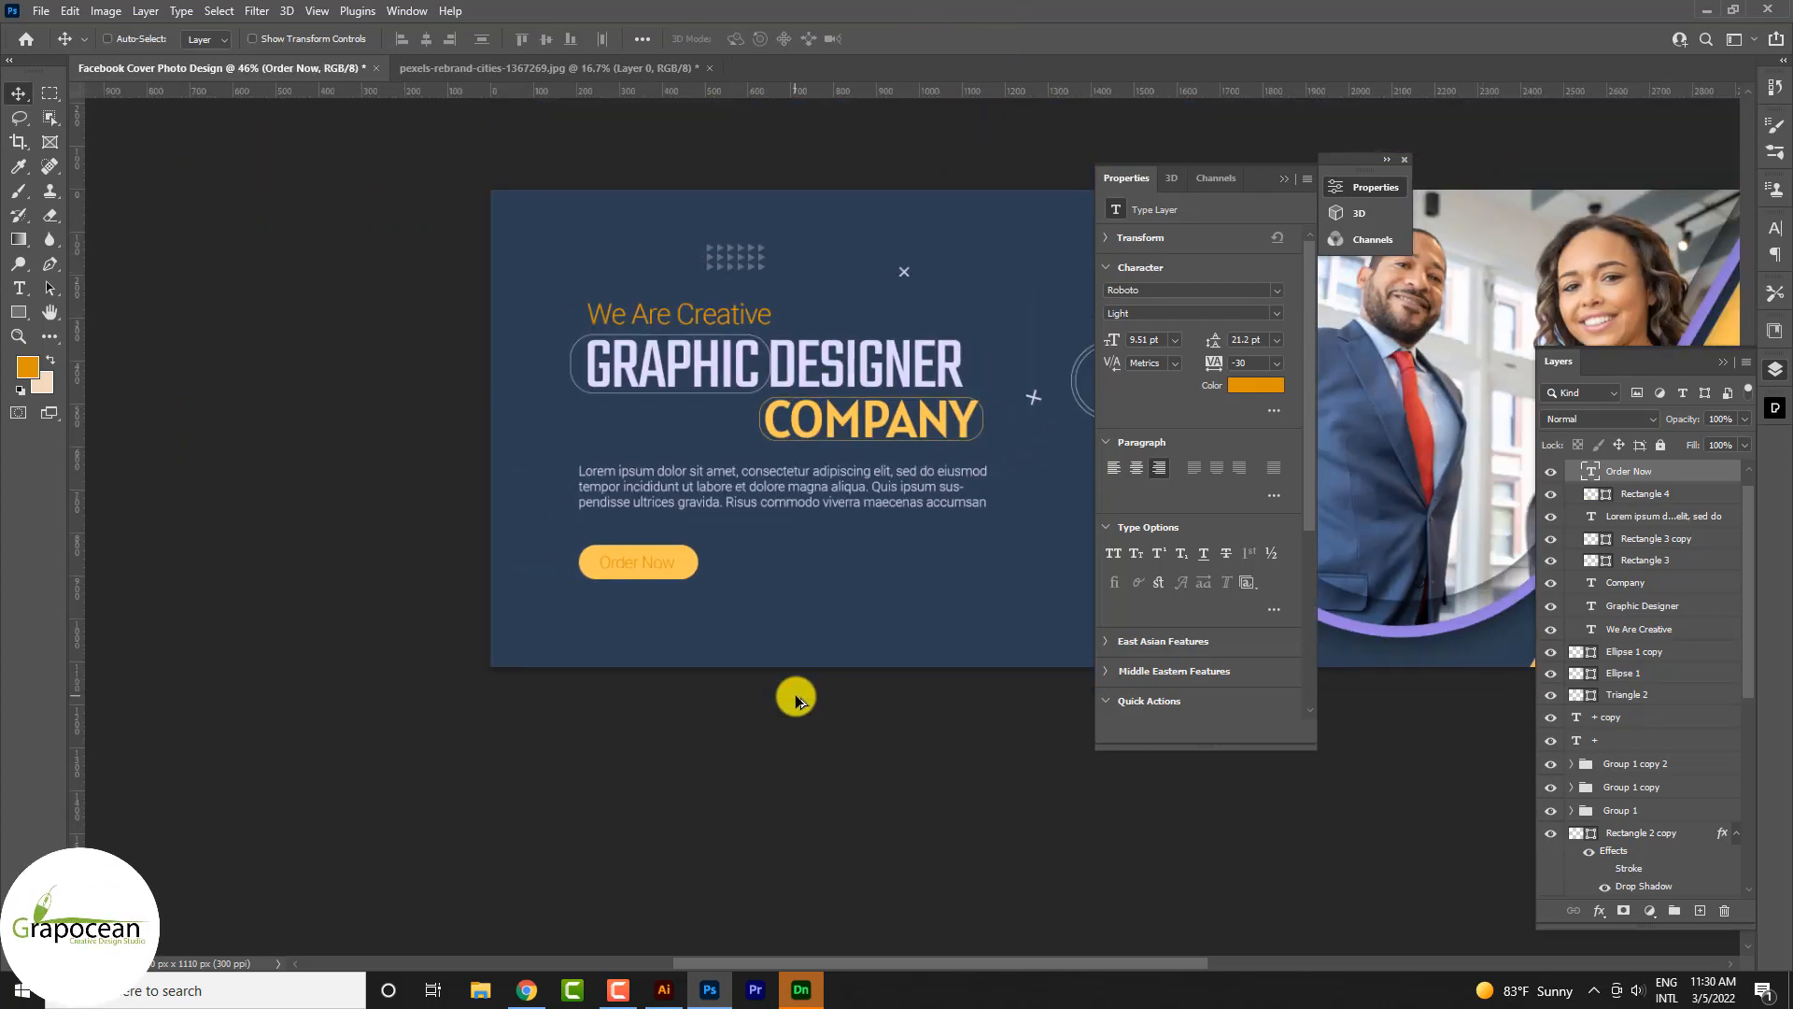
pyautogui.click(19, 288)
pyautogui.click(601, 562)
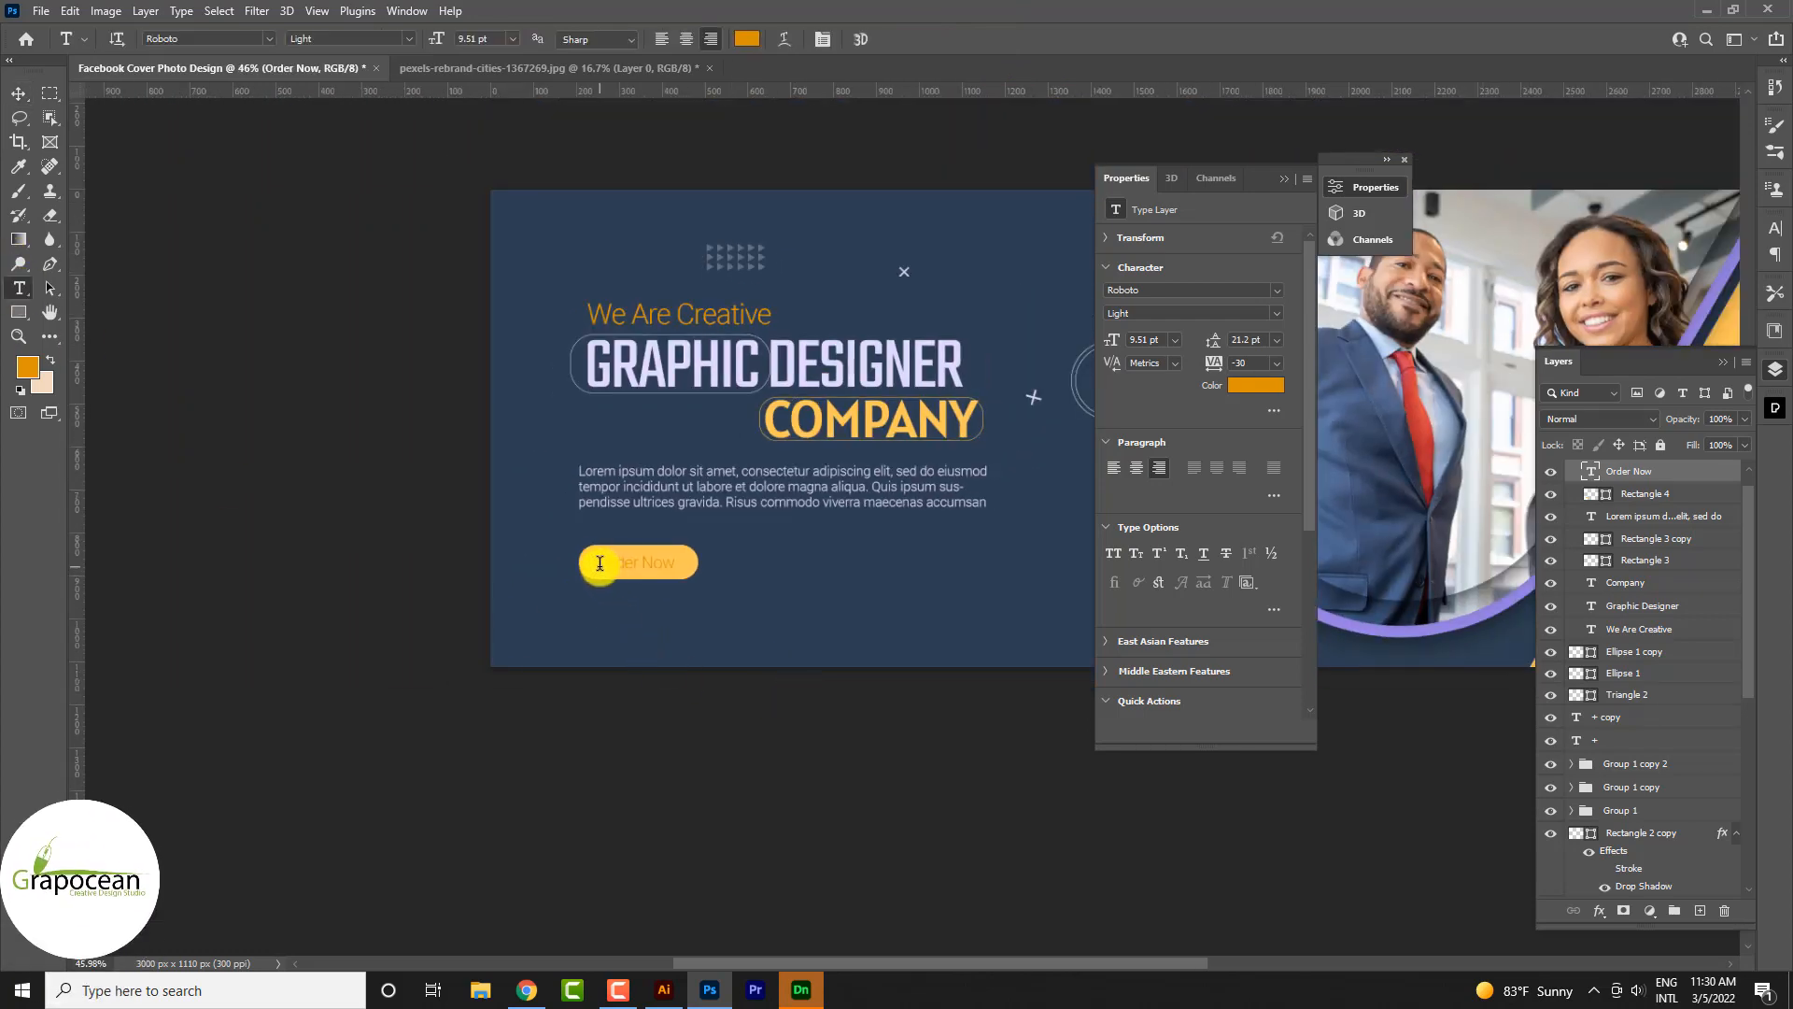
pyautogui.click(744, 40)
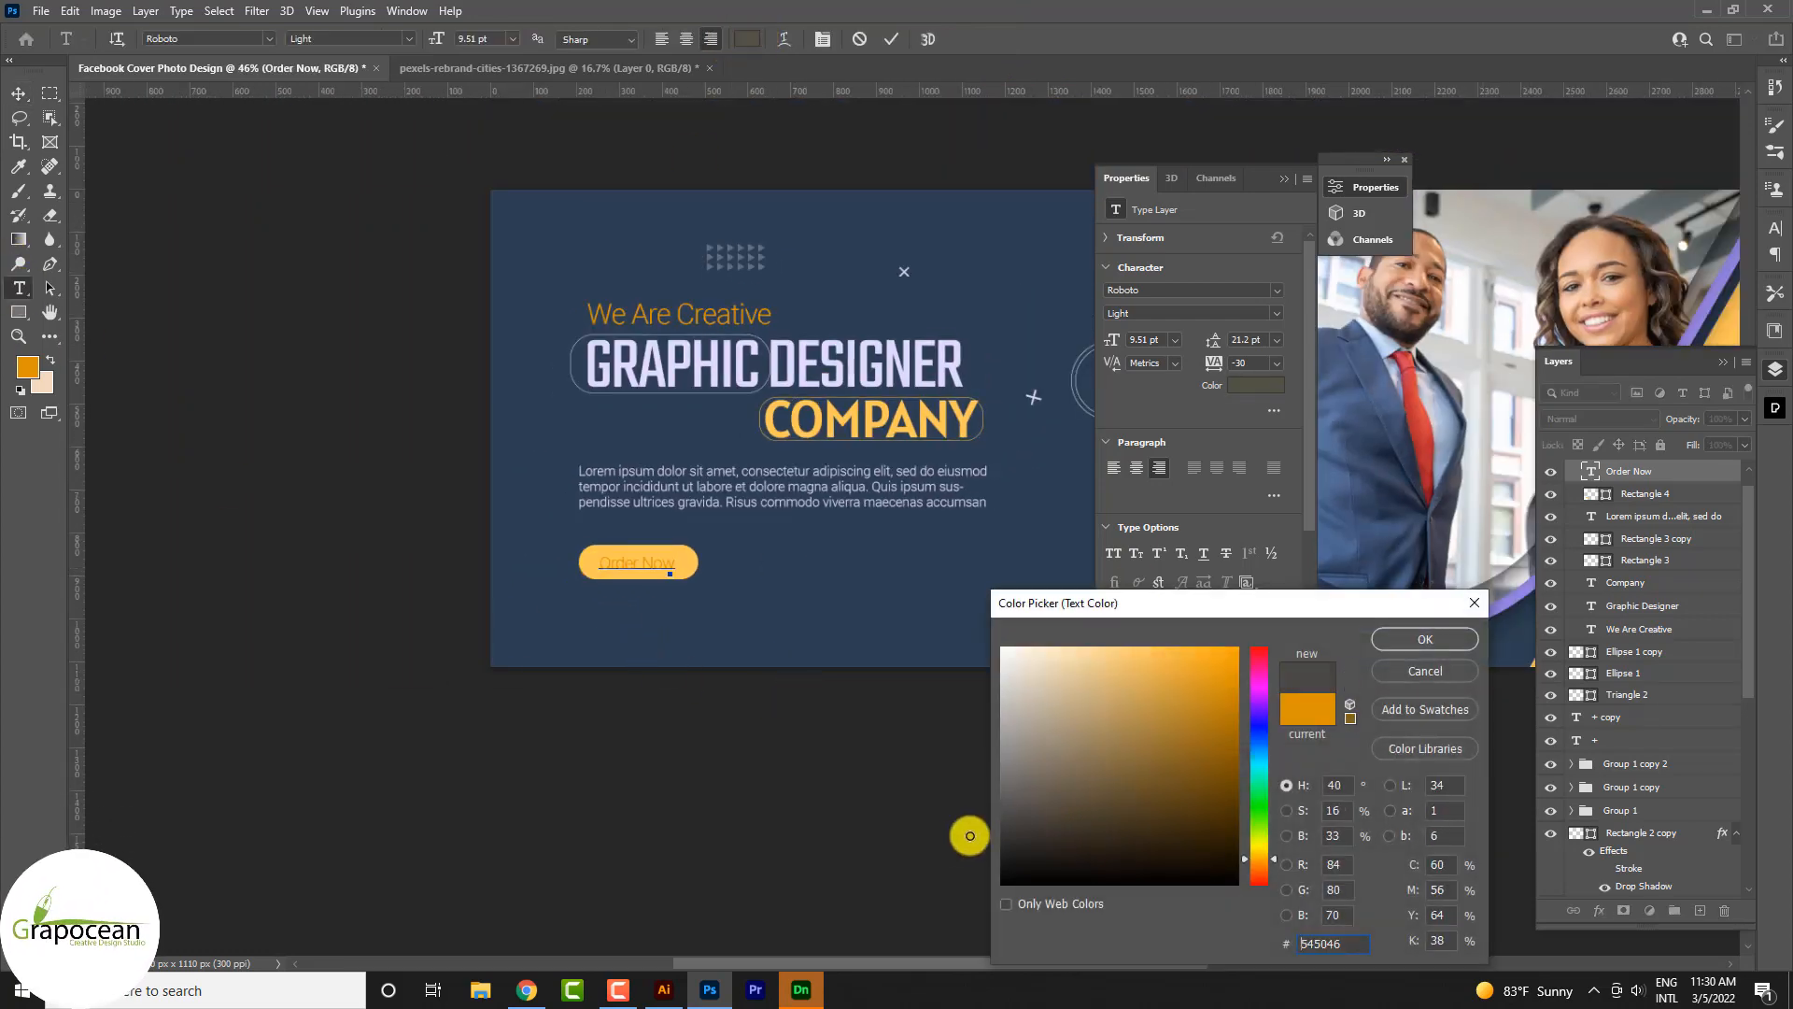
pyautogui.click(1425, 639)
pyautogui.scroll(3, 641, 572)
pyautogui.click(630, 733)
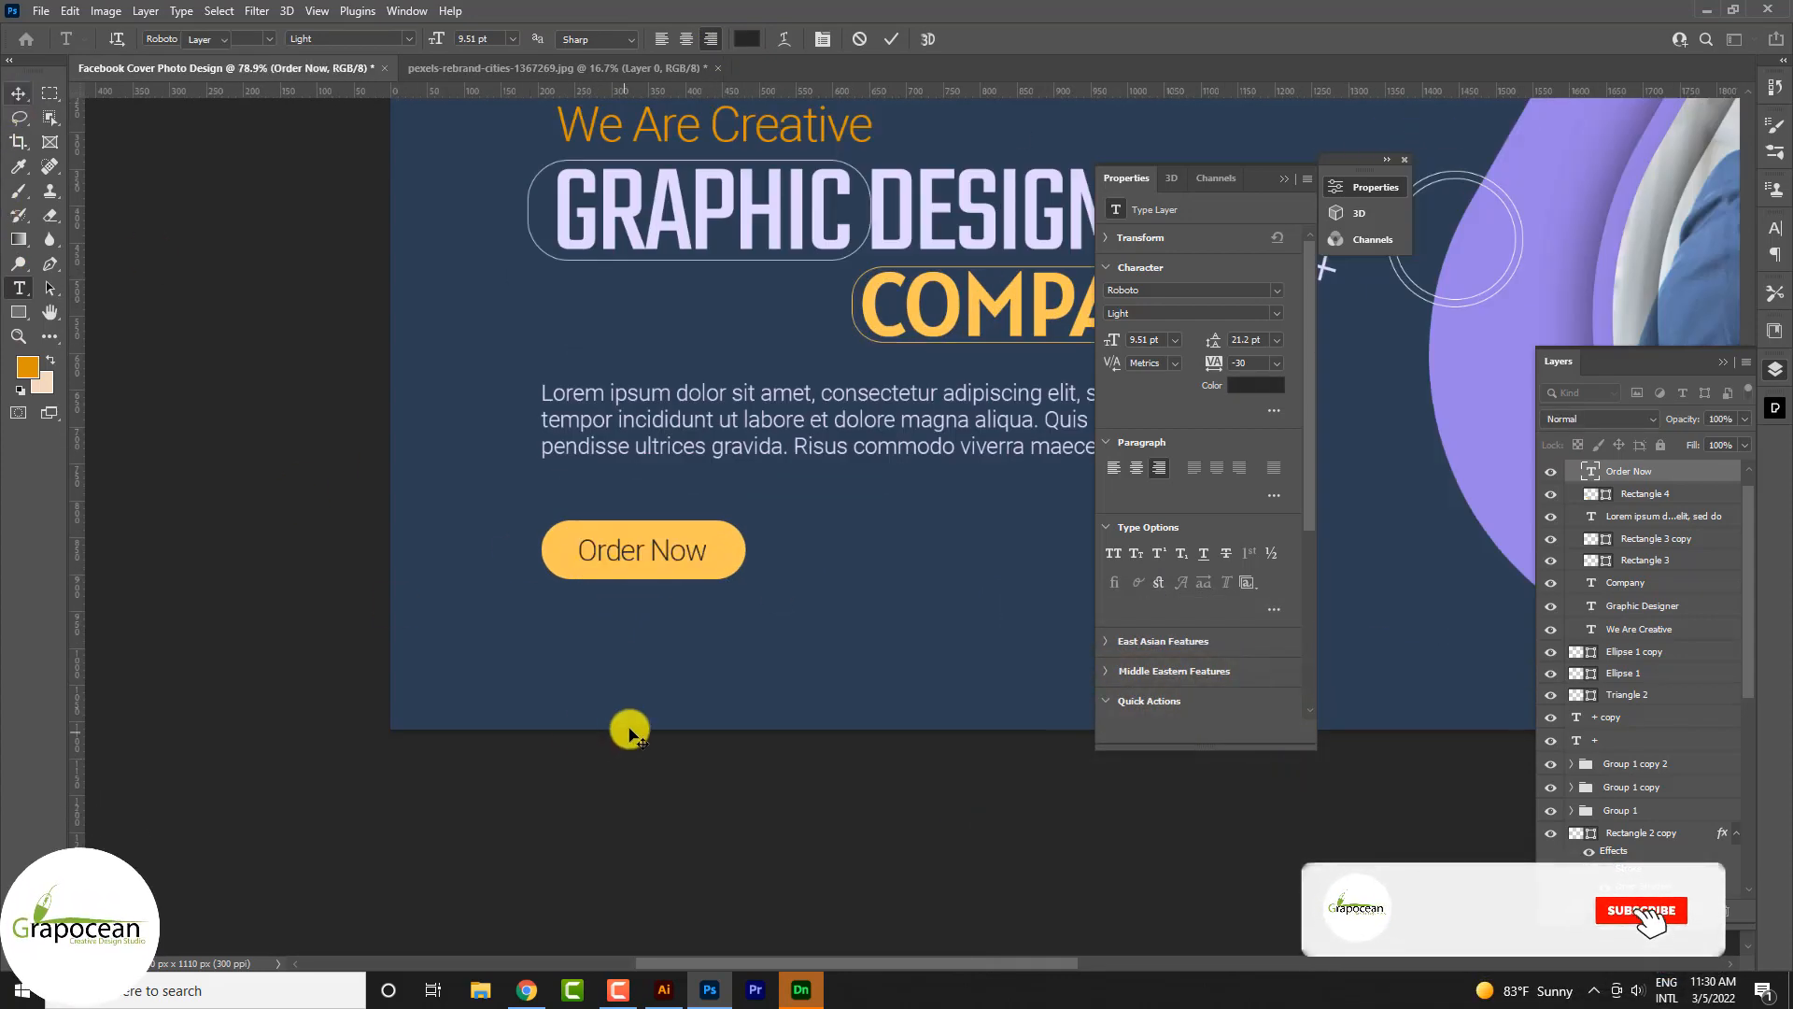
# - Duplicate the Lorem ipsum paragraph below the "Order Now" button and delete the copy's visible lines
pyautogui.scroll(-4, 640, 719)
pyautogui.moveTo(798, 555); pyautogui.dragTo(798, 670)
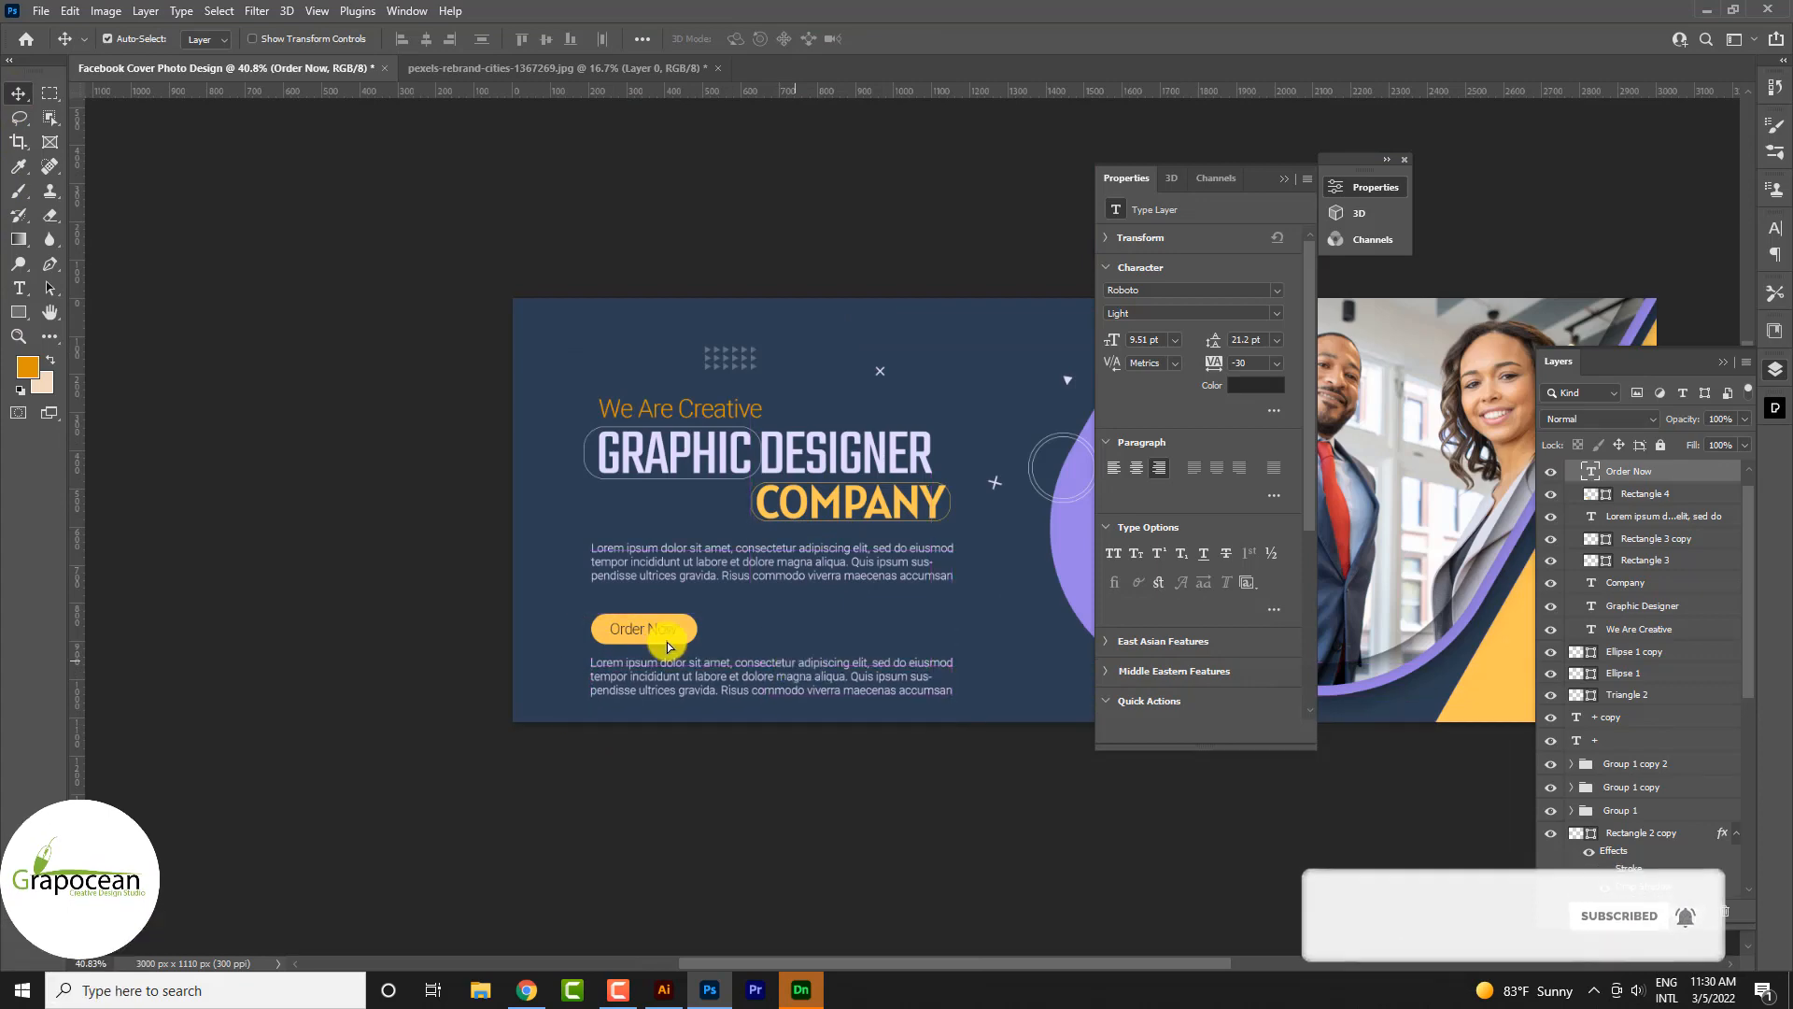
pyautogui.press('t')
pyautogui.moveTo(591, 666); pyautogui.dragTo(1273, 772)
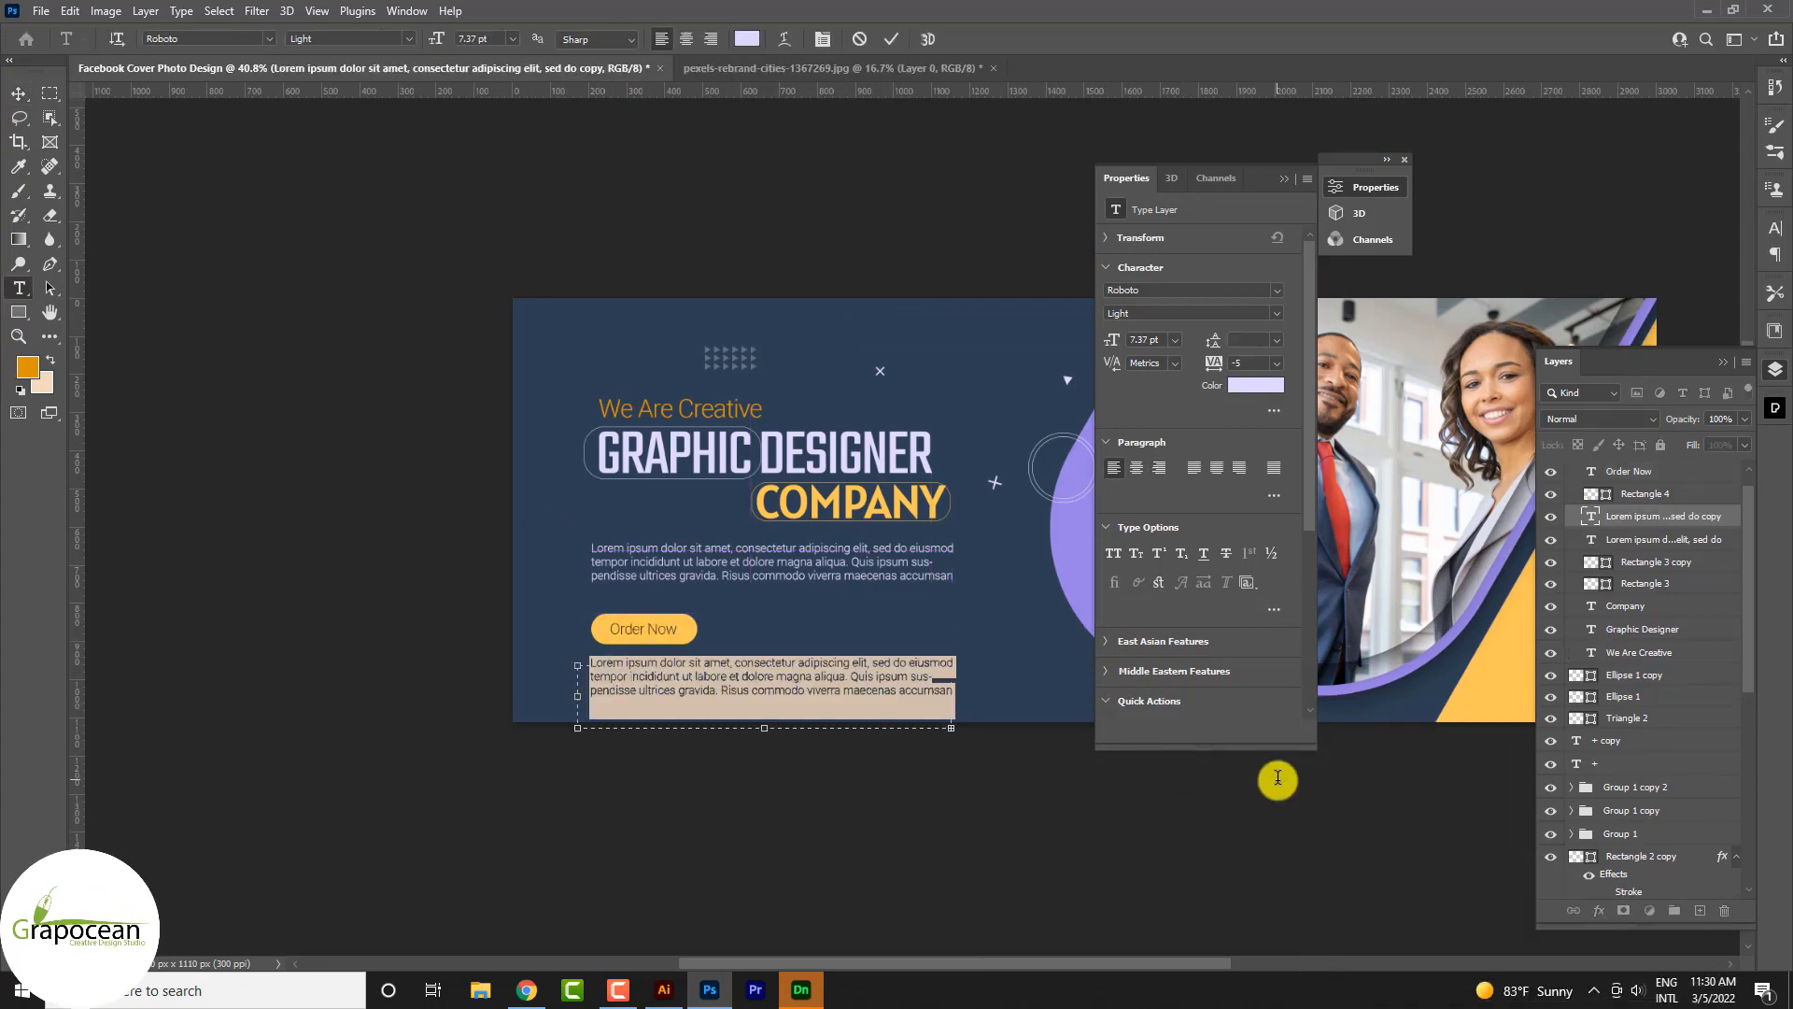
pyautogui.press('BackSpace')
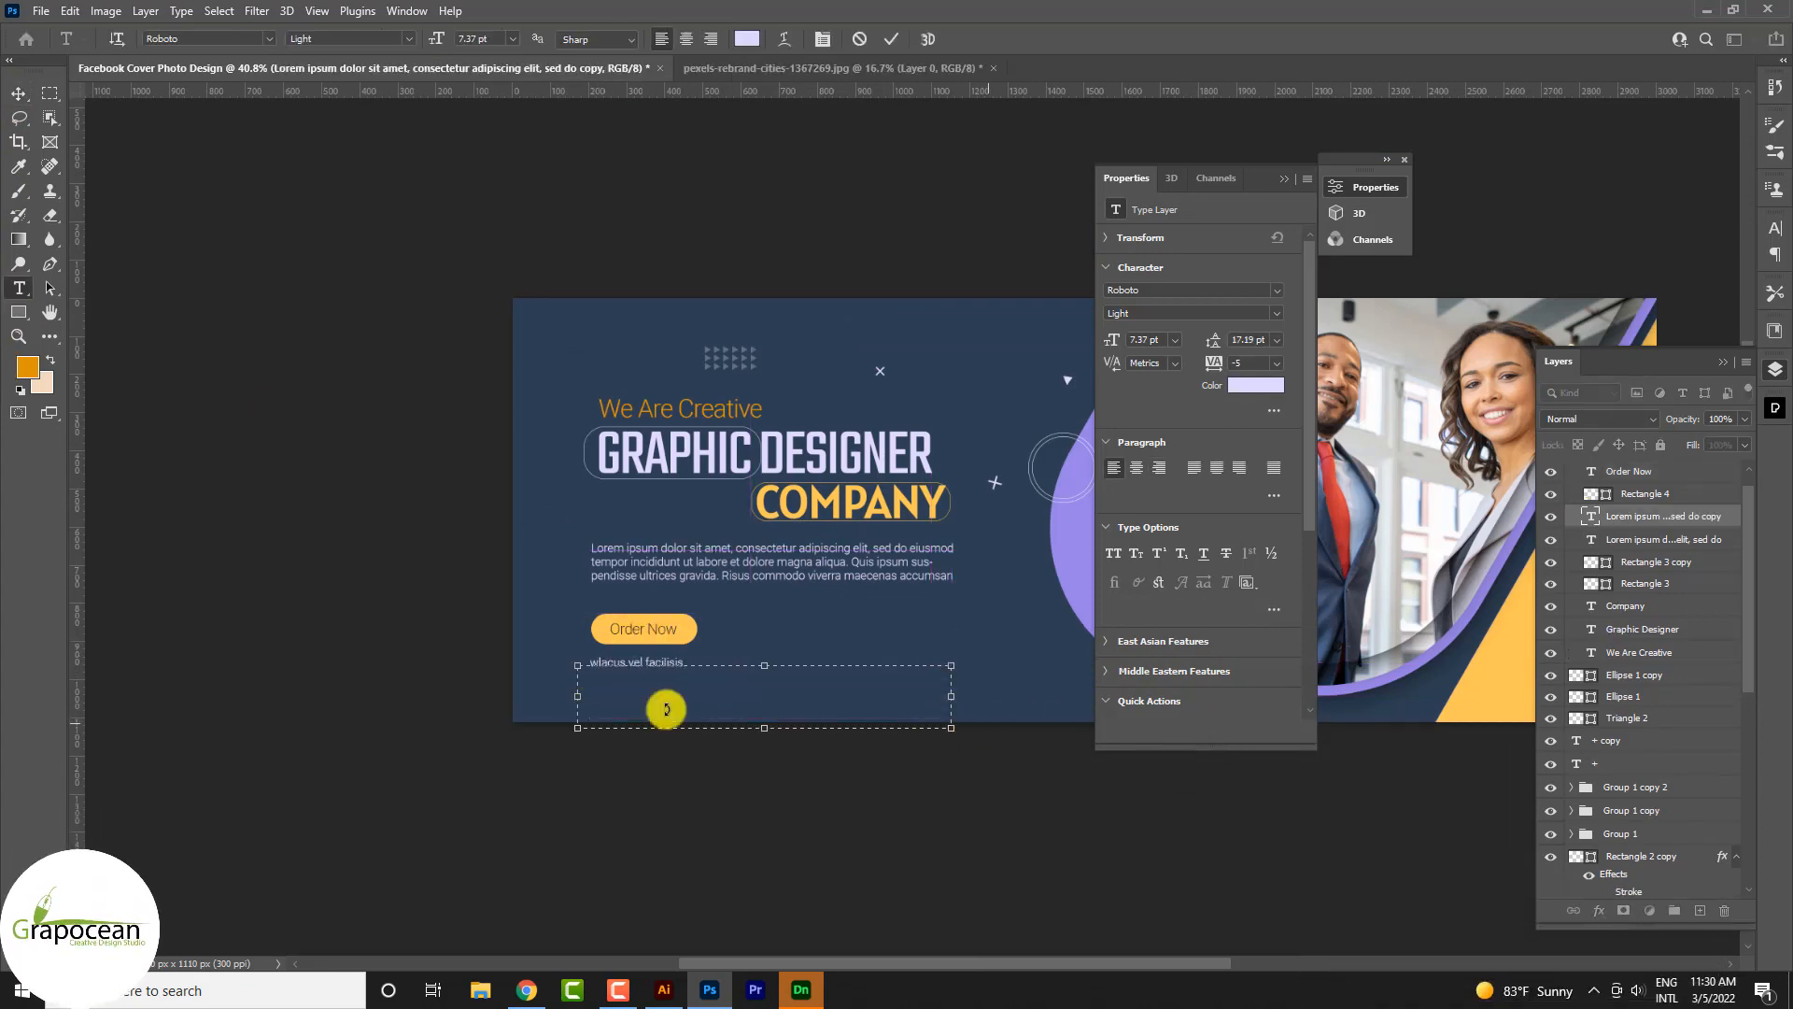
pyautogui.scroll(4, 666, 709)
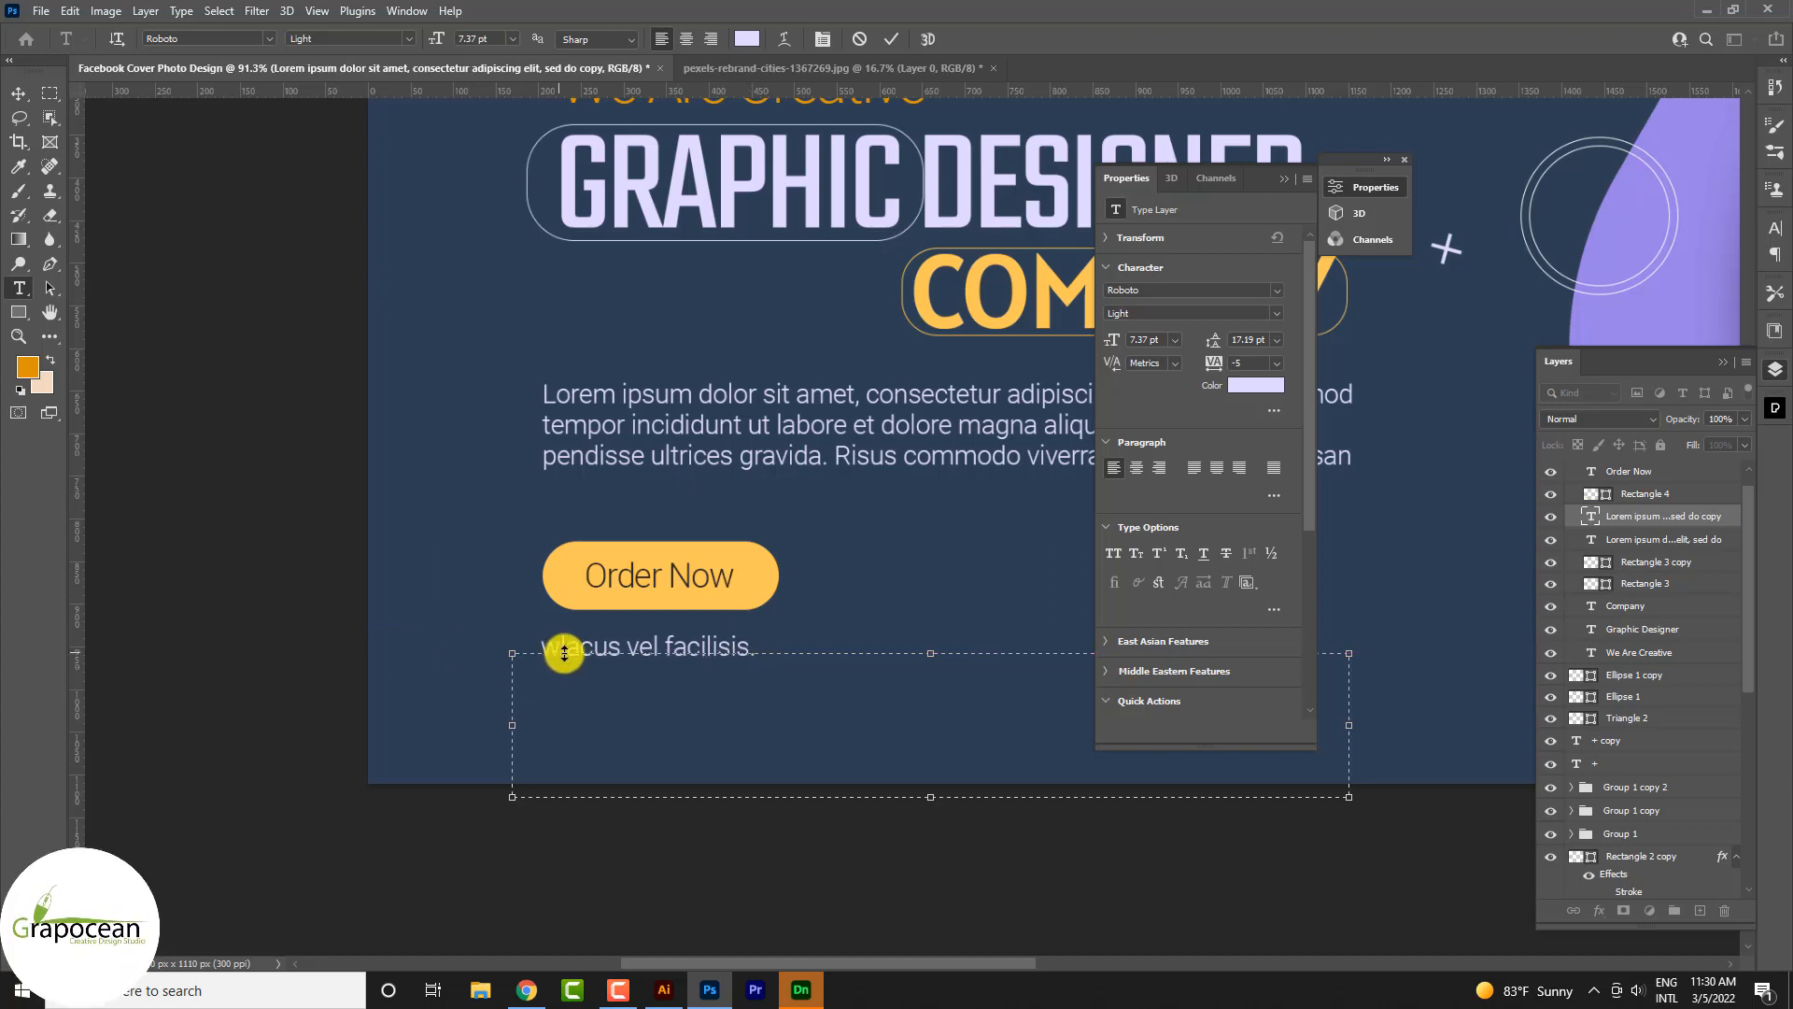
pyautogui.moveTo(592, 678); pyautogui.dragTo(571, 656)
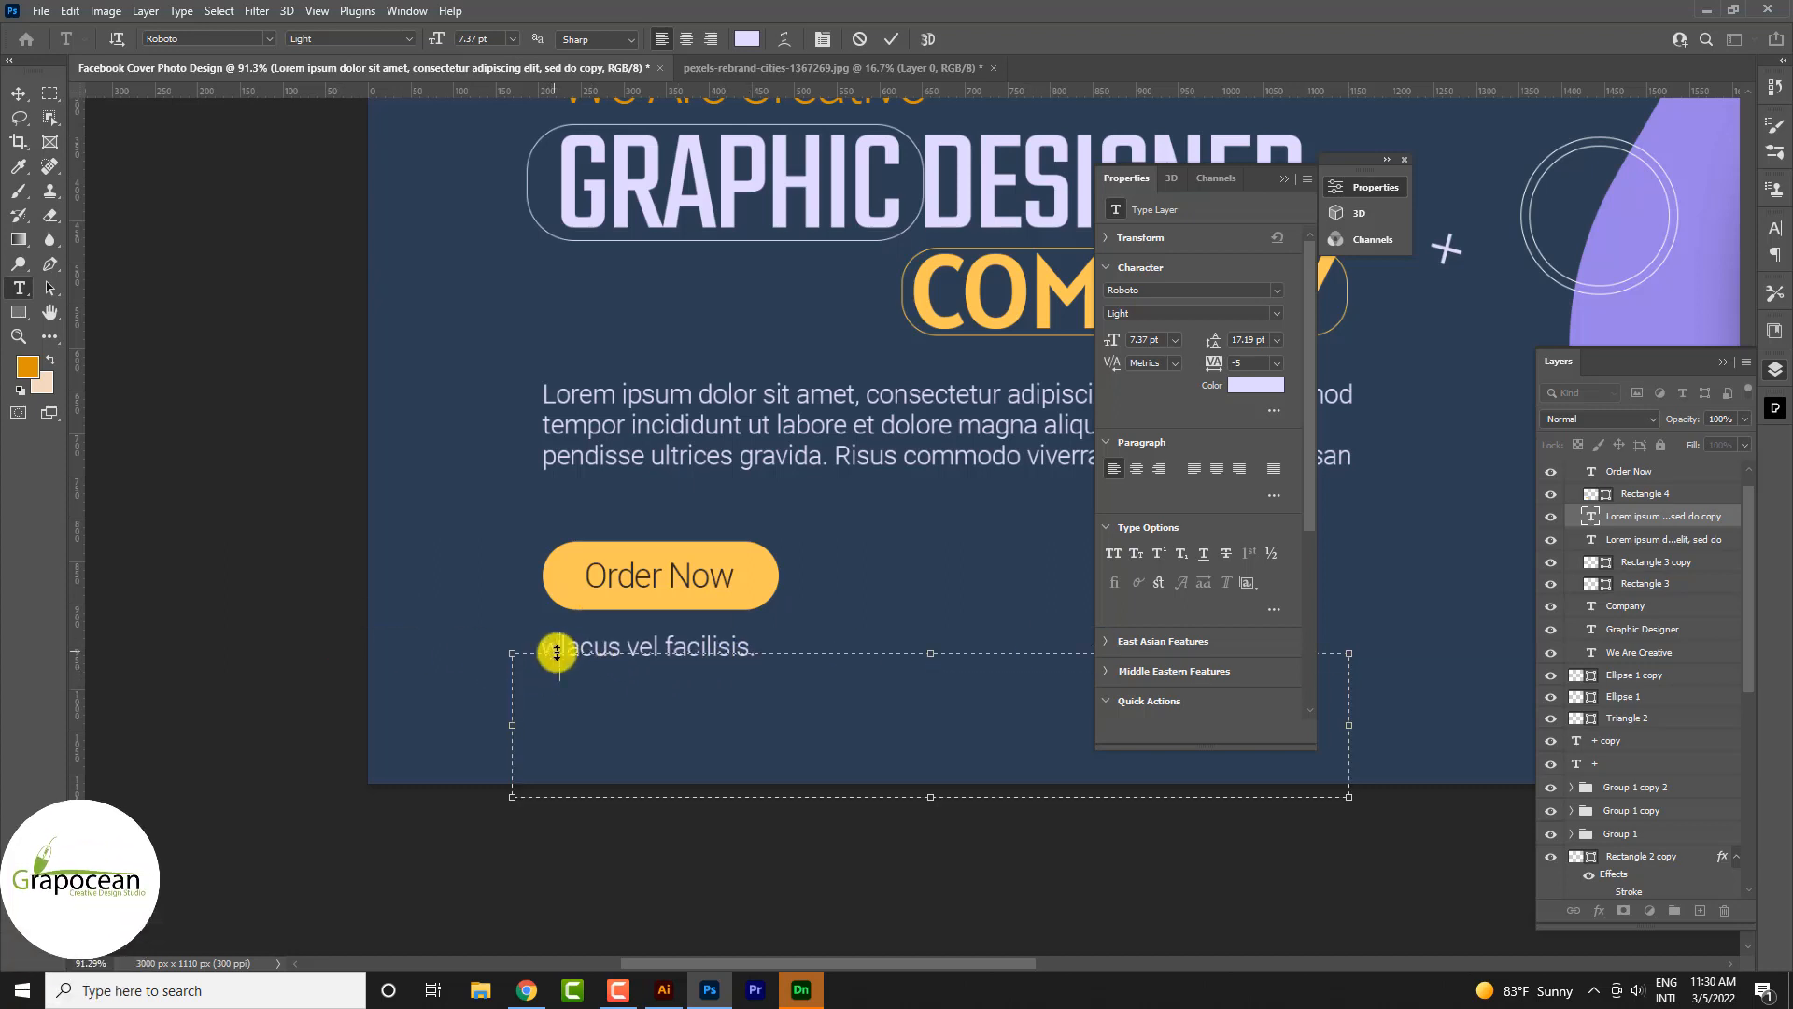
pyautogui.tripleClick(562, 644)
pyautogui.click(563, 647)
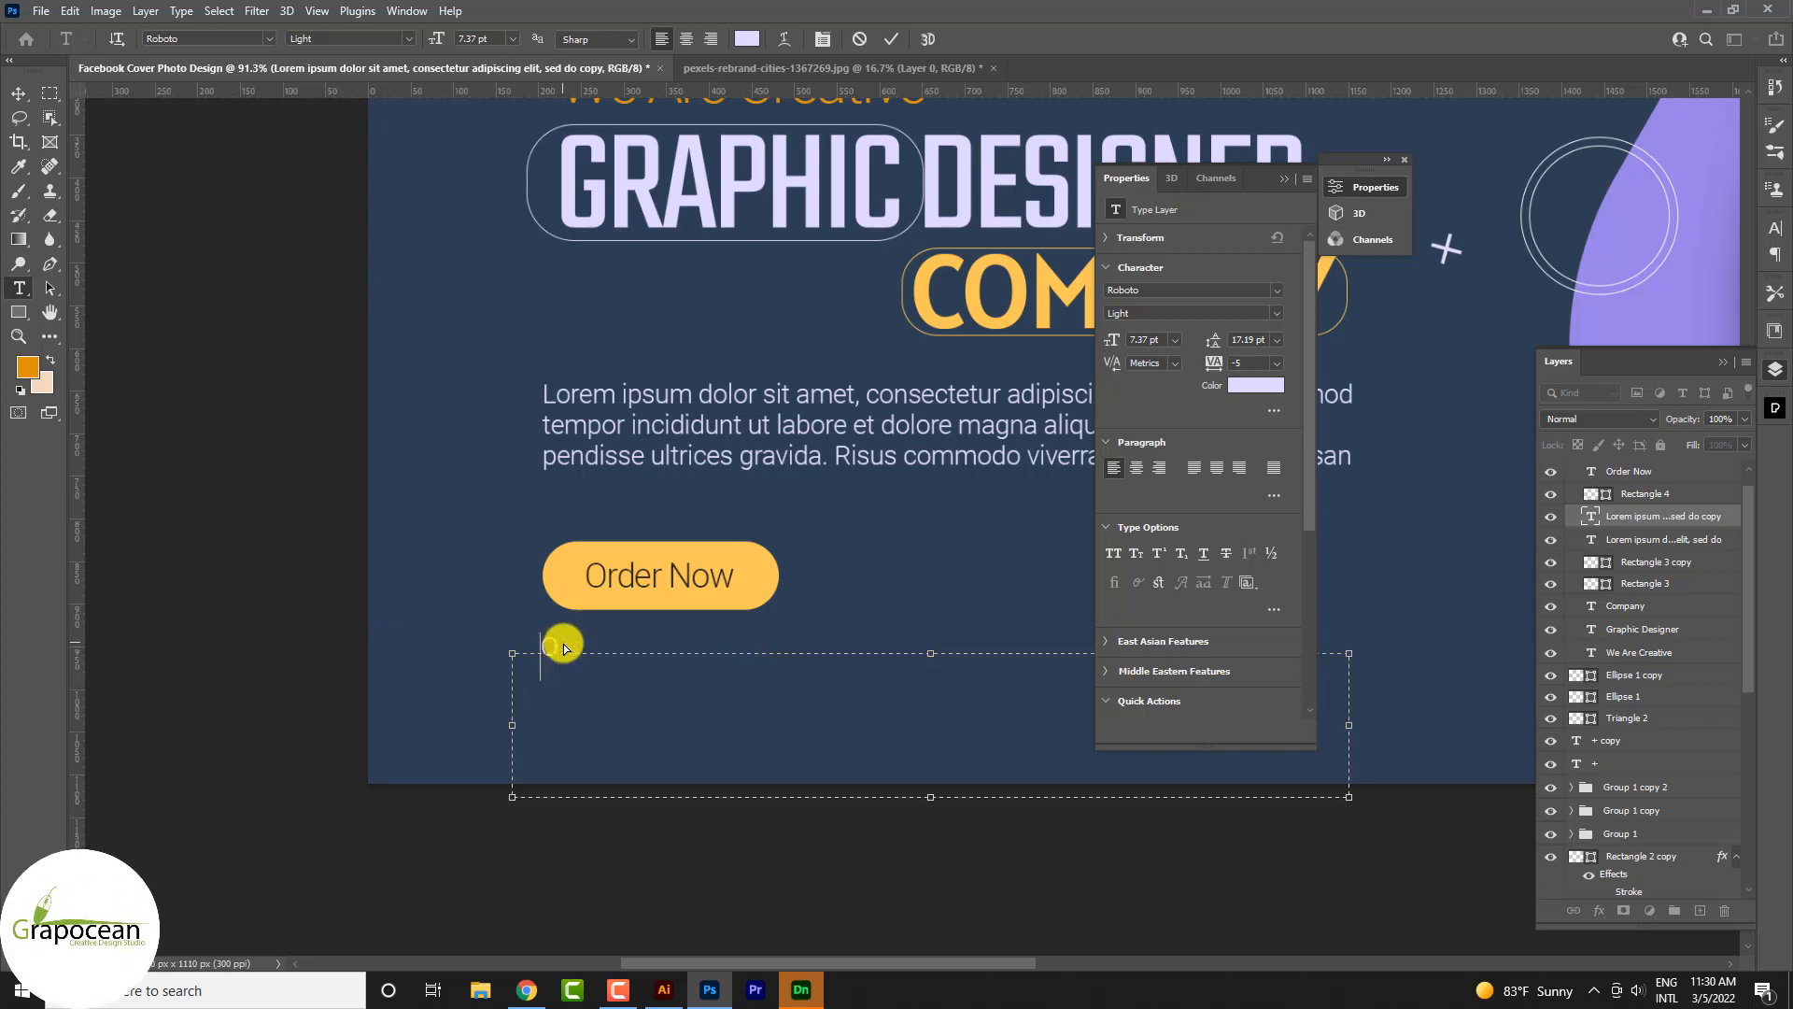
pyautogui.write('ww')
pyautogui.press('BackSpace')
pyautogui.press('BackSpace')
pyautogui.press('BackSpace')
pyautogui.write('www.gr')
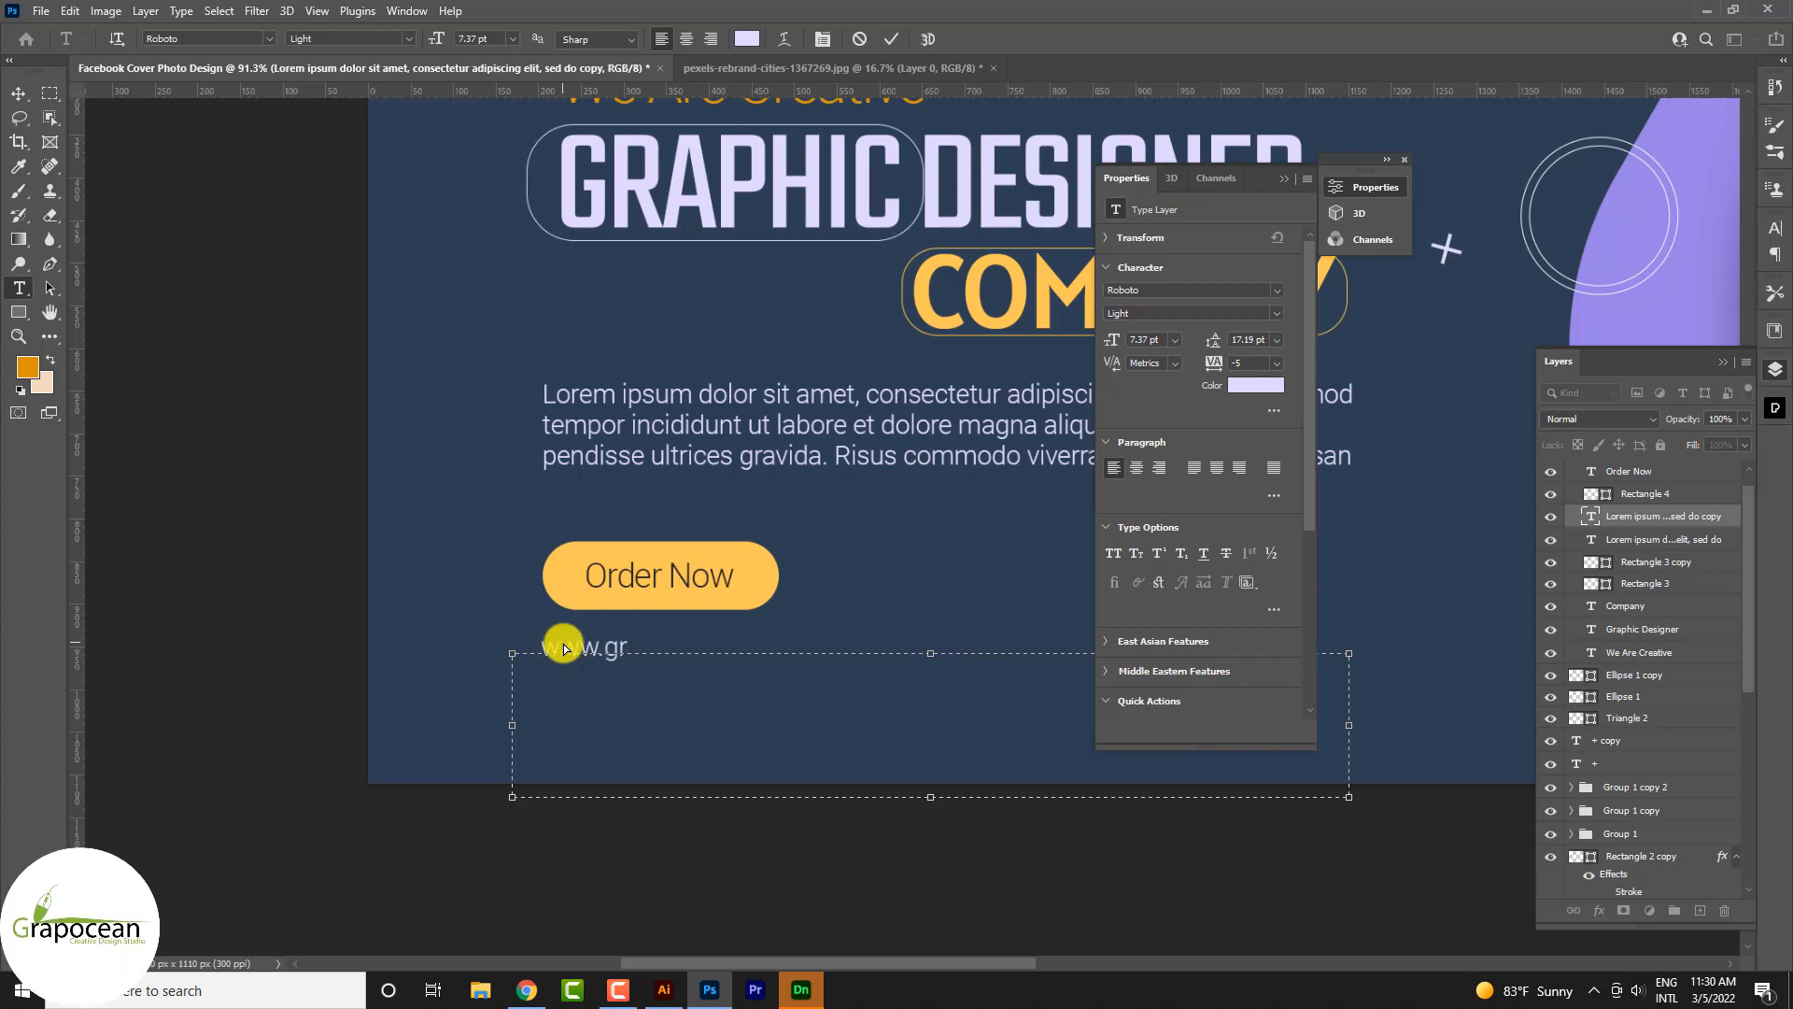
pyautogui.write('apocean.com')
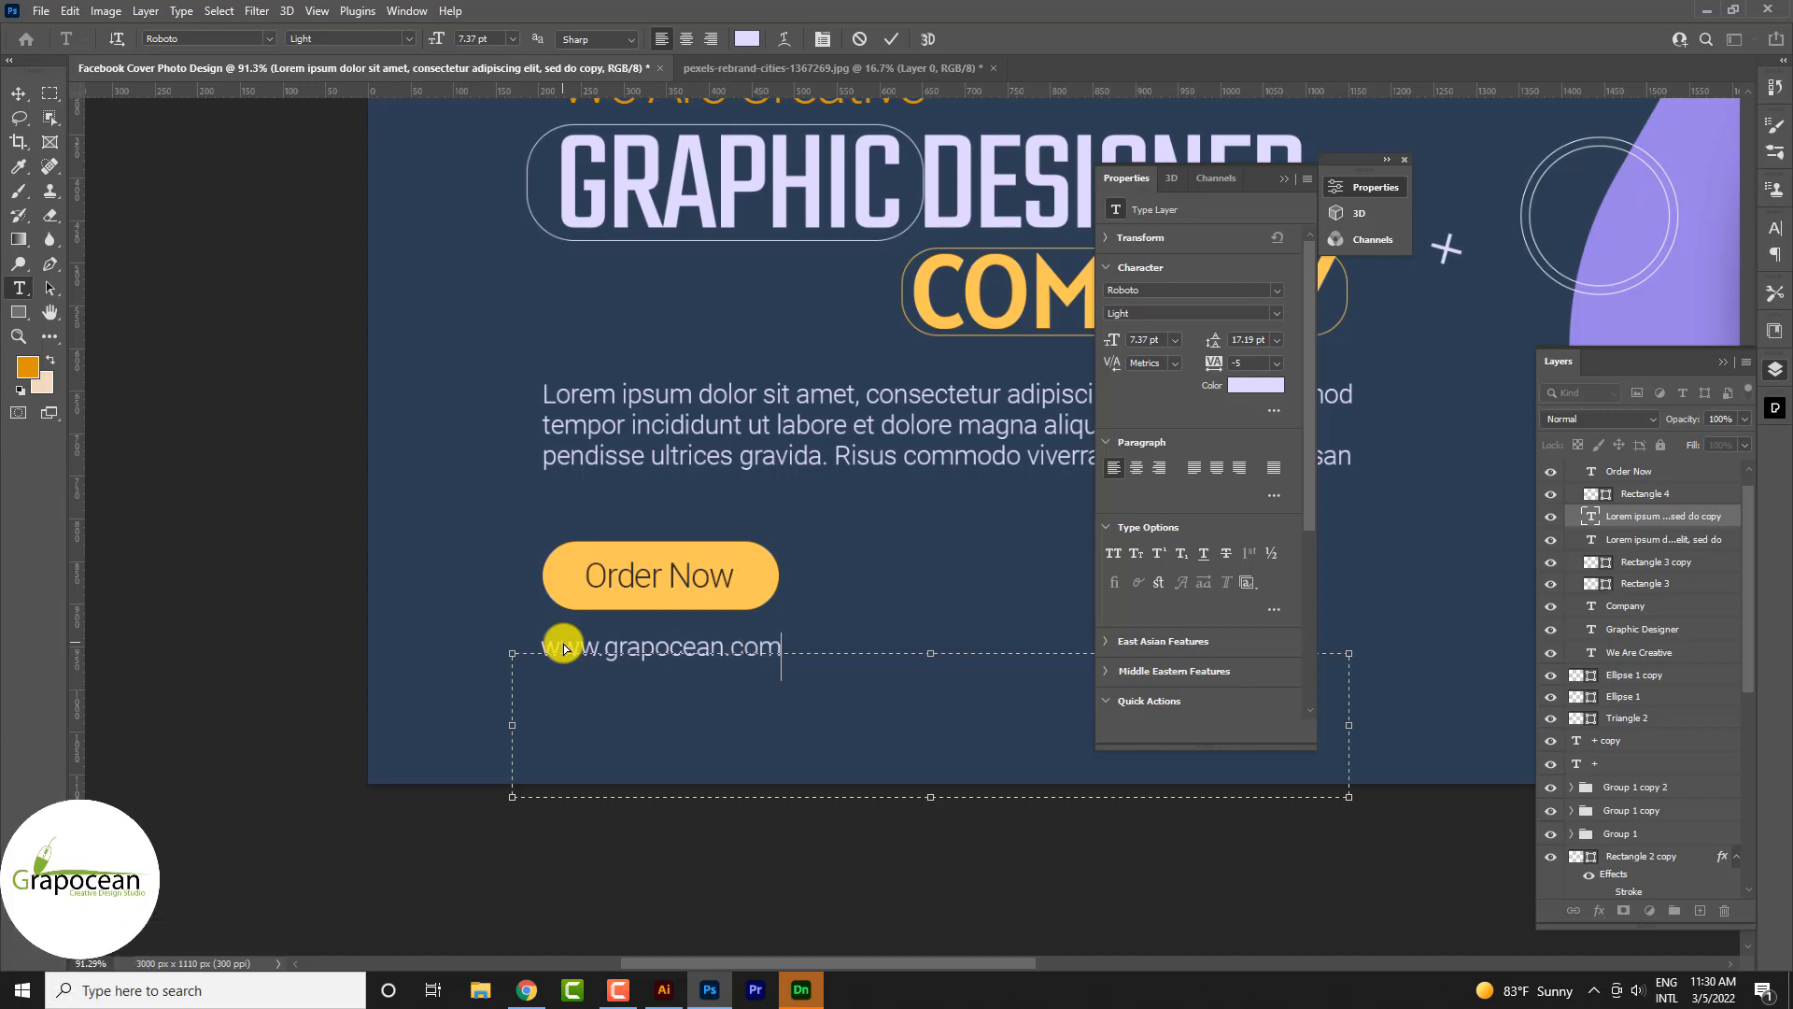
pyautogui.click(11, 93)
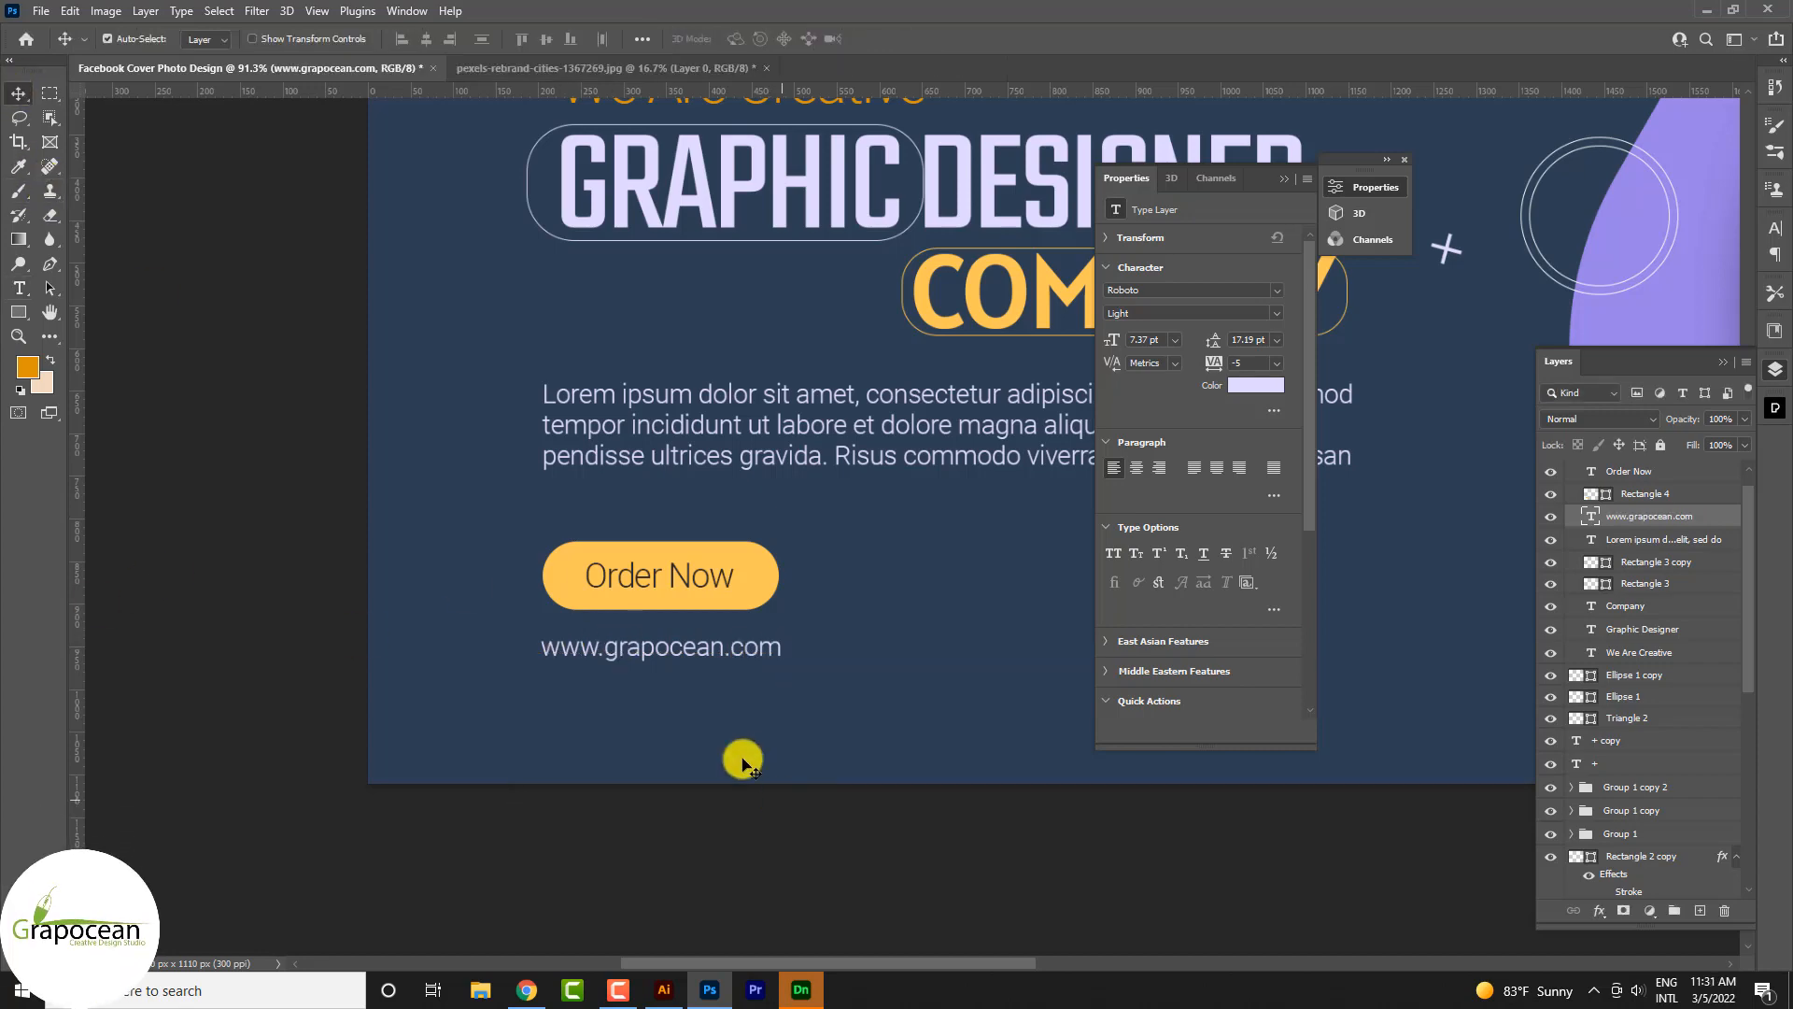
# - Close the floating Properties panel group that covers the cover design
pyautogui.scroll(-5, 848, 547)
pyautogui.scroll(-1, 531, 576)
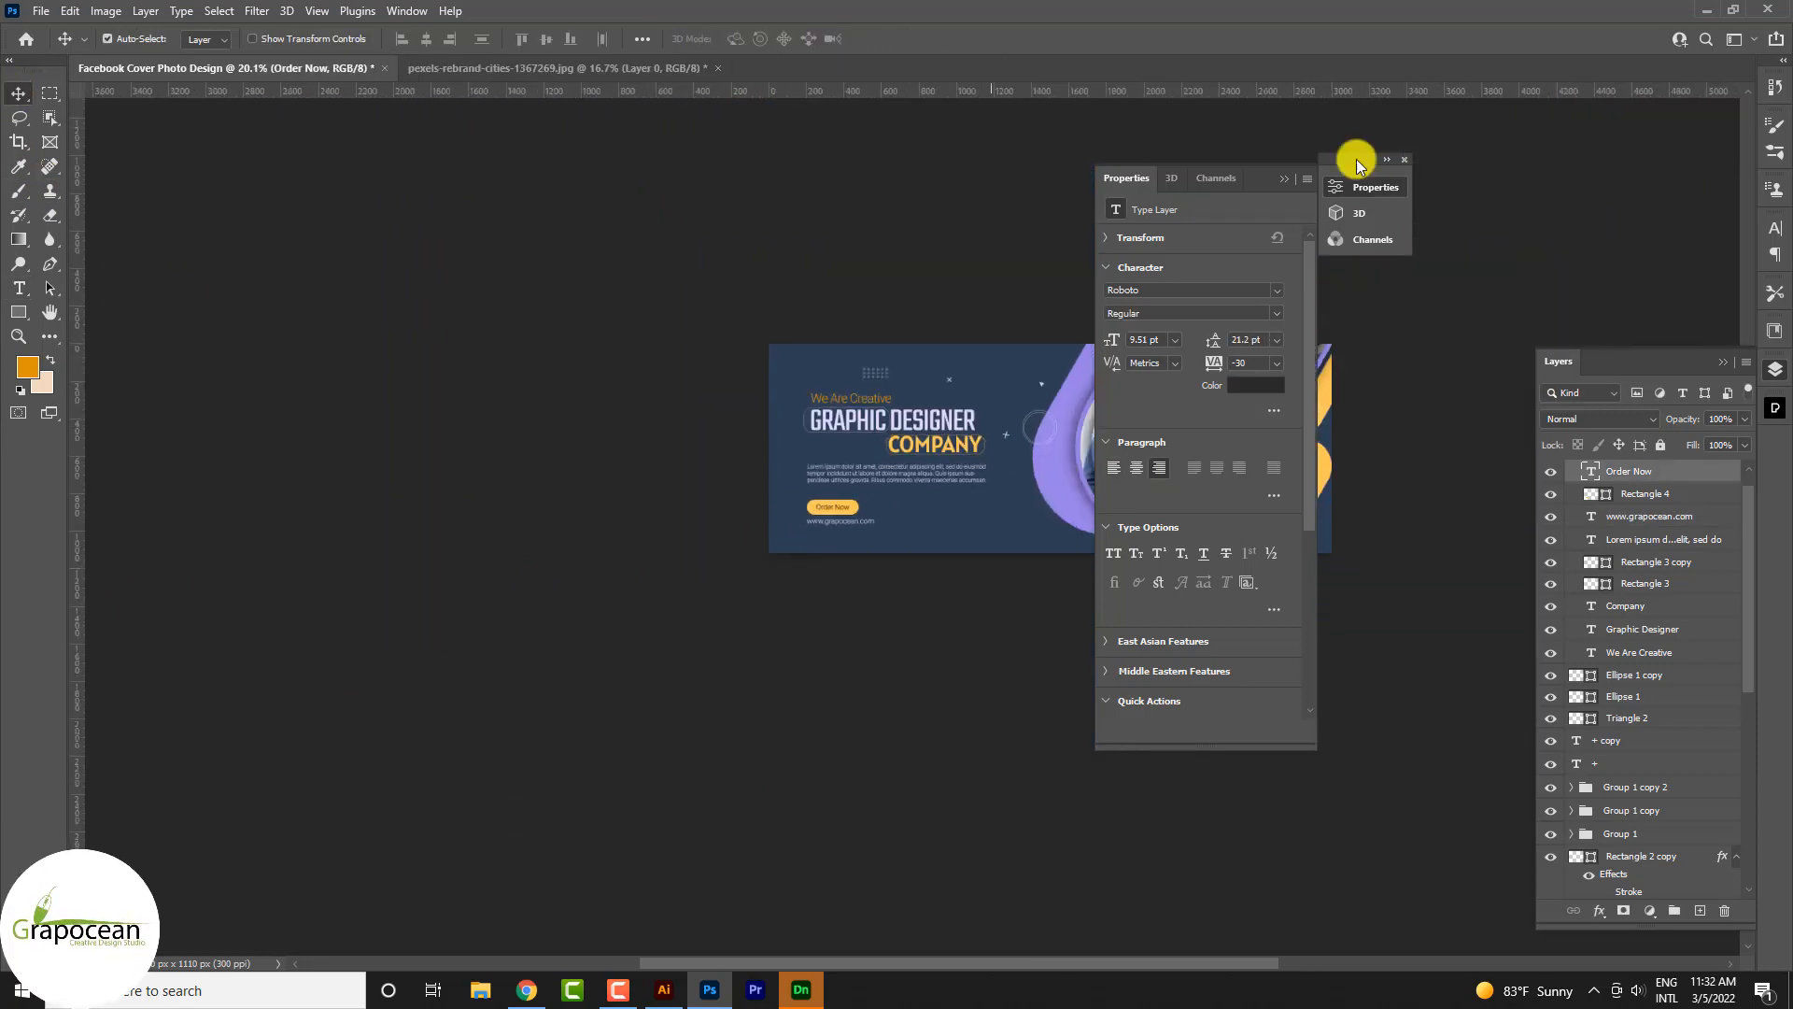
pyautogui.click(1387, 159)
pyautogui.click(1404, 159)
# - Apply a Bevel & Emboss layer style with 126% depth to the large yellow rounded shape beside the photo
pyautogui.scroll(2, 1397, 464)
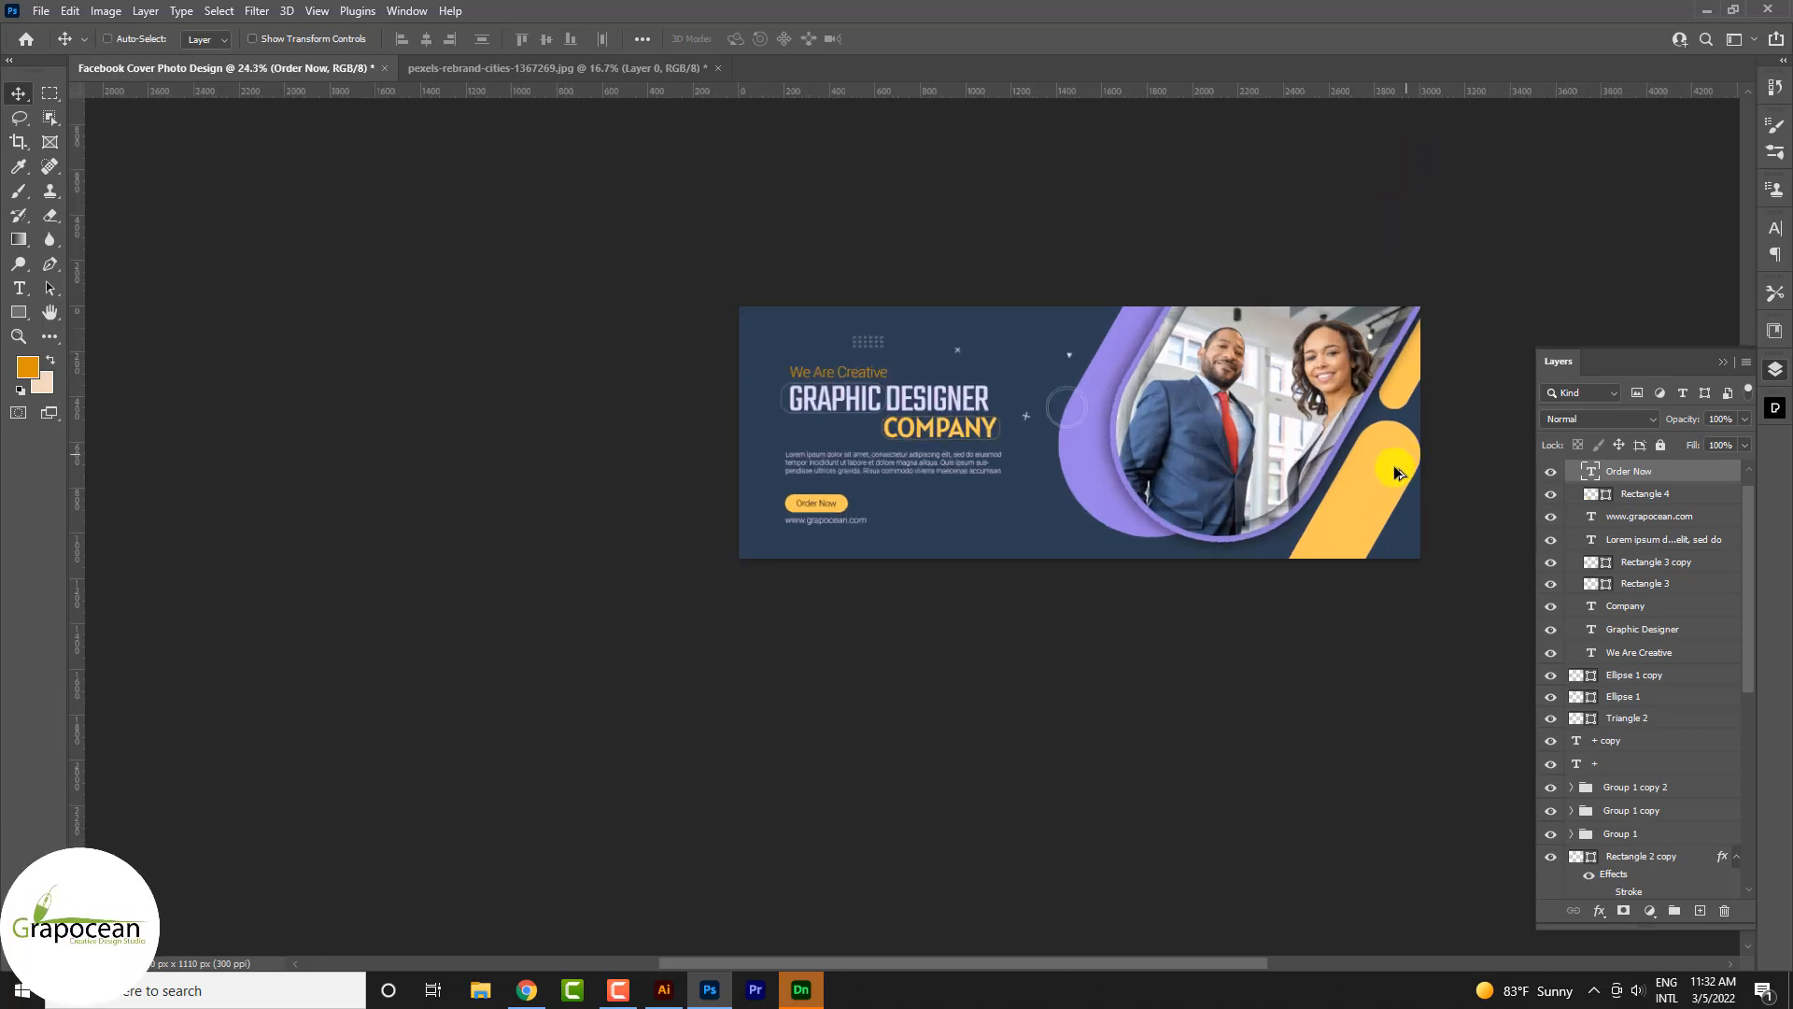
pyautogui.keyDown('ctrl'); pyautogui.click(1377, 502); pyautogui.keyUp('ctrl')
pyautogui.rightClick(1679, 824)
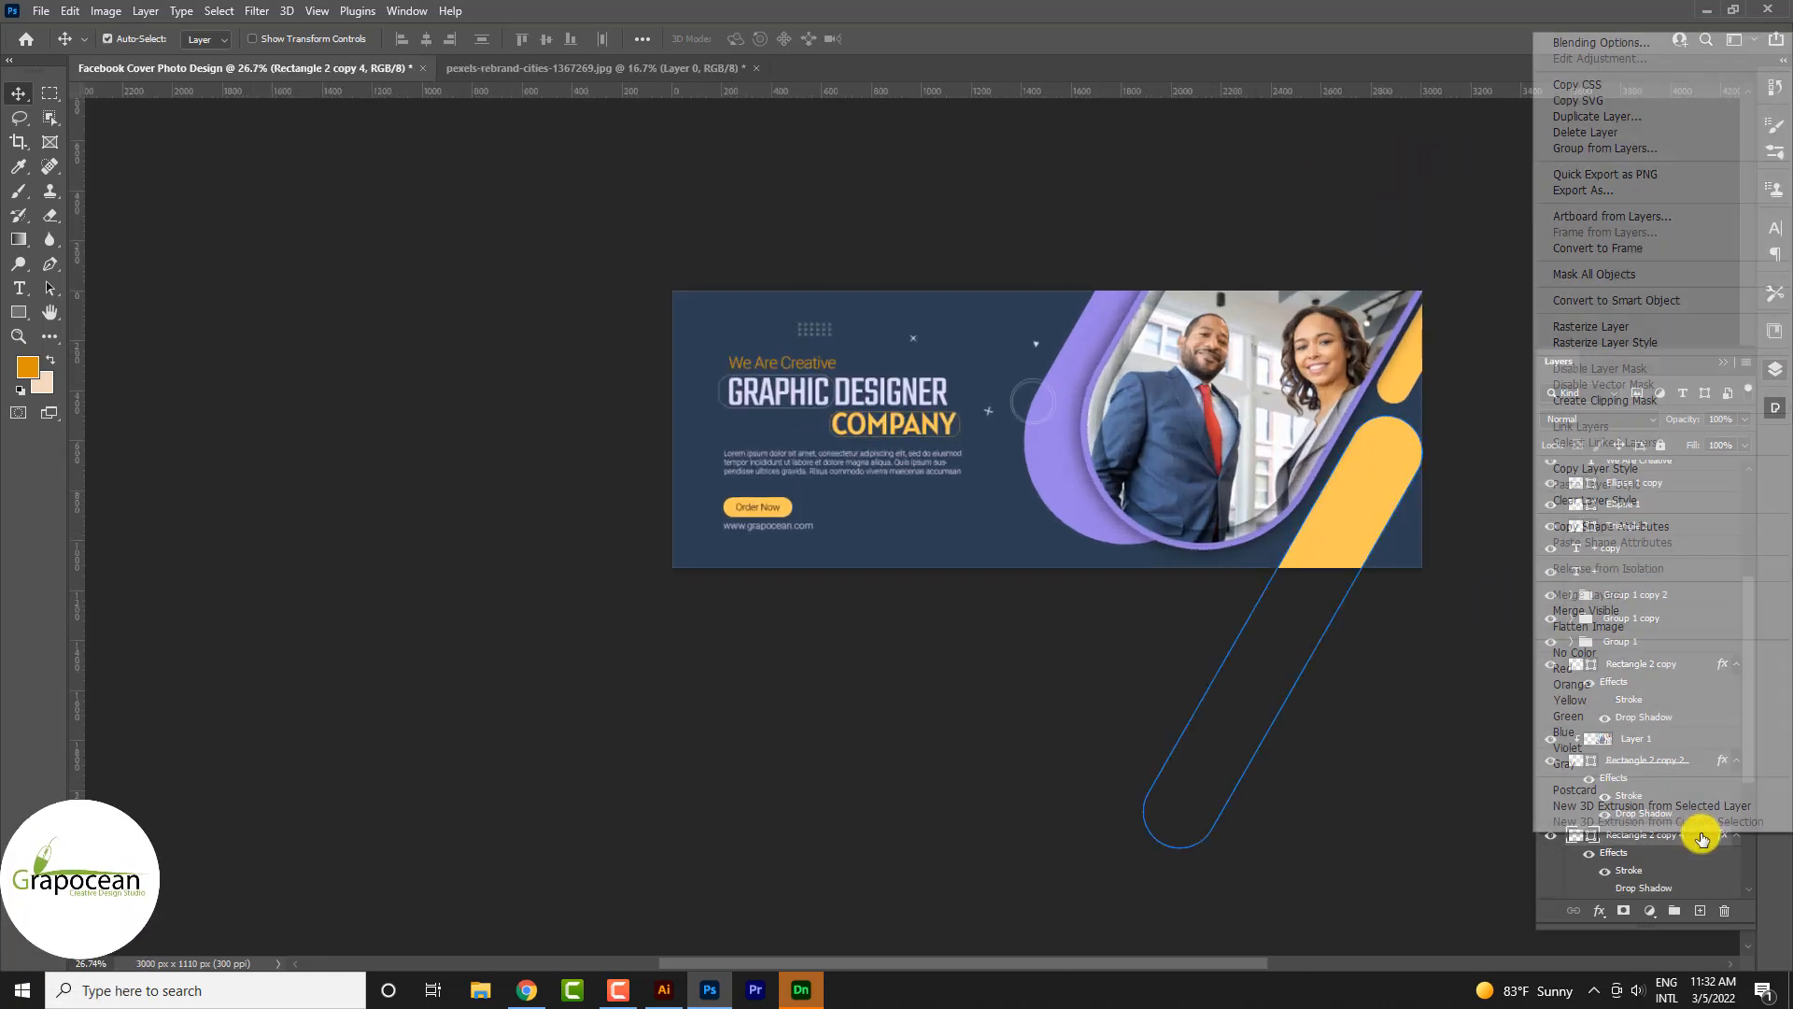
pyautogui.click(1674, 23)
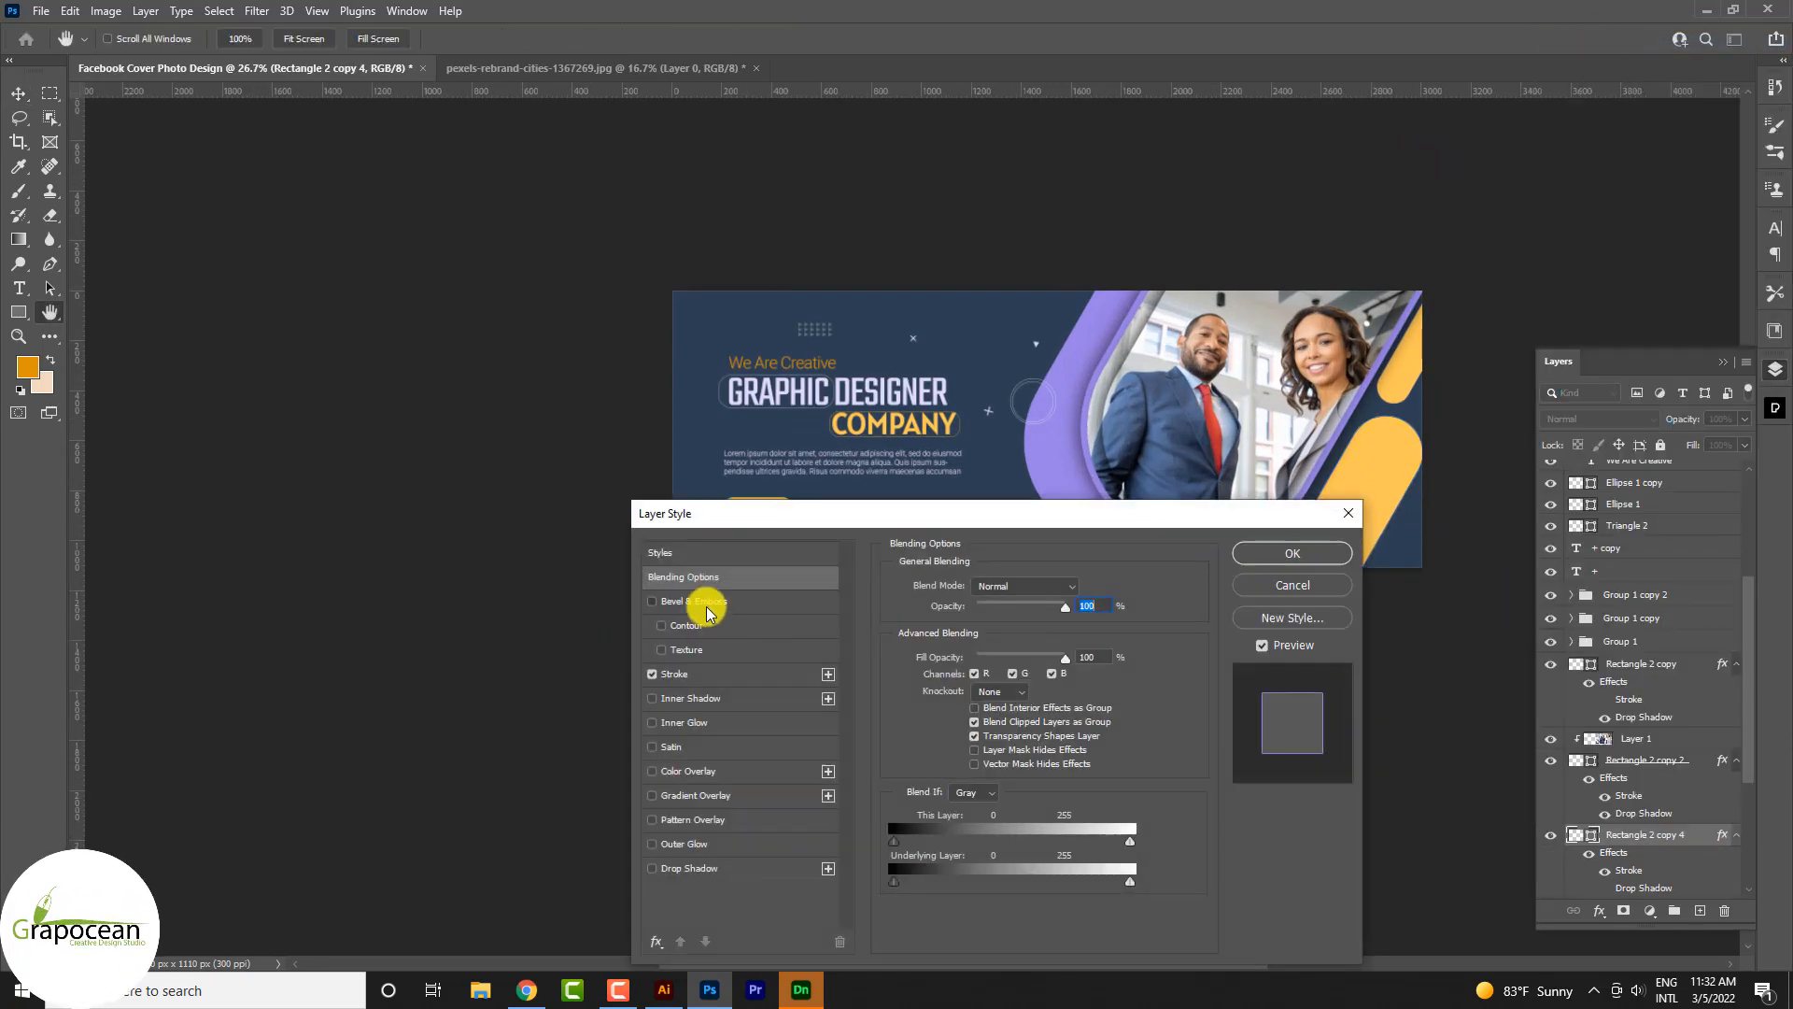
pyautogui.click(707, 611)
pyautogui.moveTo(1093, 502); pyautogui.dragTo(817, 263)
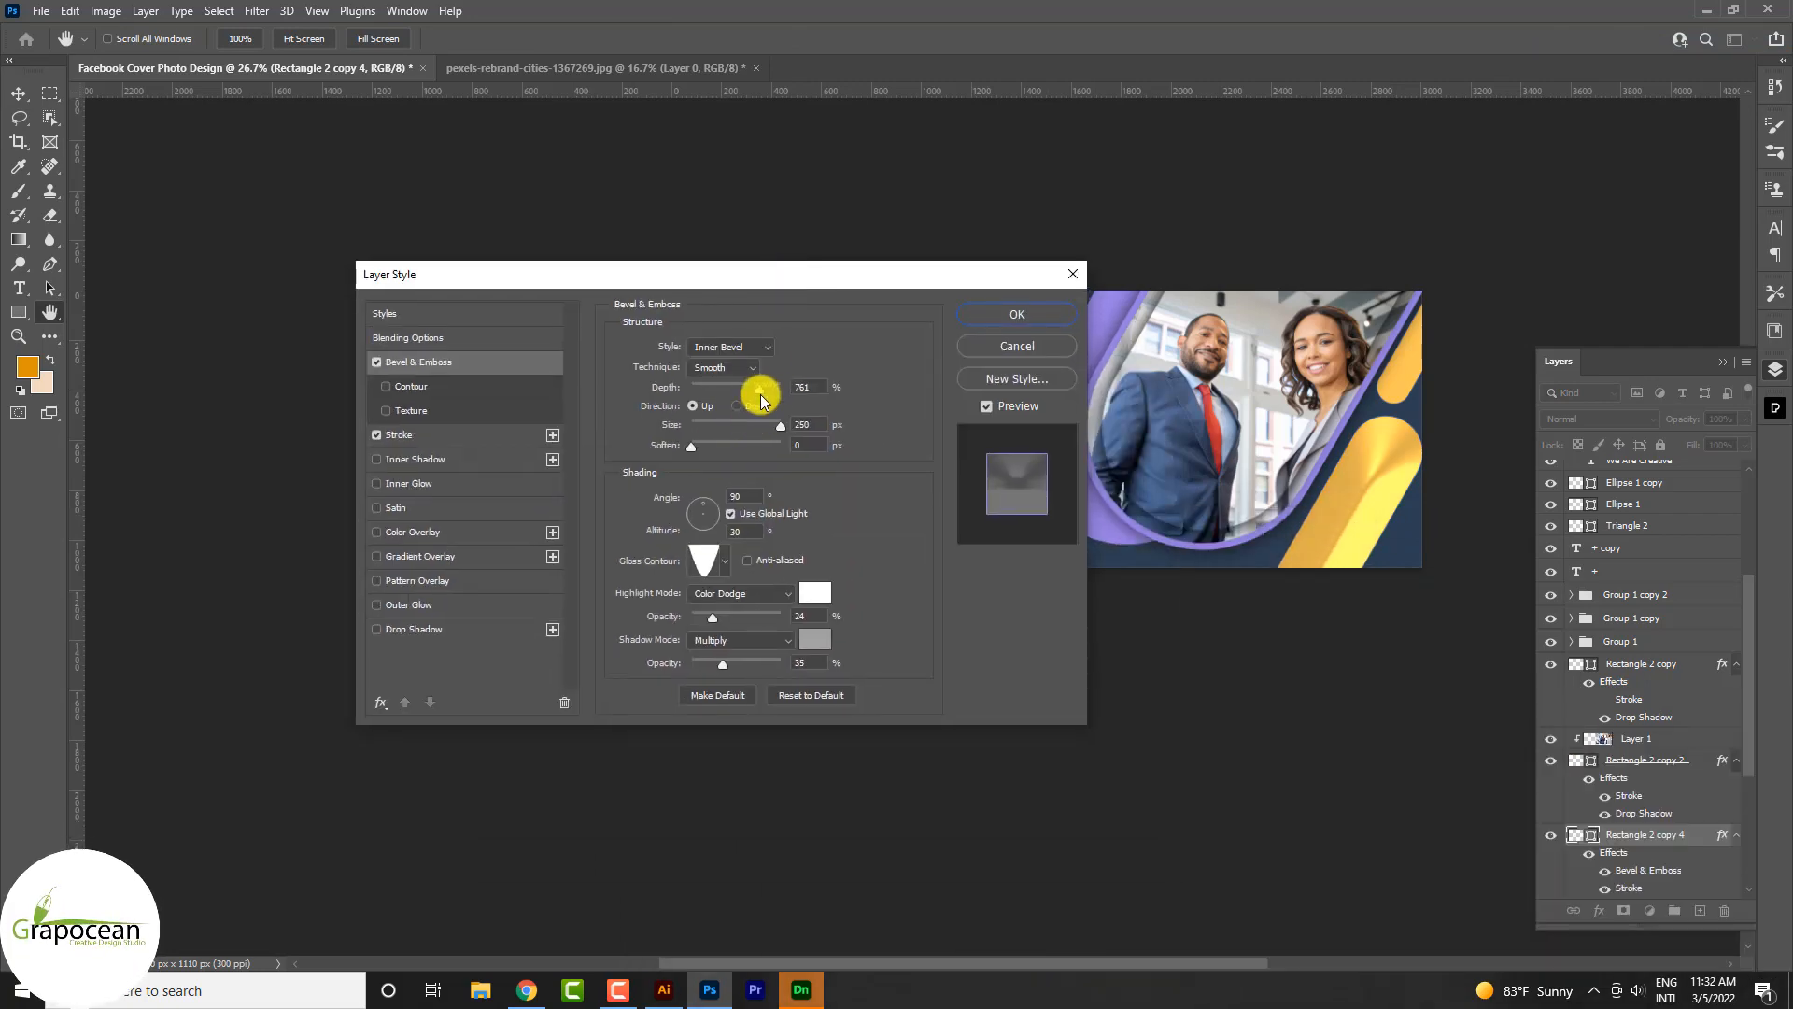
pyautogui.moveTo(720, 392); pyautogui.dragTo(707, 394)
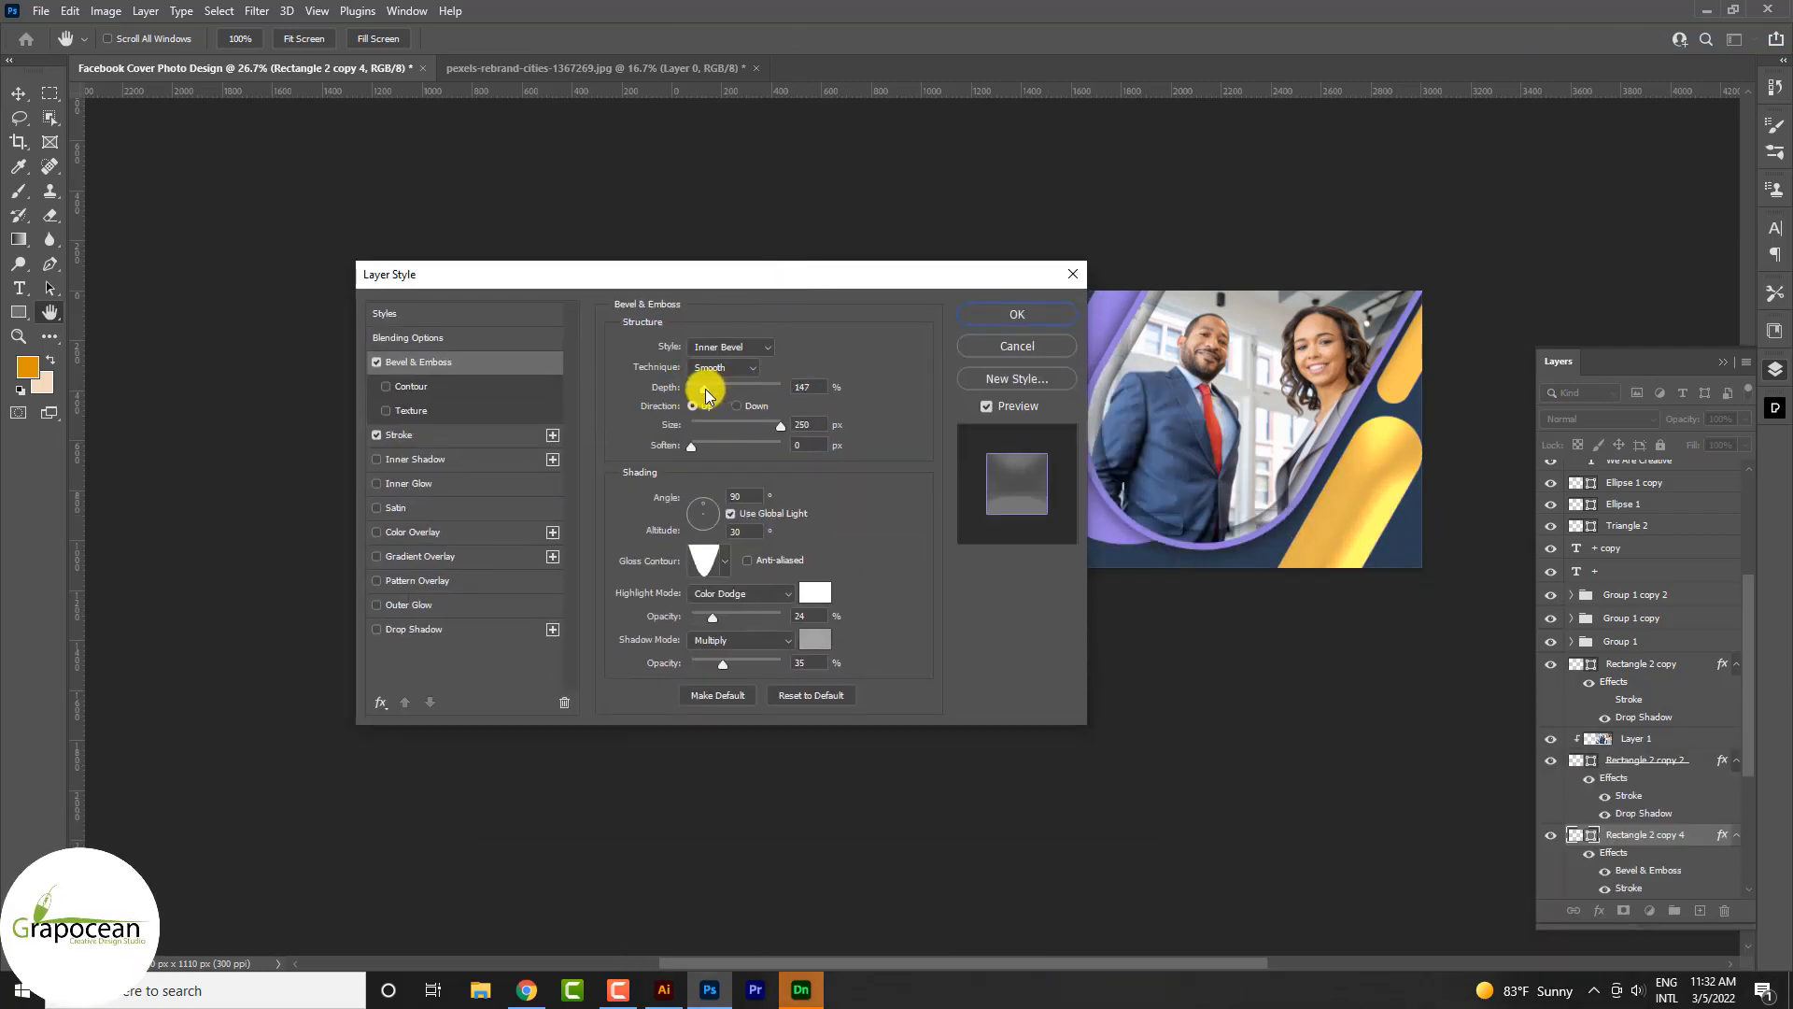
pyautogui.click(1028, 348)
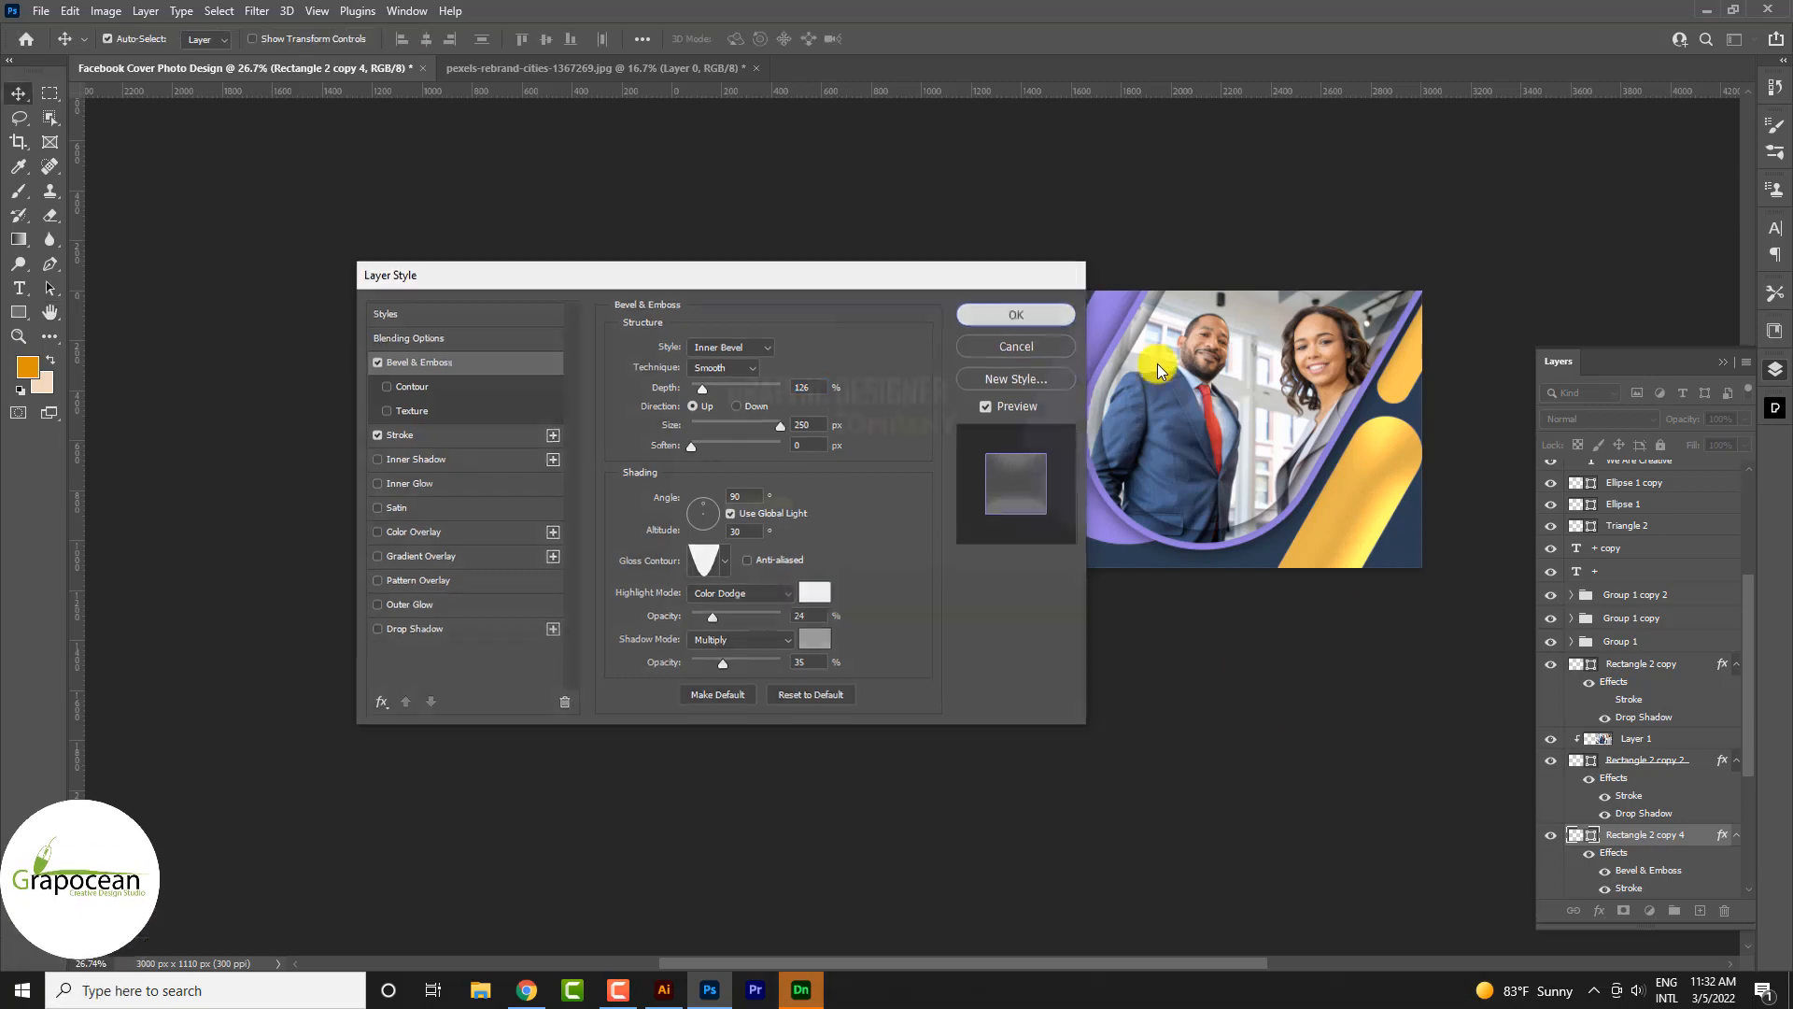
pyautogui.click(1368, 696)
# - Apply a Bevel & Emboss layer style with 126% depth to the yellow pill shape behind "Order Now"
pyautogui.click(794, 509)
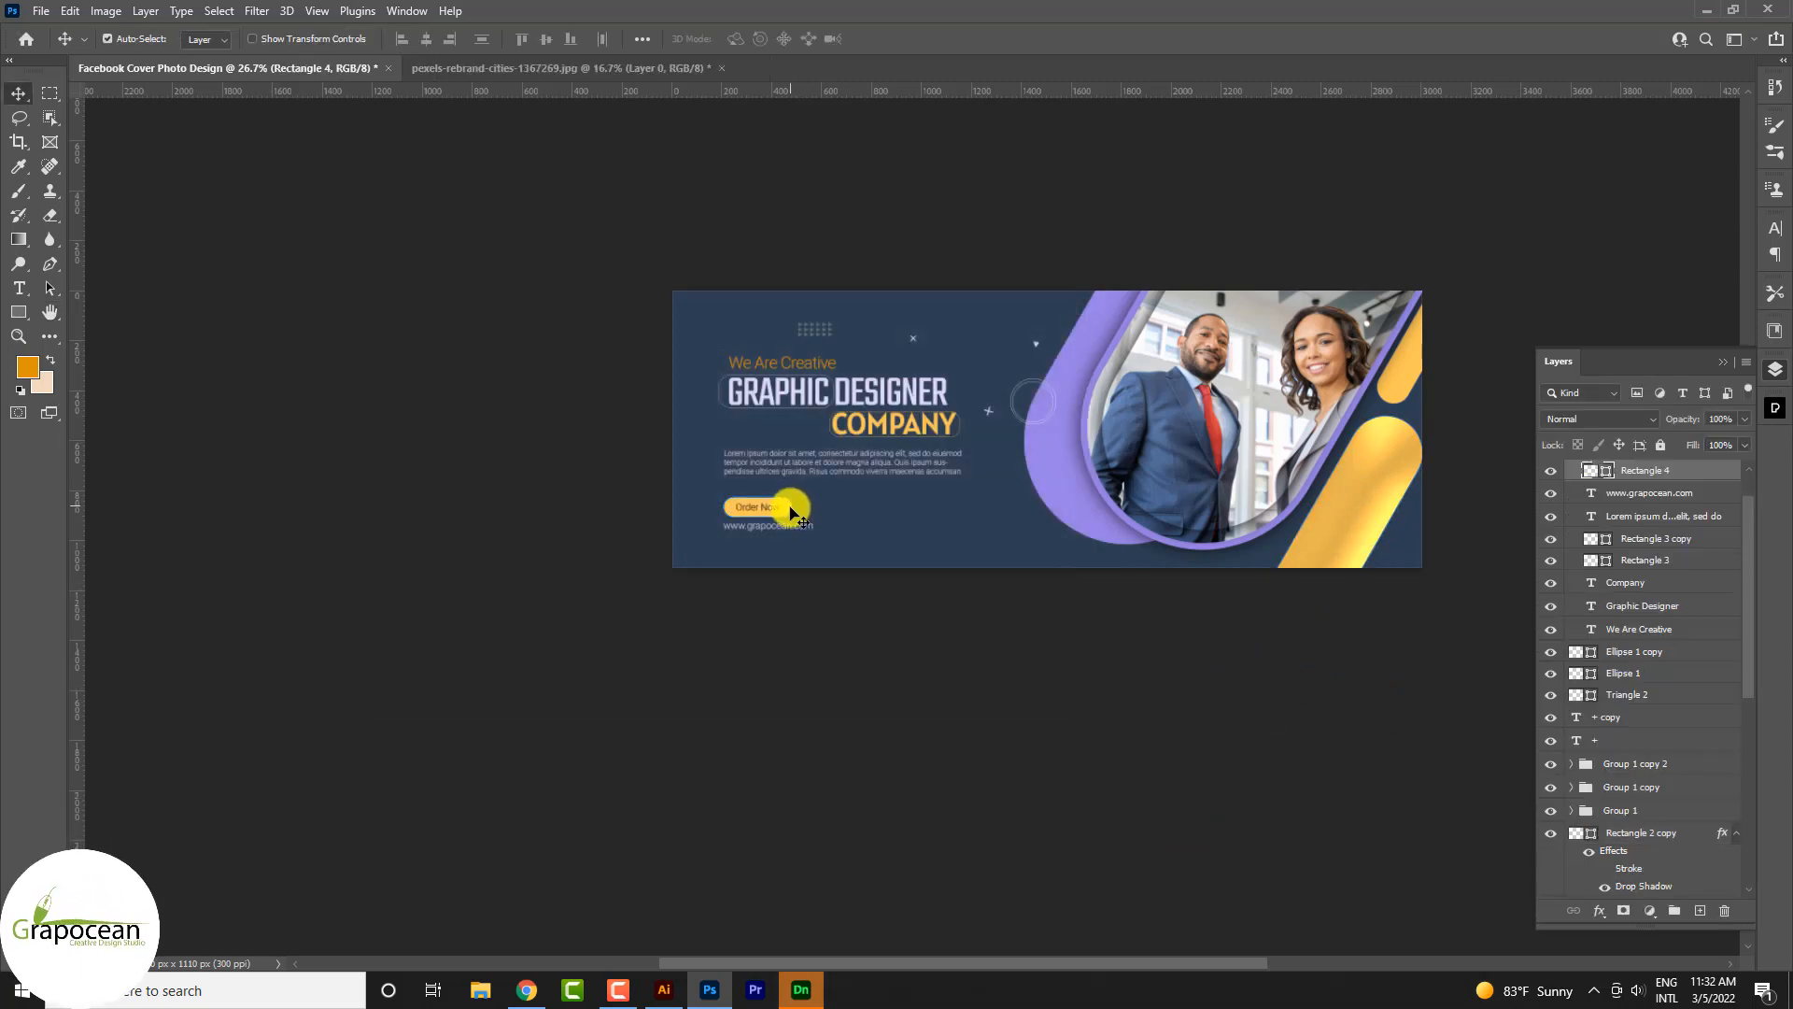
pyautogui.rightClick(1711, 469)
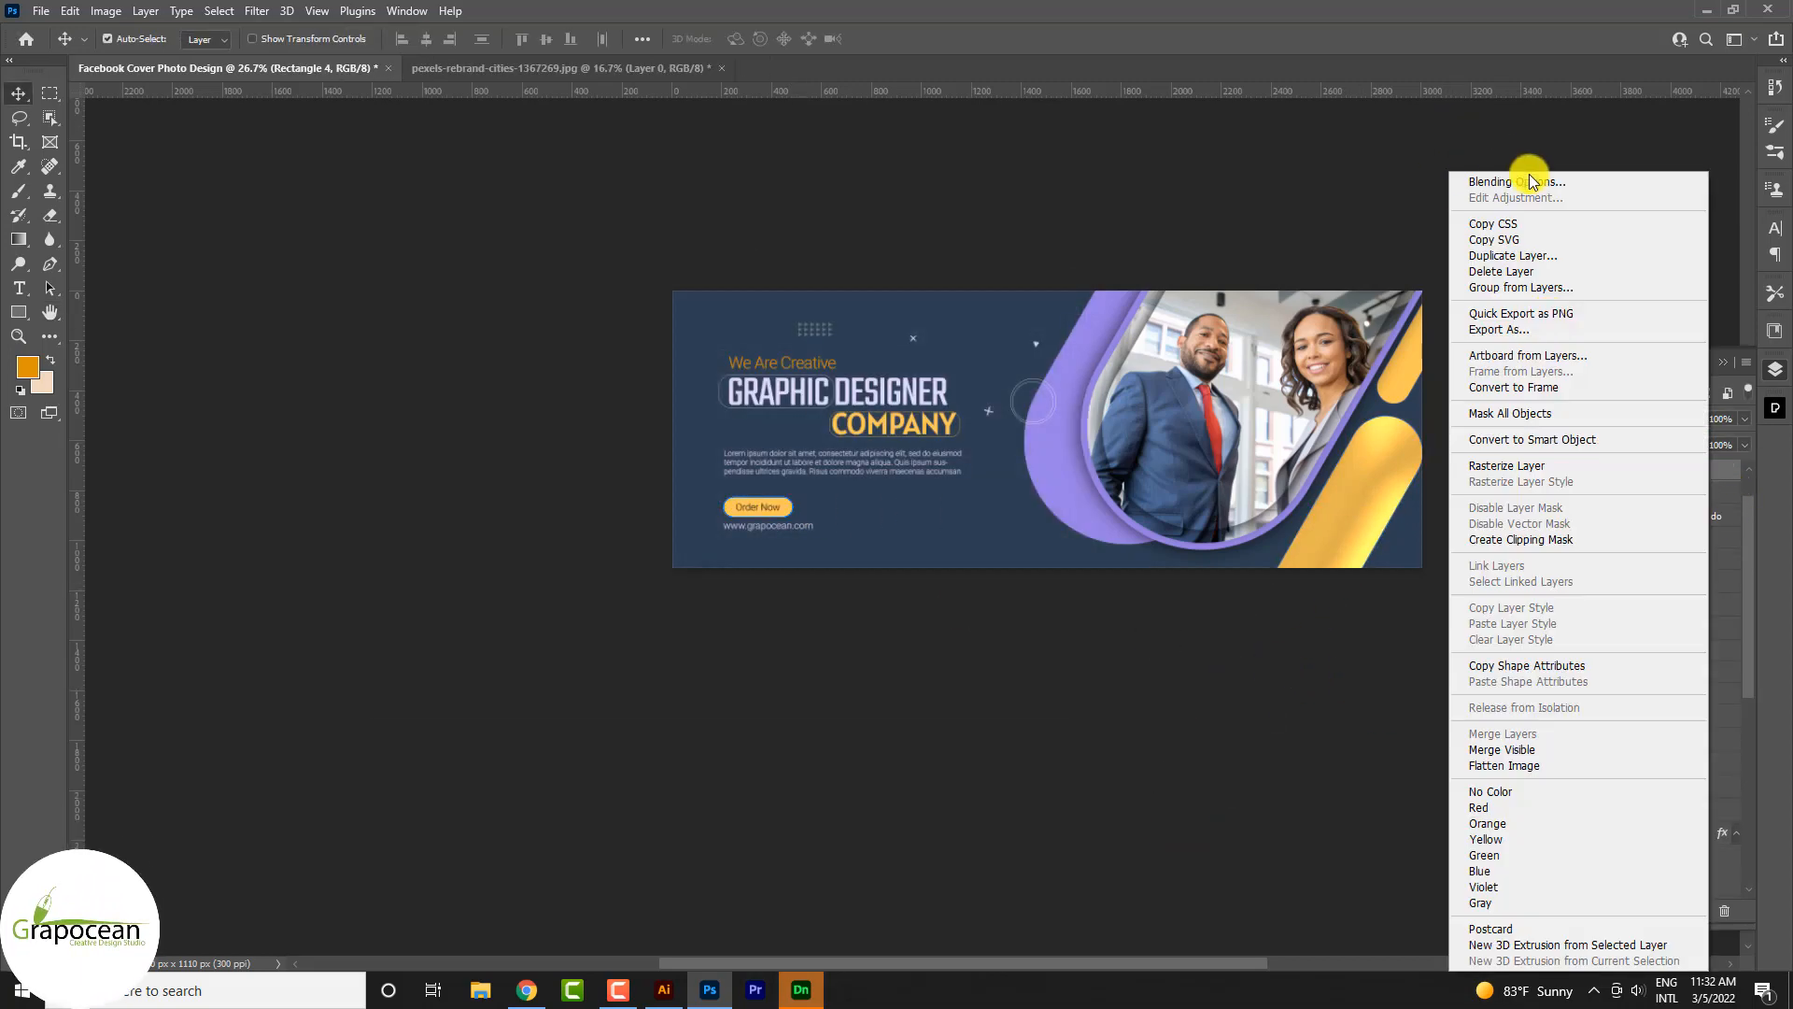
pyautogui.click(1528, 175)
pyautogui.click(458, 367)
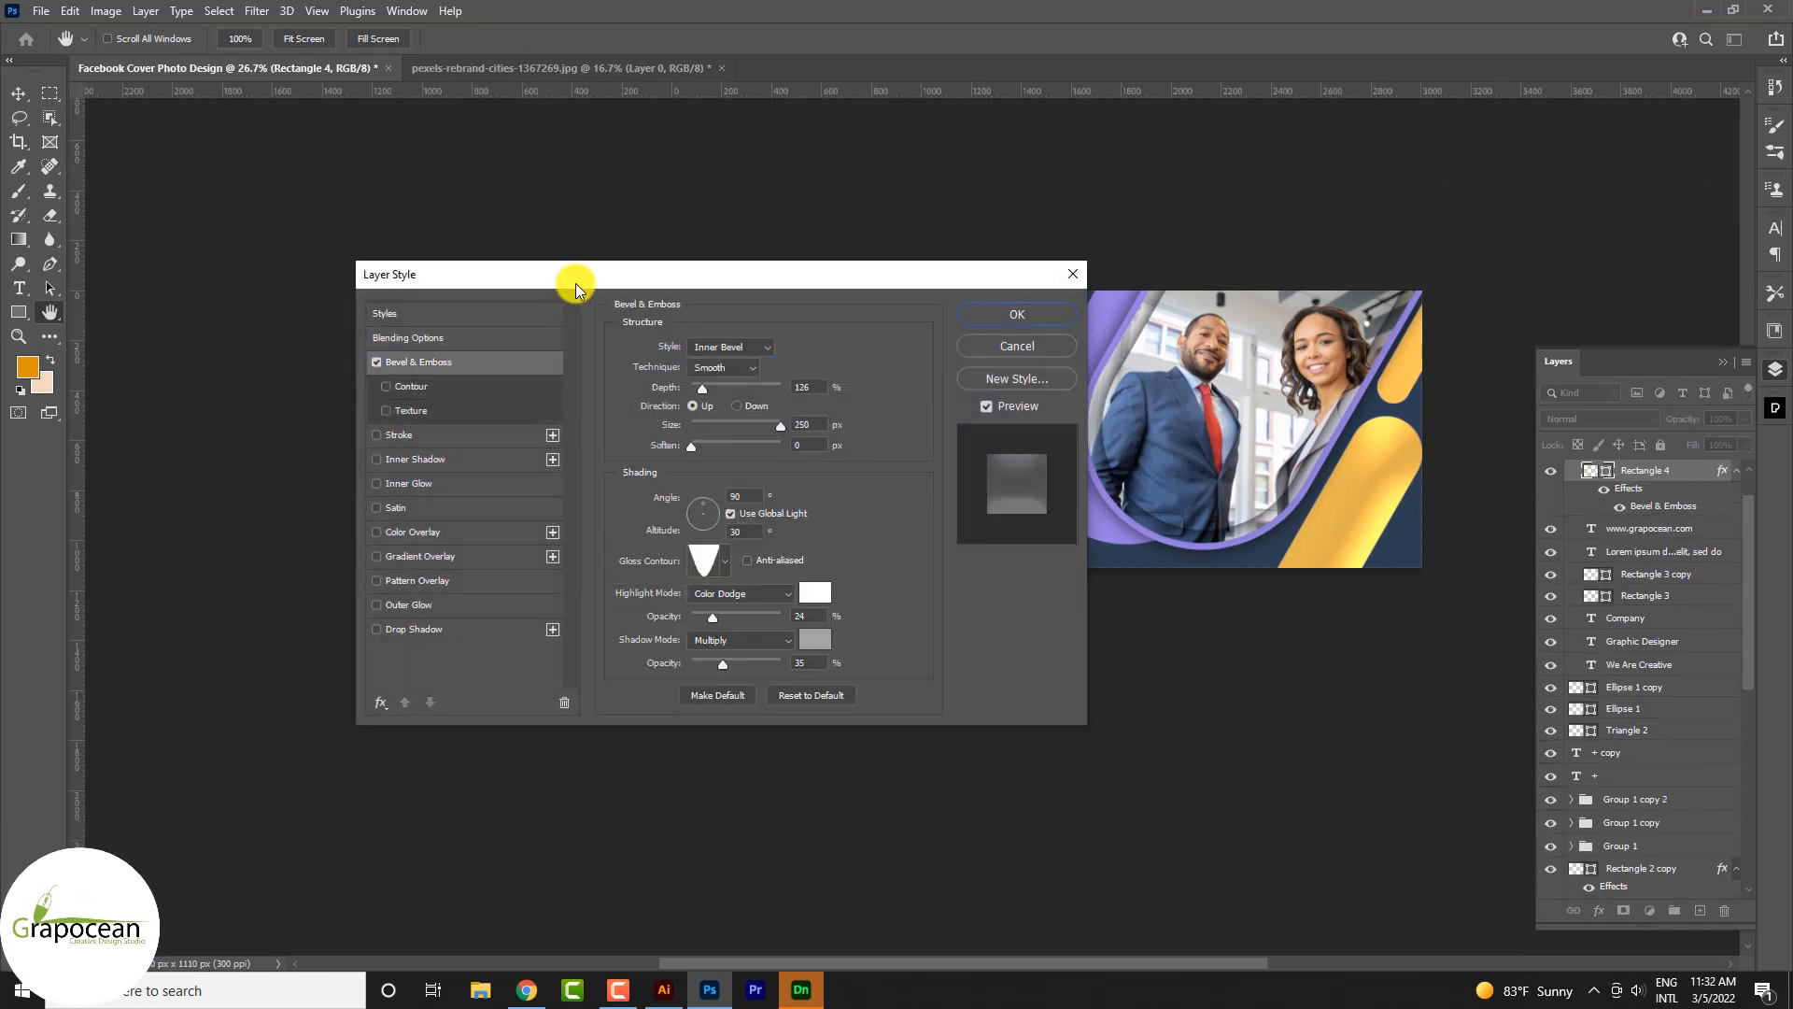
pyautogui.moveTo(574, 274); pyautogui.dragTo(773, 422)
pyautogui.click(1205, 463)
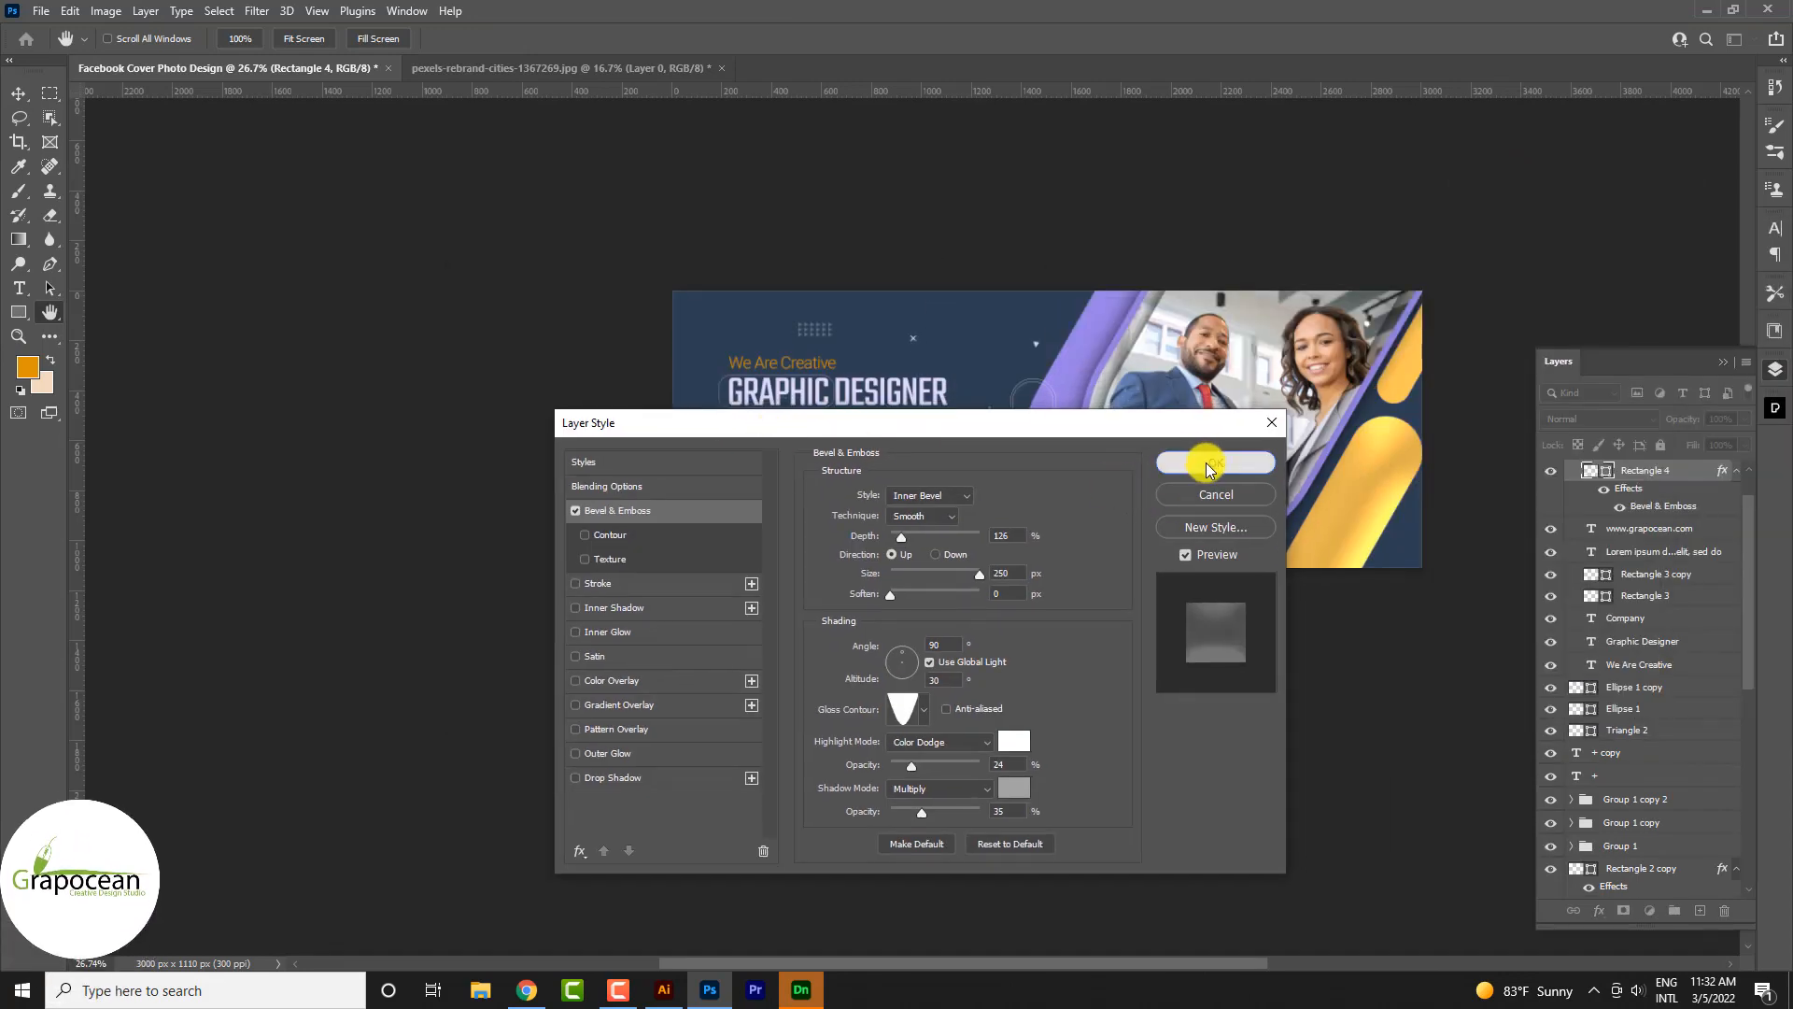
pyautogui.press('v')
# - Examine the finished cover design as a whole and at closer range
pyautogui.scroll(6, 749, 581)
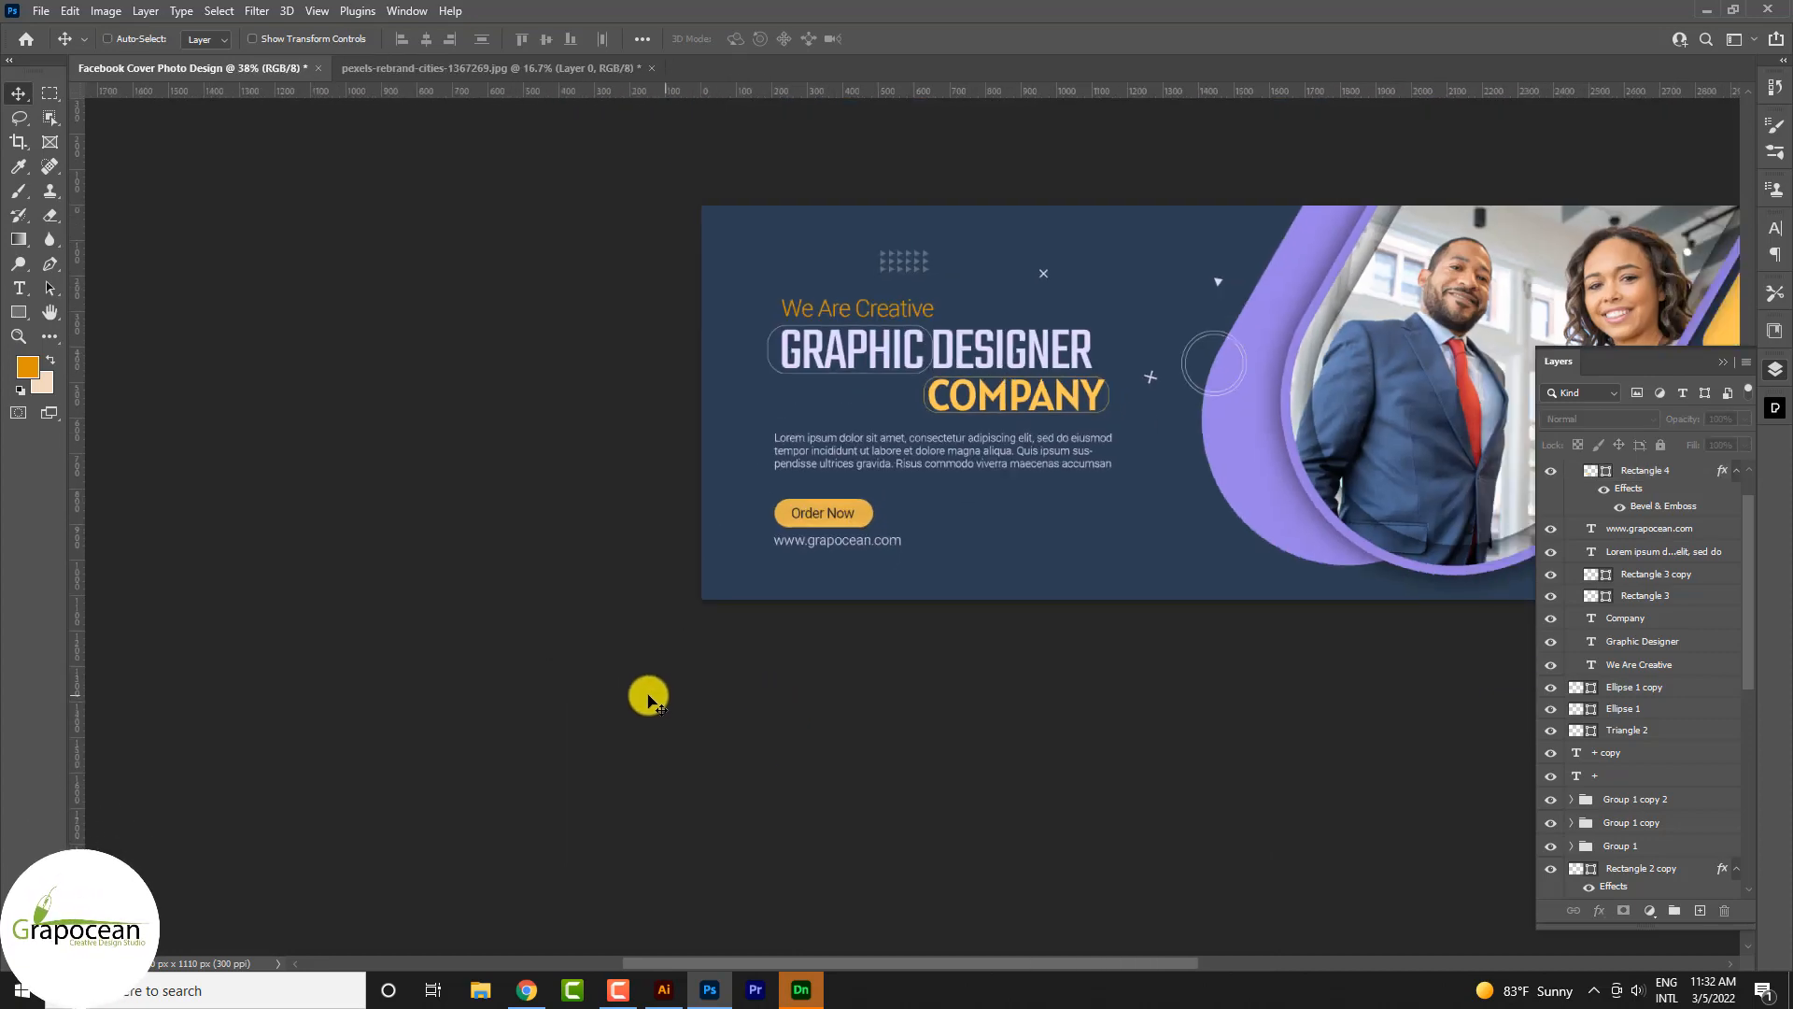
pyautogui.scroll(-3, 649, 696)
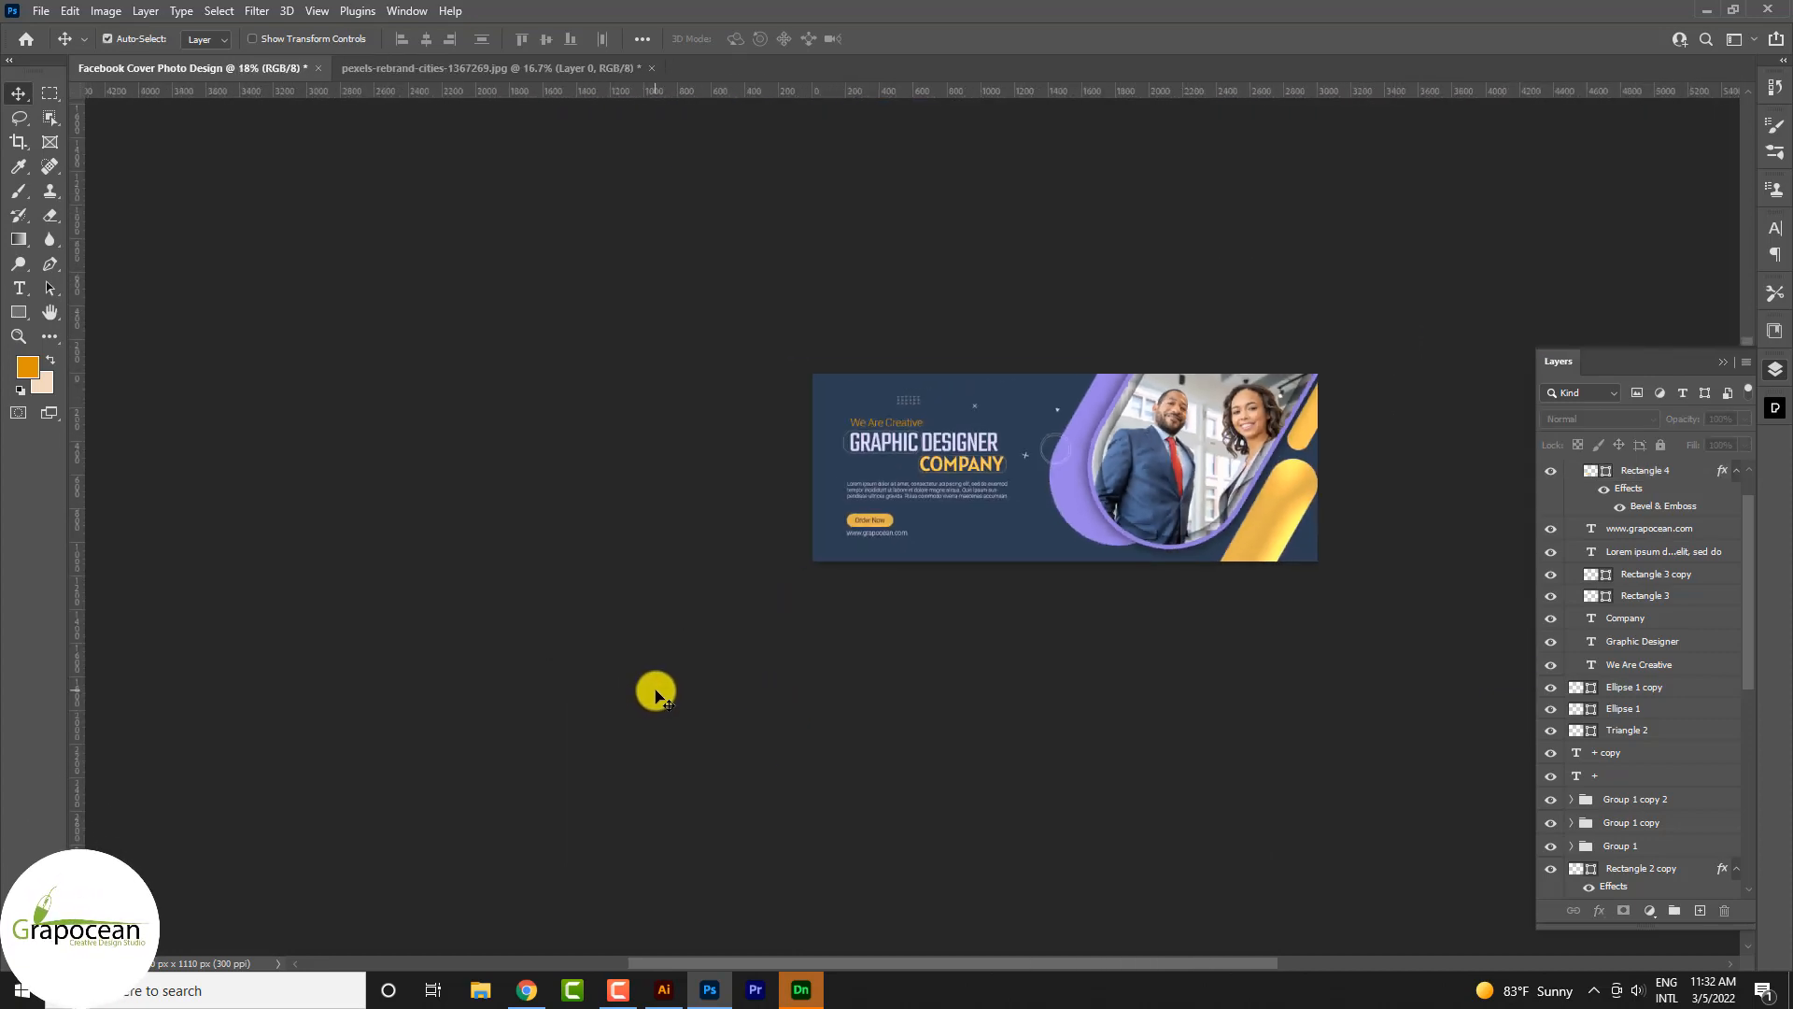
pyautogui.scroll(1, 959, 673)
pyautogui.scroll(1, 959, 673)
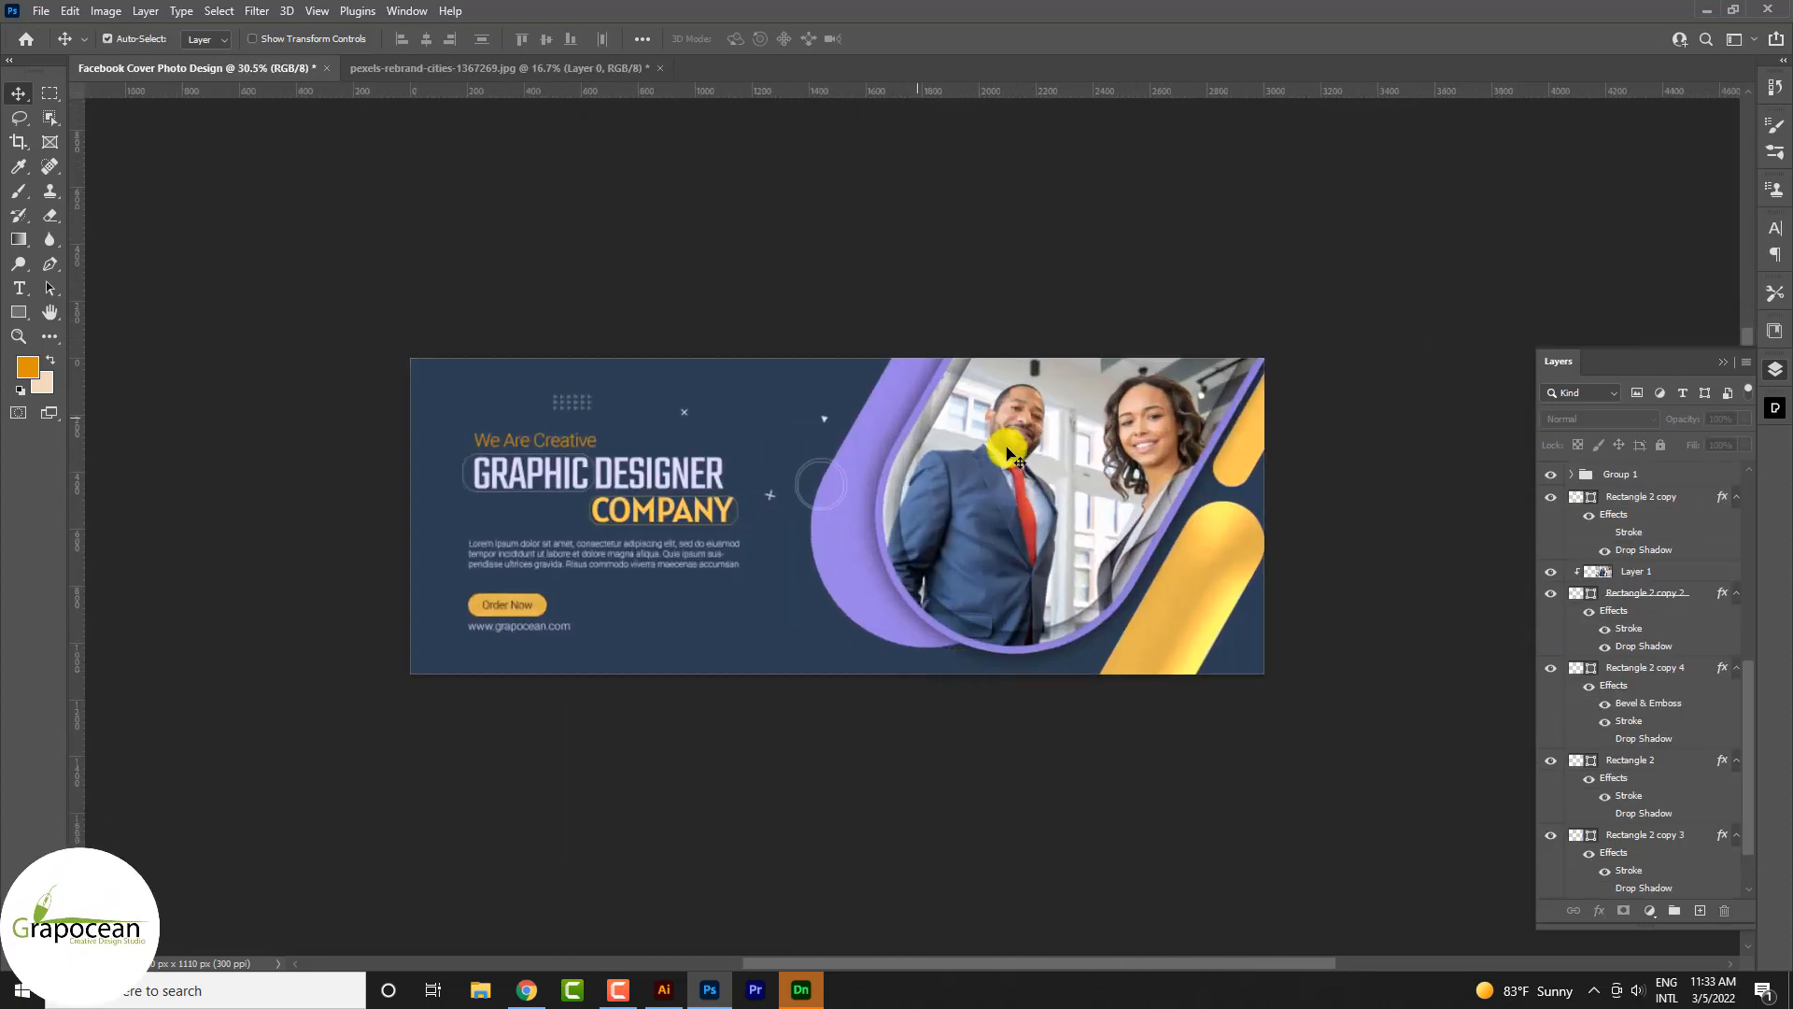
pyautogui.scroll(2, 735, 540)
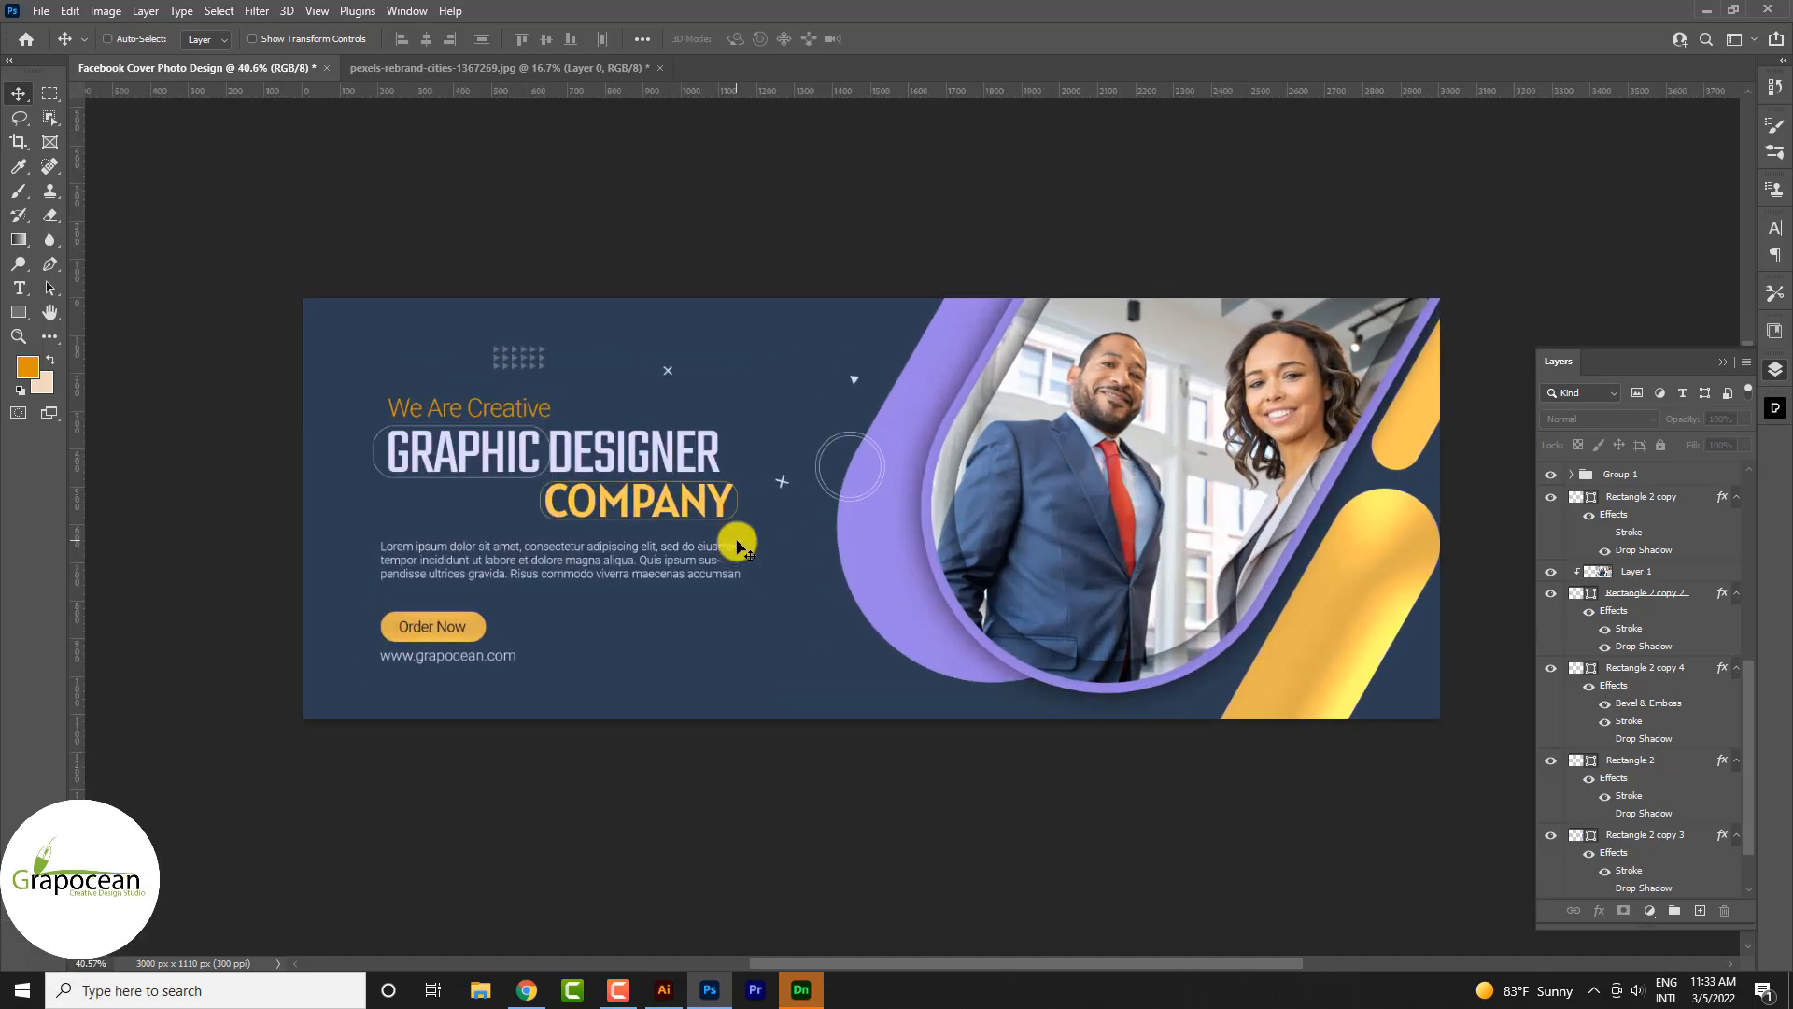
pyautogui.scroll(-2, 732, 536)
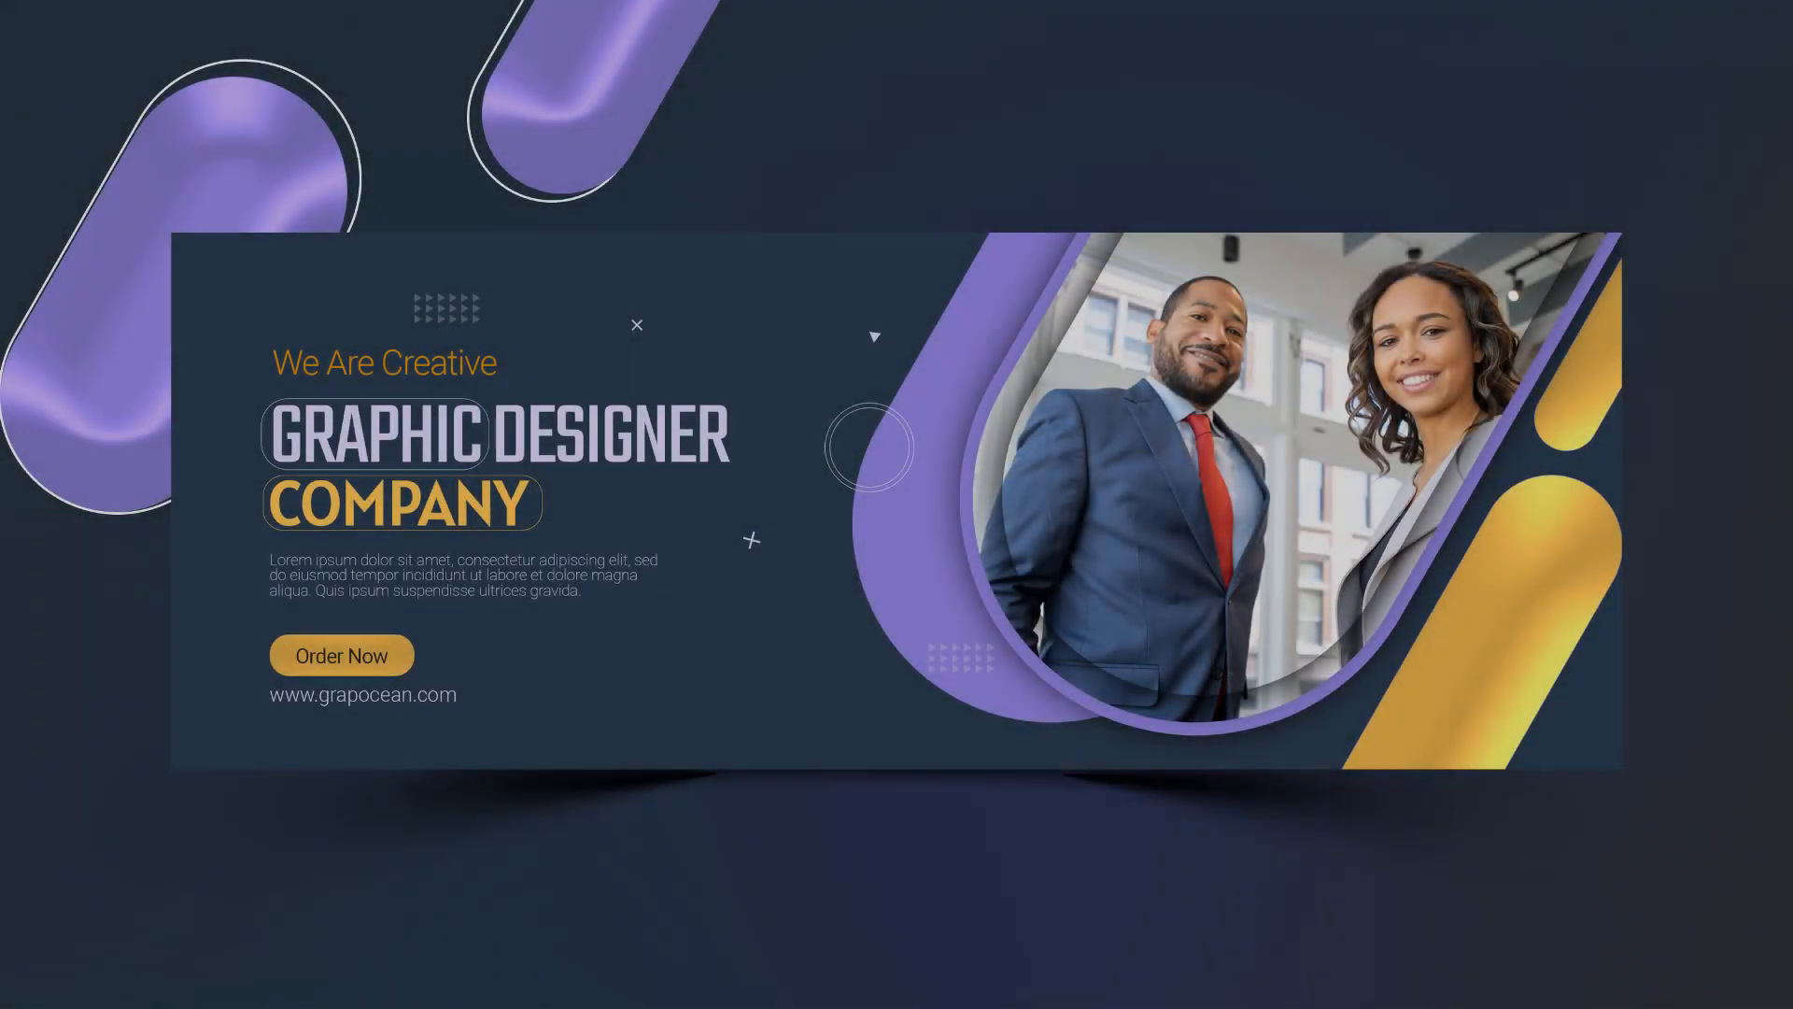